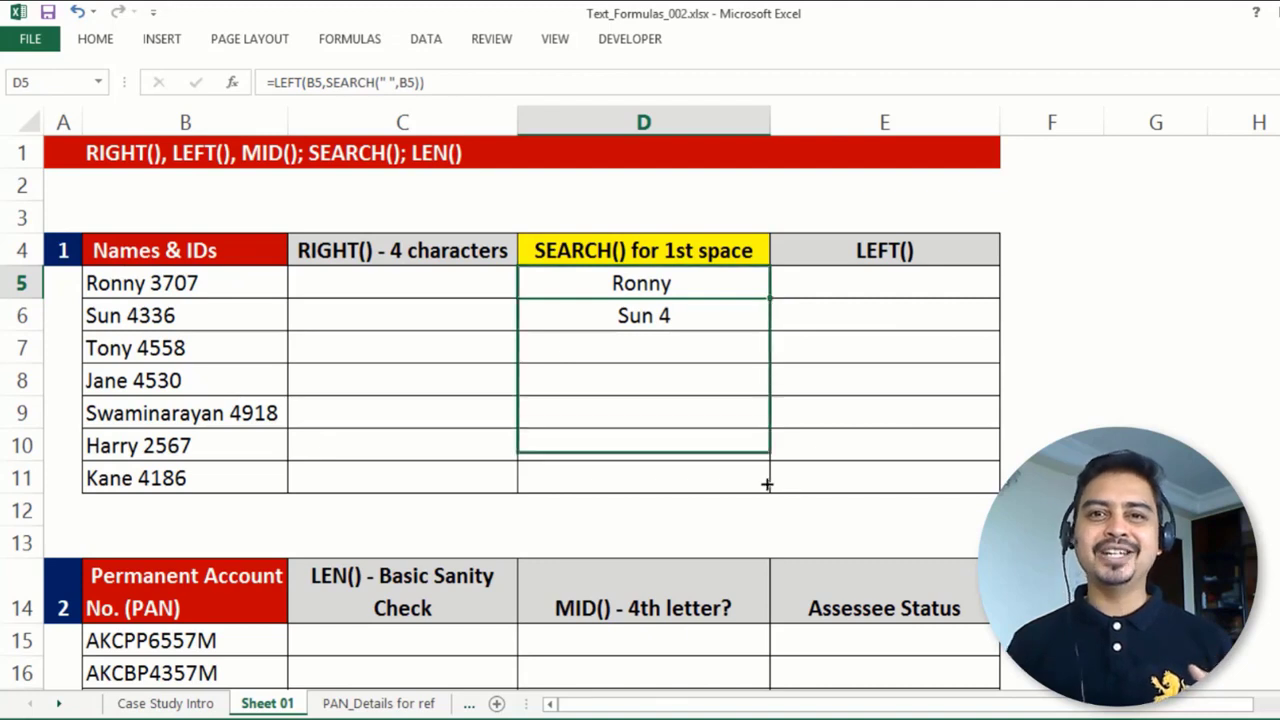
Step: Enter a LEN formula in F5 that counts the characters in D5
left_click(1039, 288)
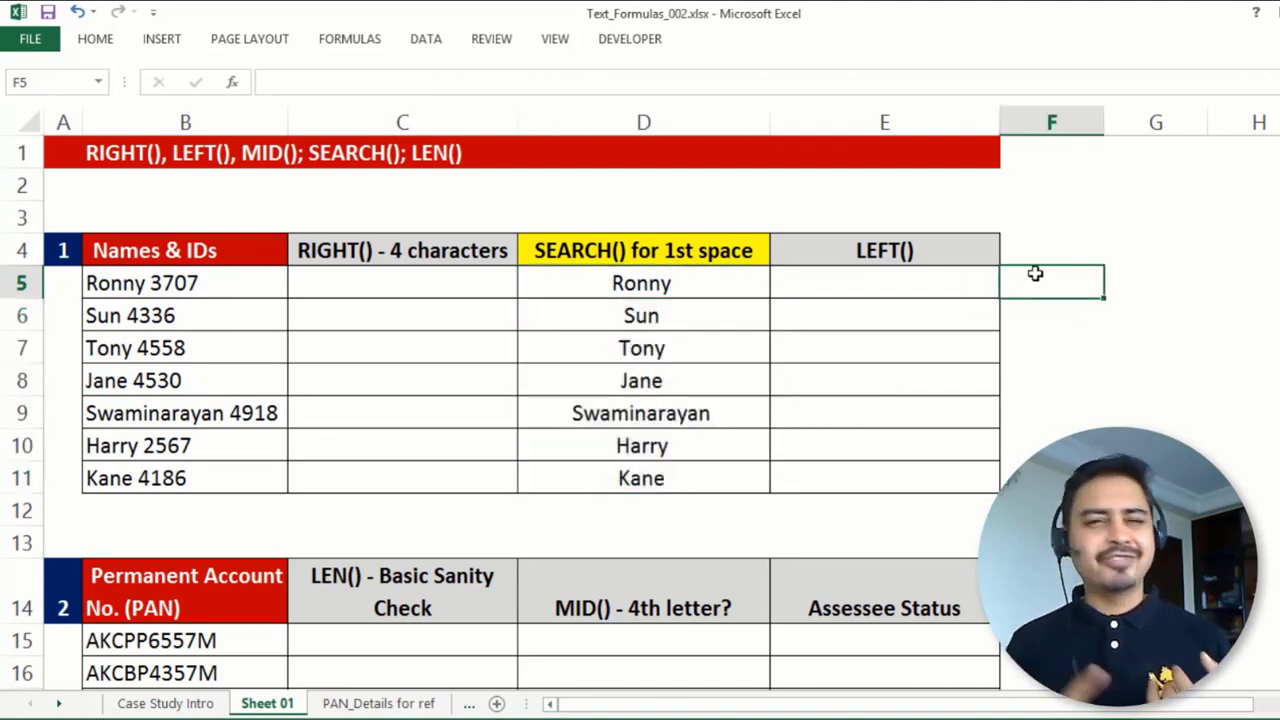
type("=len")
key("Tab")
left_click(672, 280)
key("Return")
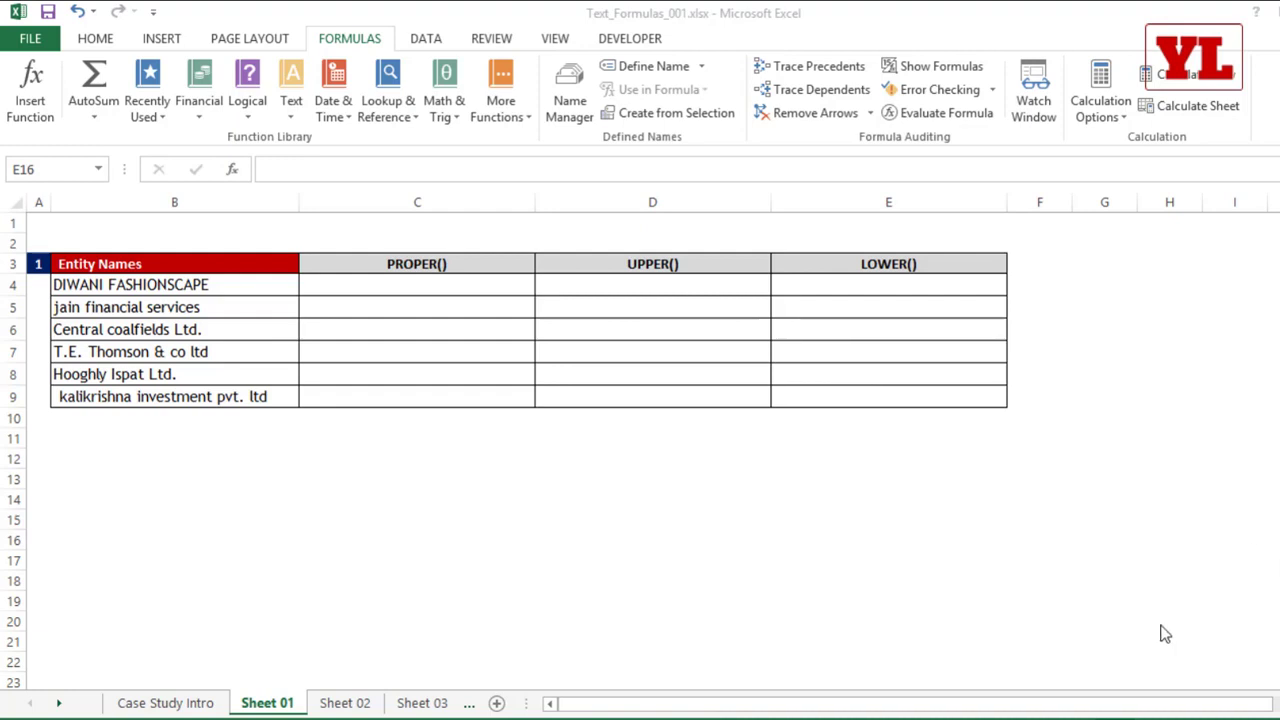
Step: Enter =PROPER(B4) in C4 to convert the first entity name to proper case
left_click(615, 249)
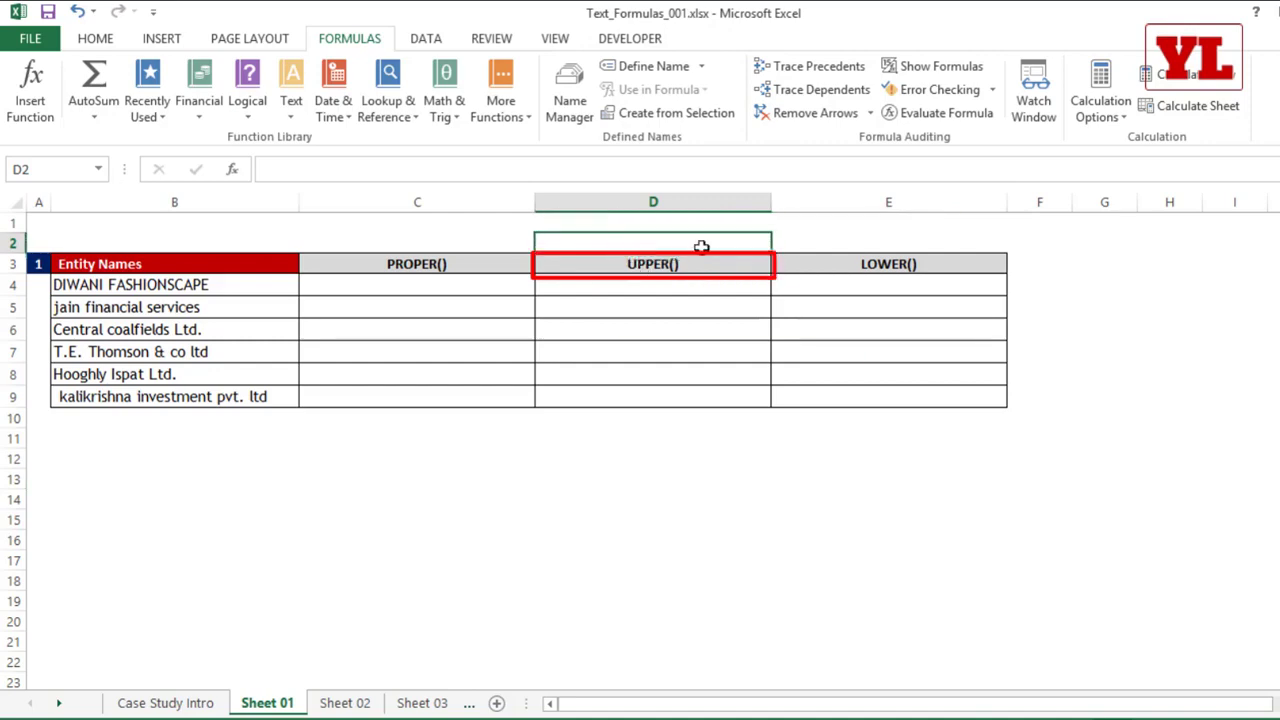
left_click(810, 266)
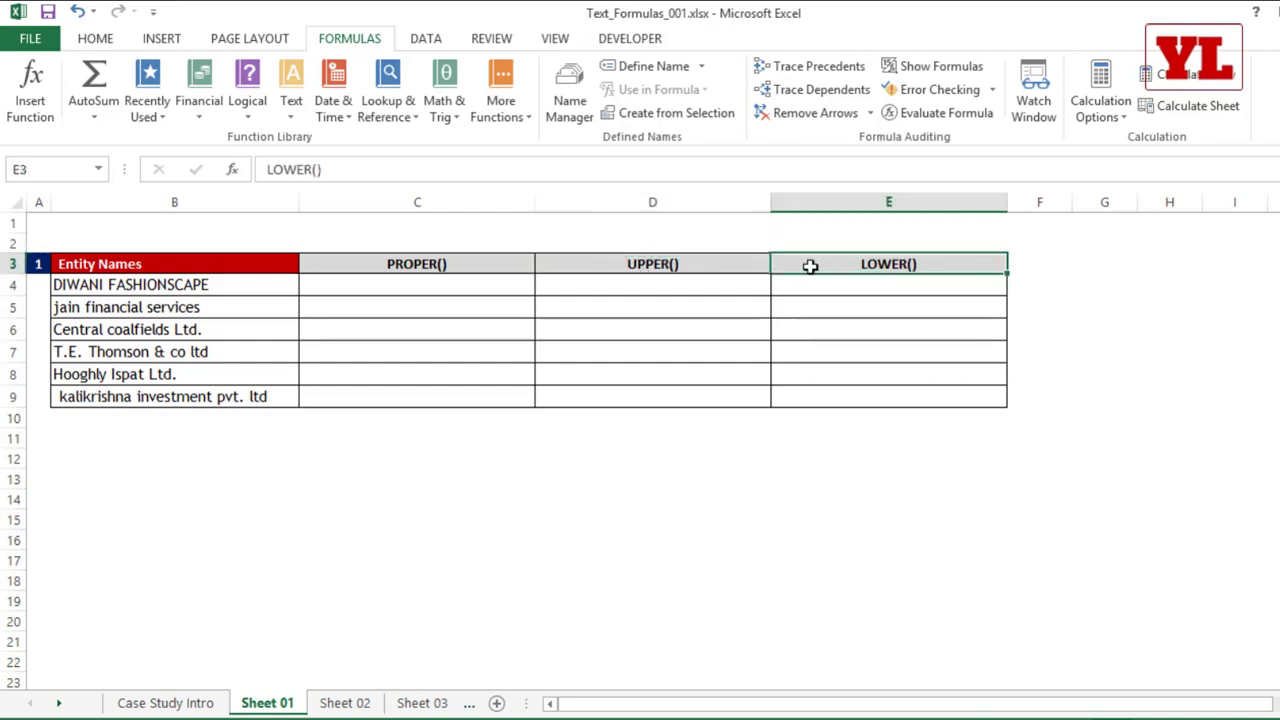
left_click(466, 278)
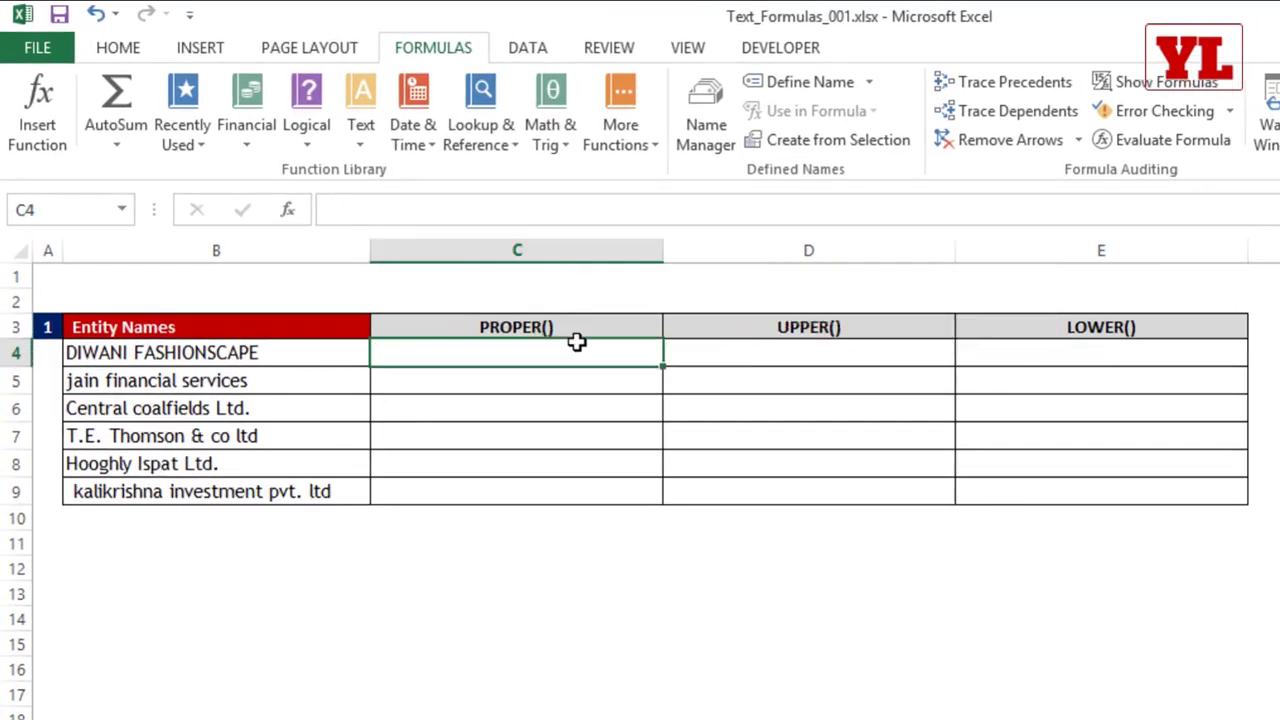
type("=proper")
key("Tab")
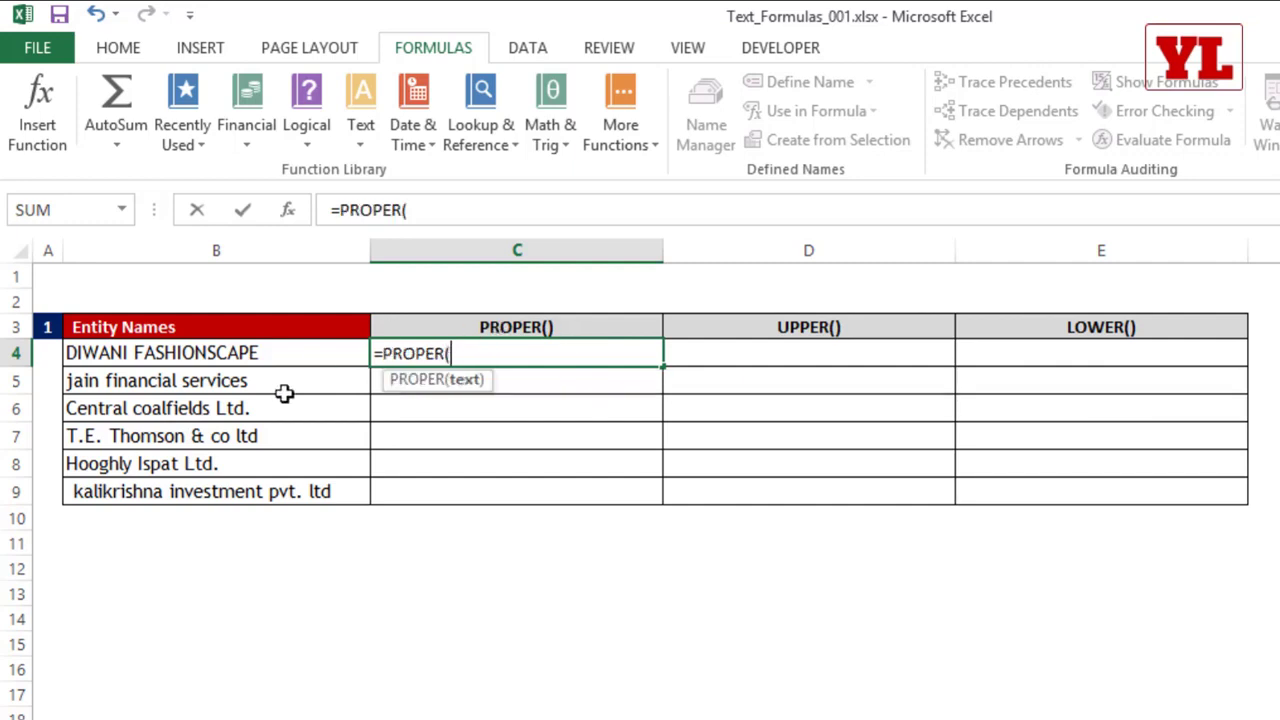
left_click(249, 355)
type(")")
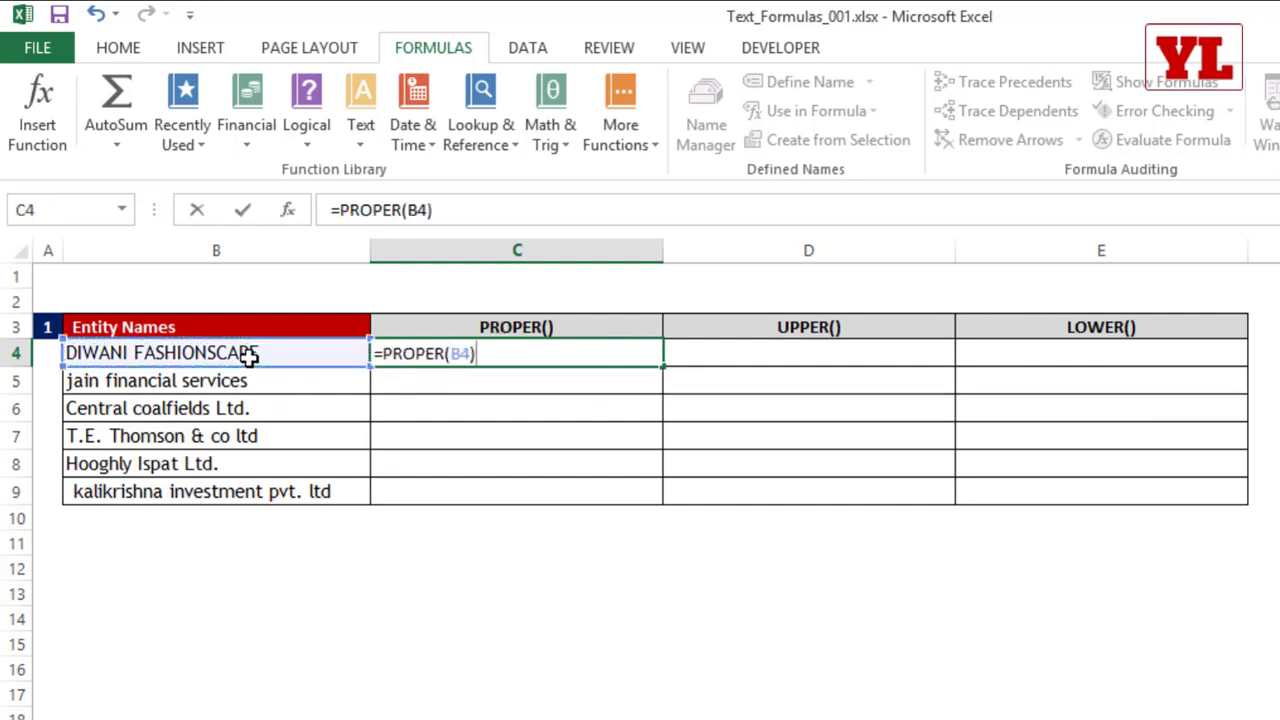
key("Return")
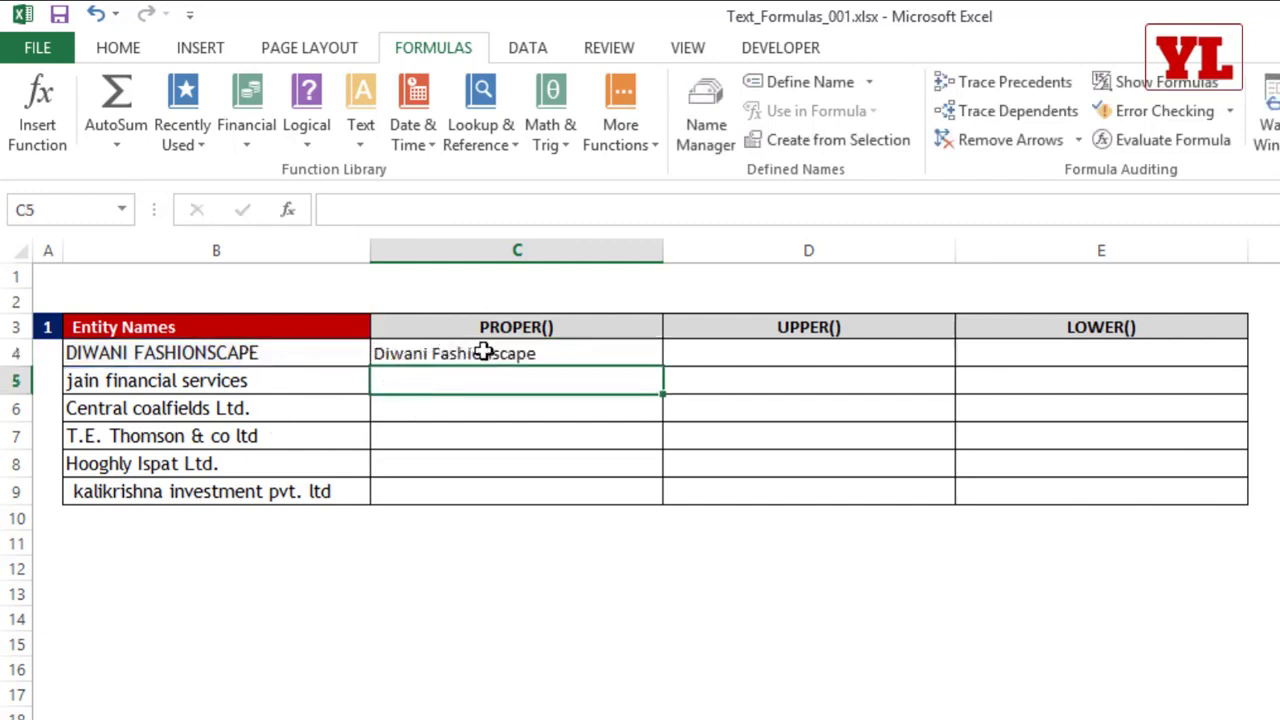
Step: Autofit column C and enter an UPPER formula in D4 that converts the entity name in B4 to capitals
left_click(697, 352)
double_click(663, 250)
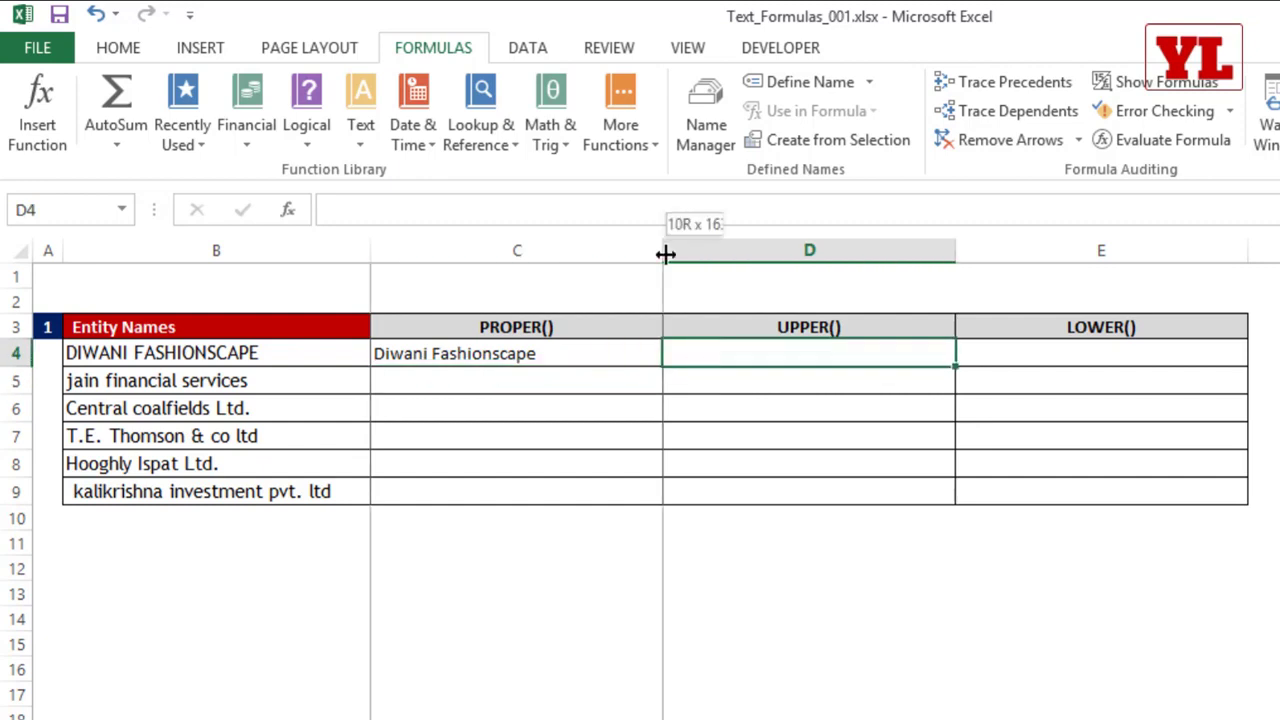
type("=upper")
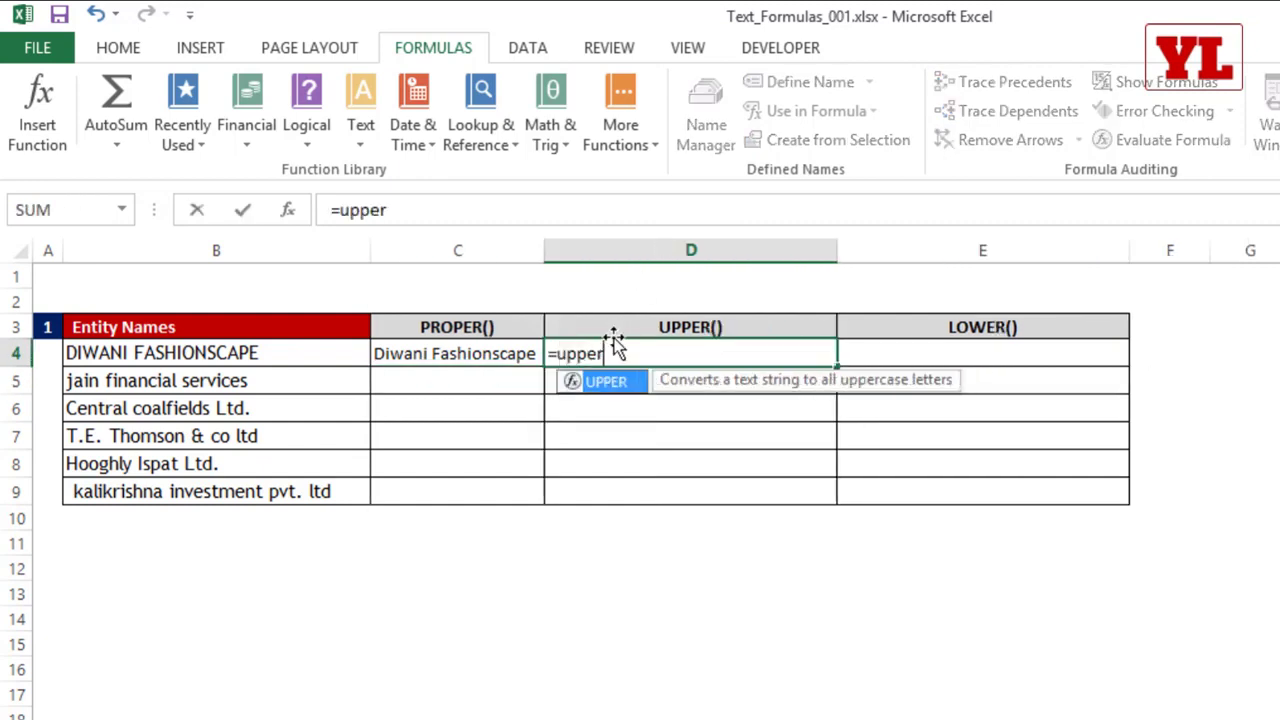
key("Tab")
left_click(336, 355)
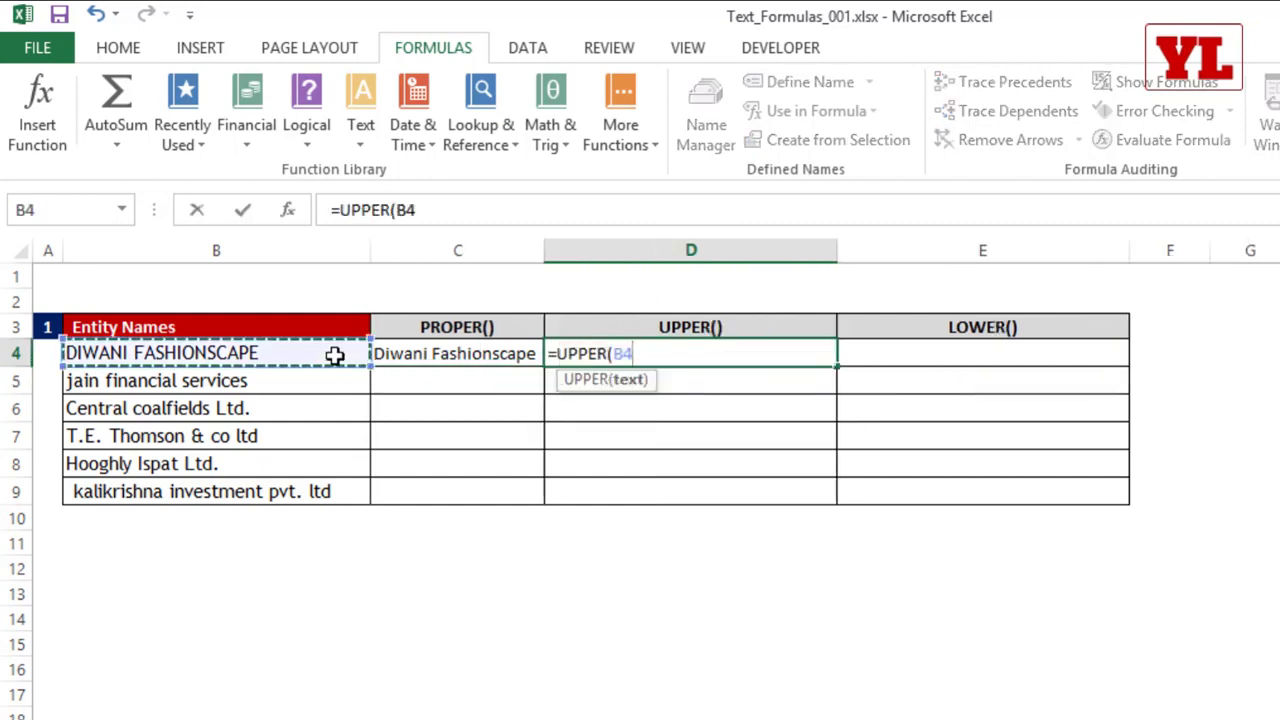
key("Return")
Step: Fill the PROPER and UPPER formulas from C4:D4 down to row 9 and widen column C
left_click_drag(470, 353, 712, 353)
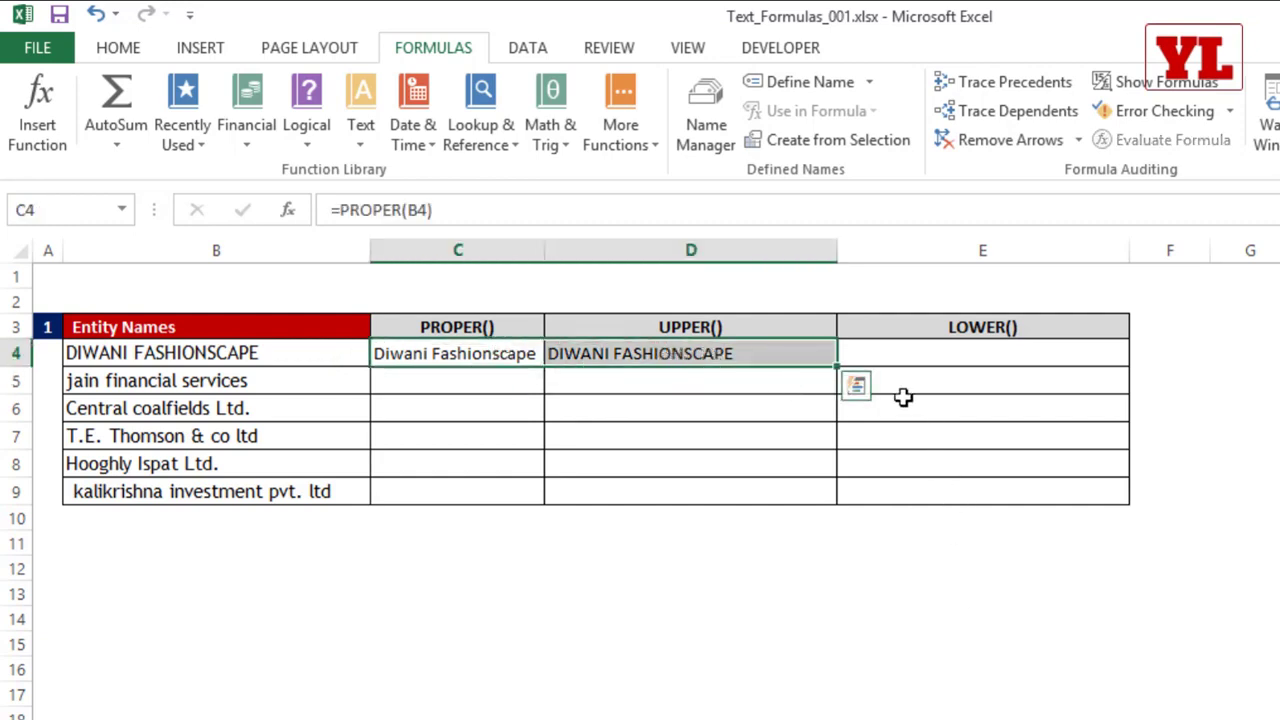
left_click_drag(836, 368, 833, 510)
left_click(464, 386)
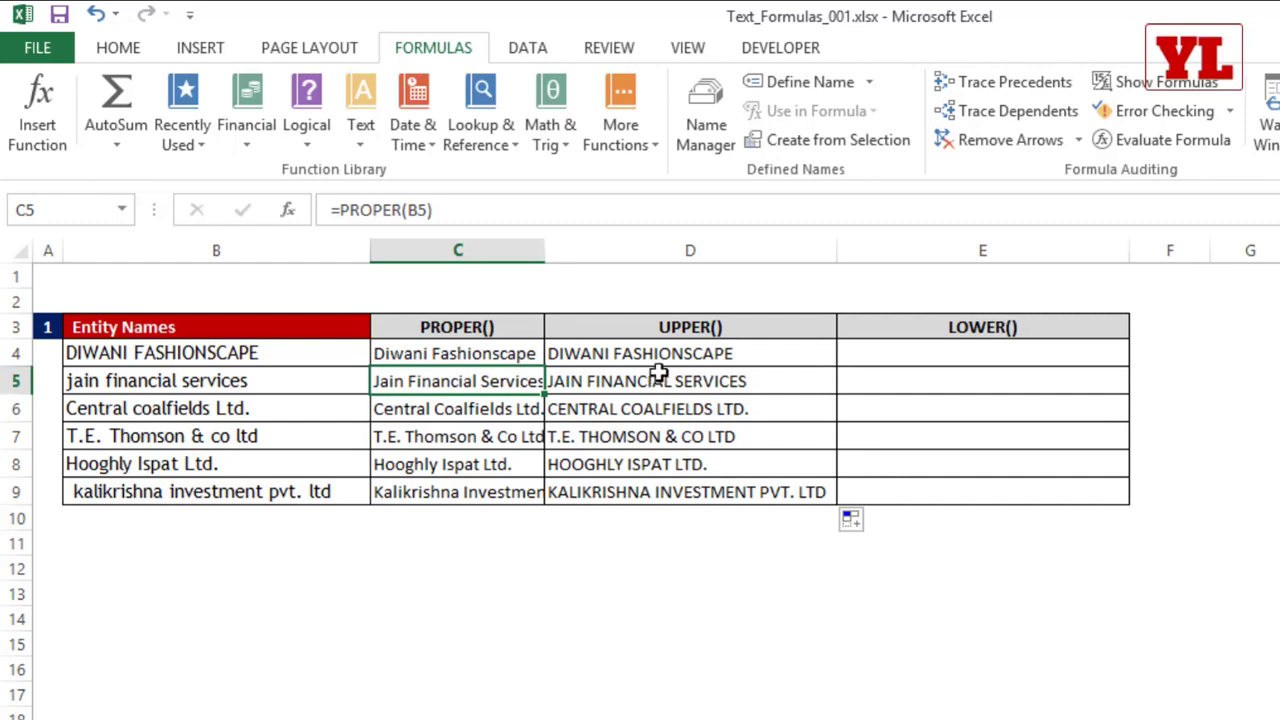
left_click_drag(546, 258, 582, 258)
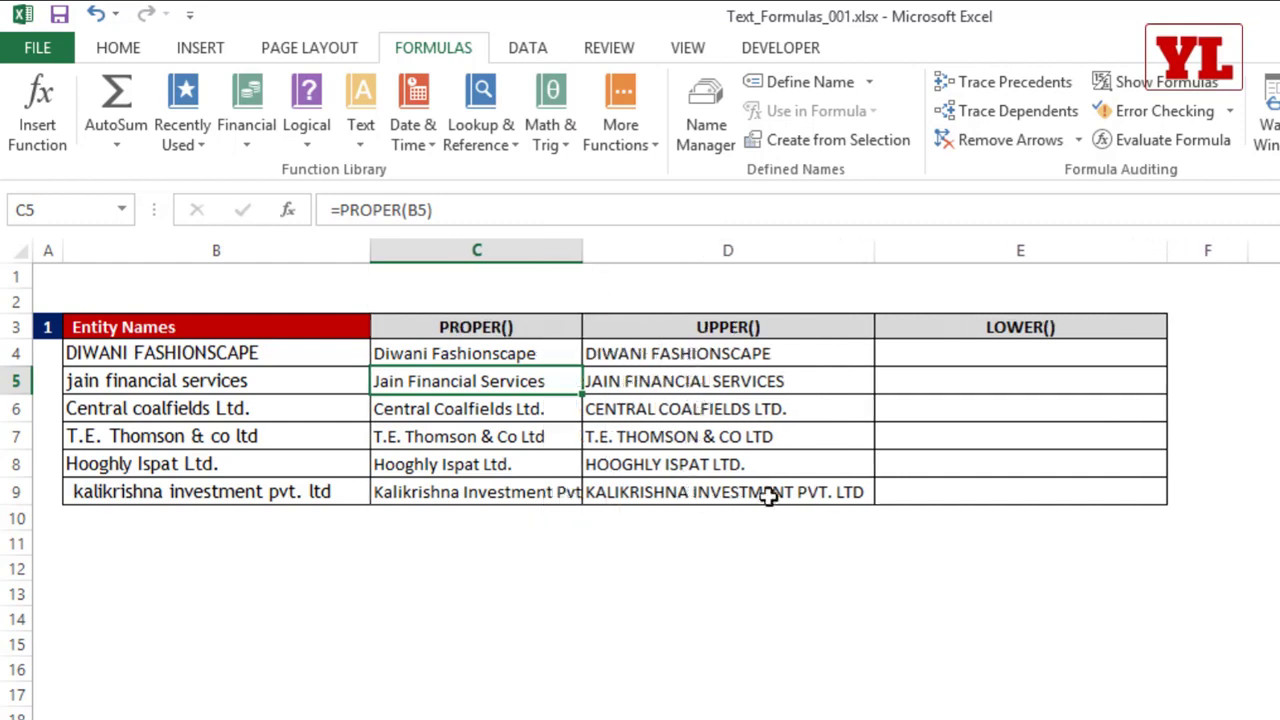
Step: Enter =LOWER(B4) in E4 and fill the formula down to E9
left_click(1014, 349)
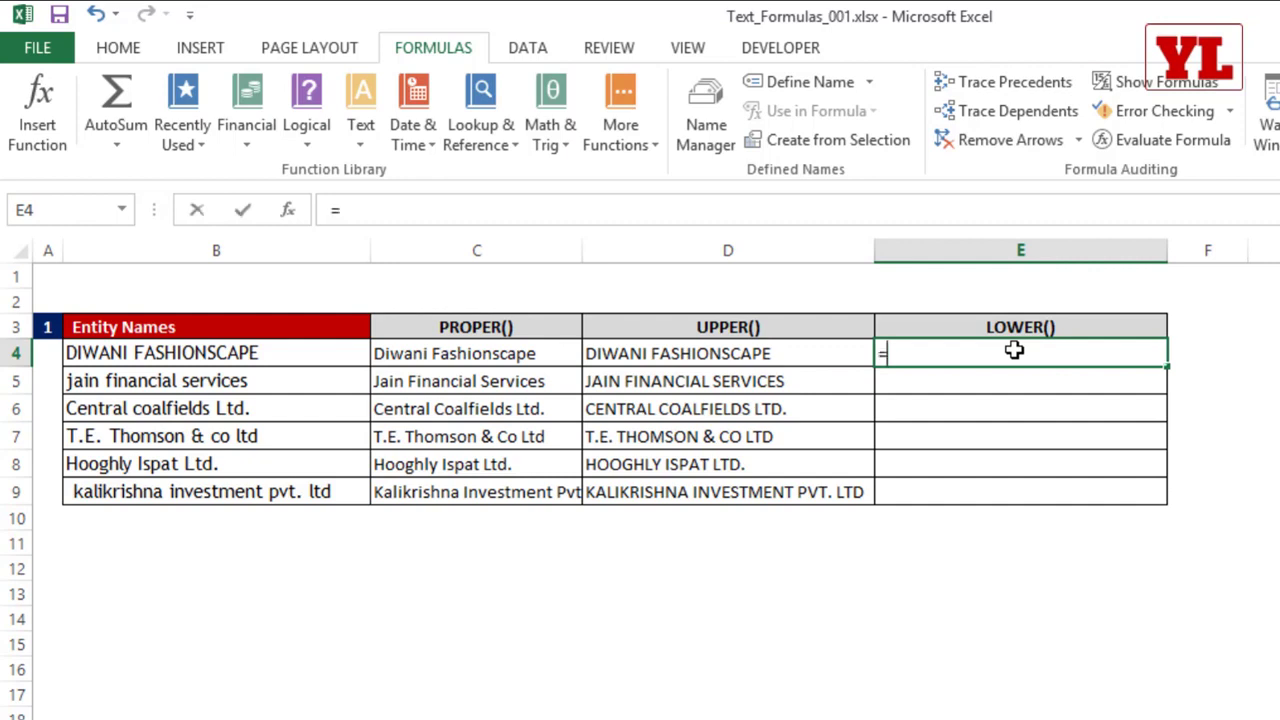
type("=lower")
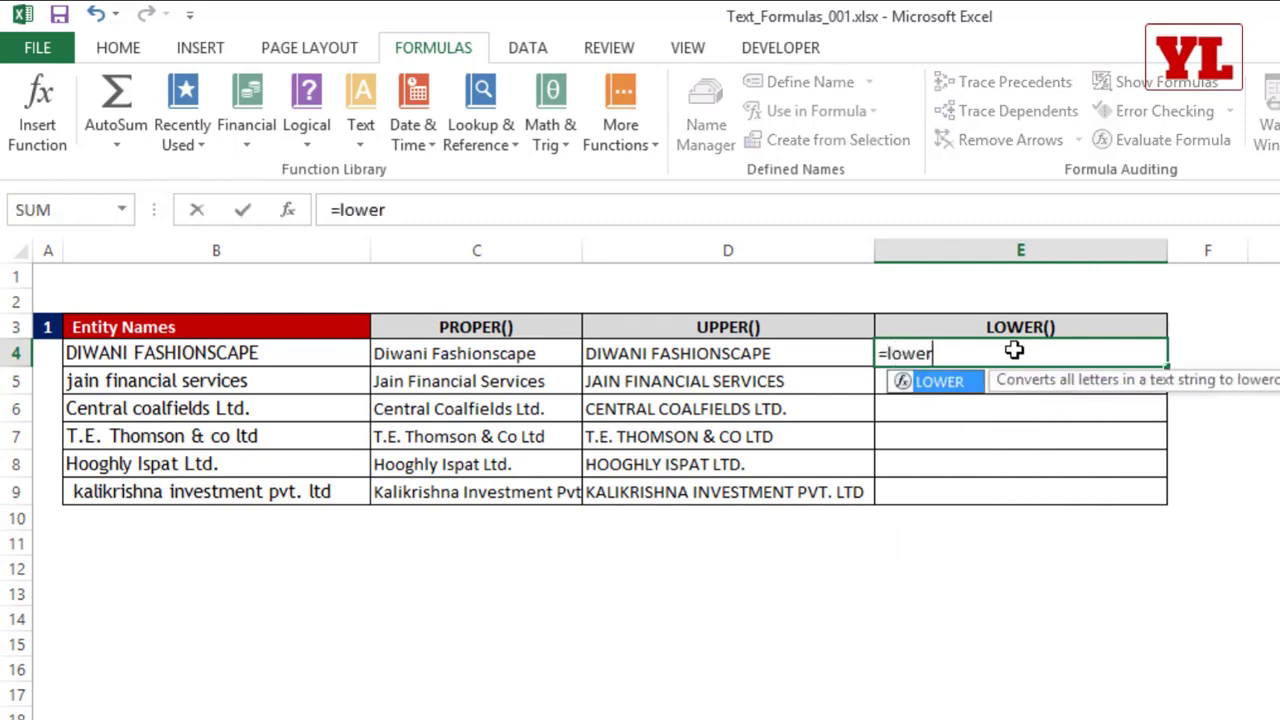
key("Tab")
left_click(268, 358)
key("Return")
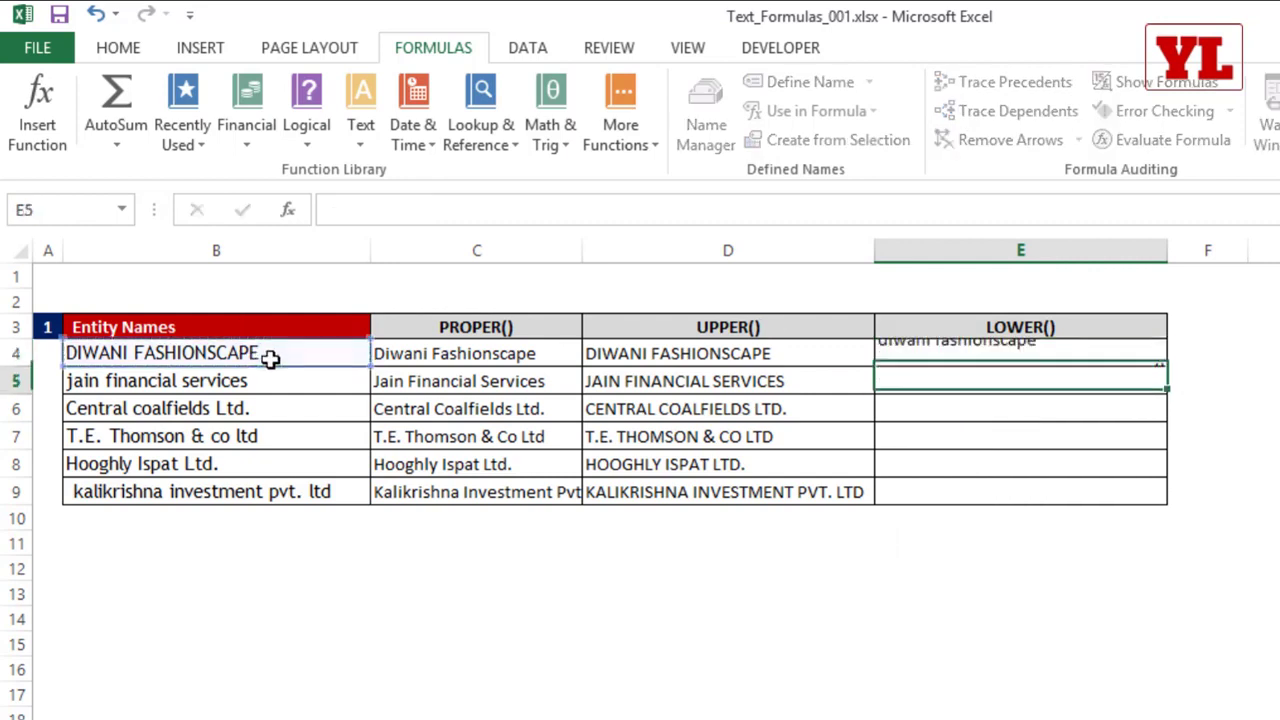
left_click(1027, 354)
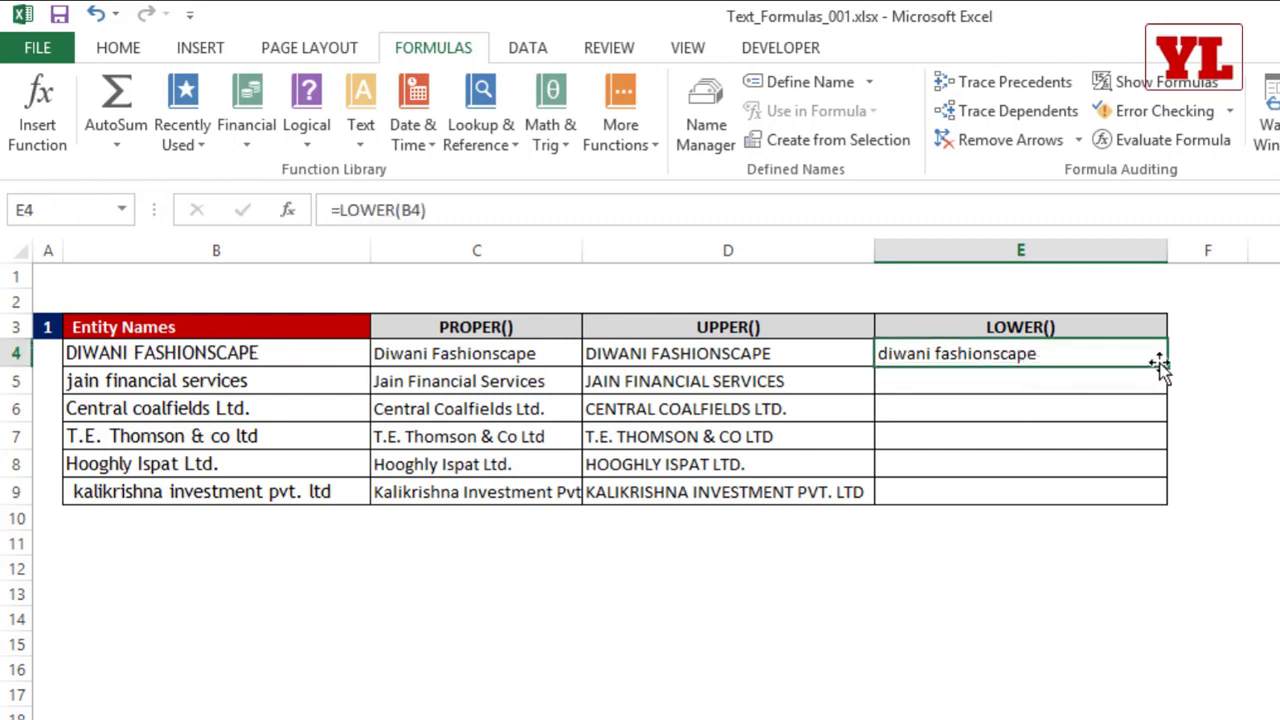
double_click(1166, 366)
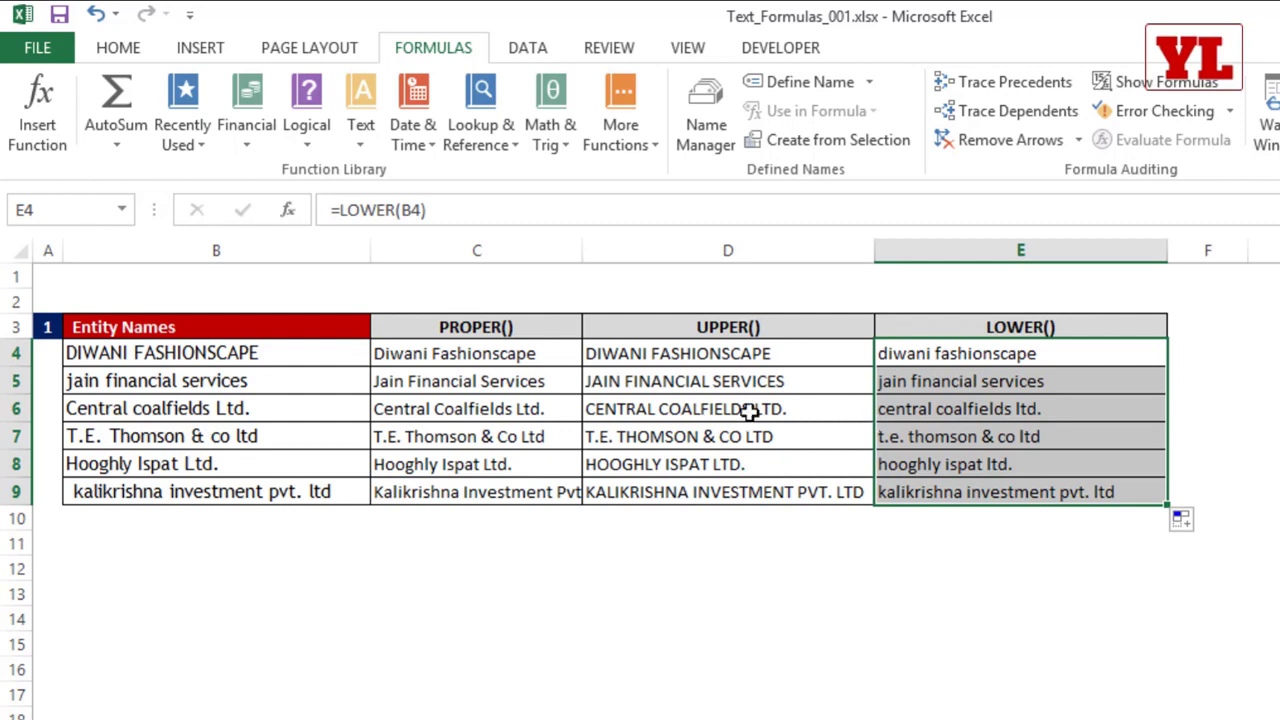
Step: Replace the PROPER formulas in C4:C9 with their values by copying them and using Paste Special Values in place
left_click_drag(209, 350, 205, 491)
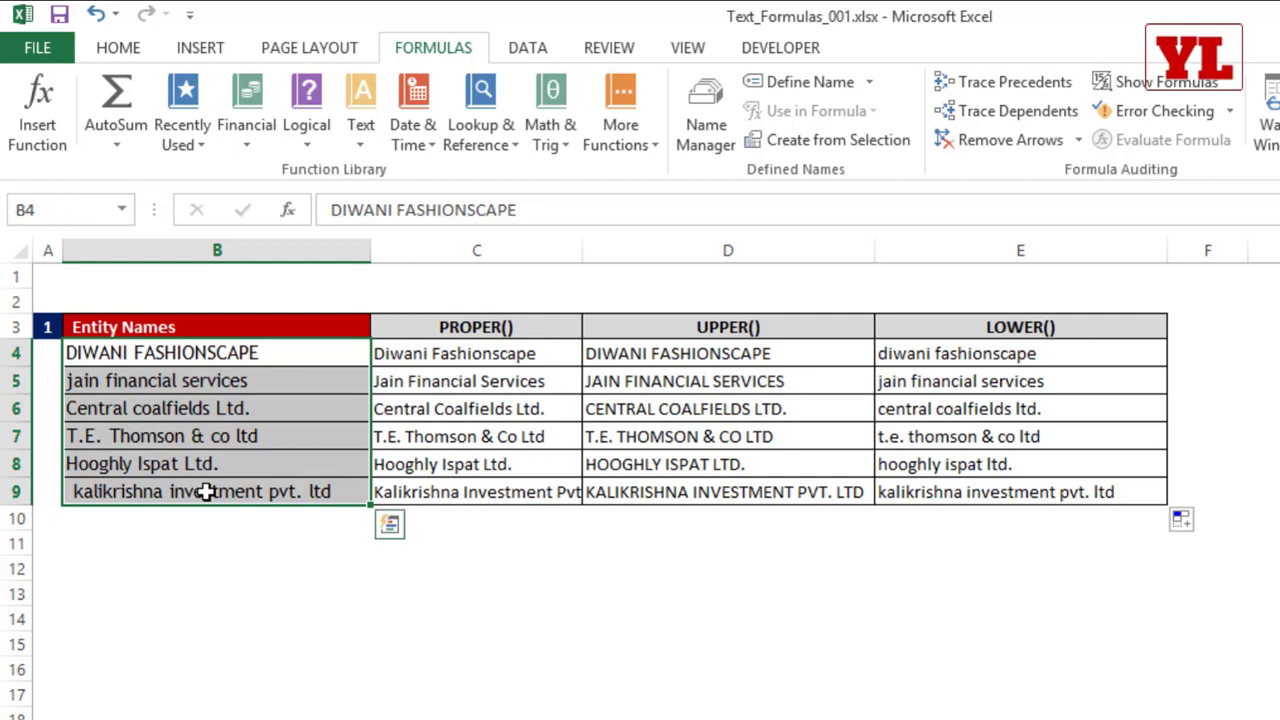
left_click(455, 360)
double_click(468, 357)
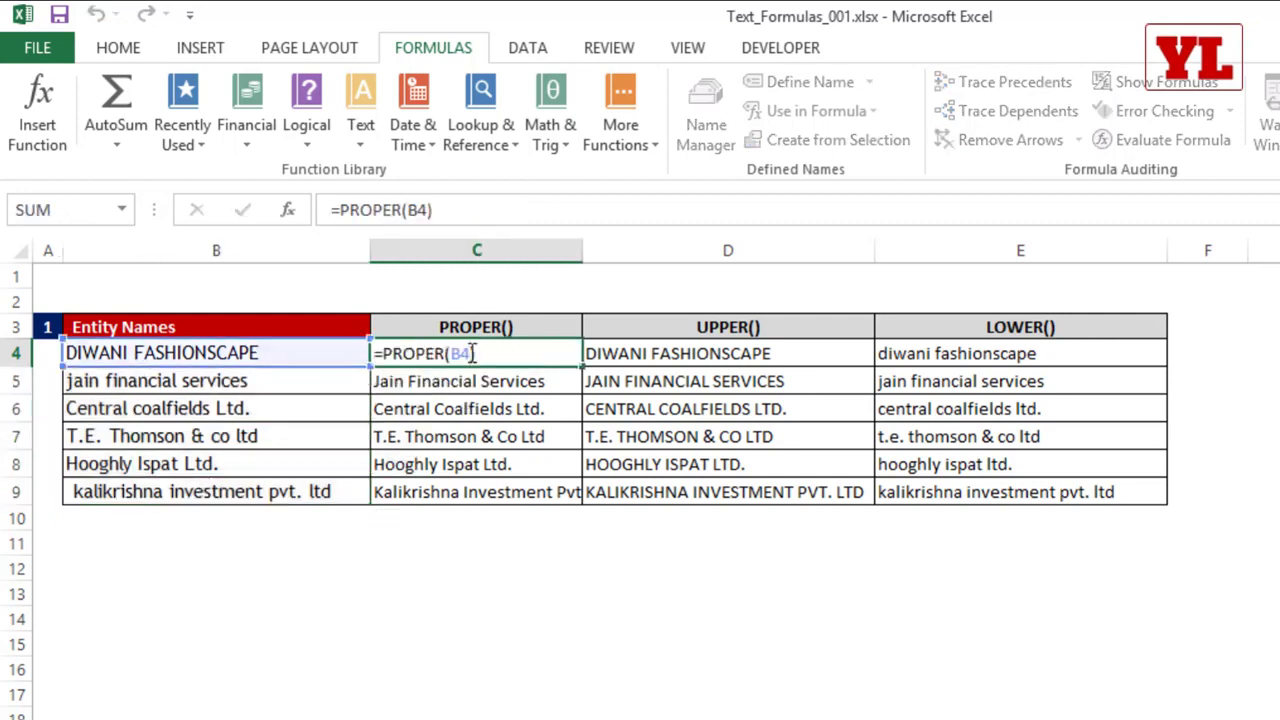
key("Escape")
left_click_drag(470, 354, 449, 494)
key("ctrl+c")
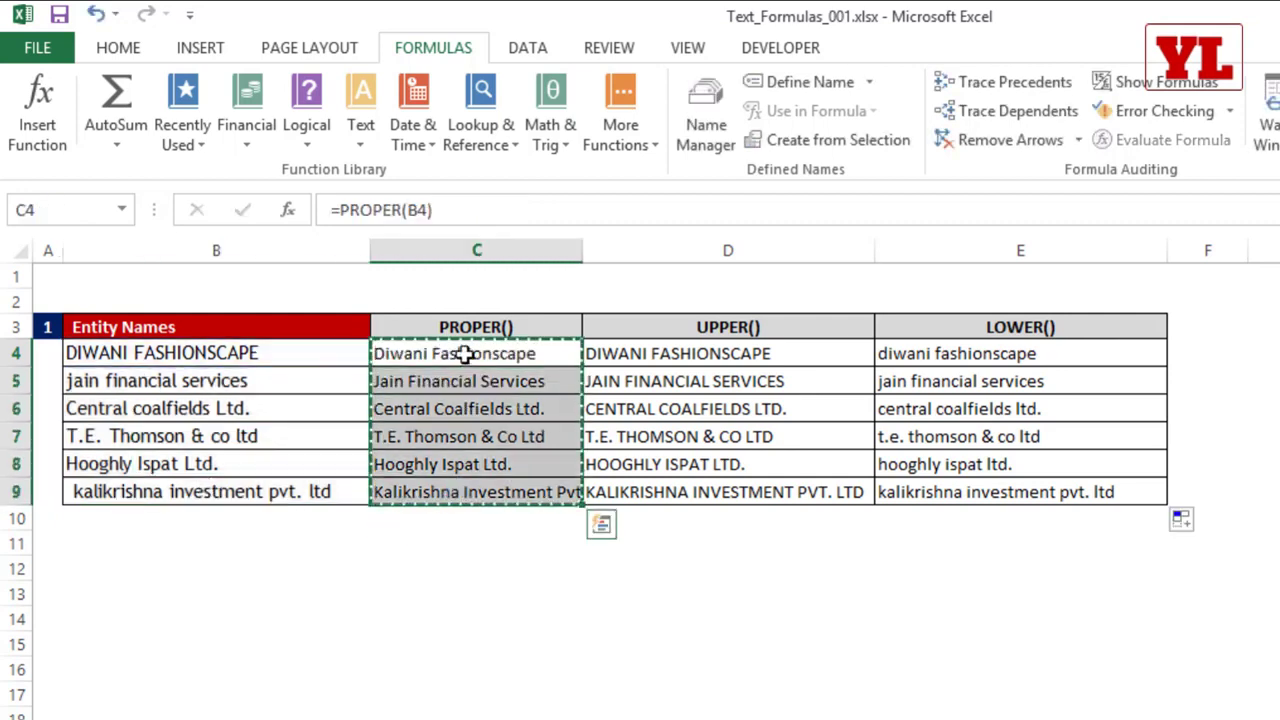
right_click(470, 360)
left_click(555, 498)
left_click(330, 402)
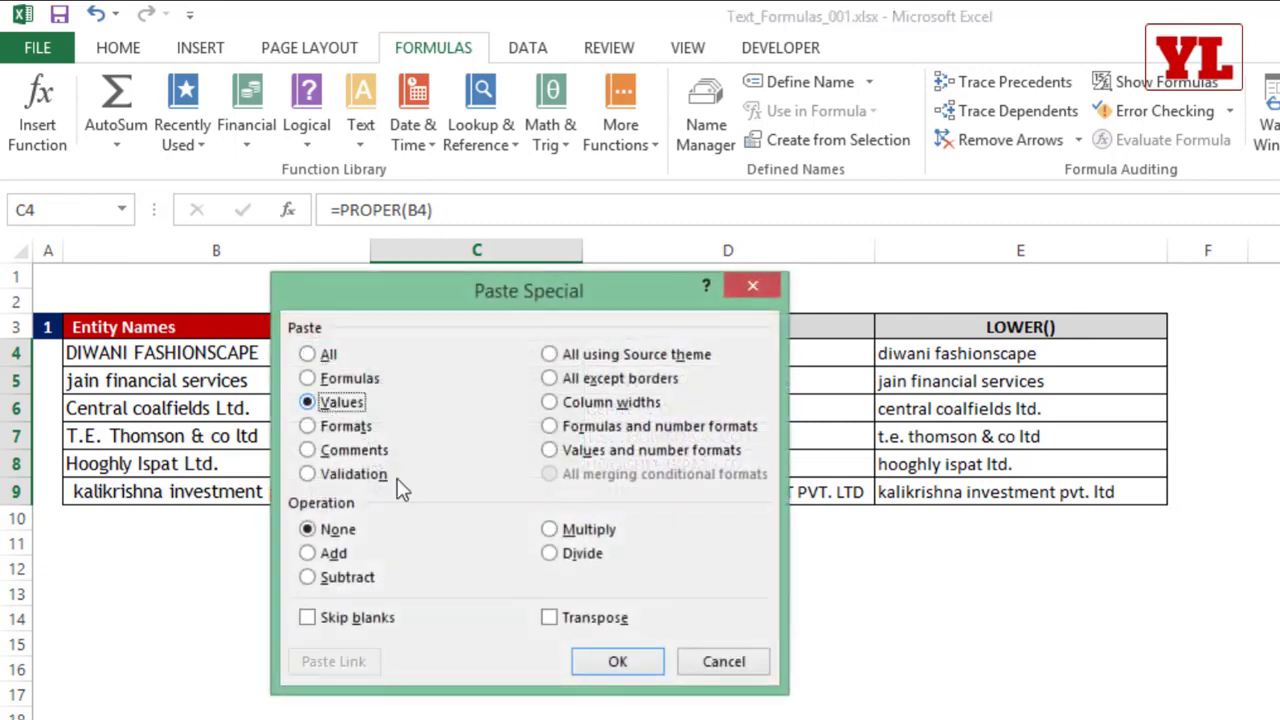
left_click(645, 668)
Step: Clear the original entity names in B4:B9 and paste the proper-case names in their place
left_click_drag(285, 355, 272, 492)
key("Delete")
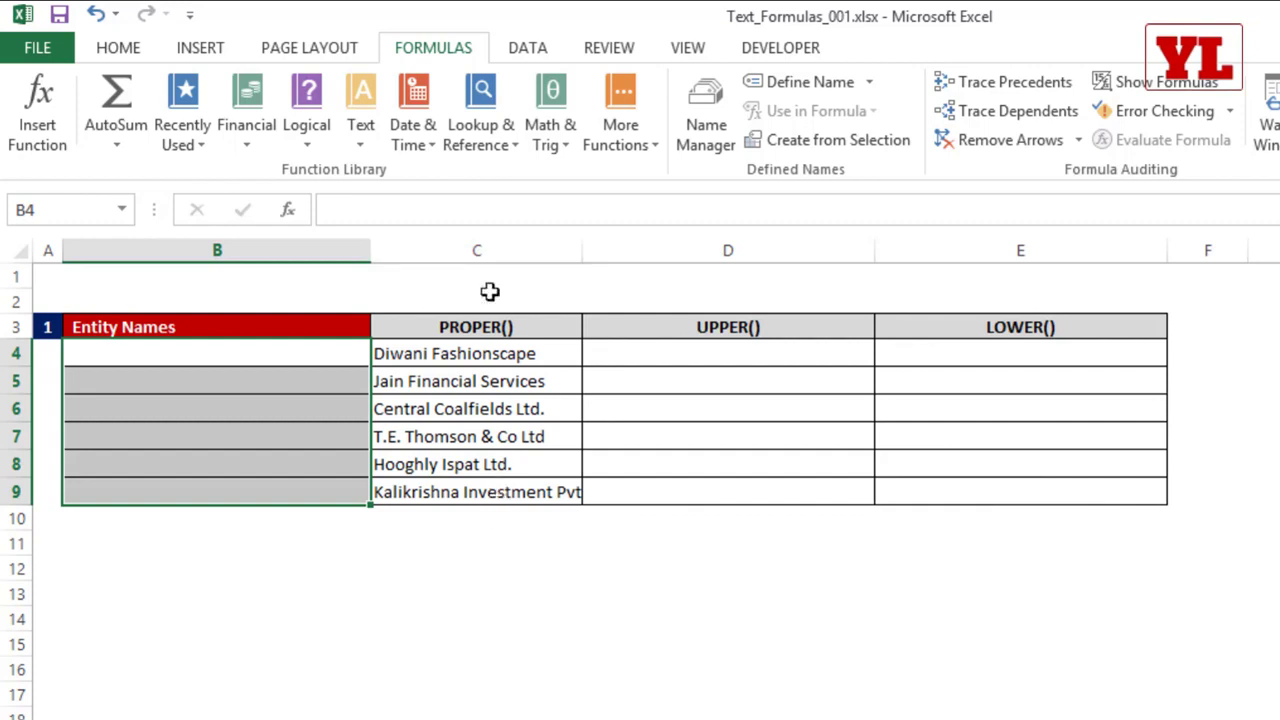
key("ctrl+v")
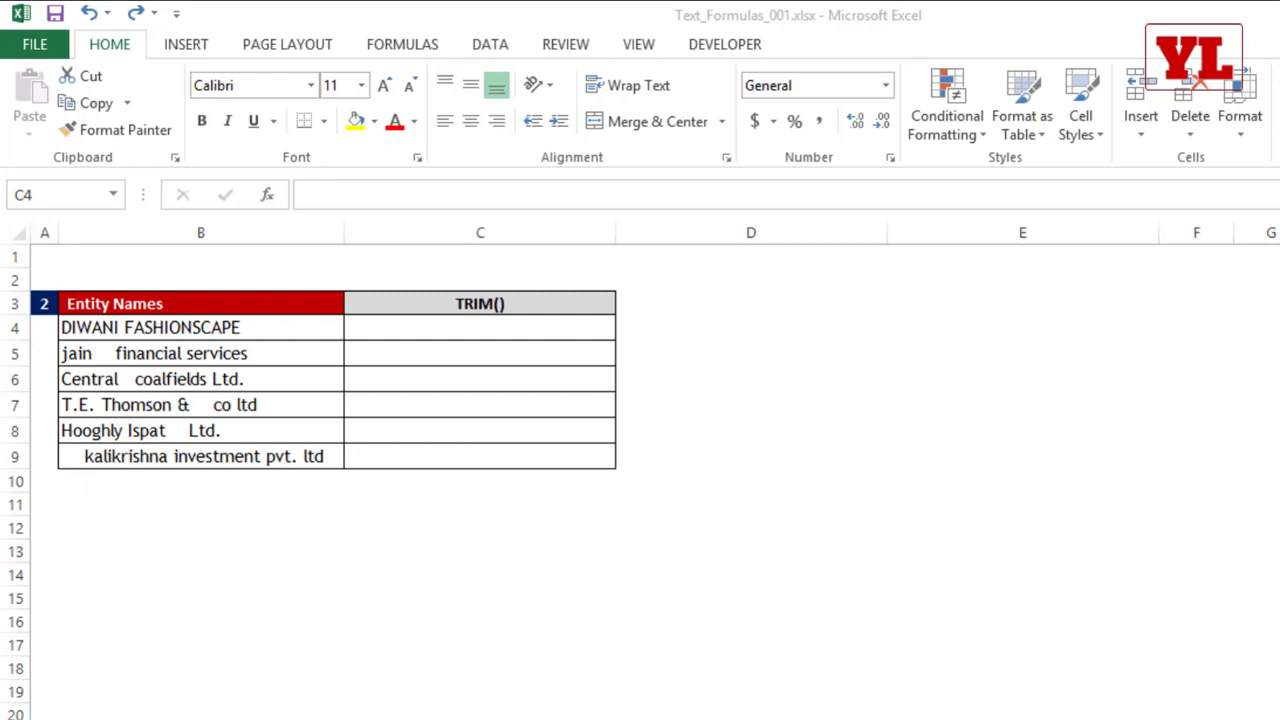
Step: Highlight the entity names in B5 and B9 with a yellow fill
left_click(224, 358)
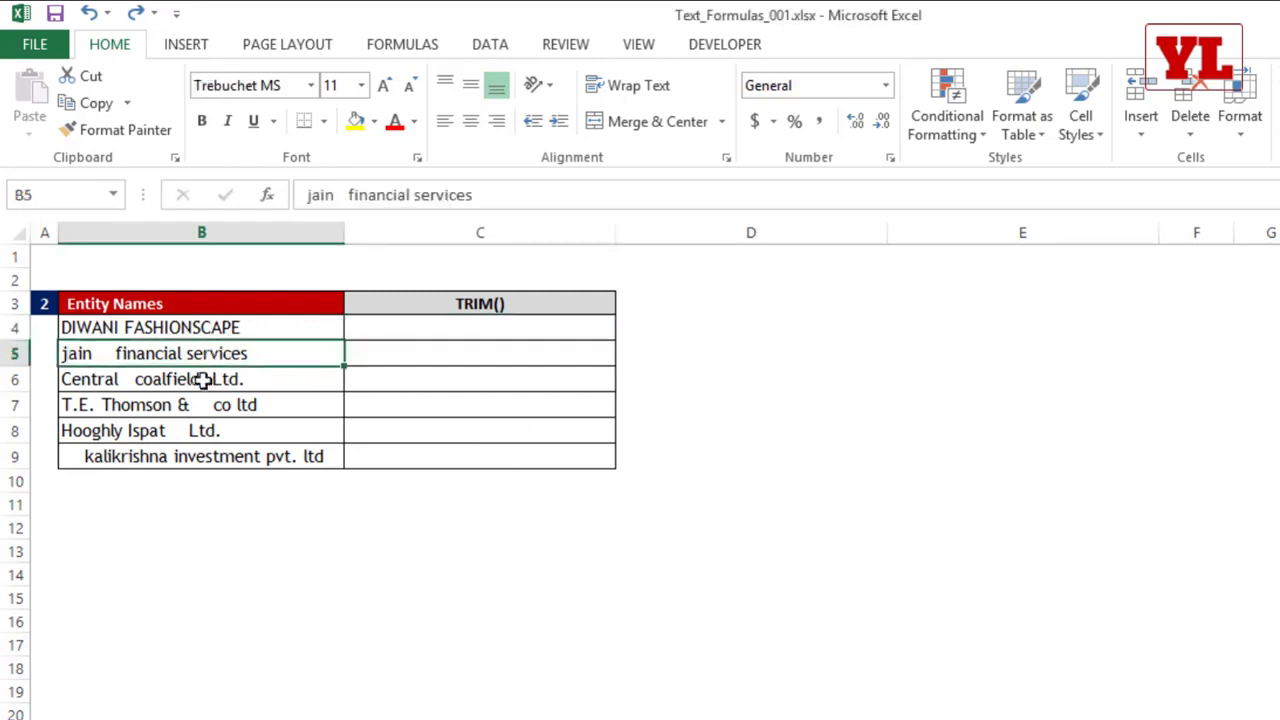
left_click(210, 455, "ctrl")
left_click(358, 120)
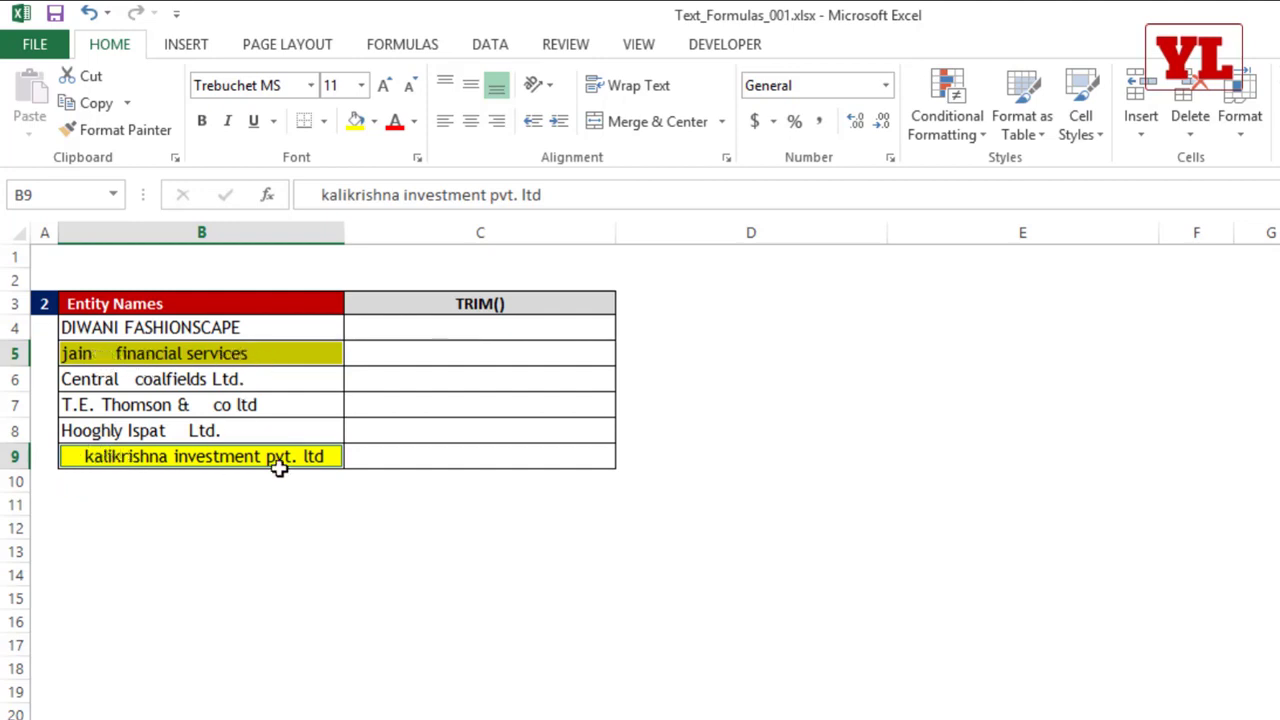
Step: Enter =TRIM(B5) in C5 to remove the extra spaces from that entity name
left_click(422, 350)
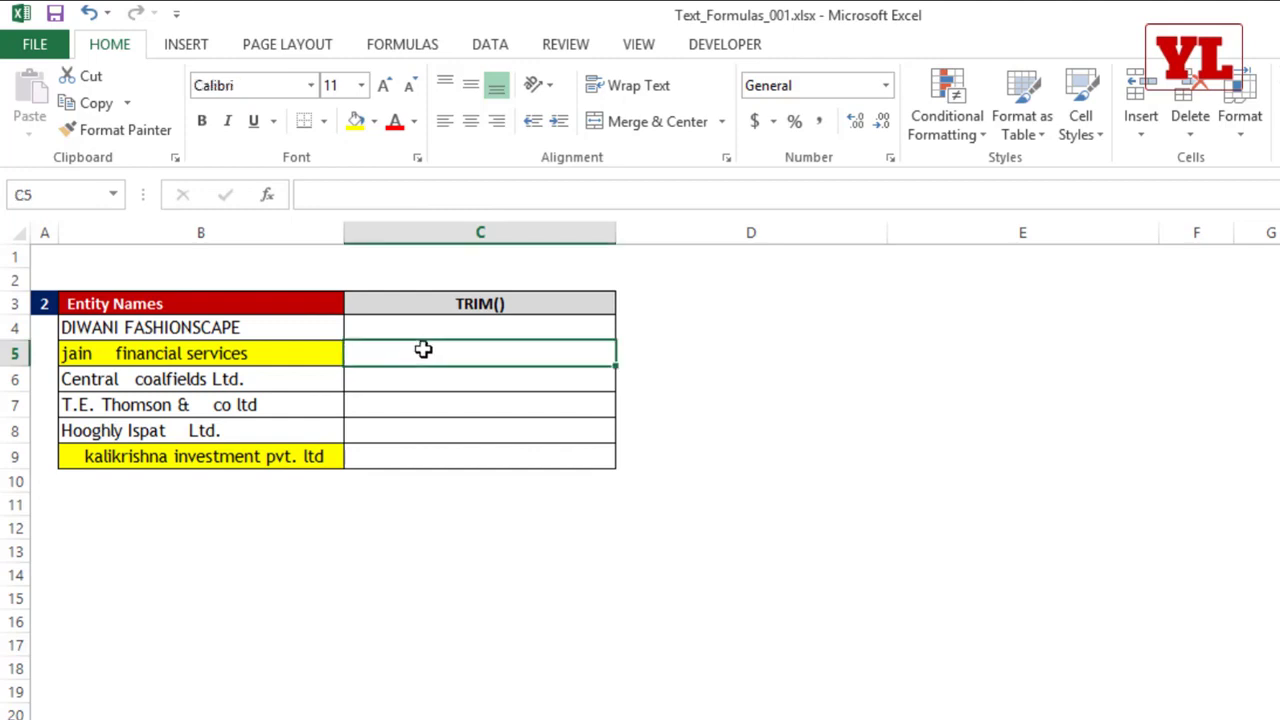
type("=tri")
key("Tab")
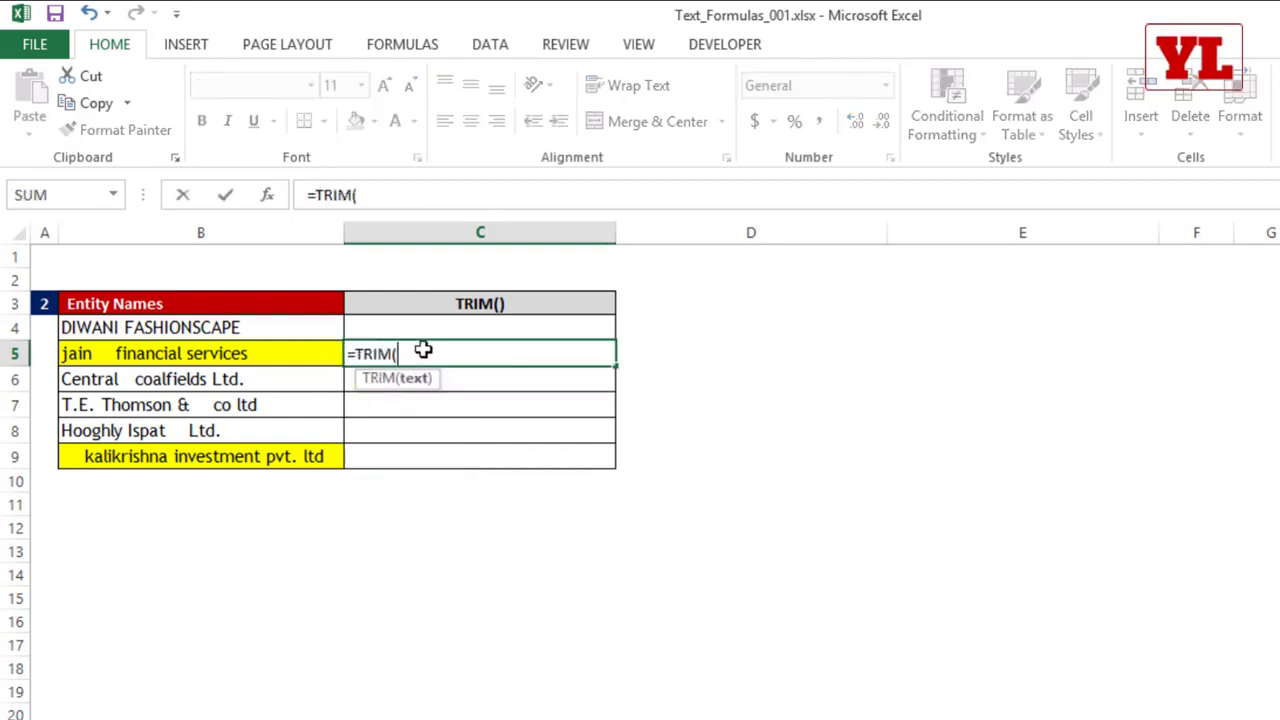
left_click(247, 354)
type(")")
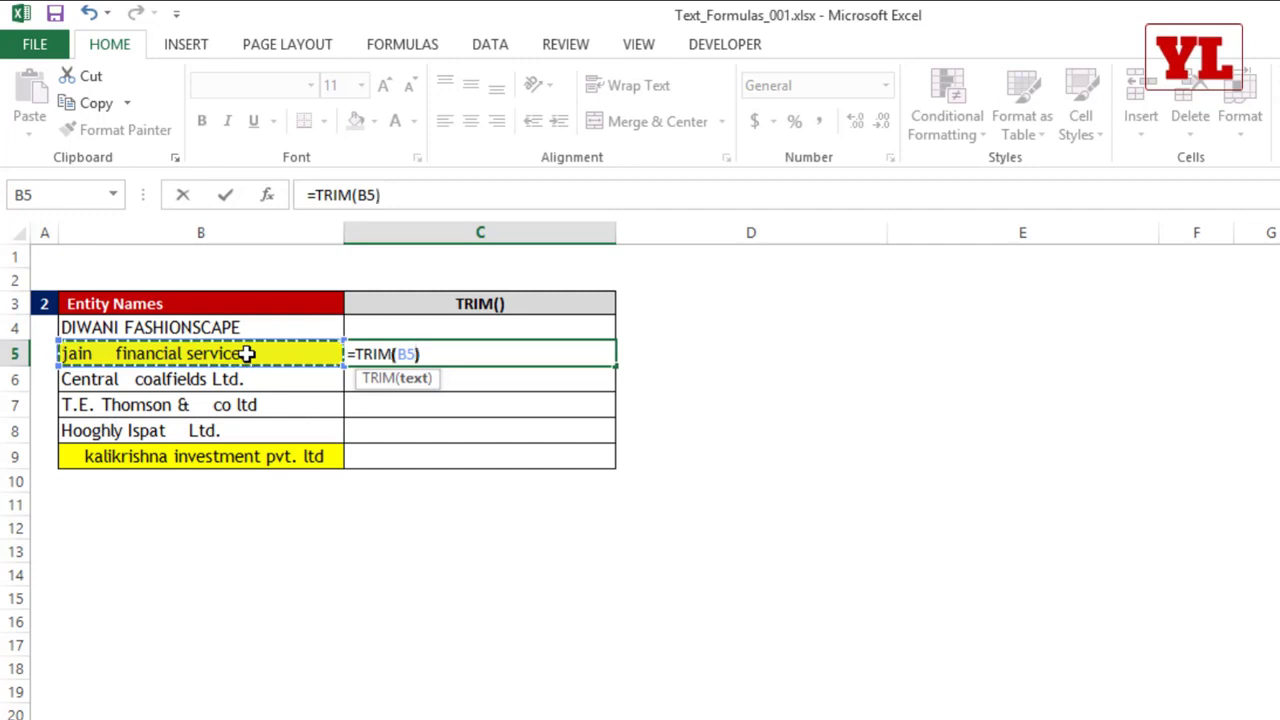
key("Return")
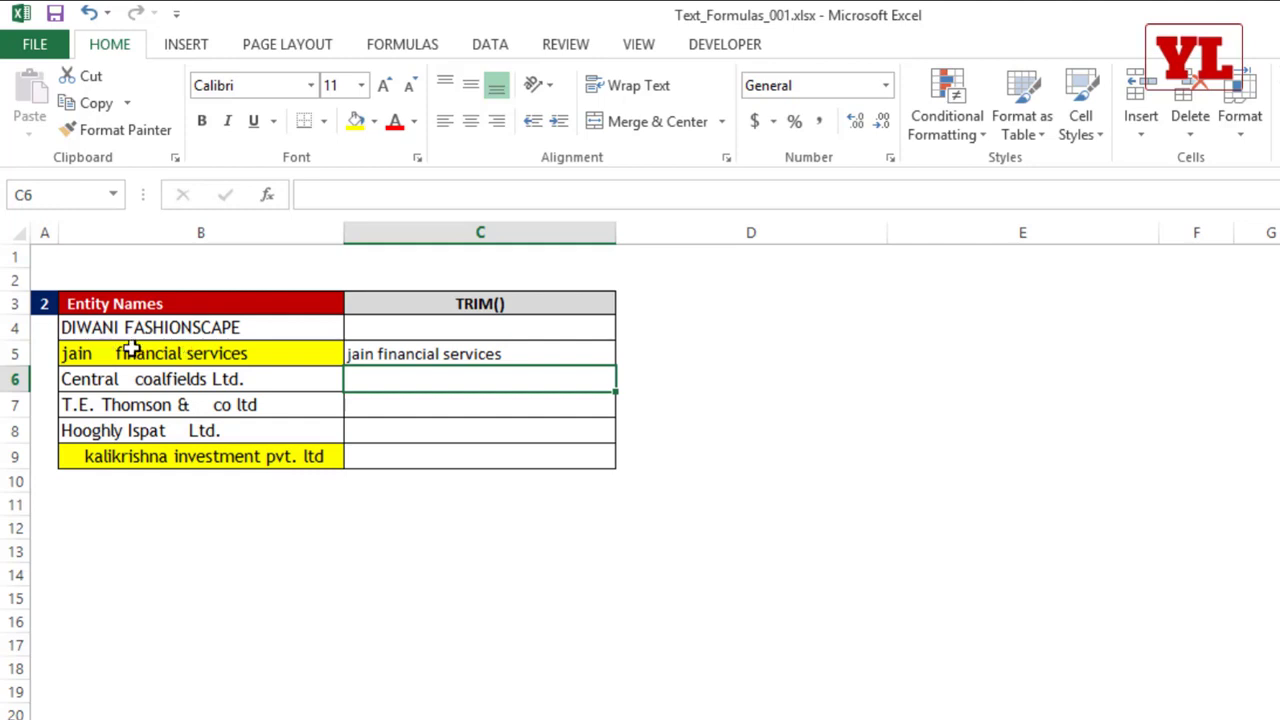
Step: Enter a TRIM formula in C9 that removes the extra spaces from the entity name in B9
left_click(465, 345)
left_click(436, 452)
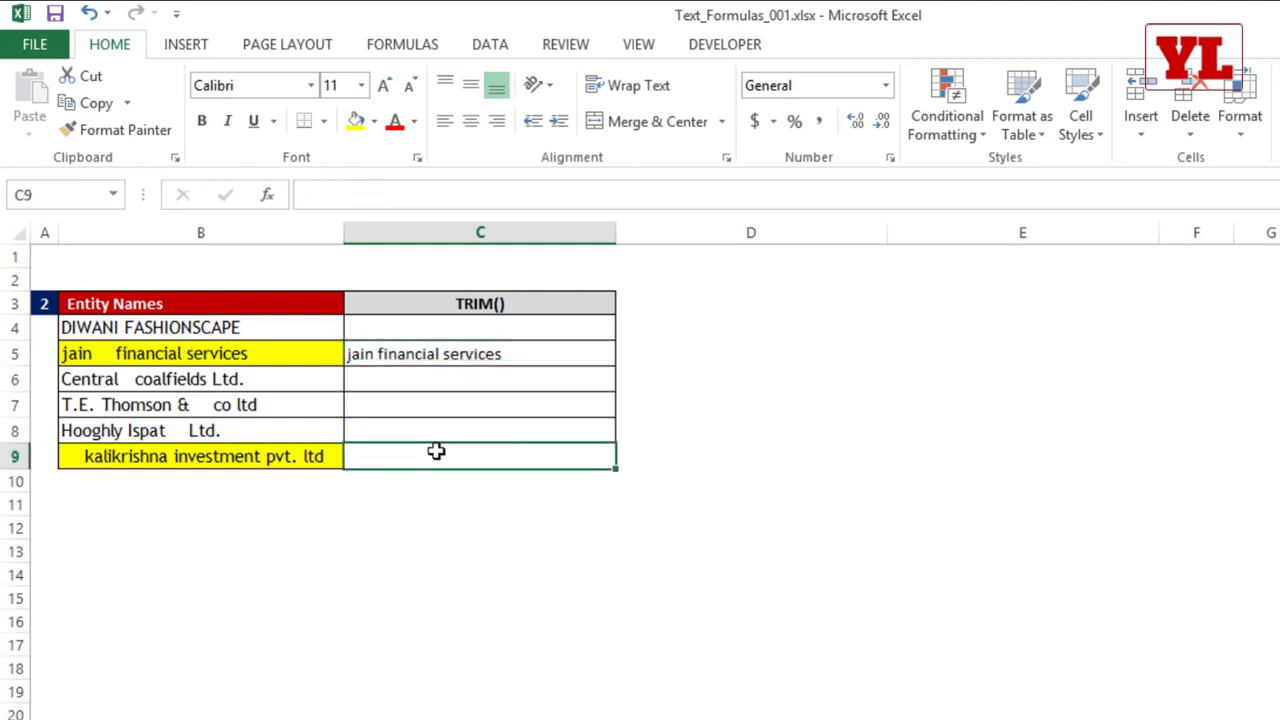
type("=tri")
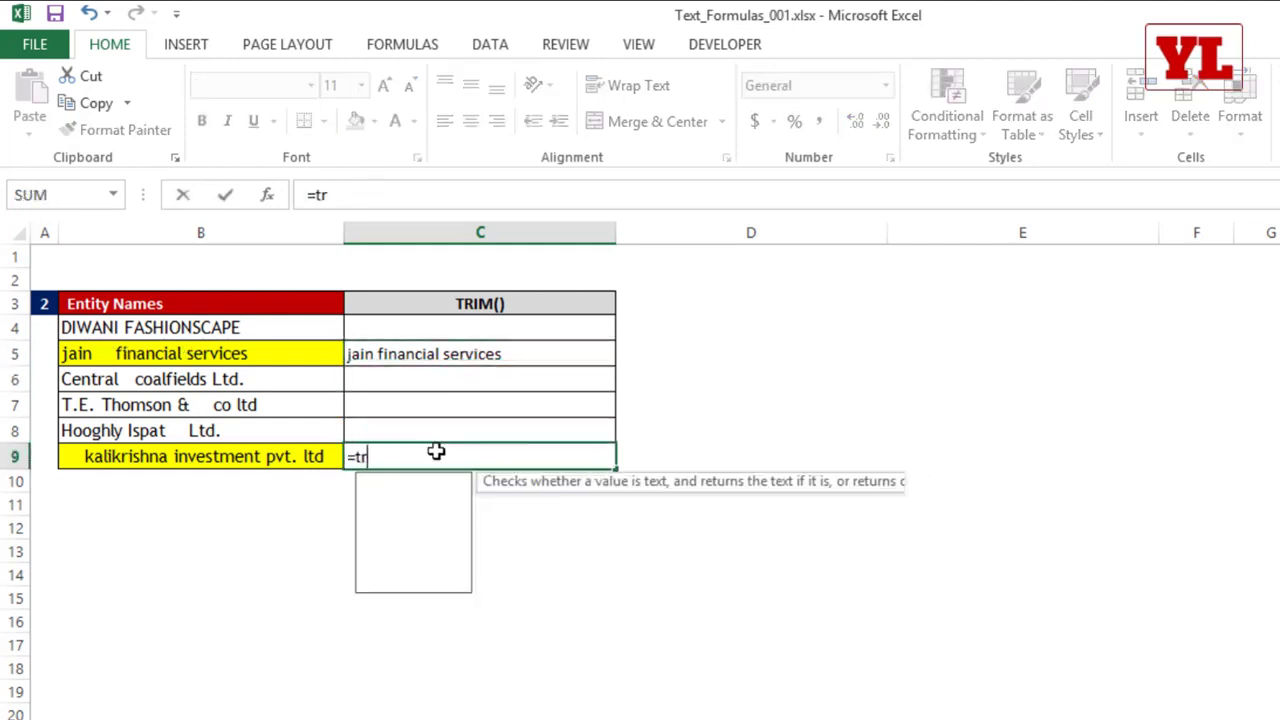
key("Tab")
left_click(231, 456)
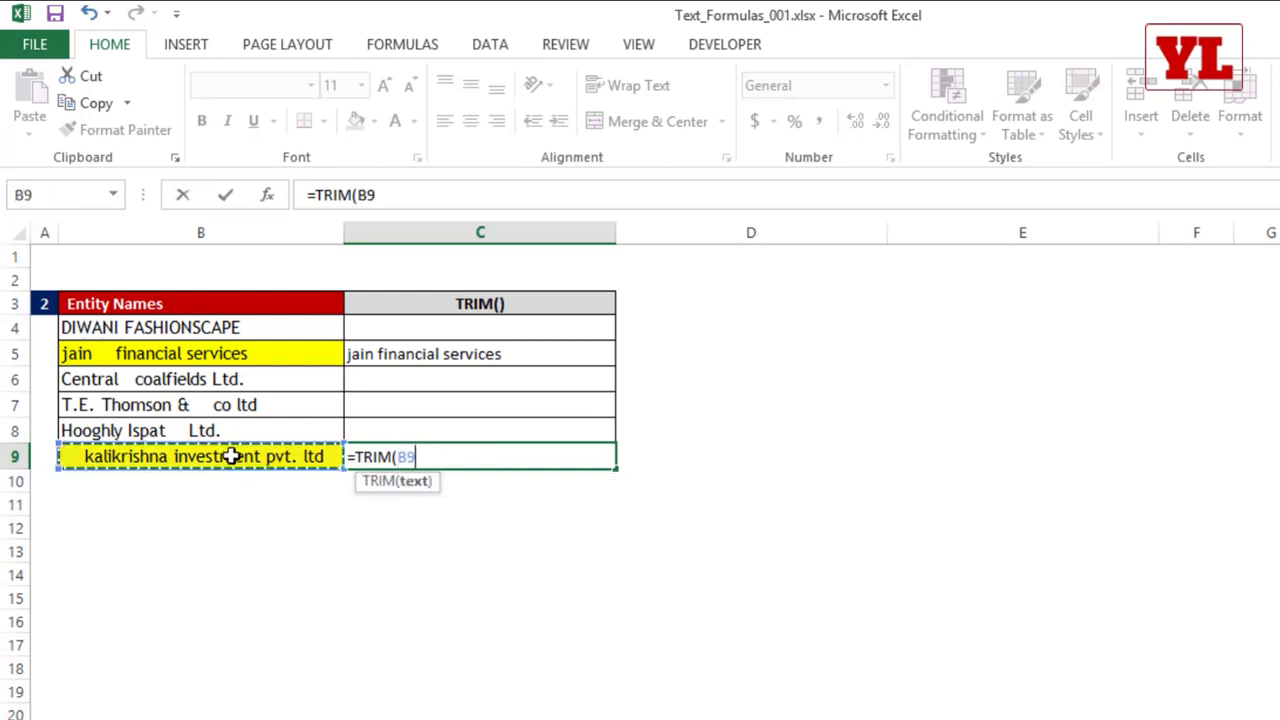
key("Return")
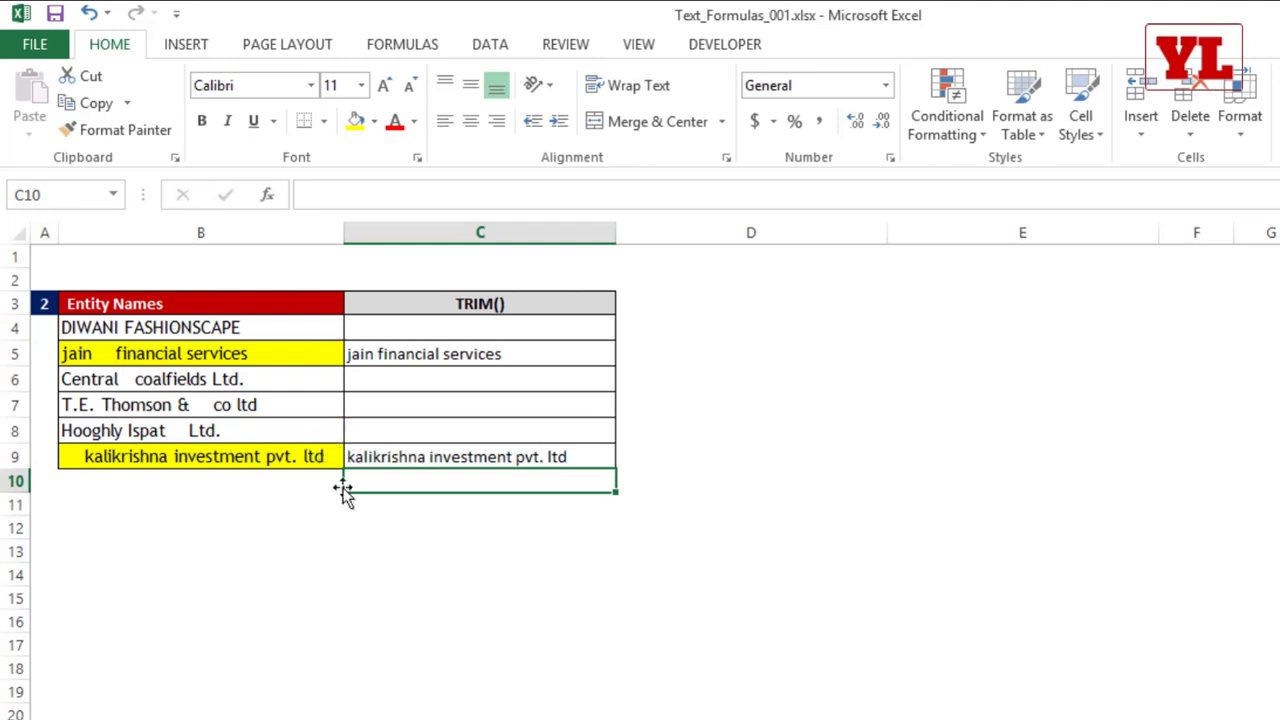
Step: Fill the TRIM formula in C9 upward through C4 to clean every entity name in the list
left_click(445, 452)
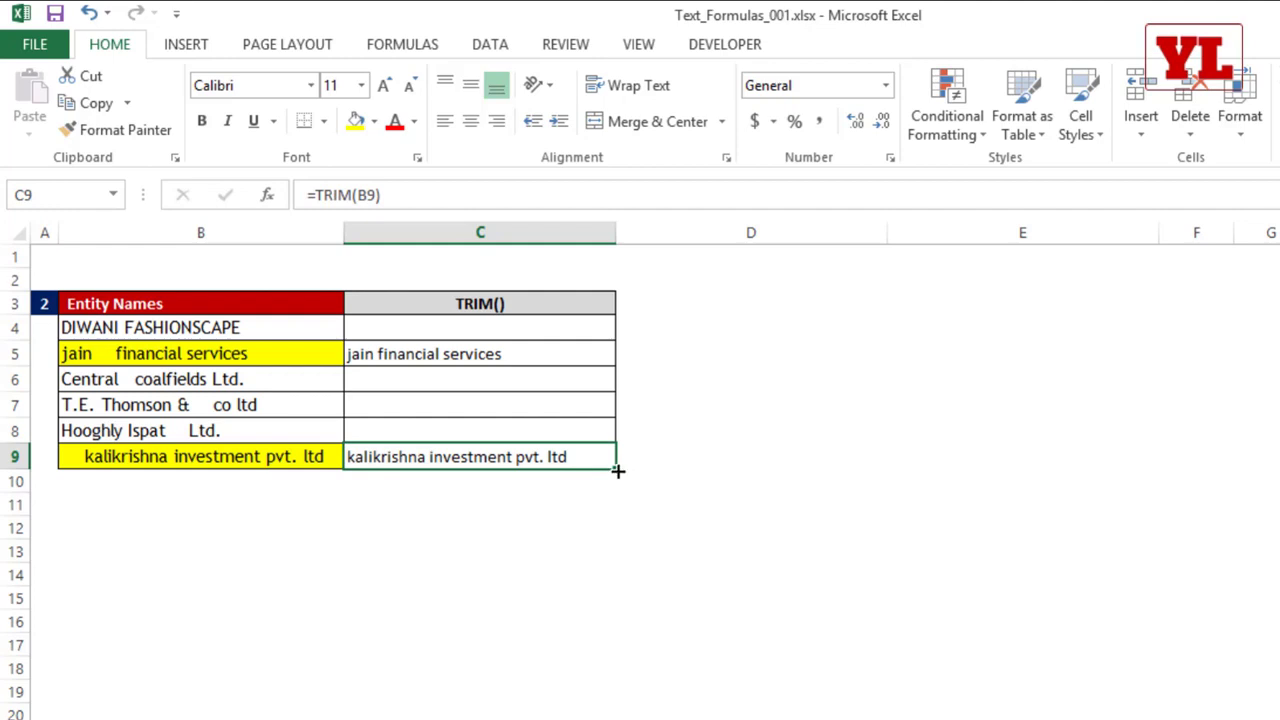
left_click_drag(609, 376, 606, 323)
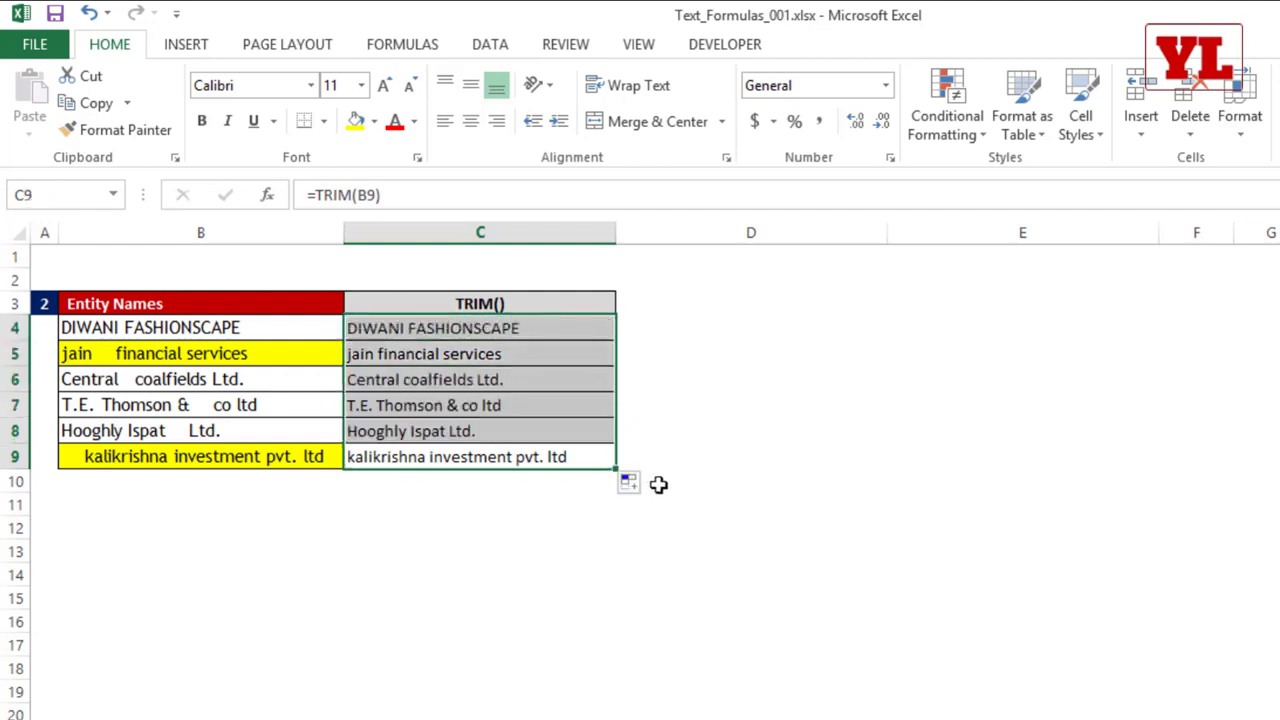
Step: Enter =PROPER(C4) in D4 and fill it down to D9 to put the trimmed names in proper case
left_click(638, 331)
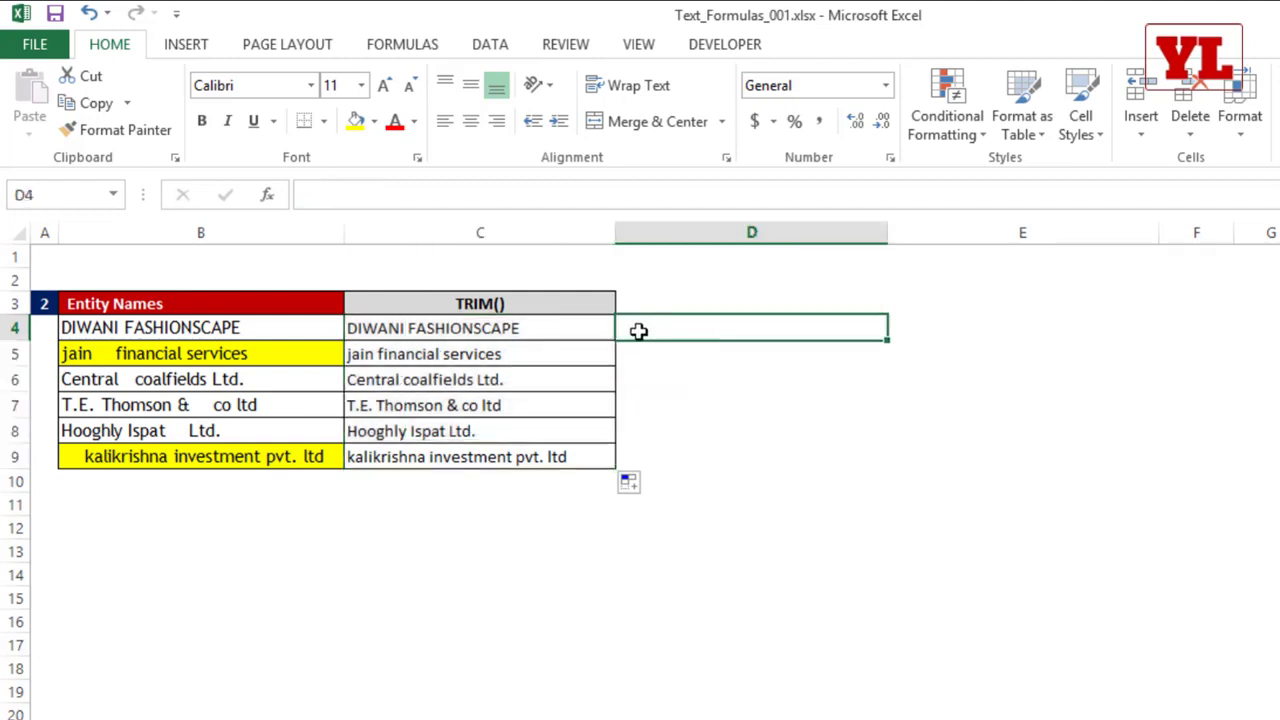
type("=prope")
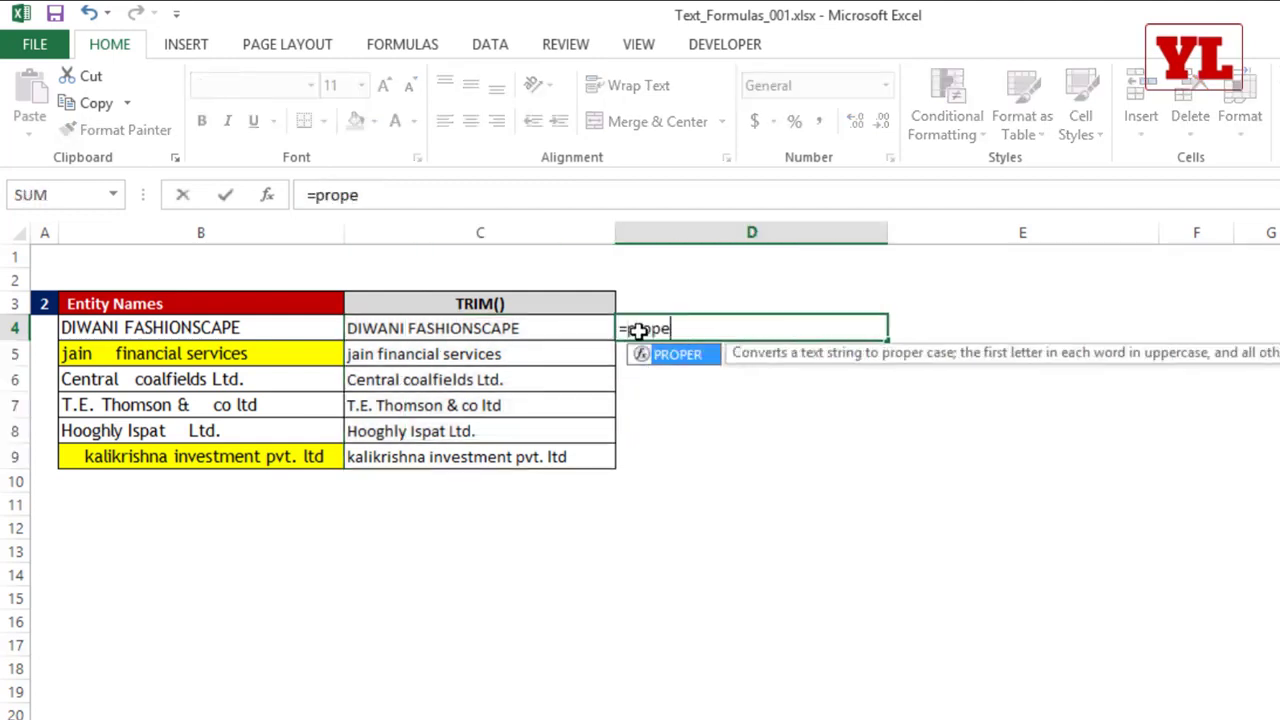
key("Tab")
left_click(587, 331)
key("Return")
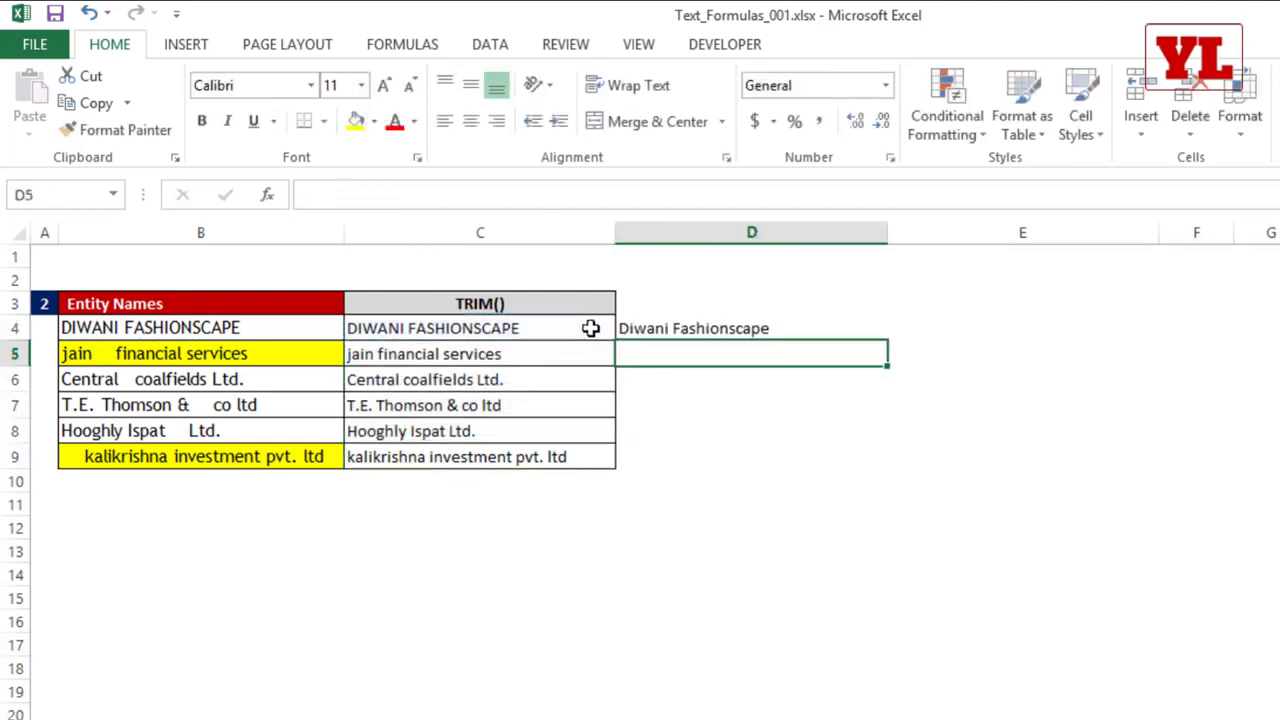
left_click(712, 327)
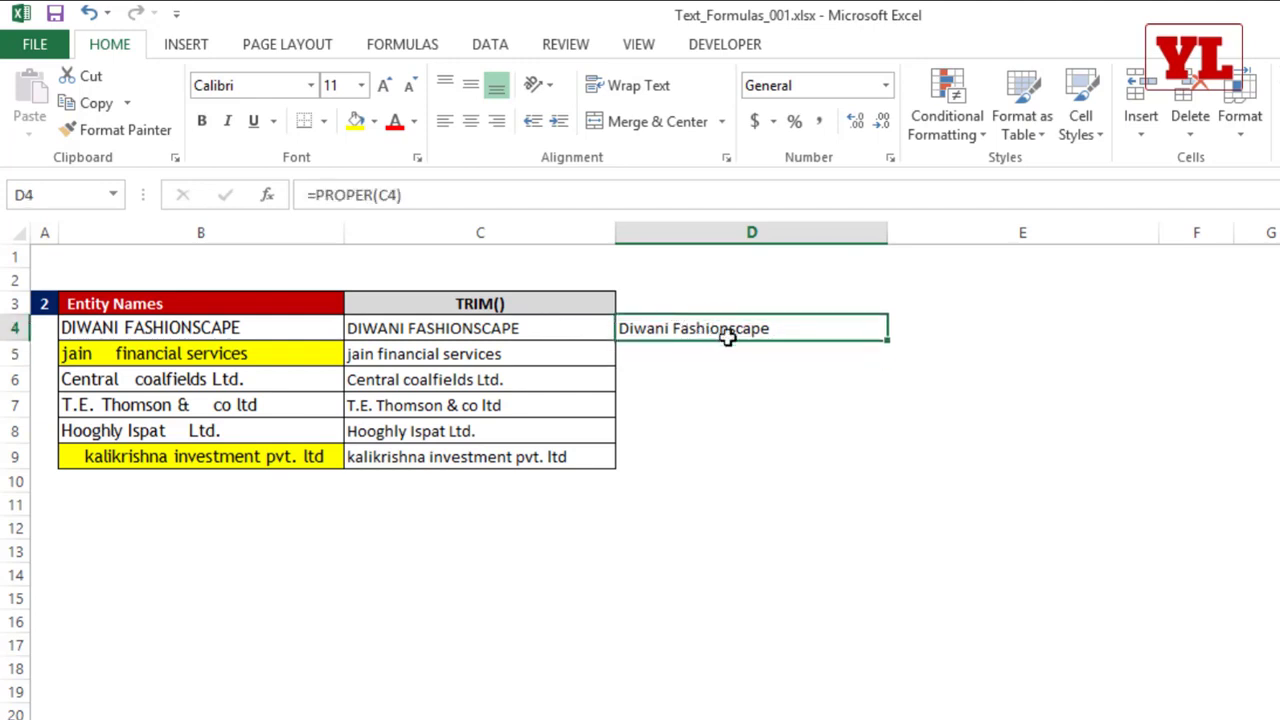
double_click(885, 343)
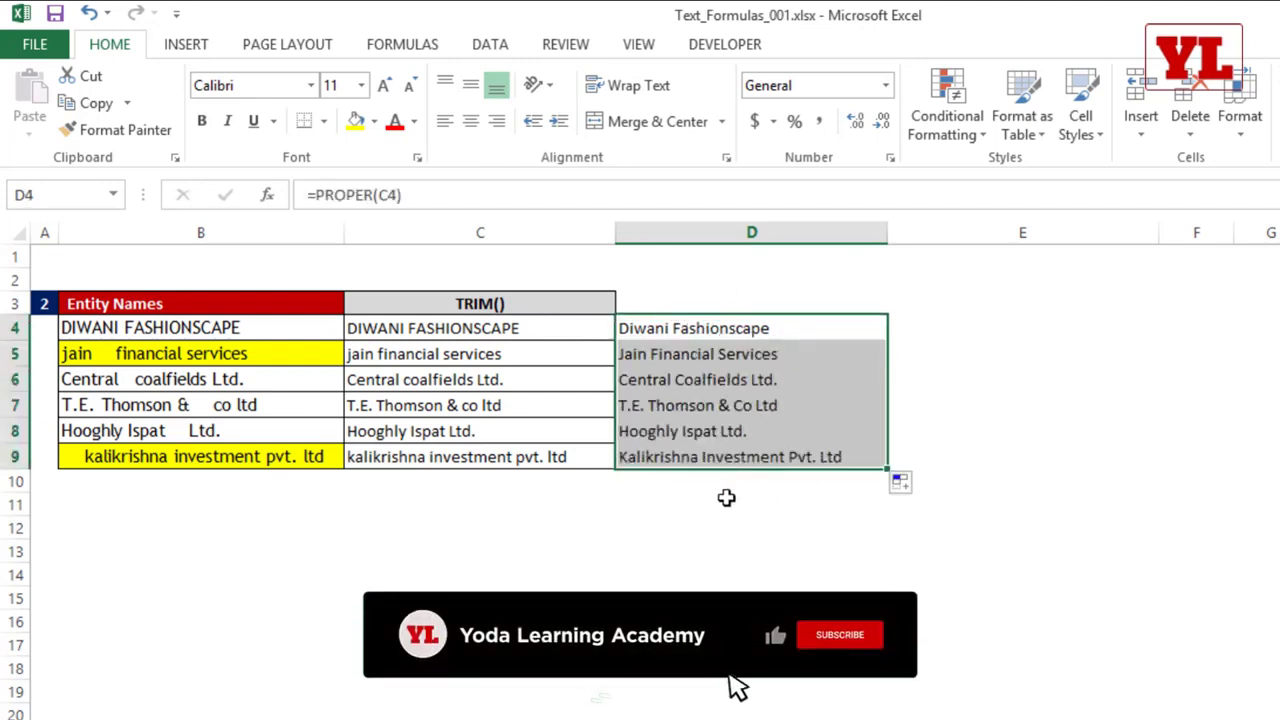
Step: Replace the formula in C4 with the nested =PROPER(TRIM(B4)) and fill it down to C9
left_click(513, 328)
type("=")
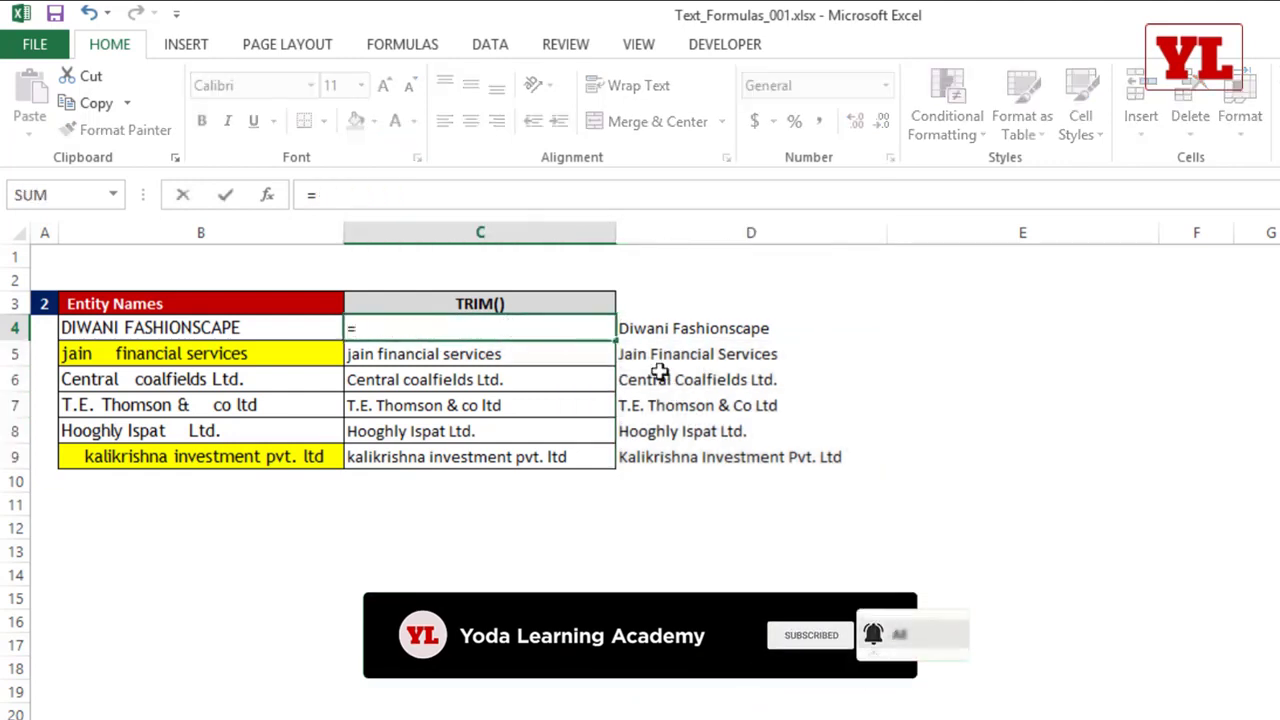
type("proper")
key("Tab")
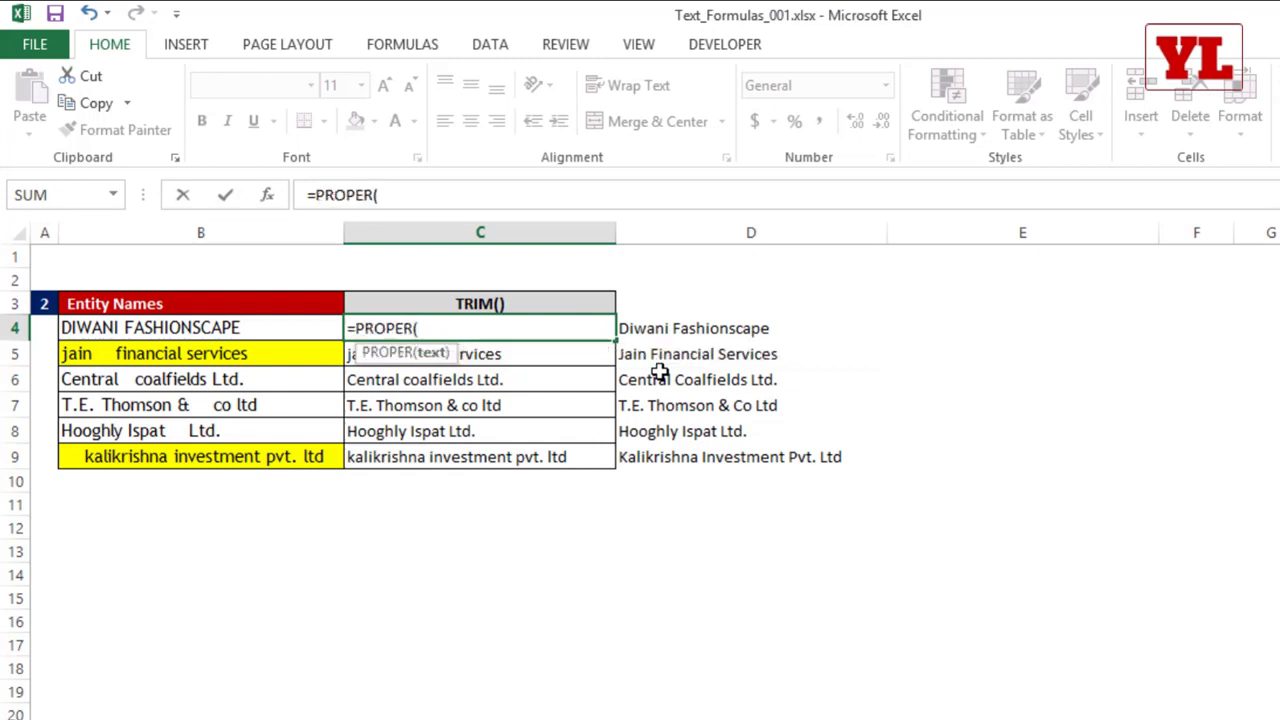
type("tr")
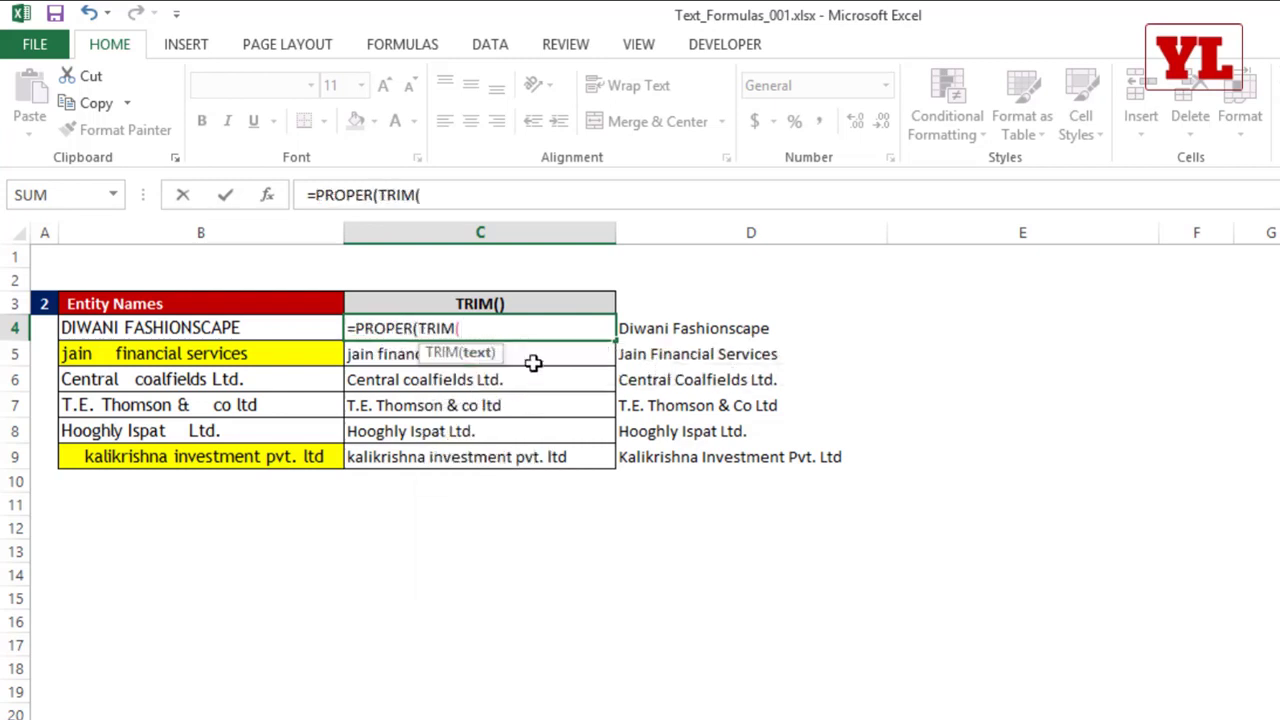
left_click(266, 329)
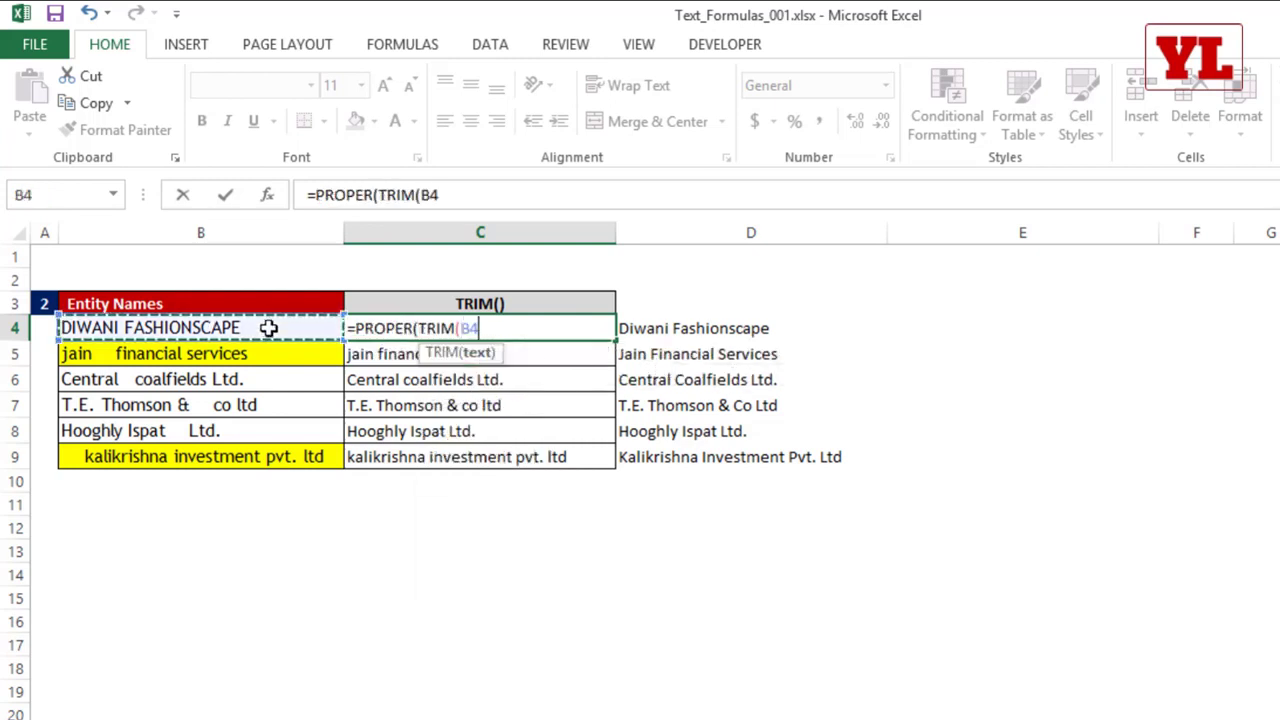
type("))")
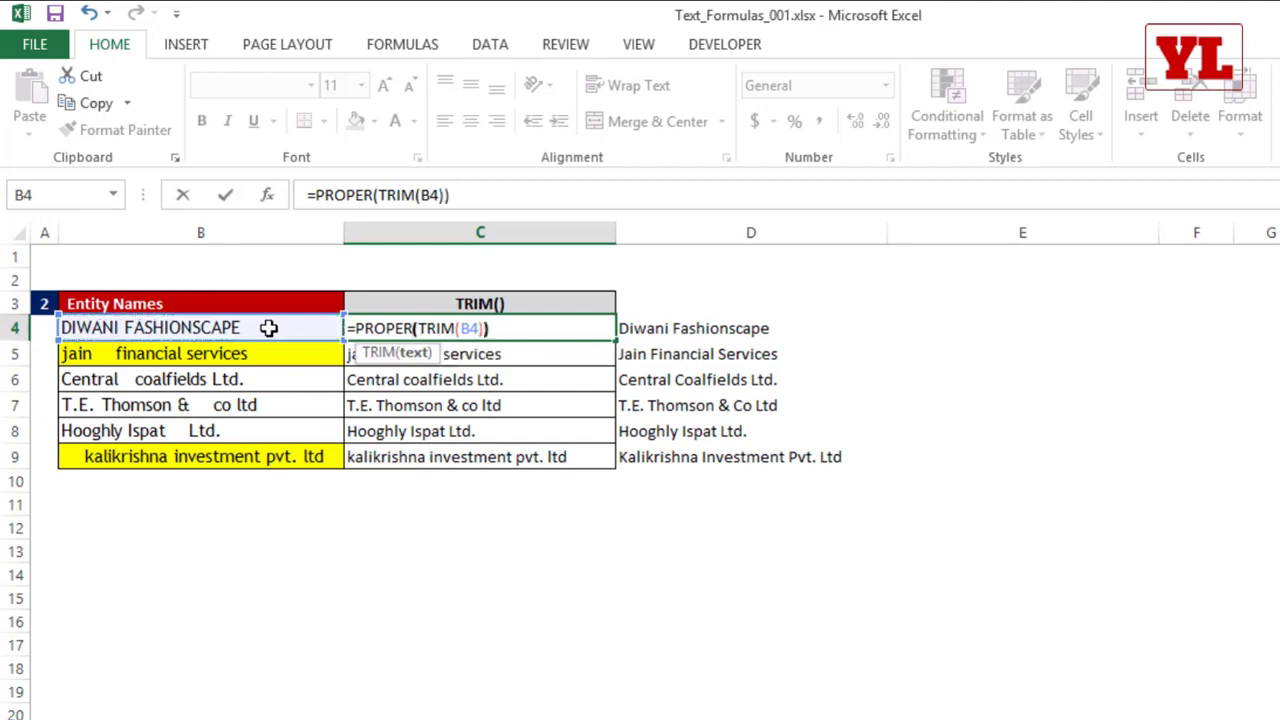
key("Return")
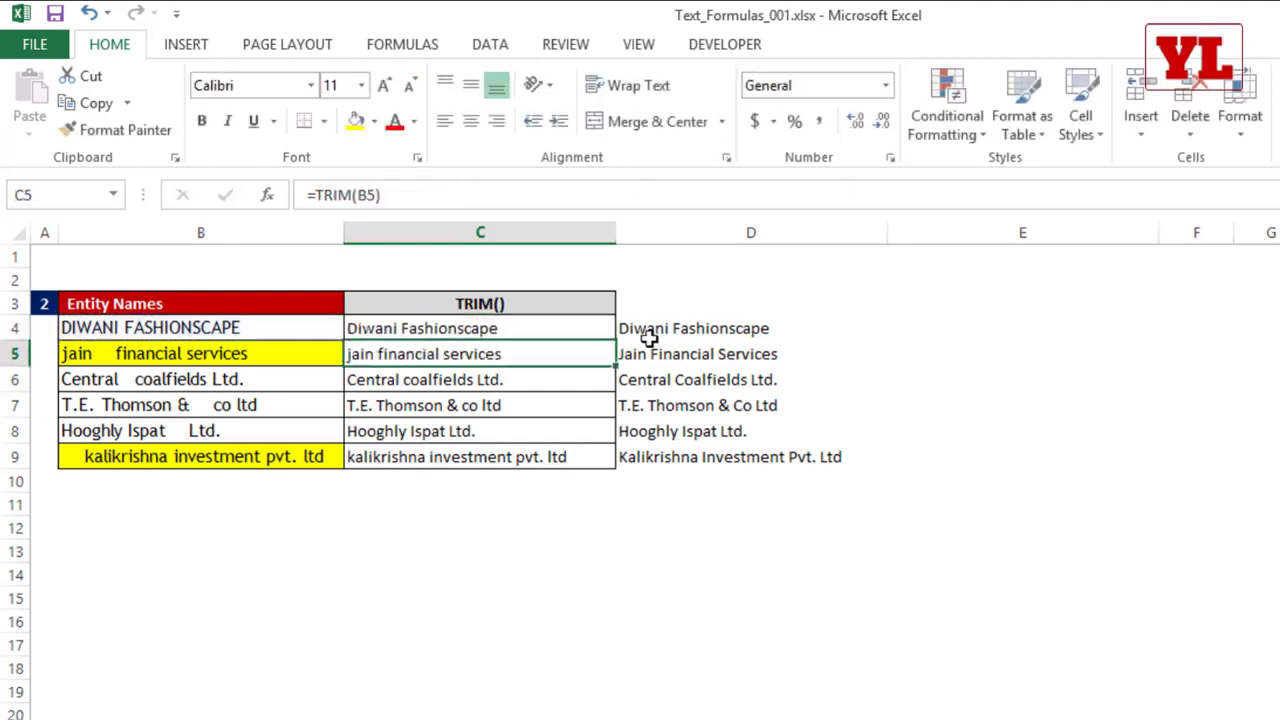
left_click(571, 330)
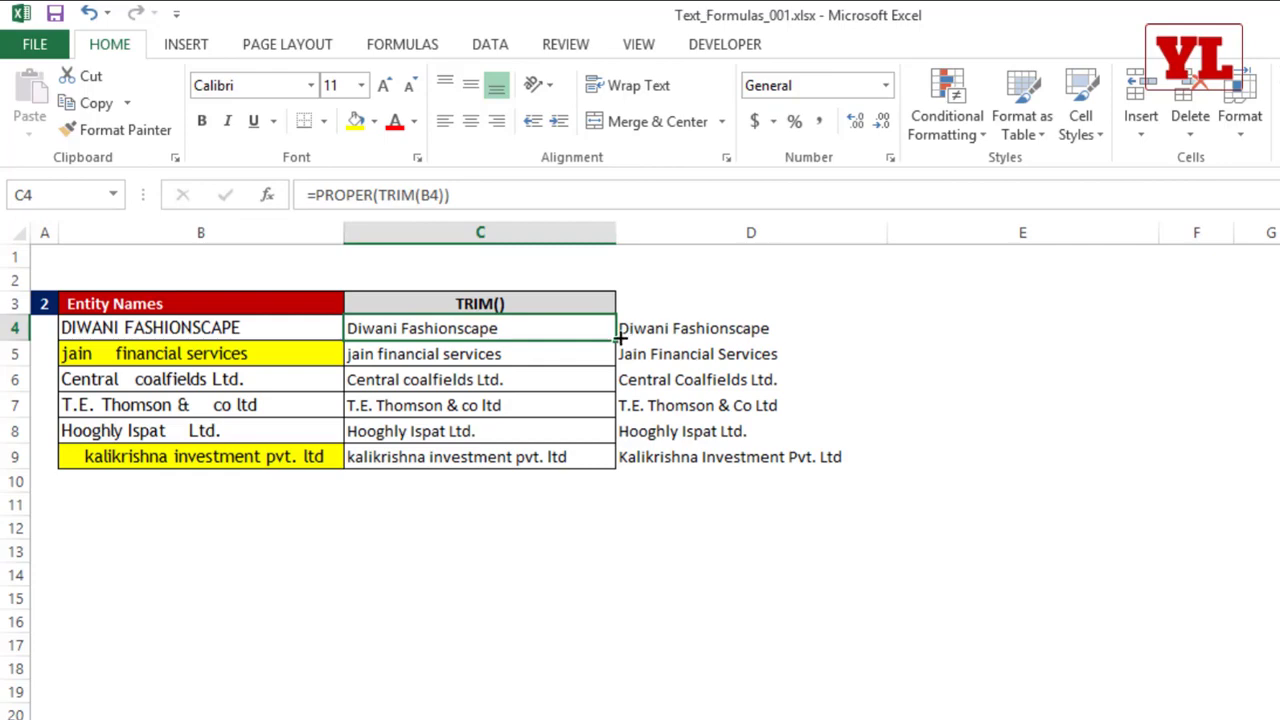
double_click(616, 340)
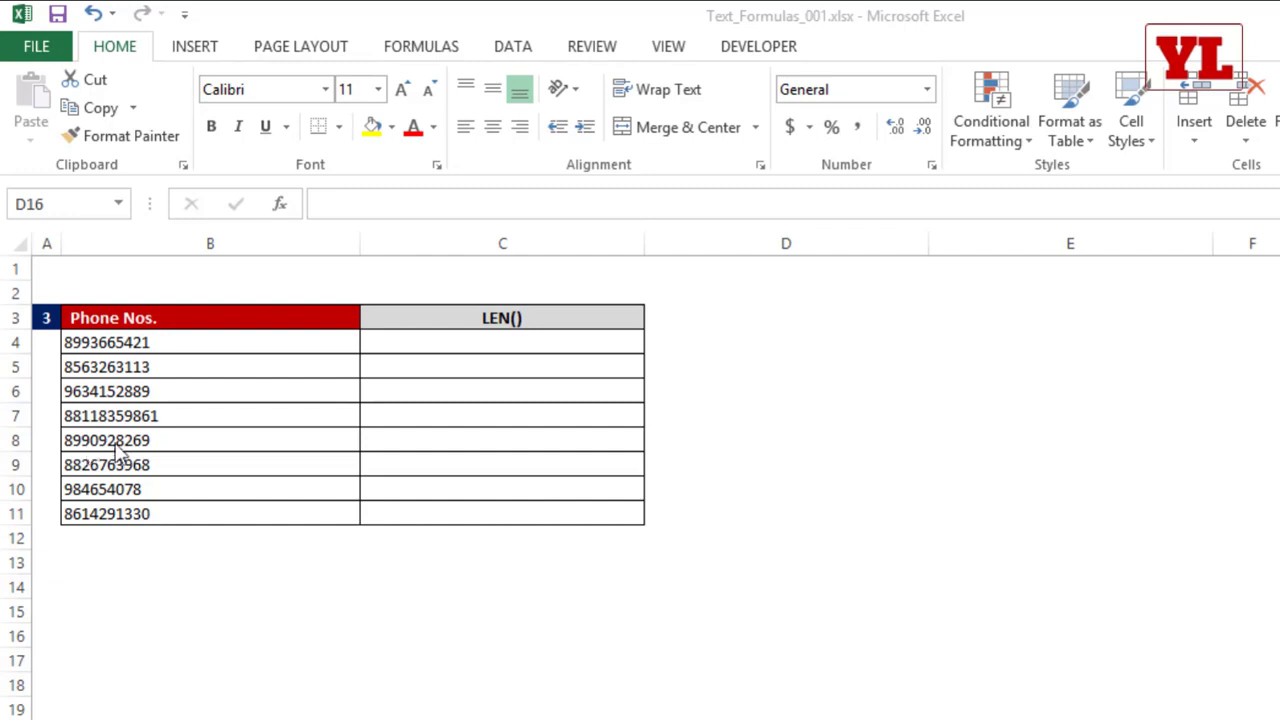
Step: Enter =LEN(B4) in C4 of the phone number table and fill it down to C11
left_click(174, 348)
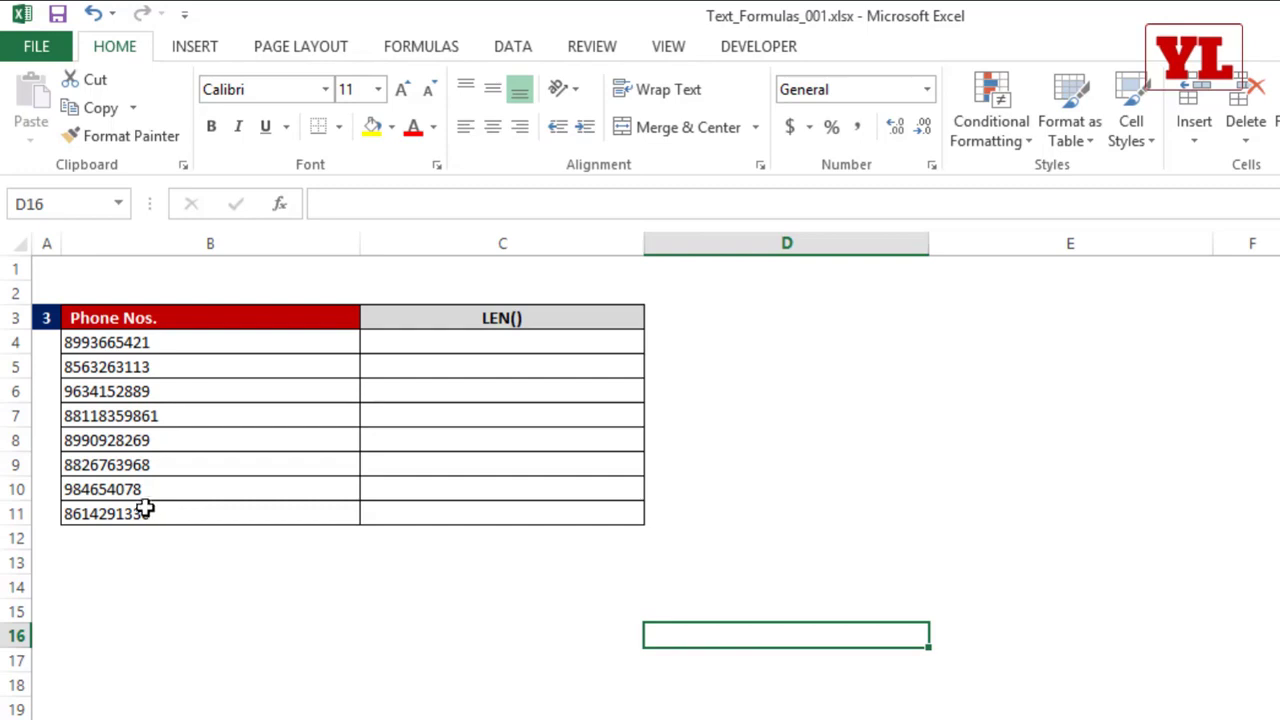
left_click(456, 346)
type("=LEN(")
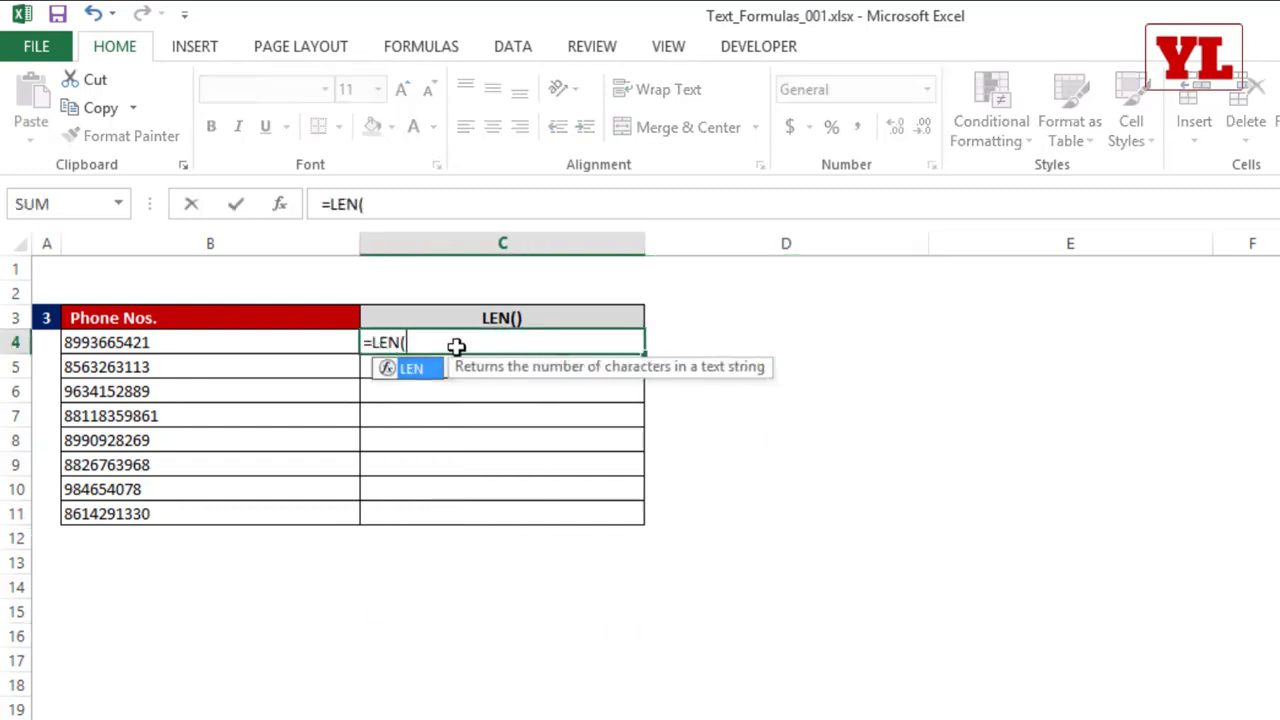
left_click(257, 349)
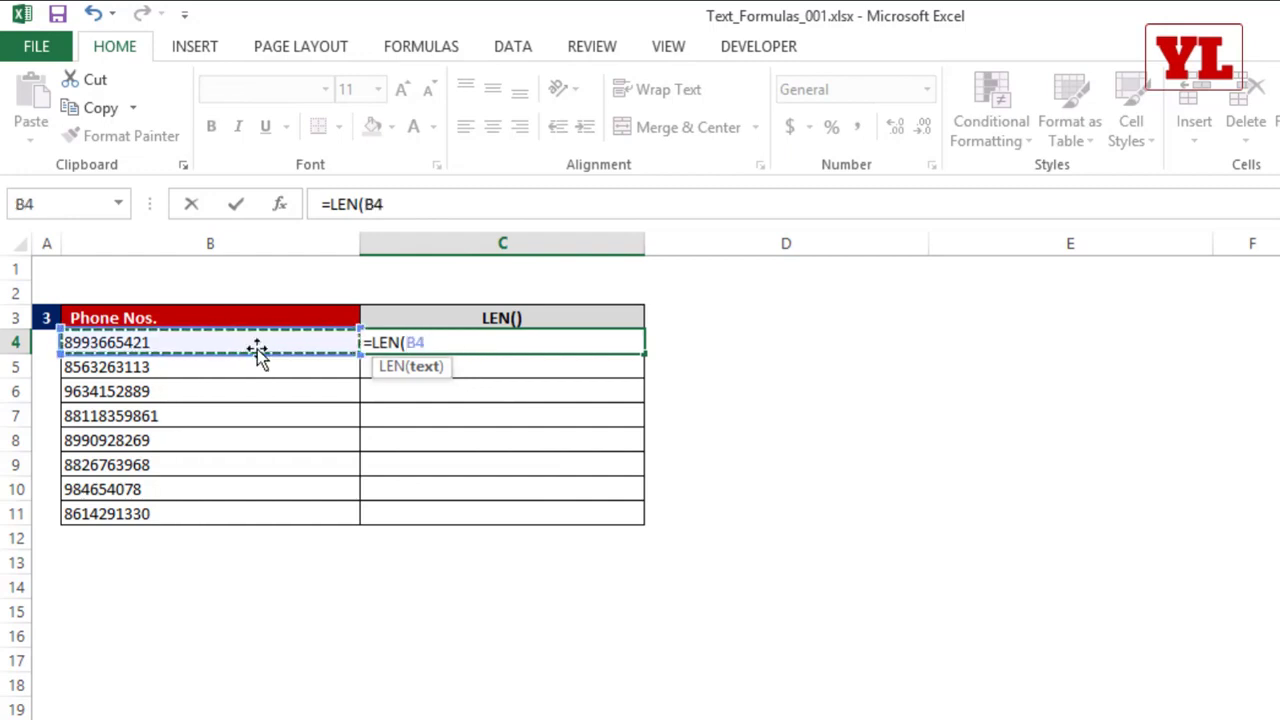
type(")")
key("Return")
left_click(620, 338)
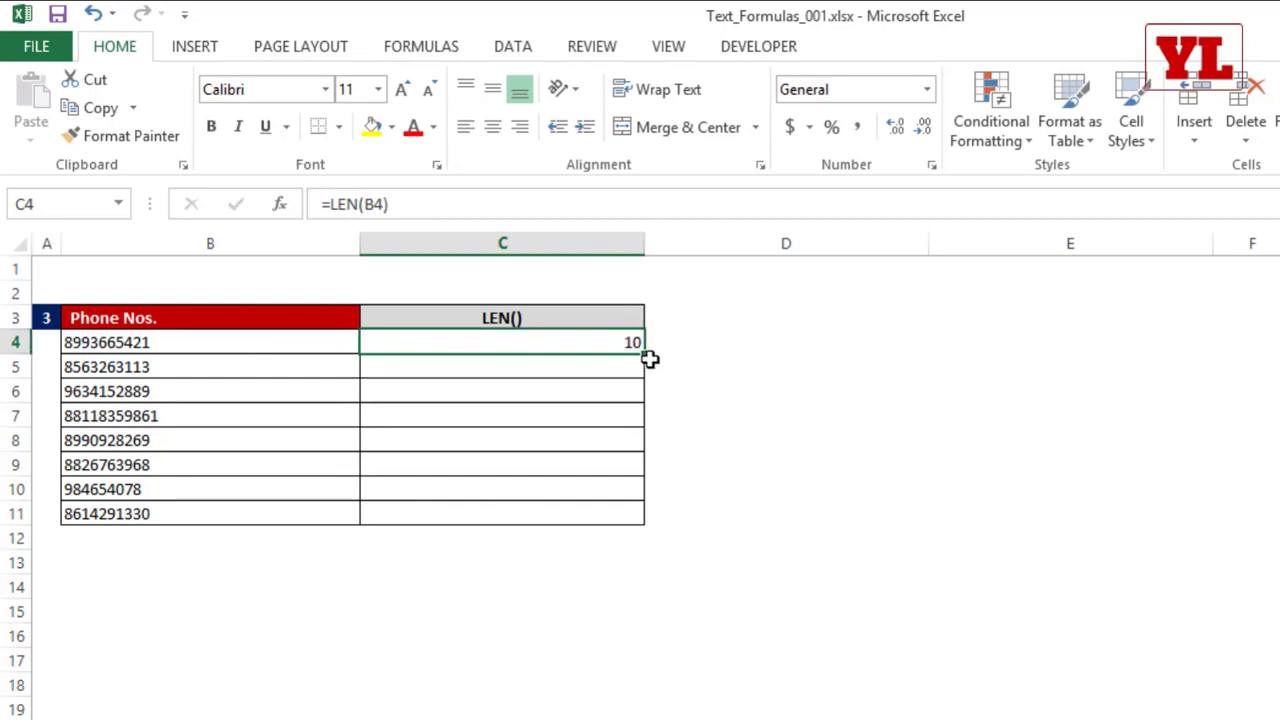
double_click(646, 355)
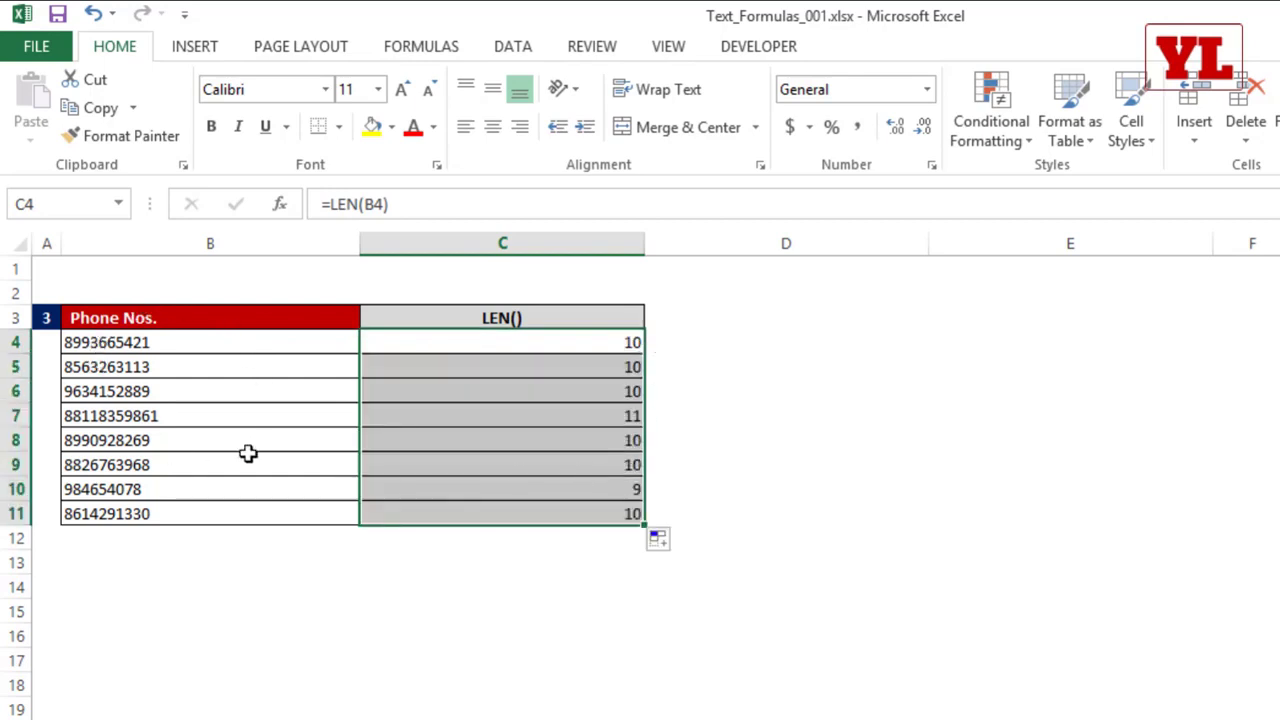
Step: Replace the phone number in B4 with the text aslasas followed by trailing spaces, 20 characters in total
scroll(417, 552, "up", 3, "ctrl")
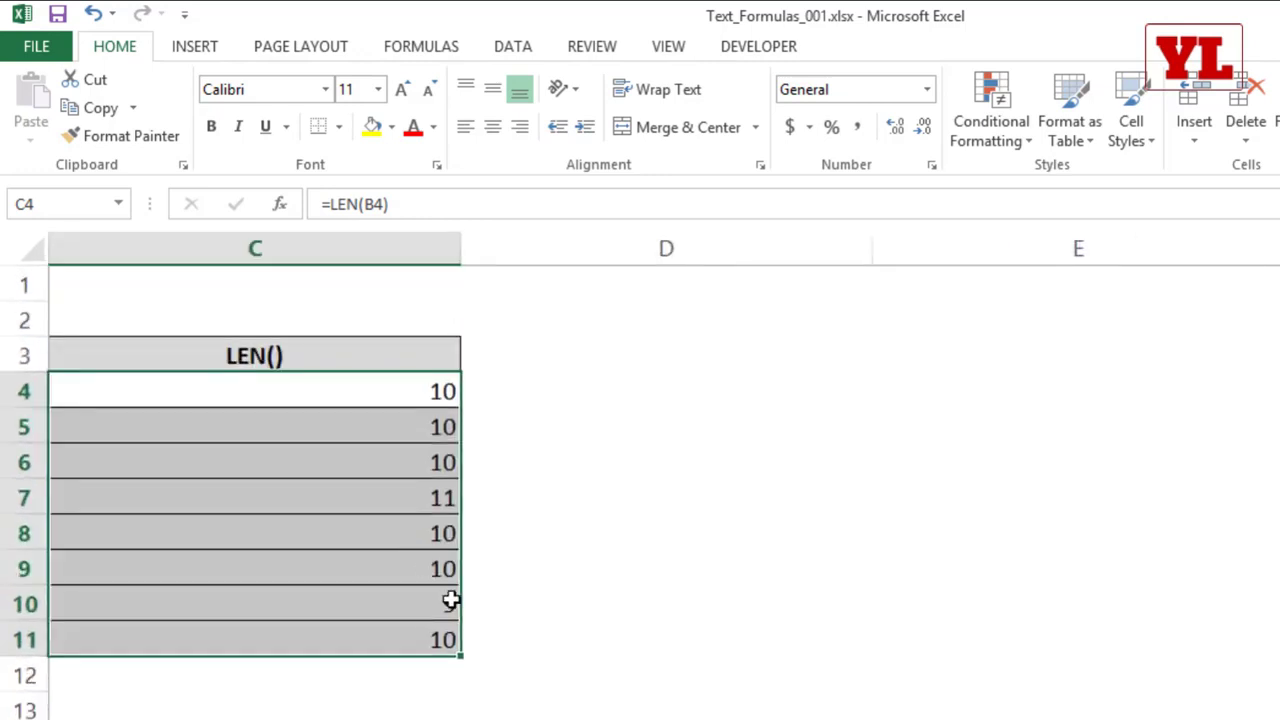
scroll(451, 599, "left", 2)
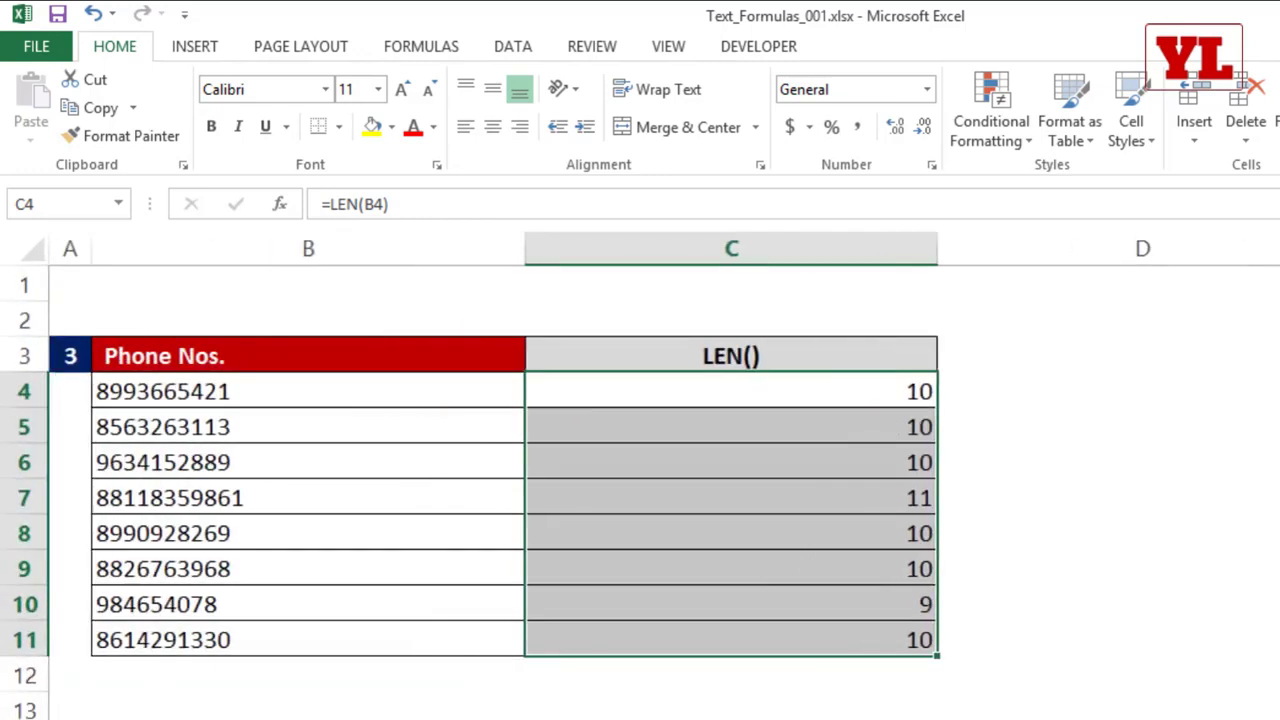
key("Left")
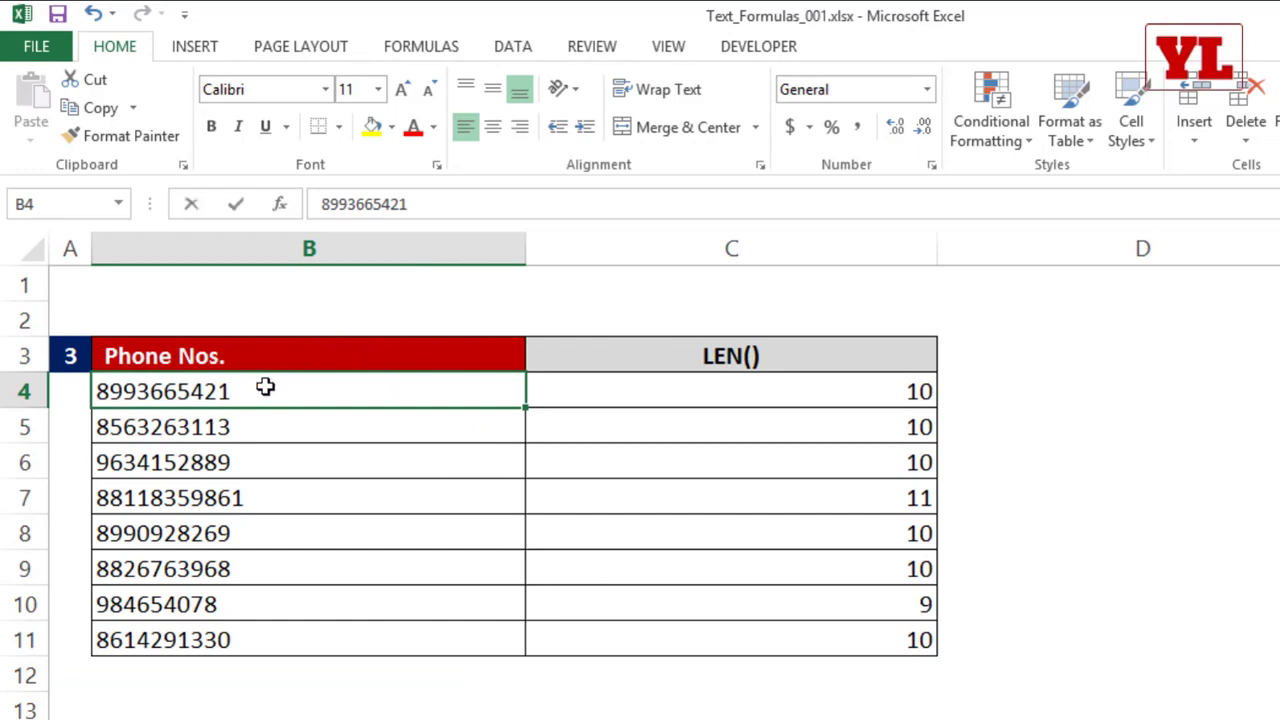
type("aslasas")
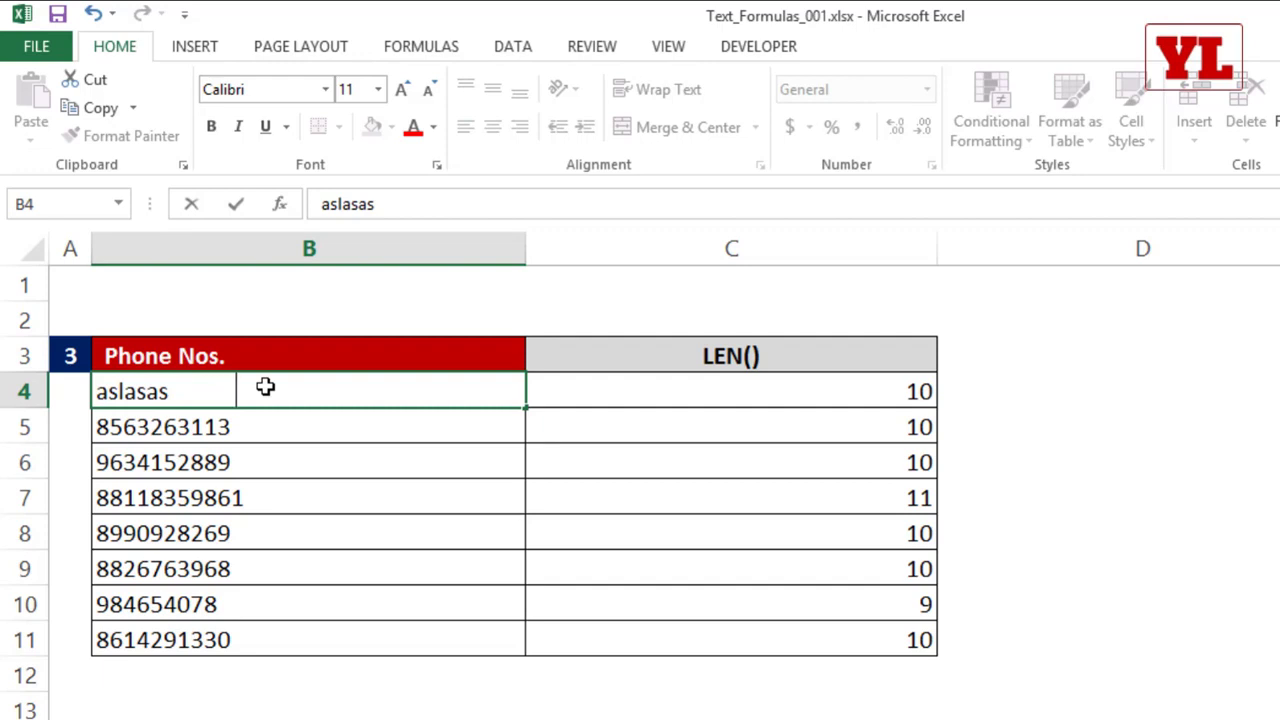
key("Return")
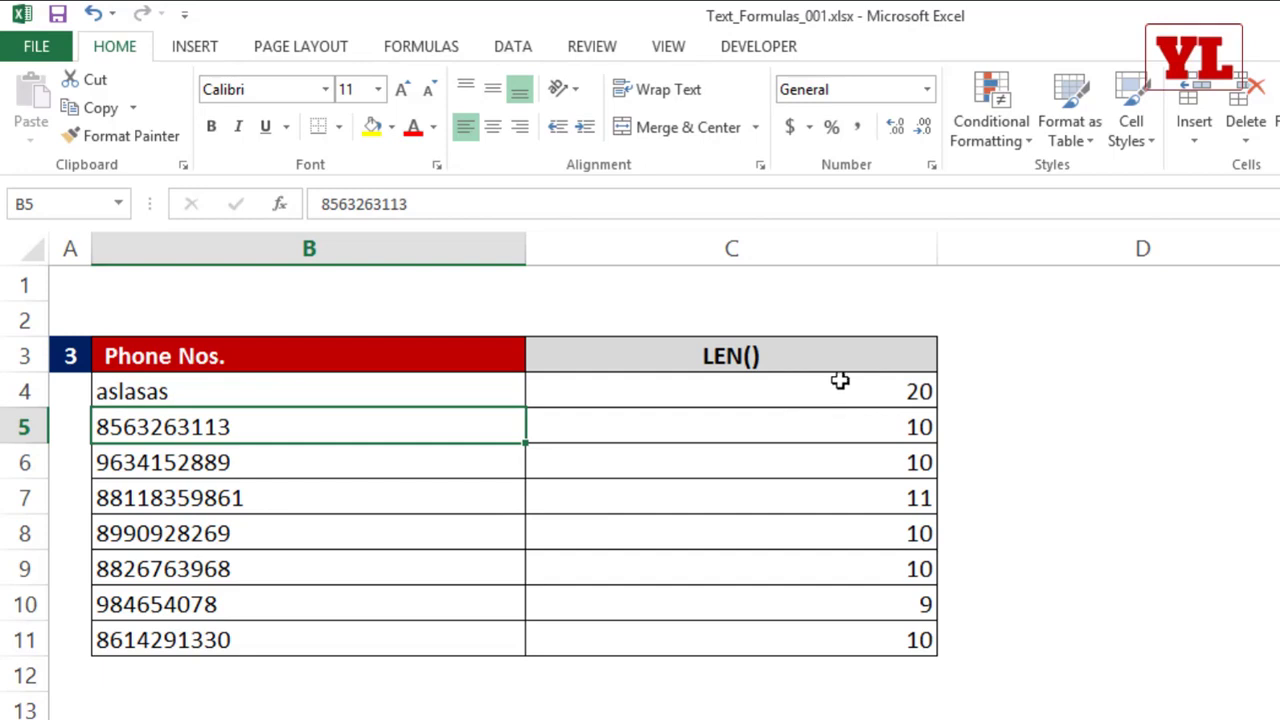
Step: Replace the LEN formula in C4 with =TRIM(B4) to strip the extra spaces from the text in B4
left_click(880, 392)
double_click(882, 392)
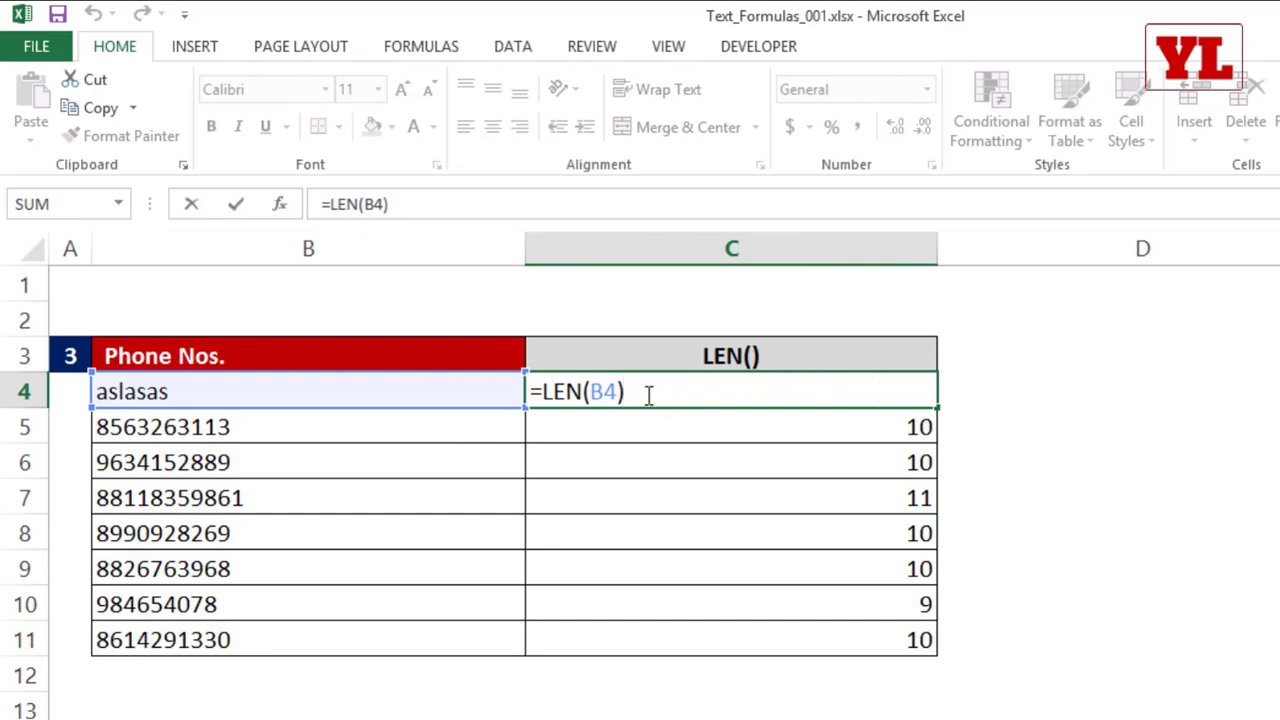
key("ctrl+Return")
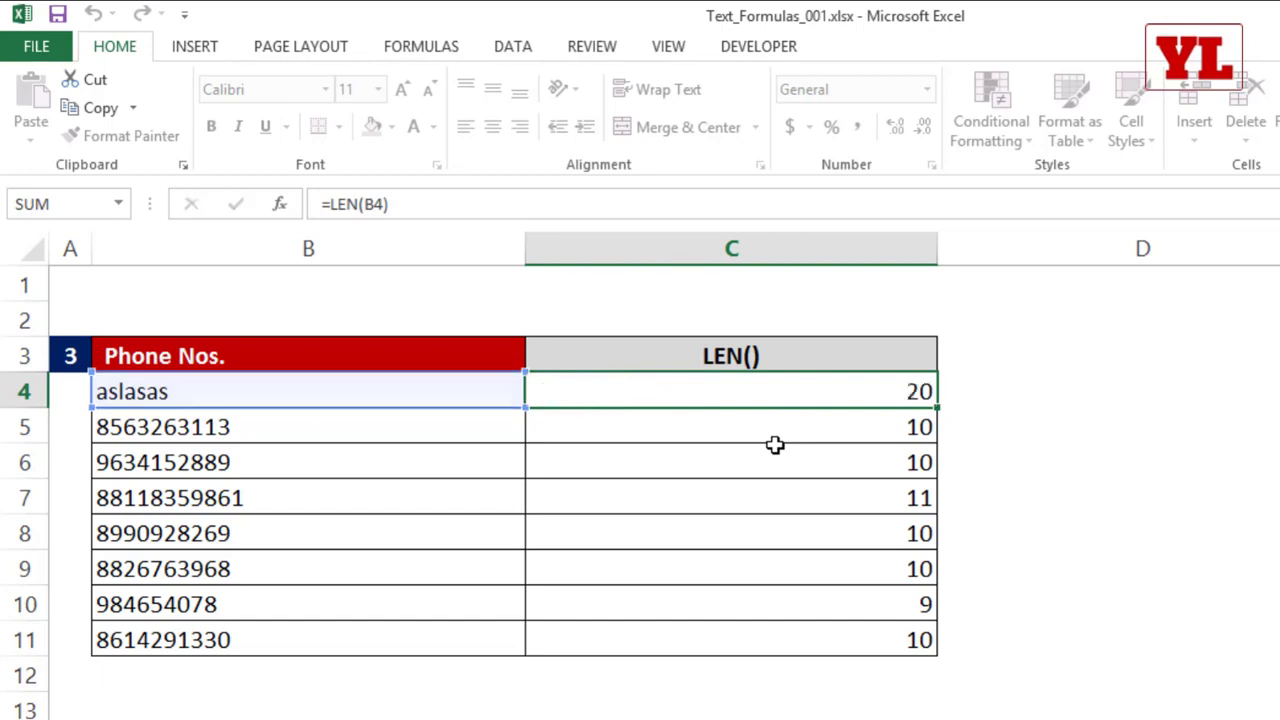
type("=tri")
key("Tab")
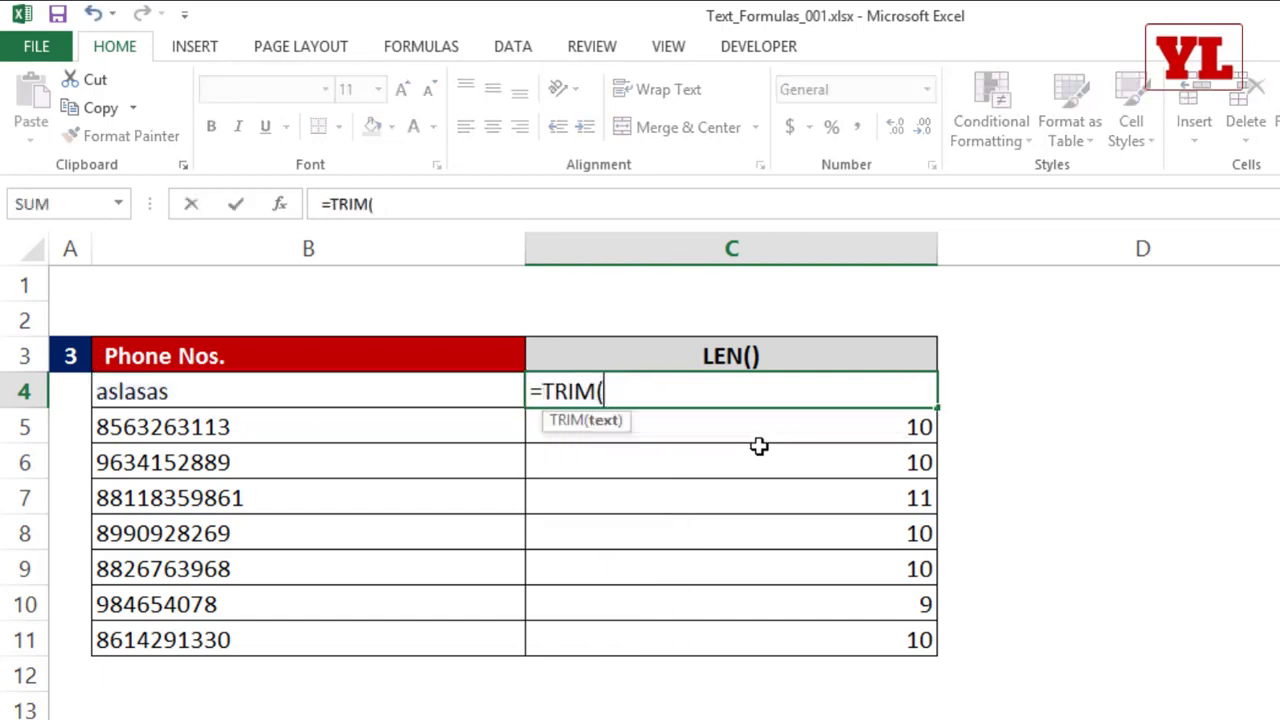
left_click(448, 396)
type(")")
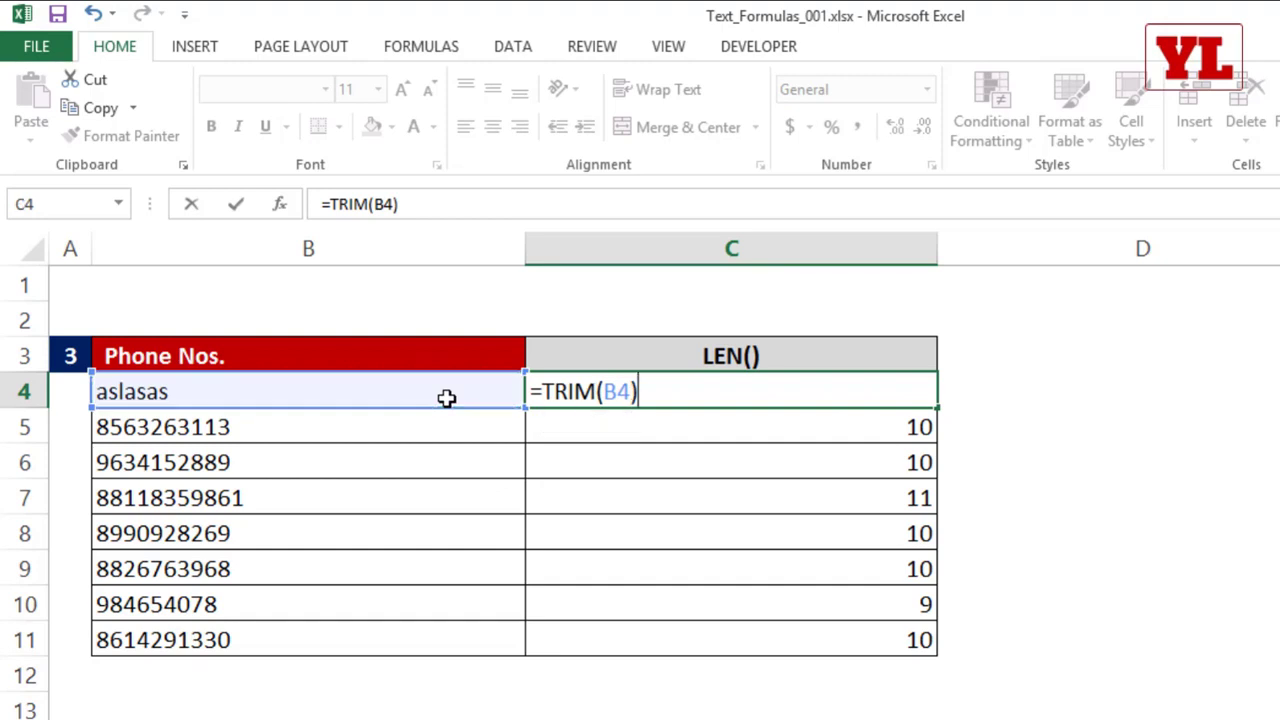
key("Return")
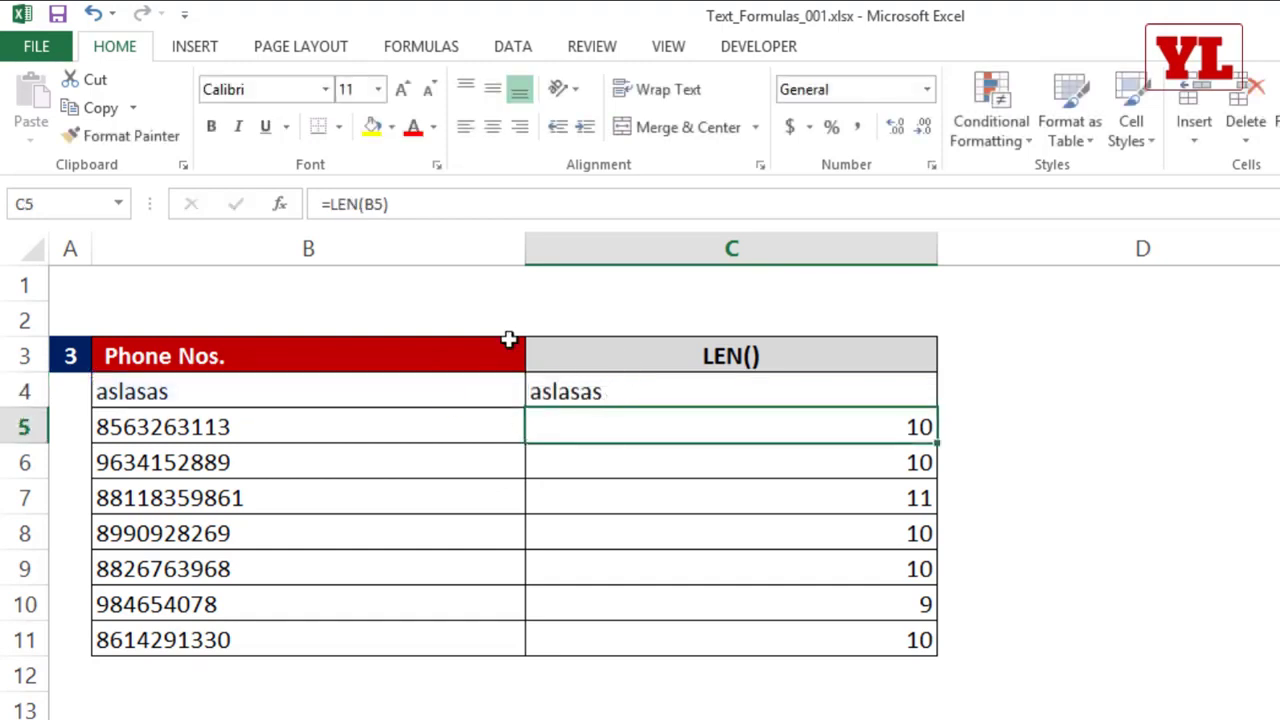
Step: Wrap the TRIM formula in C4 in LEN so that it reads =LEN(TRIM(B4))
double_click(571, 391)
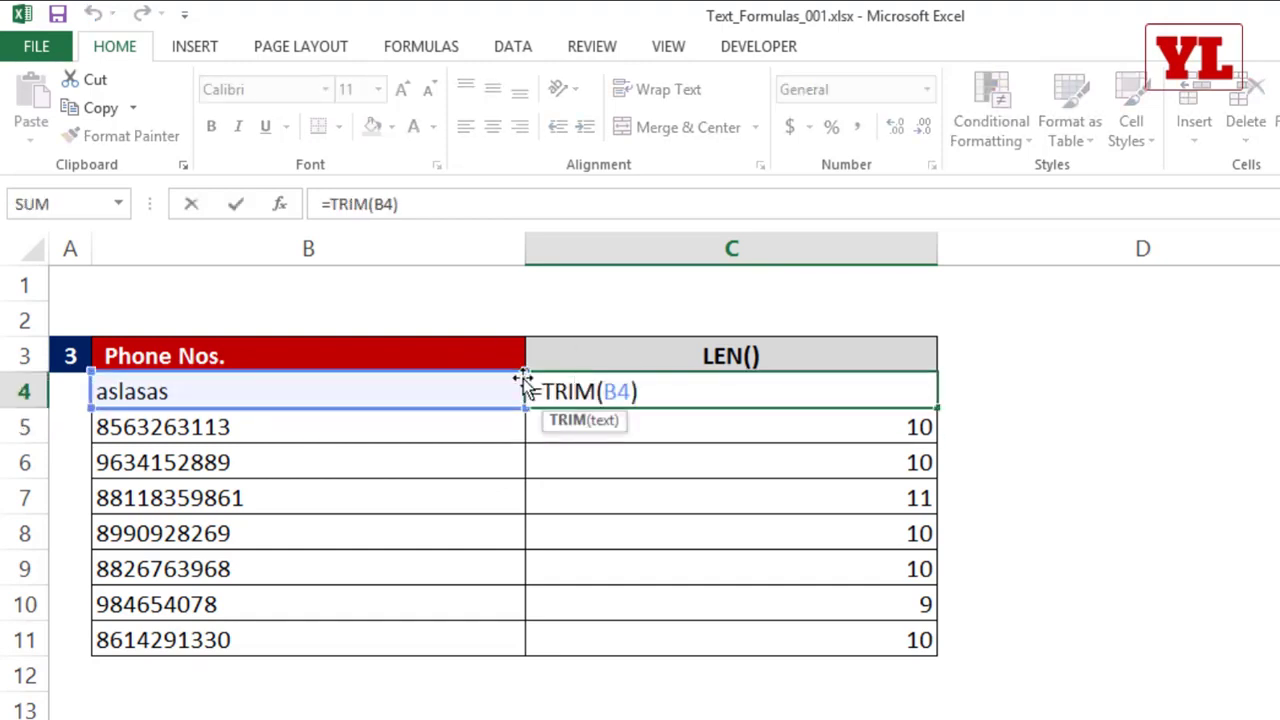
left_click_drag(541, 391, 646, 412)
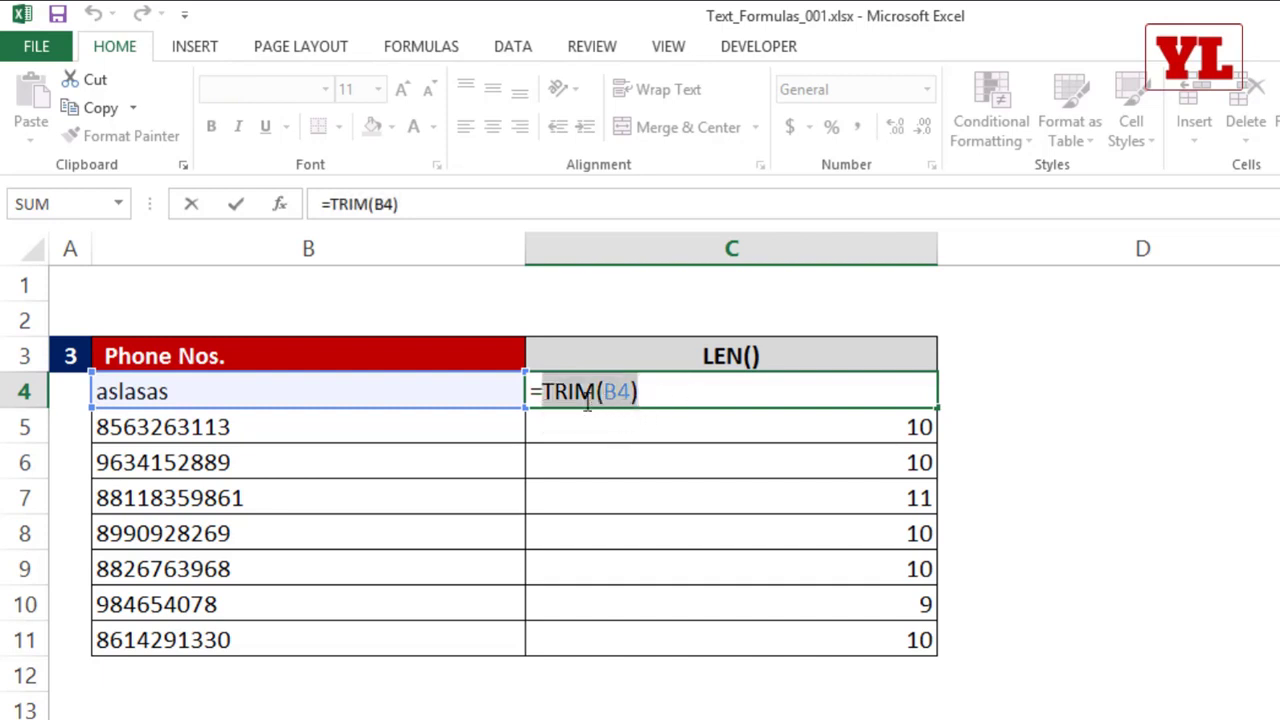
left_click(543, 391)
type("len")
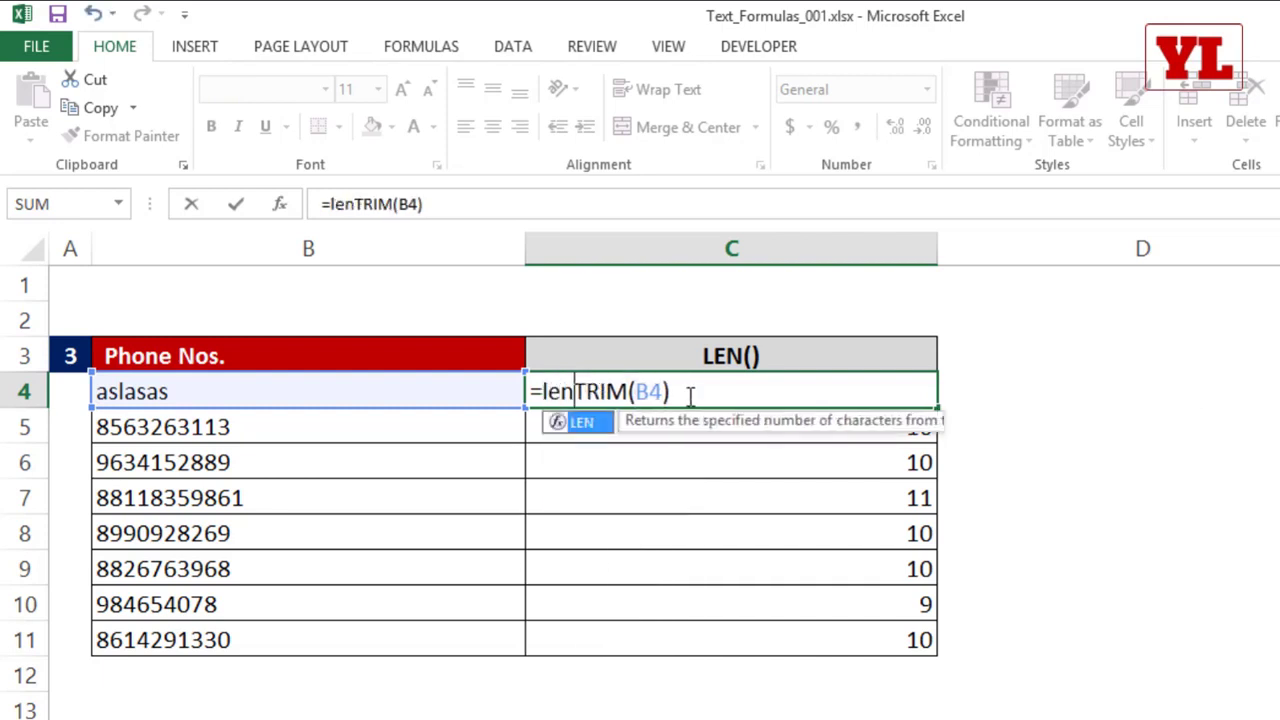
key("Tab")
type(")")
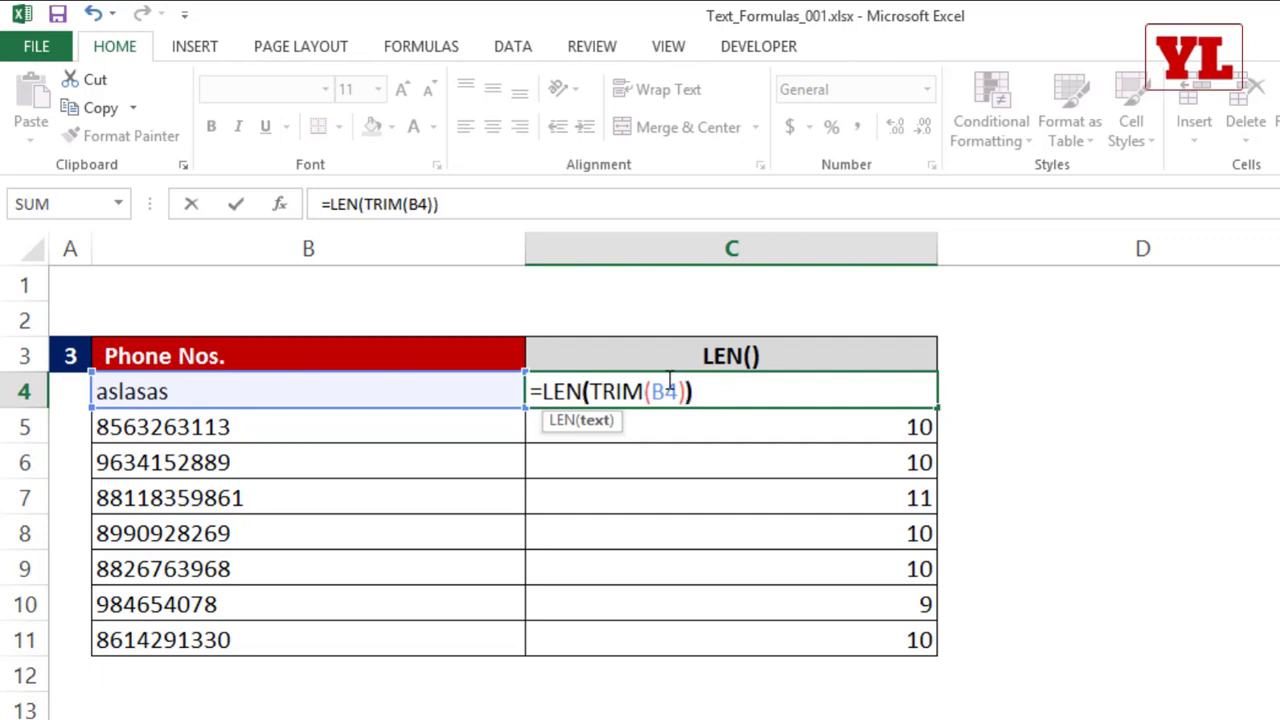
key("ctrl+Return")
key("Return")
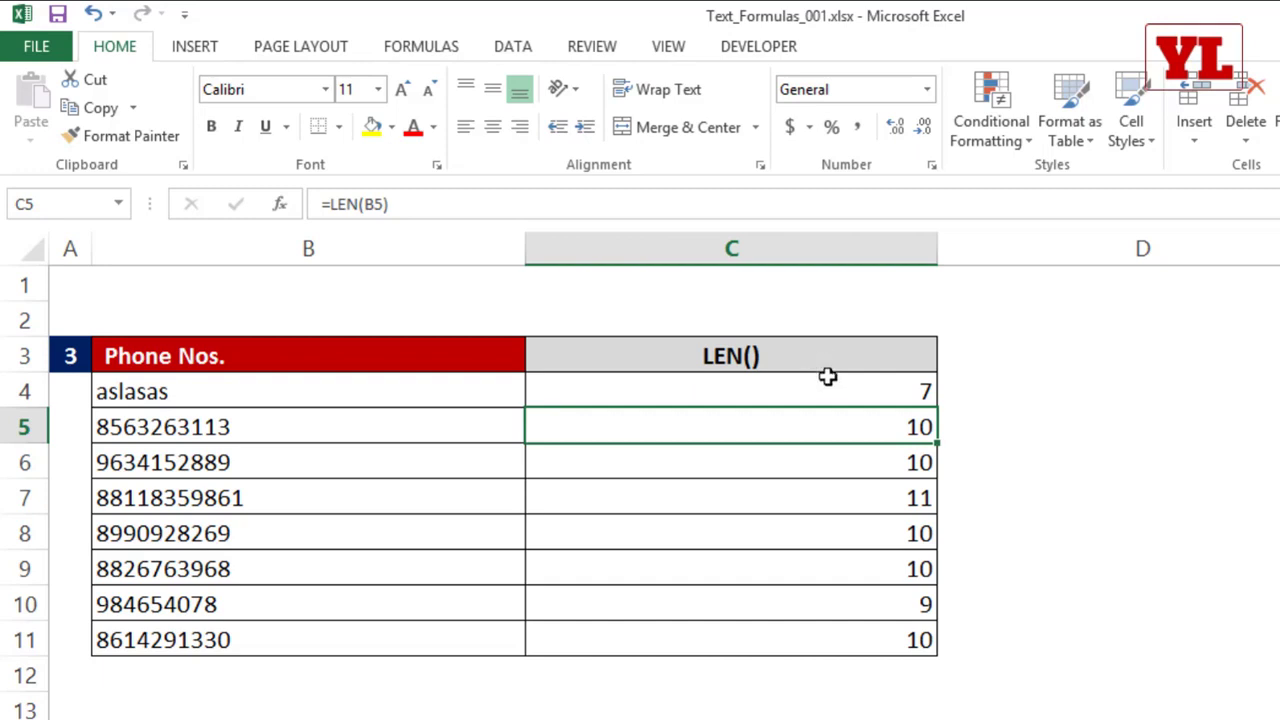
Step: Extend the header in C3 of the phone number table so that it reads LEN() +TRIM()
left_click(814, 345)
double_click(811, 347)
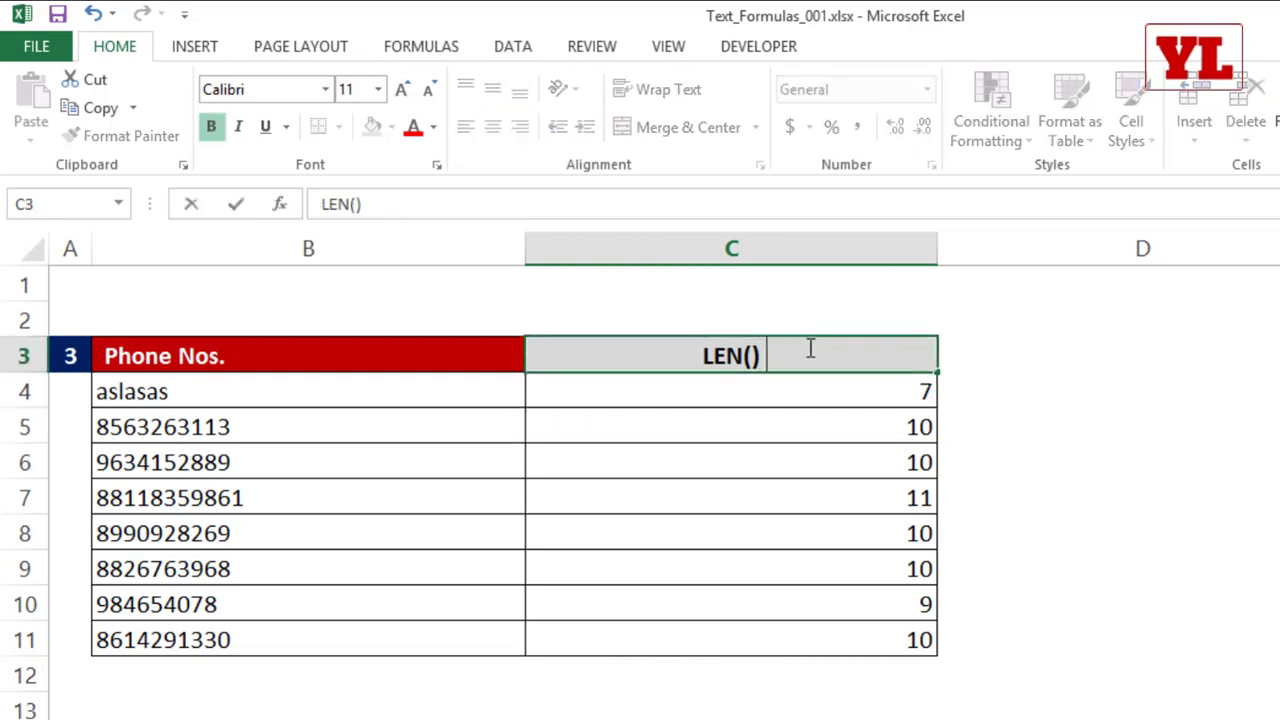
type("+TRIM()")
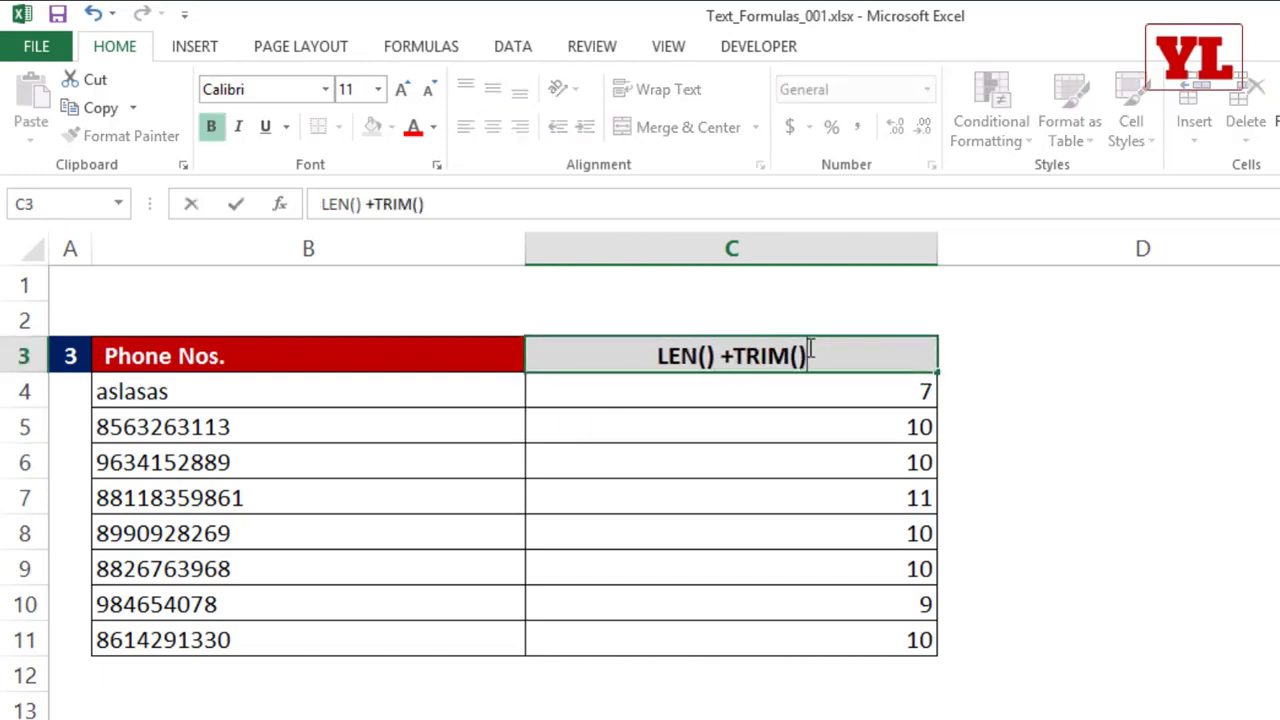
key("Tab")
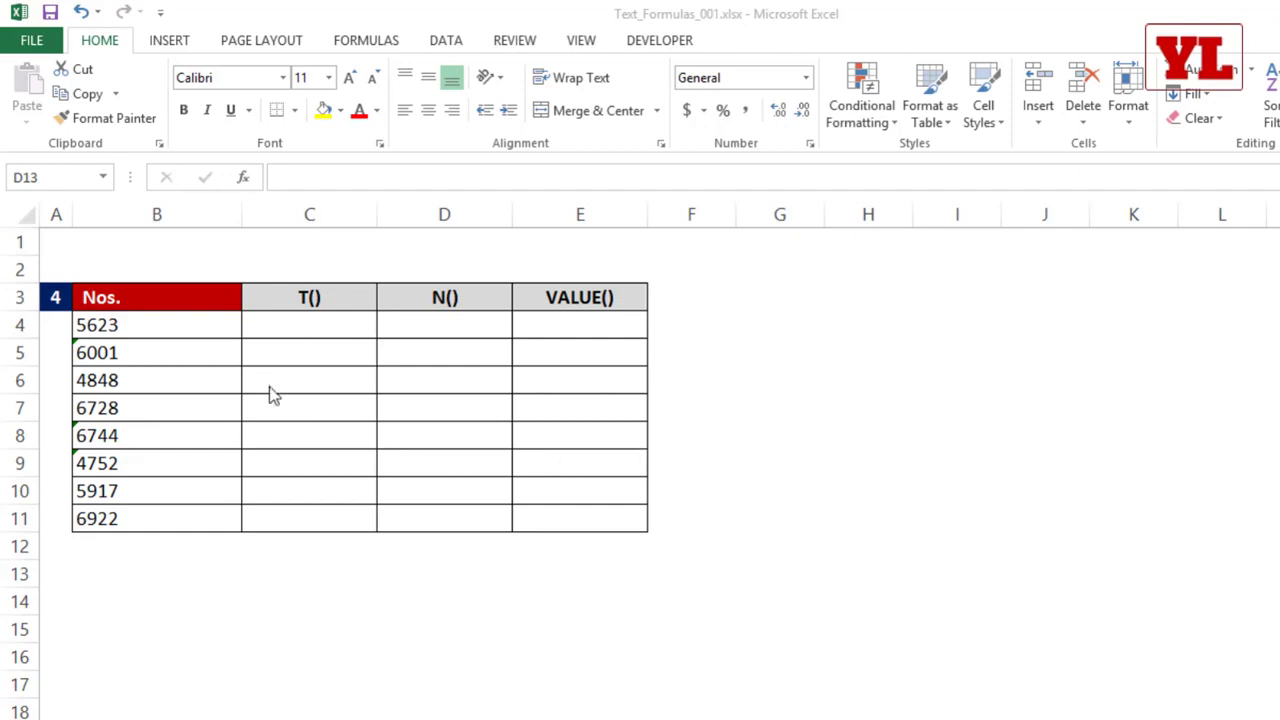
Step: Examine the values in B4:B11 of the Nos. table and the error indicator on B8
left_click(117, 323)
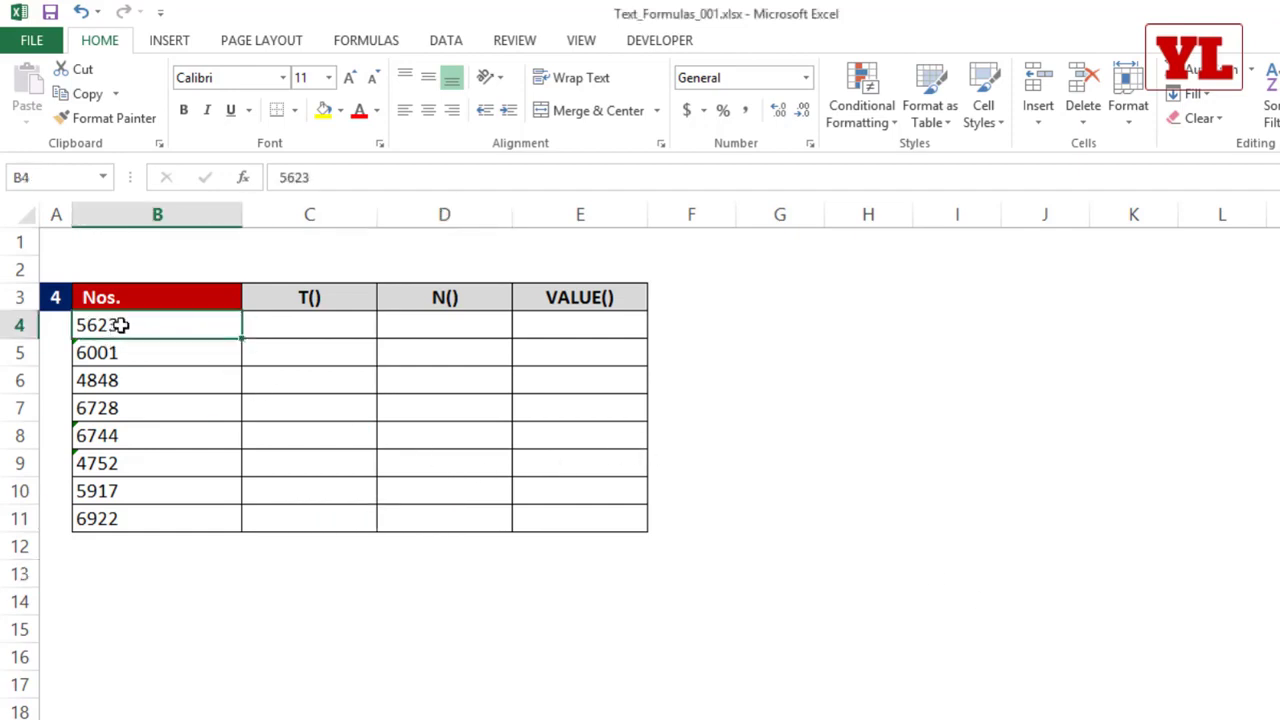
left_click_drag(117, 323, 94, 517)
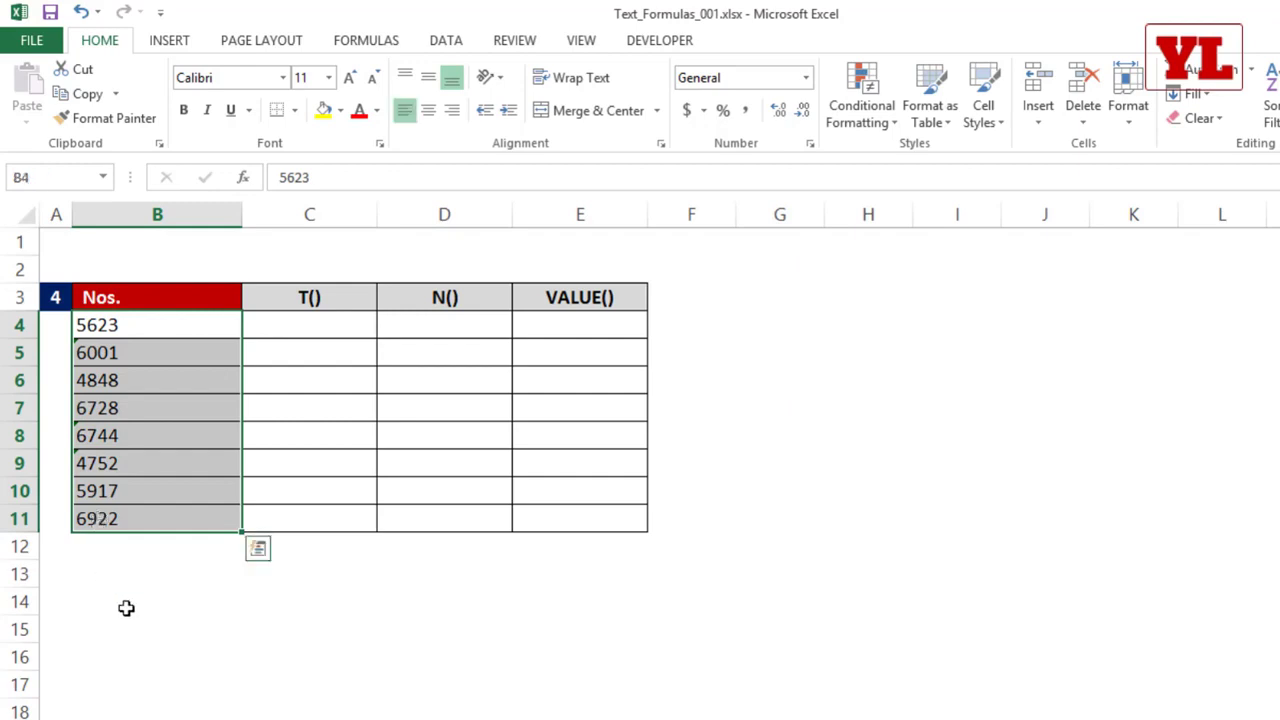
left_click(126, 606)
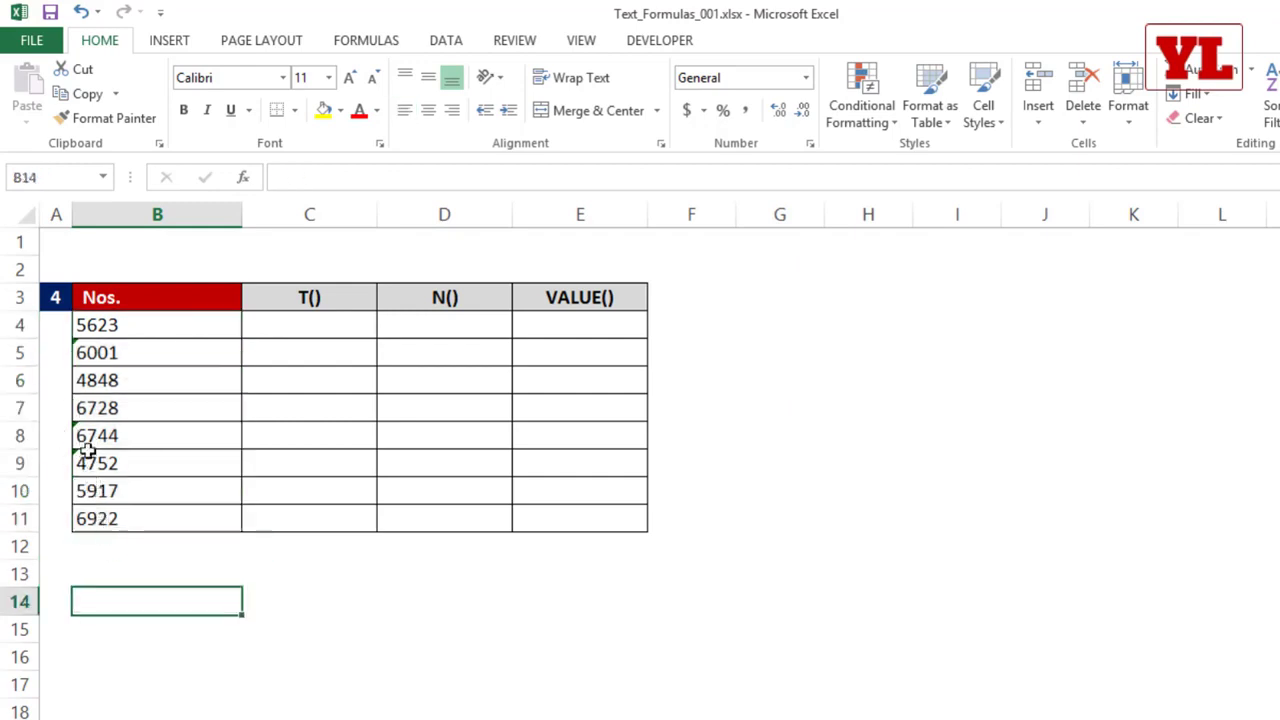
left_click(86, 436)
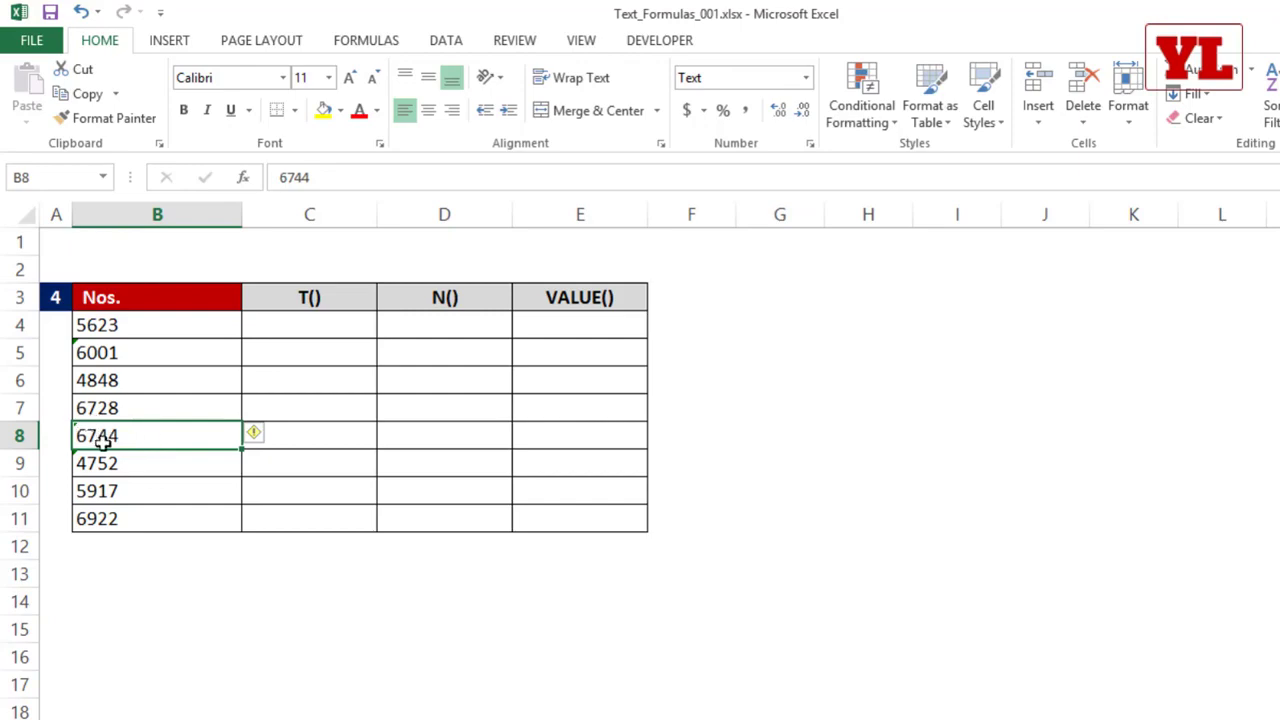
mouse_move(254, 434)
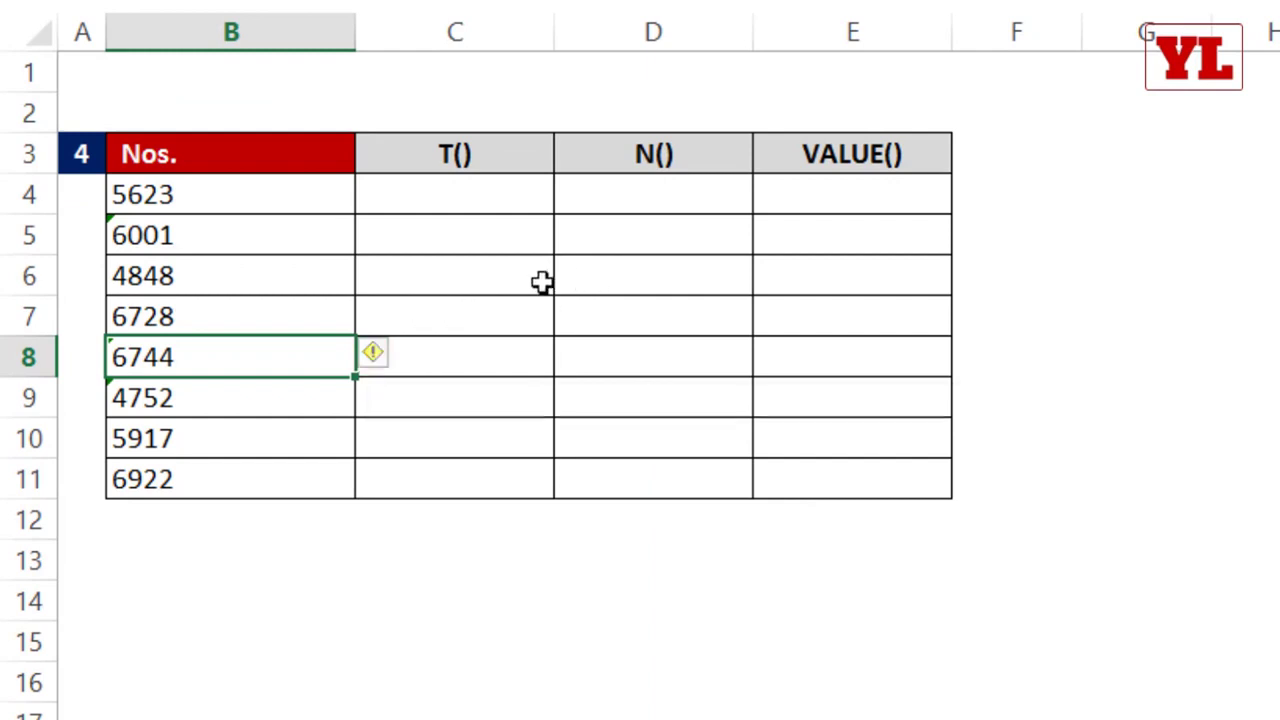
Step: Enter =SUM(B8:B9) in B12 below the Nos. list
left_click(245, 506)
type("=sum")
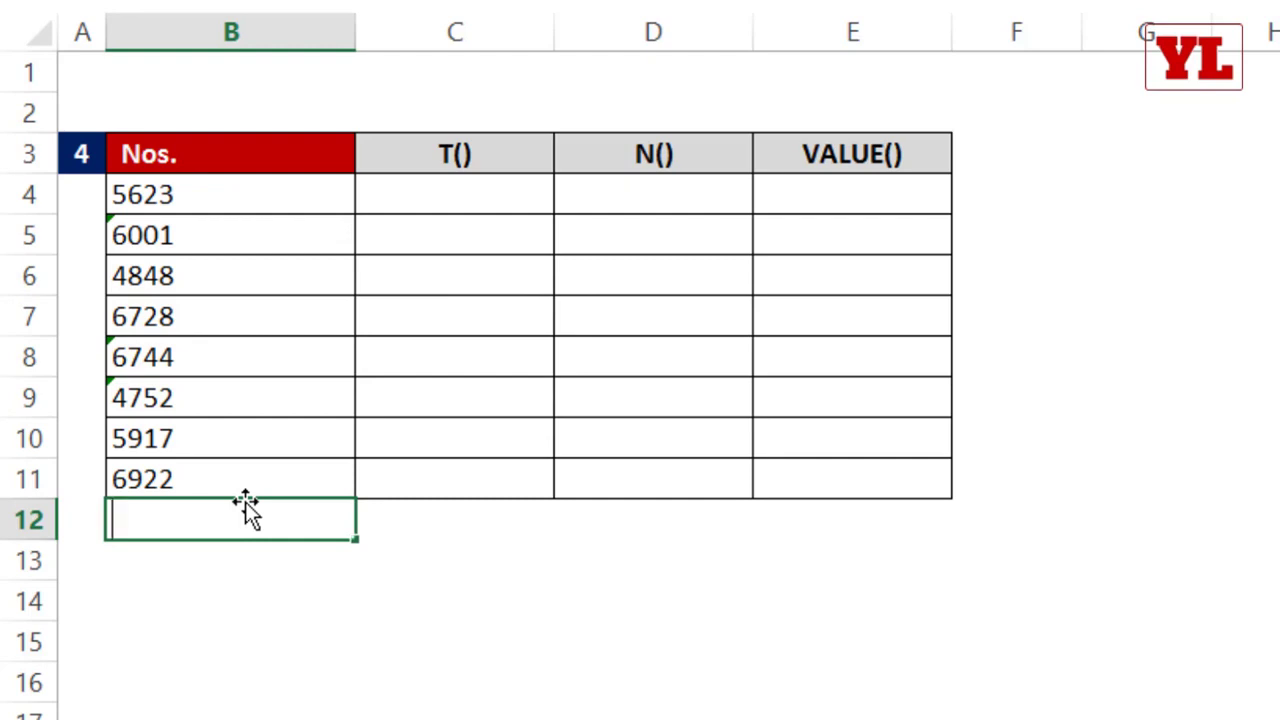
key("Tab")
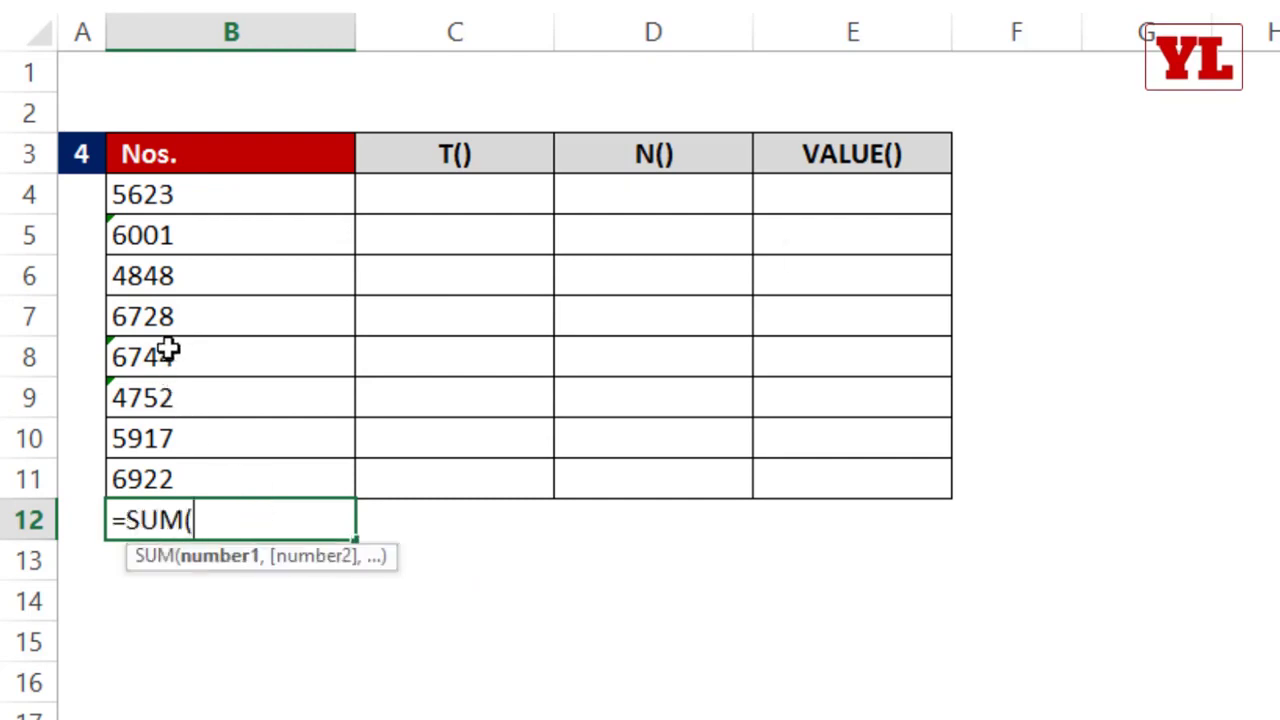
left_click_drag(166, 351, 163, 400)
key("Return")
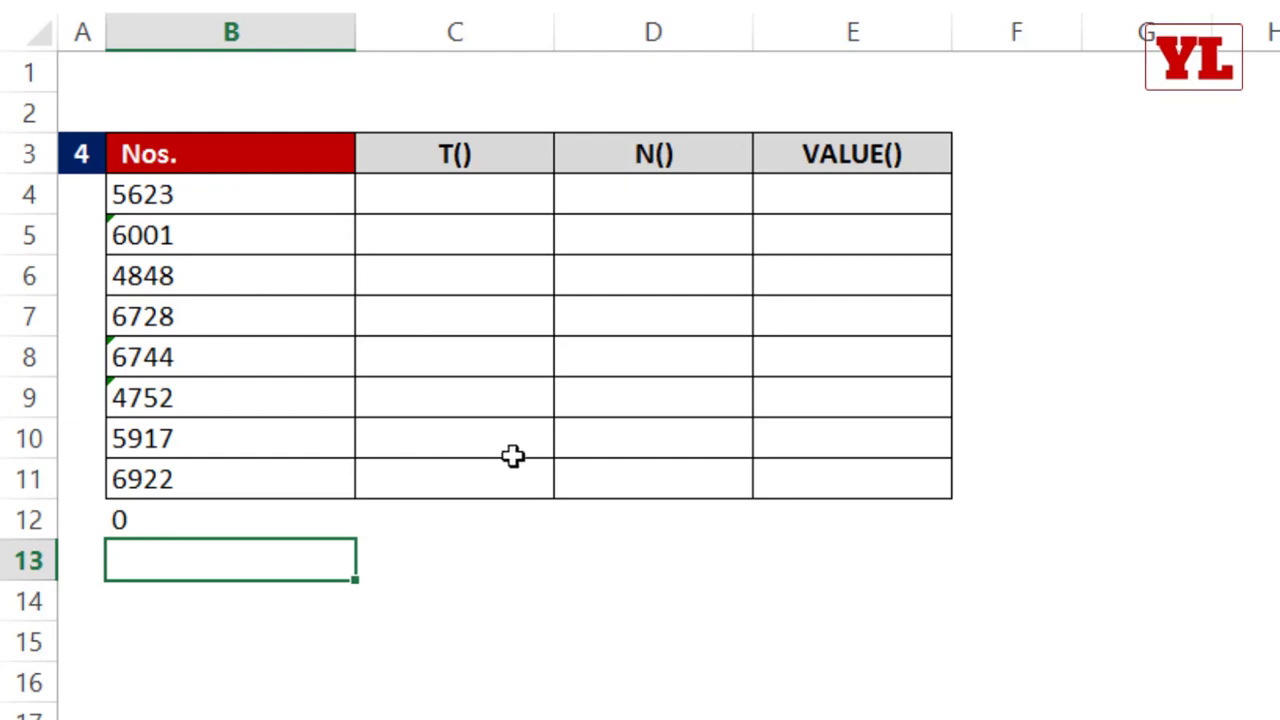
left_click(190, 360)
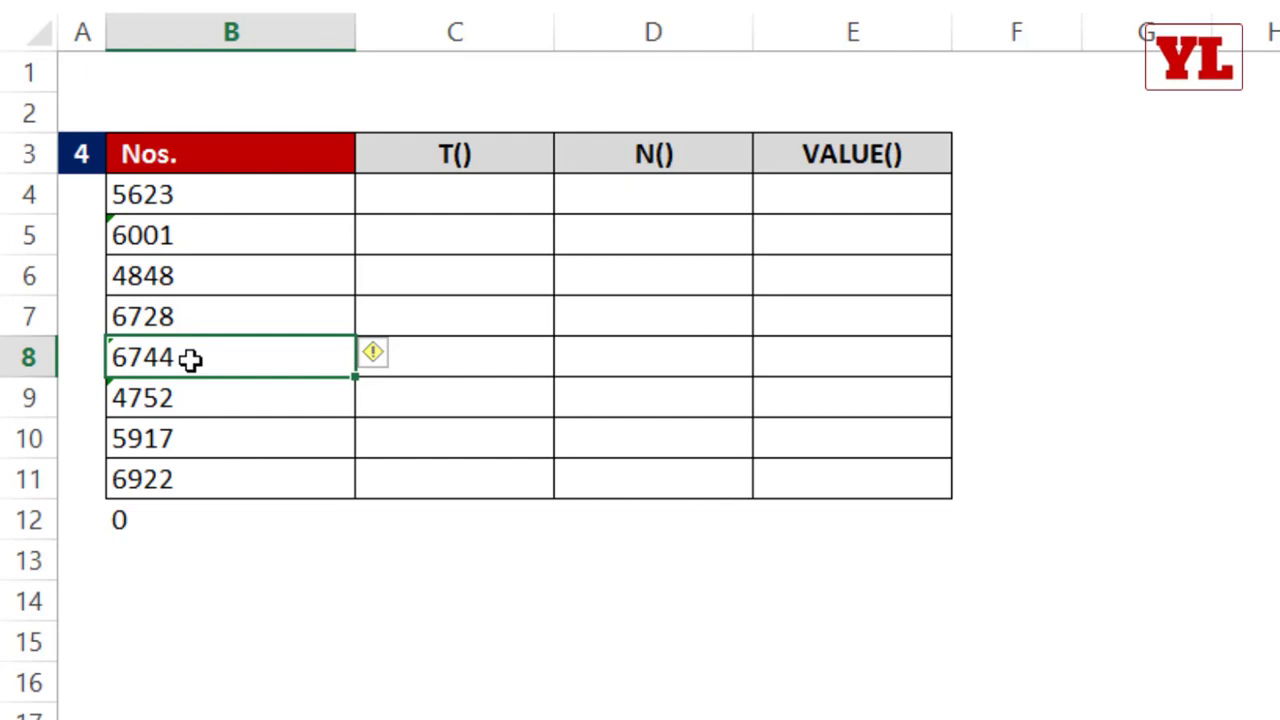
Step: Enter =ISNUMBER(B4) in F4 and fill it down to F11 to check which Nos. entries are numeric
left_click(1017, 194)
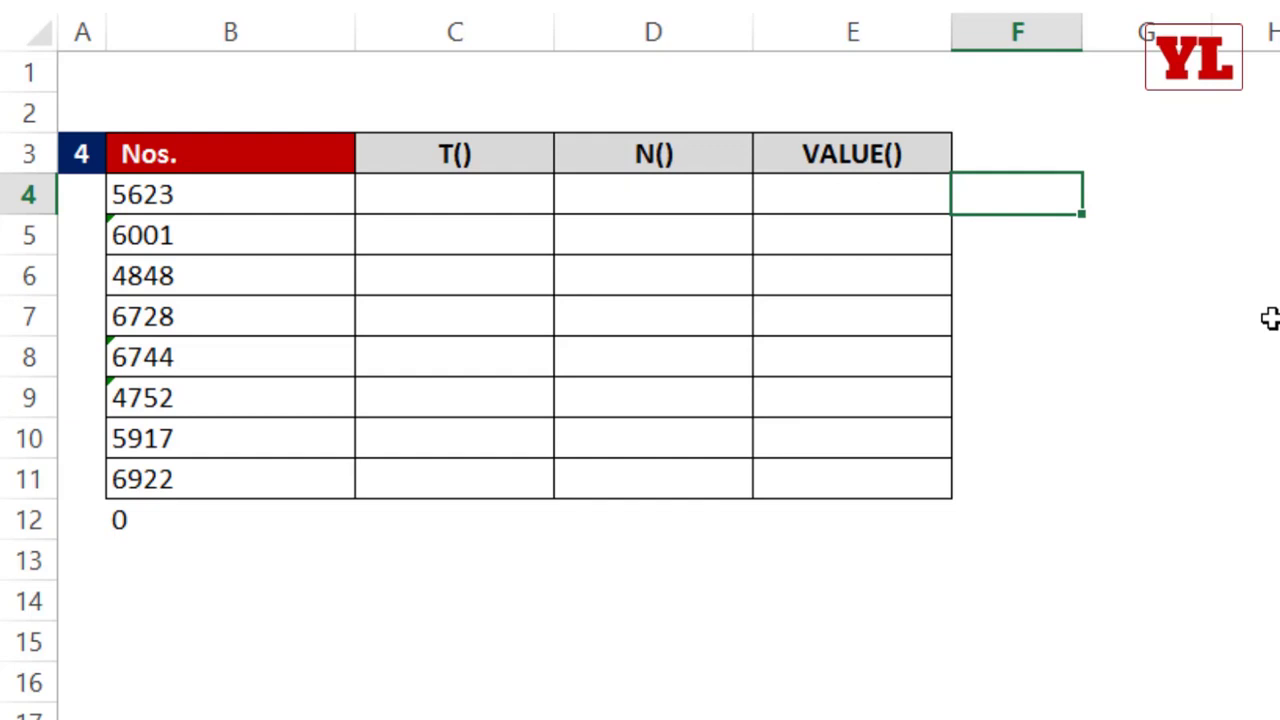
type("=is")
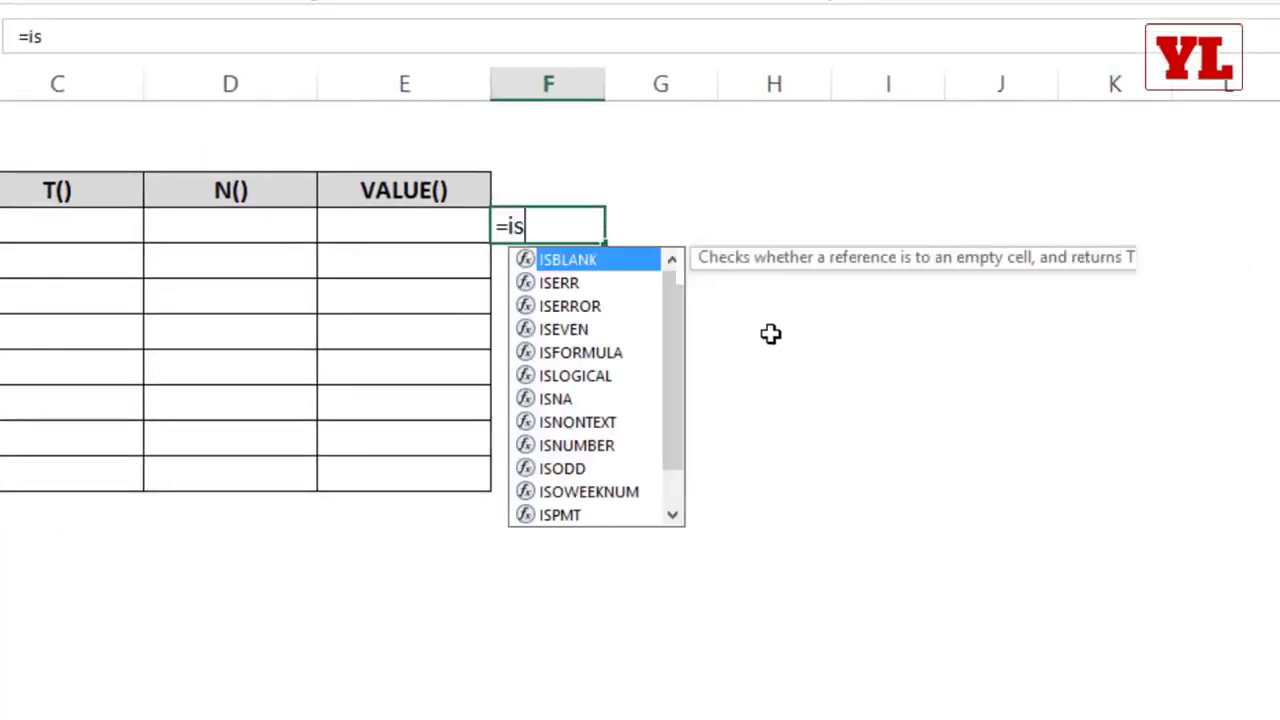
type("numbe")
key("Tab")
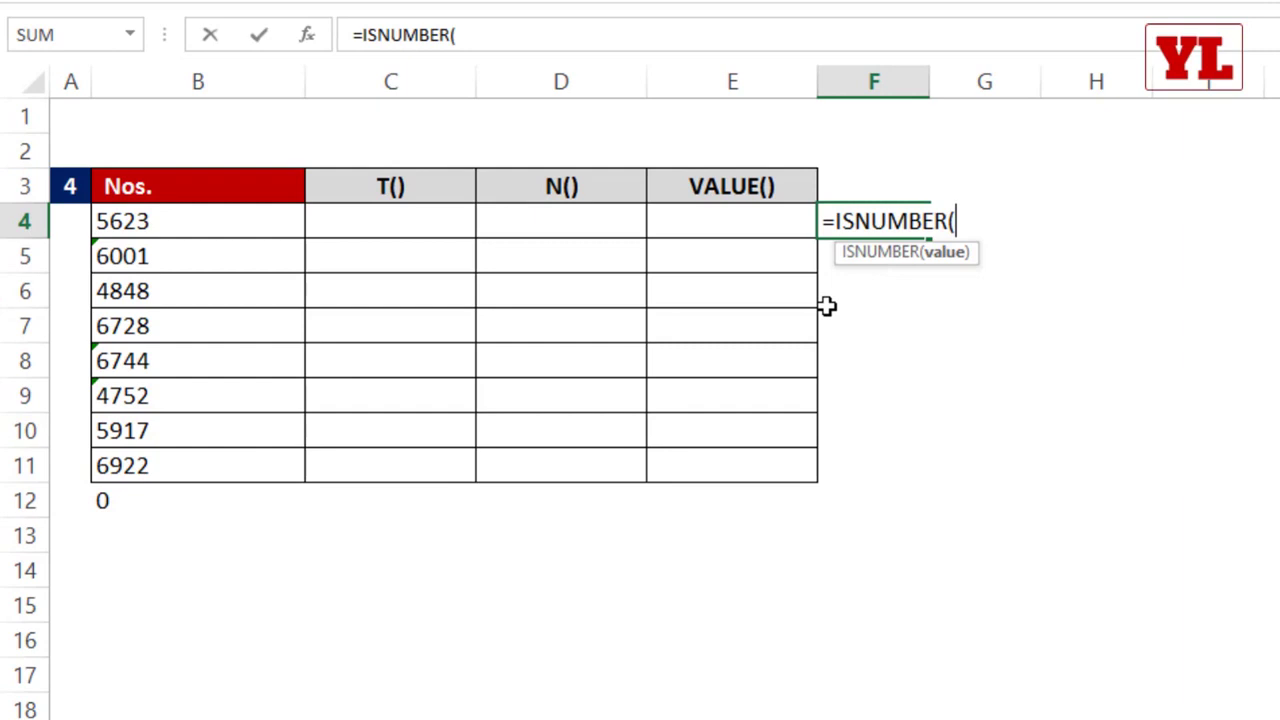
left_click(203, 226)
type(")")
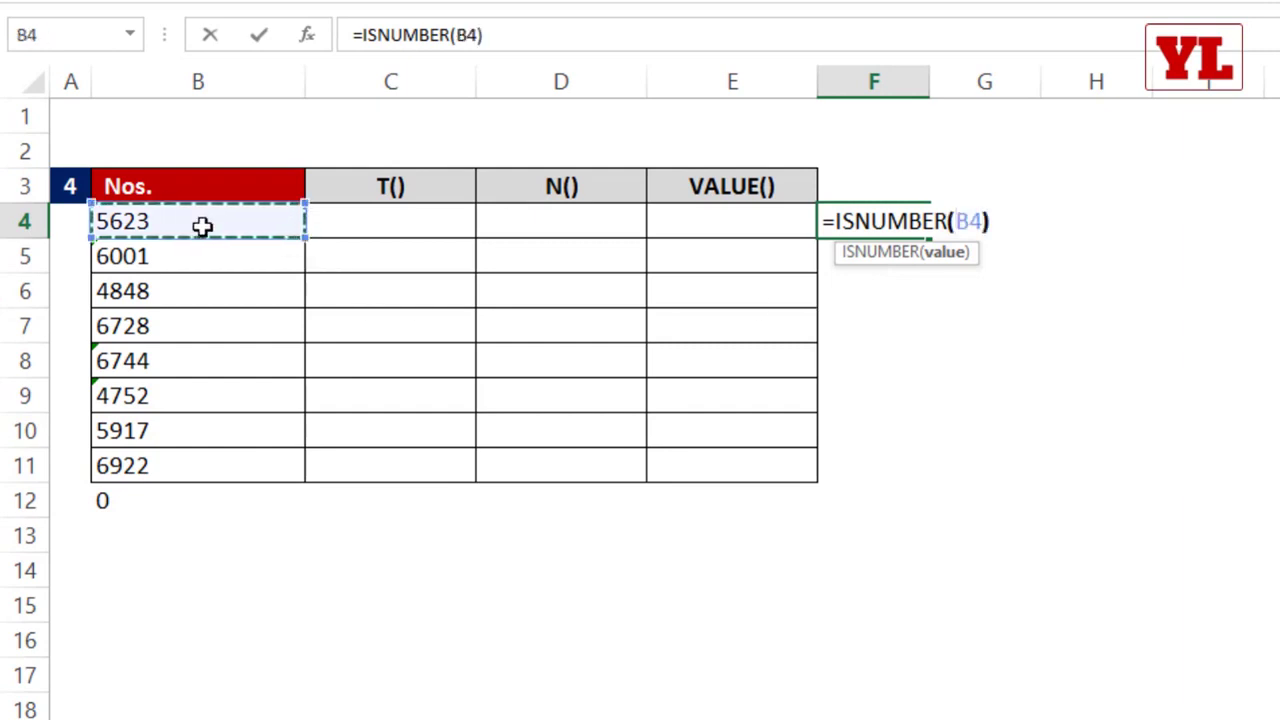
key("Return")
left_click(882, 222)
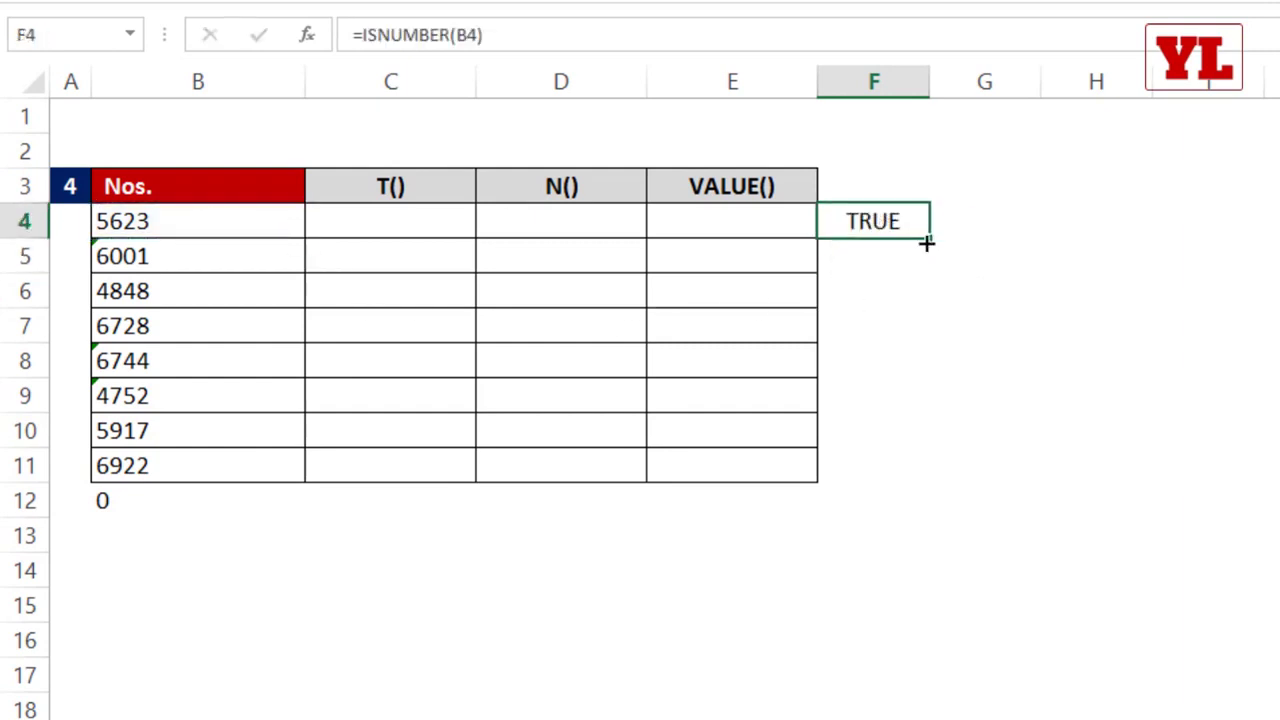
double_click(930, 244)
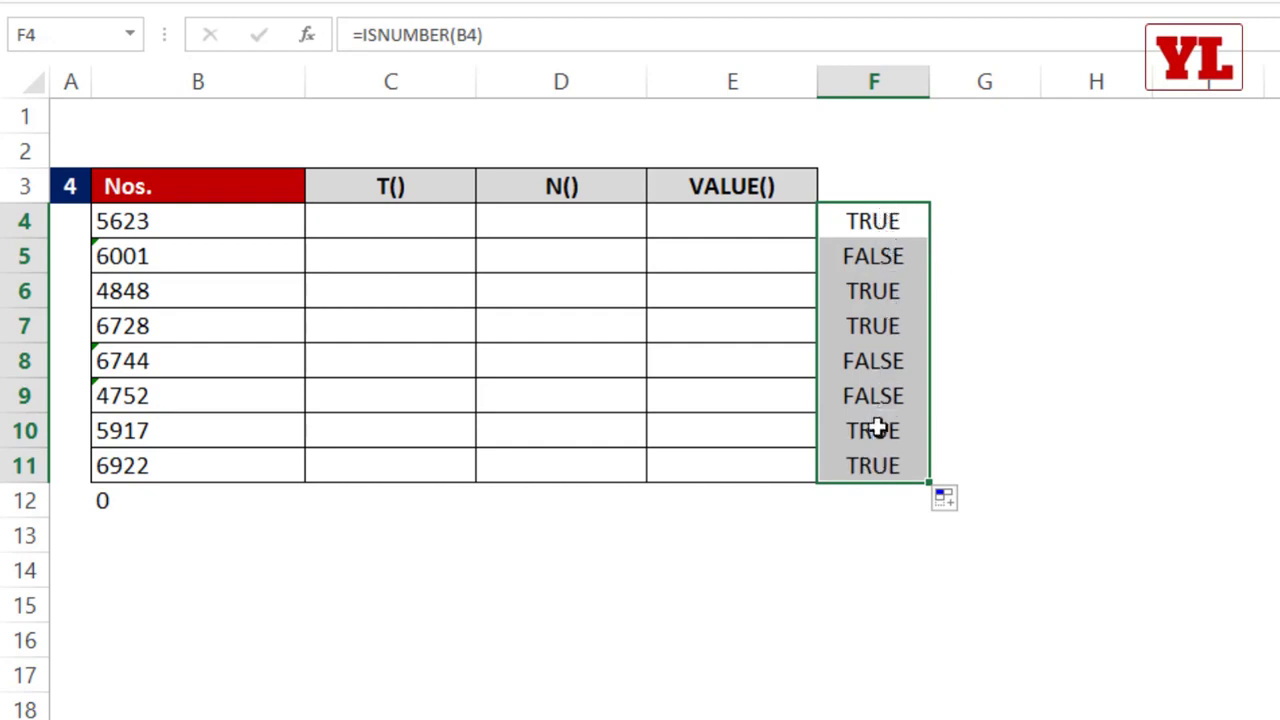
left_click_drag(872, 369, 229, 405)
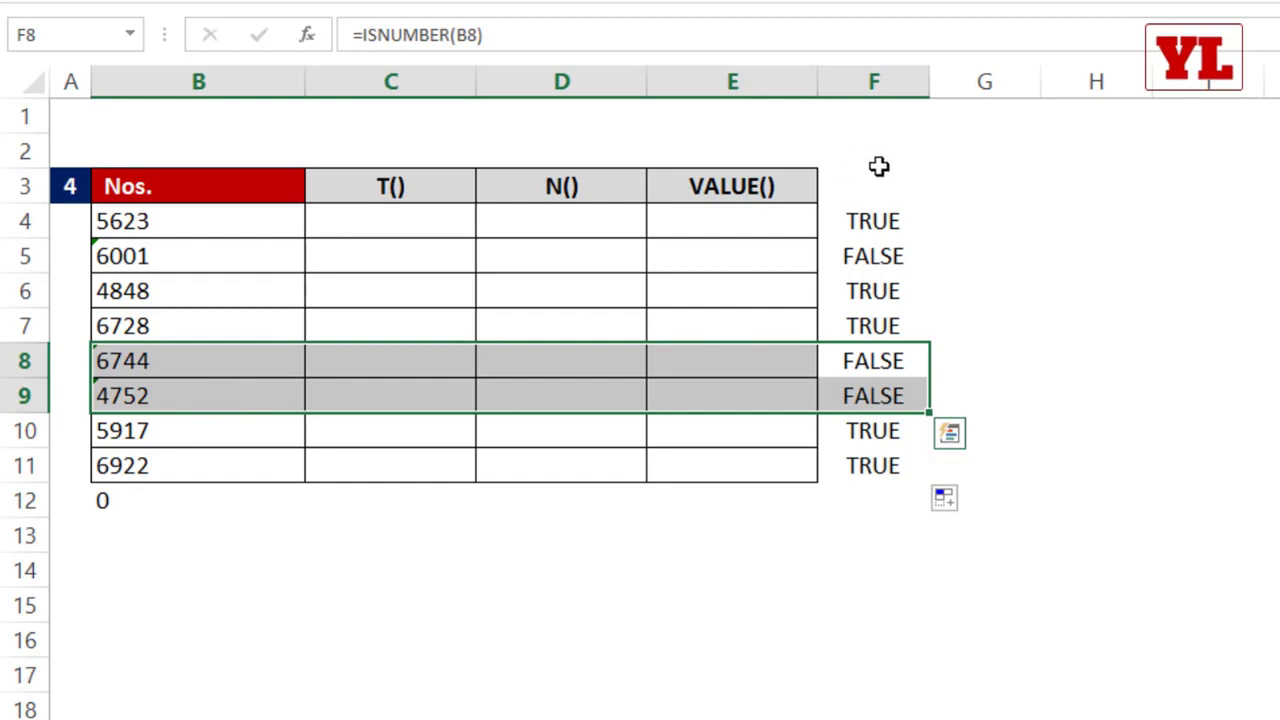
Step: Enter =VALUE(B4) in E4 of the VALUE() column and fill it down to E11
left_click(757, 226)
type("=")
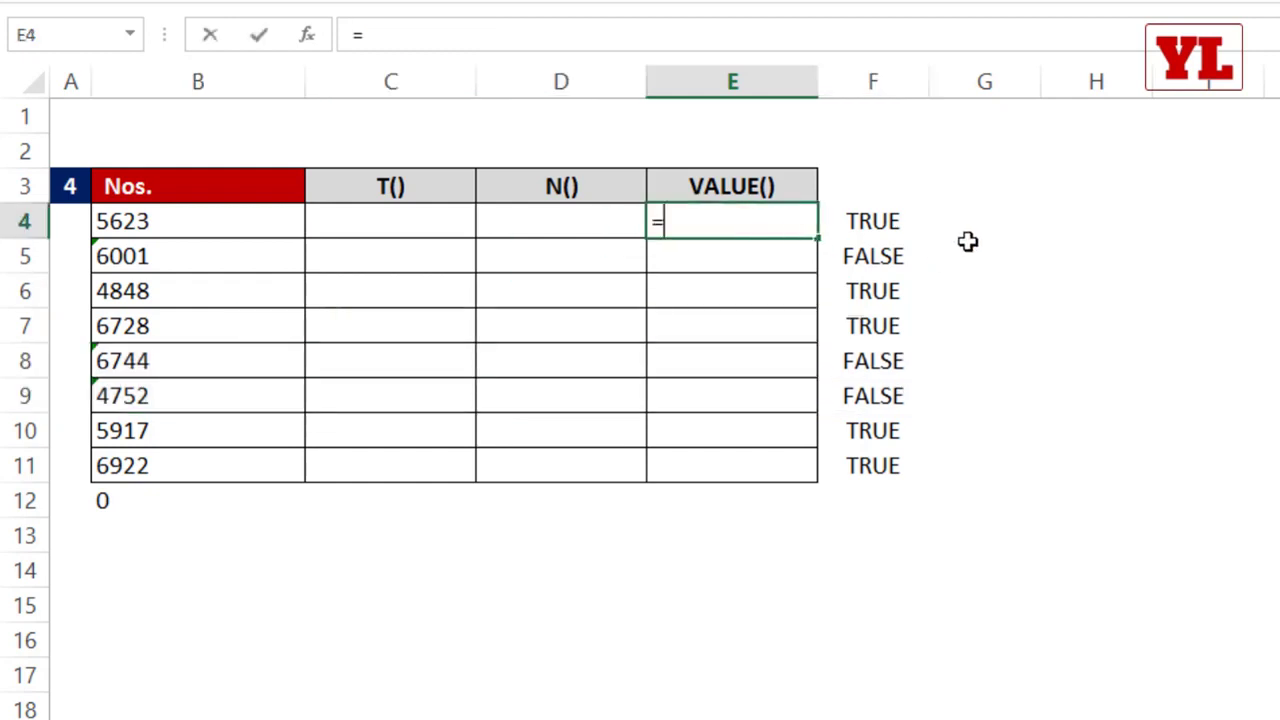
type("value")
key("Tab")
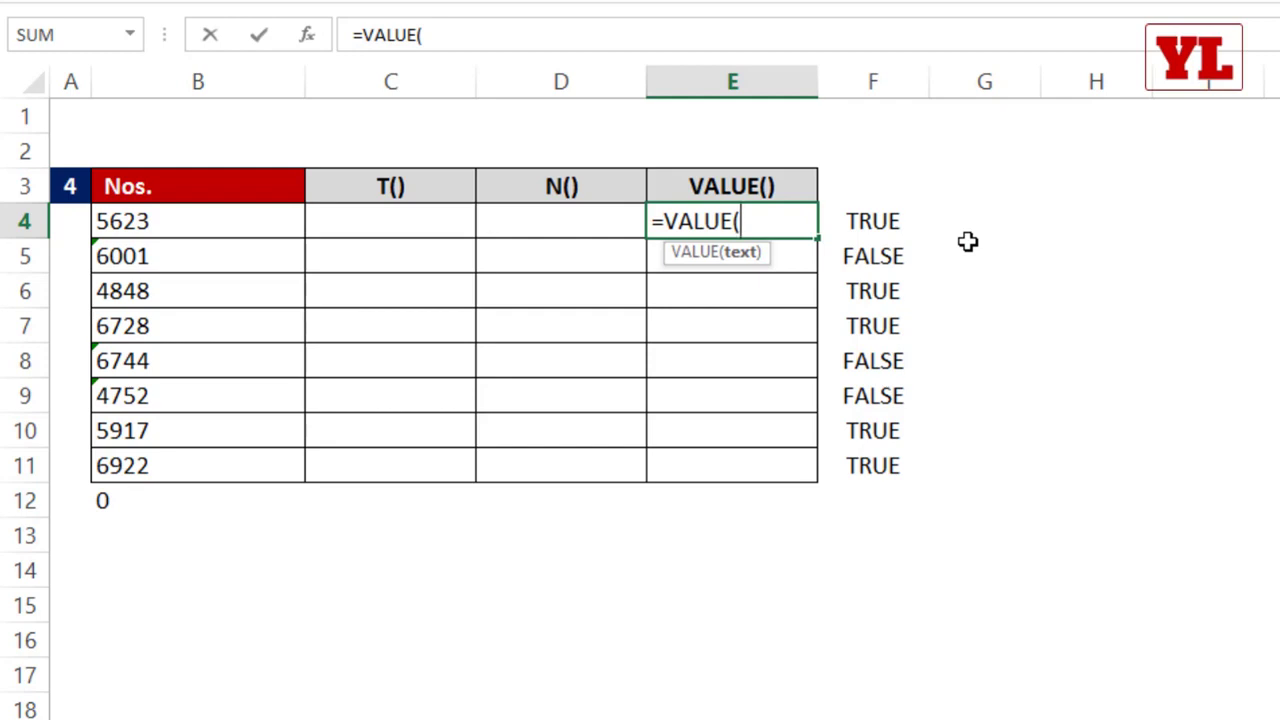
left_click(236, 216)
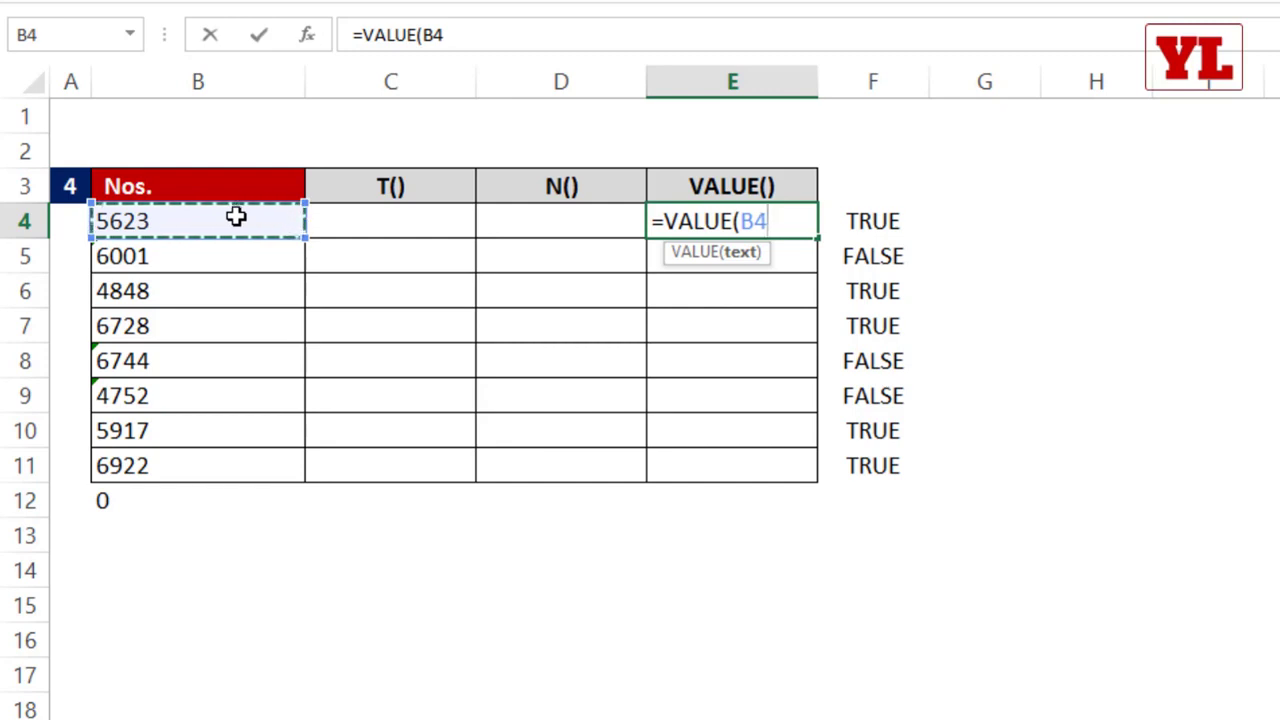
type(")")
key("Return")
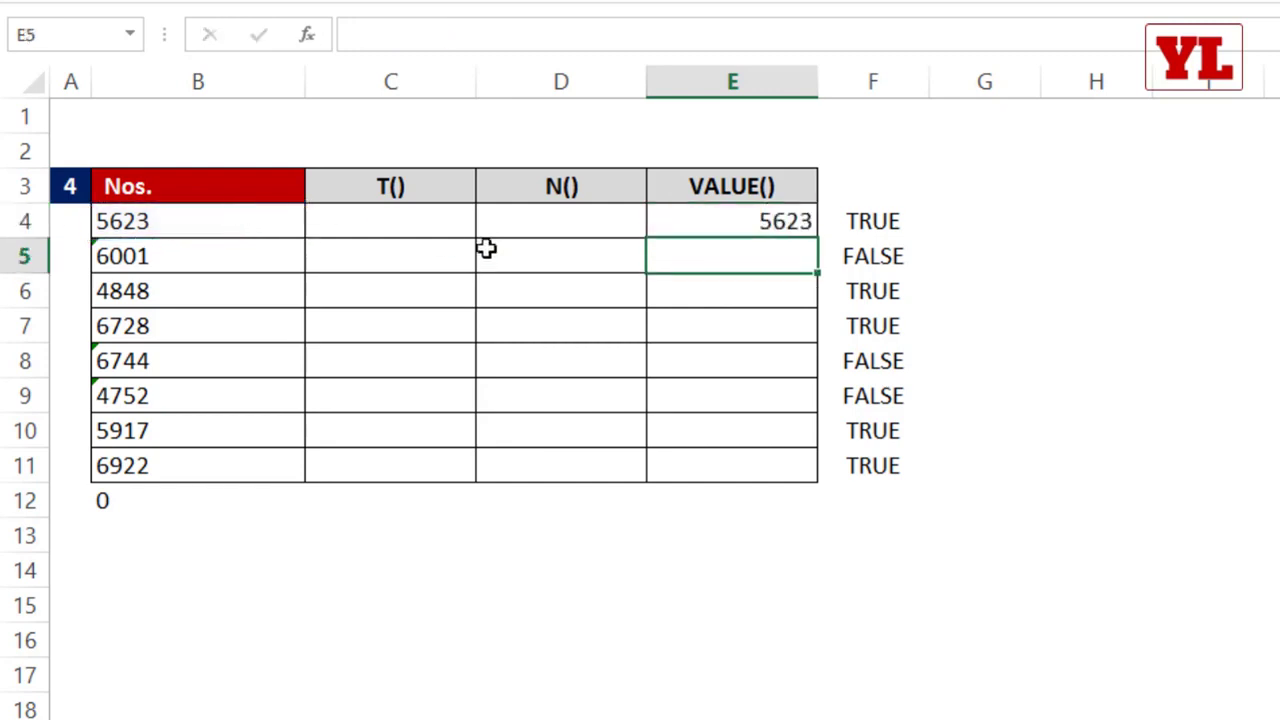
left_click(743, 220)
left_click_drag(818, 236, 790, 480)
Step: Enter =ISNUMBER(E4) in G4 and fill it down to G11 to check the converted values
left_click(975, 222)
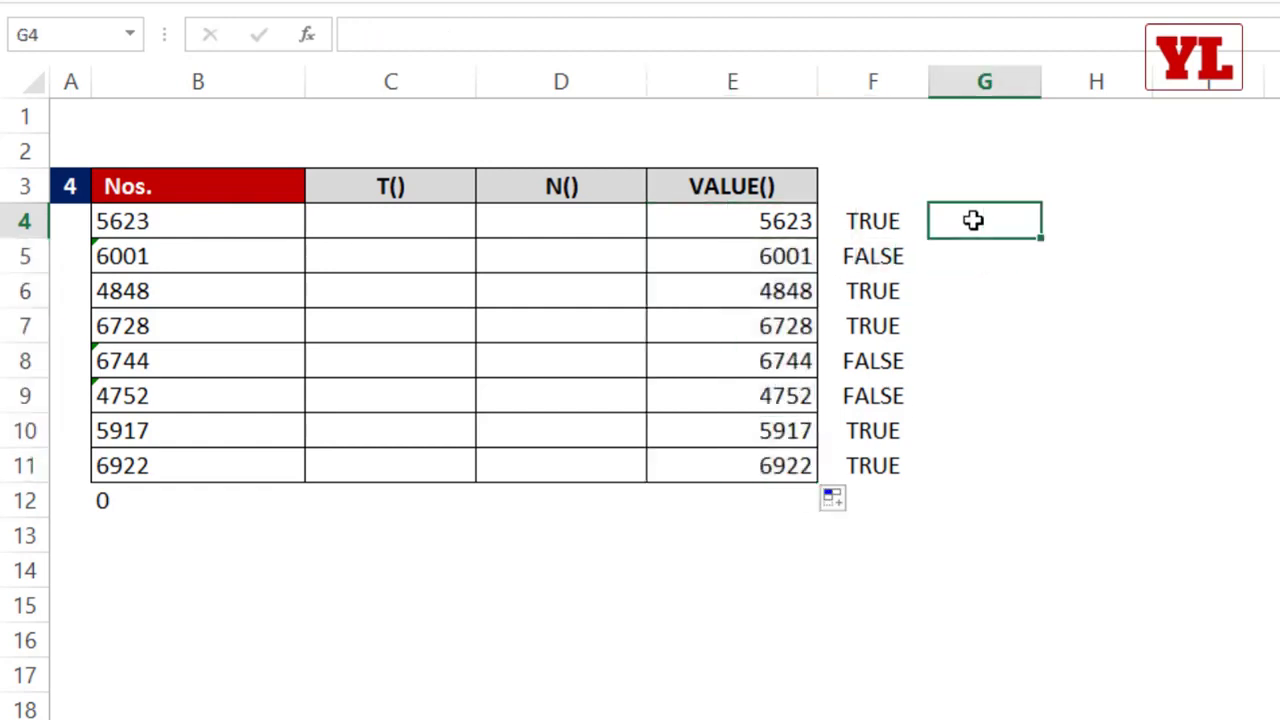
type("=isnum")
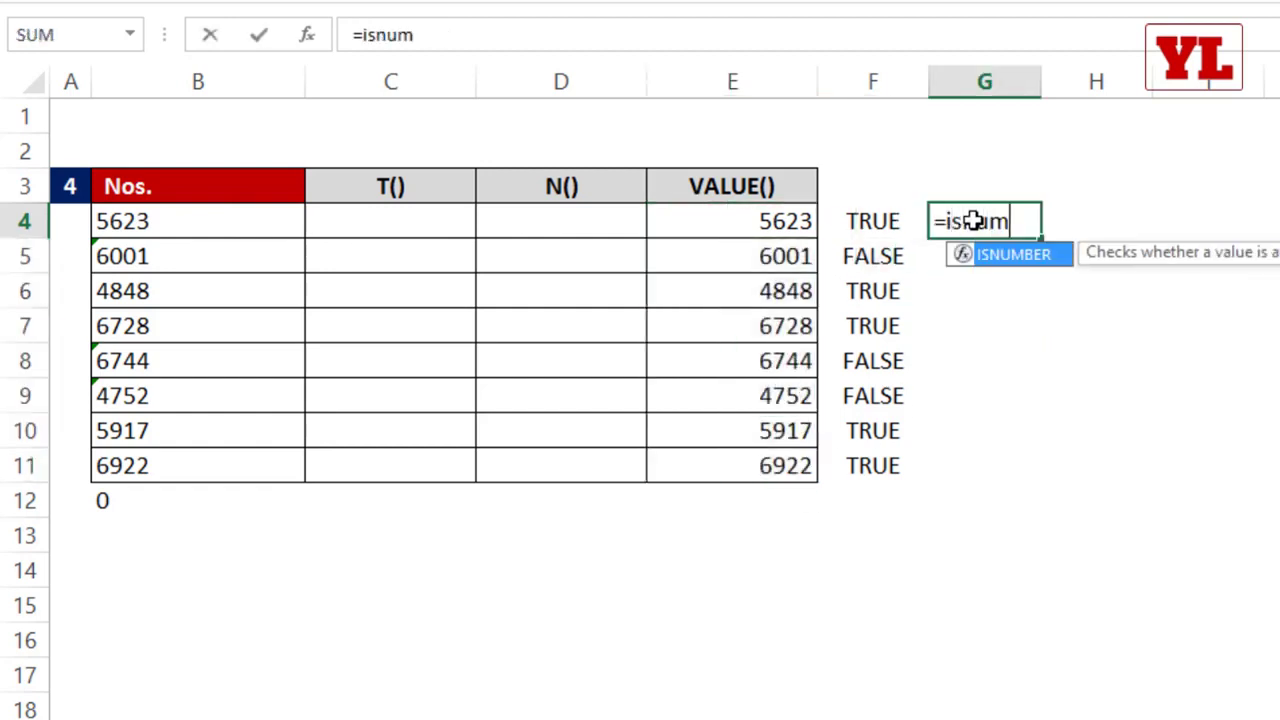
type("ber")
key("Tab")
left_click(797, 222)
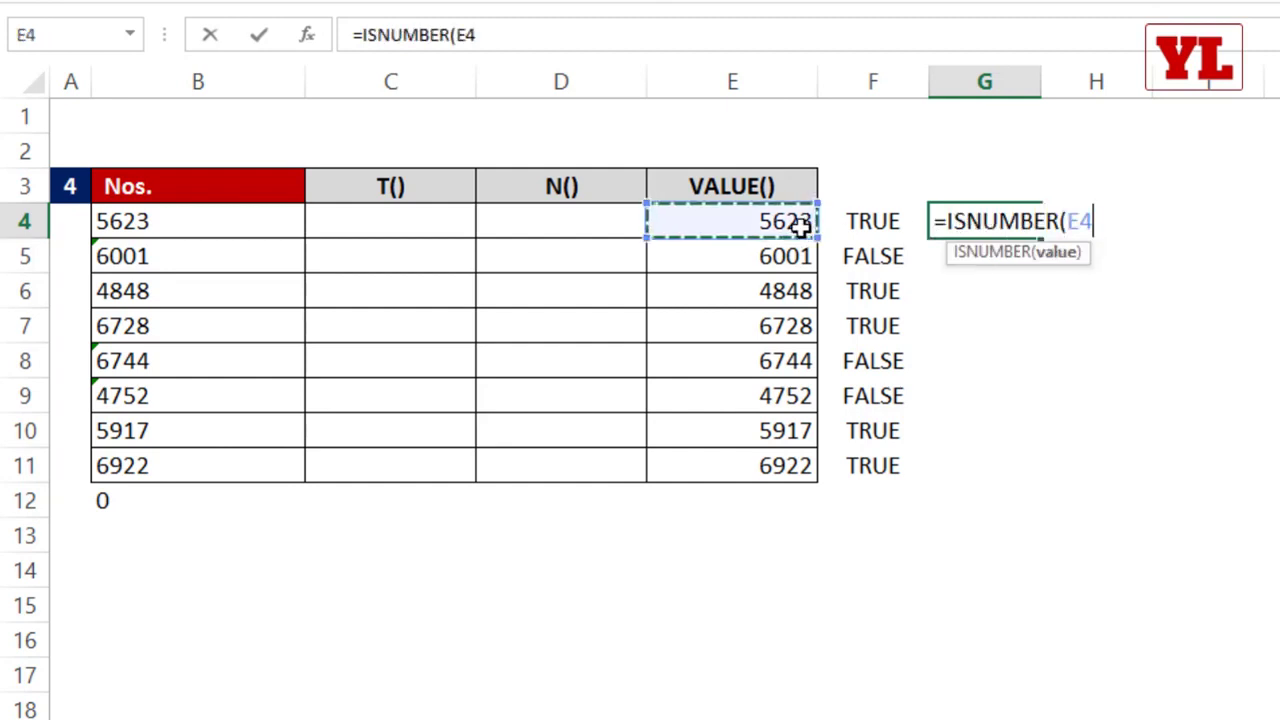
key("Return")
key("Up")
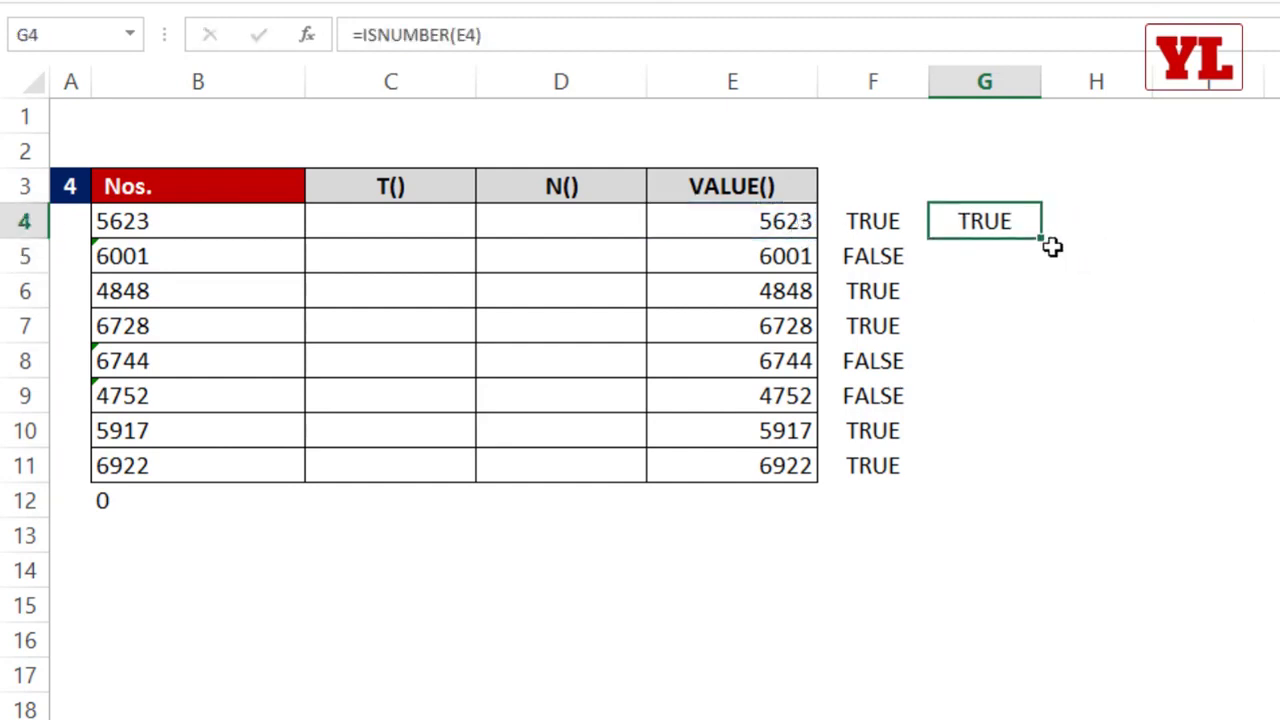
double_click(1040, 243)
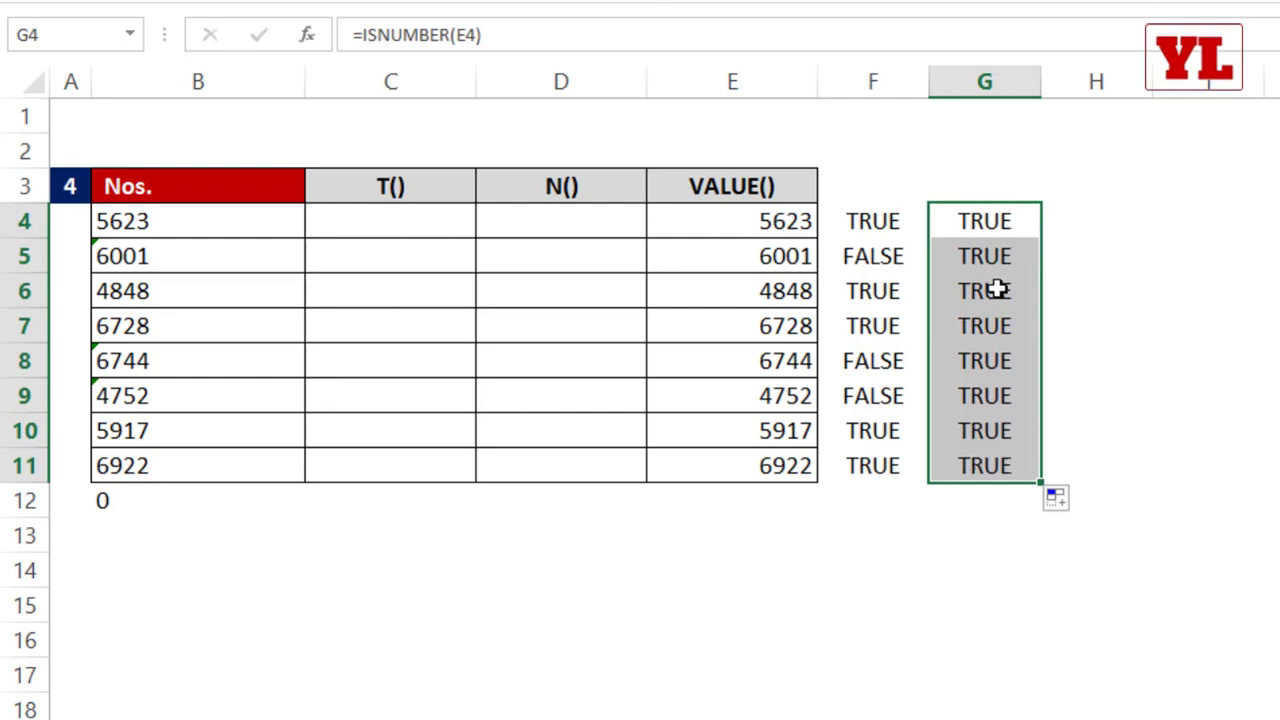
left_click_drag(786, 223, 790, 466)
Step: Test the sum of two converted values with =SUM(E8:E9) in E12 and clear that cell again
left_click(782, 500)
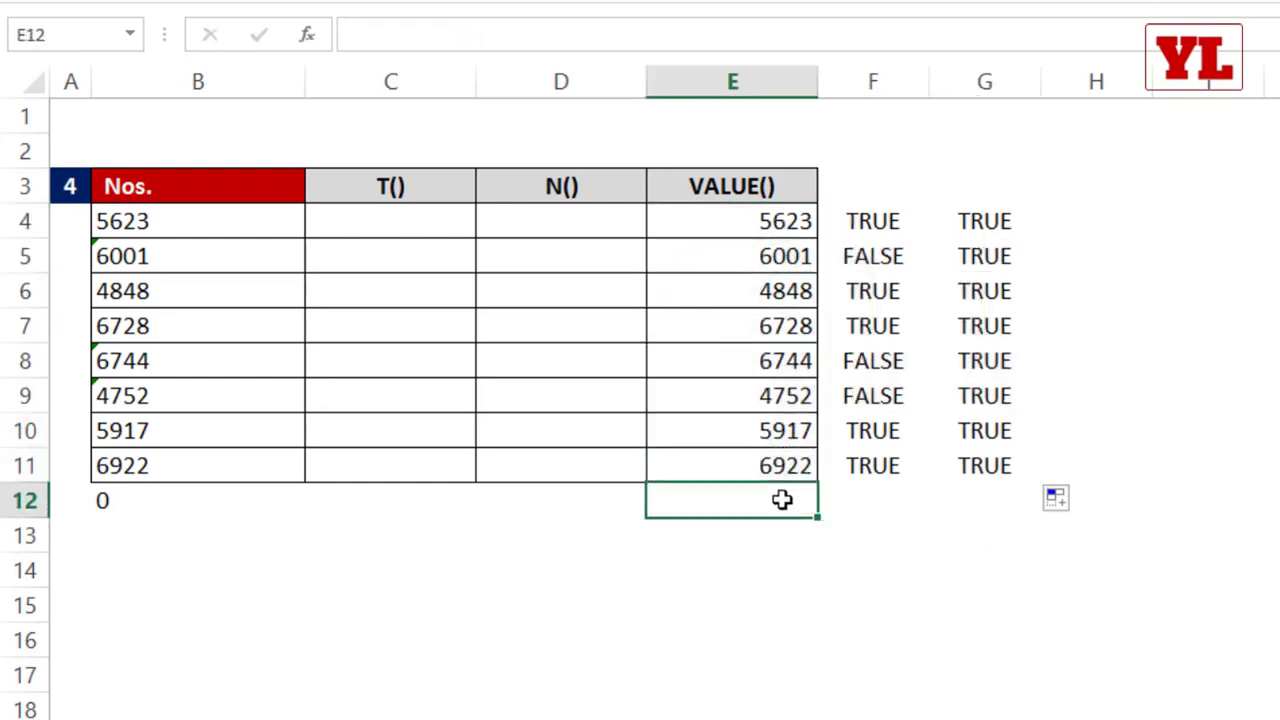
type("=sum")
key("Tab")
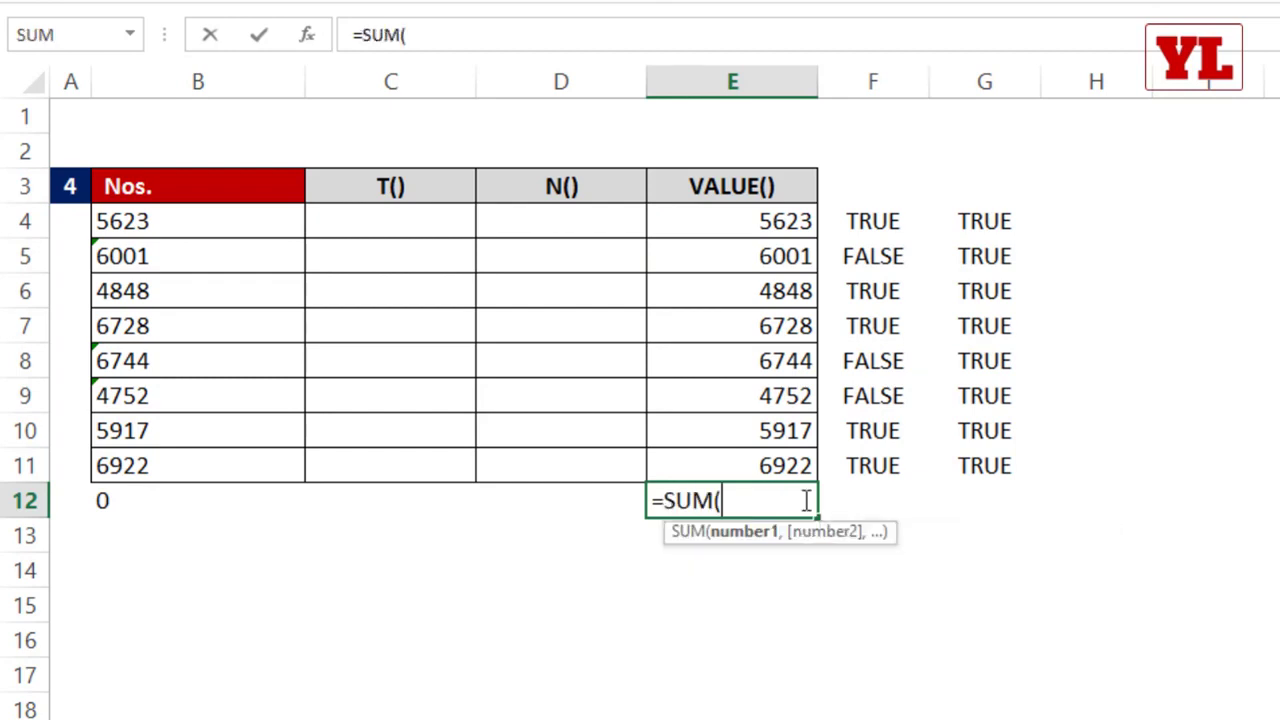
left_click_drag(751, 366, 751, 394)
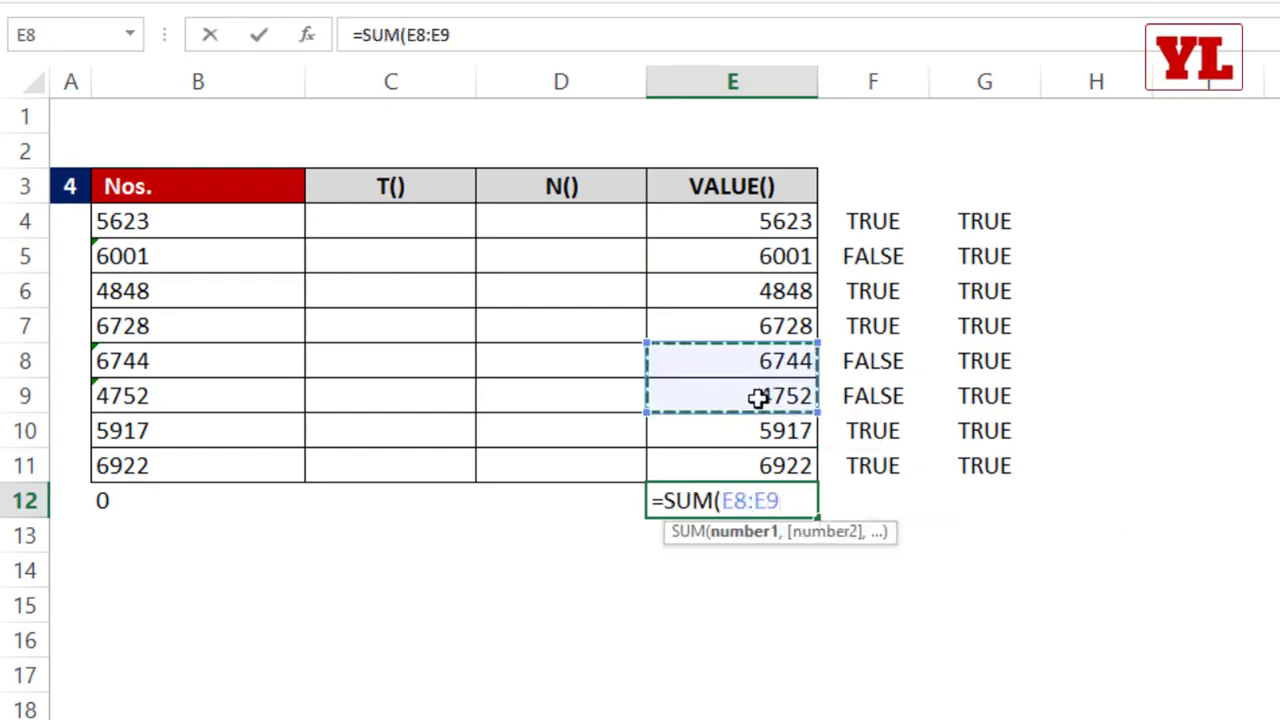
key("Return")
double_click(796, 503)
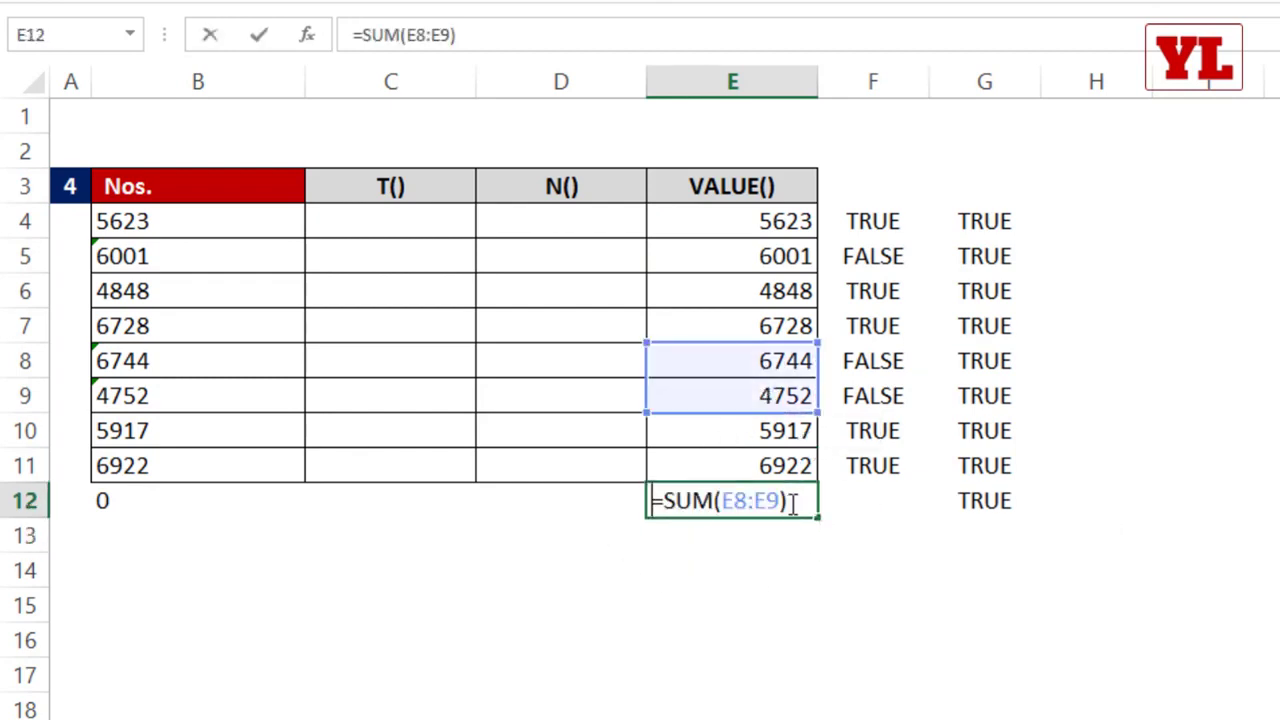
key("Escape")
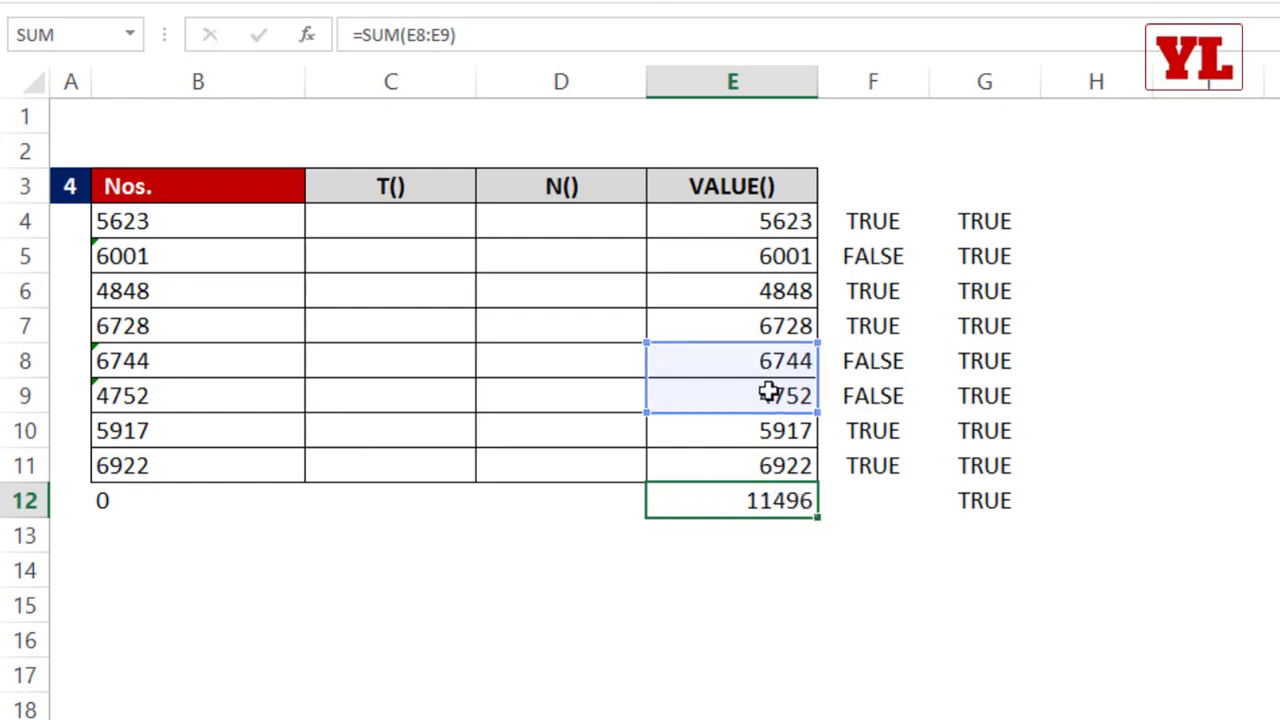
key("Delete")
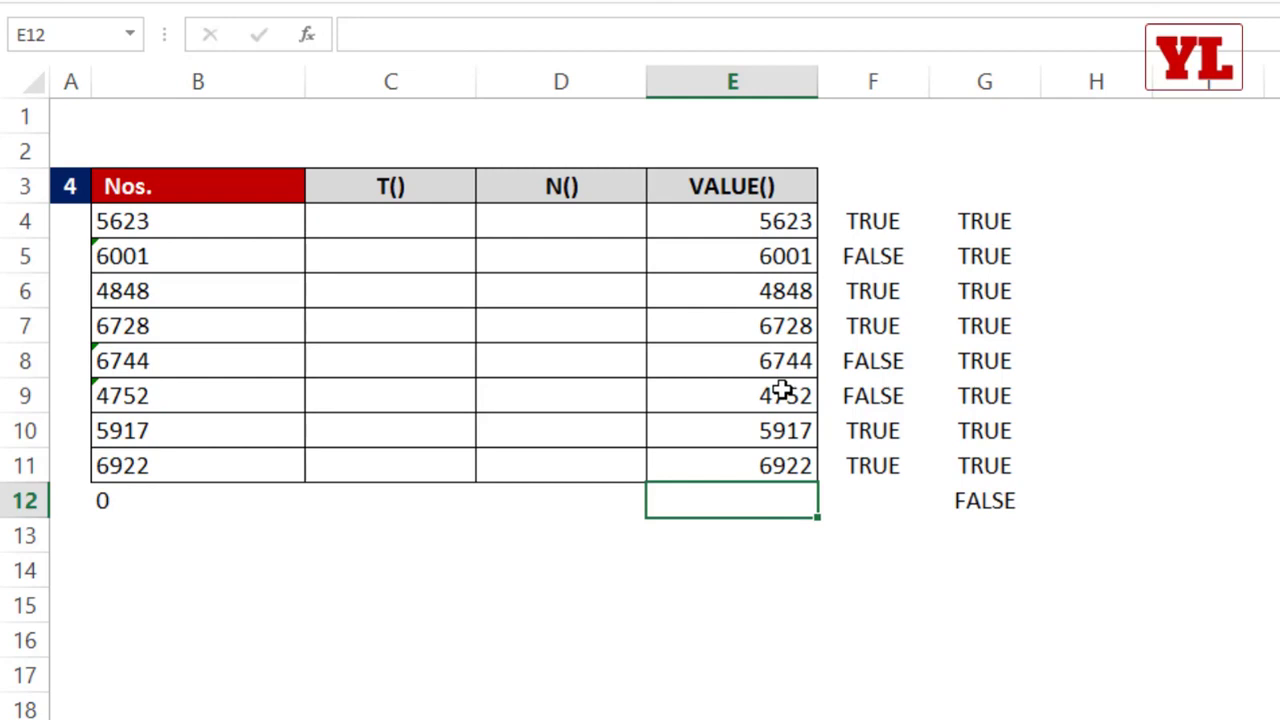
Step: Enter =N(B4) in D4 of the N() column and fill it down to D11
left_click(406, 213)
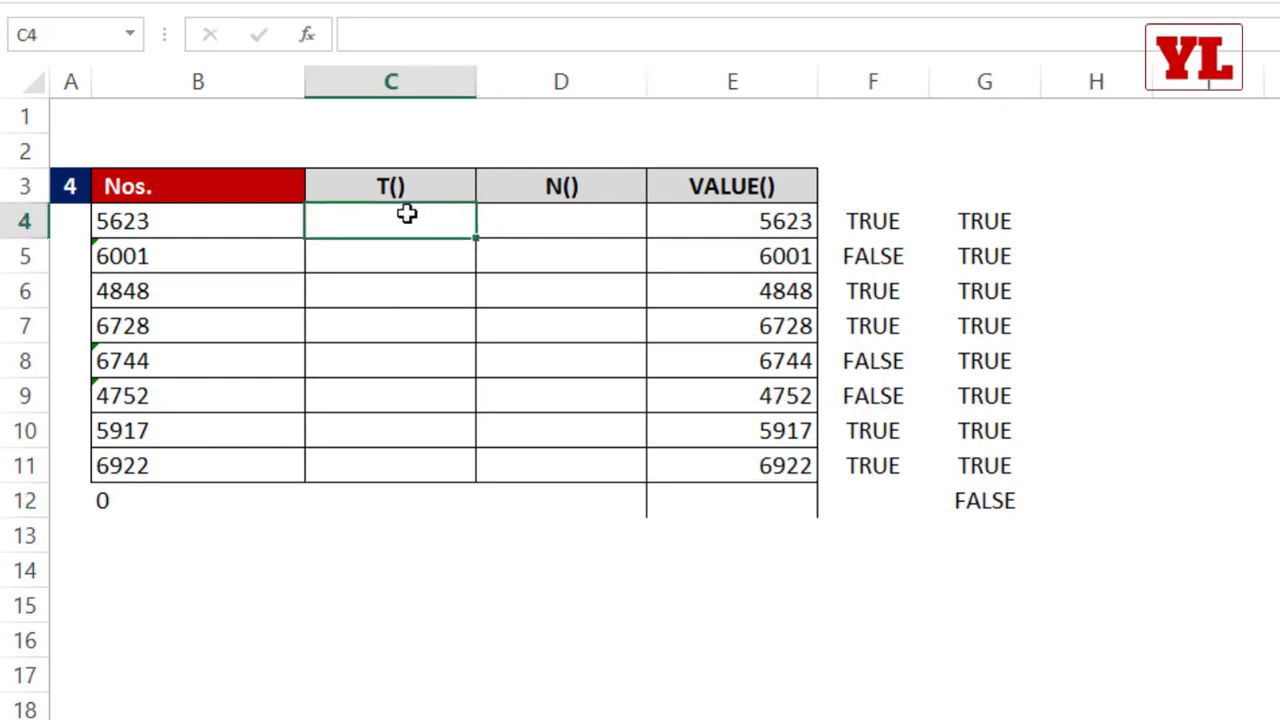
left_click(568, 215)
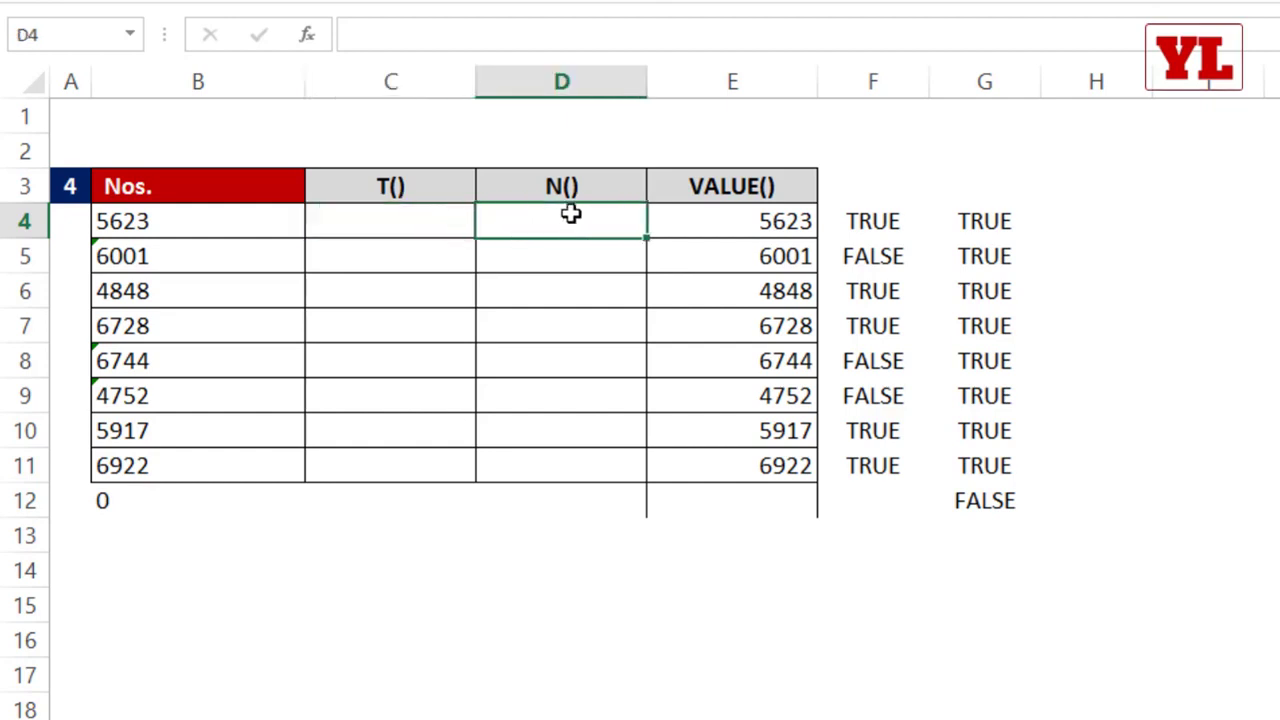
type("=n")
key("Tab")
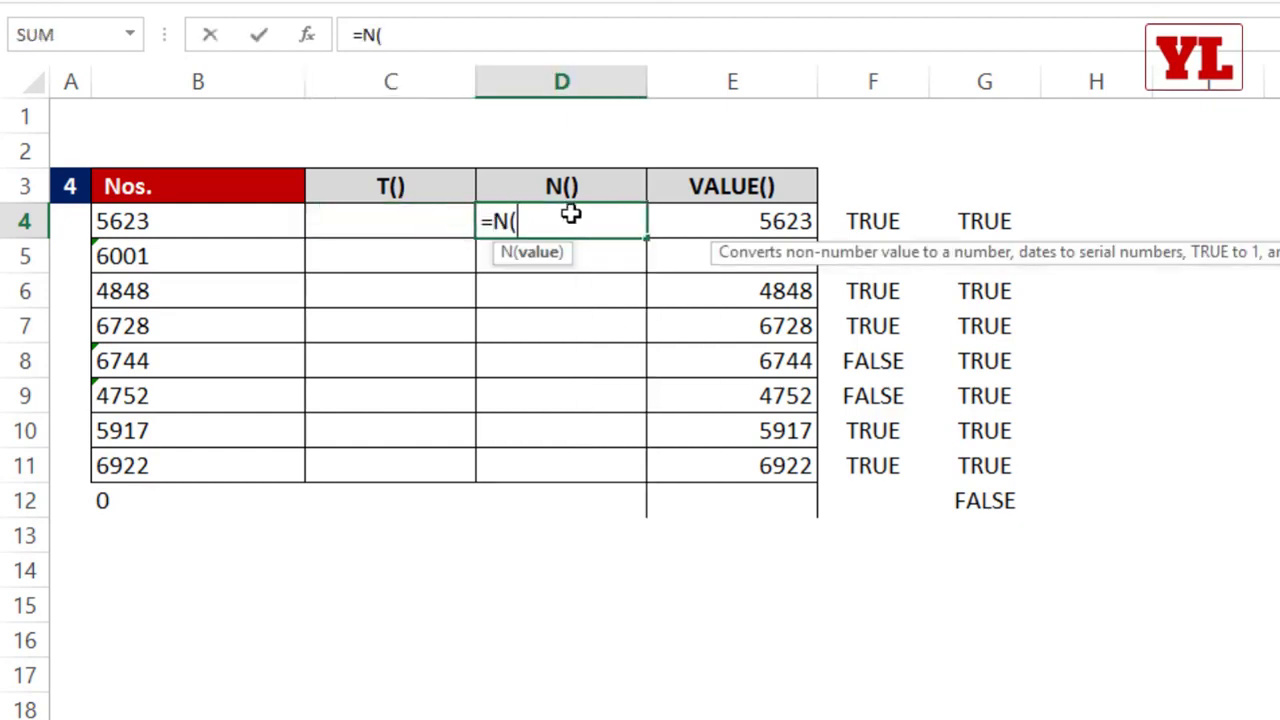
left_click(145, 220)
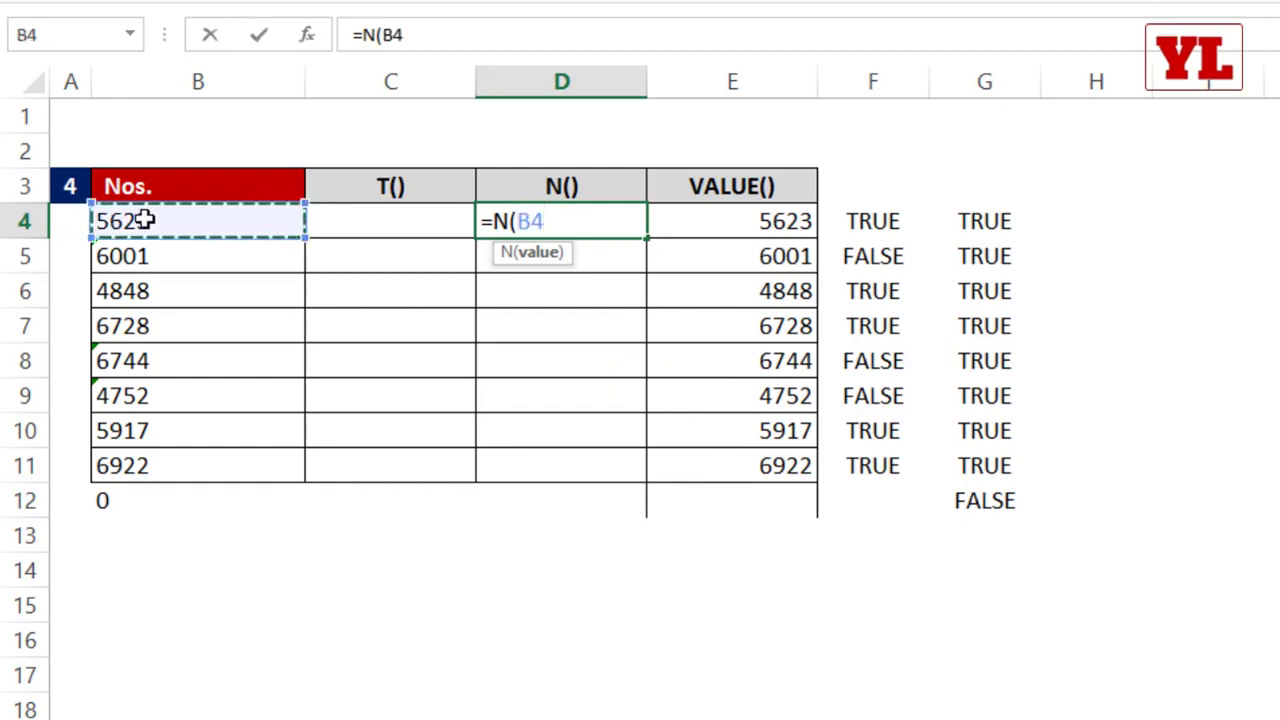
type(")")
key("Return")
key("Up")
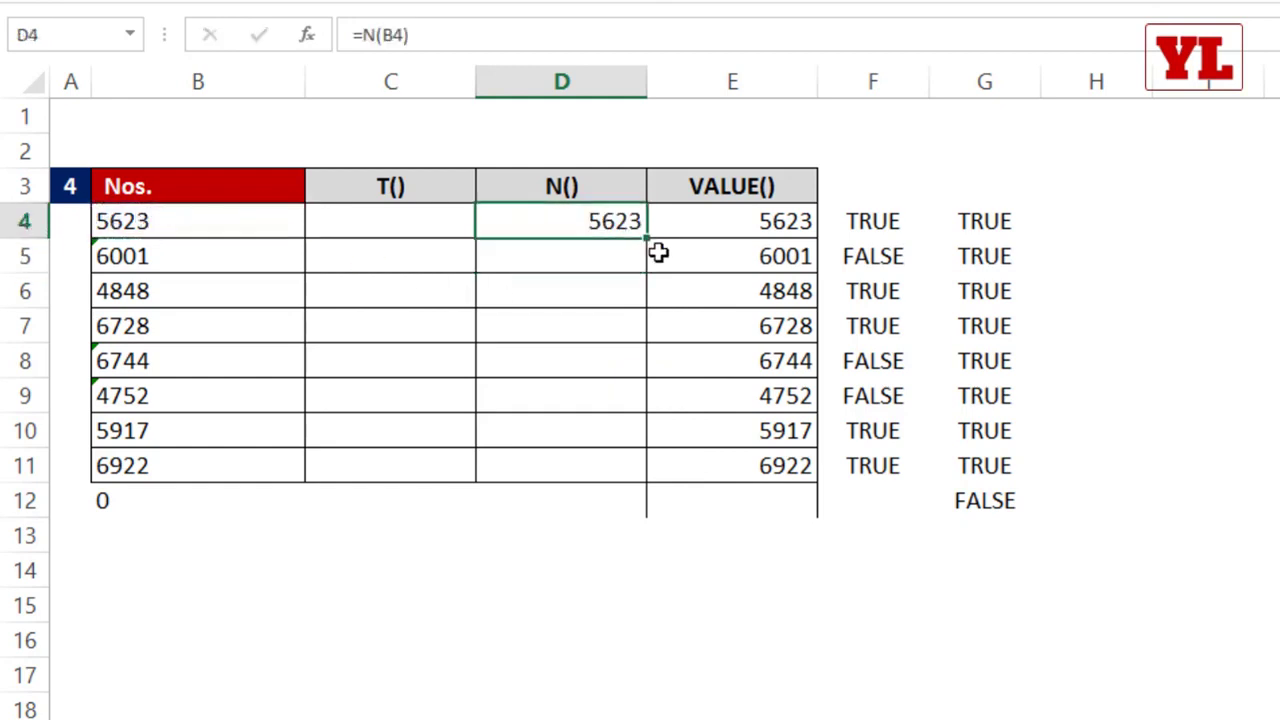
double_click(648, 240)
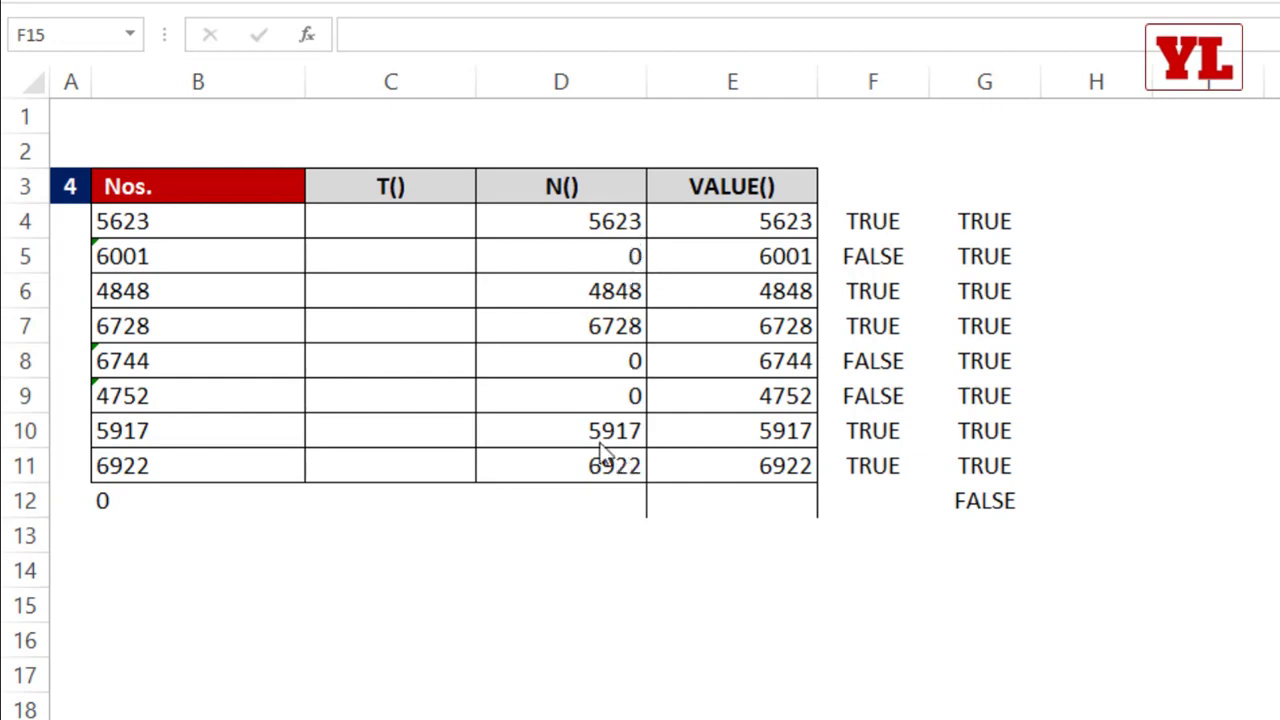
Step: Enter =T(B4) in C4 of the T() column and fill it down to C11
left_click(411, 218)
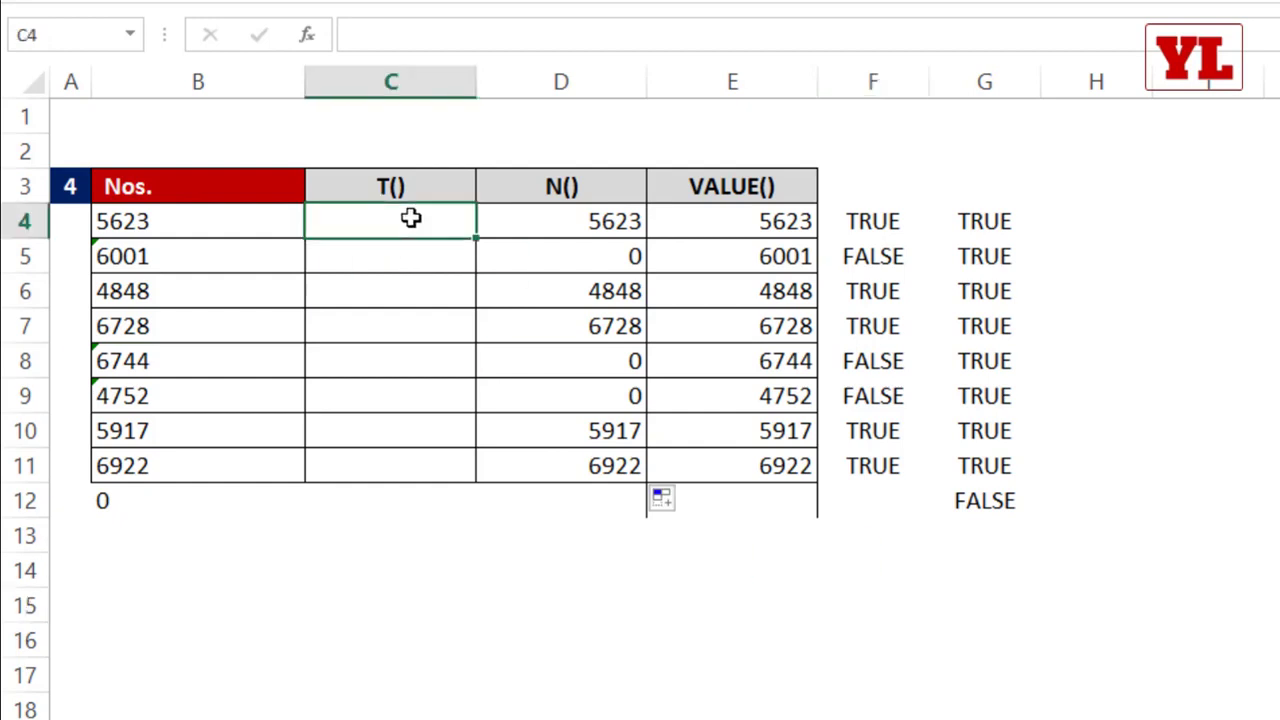
type("=t(")
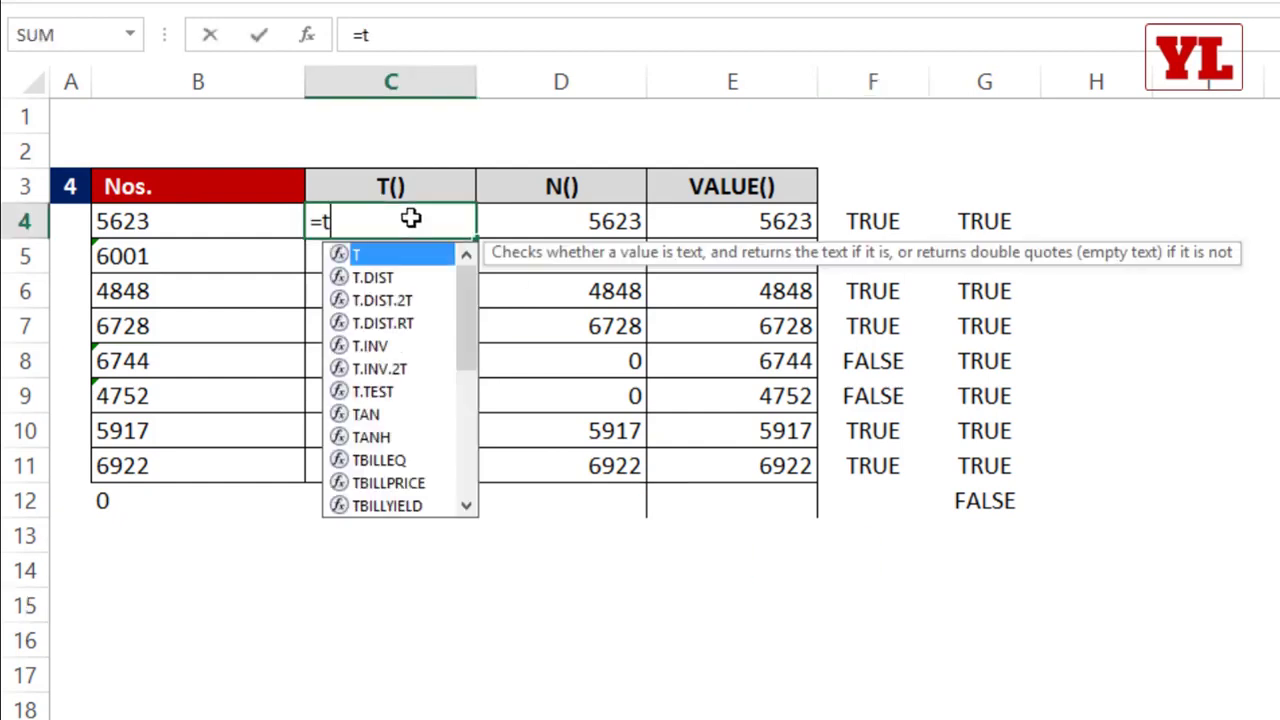
left_click(232, 215)
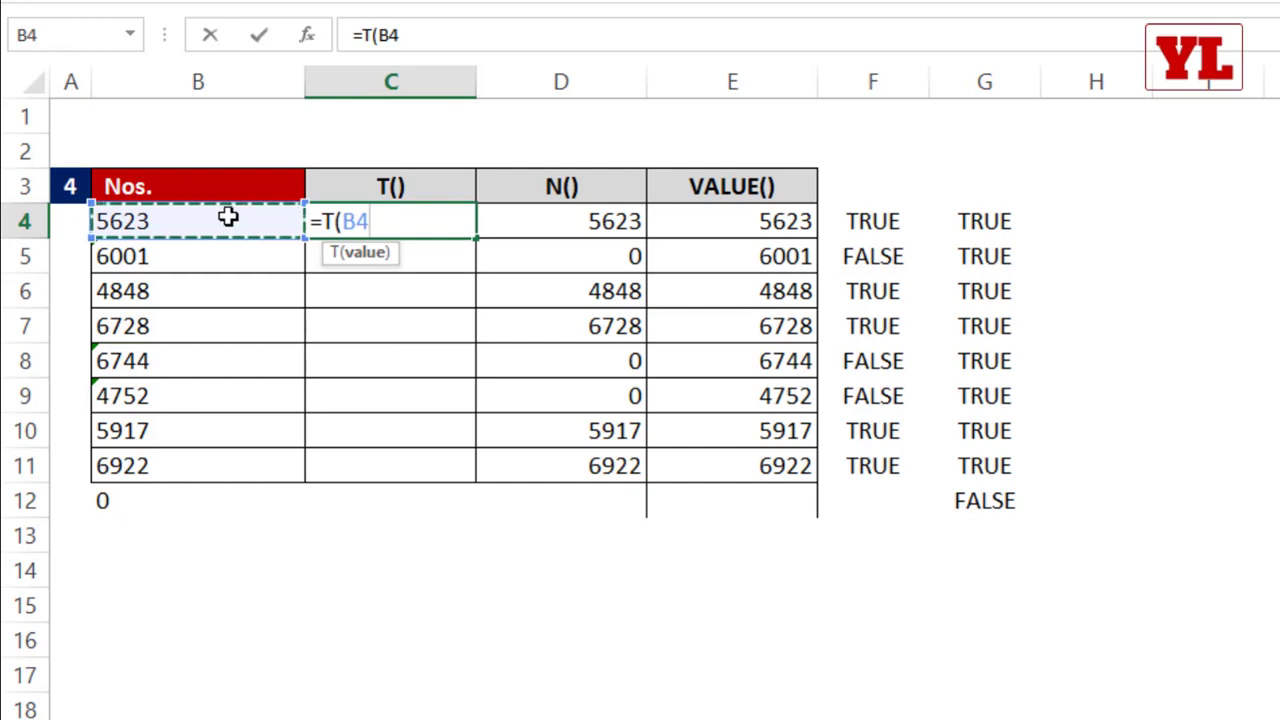
key("ctrl+Return")
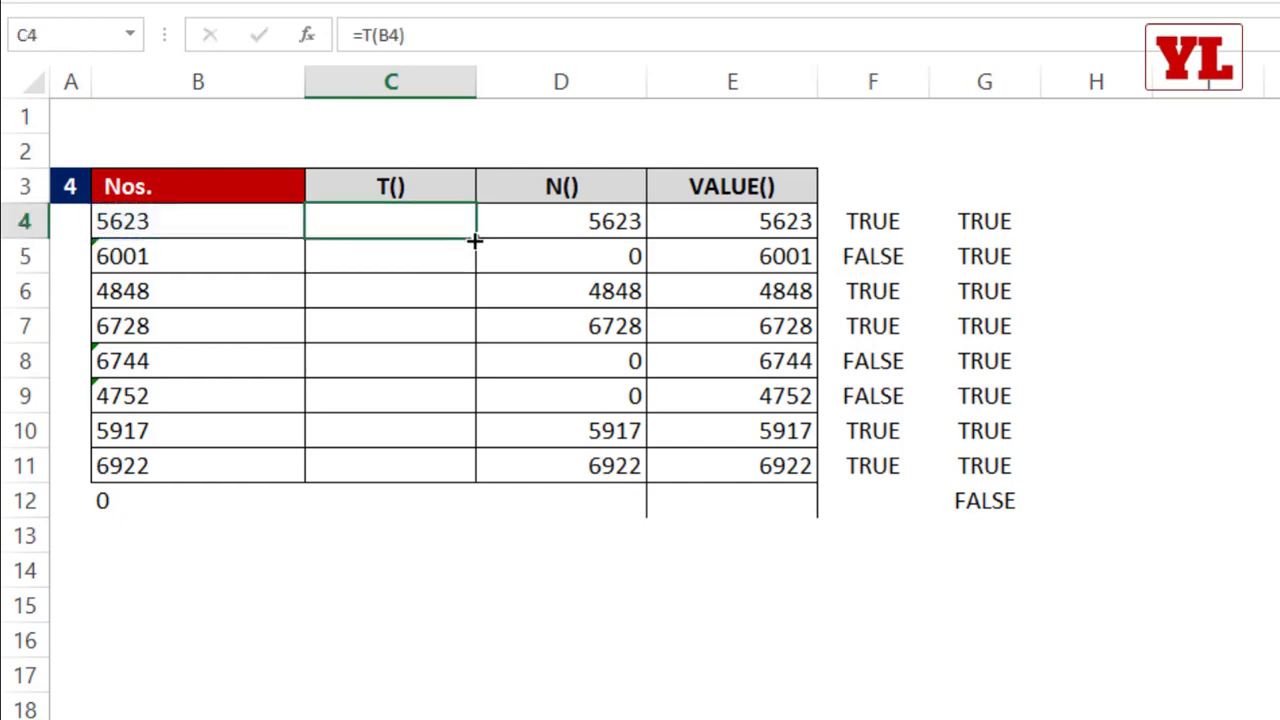
double_click(477, 237)
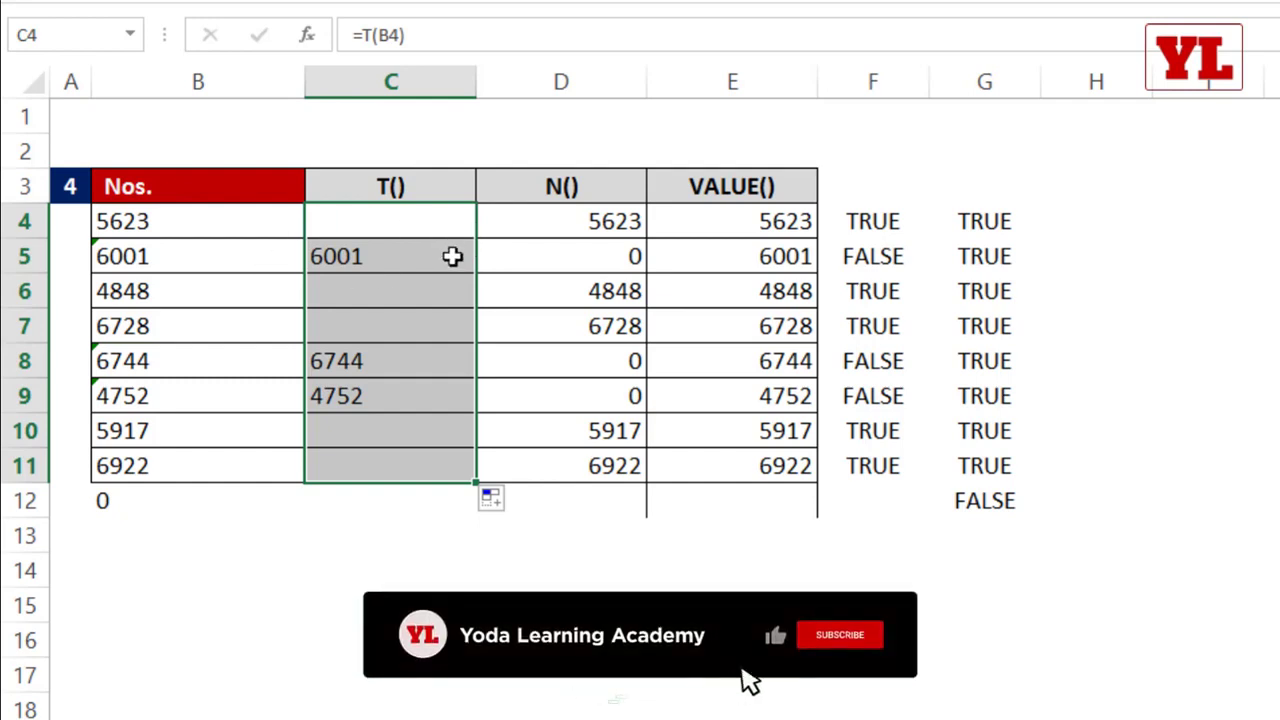
Step: Compare the VALUE(), N() and T() results for the numeric and text-stored entries in rows 4 and 5
mouse_move(710, 228)
left_mouse_down()
mouse_move(717, 217)
mouse_move(712, 455)
left_mouse_up()
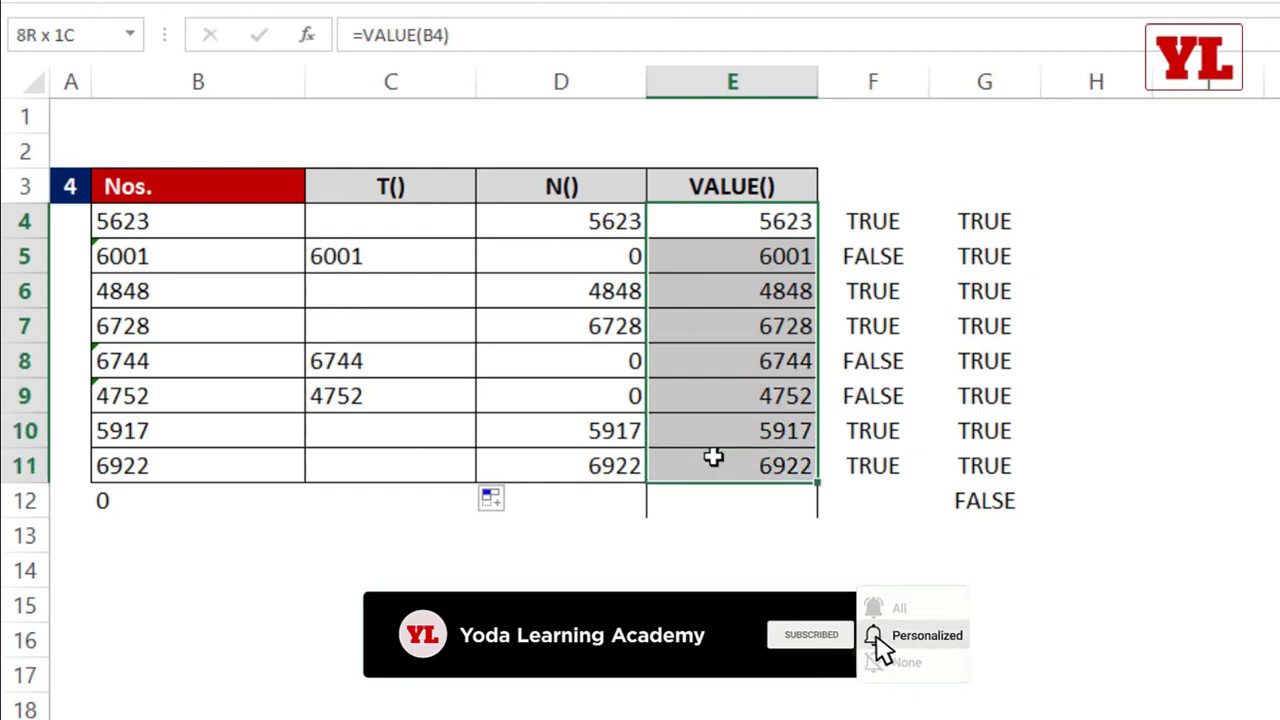
left_click(565, 228)
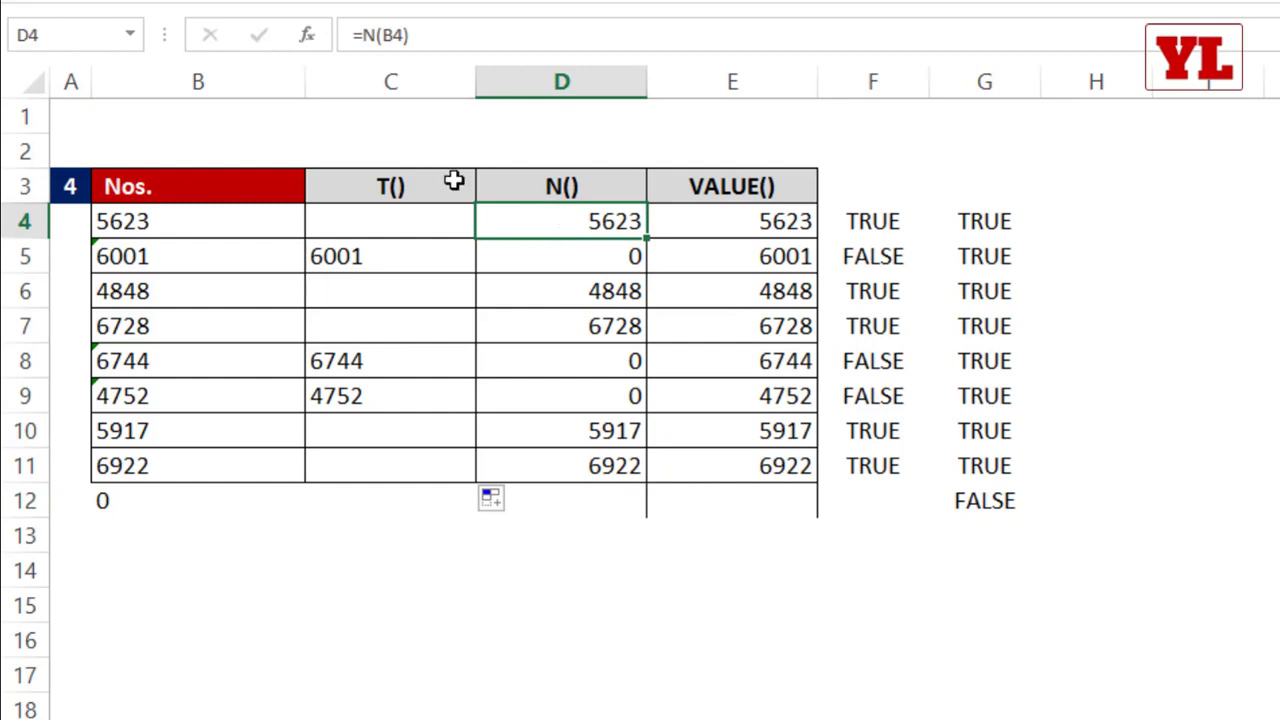
left_click(614, 260)
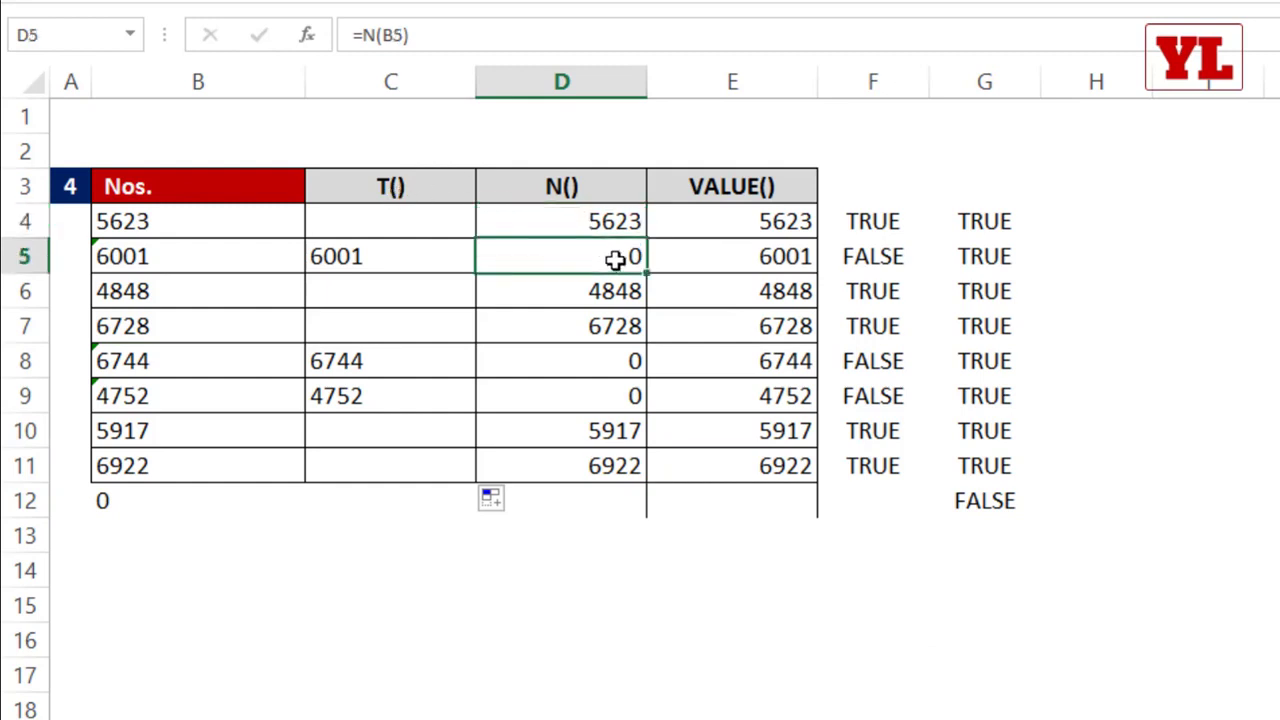
left_click(437, 220)
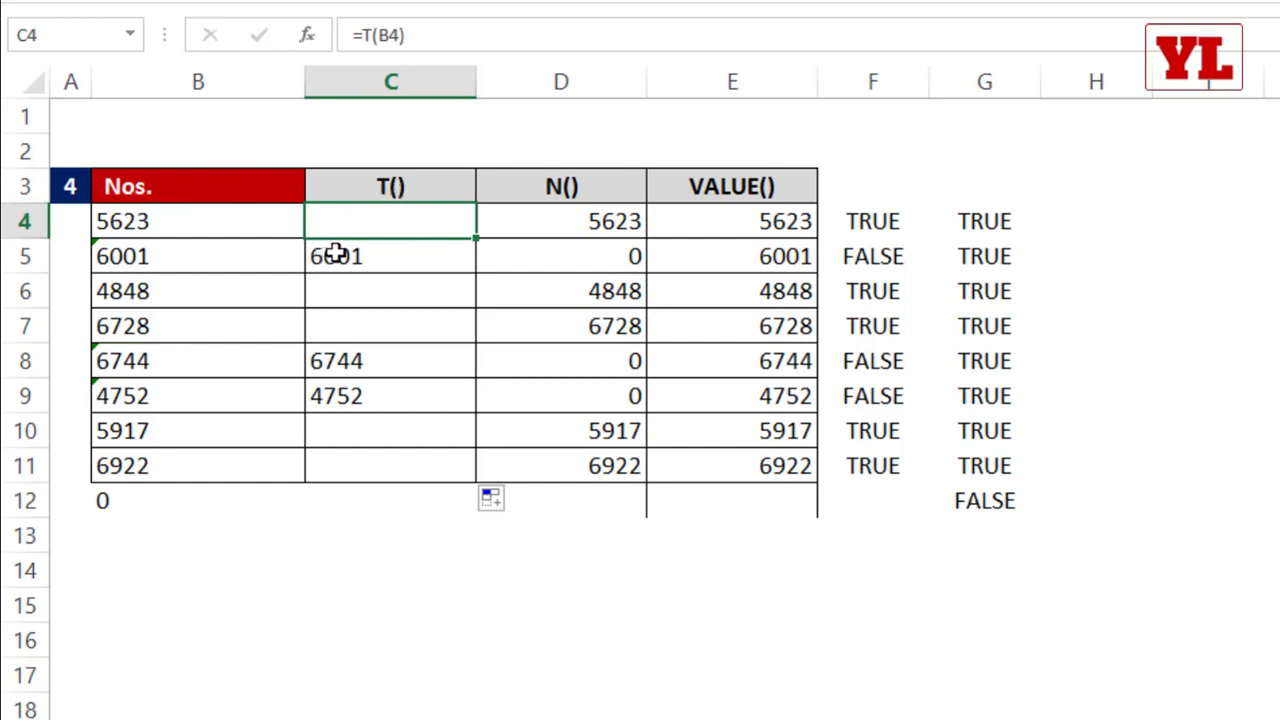
left_click(361, 259)
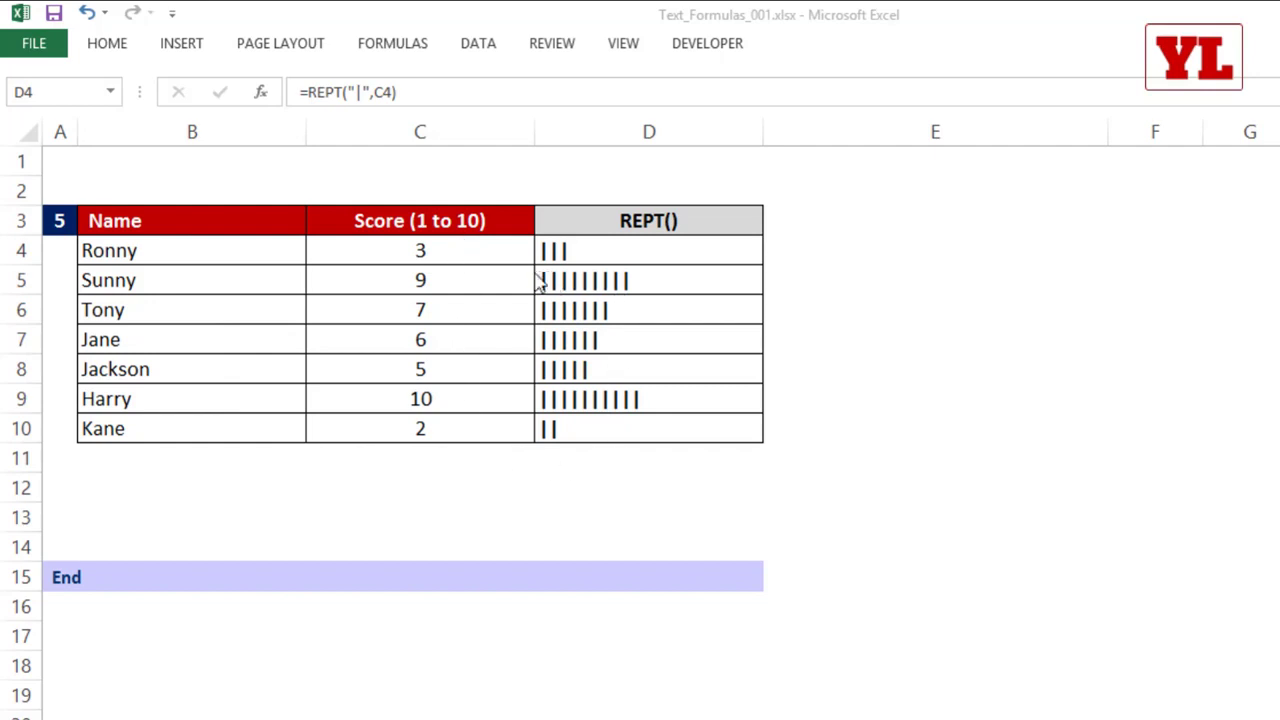
Step: Set the score in C4 to 9 and clear the REPT() column from D4 to D10
key("ctrl+shift+Down")
left_click(451, 252)
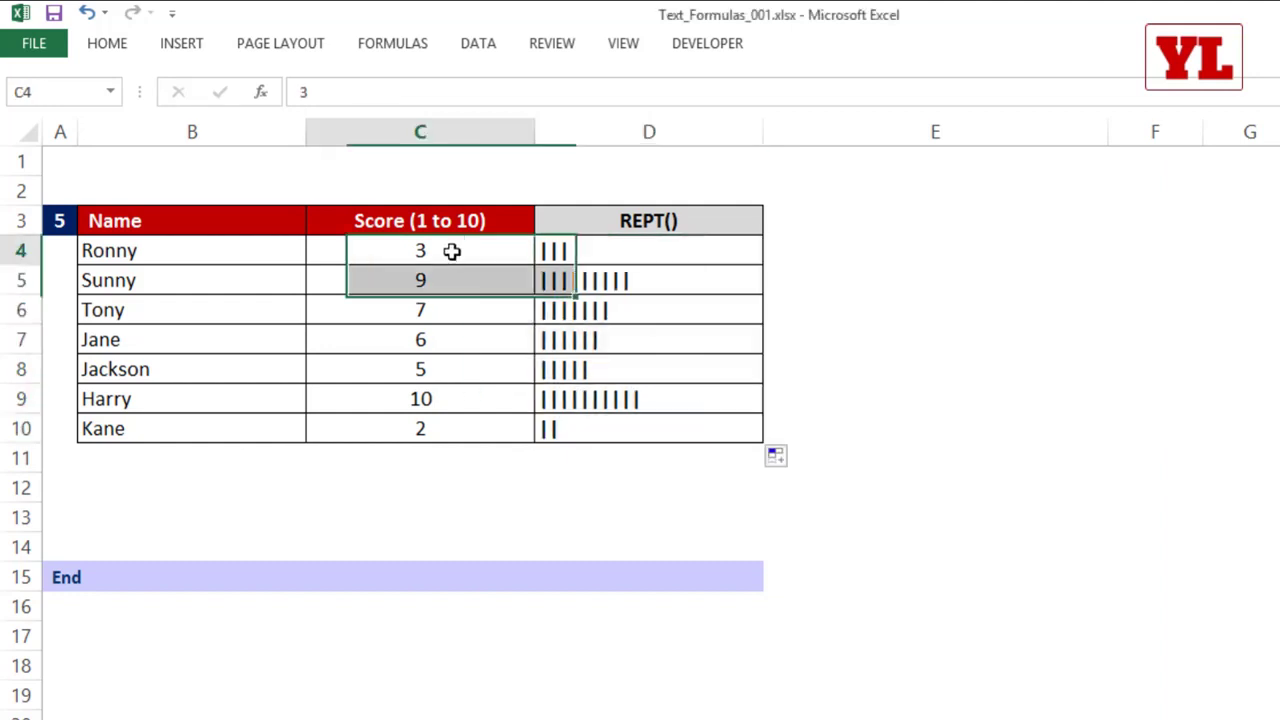
type("9")
key("Tab")
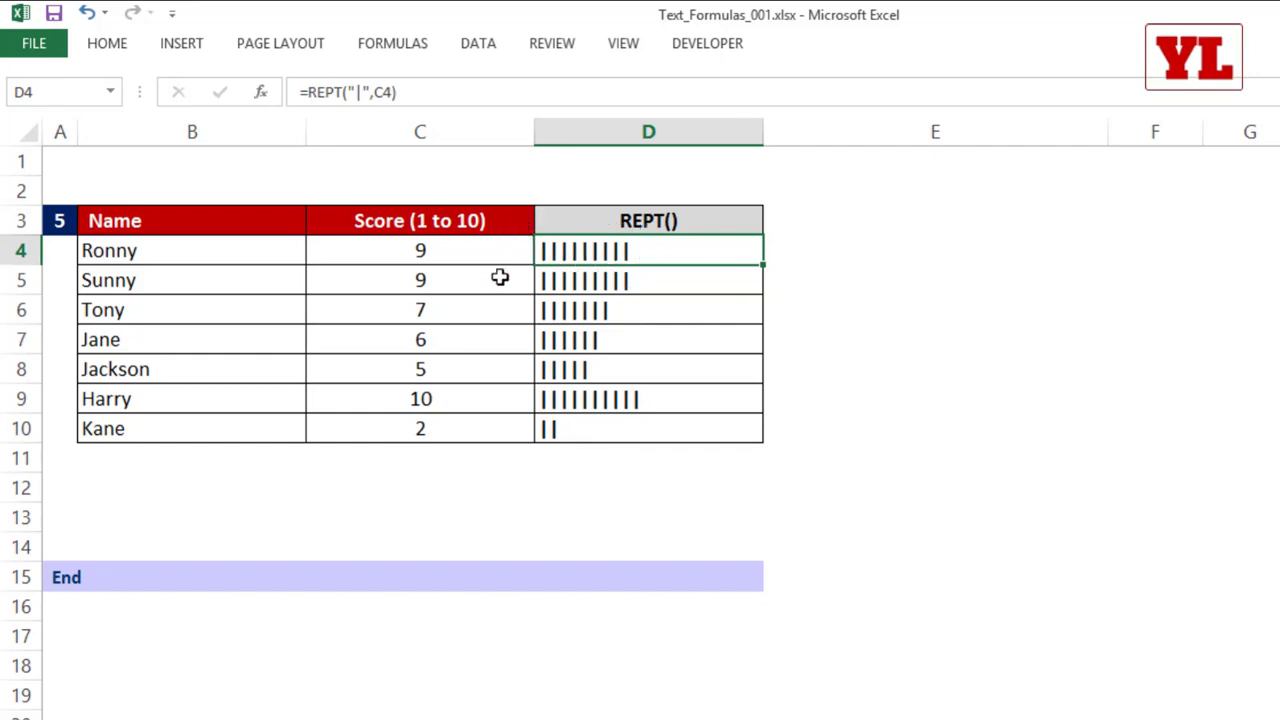
left_click_drag(612, 256, 594, 430)
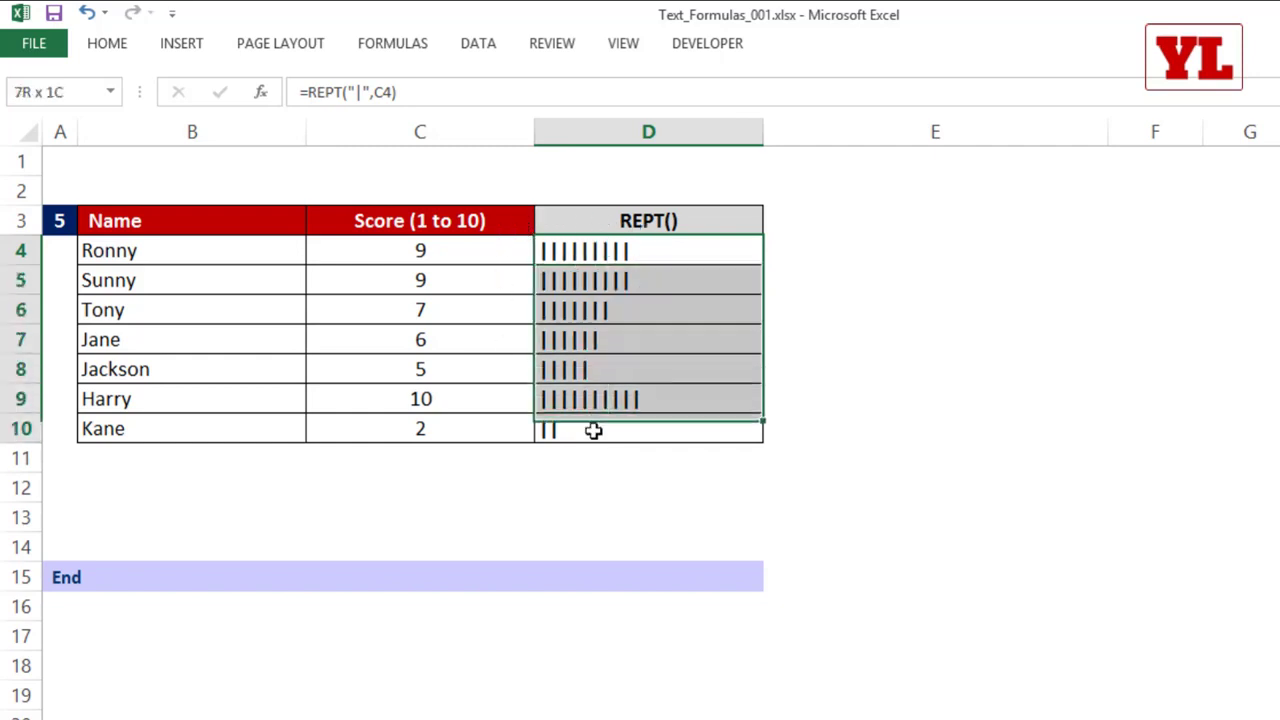
key("Delete")
Step: Enter =REPT("|",C4) in D4 of the REPT() column and fill it down to D10
left_click(652, 248)
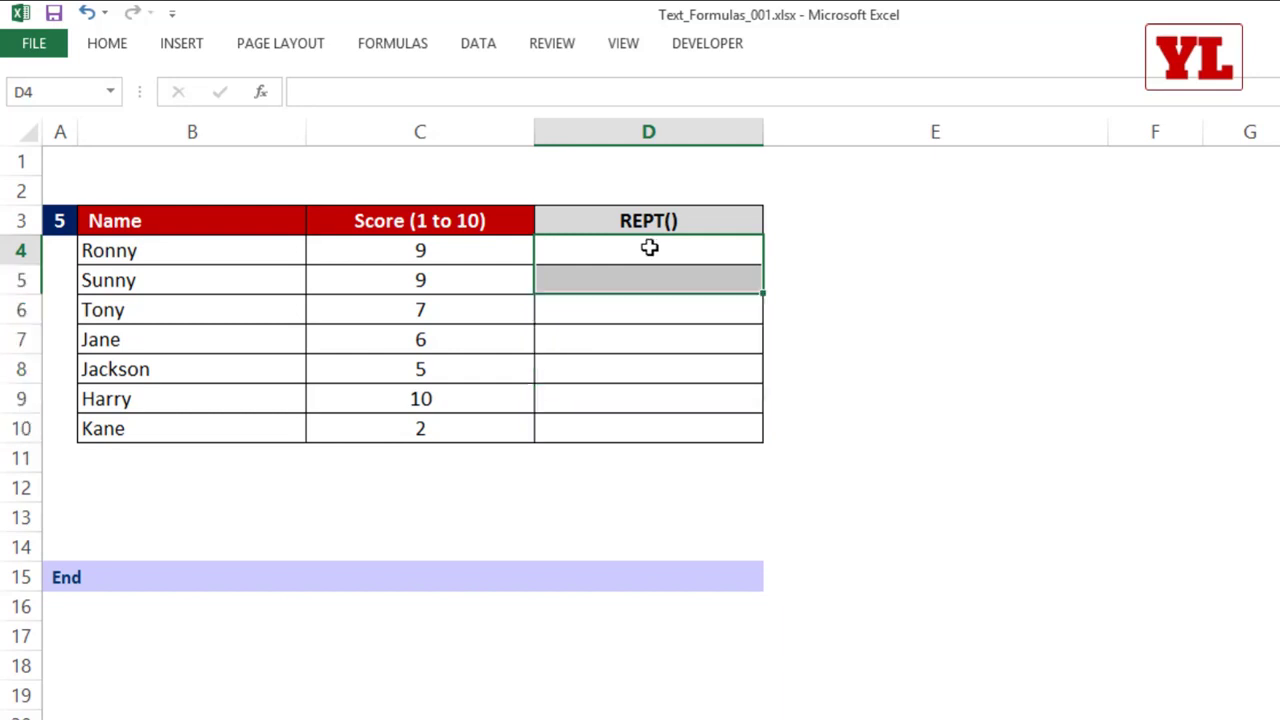
type("=")
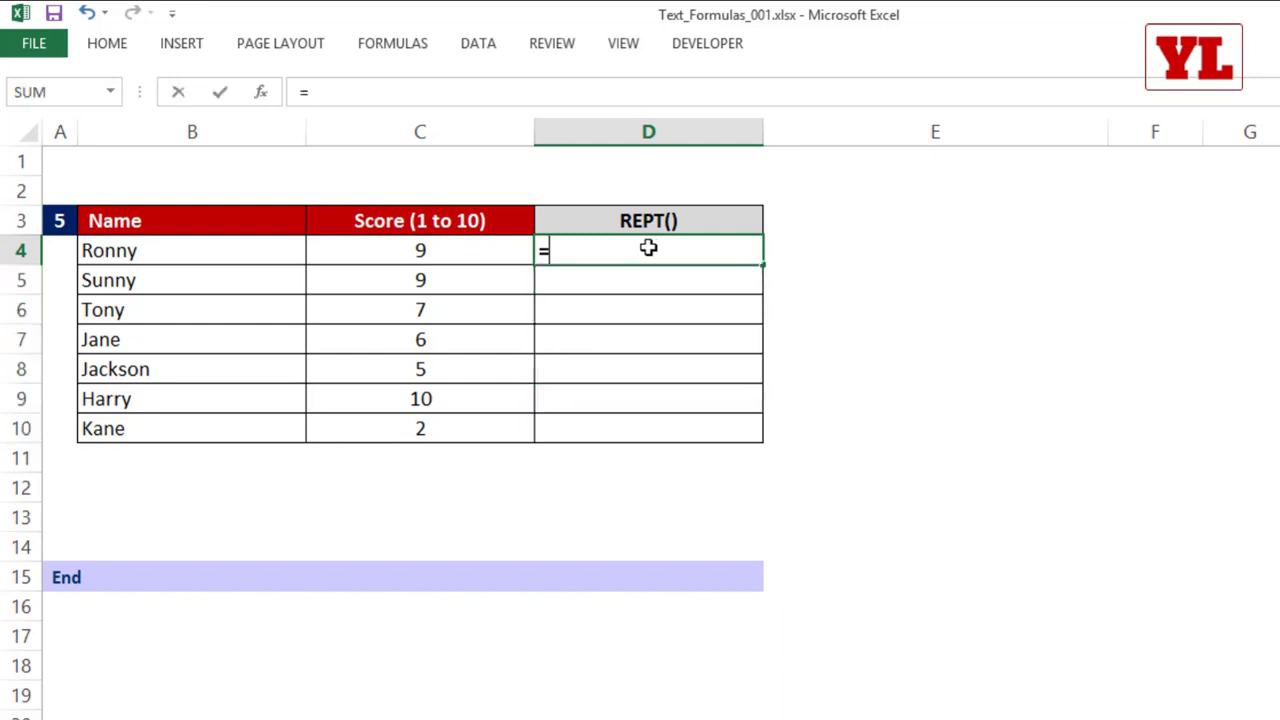
type("rept")
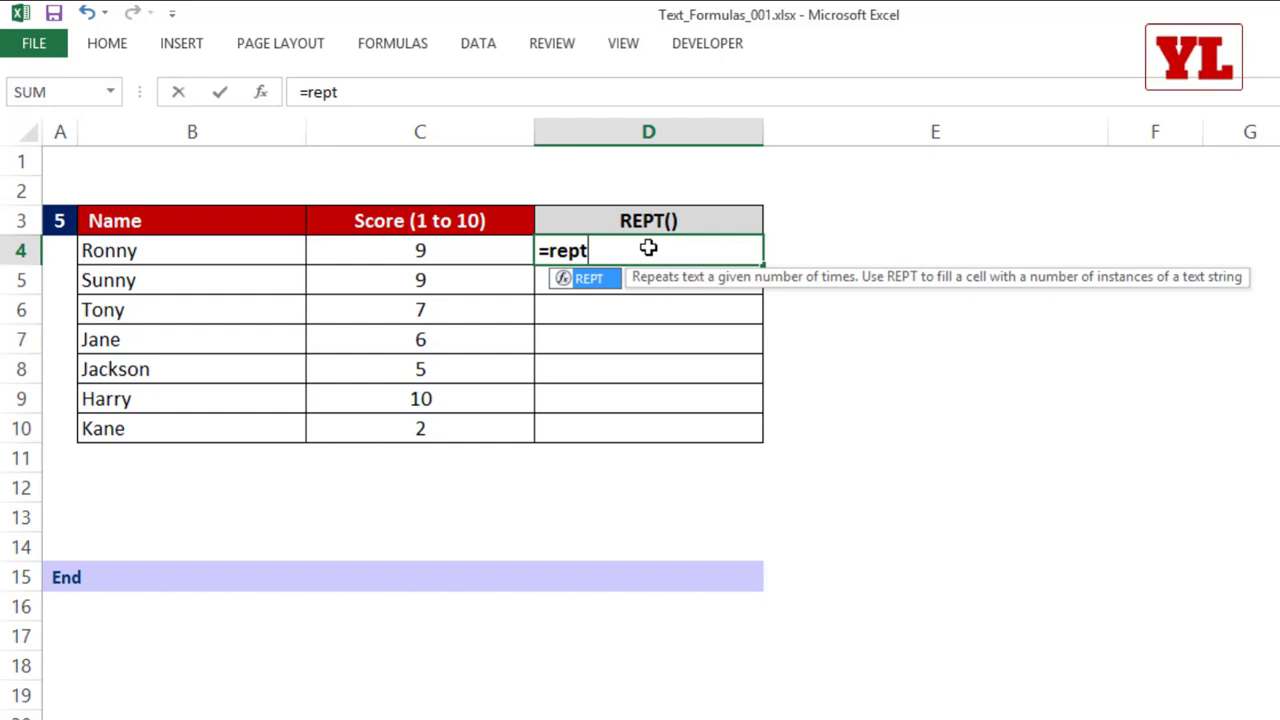
key("Tab")
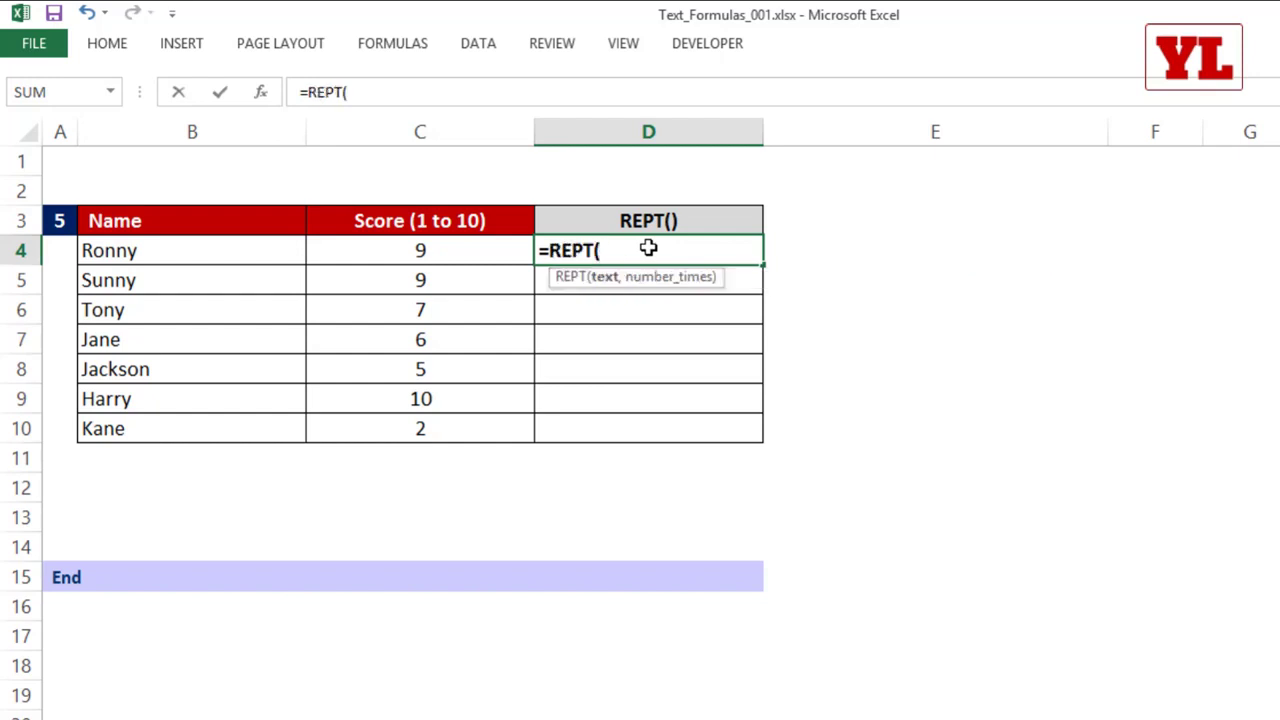
type("\"|")
type("\",9")
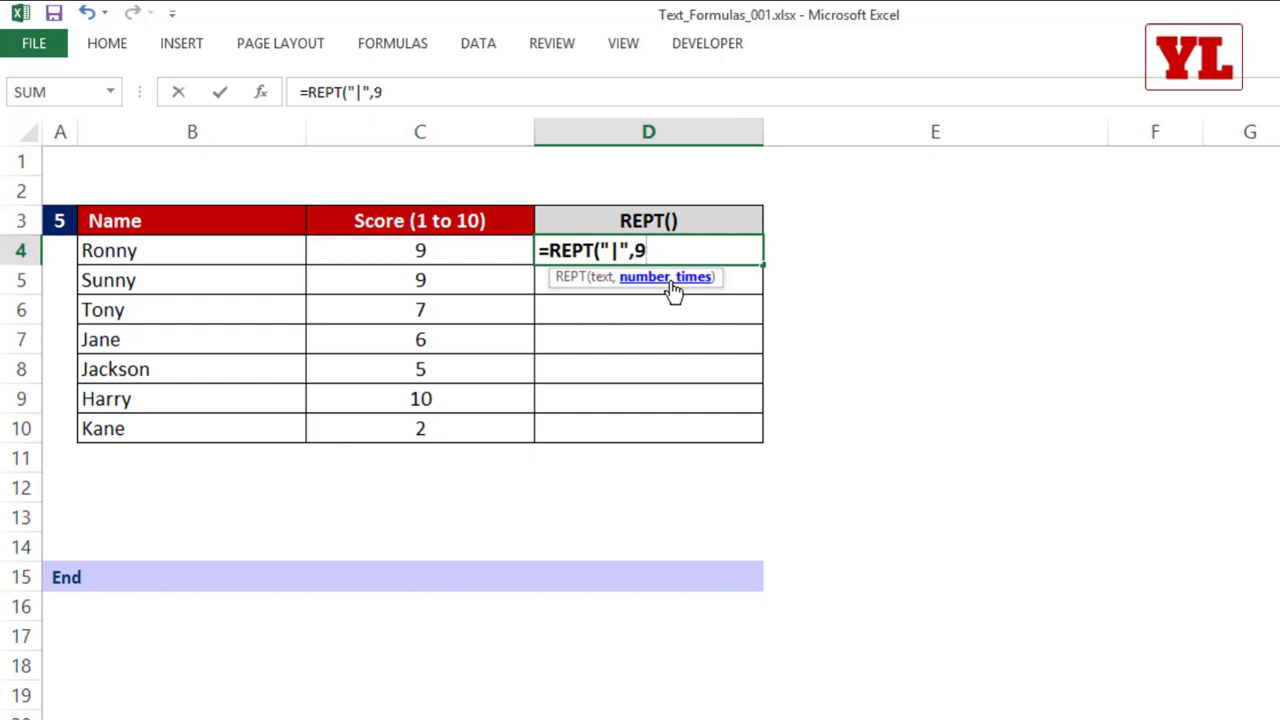
key("BackSpace")
left_click(474, 249)
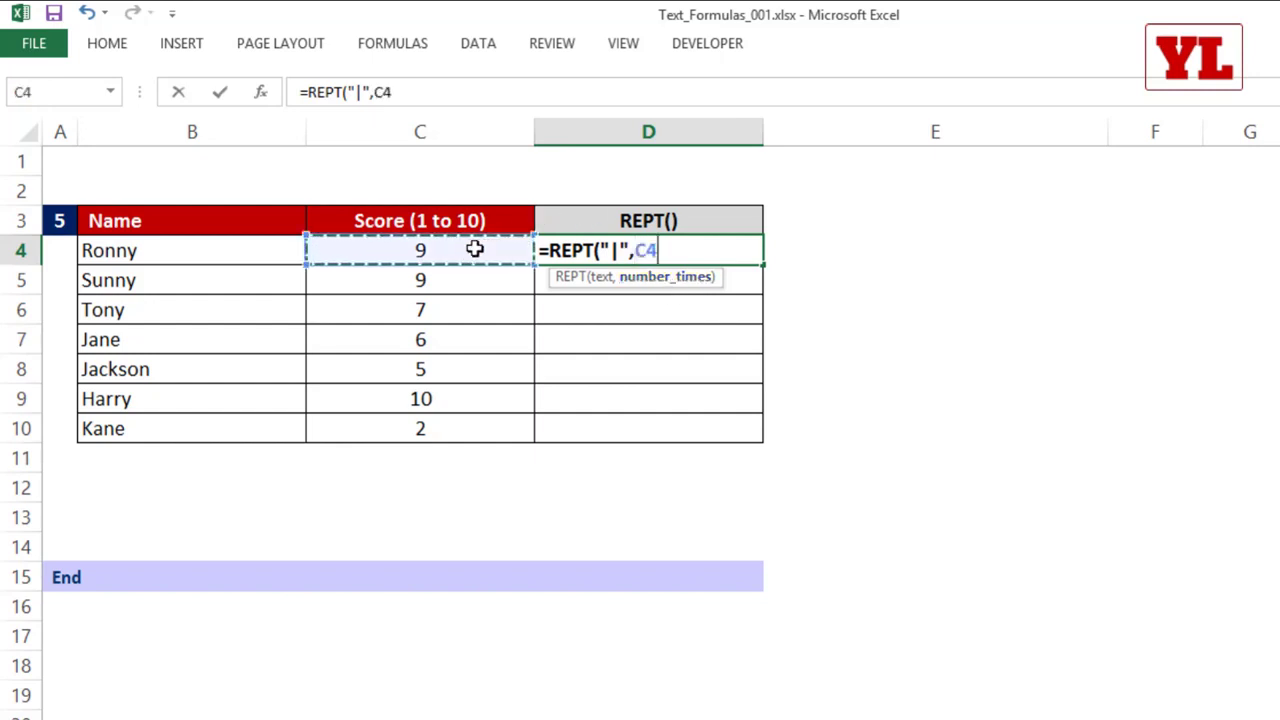
type(")")
key("ctrl+Return")
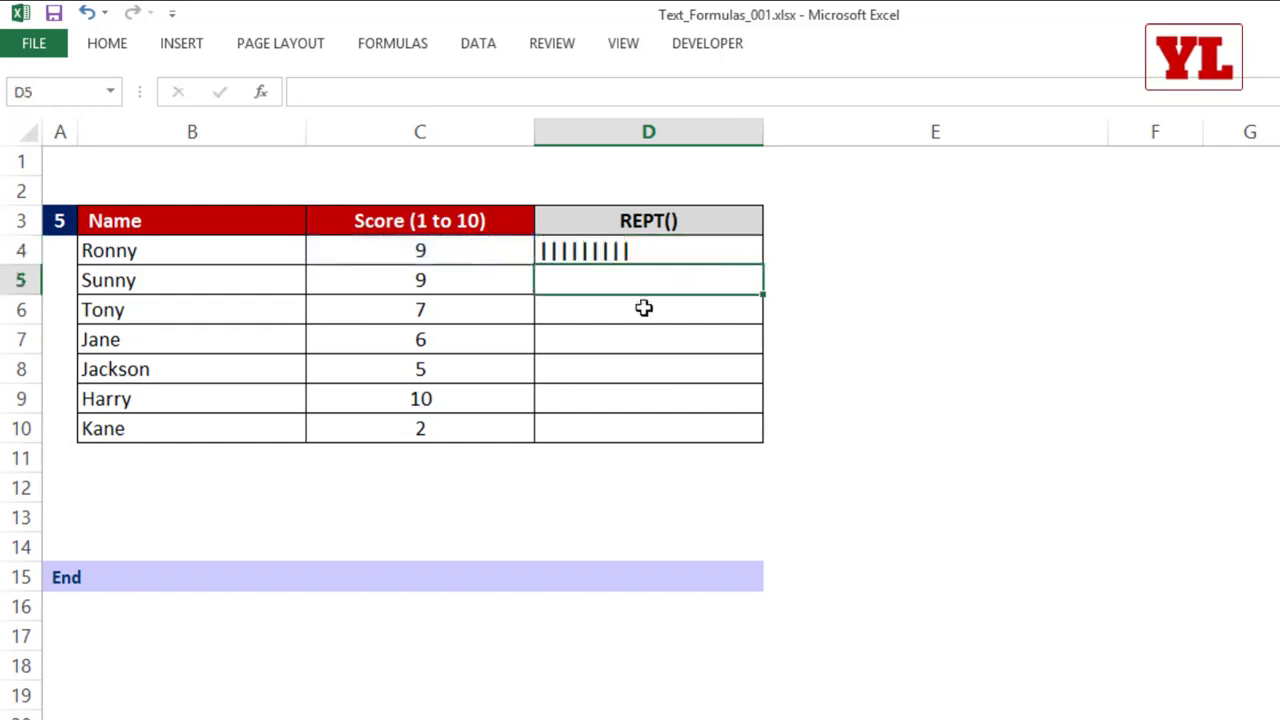
left_click(684, 252)
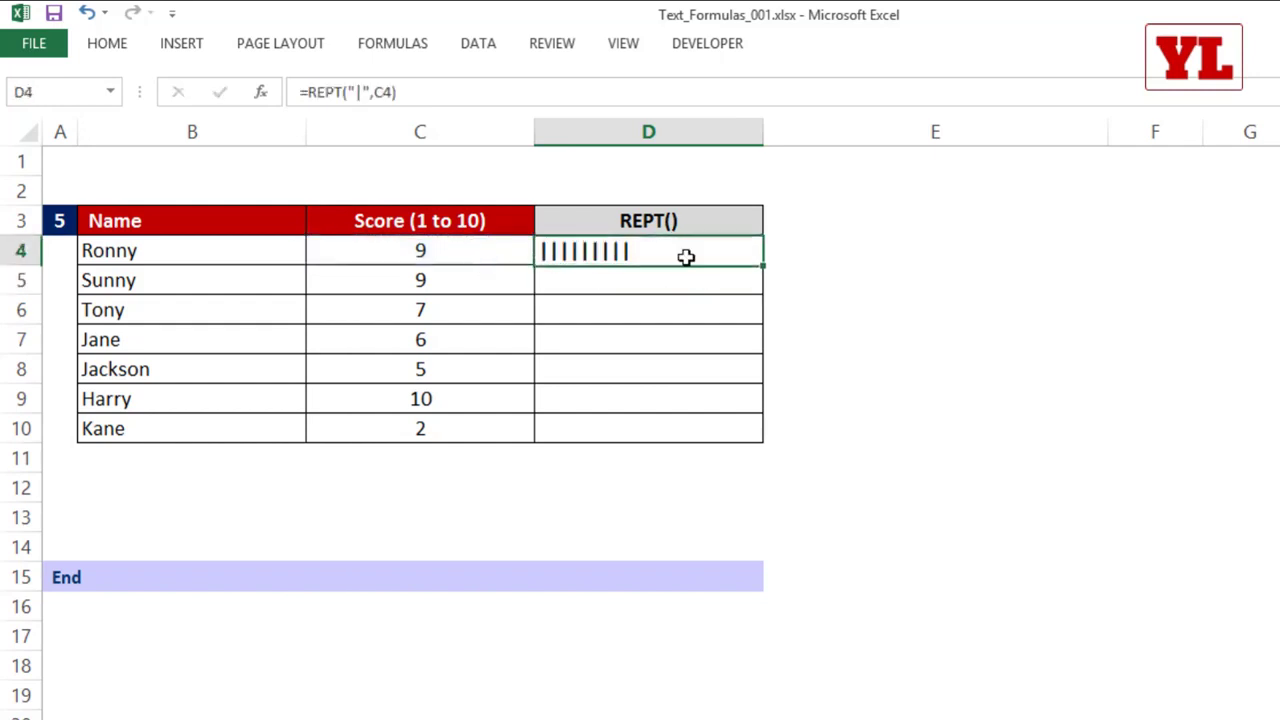
double_click(764, 265)
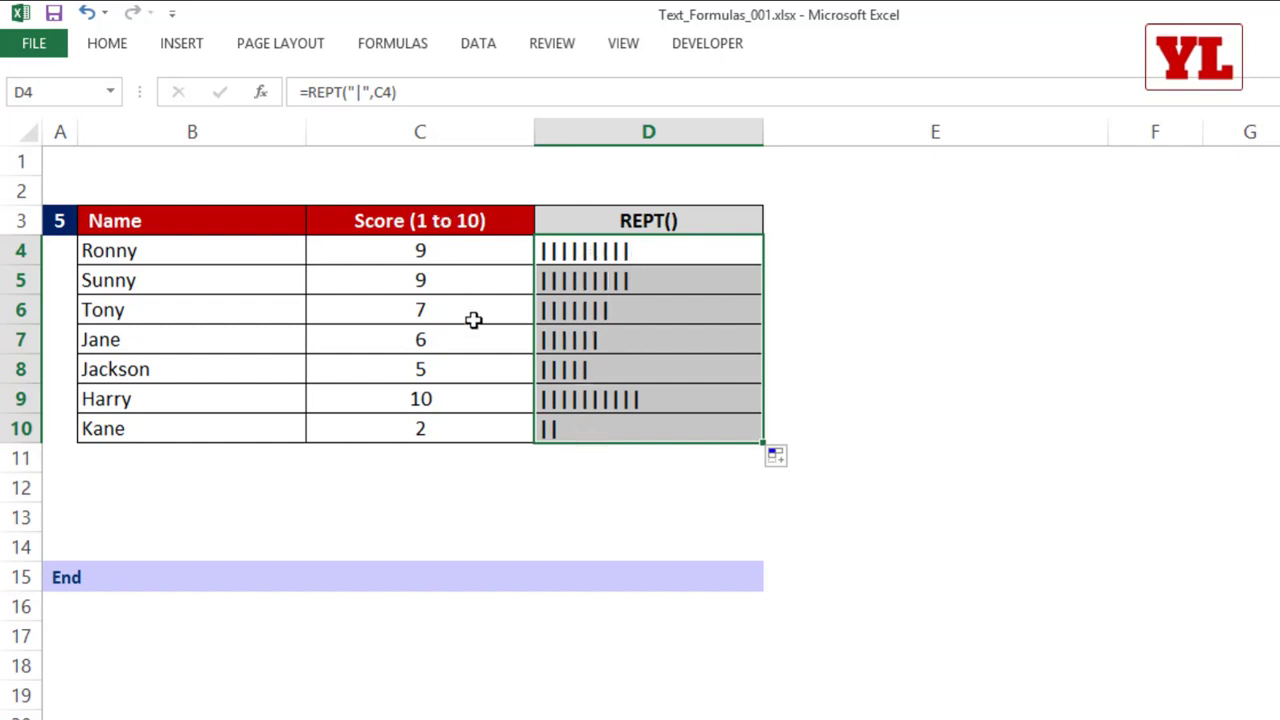
Step: Test the REPT() bar with a score of 76 in C4 and undo that entry
left_click(448, 400)
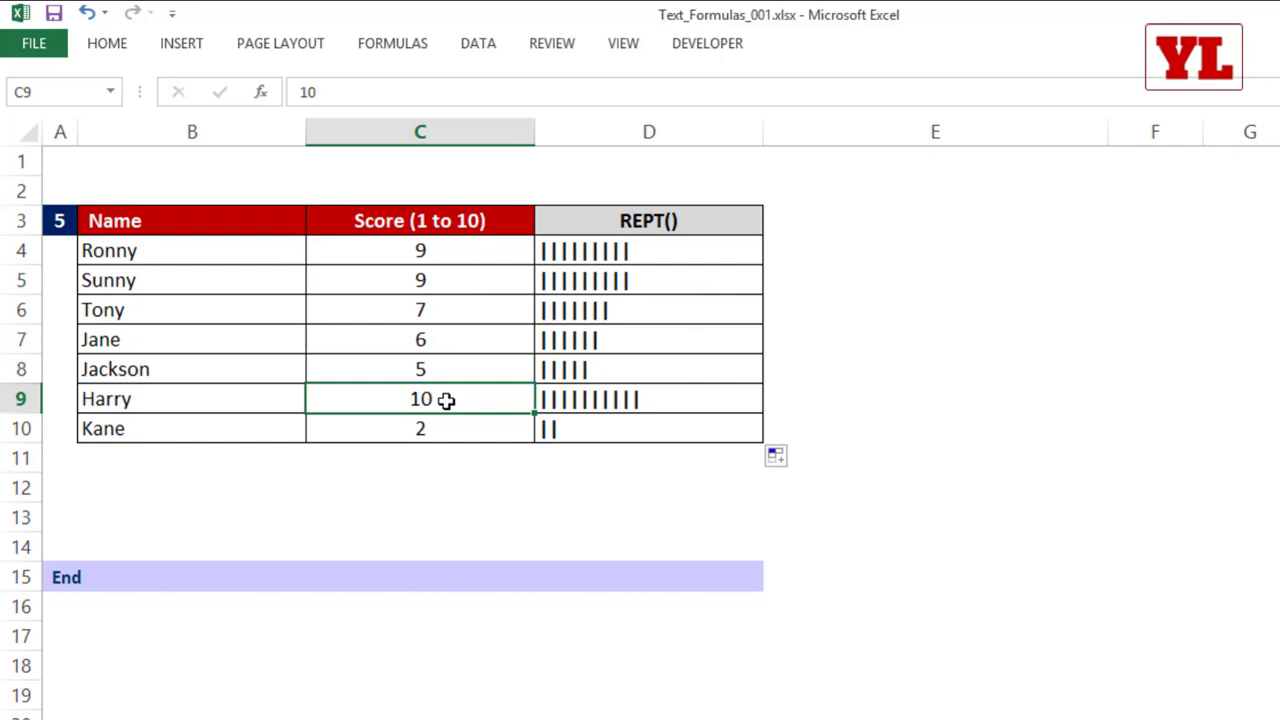
left_click(459, 250)
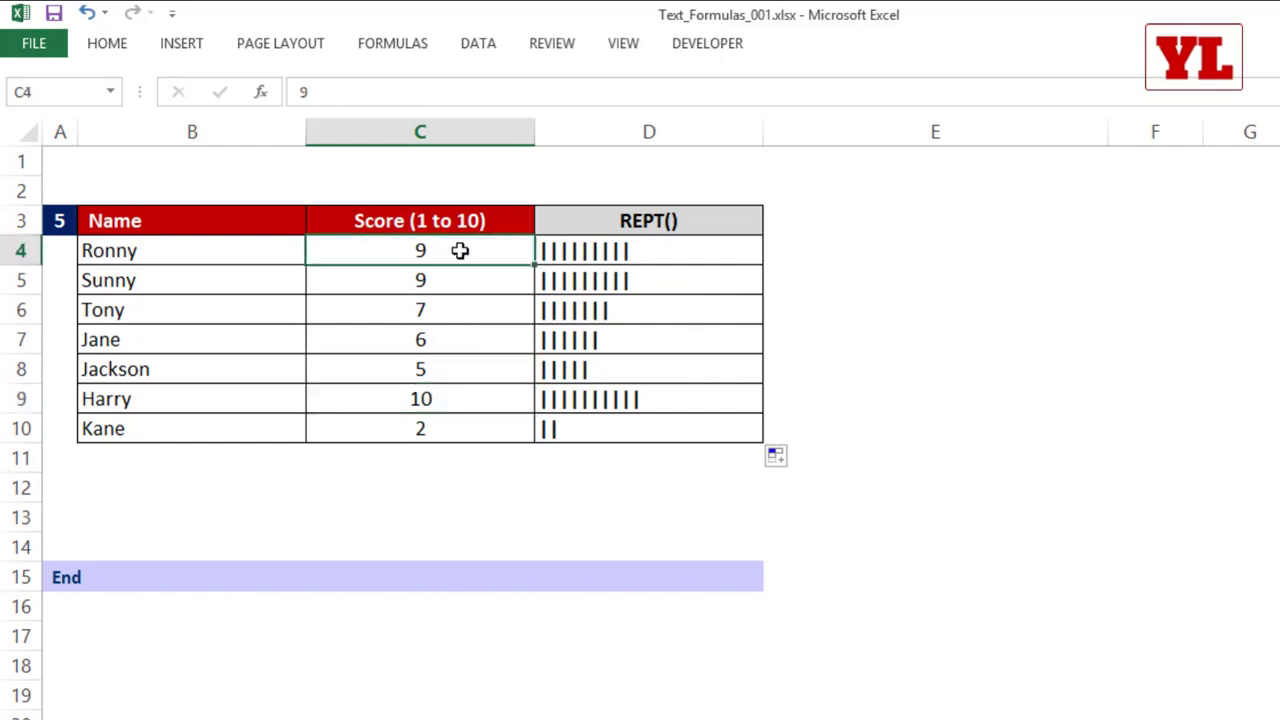
type("76")
left_click(439, 335)
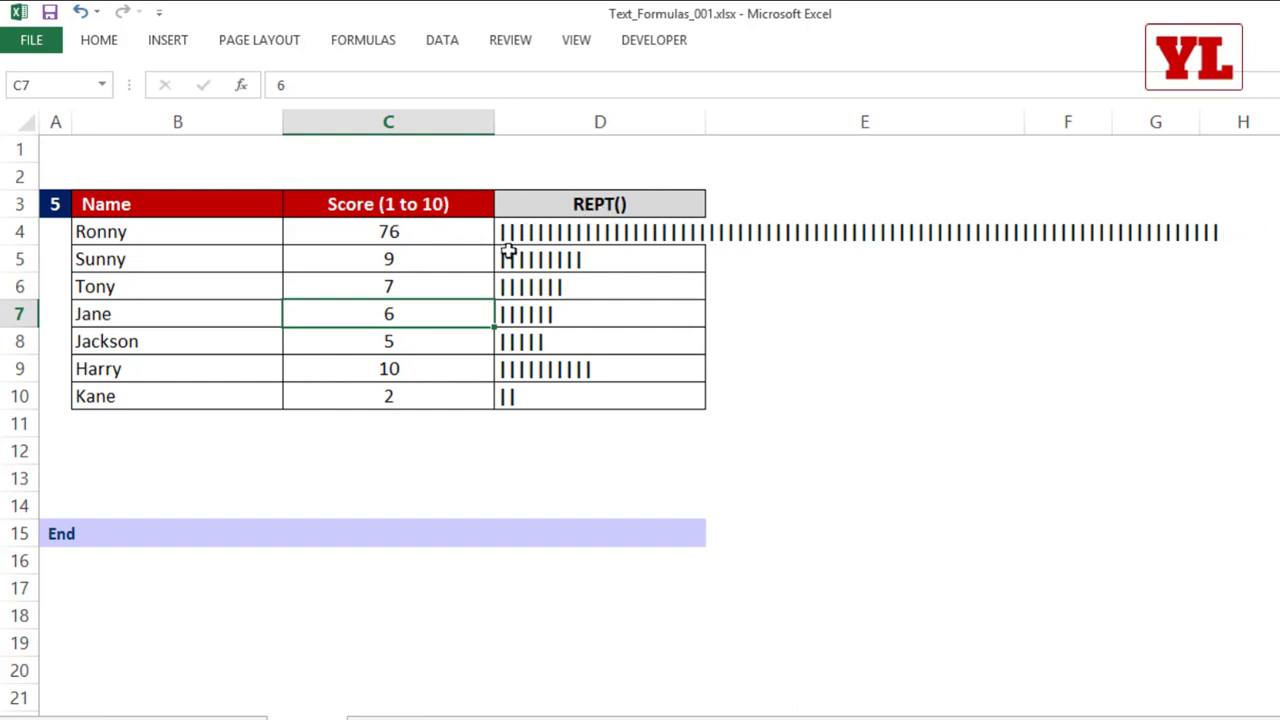
left_click(481, 231)
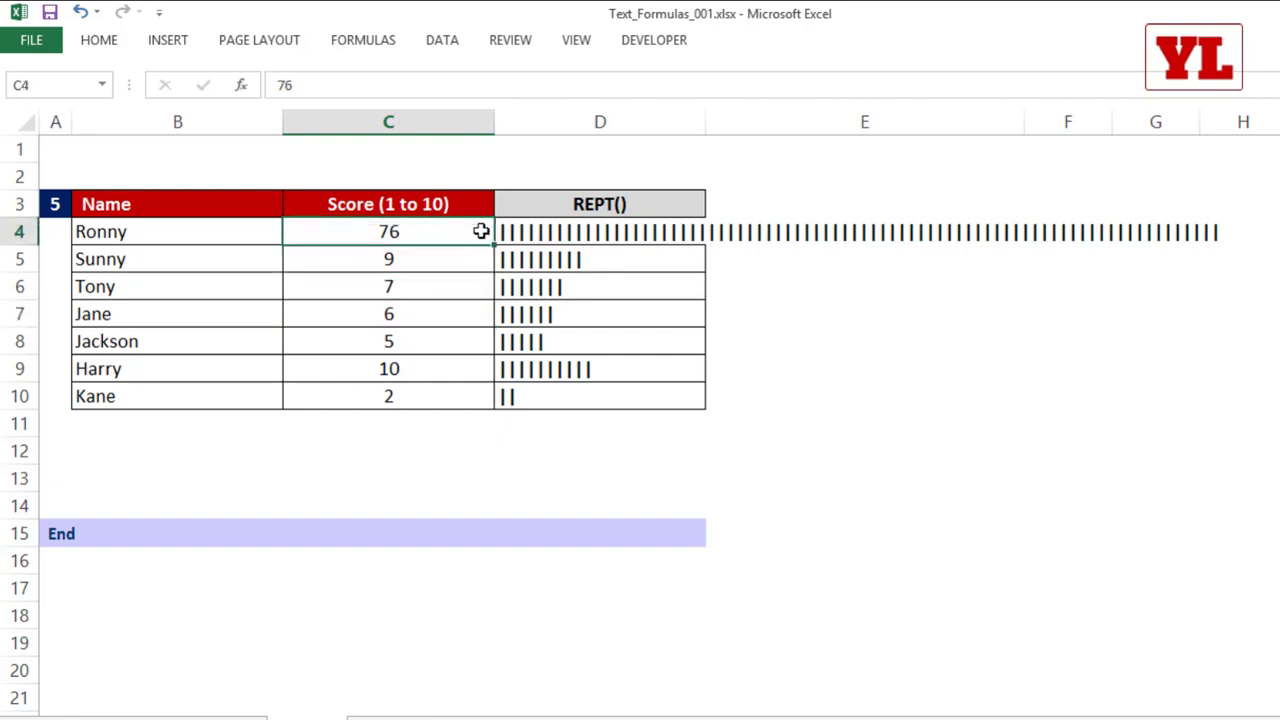
key("ctrl+z")
left_click(584, 308)
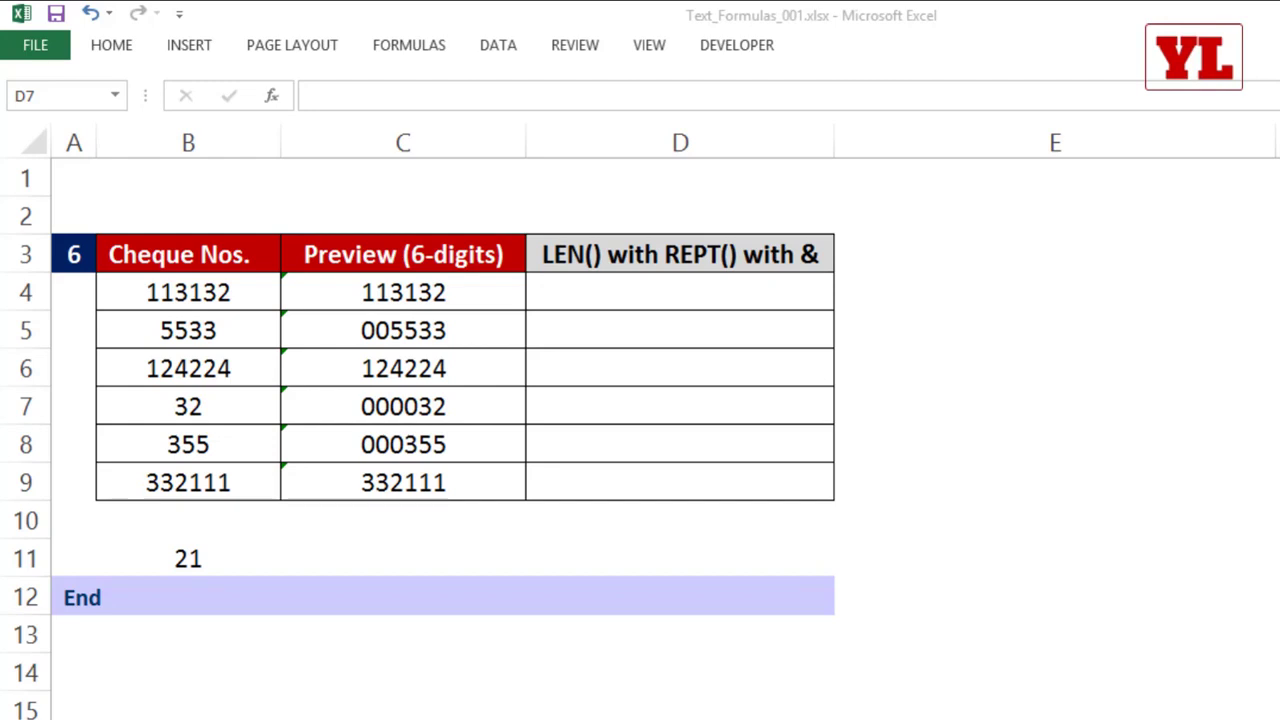
Step: Try to enter the cheque number 000021 with its leading zeros in B11, below the cheque numbers table
left_click(199, 332)
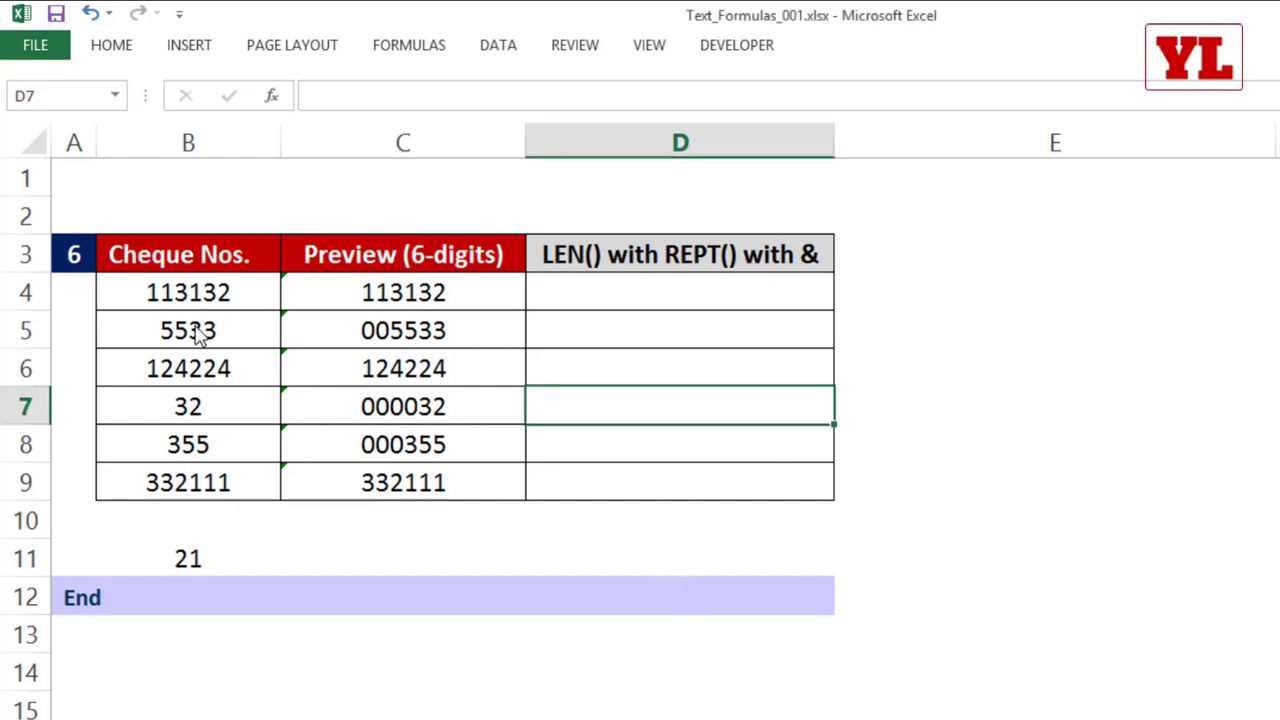
left_click_drag(229, 291, 218, 481)
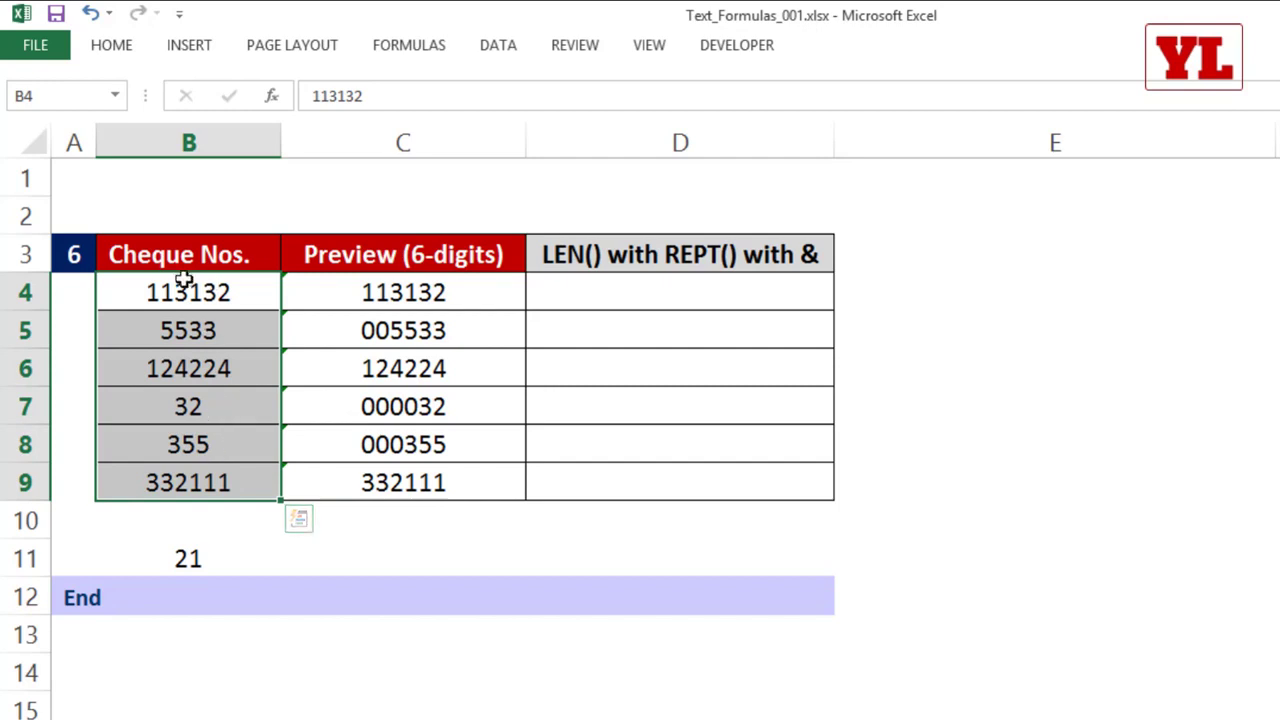
left_click(222, 558)
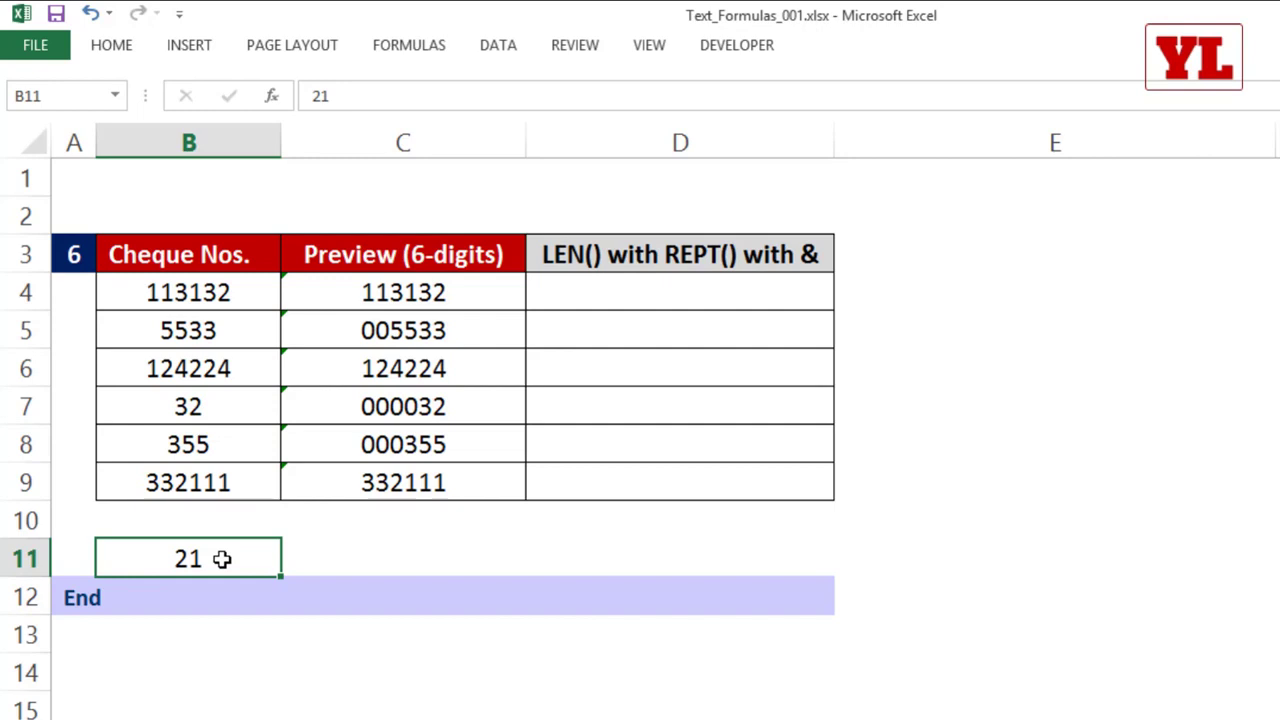
type("0000")
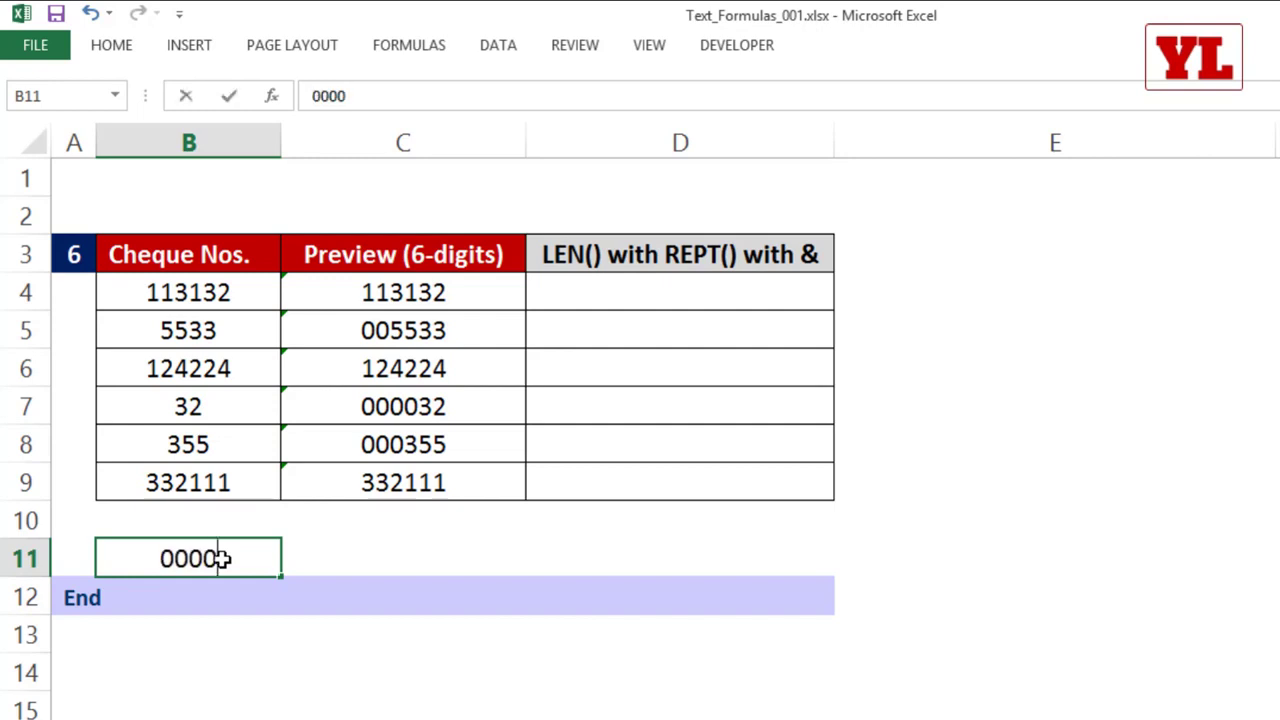
type("21")
key("Return")
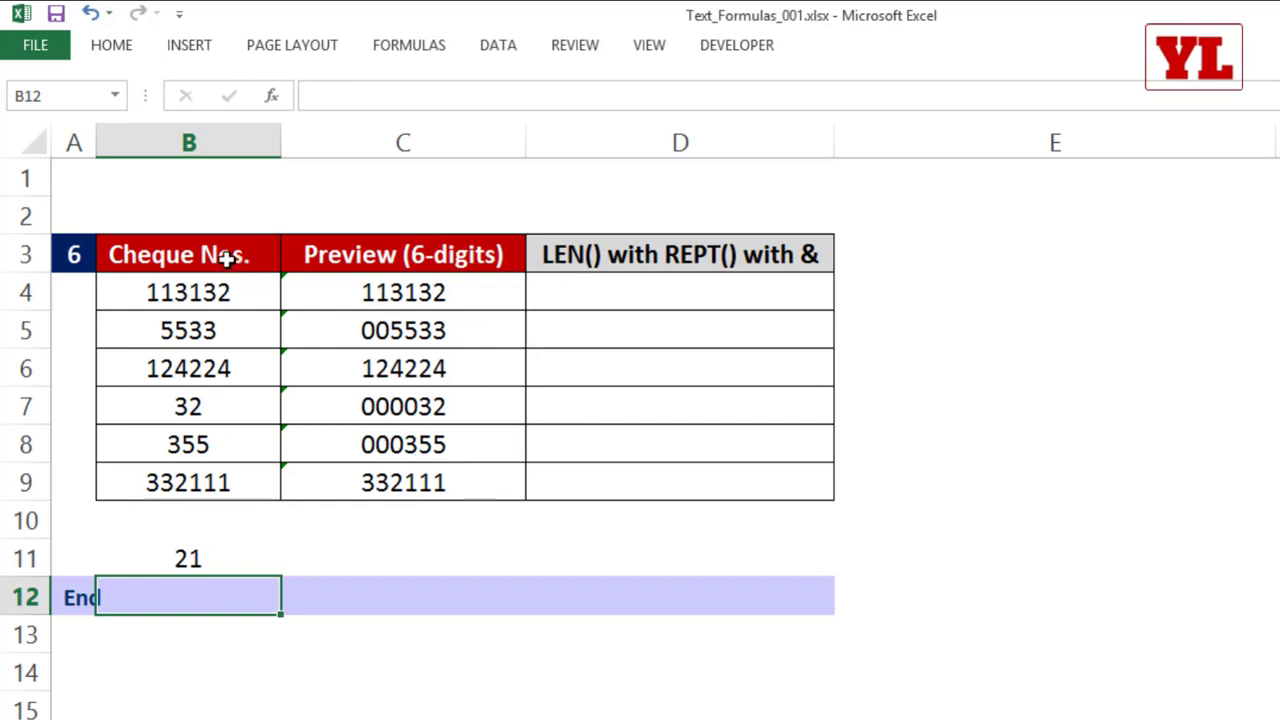
Step: Test storing a cheque number as text by entering '000032 in D7, and clear that cell again
left_click_drag(218, 290, 224, 474)
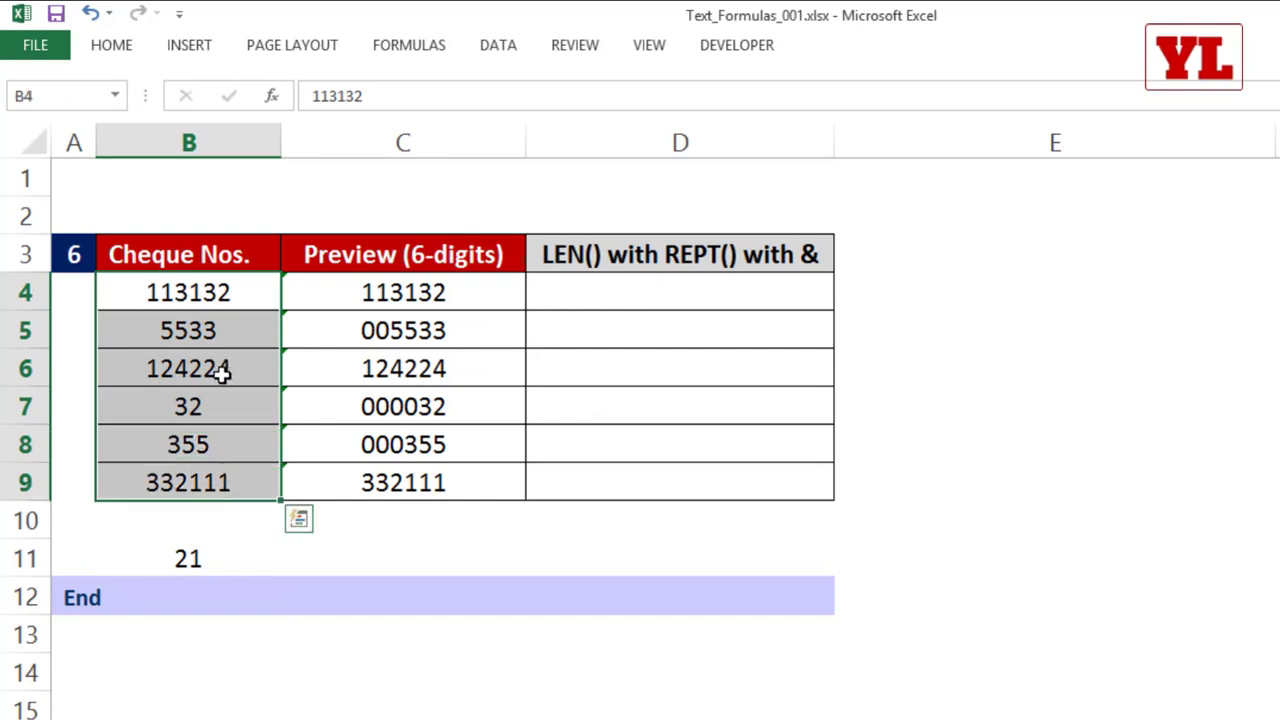
left_click(587, 409)
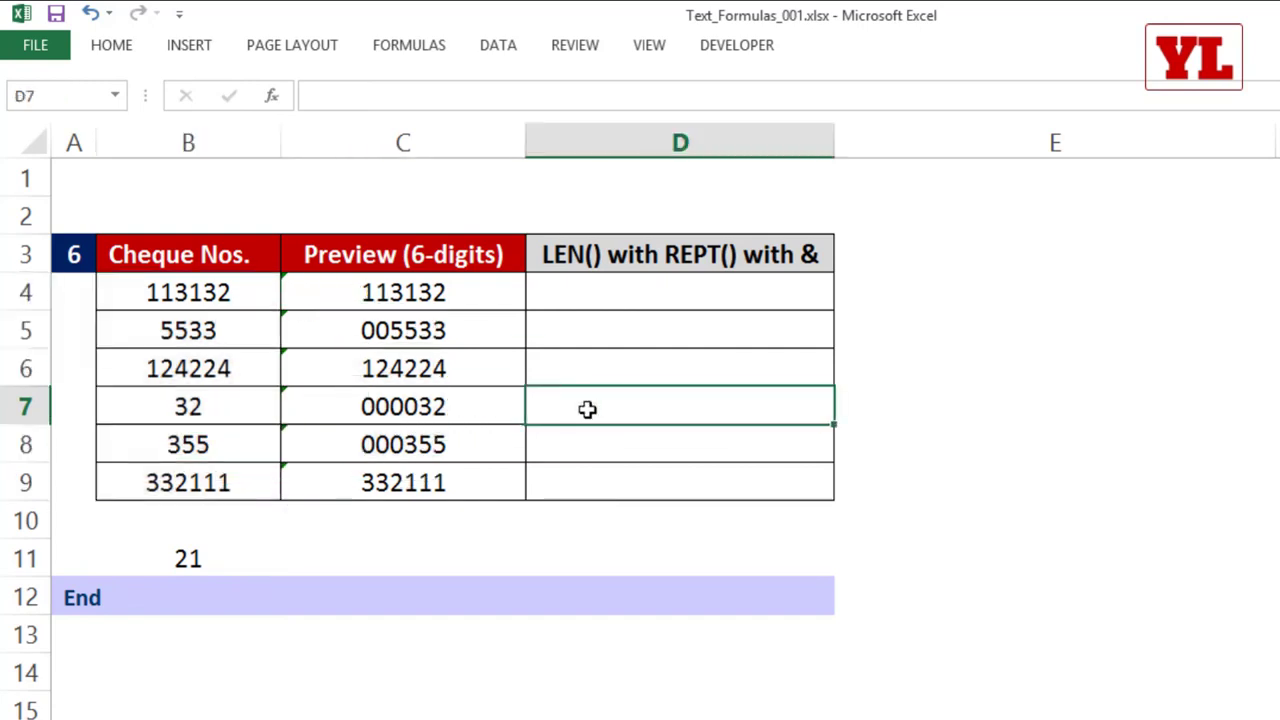
type("'00")
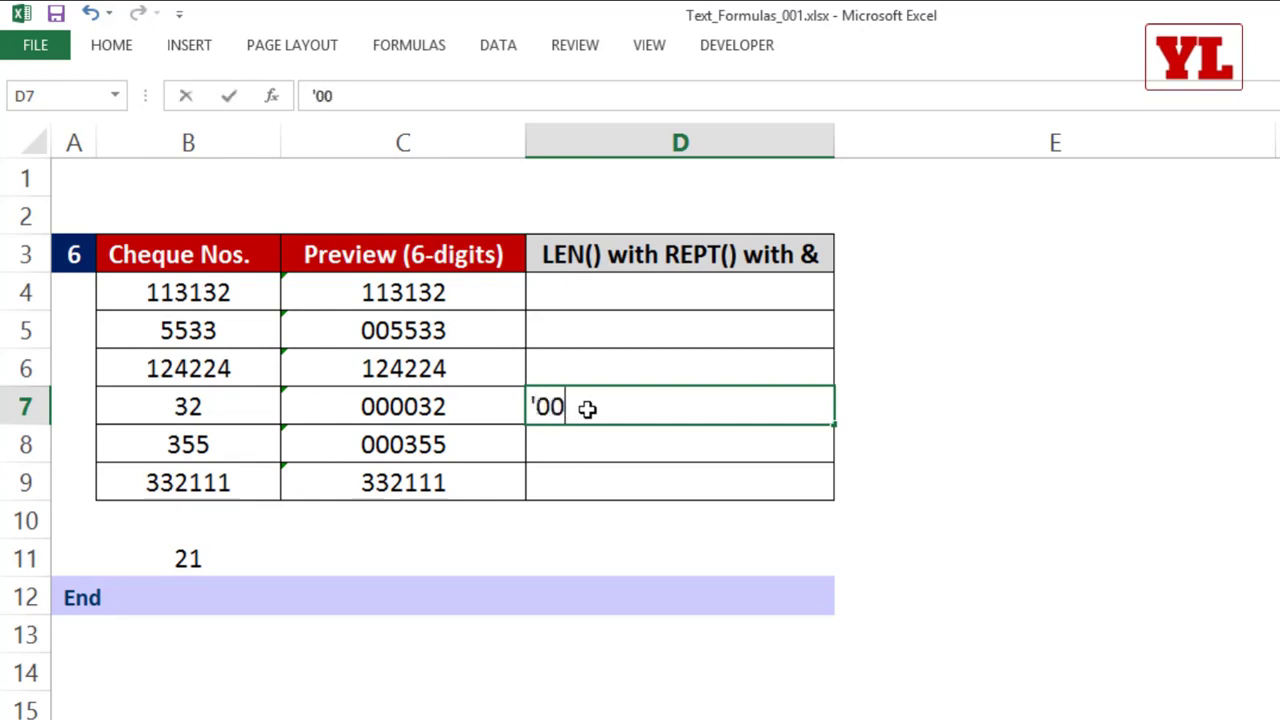
type("0032")
key("Return")
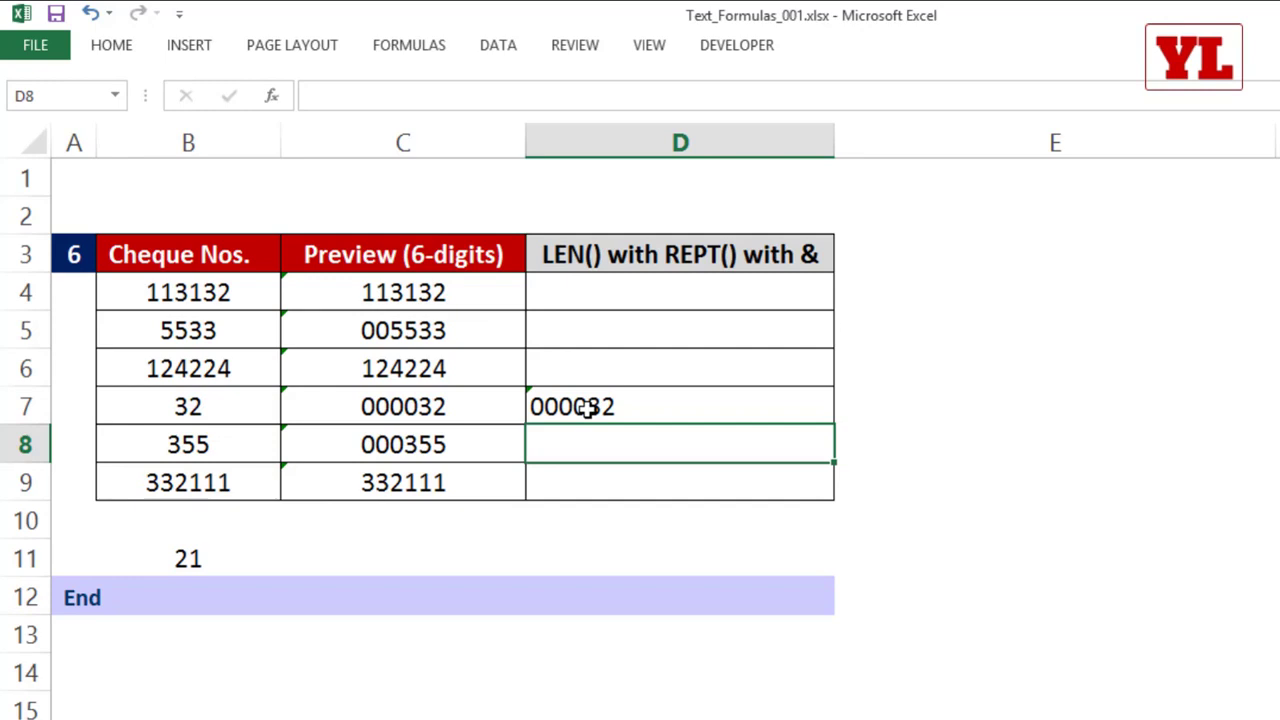
left_click(587, 408)
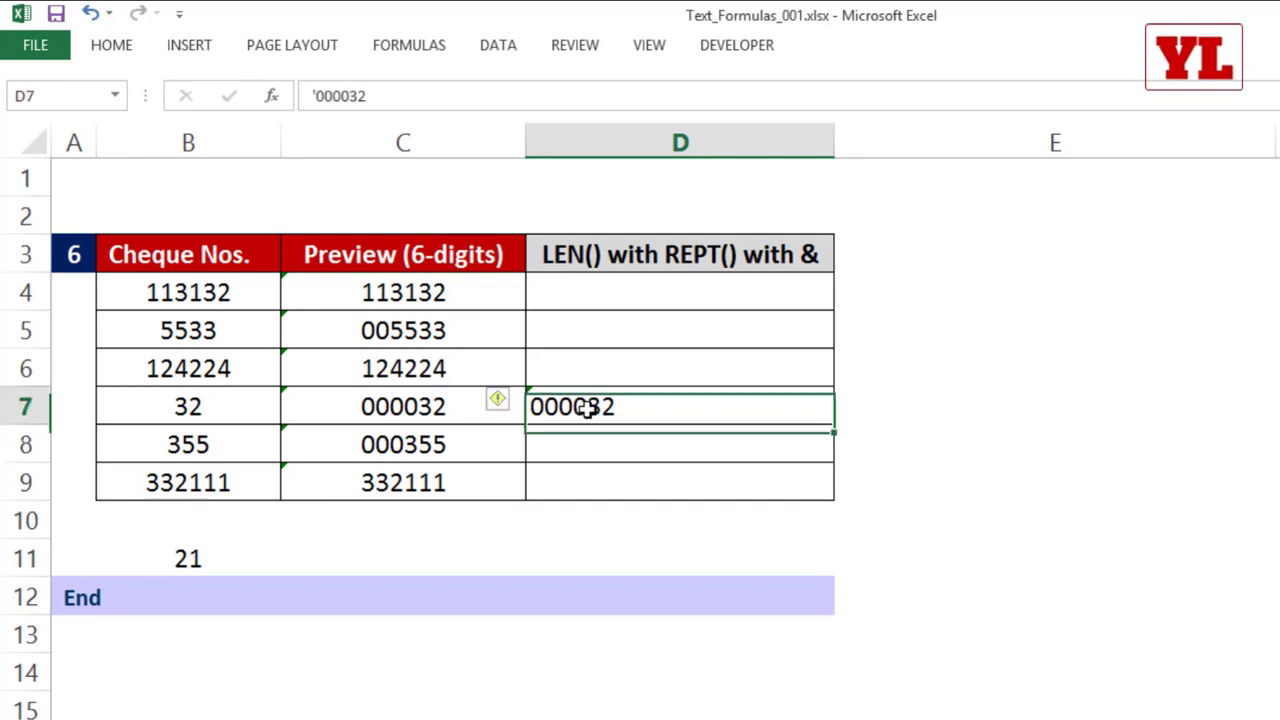
key("Delete")
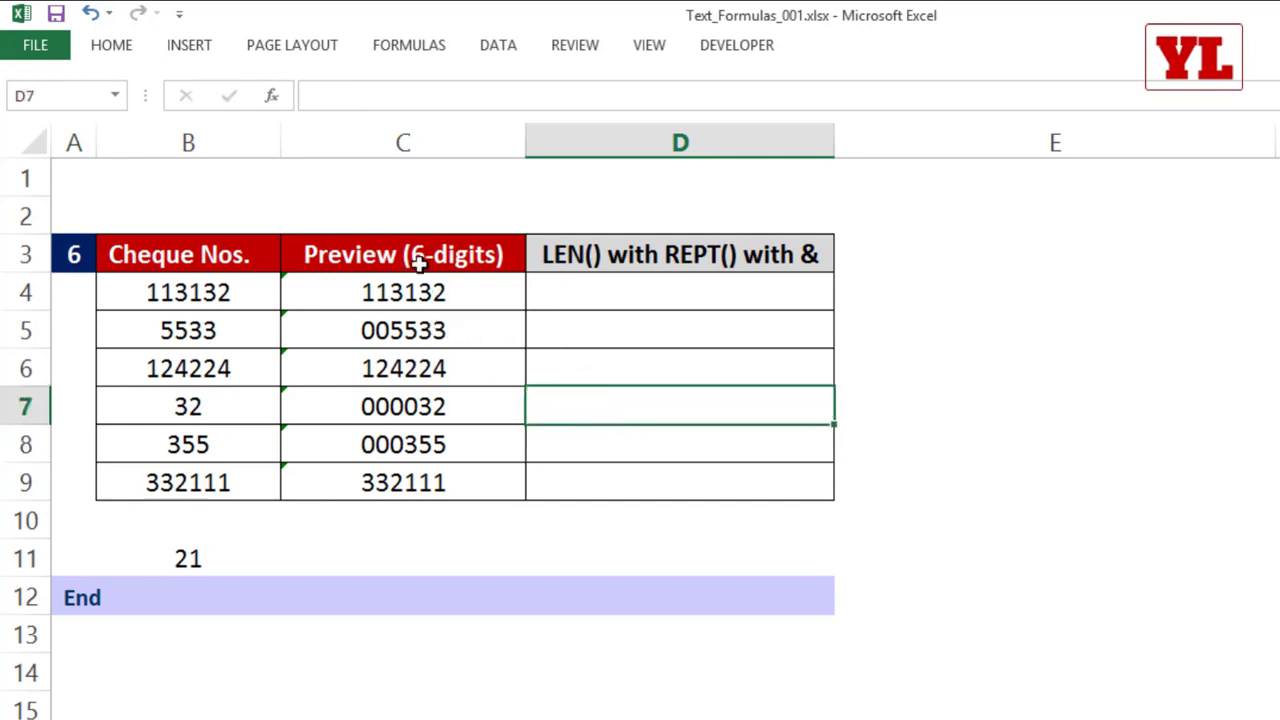
left_click(628, 300)
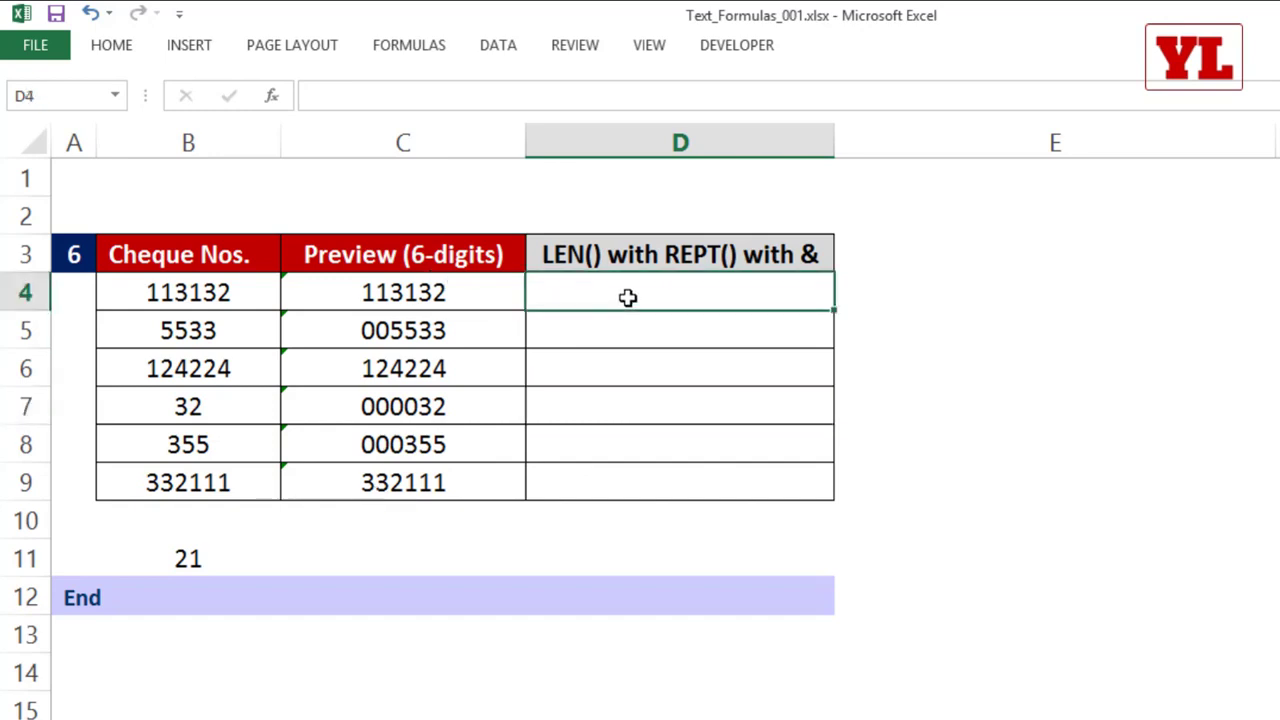
left_click(172, 300)
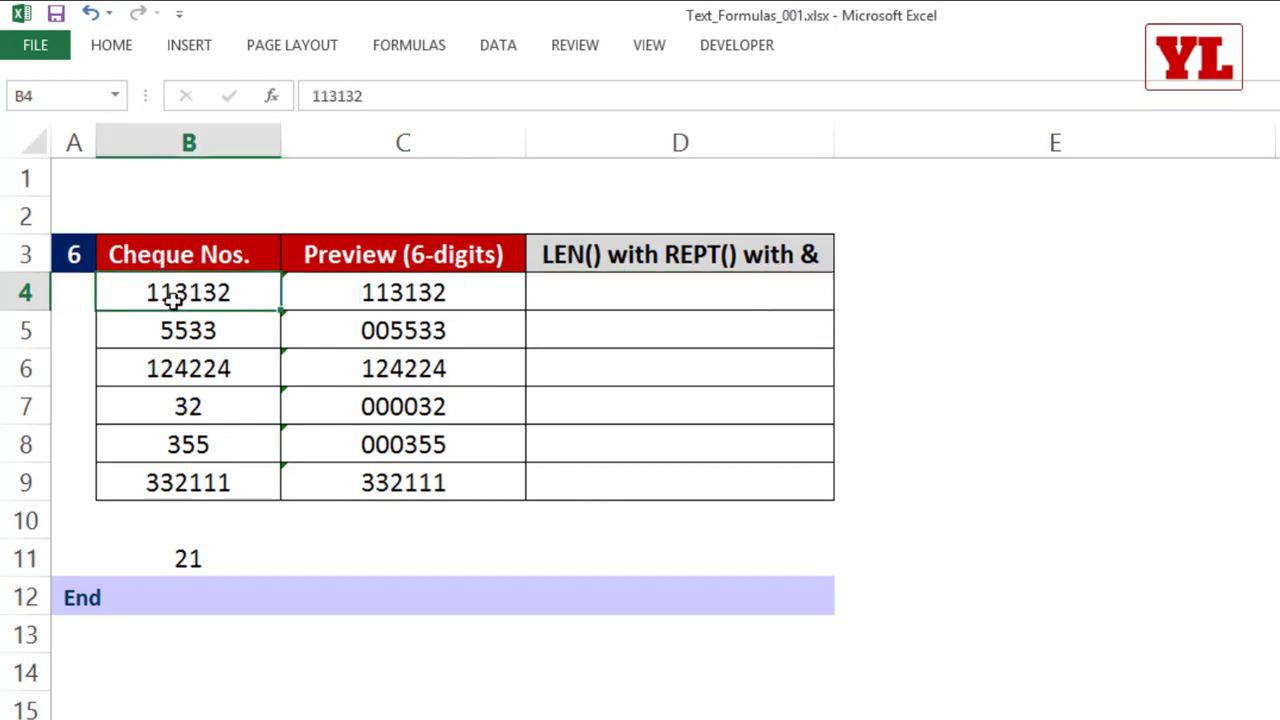
key("ctrl+c")
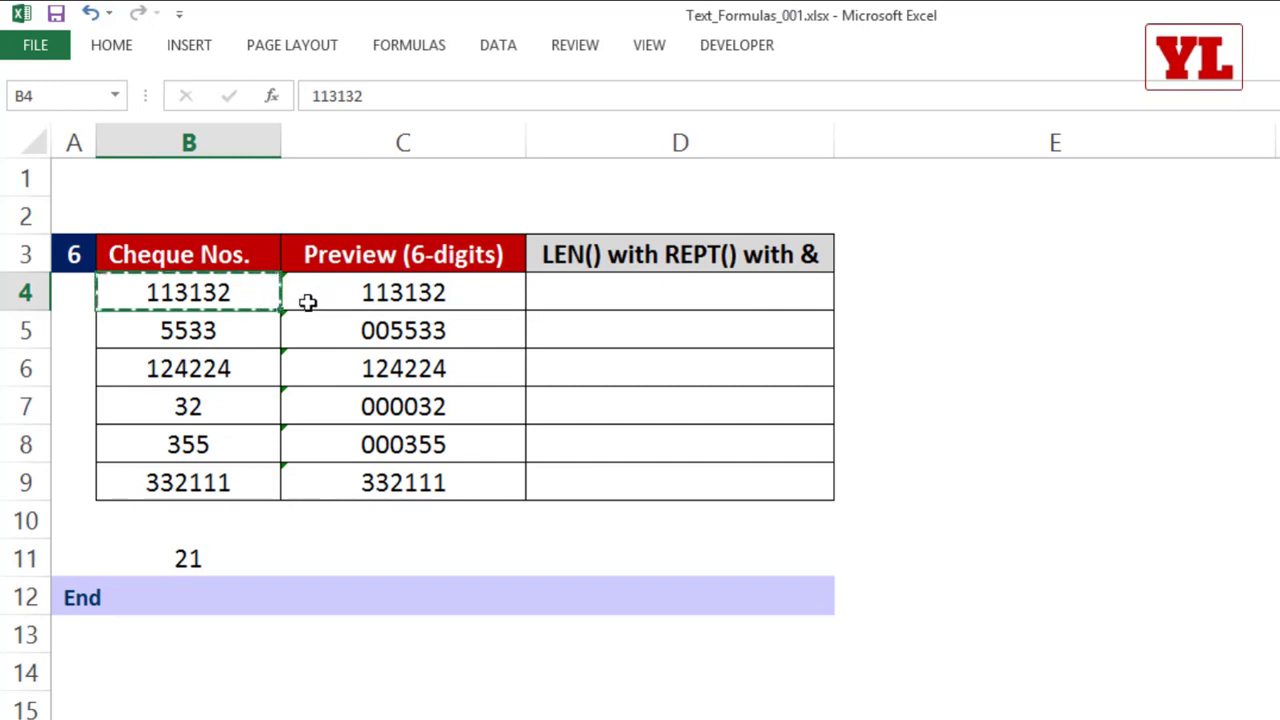
left_click(197, 330)
key("ctrl+c")
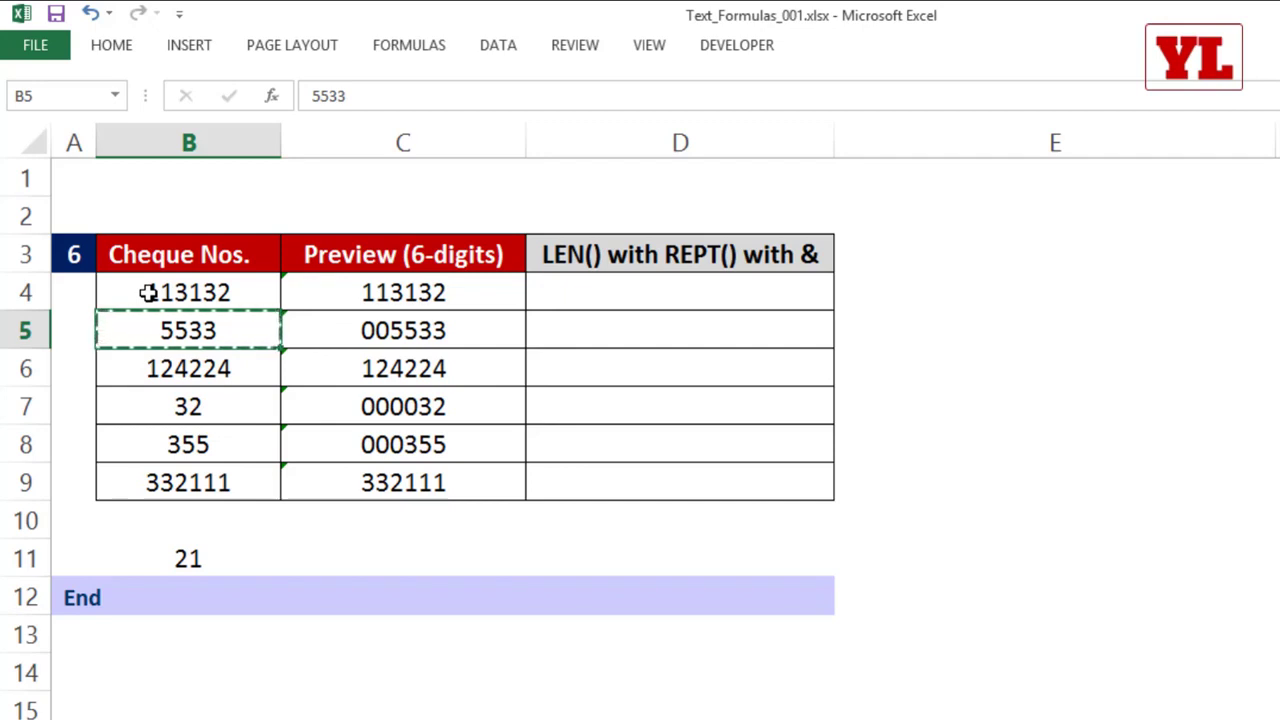
Step: Enter =LEN(B4) in D4 and fill it down to D9 to count the digits of each cheque number
left_click(596, 297)
type("=")
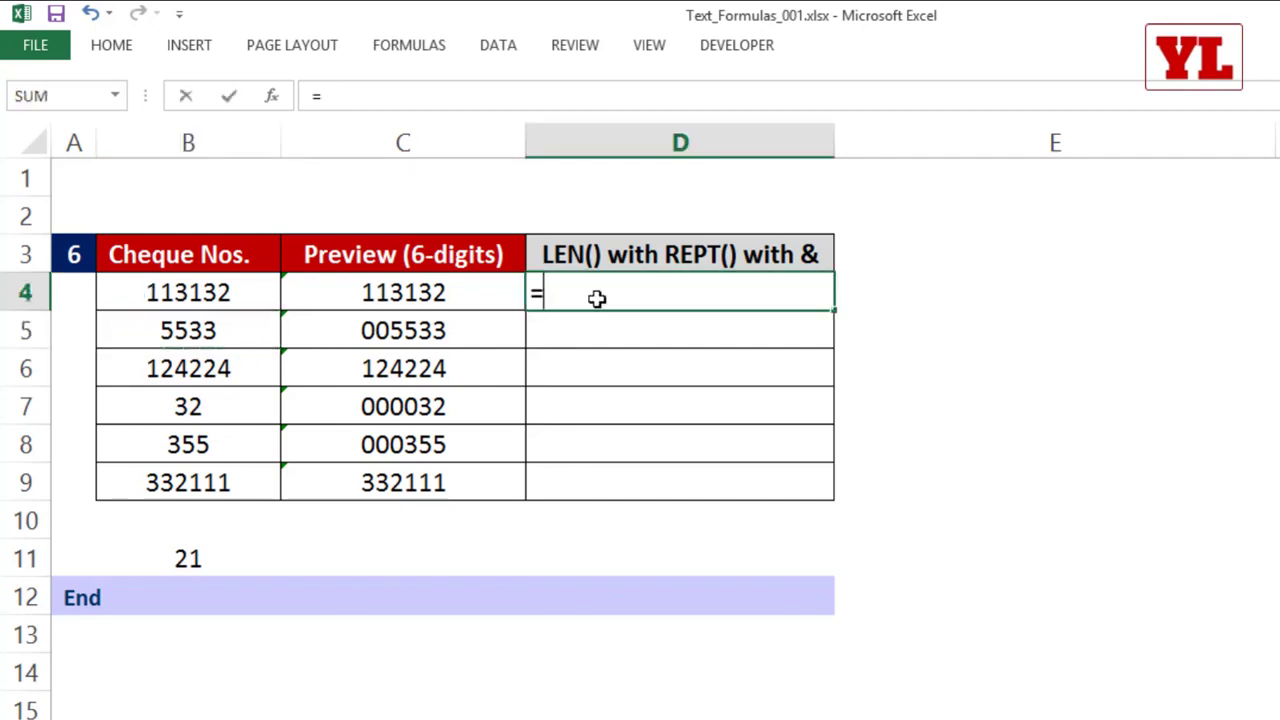
type("LEN(")
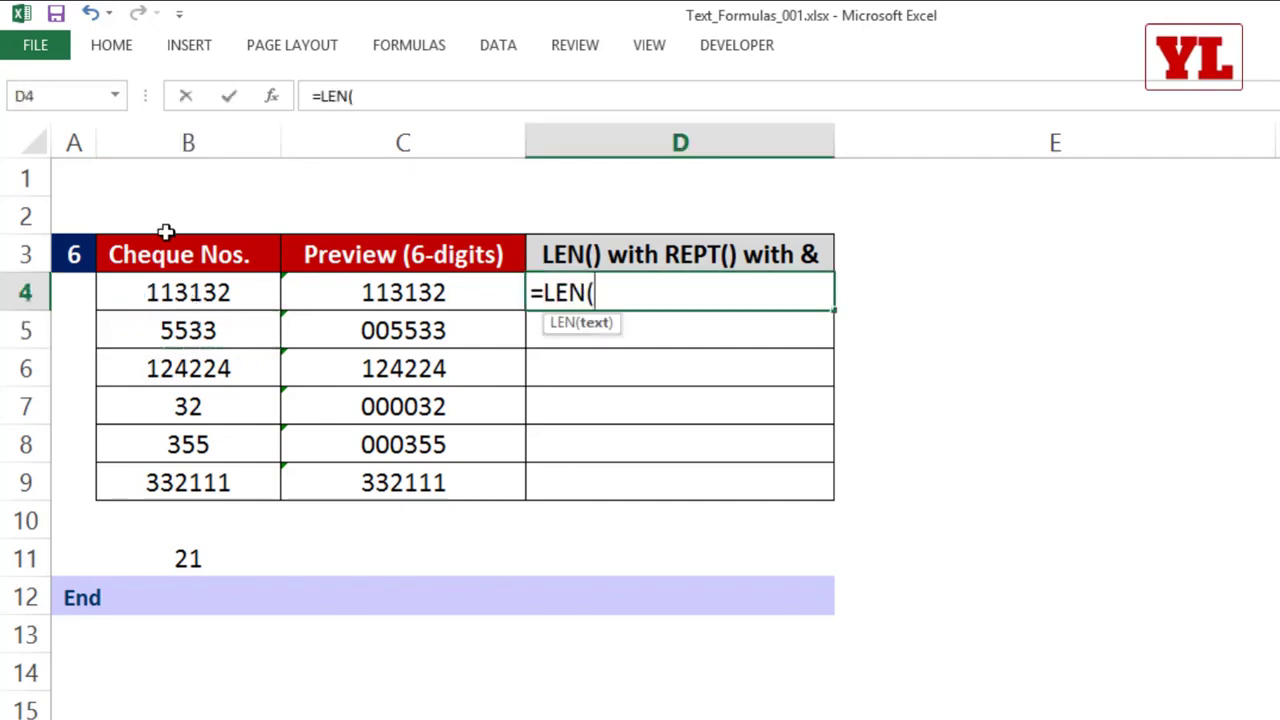
left_click(183, 290)
type(")")
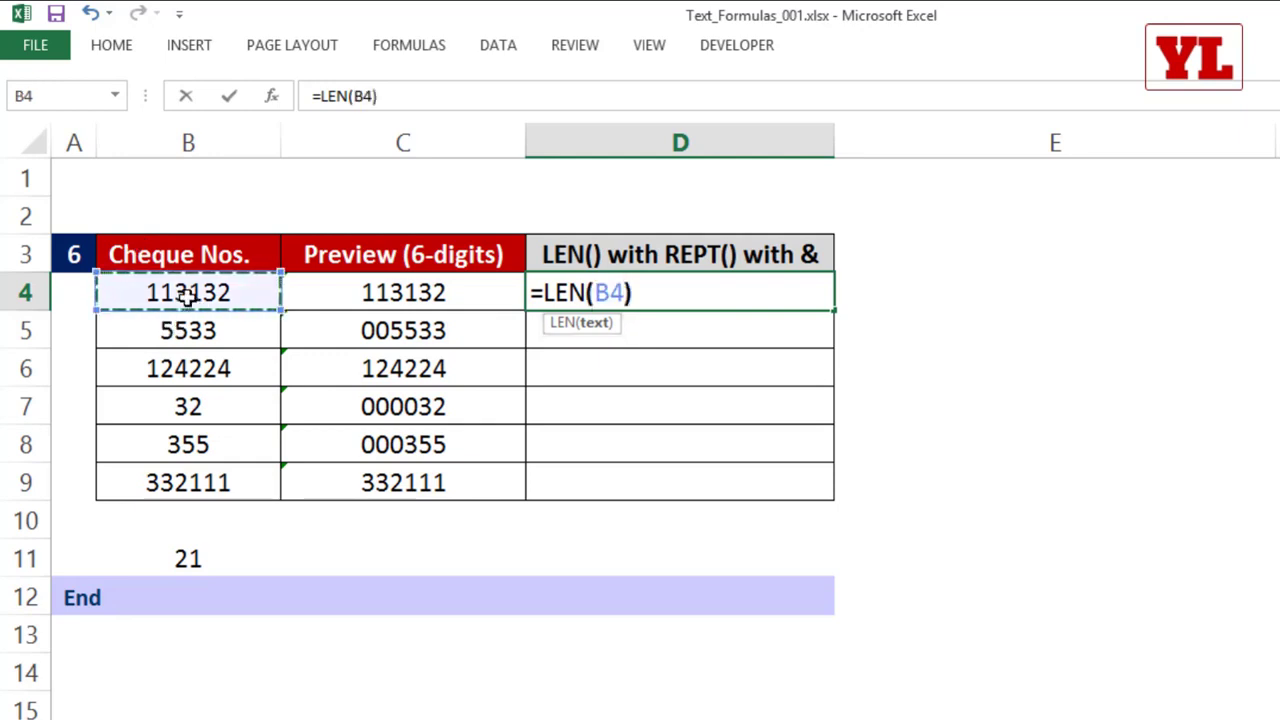
key("Return")
left_click(818, 288)
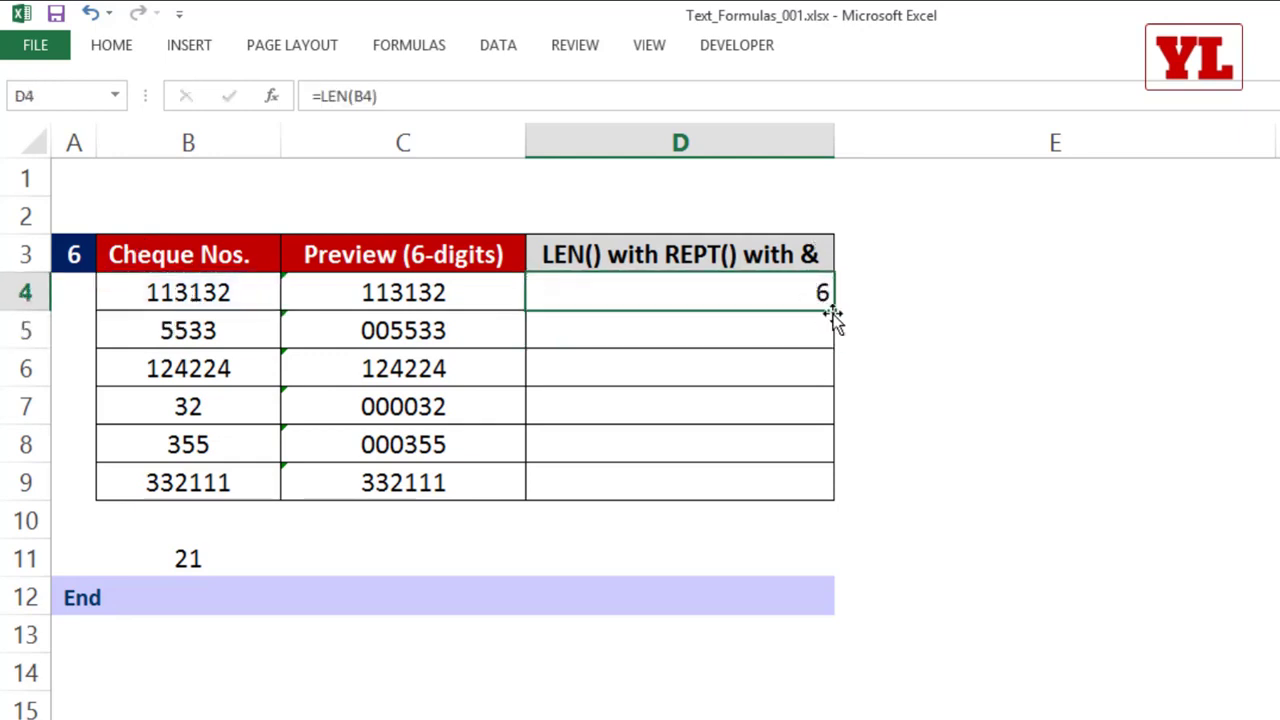
double_click(833, 311)
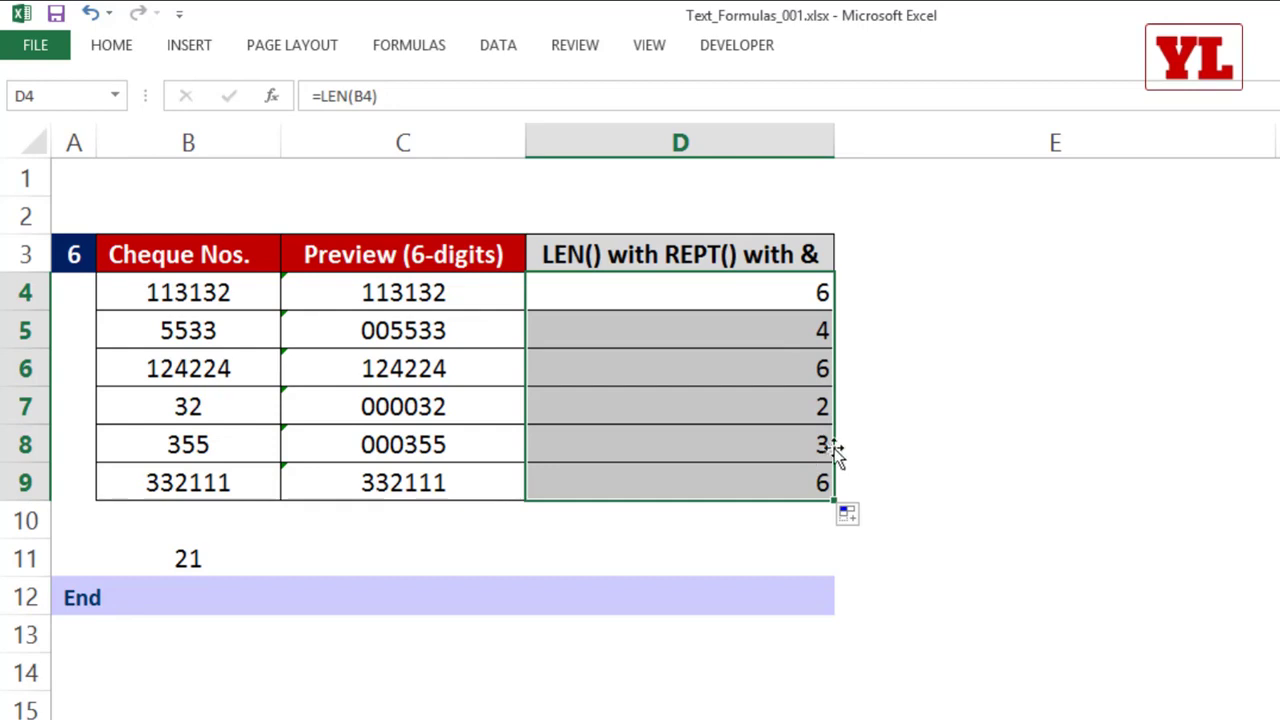
Step: Change the formula in D4 to =6-LEN(B4) and fill it down to D9 to get the missing digits
double_click(777, 291)
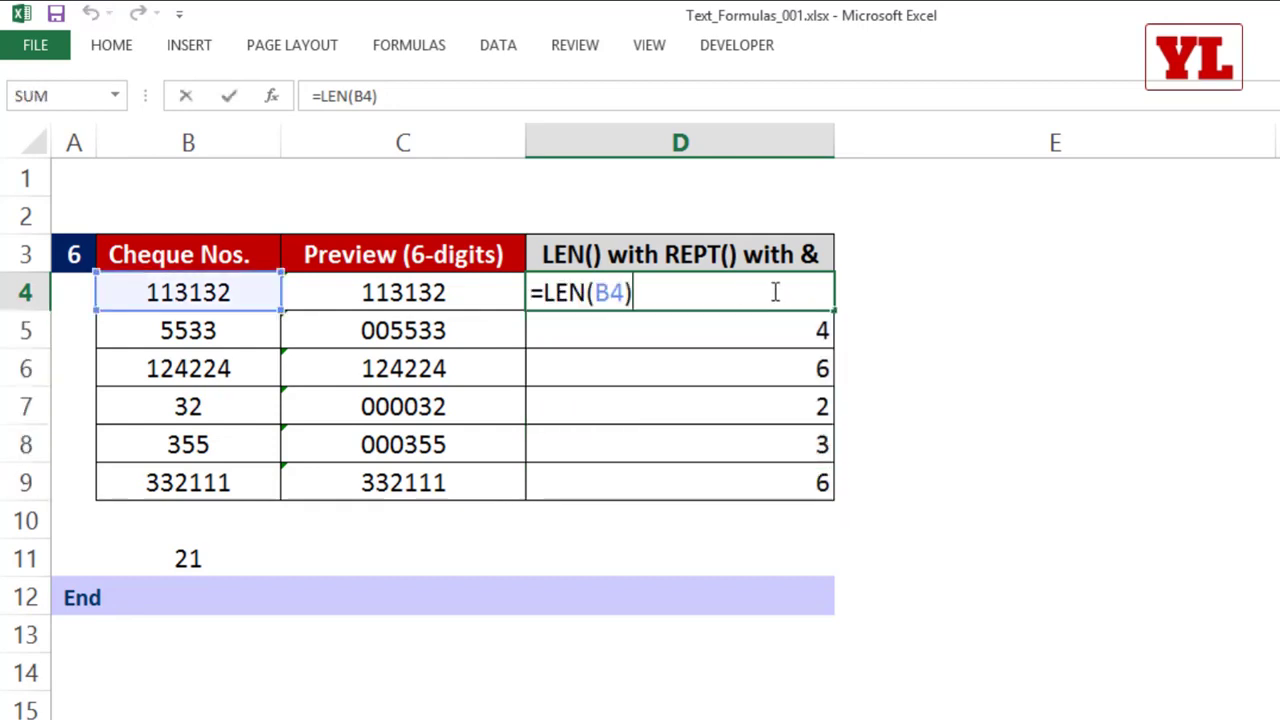
left_click(549, 292)
type("6-")
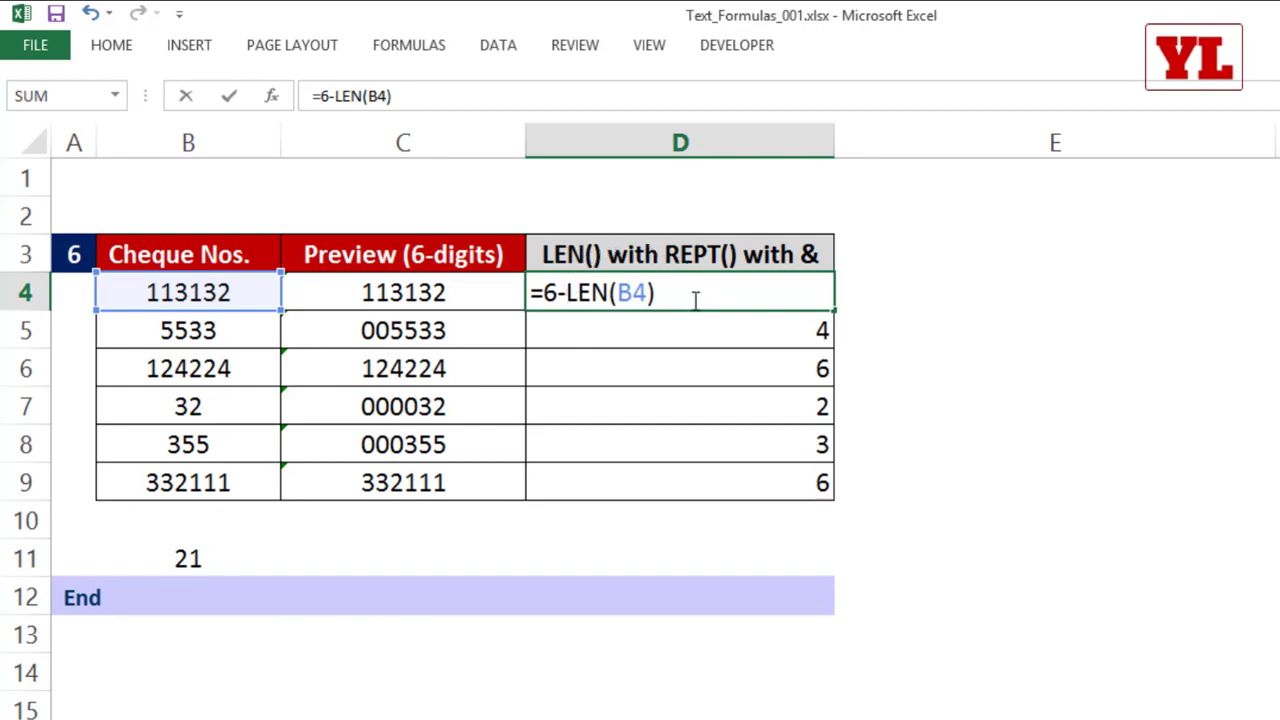
key("Return")
left_click(780, 294)
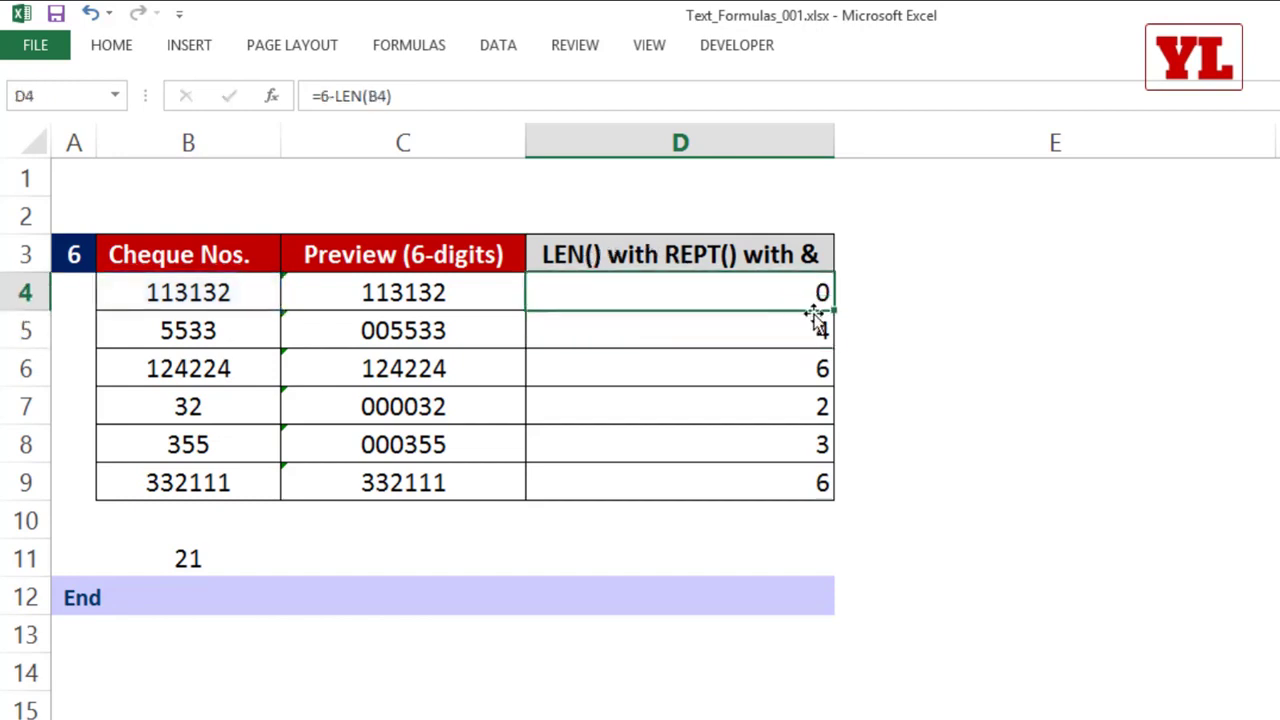
double_click(836, 311)
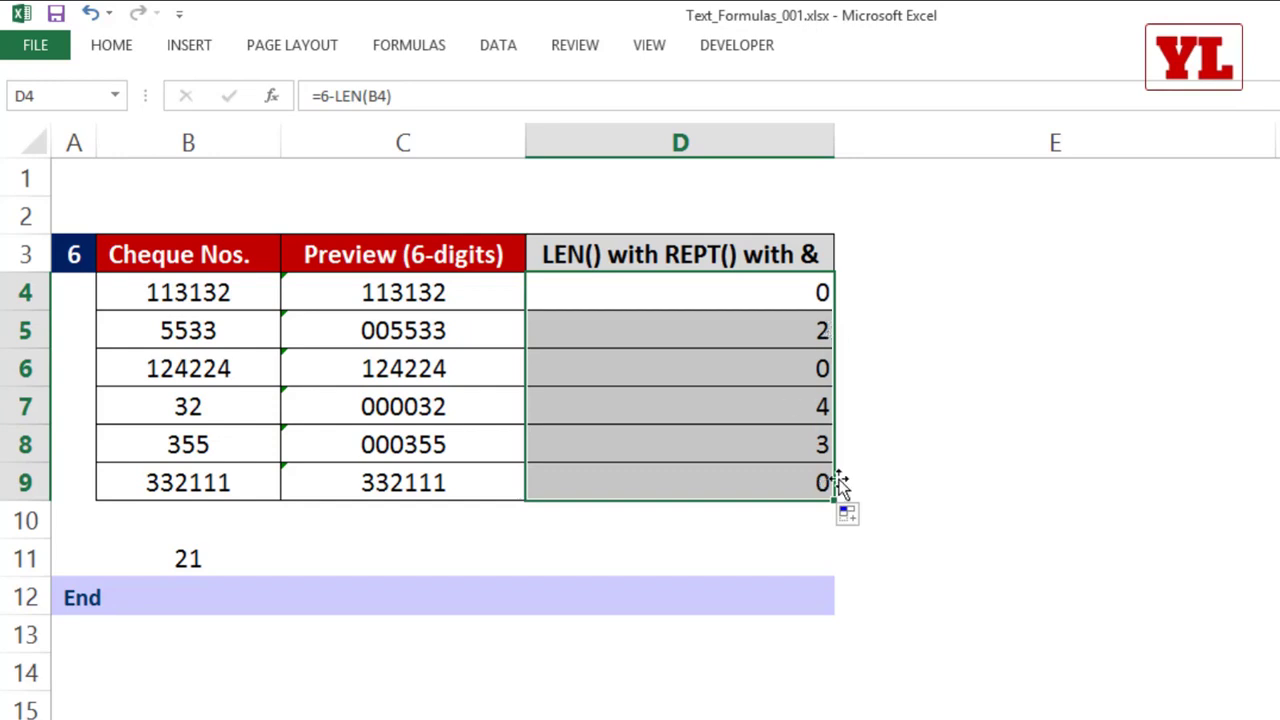
left_click(787, 451)
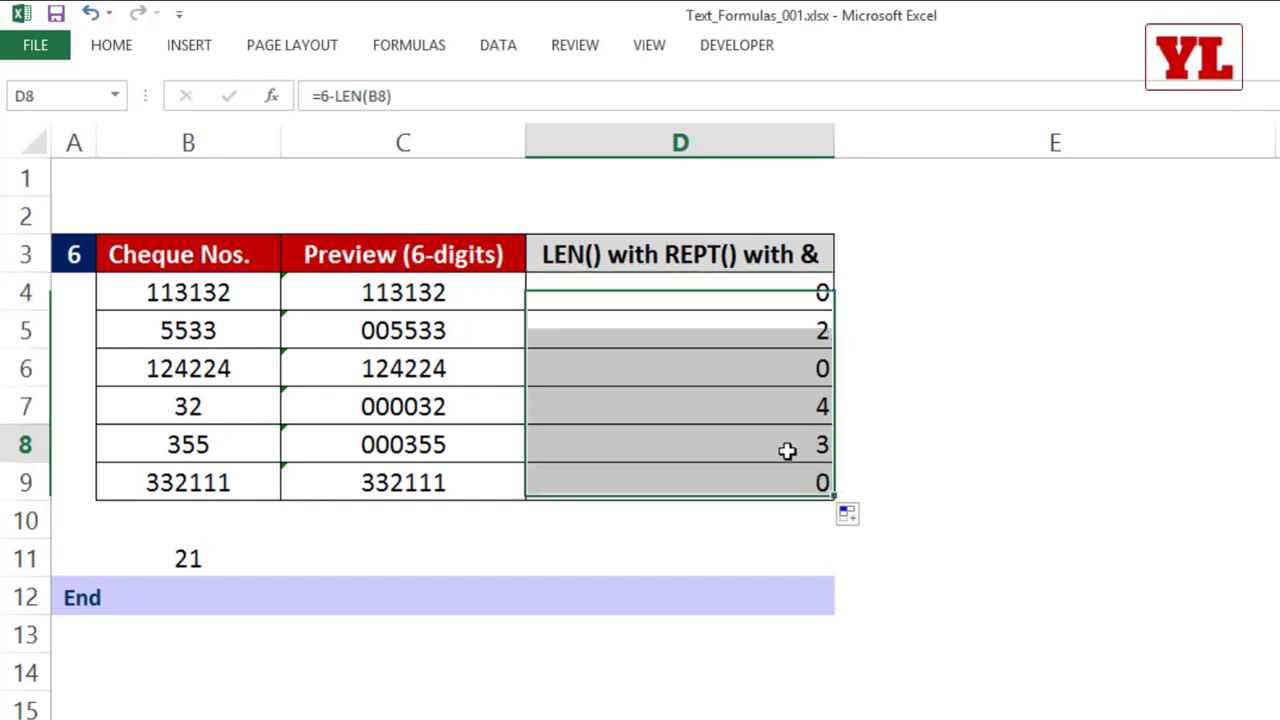
left_click(200, 457)
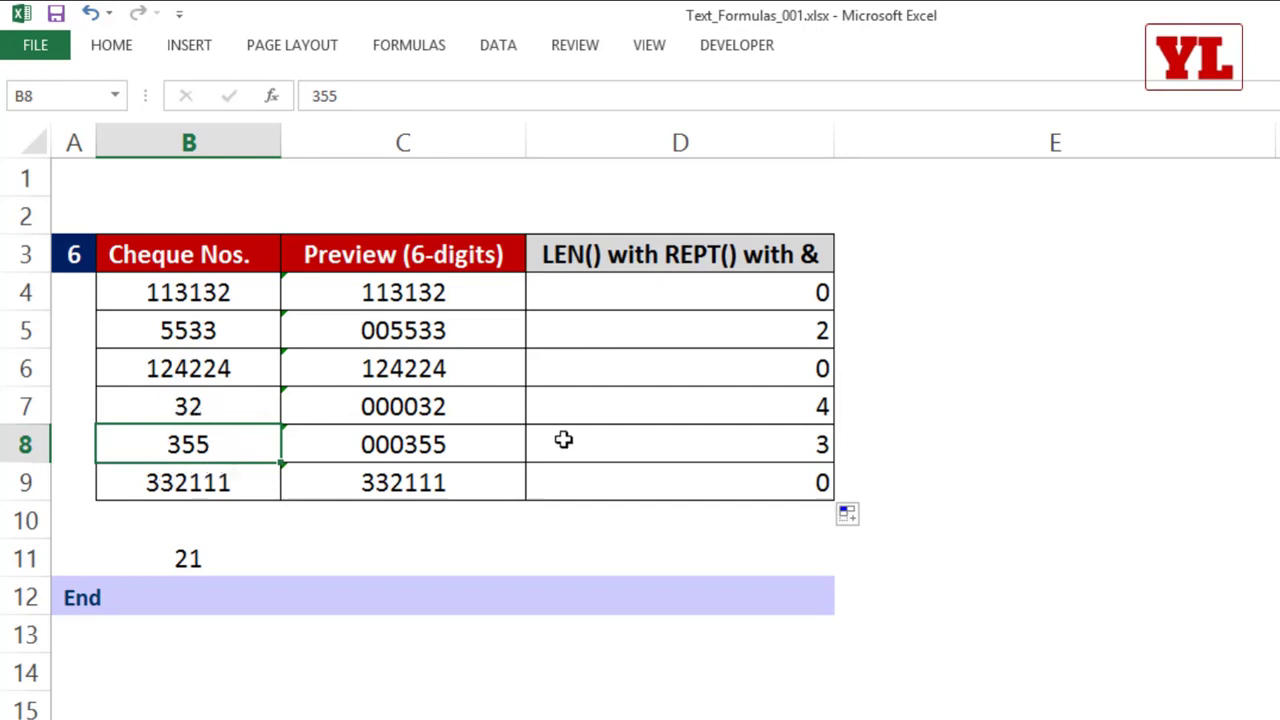
Step: Remove the expression 6-LEN(B4) from the formula in D4, leaving only the equals sign
left_click(712, 296)
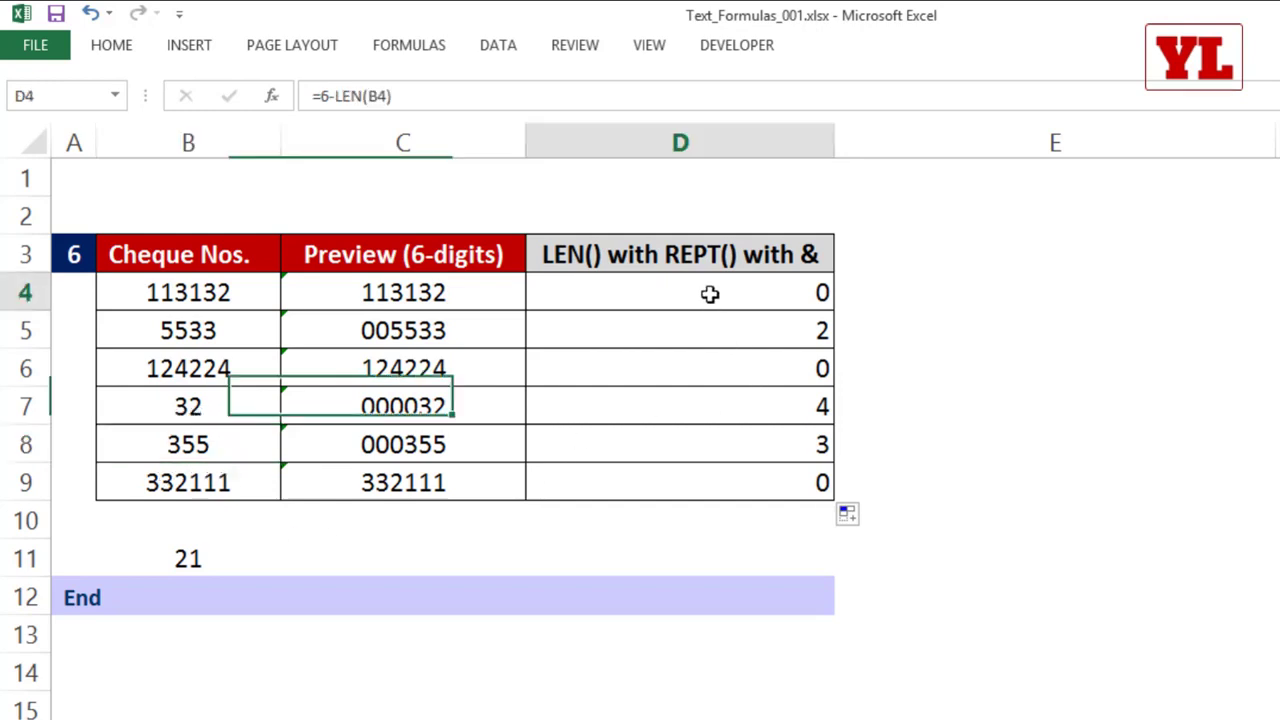
double_click(710, 292)
left_click_drag(546, 298, 734, 291)
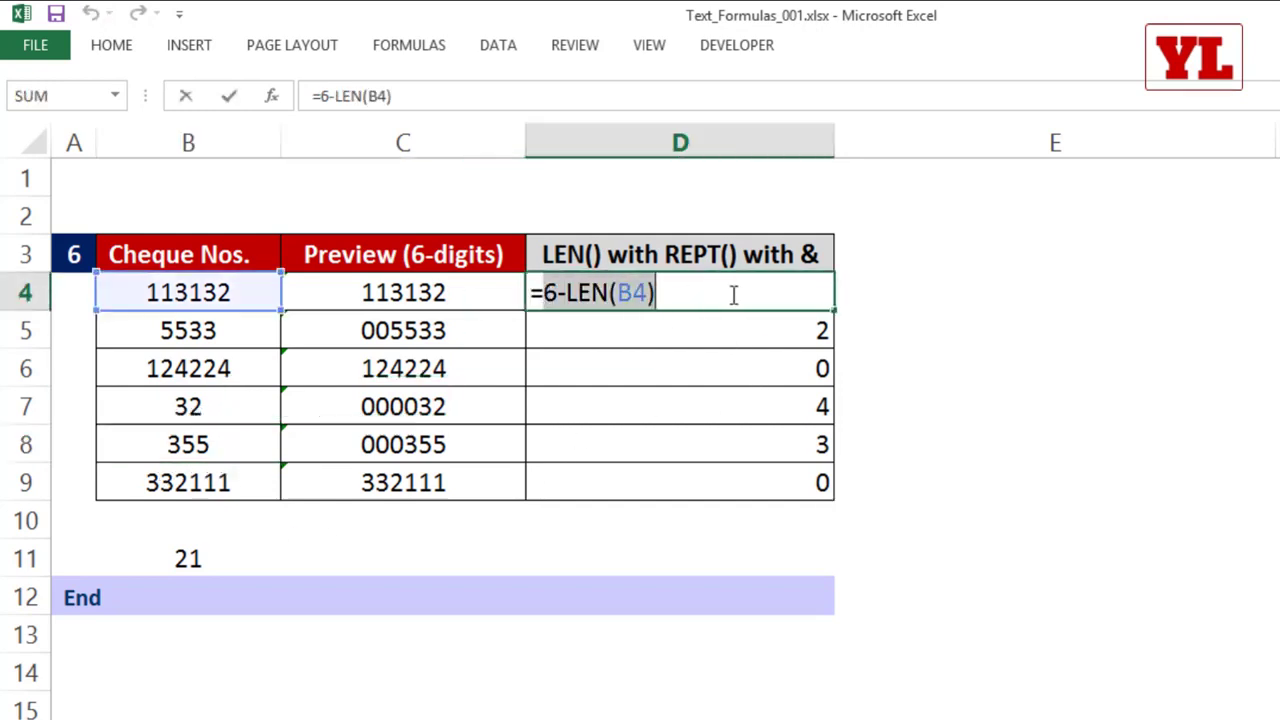
left_click(546, 293)
left_click_drag(546, 293, 699, 287)
key("BackSpace")
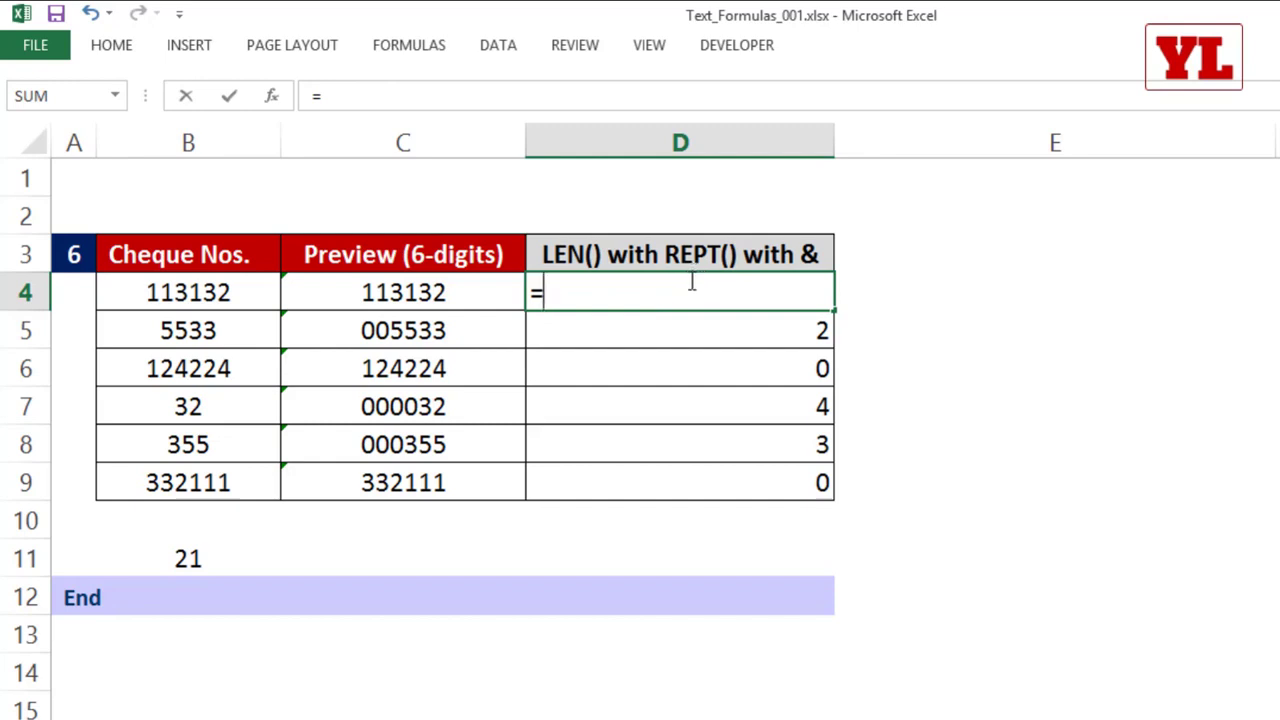
Step: Build the formula =REPT("0",6-LEN(B4)) in D4 to repeat a zero for each missing digit
type("REPT(")
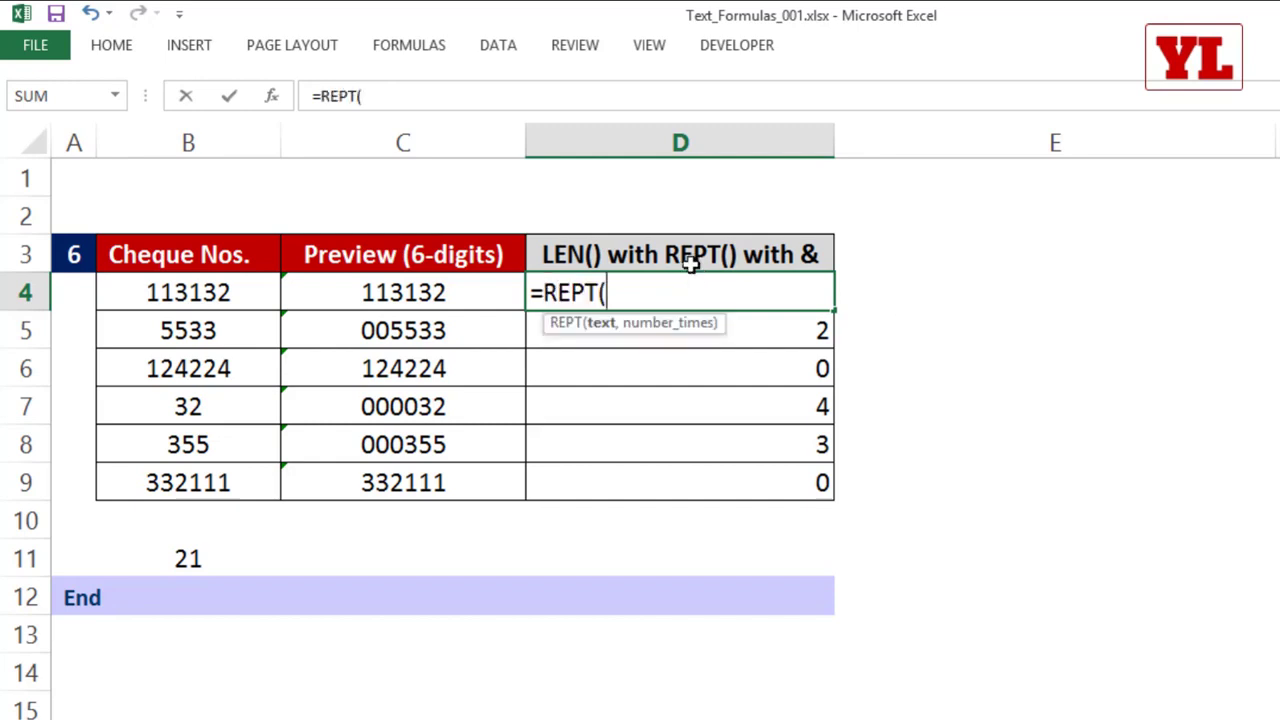
type("\"0\"")
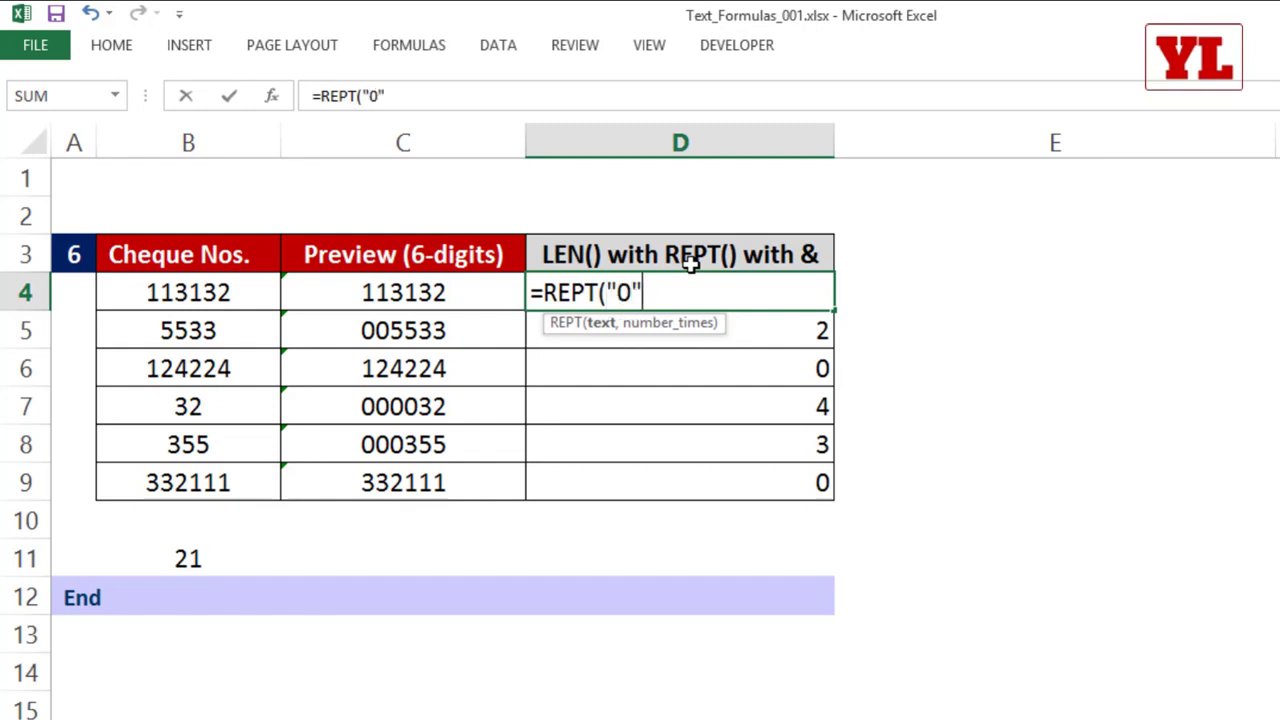
type(",")
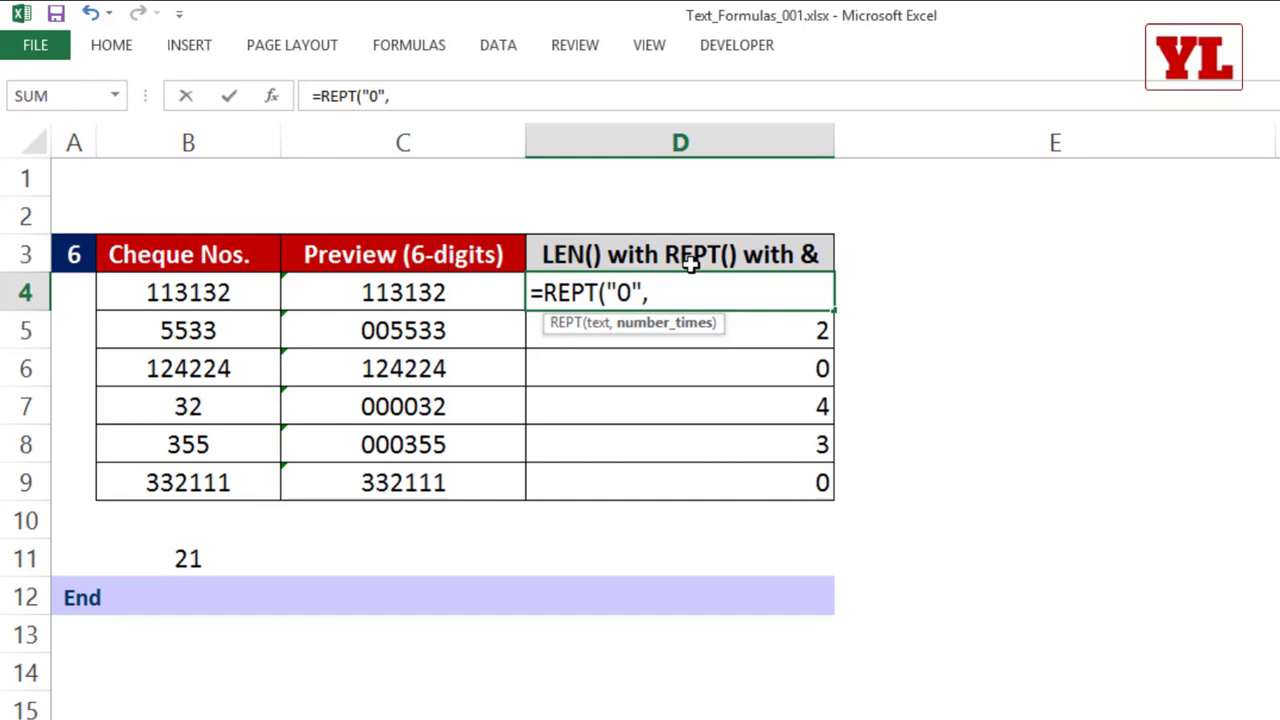
type("5")
key("BackSpace")
type("0")
key("BackSpace")
type("6-LEN(B4)")
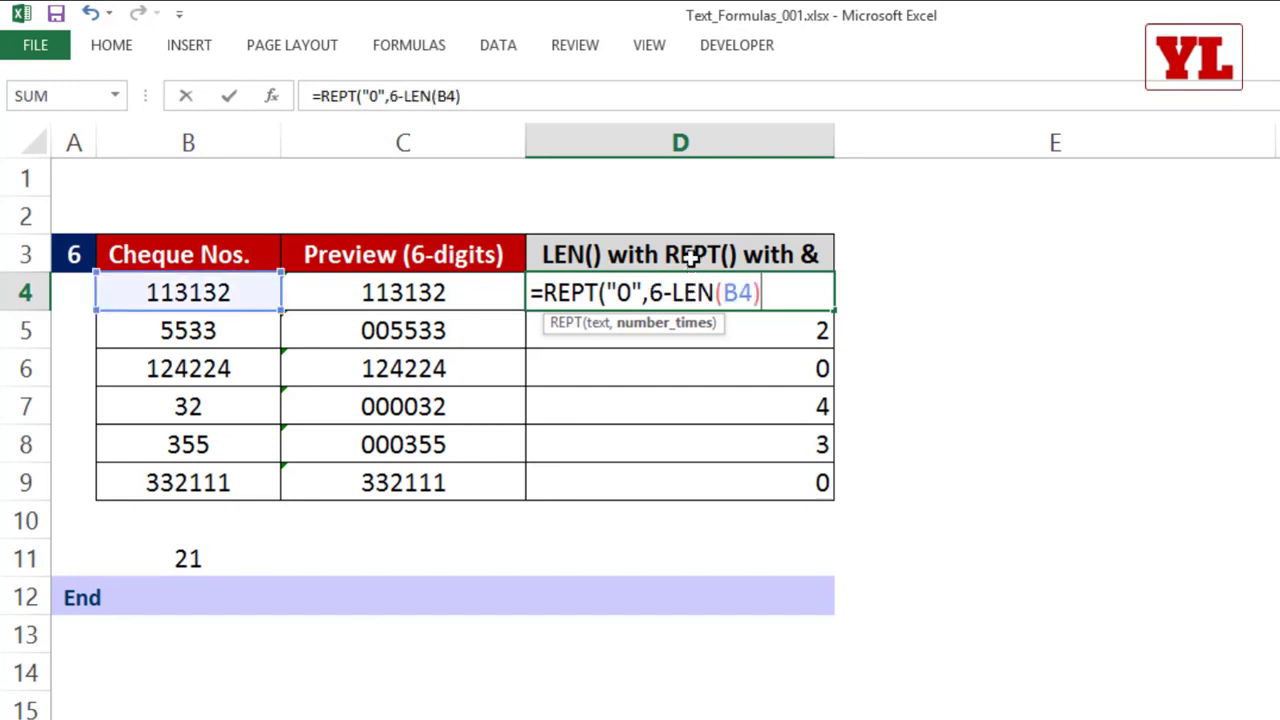
type(")")
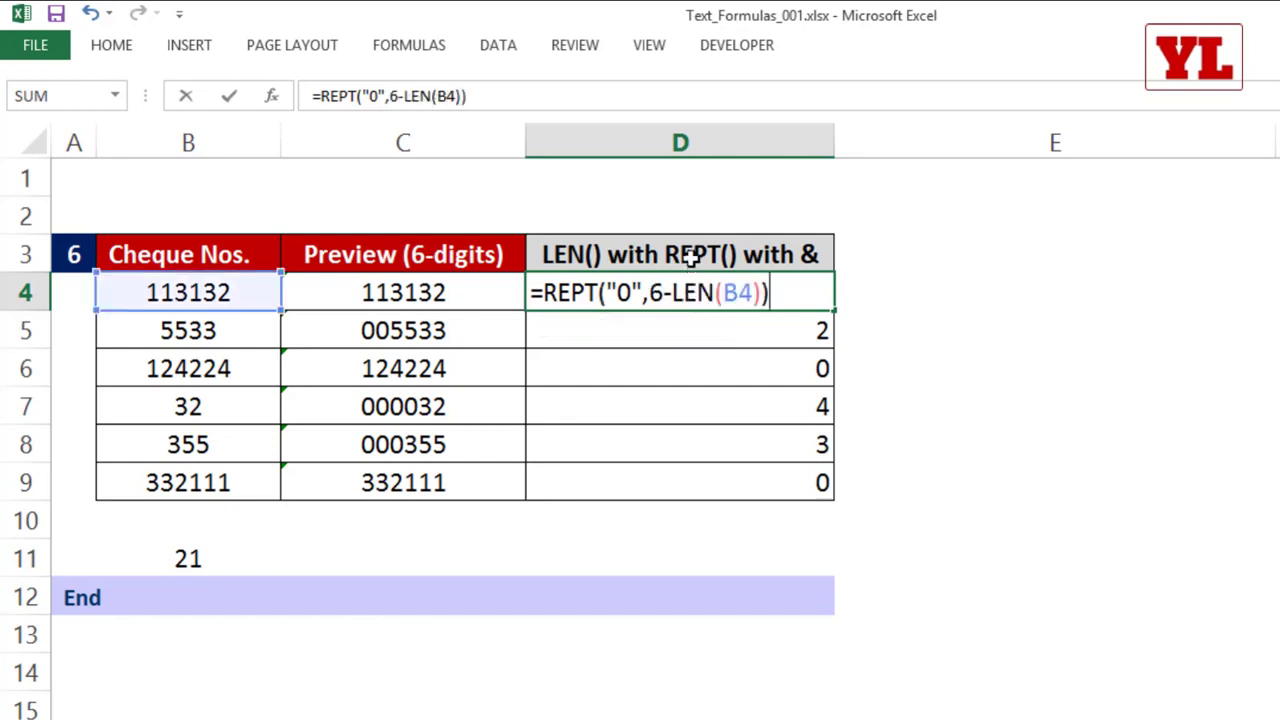
key("Return")
left_click(808, 286)
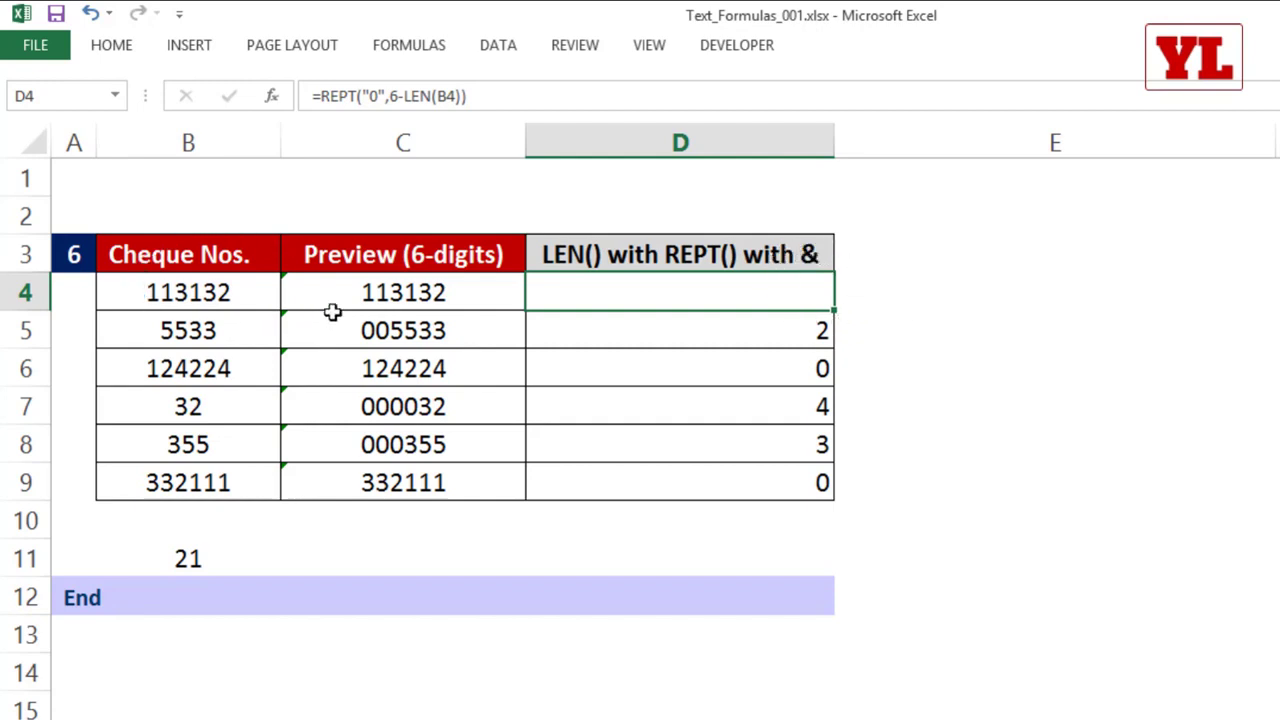
Step: Fill the REPT formula down to D9, extend it in D4 to =REPT("0",6-LEN(B4))&B4 and fill that down to D9
double_click(833, 310)
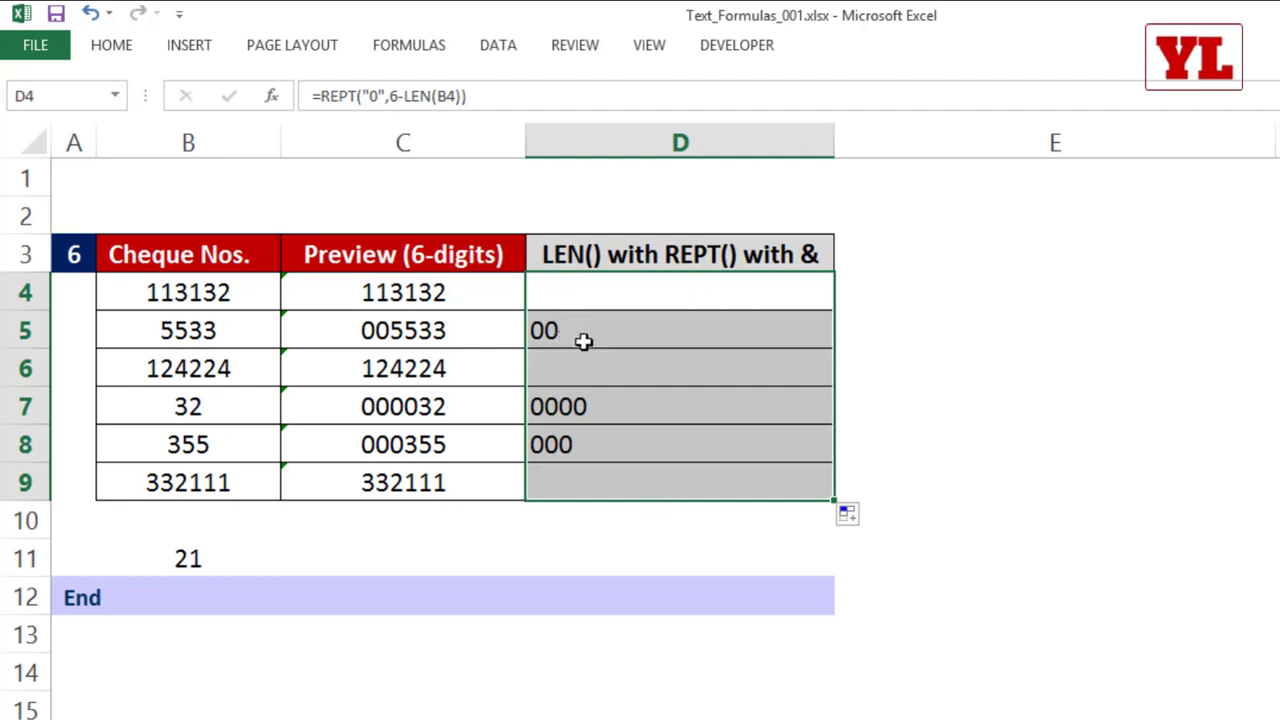
left_click(678, 294)
double_click(777, 292)
left_click_drag(777, 292, 557, 294)
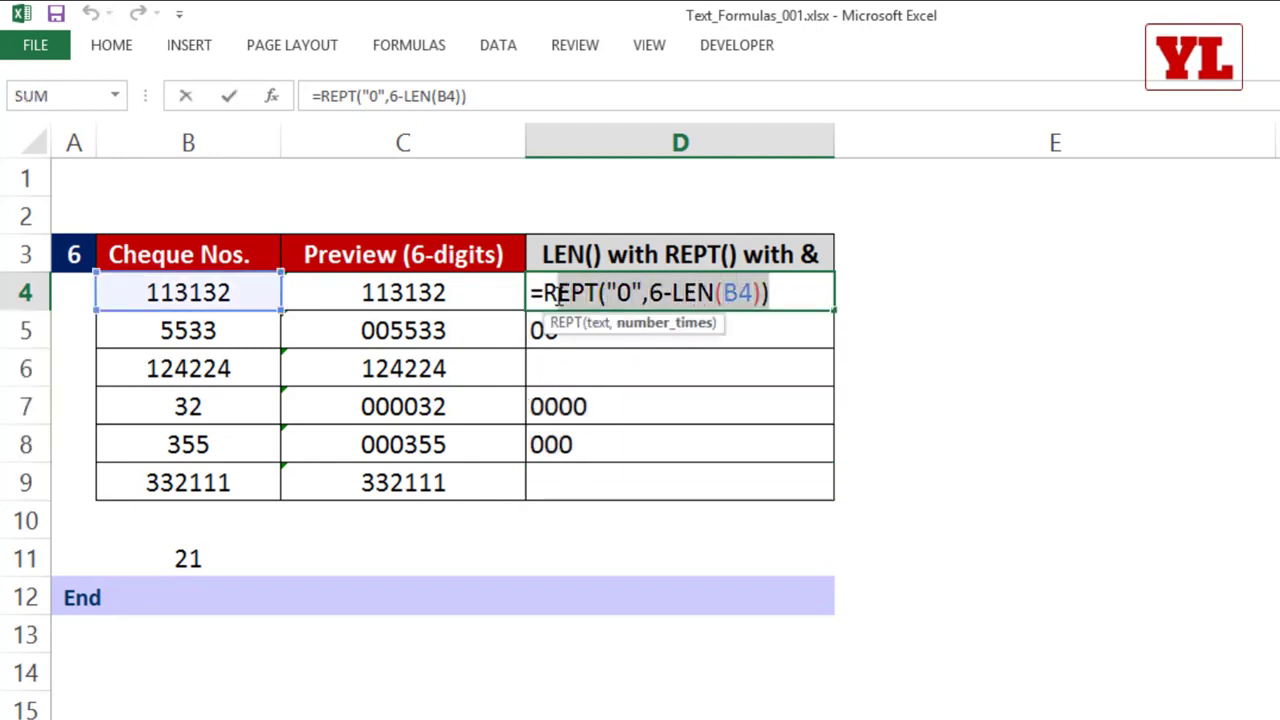
left_click(800, 292)
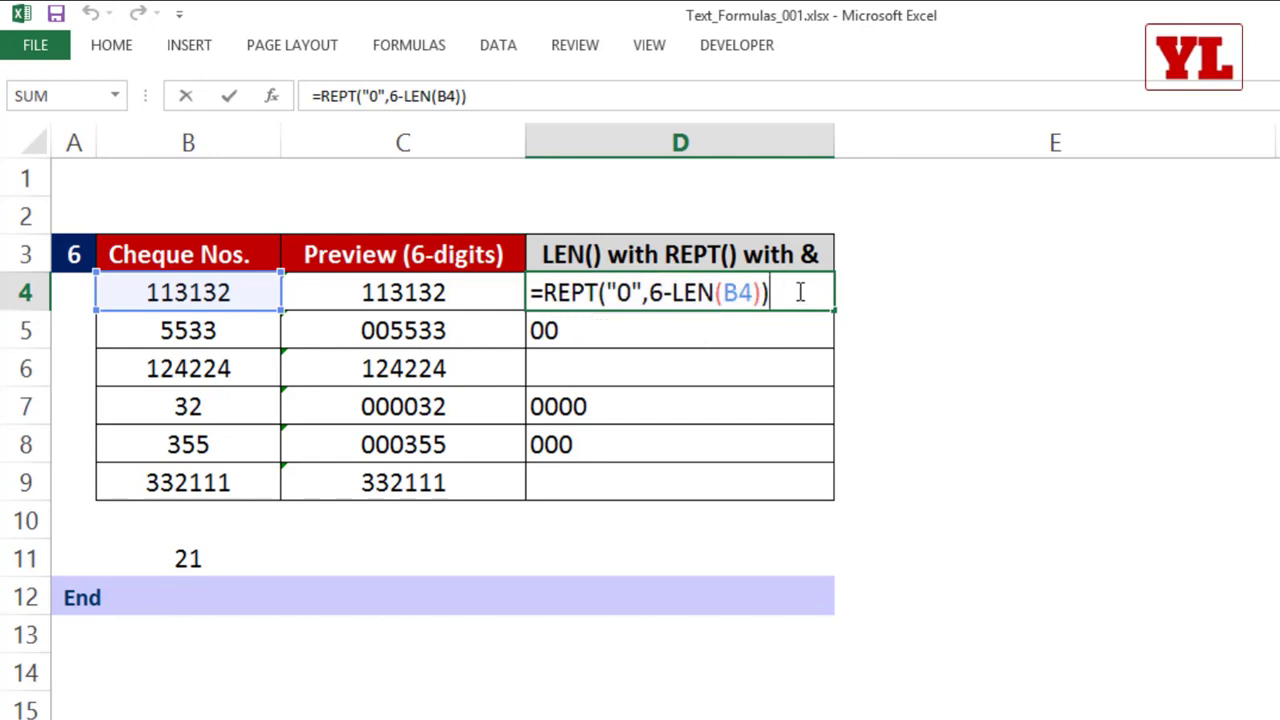
type("&")
left_click(186, 287)
key("Return")
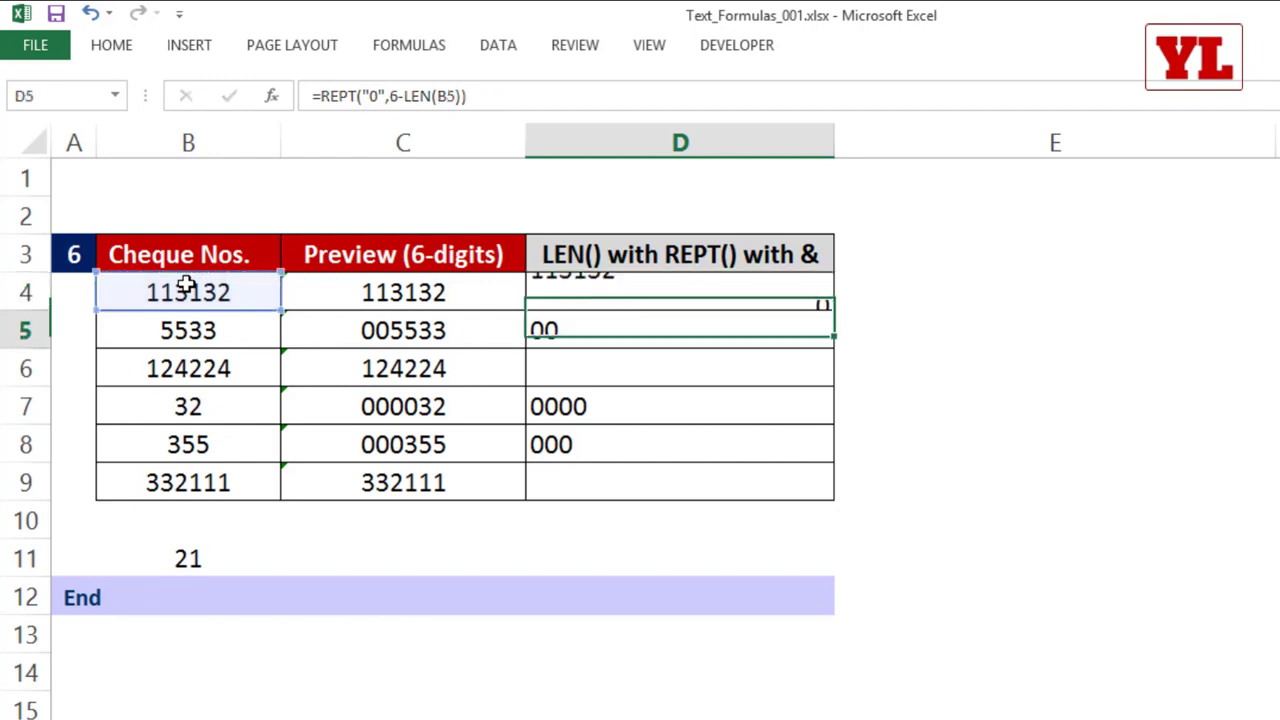
left_click(765, 290)
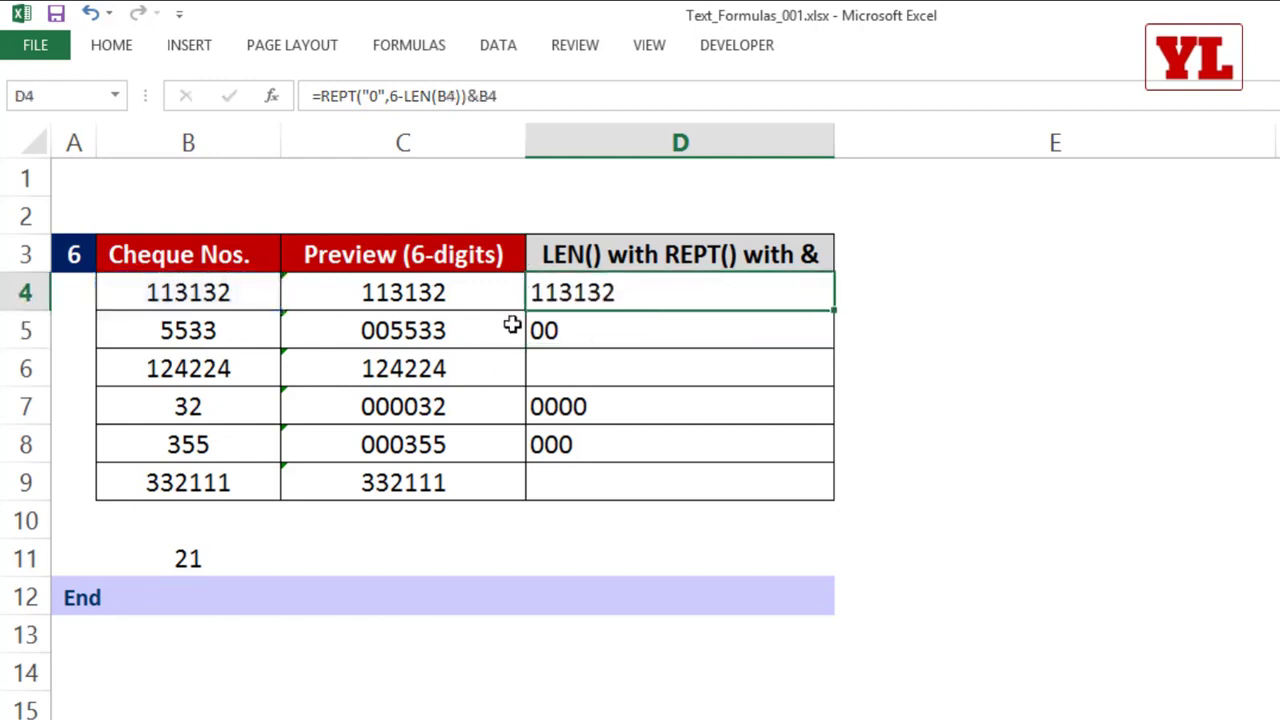
double_click(829, 309)
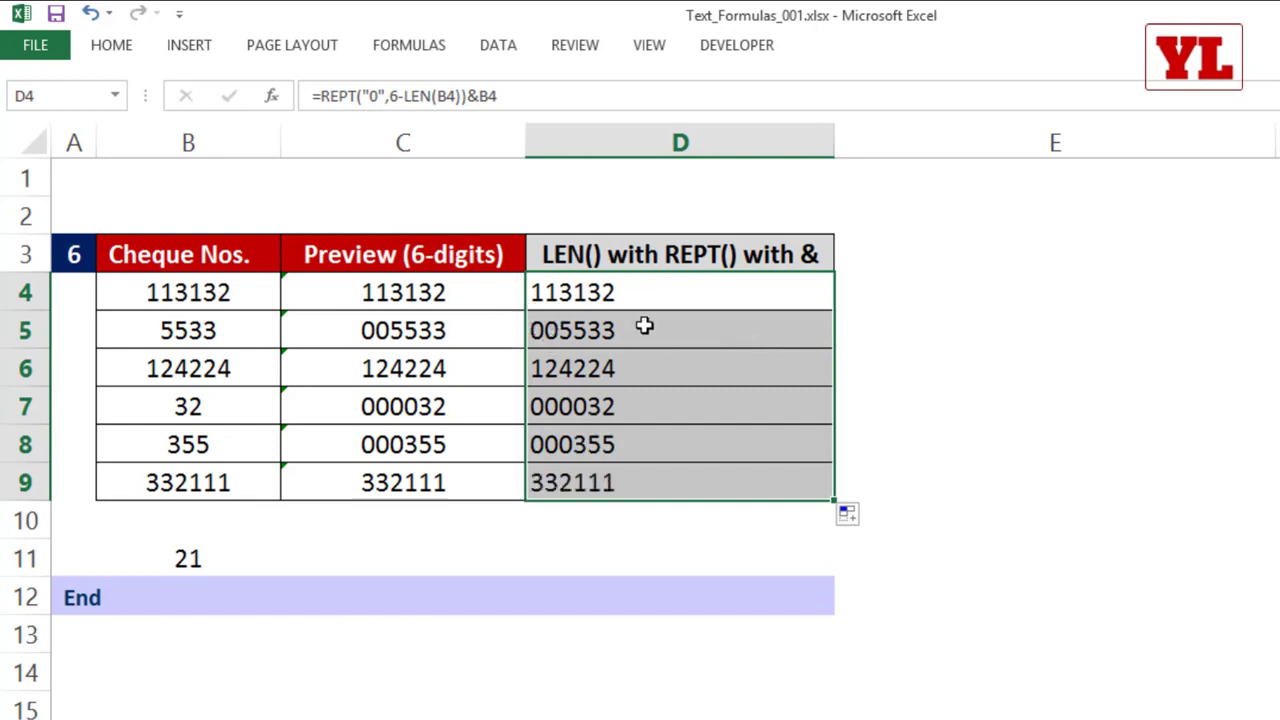
Step: Copy the padded cheque numbers in D4:D9 and paste them as values only, starting at E4
double_click(650, 291)
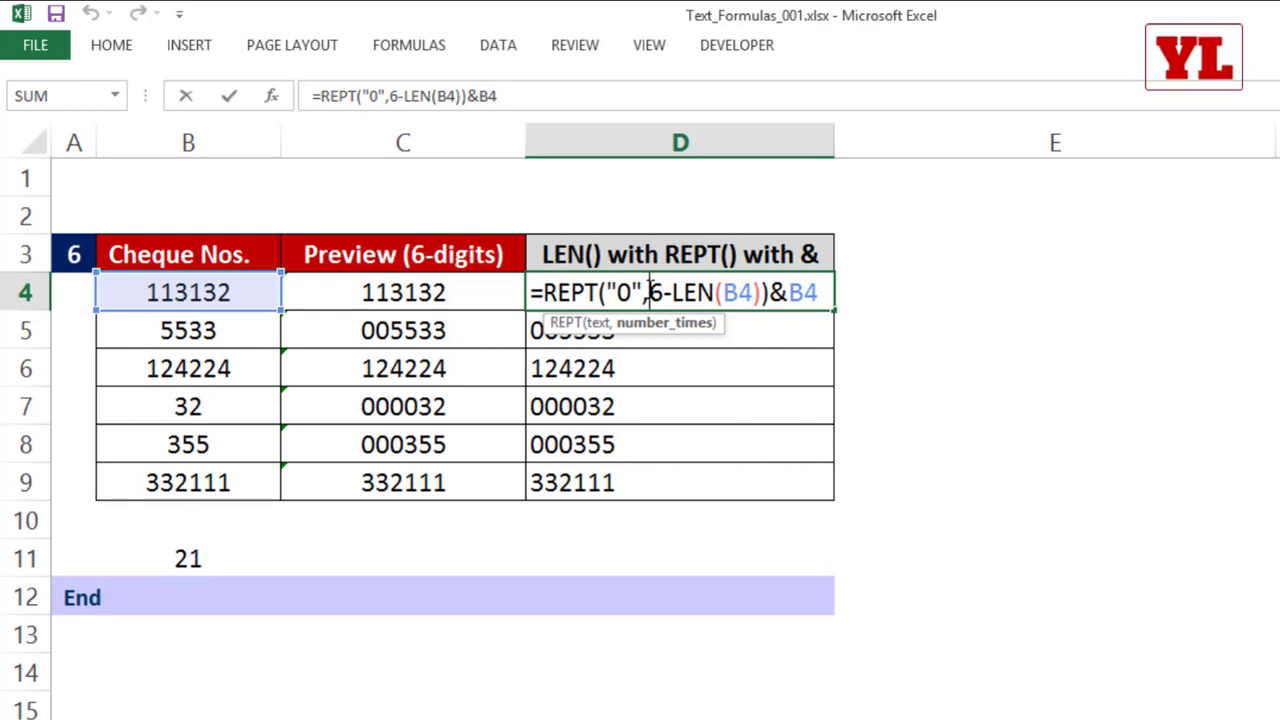
key("Escape")
left_click_drag(609, 289, 600, 462)
key("ctrl+c")
left_click(900, 289)
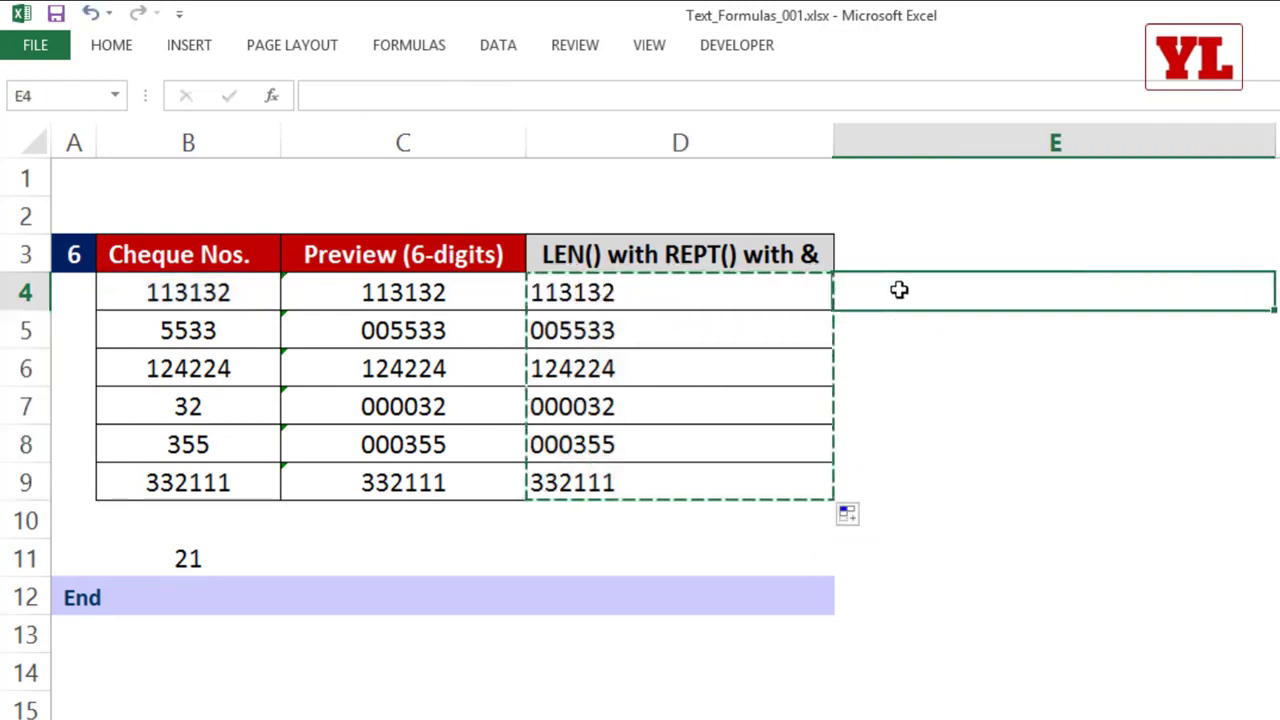
right_click(900, 289)
left_click(964, 428)
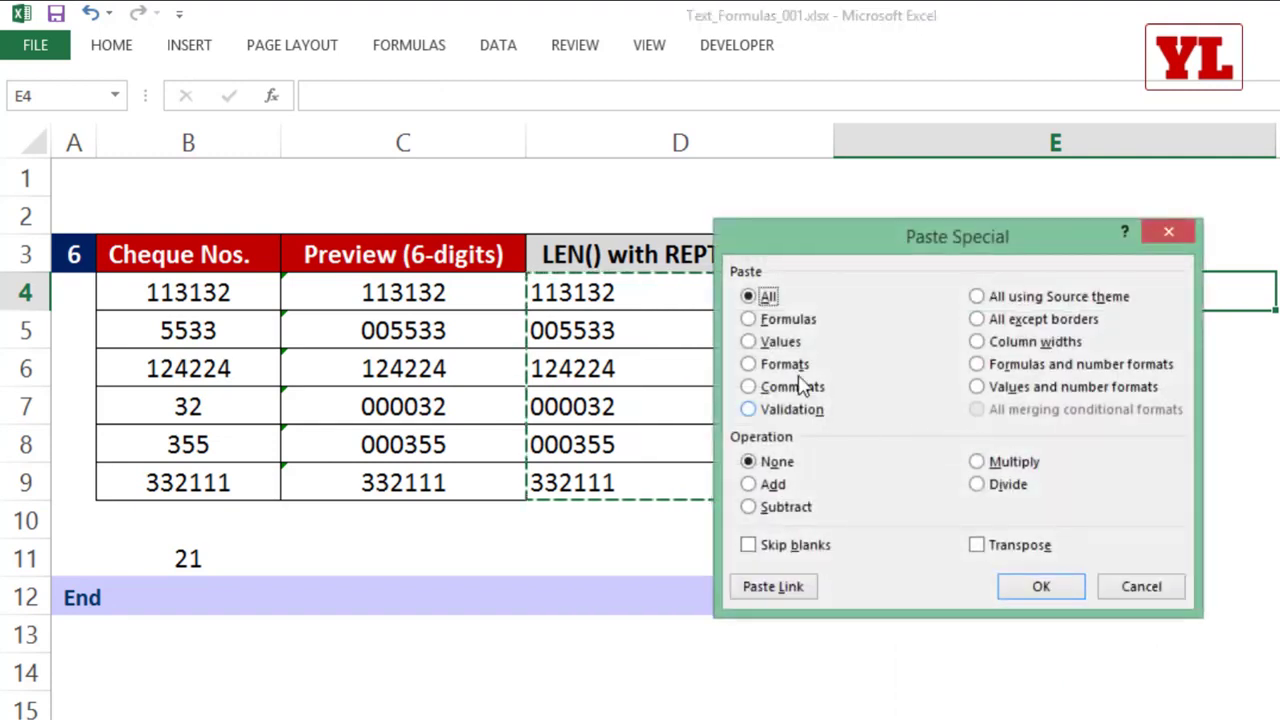
left_click(755, 341)
left_click(1043, 583)
left_click(934, 606)
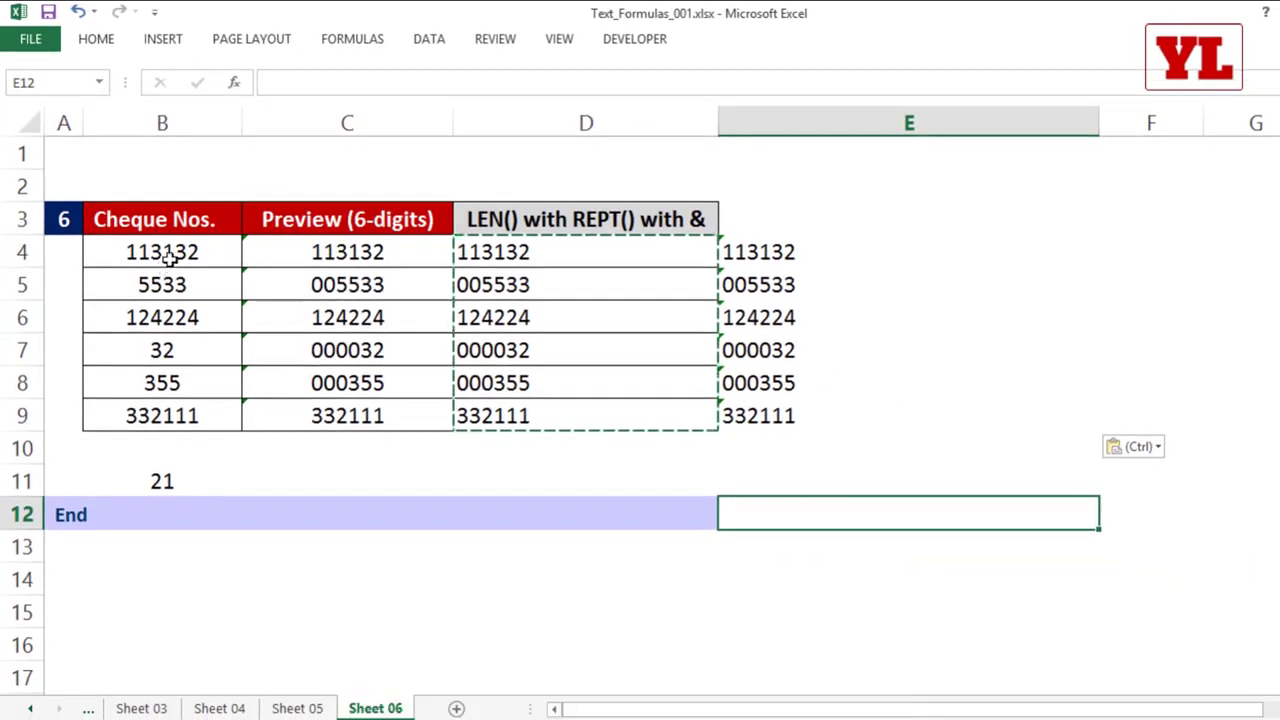
Step: Apply the custom number format 000000 to the cheque numbers in B4:B9
left_click_drag(170, 258, 175, 412)
right_click(175, 412)
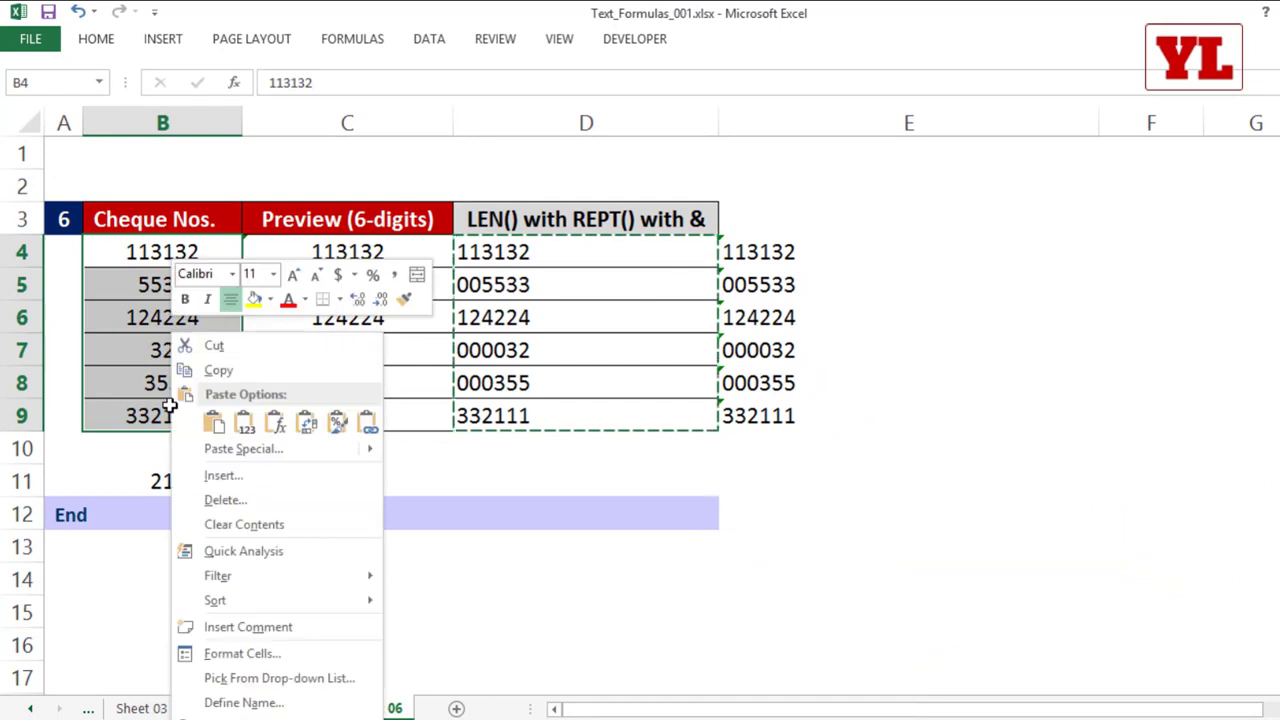
left_click(237, 653)
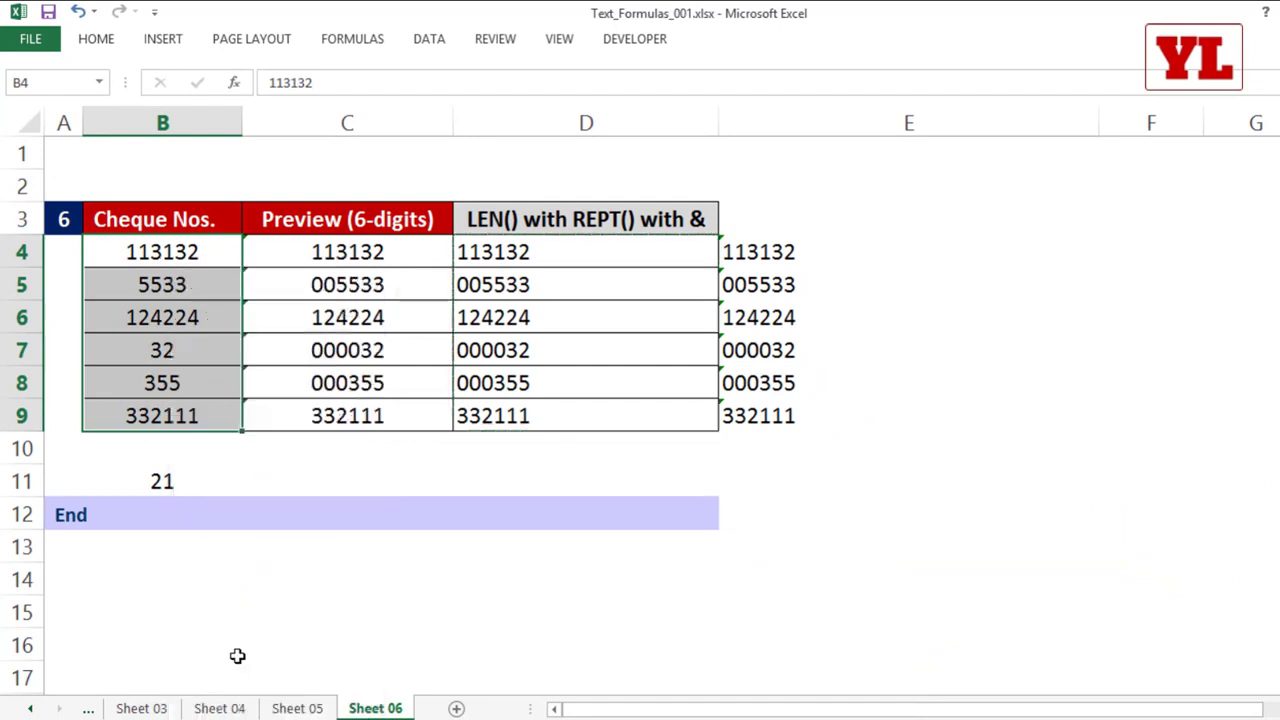
left_click_drag(240, 254, 324, 127)
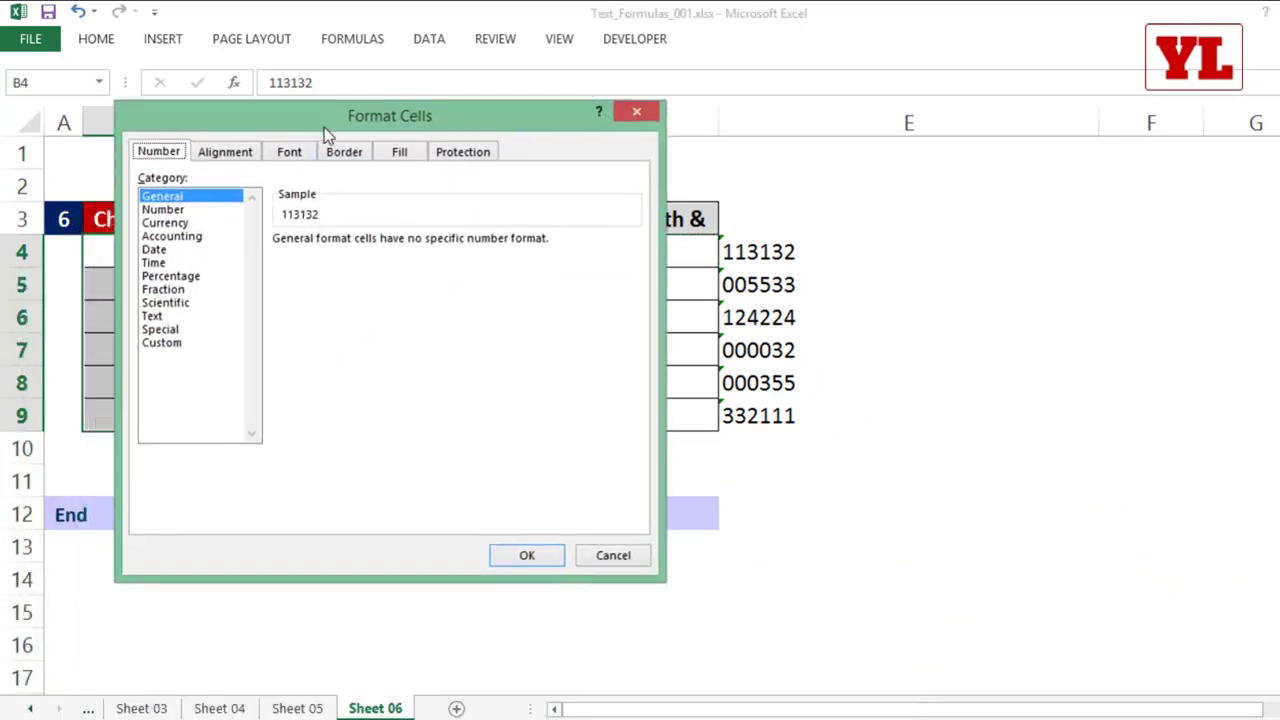
left_click(165, 342)
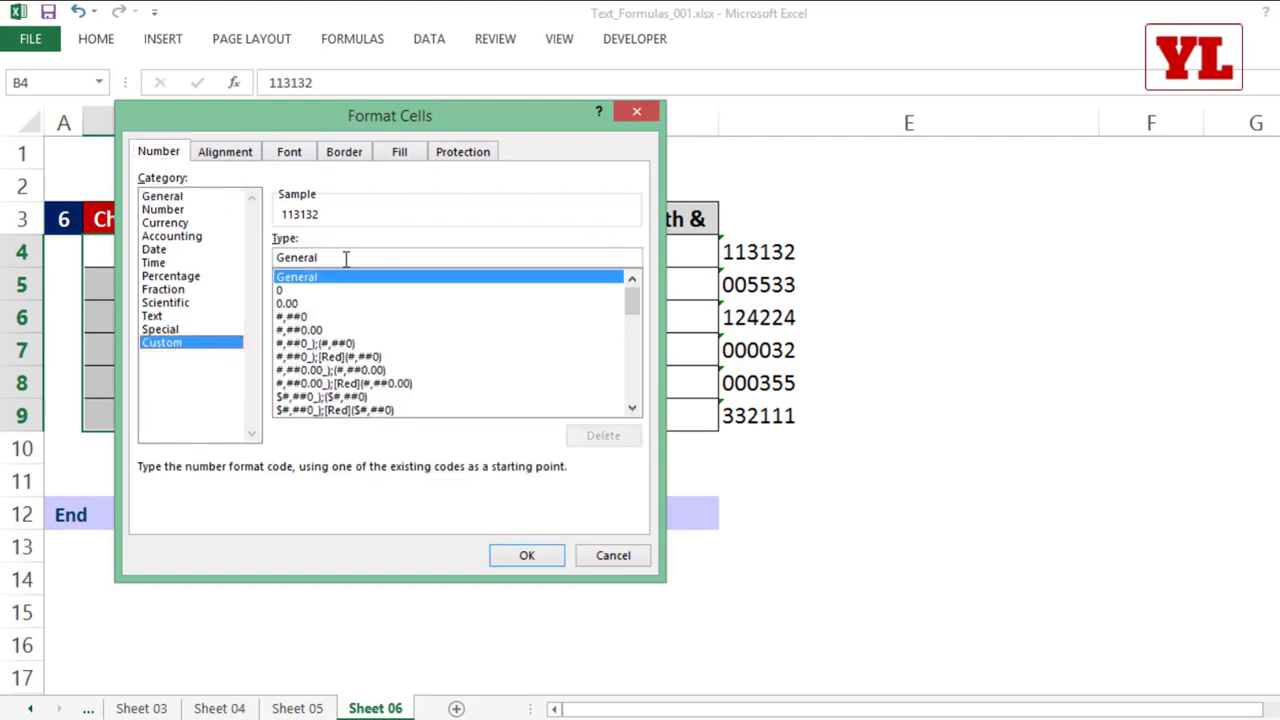
left_click_drag(346, 259, 191, 255)
type("000000")
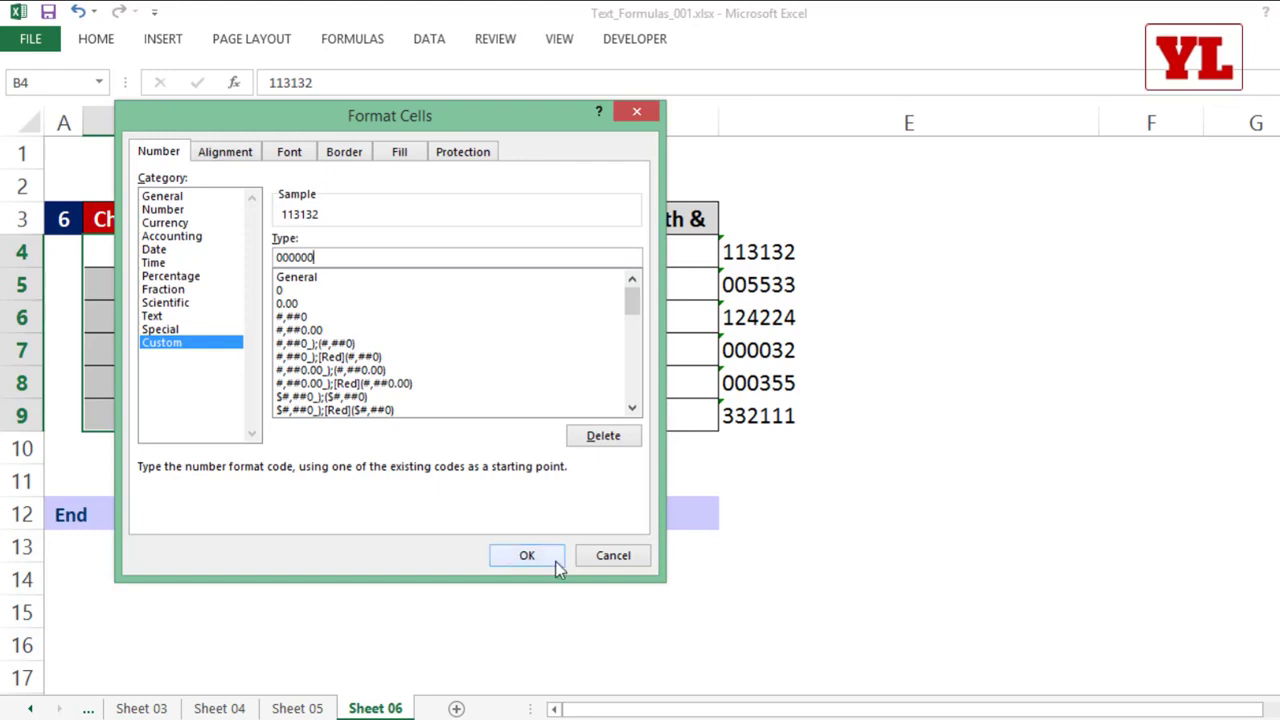
left_click(527, 555)
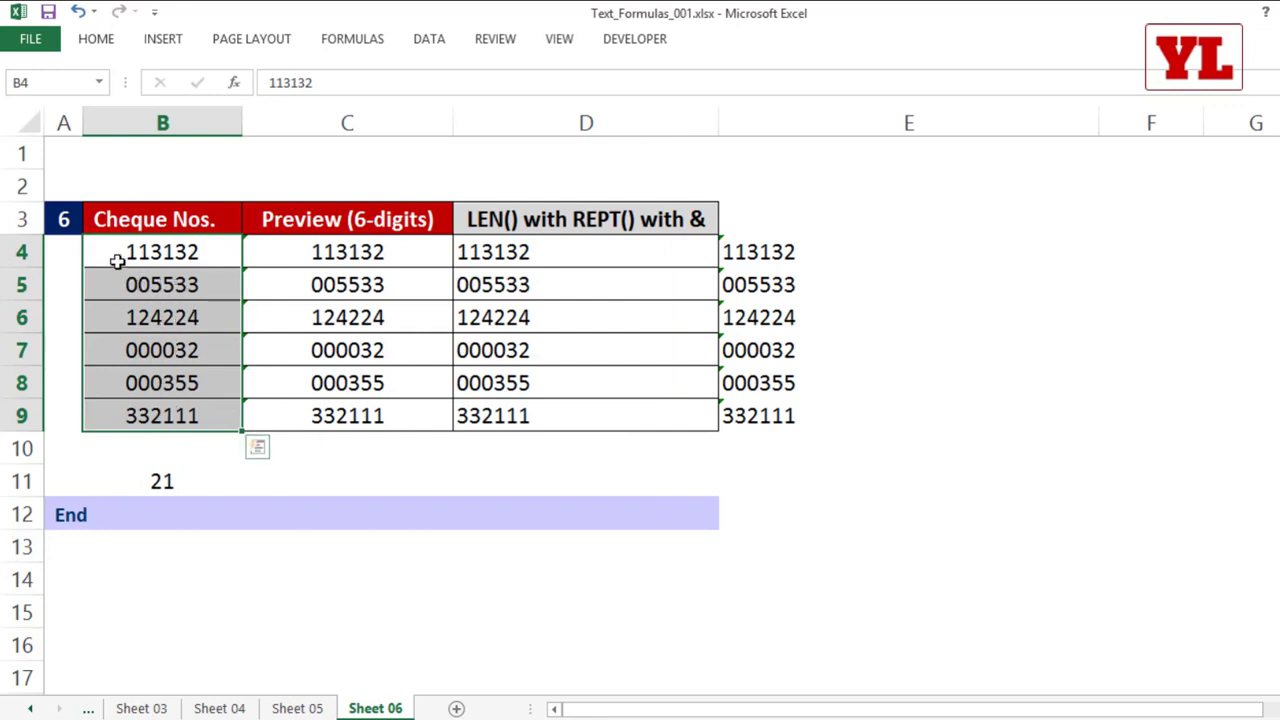
Step: Examine the value stored behind the formatted cheque number in B5 and compare this approach with the formula in D4
double_click(163, 285)
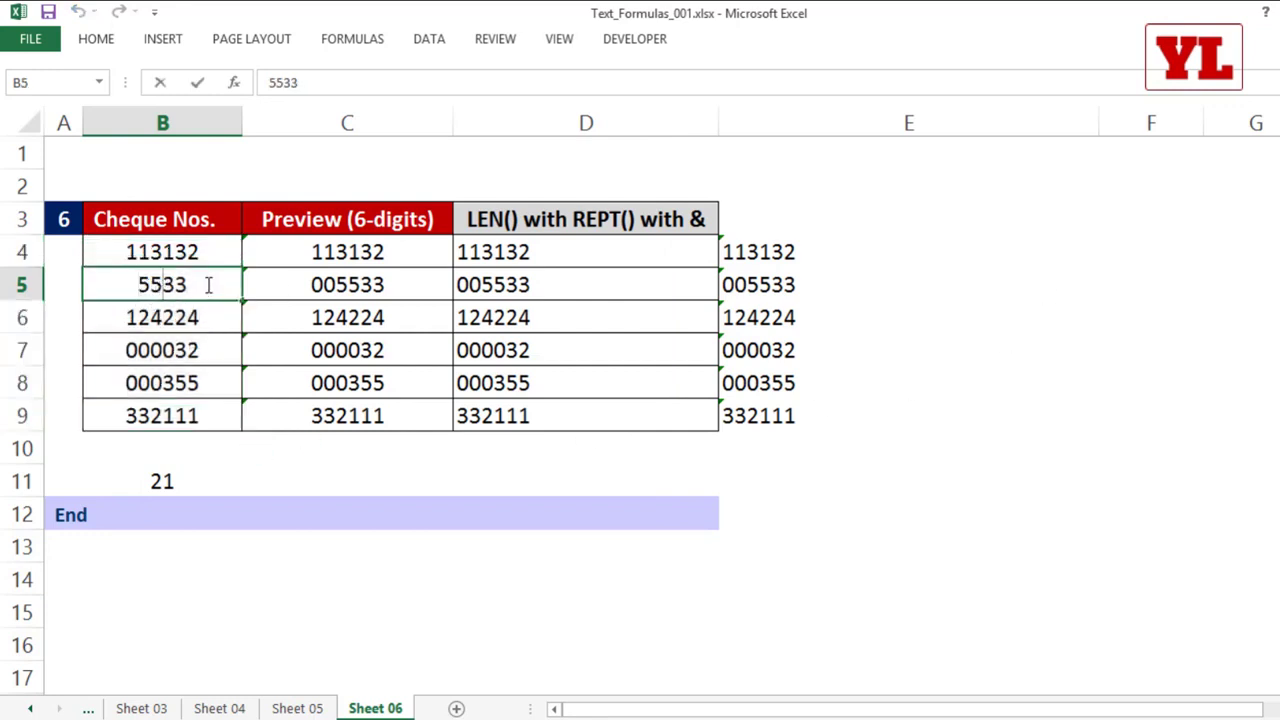
key("Return")
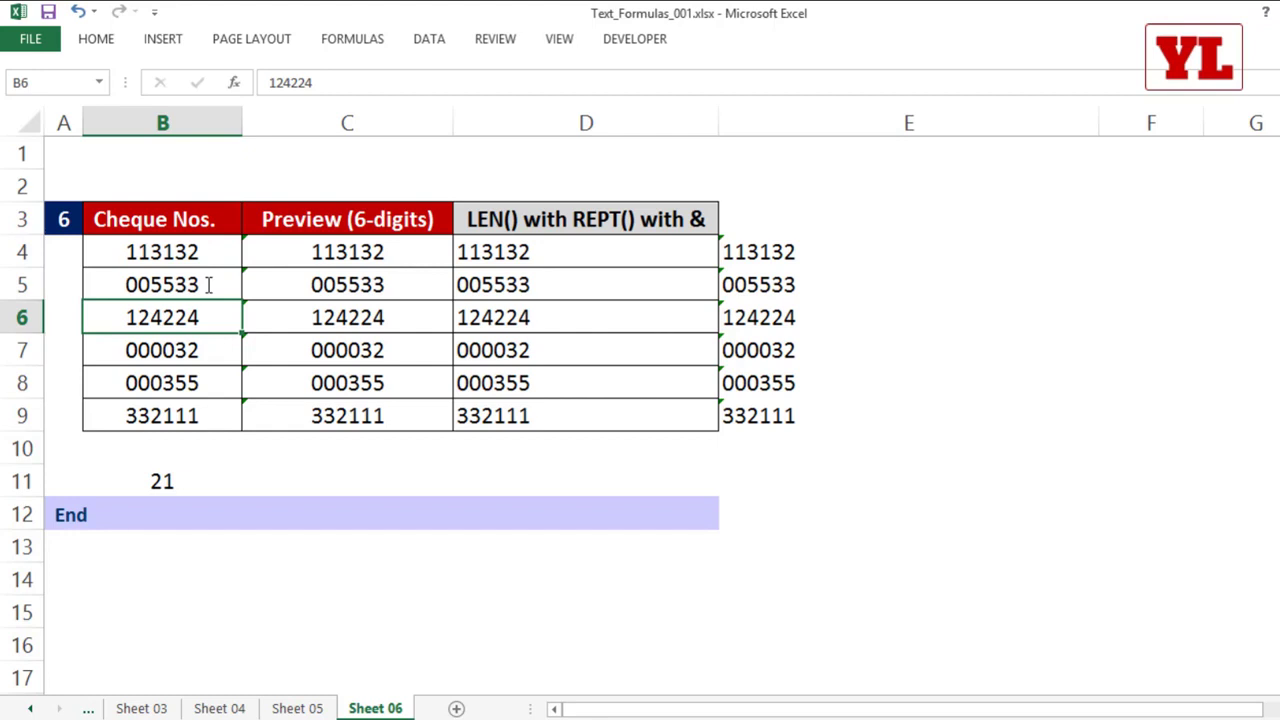
left_click_drag(189, 251, 183, 417)
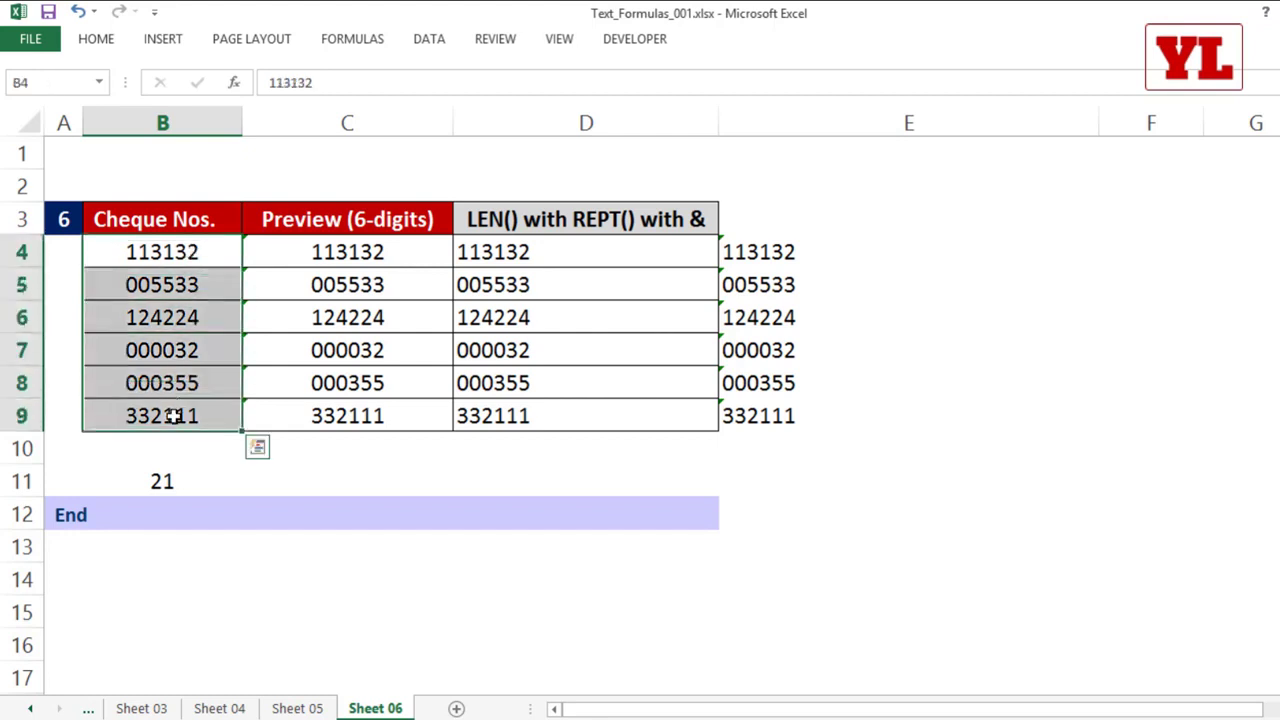
right_click(183, 417)
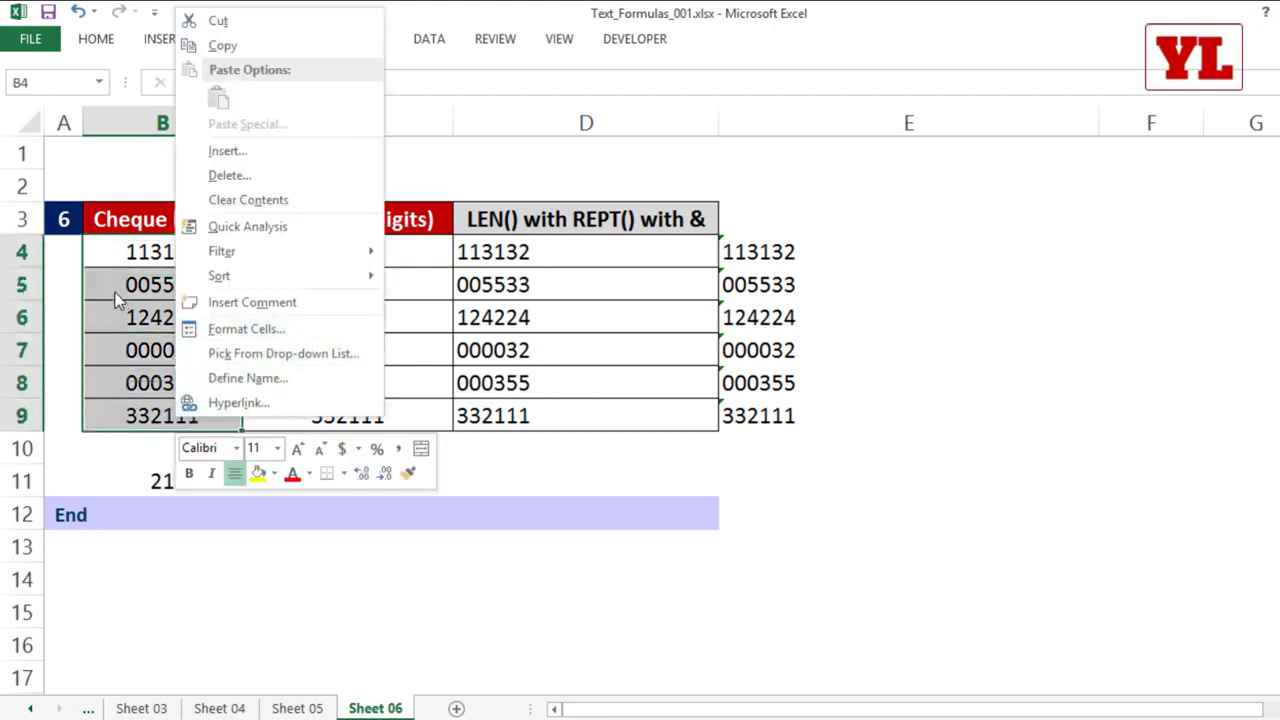
key("Escape")
left_click(471, 251)
double_click(476, 251)
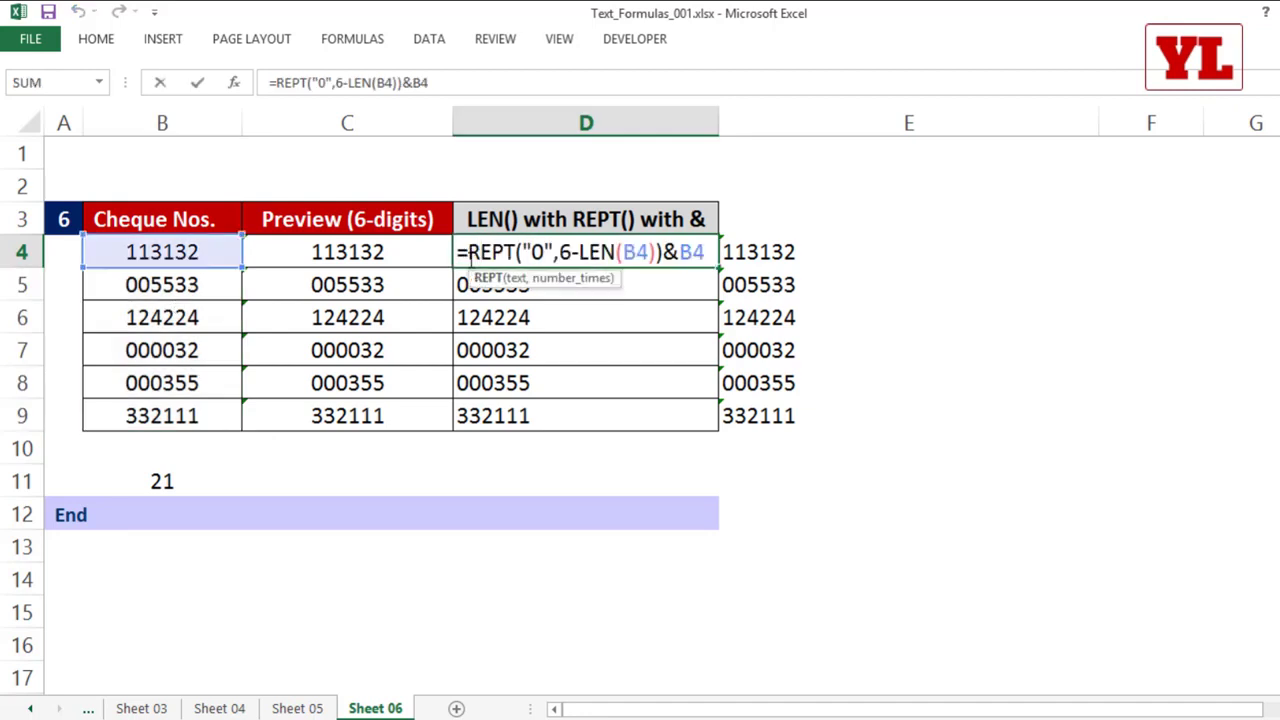
left_click_drag(468, 252, 706, 254)
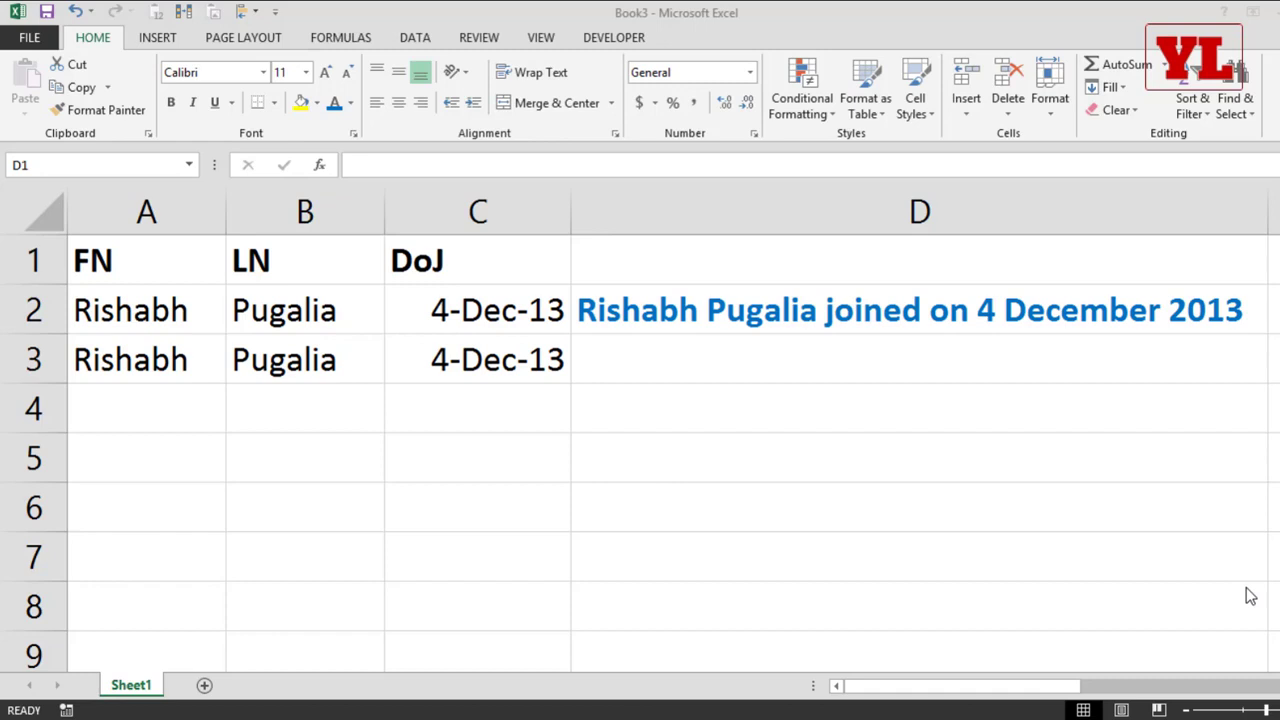
Step: Examine the first name, last name and joining date cells in rows 2 and 3, including the date stored in C3
left_click(156, 196)
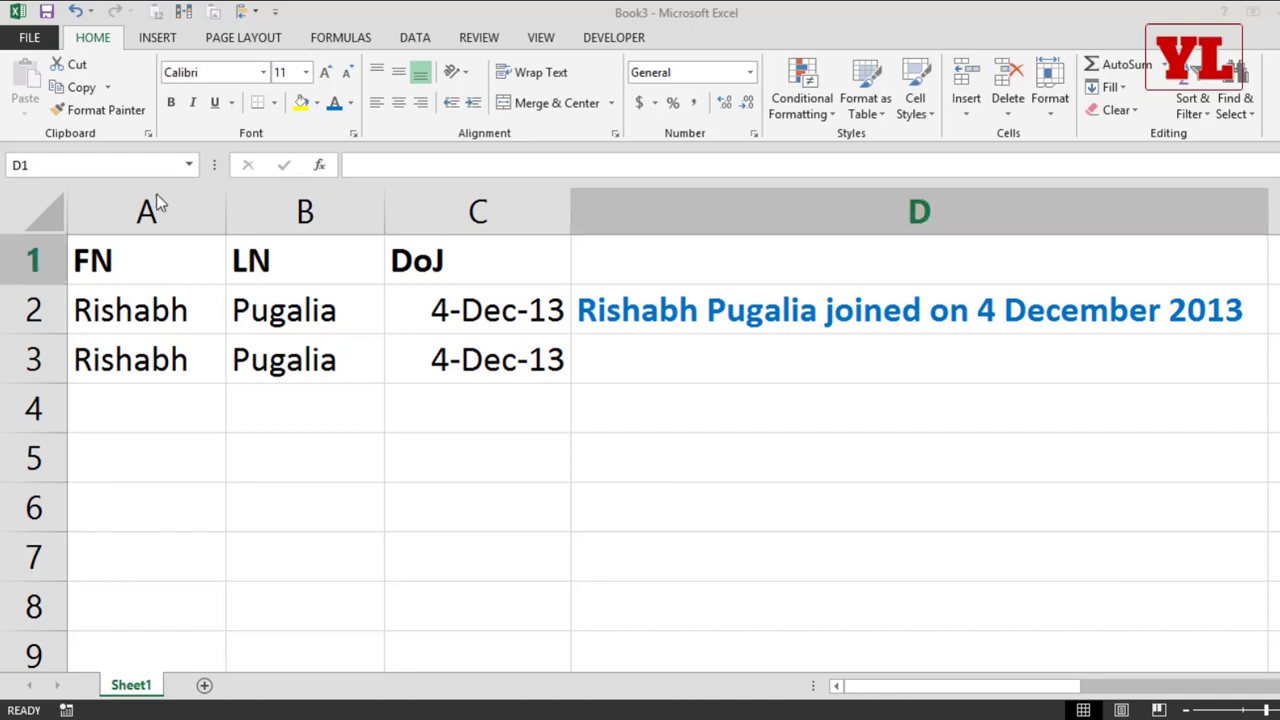
left_click_drag(135, 333, 409, 329)
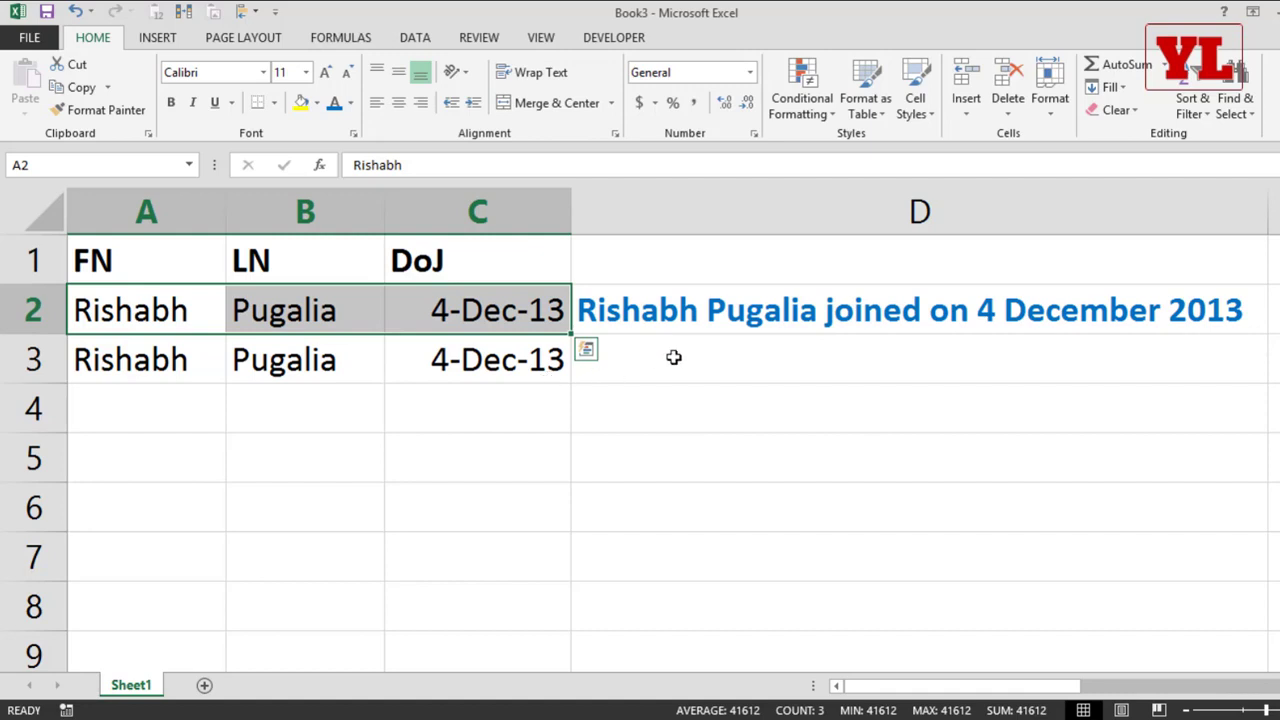
left_click(146, 368)
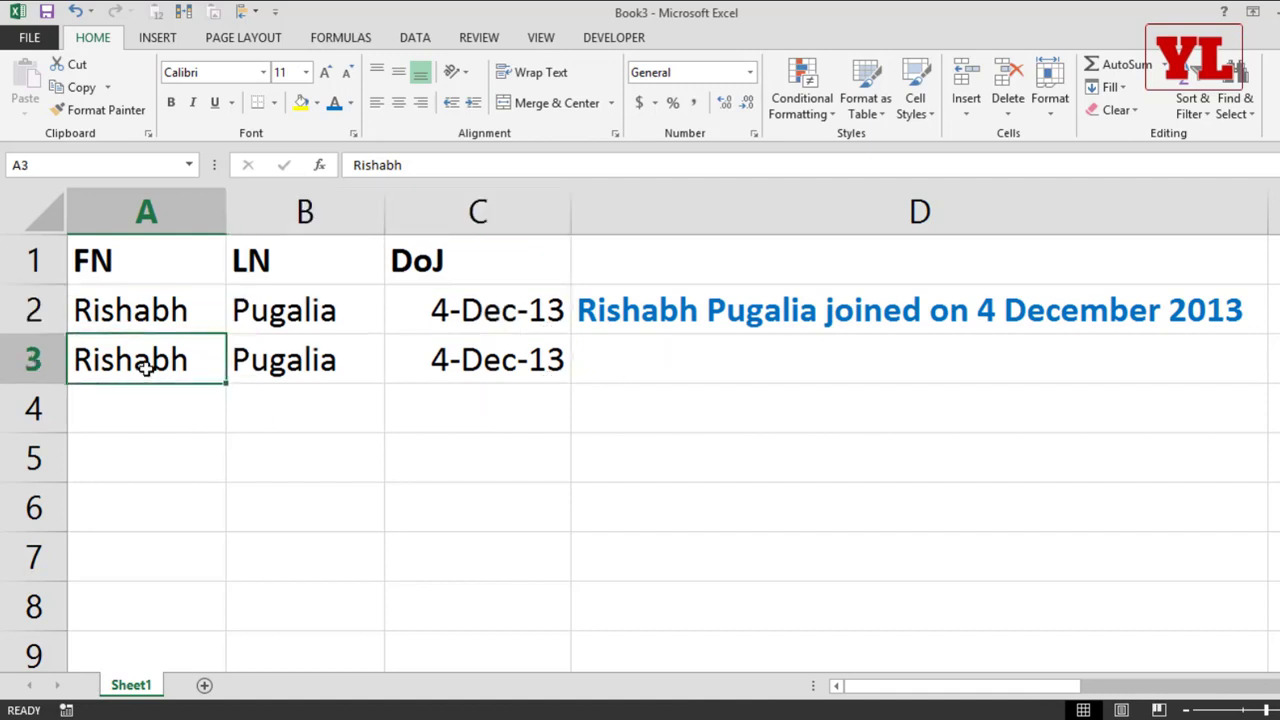
left_click(304, 360)
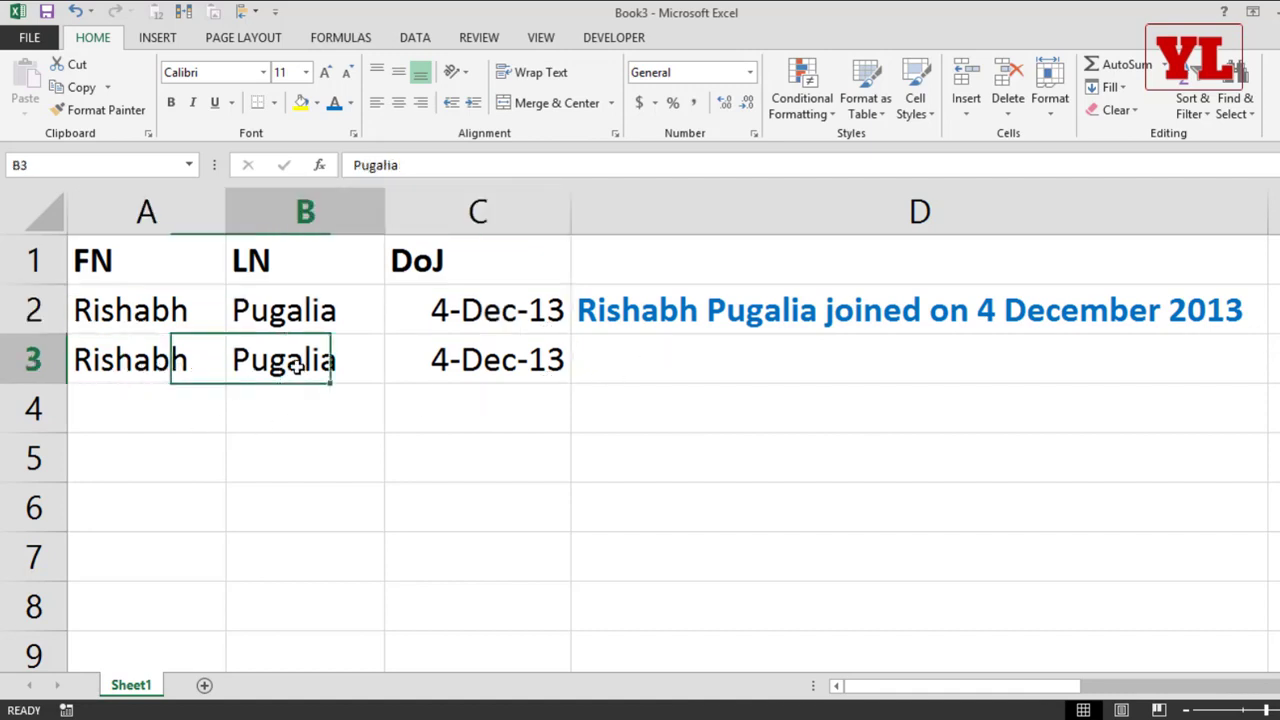
double_click(457, 357)
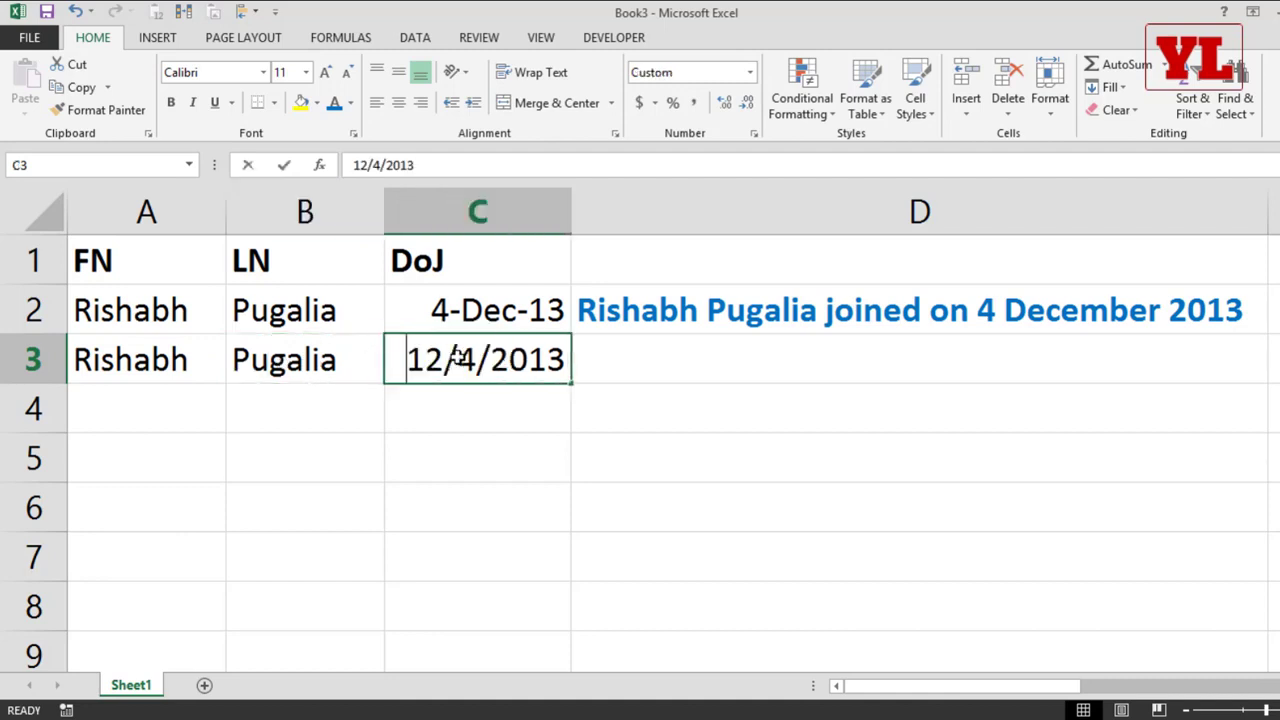
left_click(438, 400)
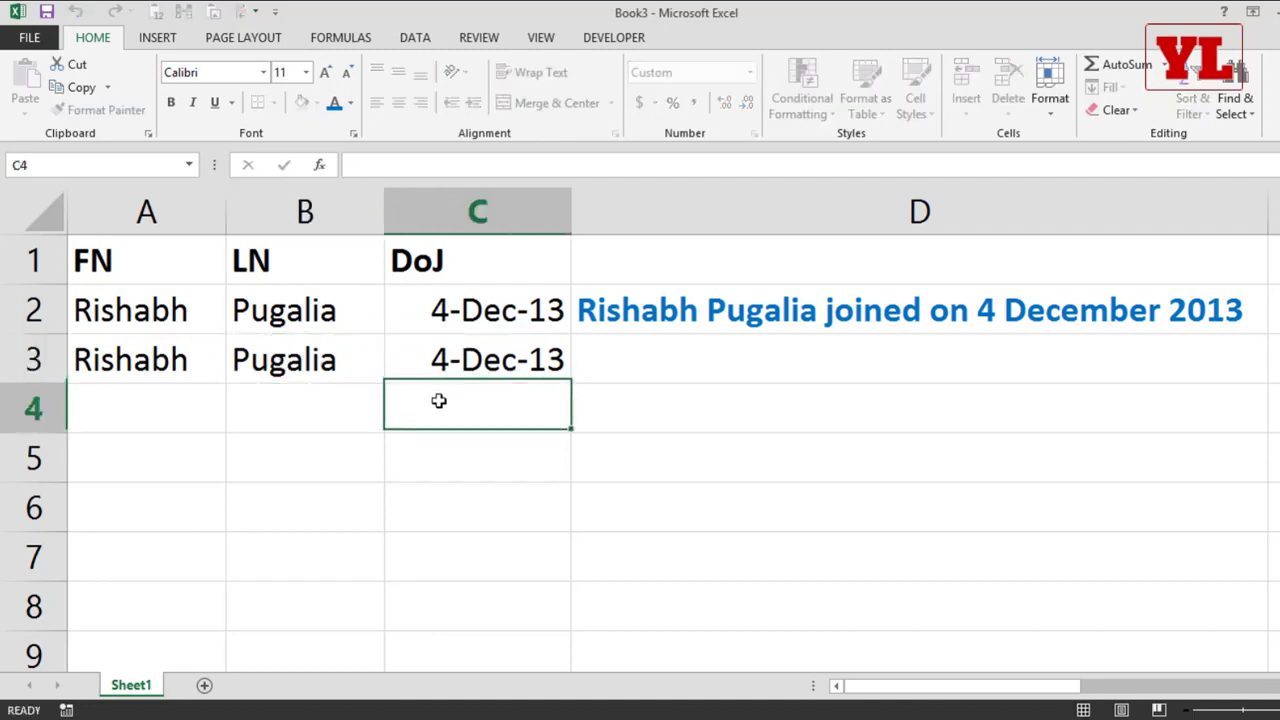
Step: Enter =A3&B3 in D3 to join the first and last names
left_click(632, 360)
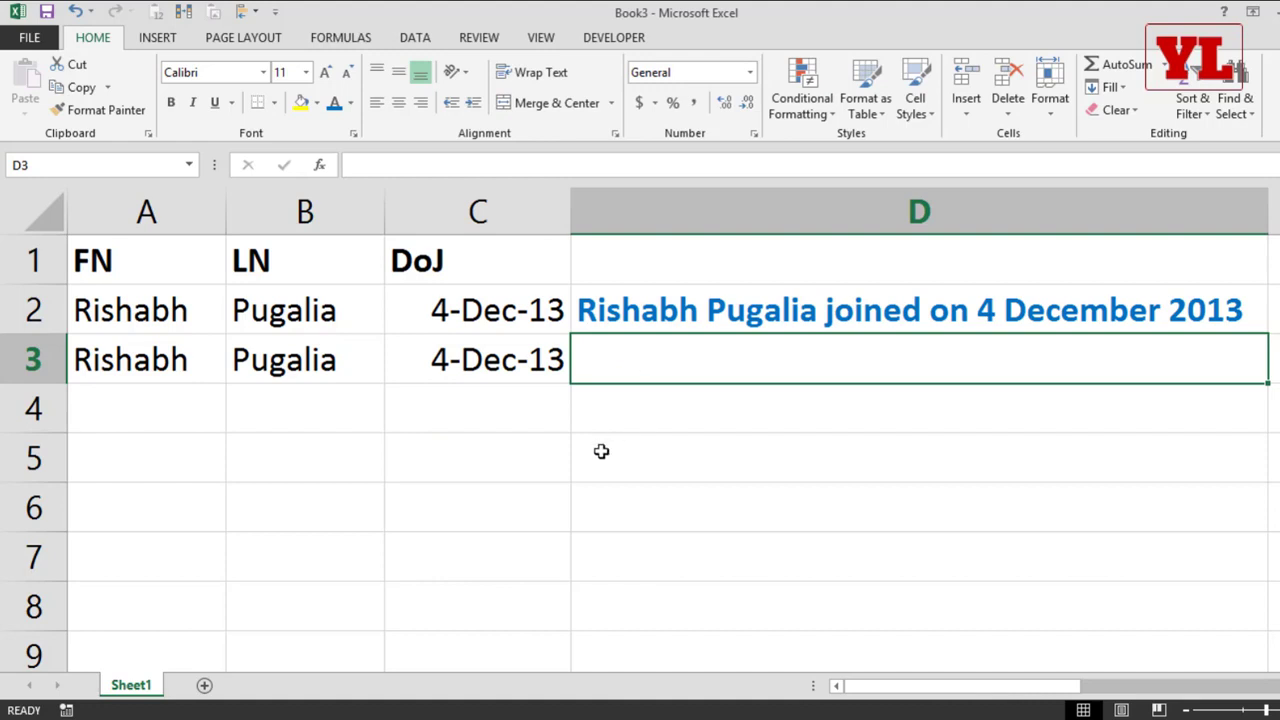
type("=")
key("Left")
key("Left")
key("Left")
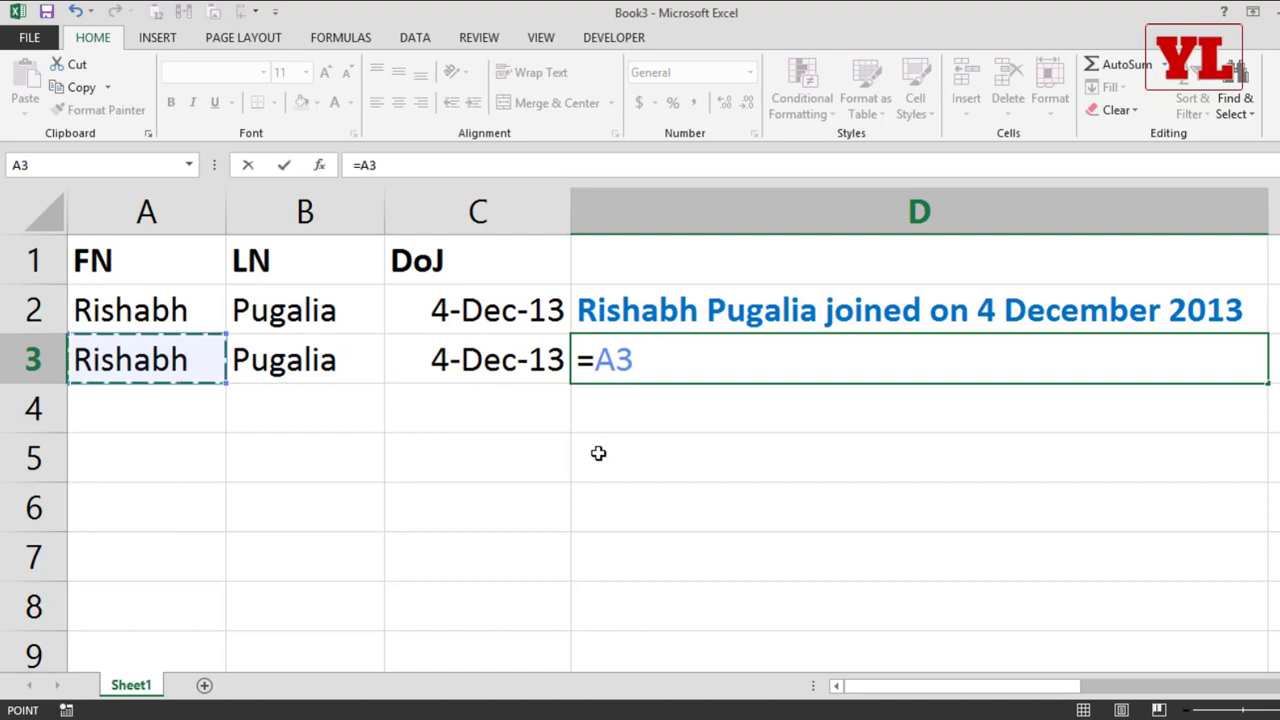
type("&")
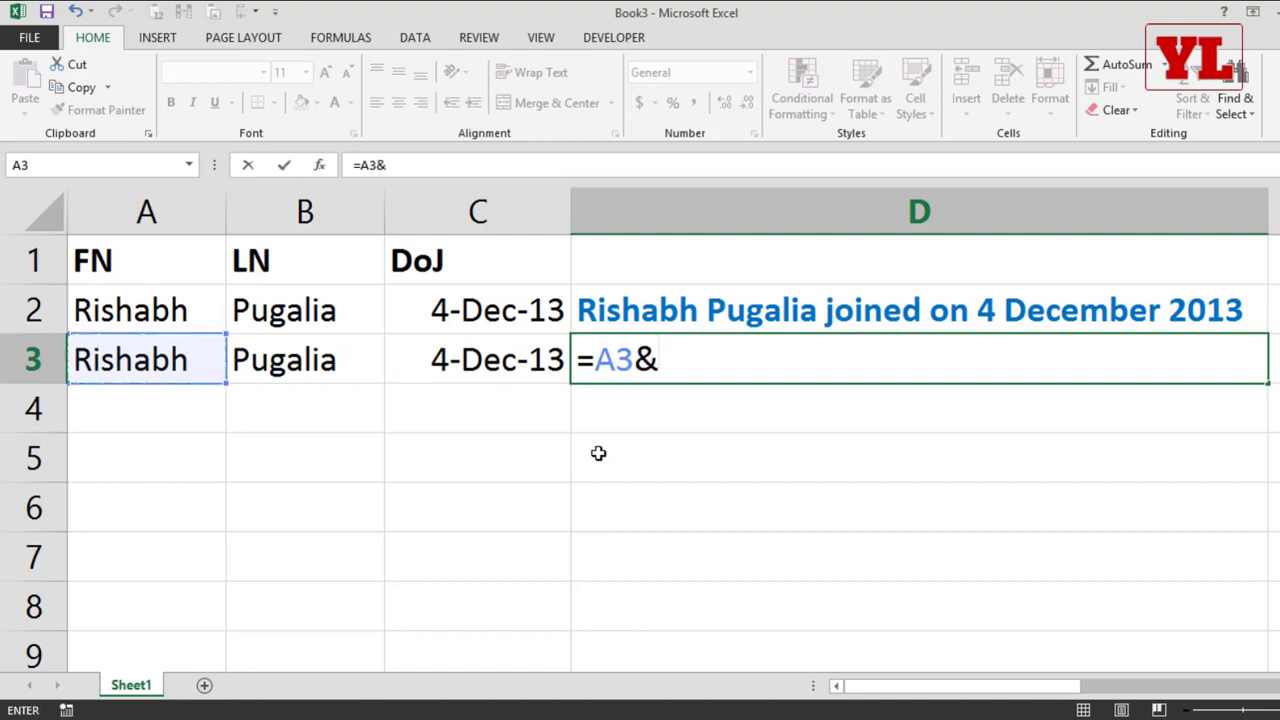
key("Left")
key("Left")
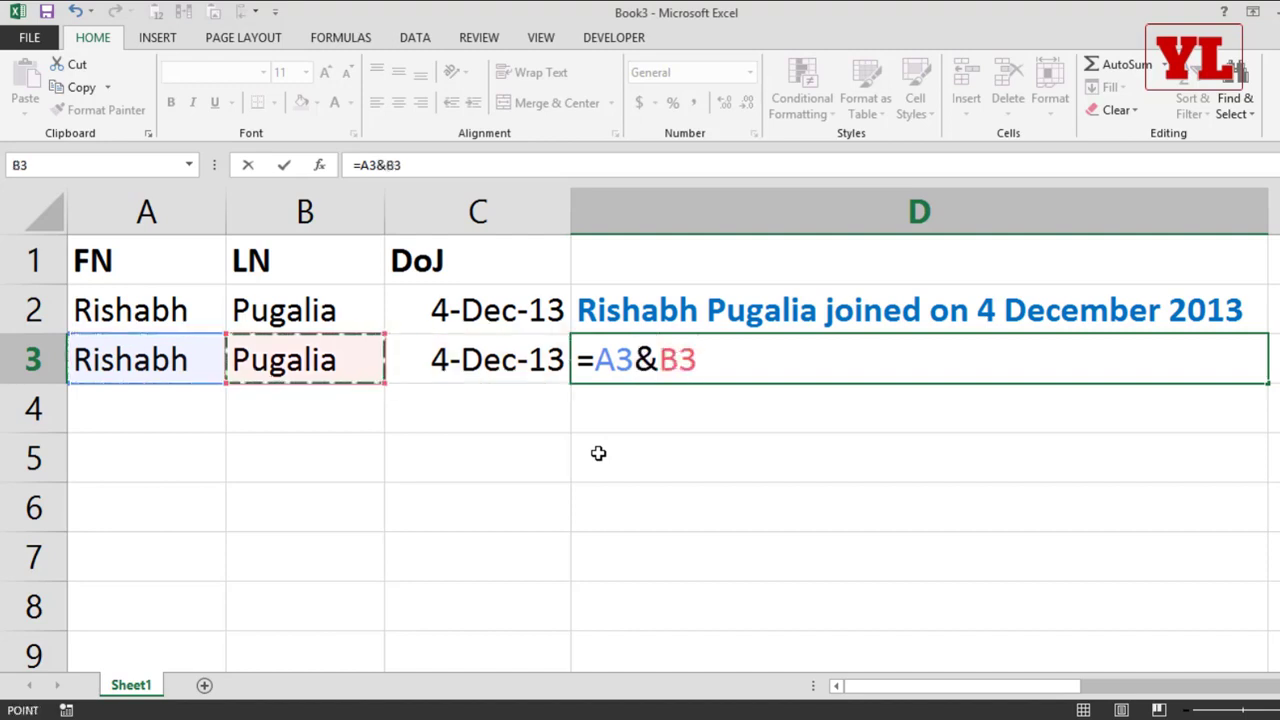
key("Return")
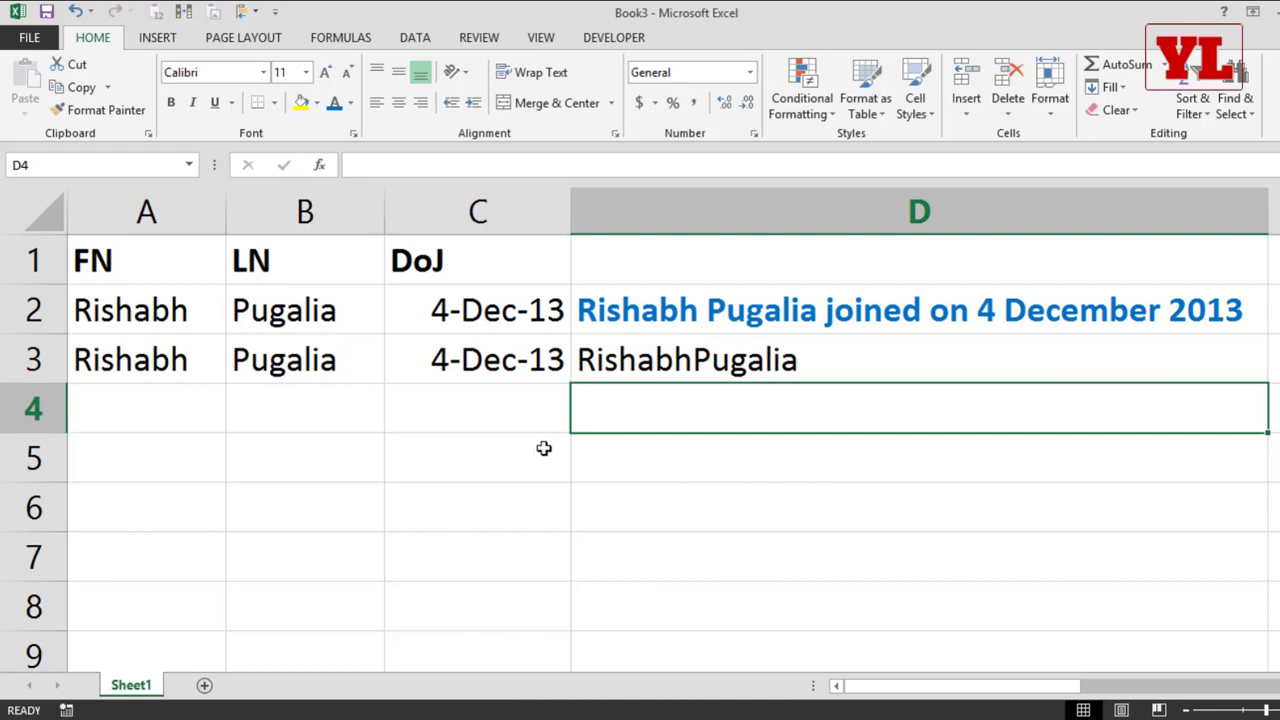
Step: Clear the formula in D3 back to the equals sign
double_click(697, 364)
left_click_drag(652, 358, 900, 371)
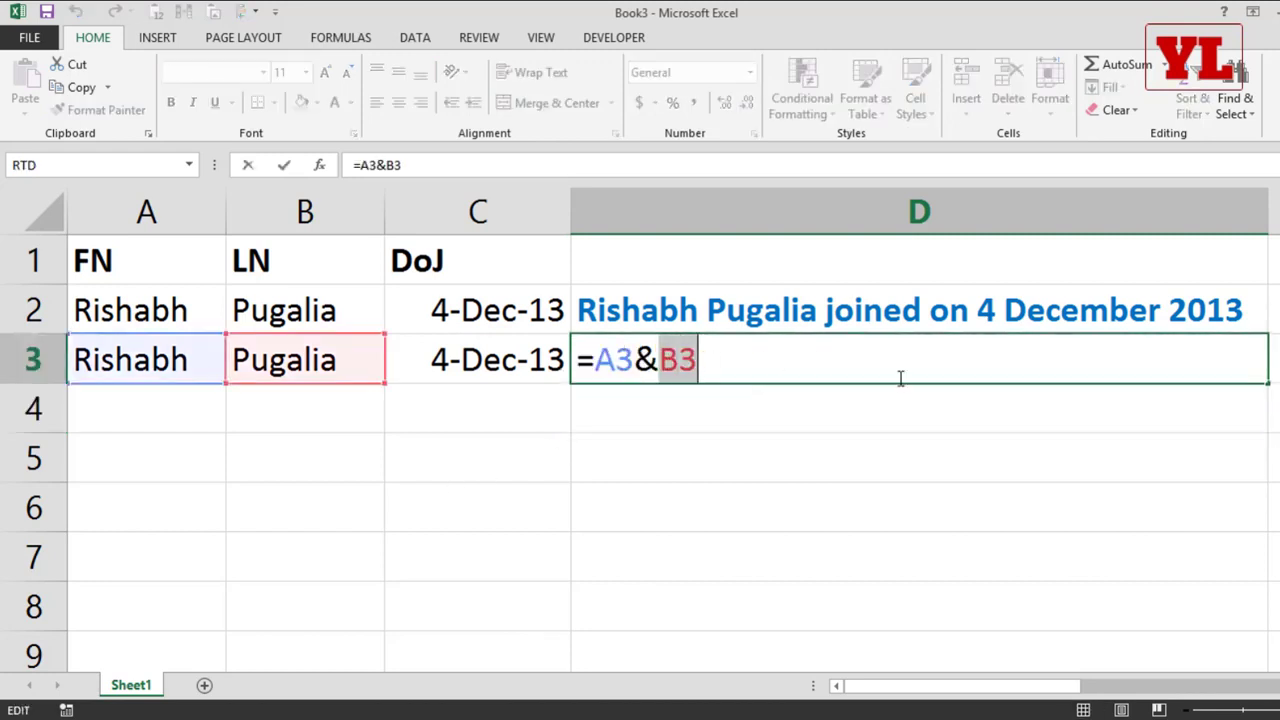
key("BackSpace")
key("BackSpace")
key("BackSpace")
key("BackSpace")
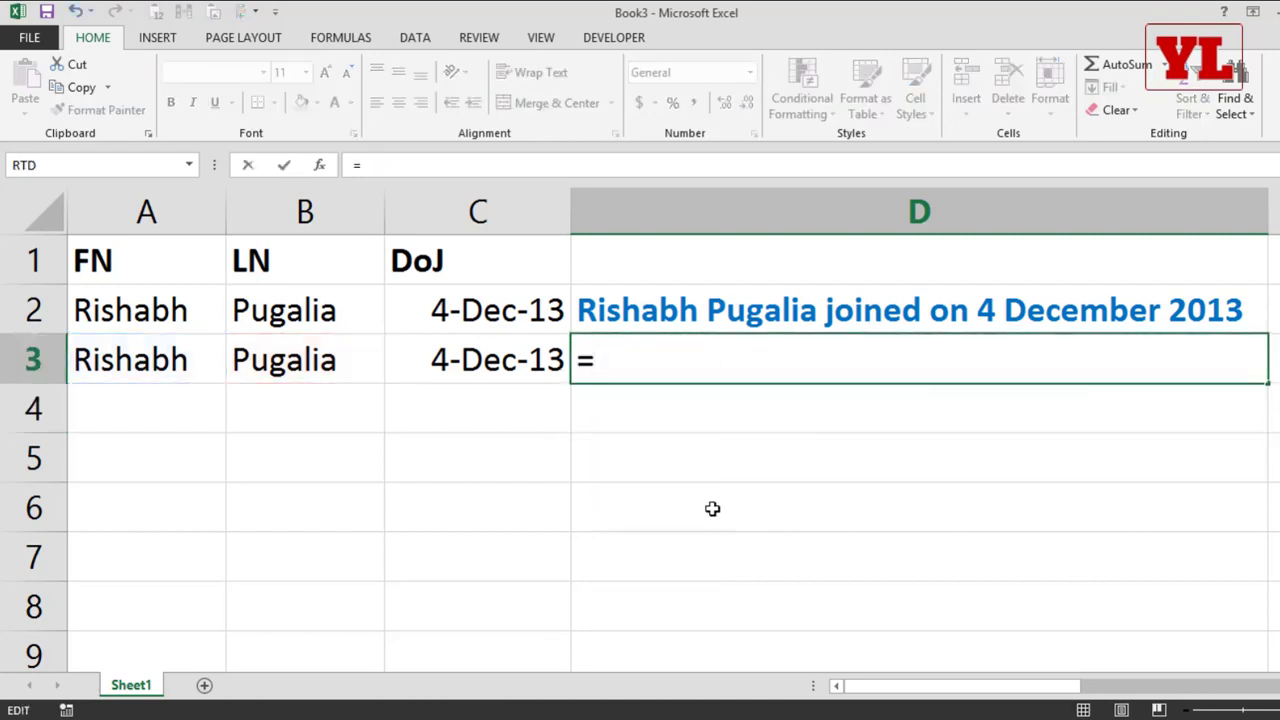
Step: Build the formula =A3&" "&B3 in D3 to join the first and last names with a space
left_click(149, 347)
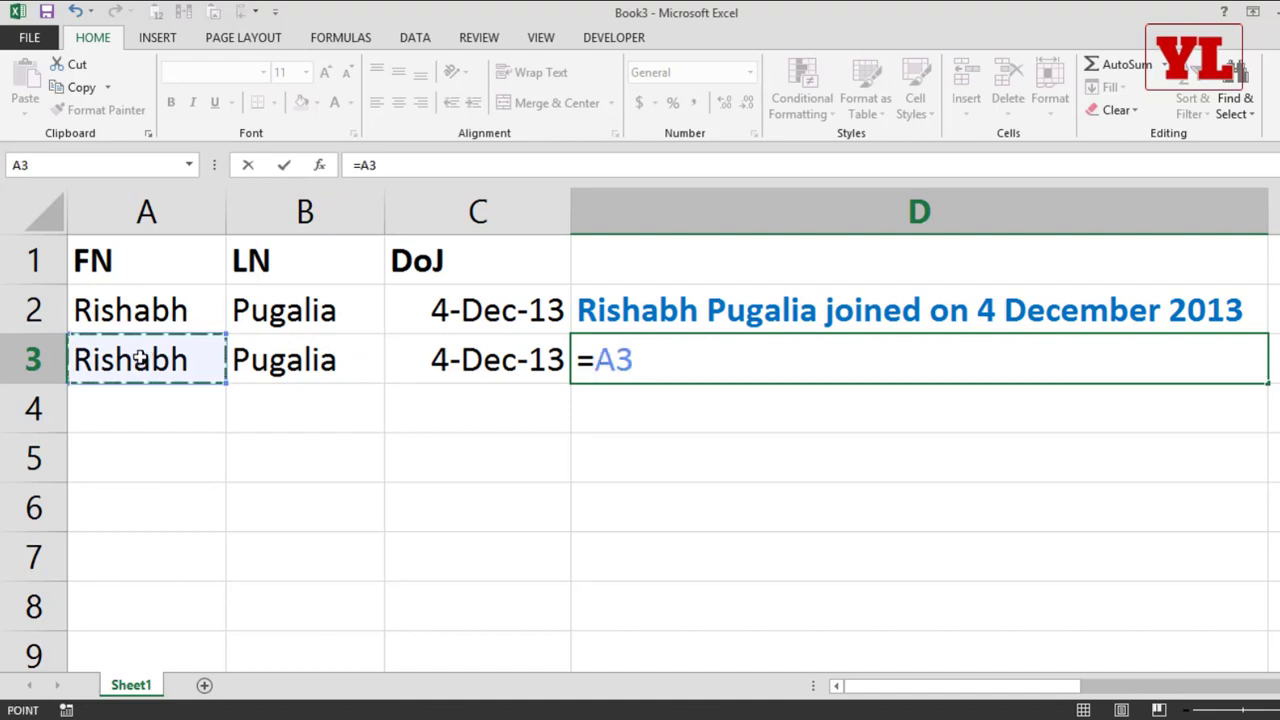
type("&")
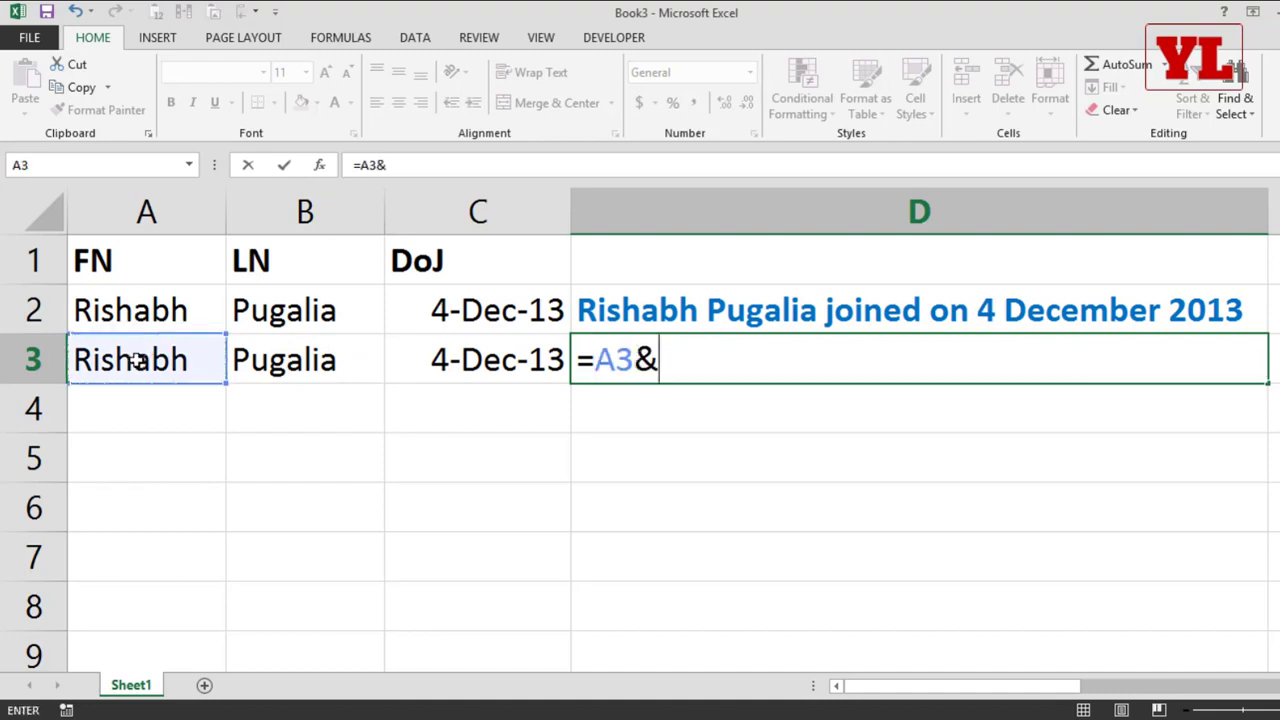
type("\"")
key("BackSpace")
key("BackSpace")
type("&\"")
key("BackSpace")
type("\" \"&")
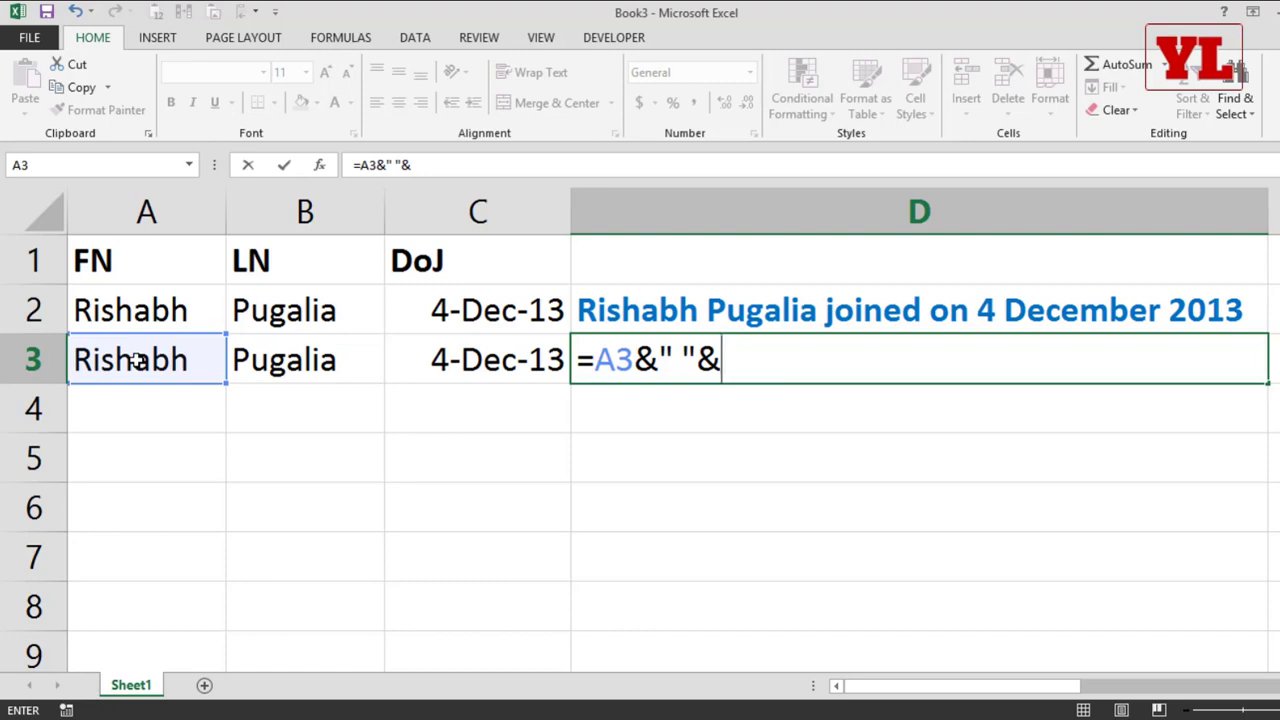
left_click(300, 362)
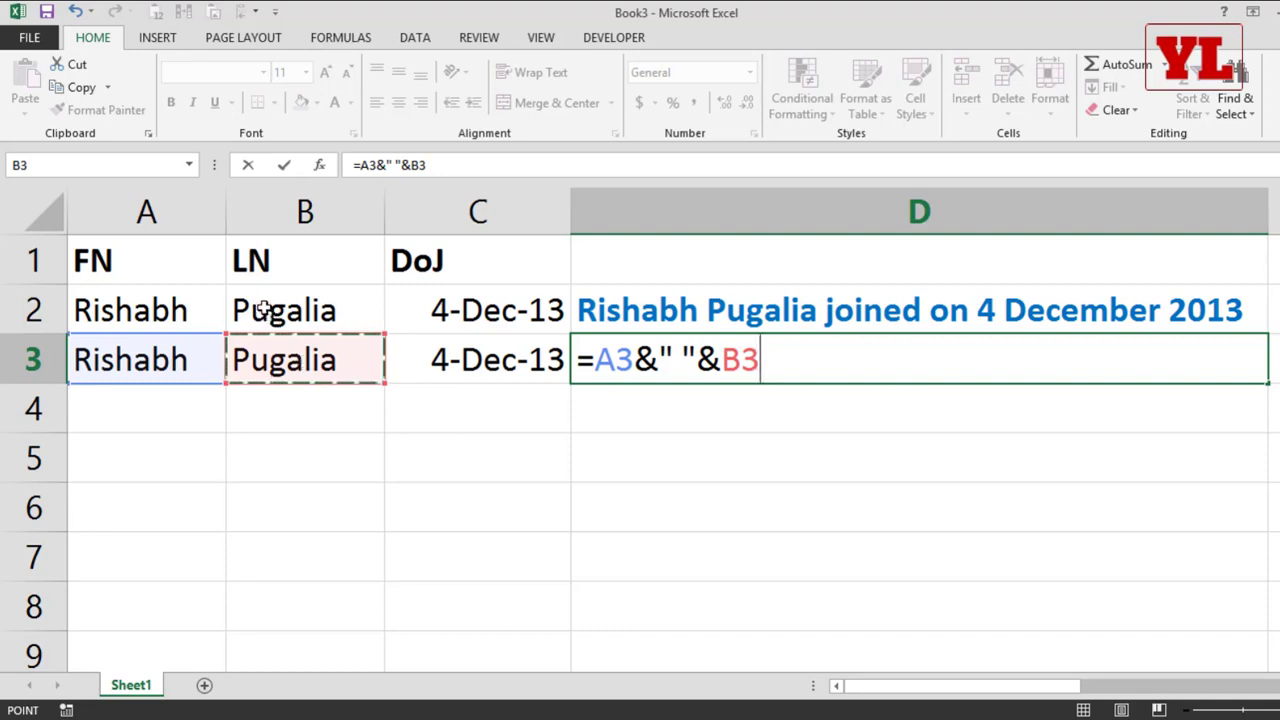
Step: Append &" joined on " to the formula in D3, with a space on each side of the text, and enter it
type("&")
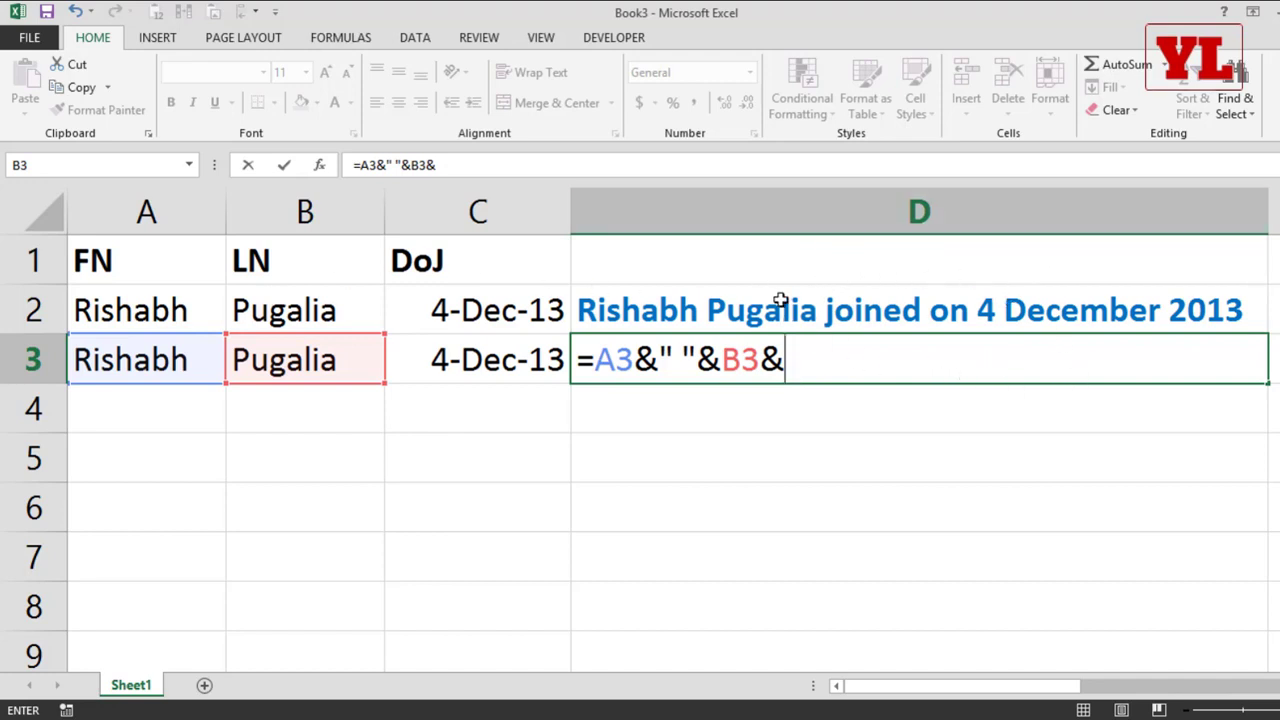
type("\" joined on")
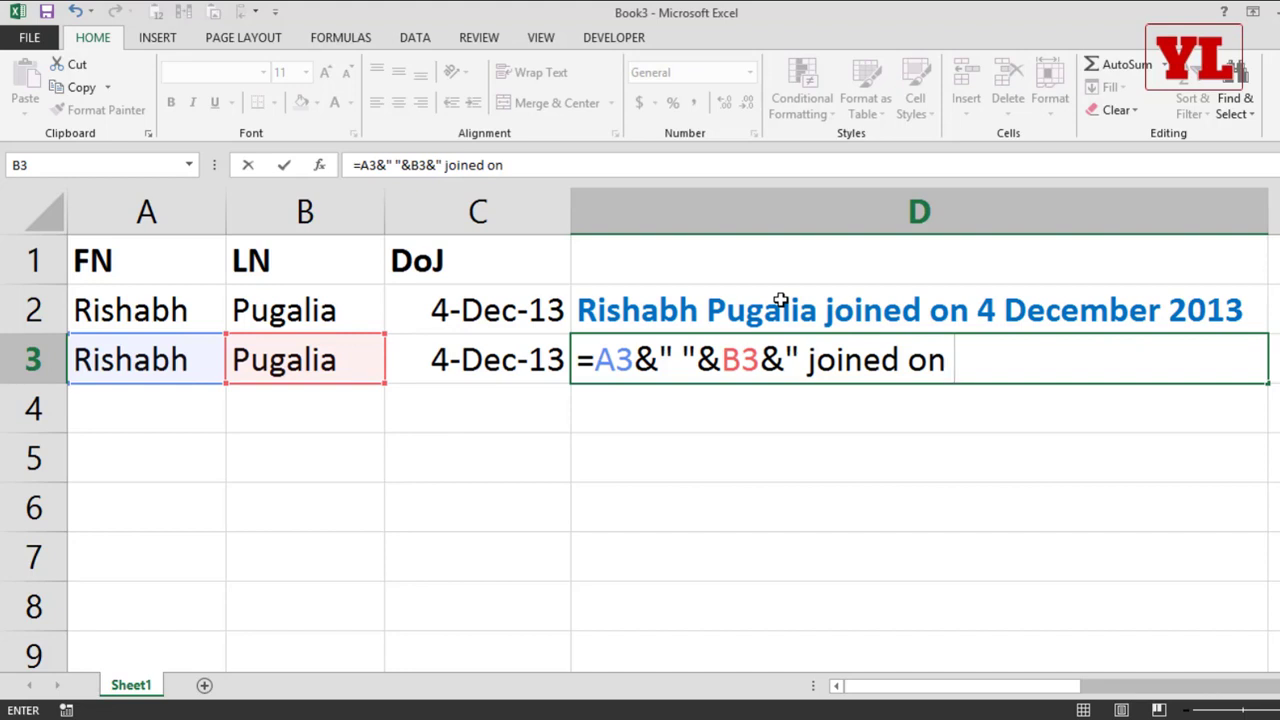
type(" \"")
key("Return")
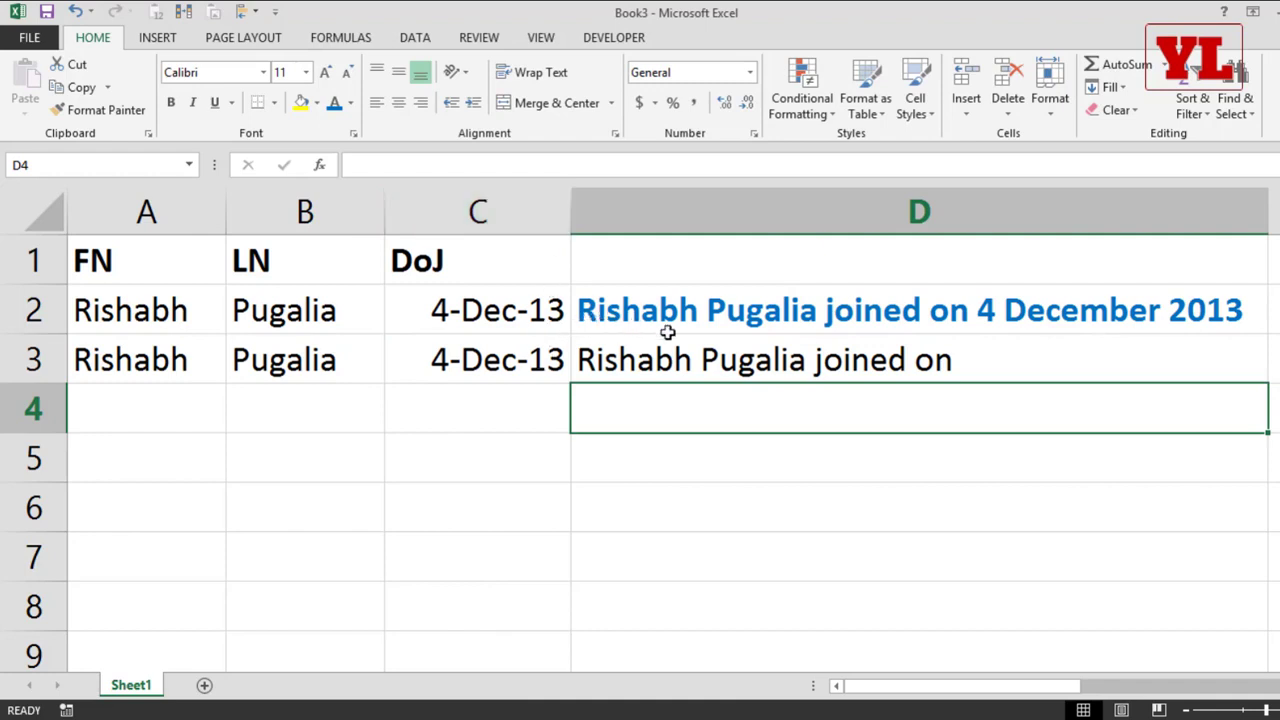
Step: Review the & operators in D3's formula and append &C3 to add the joining date
left_click(972, 350)
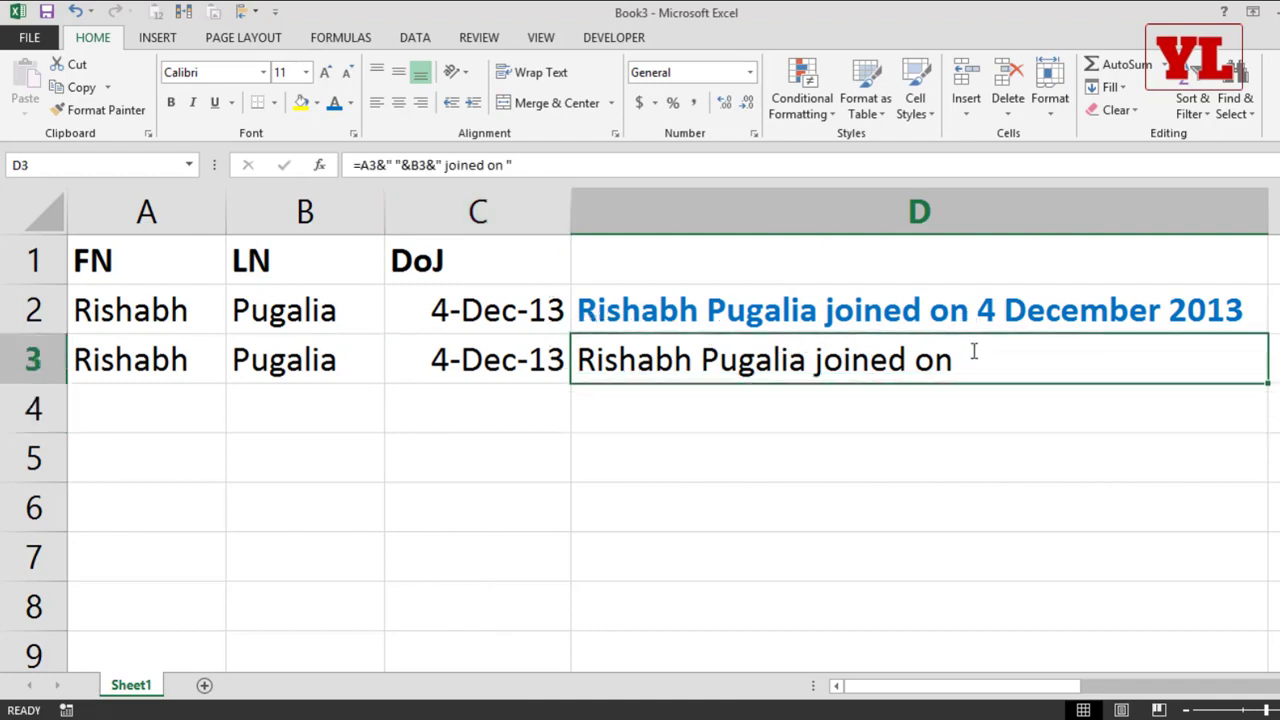
key("F2")
double_click(771, 357)
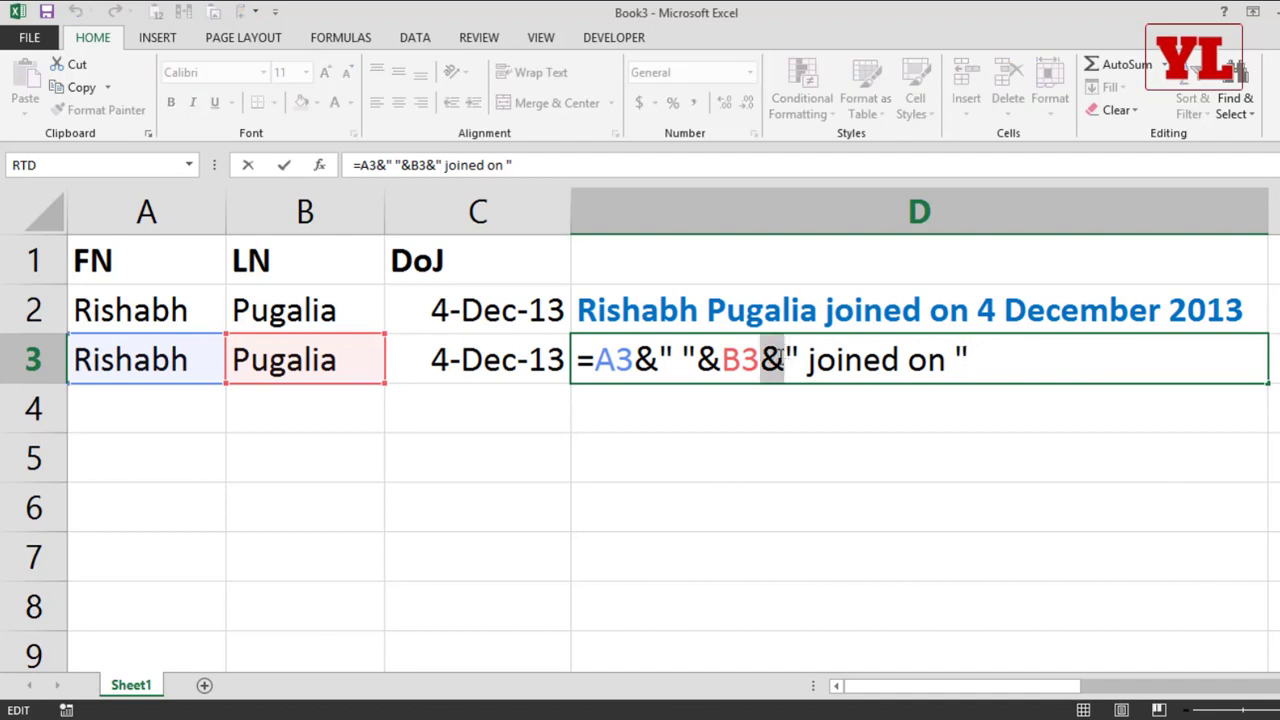
double_click(710, 358)
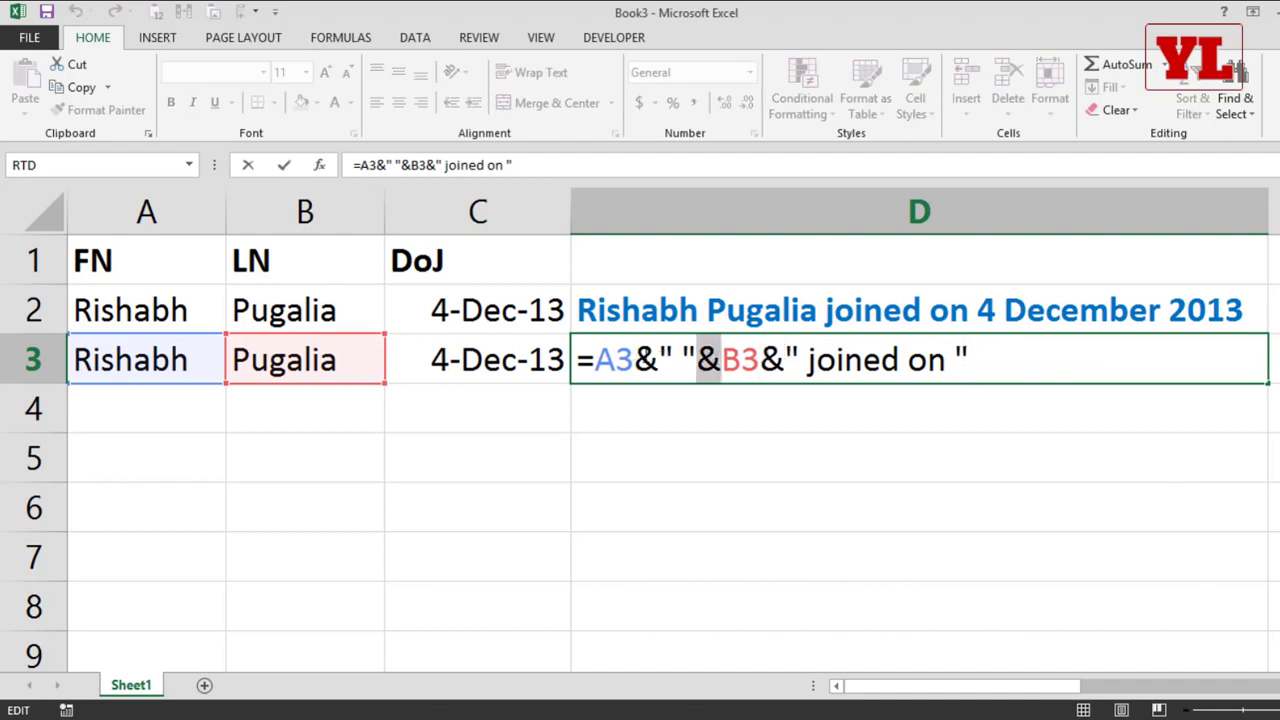
double_click(646, 358)
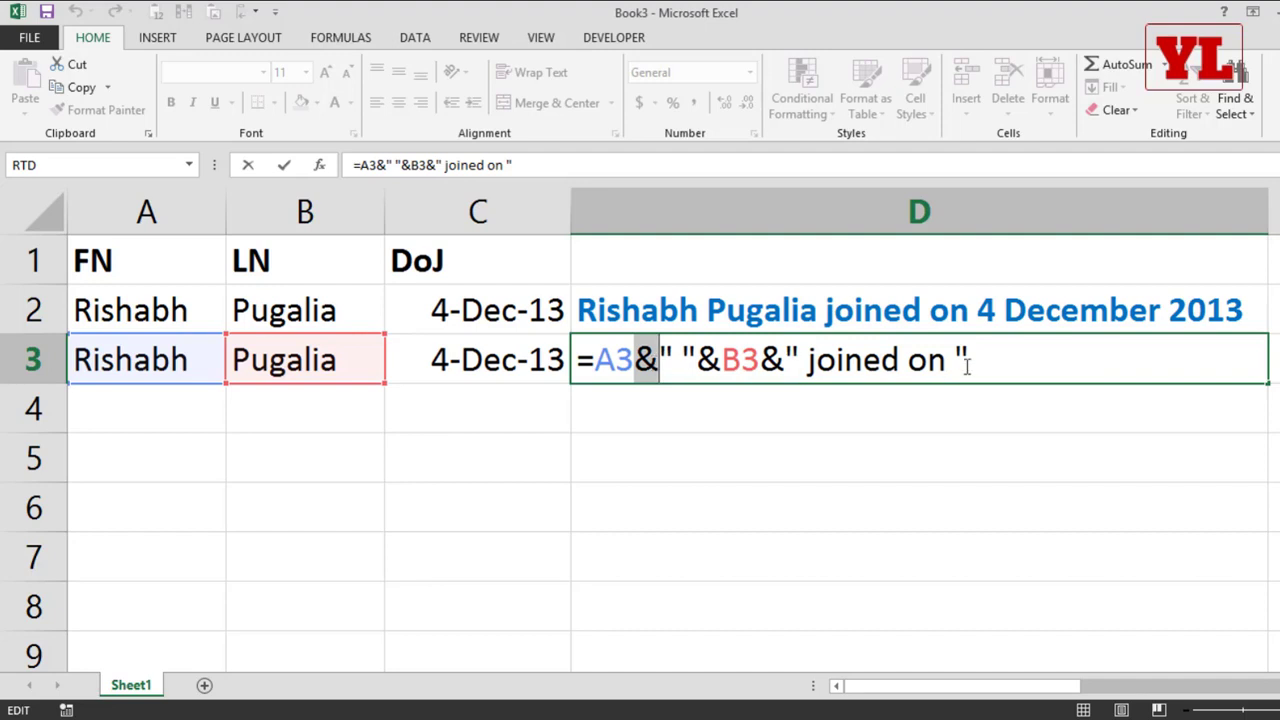
left_click(1015, 357)
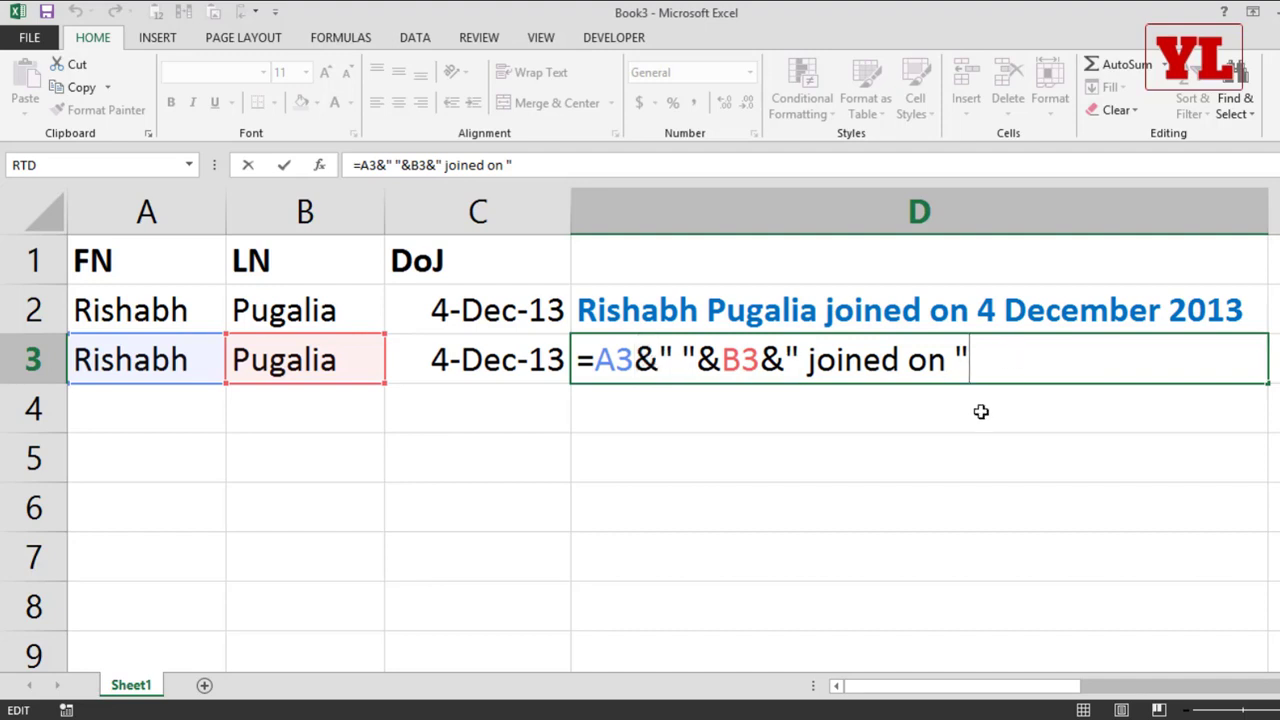
type("&")
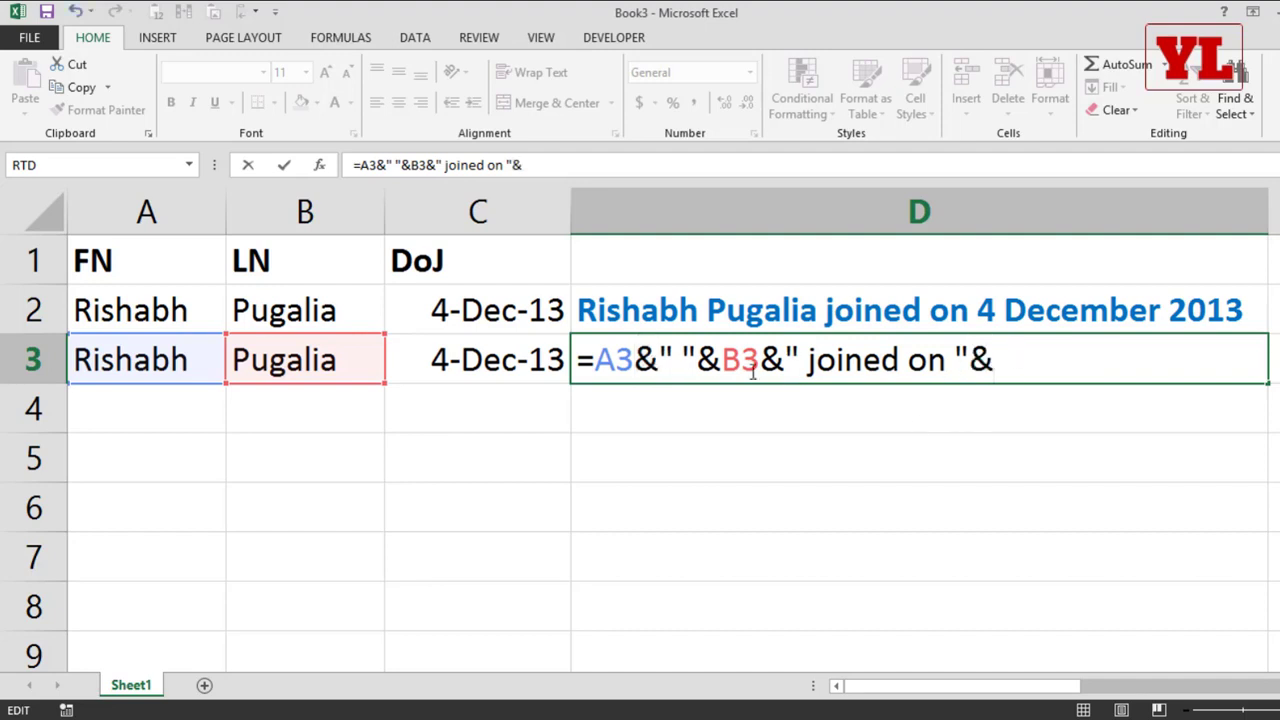
left_click(470, 352)
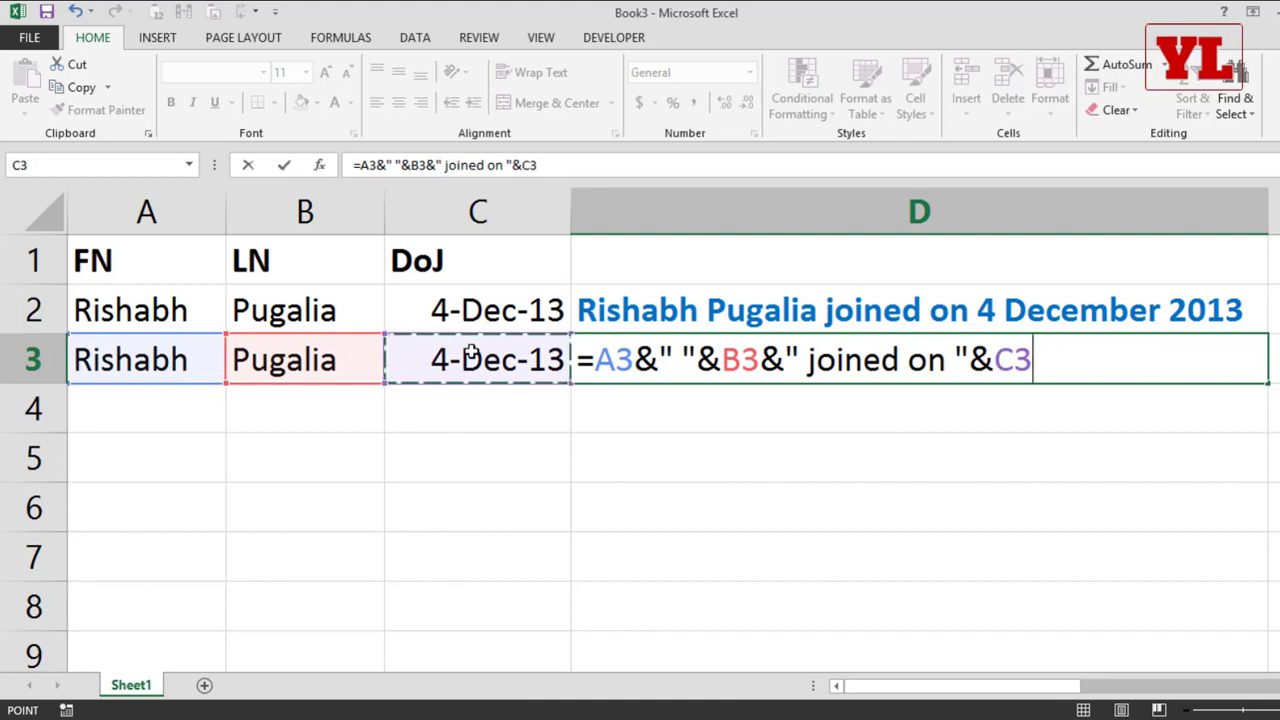
key("Return")
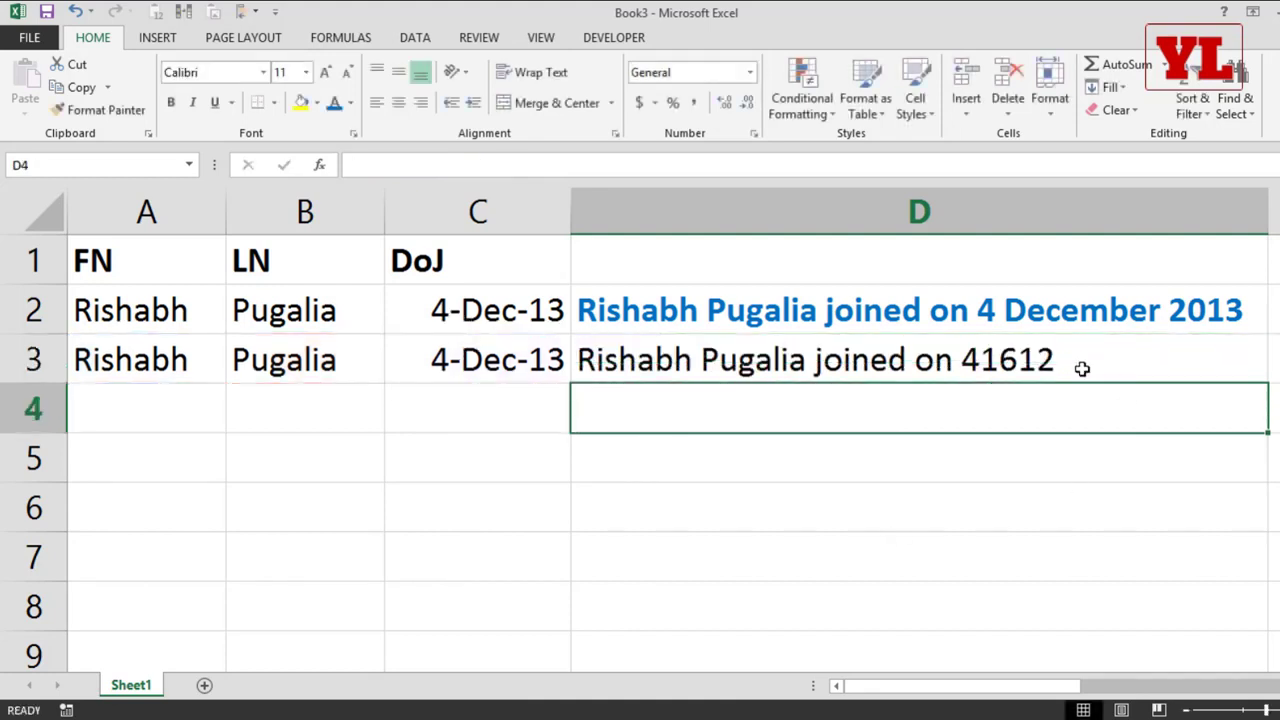
Step: Switch the joining date in C3 to the General number format to examine its underlying value, and undo the format change
left_click(497, 356)
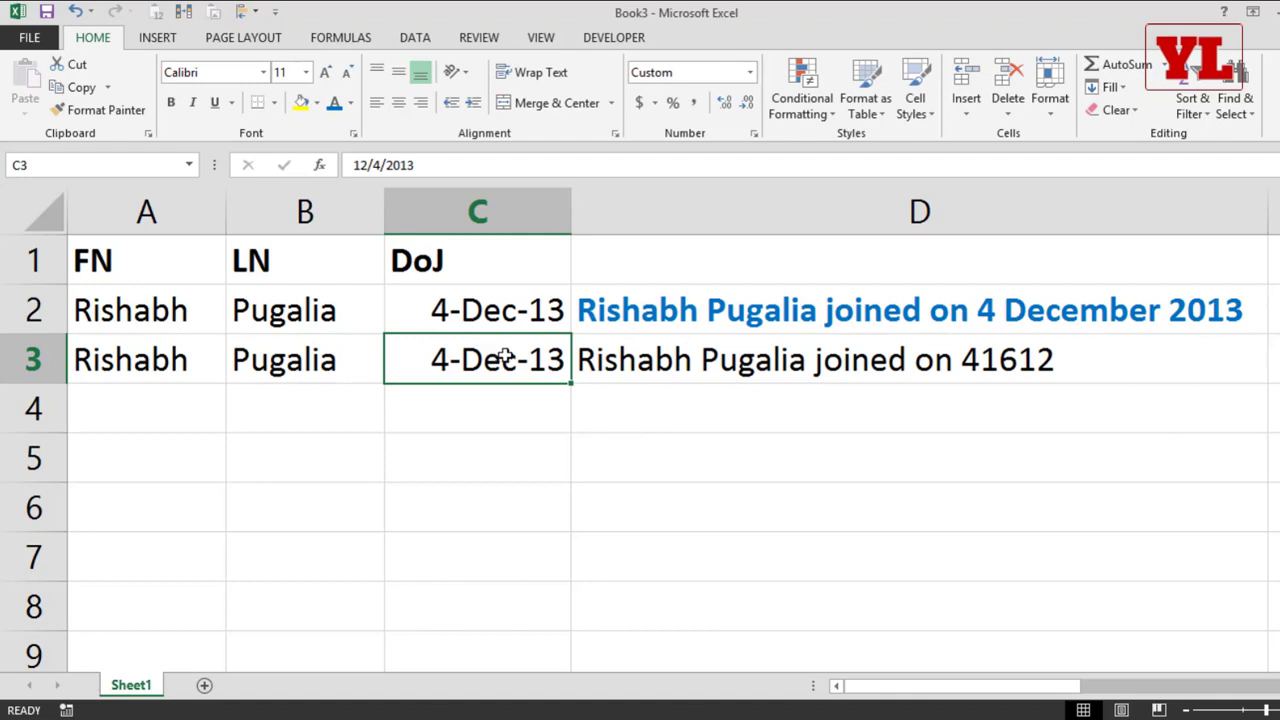
left_click(754, 76)
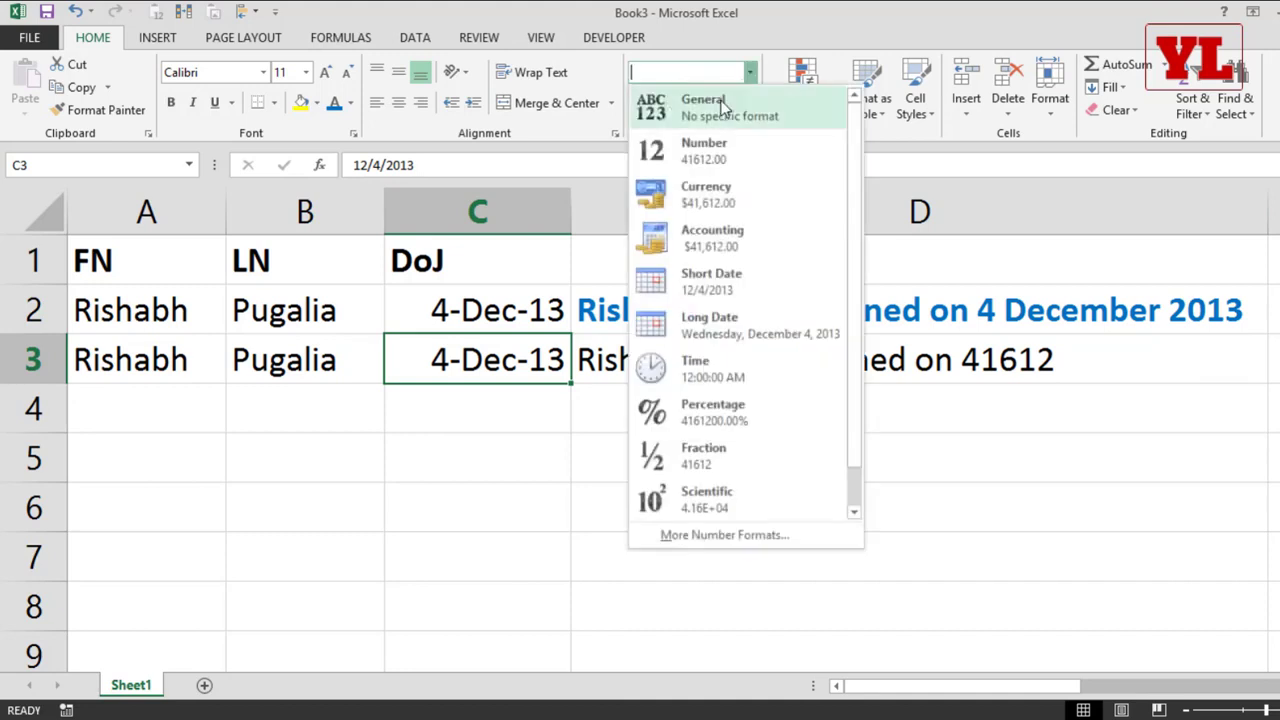
left_click(726, 109)
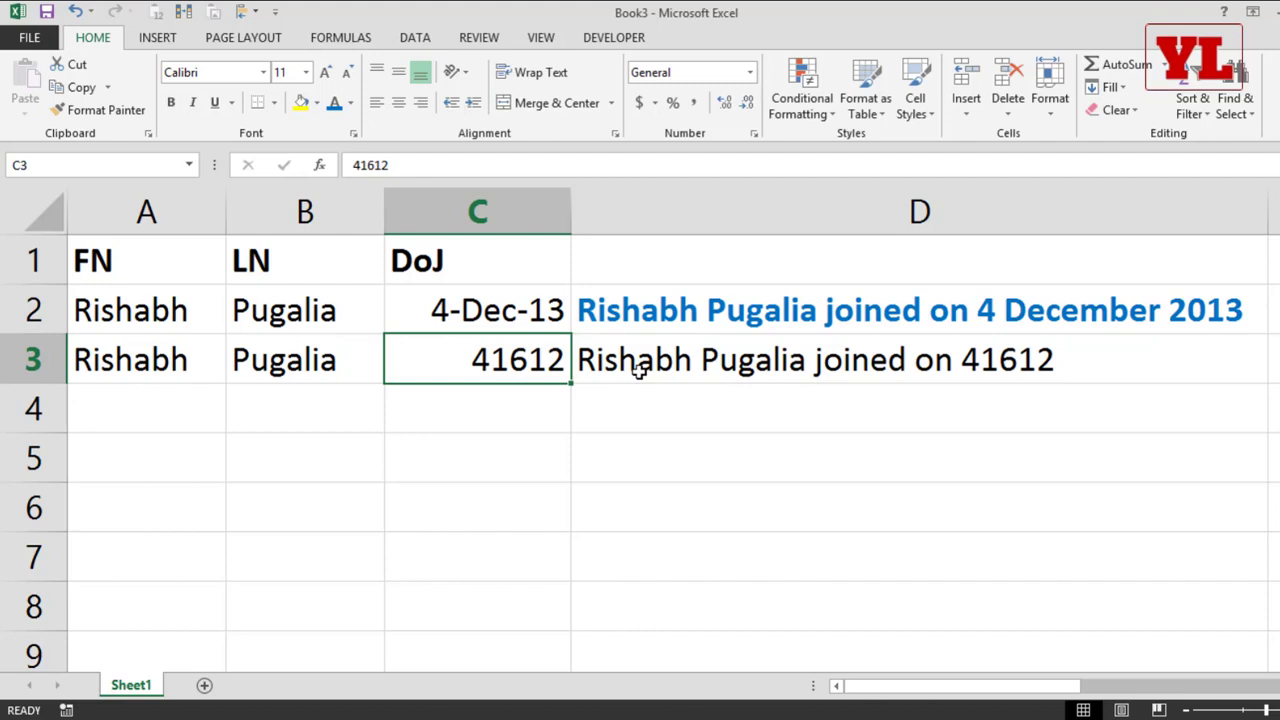
key("ctrl+z")
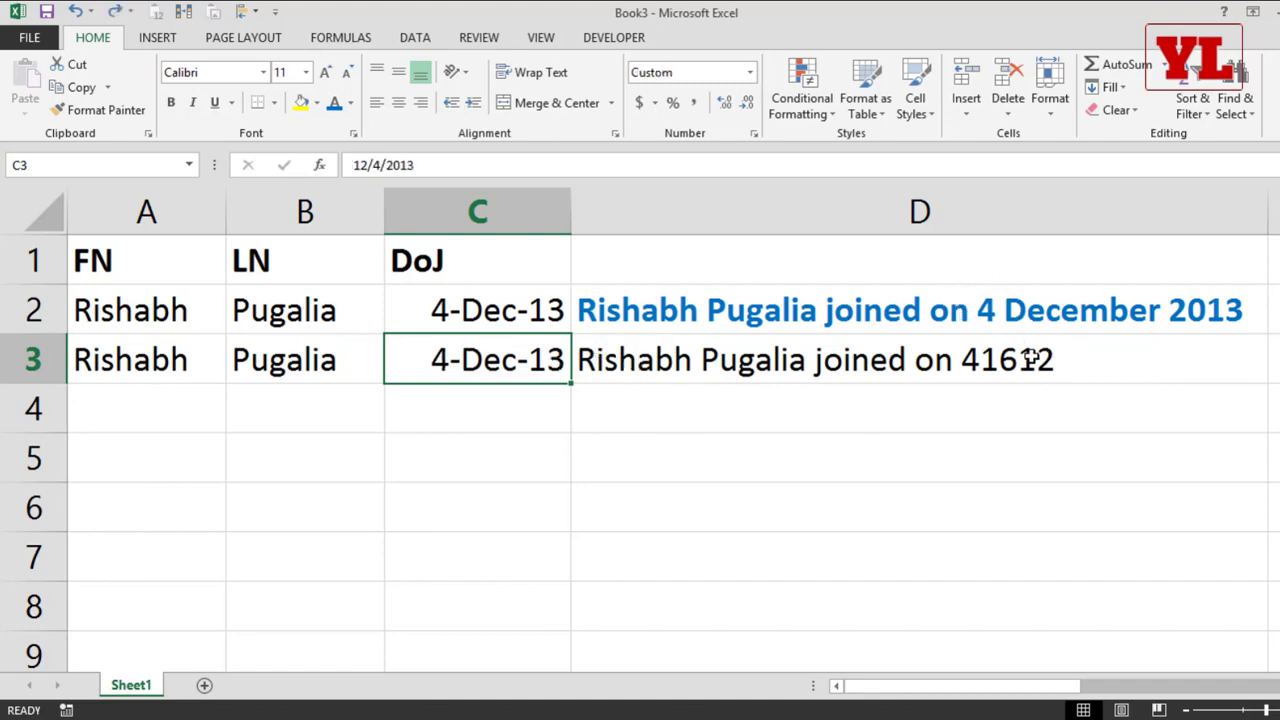
Step: Replace the C3 reference at the end of D3's formula with TEXT(C3,"")
double_click(968, 370)
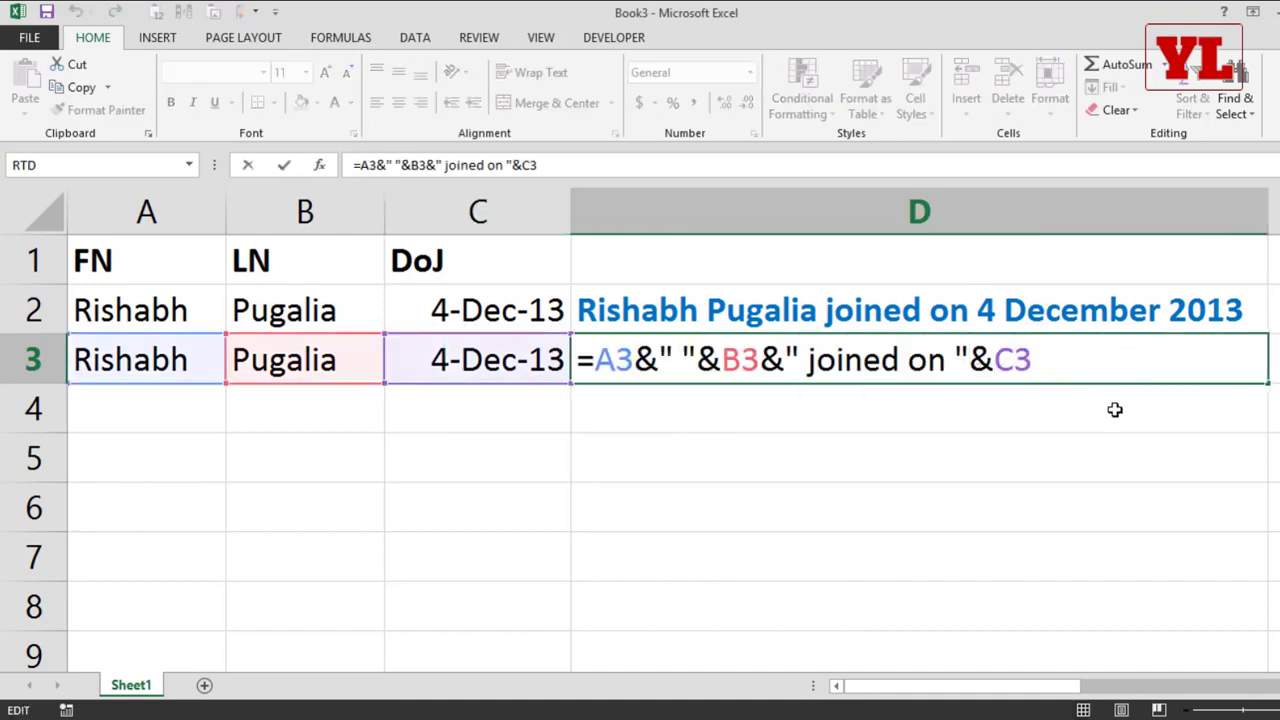
key("BackSpace")
key("BackSpace")
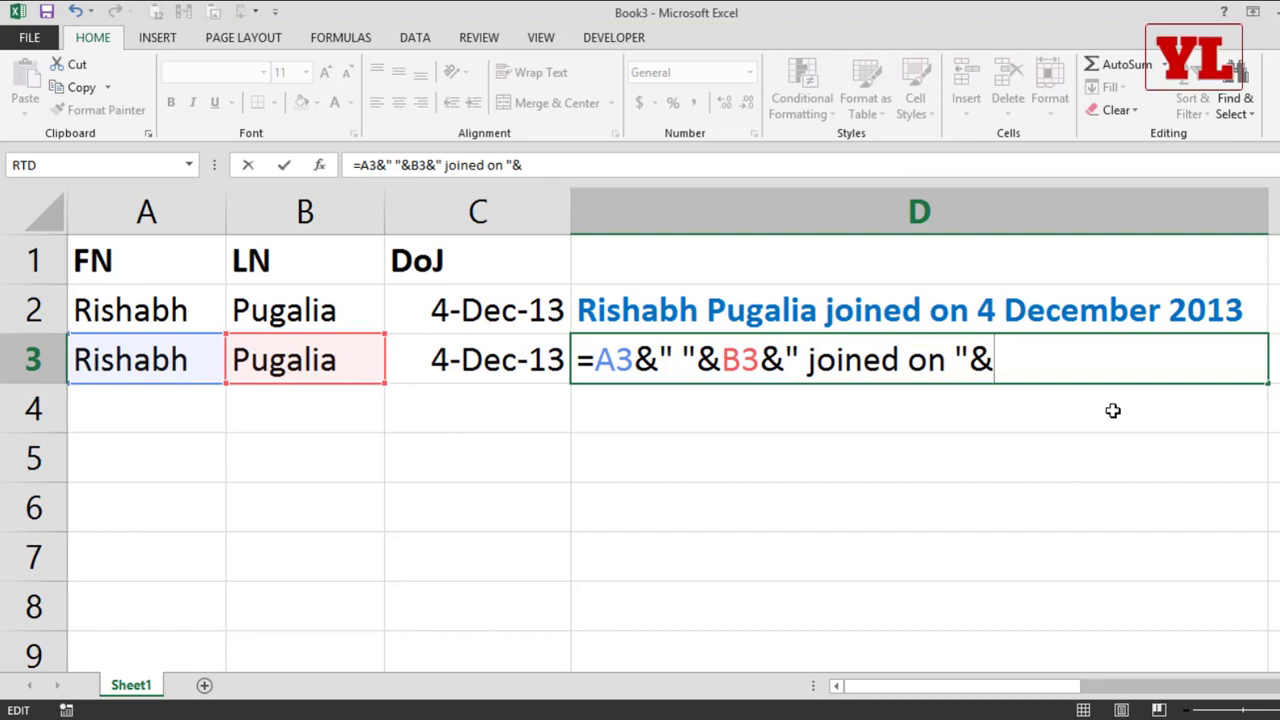
type("tex")
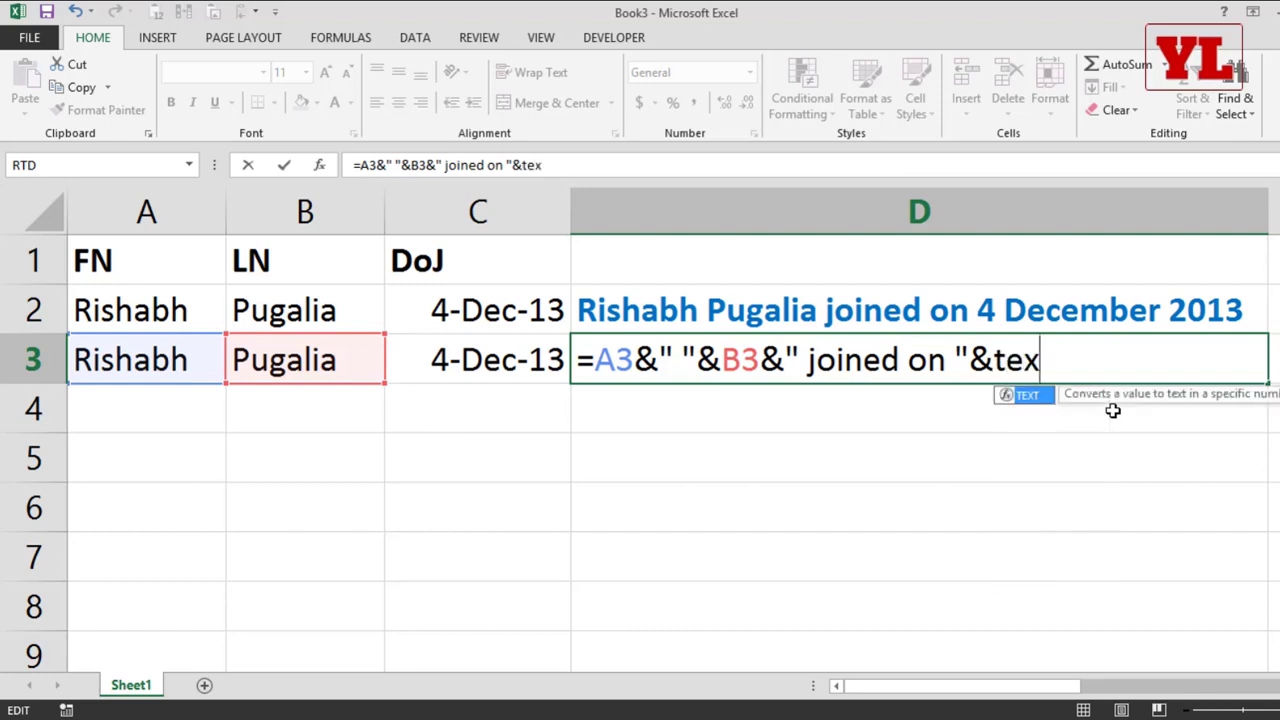
type("t")
key("Tab")
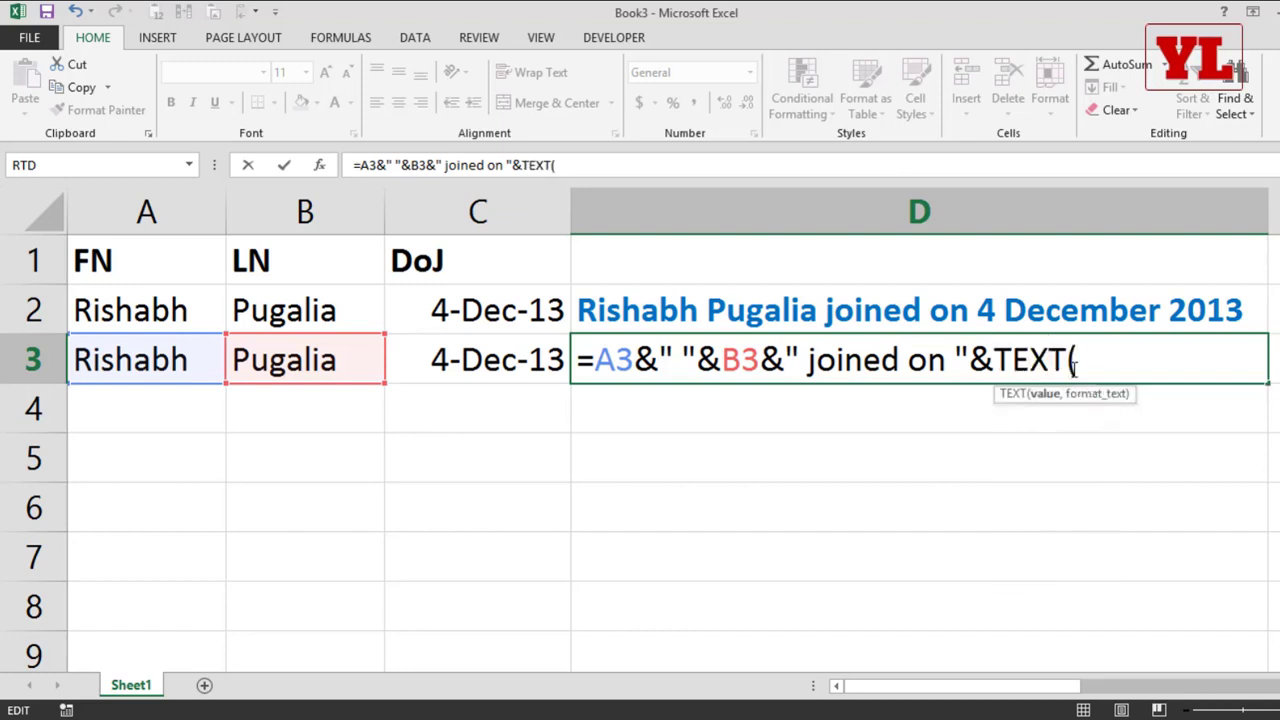
left_click(463, 358)
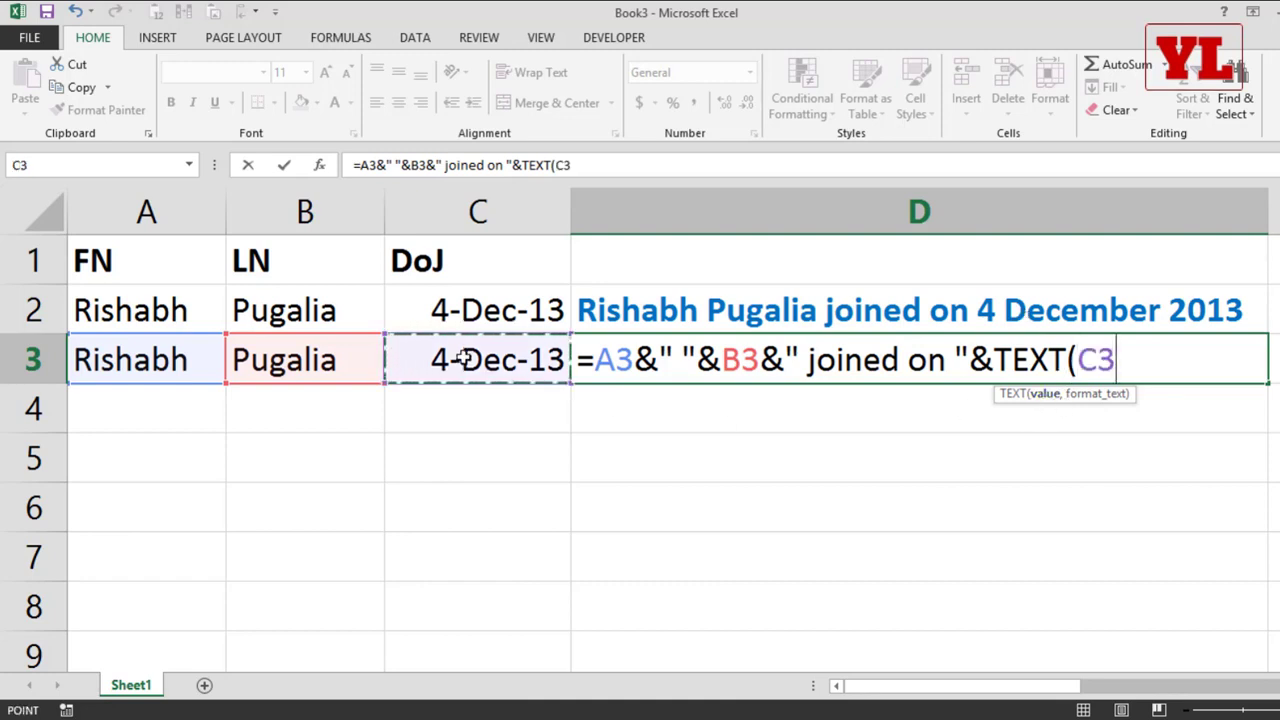
type(",")
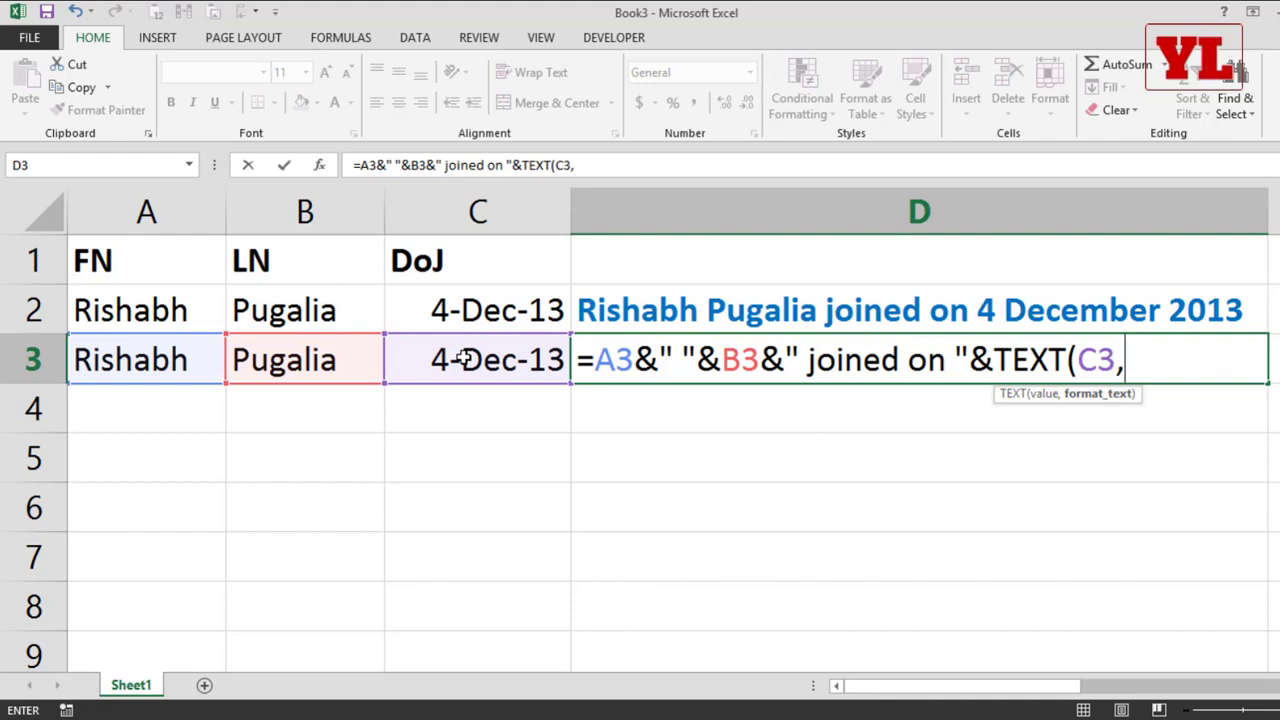
type("\"\")")
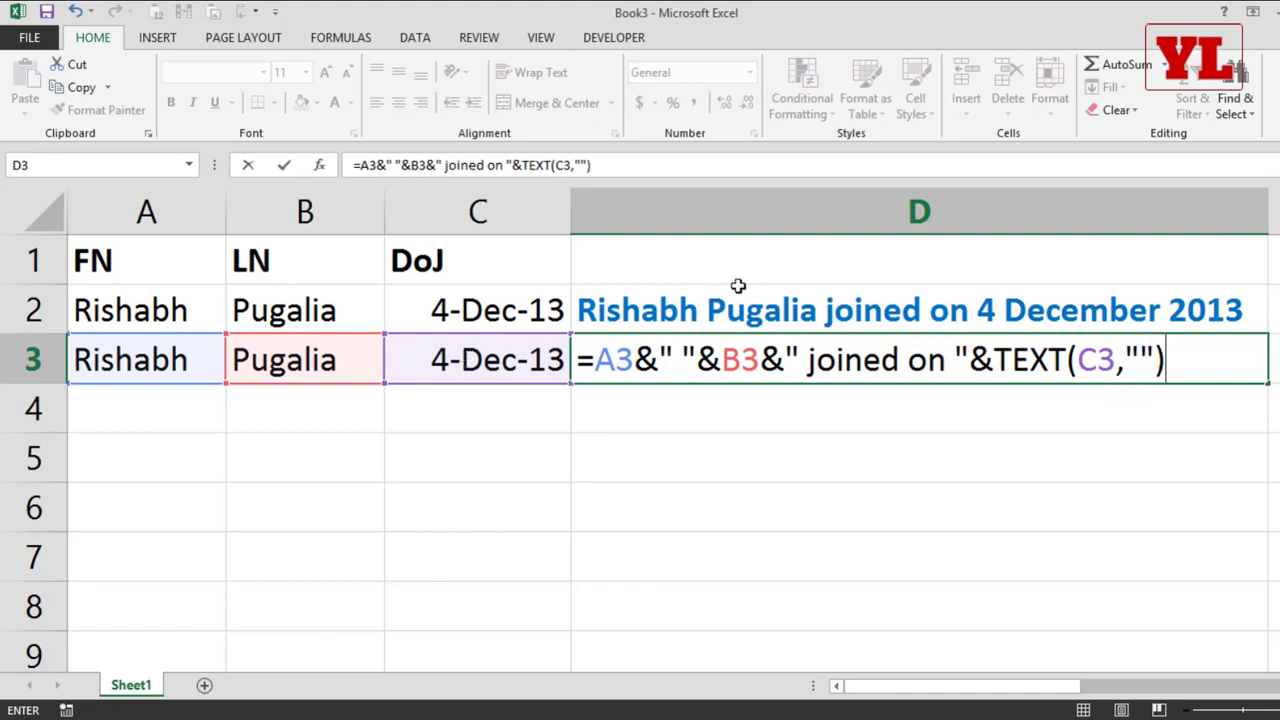
Step: Fill in the TEXT format in D3's formula as "dd mmmm yyyy" and enter the formula
left_click(1140, 351)
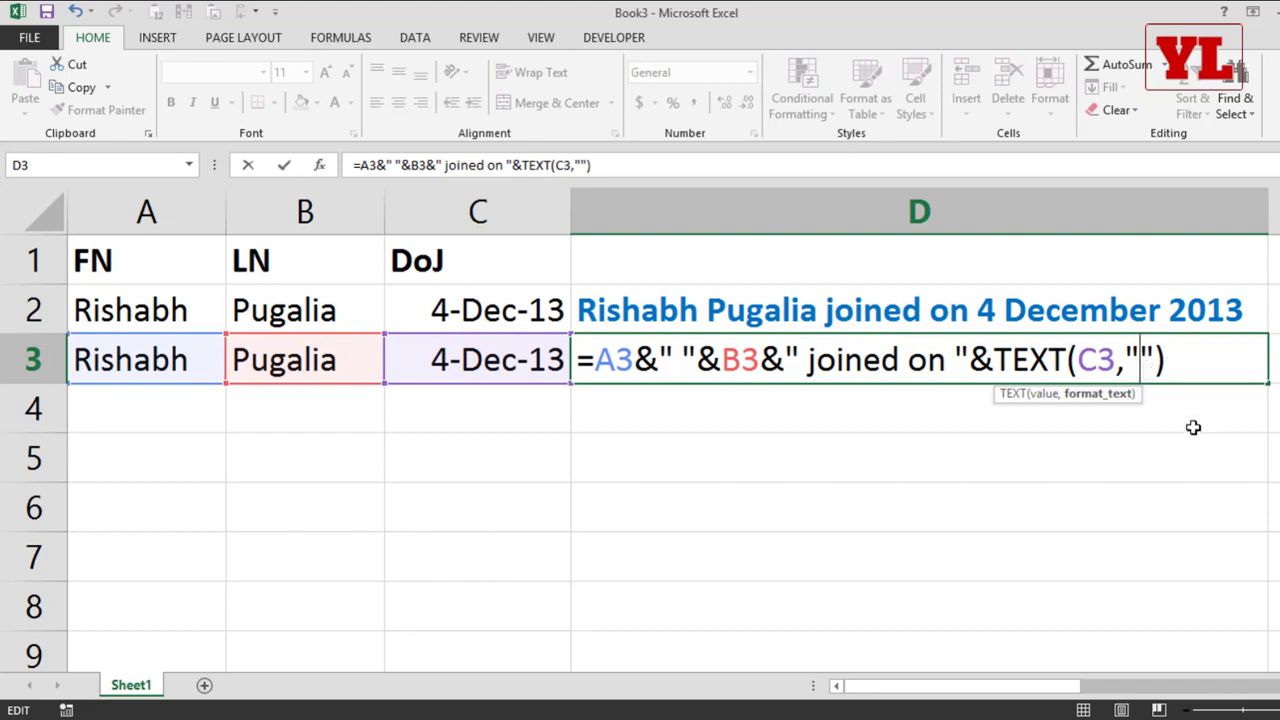
type("dd")
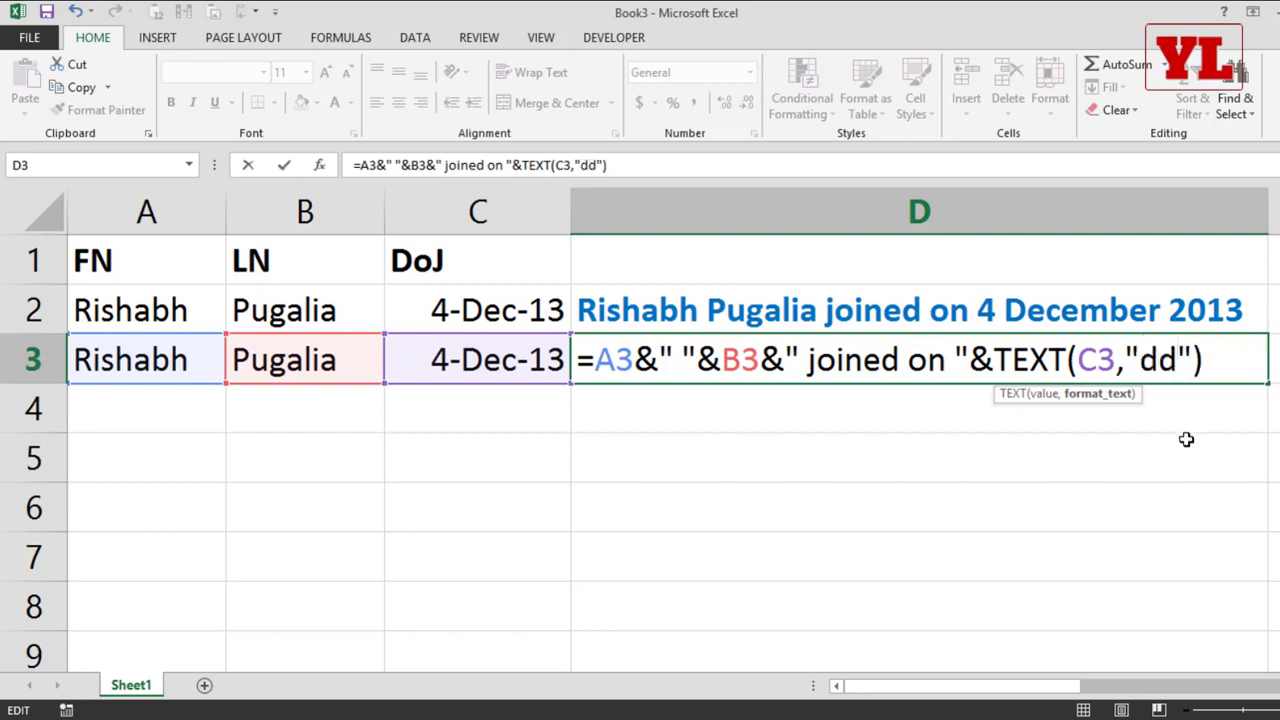
type(" mmmm")
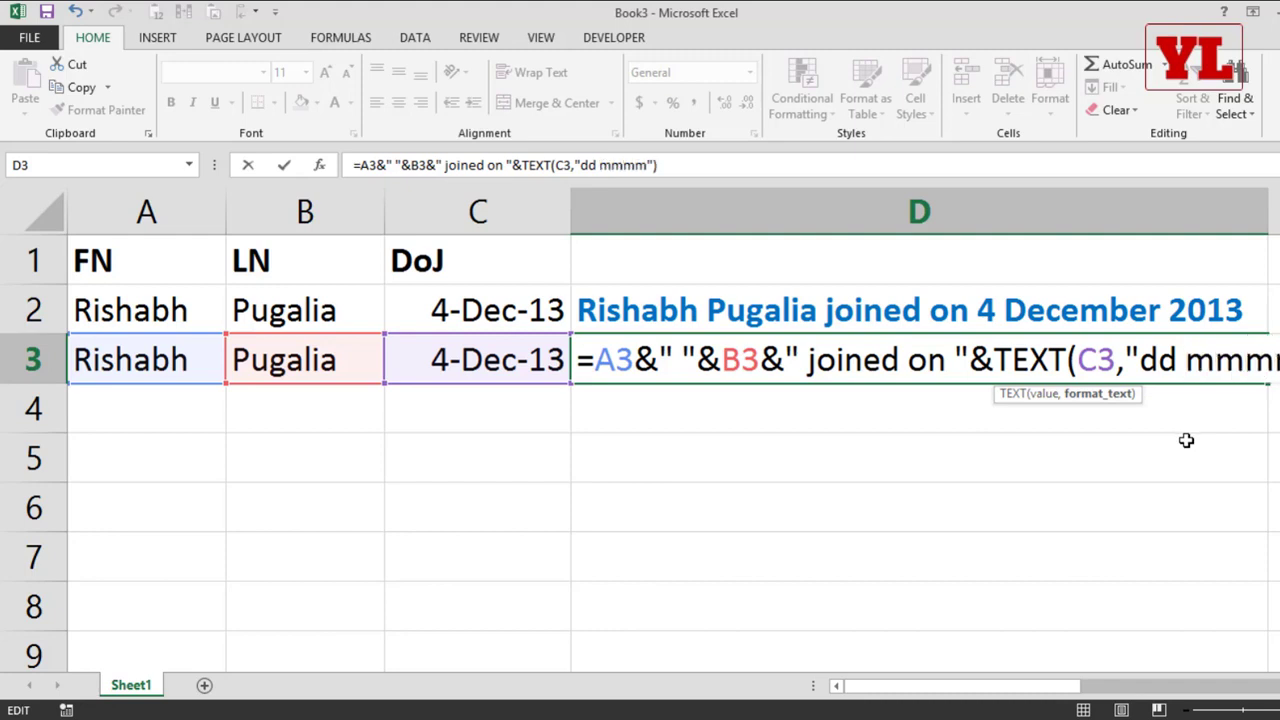
type(" yyyy")
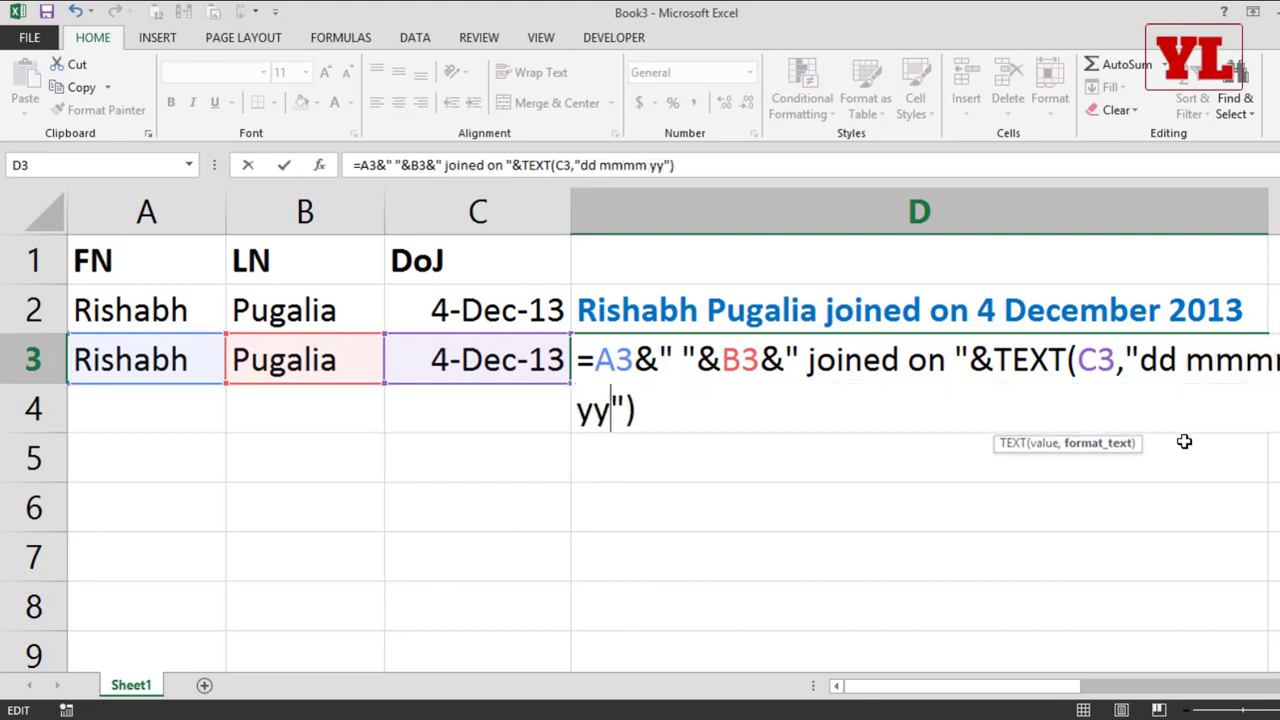
key("Return")
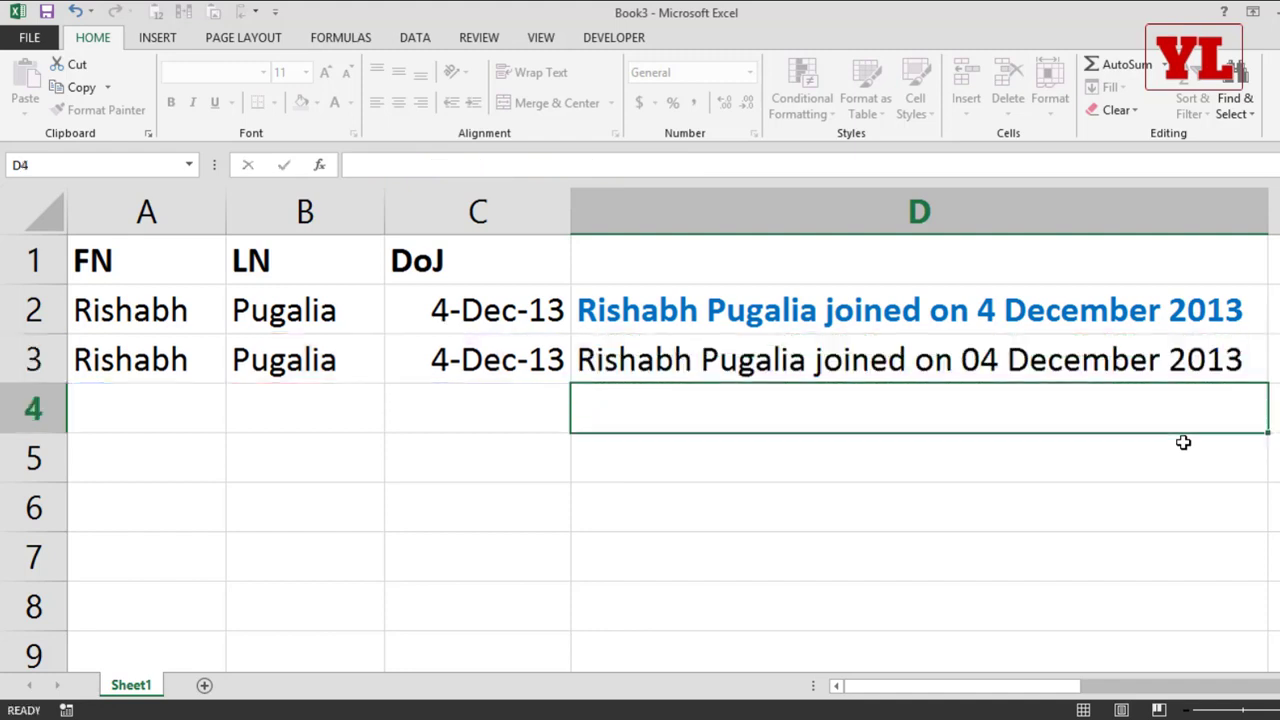
Step: Shorten the month code in D3's TEXT format so it reads "dd mmm yyyy", and enter the formula
double_click(862, 358)
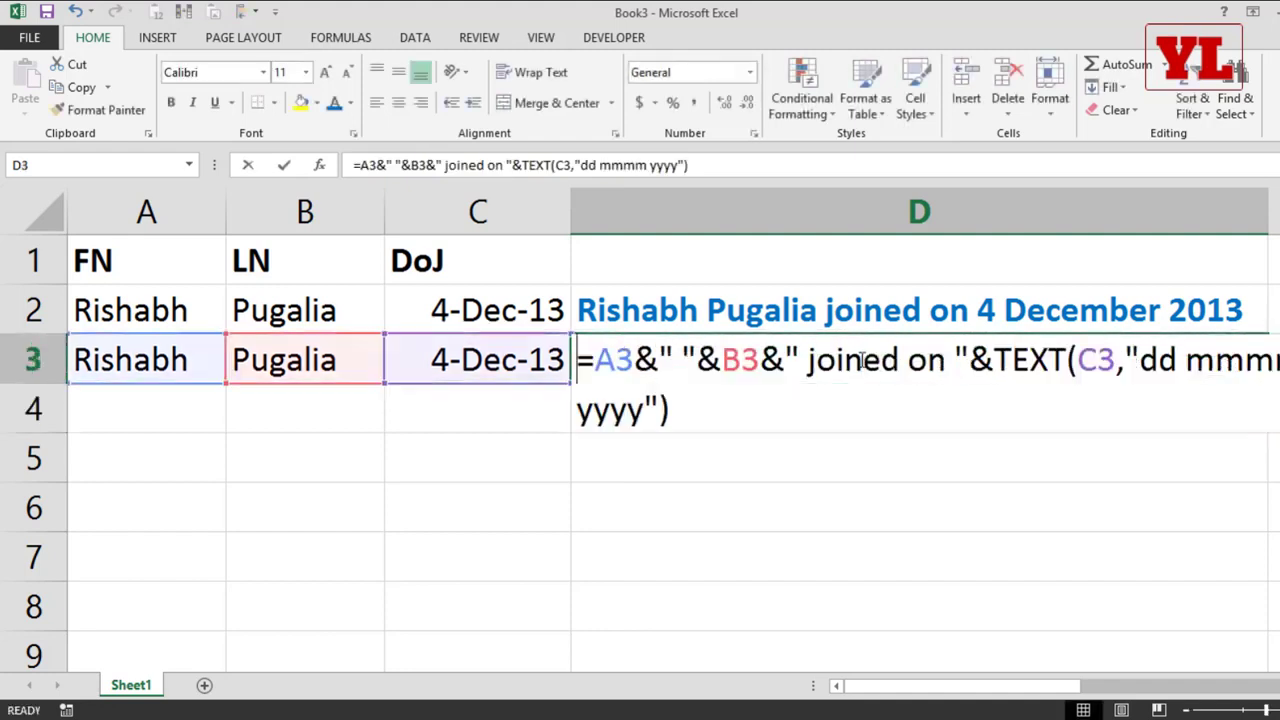
left_click(1178, 365)
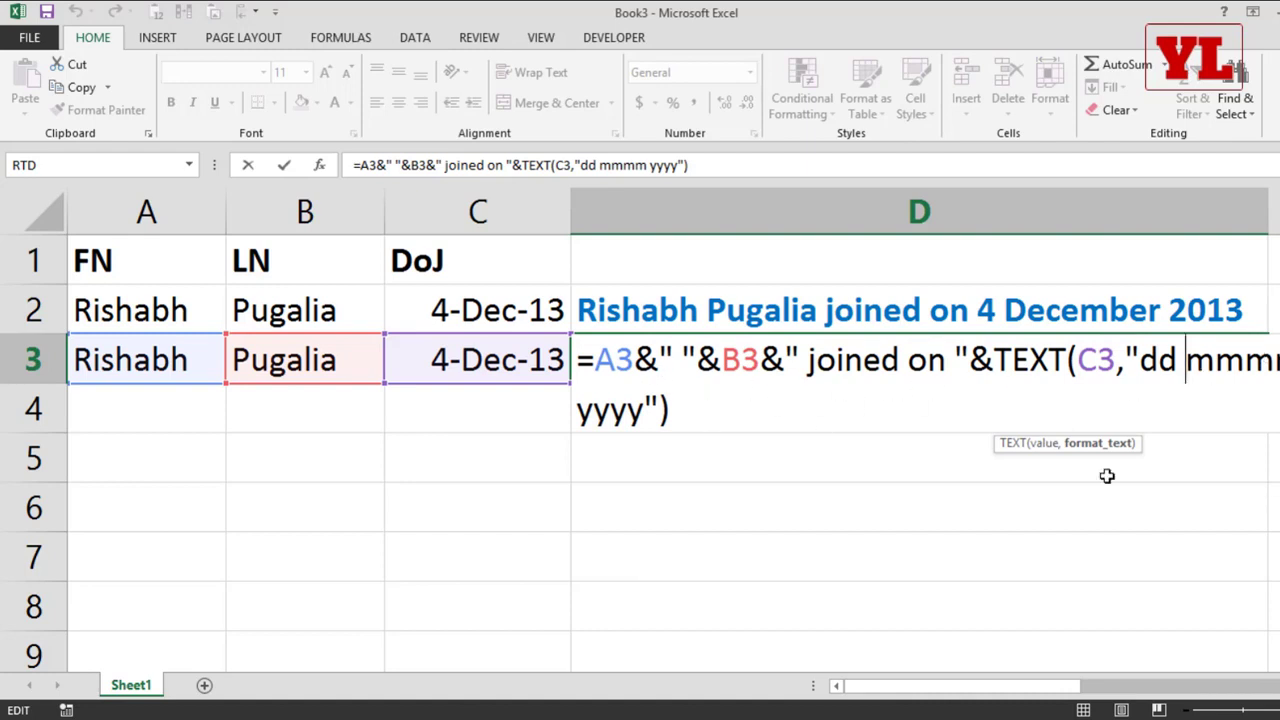
left_click(1216, 358)
key("BackSpace")
key("Return")
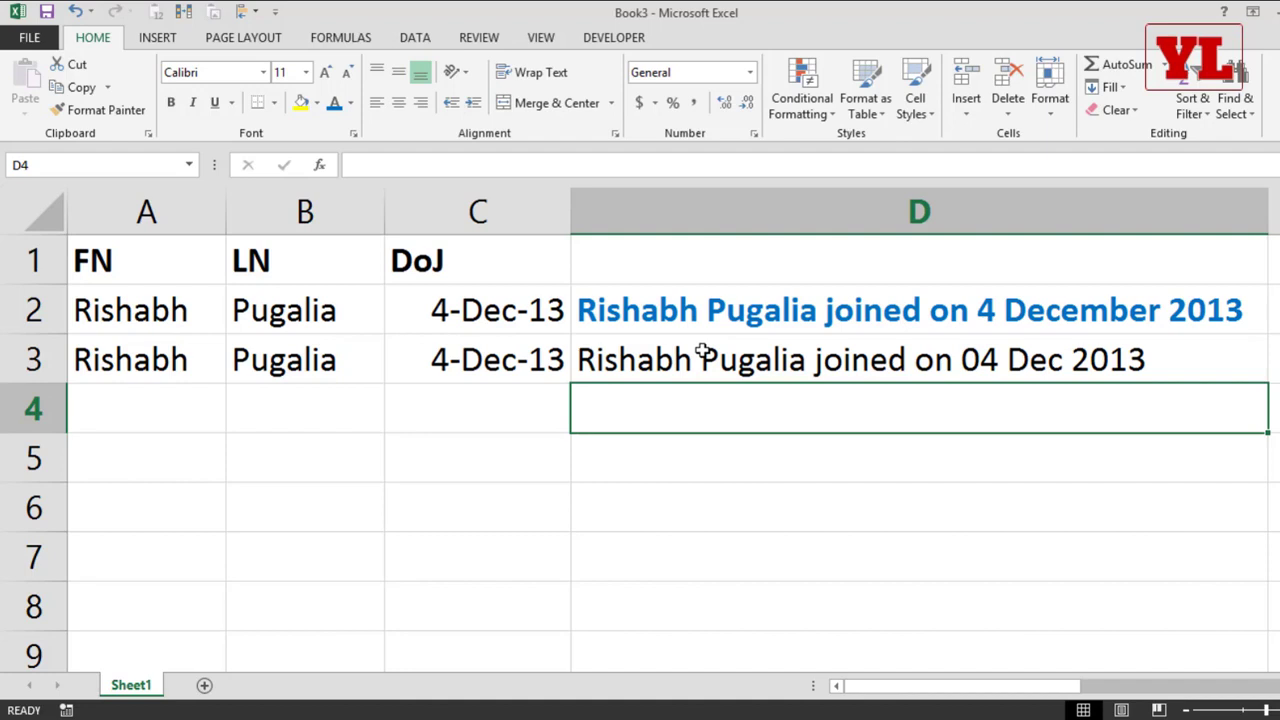
Step: Fill the first name, last name and joining date from A3:C3 down into row 4
key("Left")
key("Left")
key("Left")
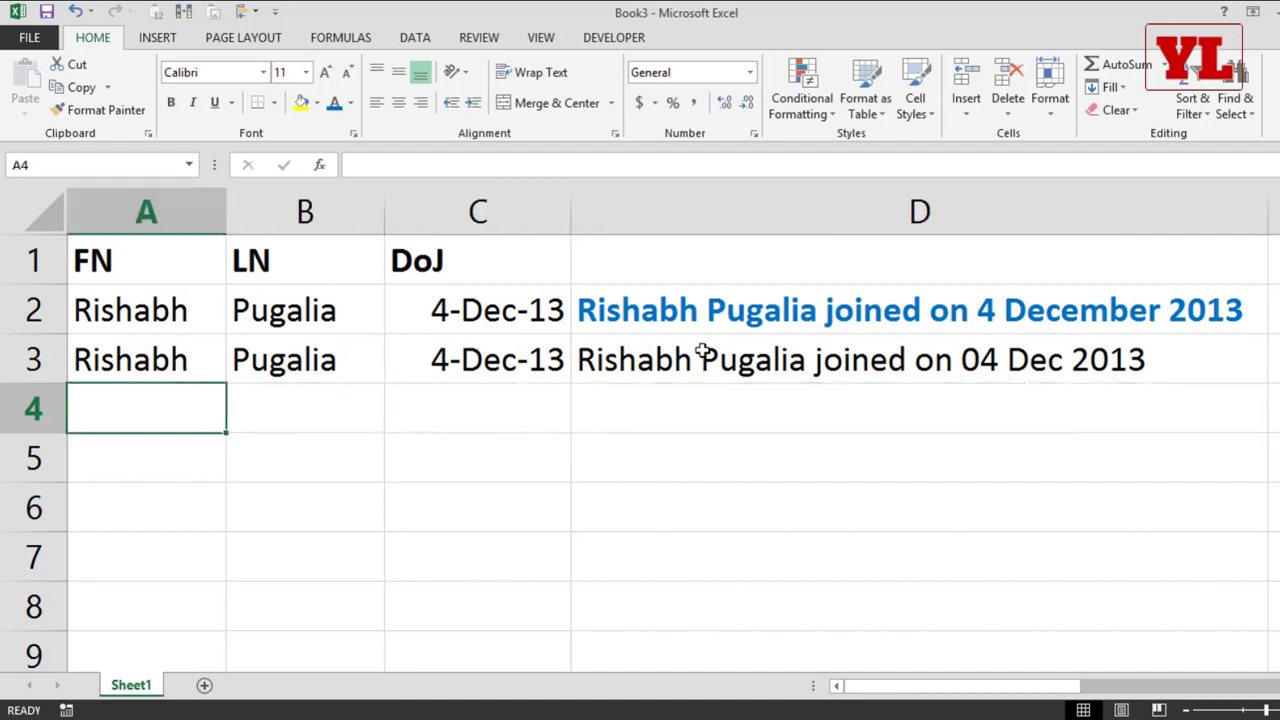
key("Up")
key("shift+Down")
key("shift+Right")
key("shift+Right")
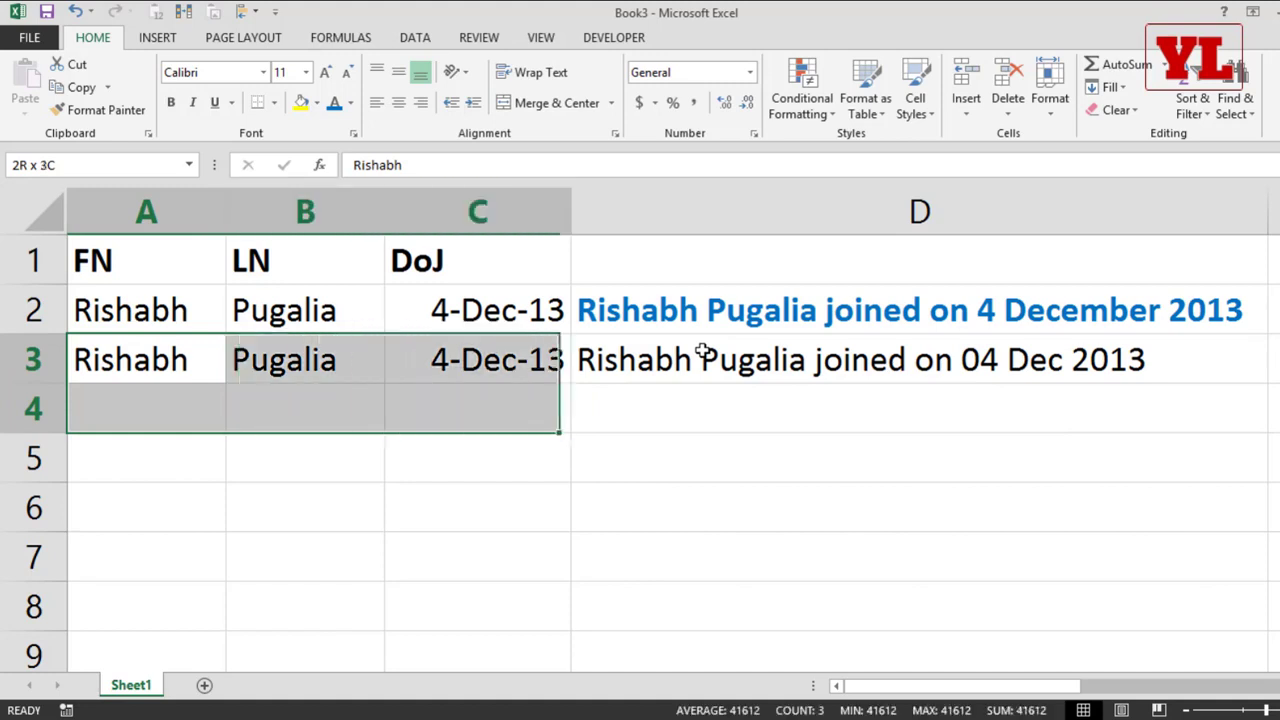
key("ctrl+d")
key("Right")
Step: Start a CONCATENATE formula in D4 that joins A4, a space " " and B4 with & operators
key("Right")
key("Down")
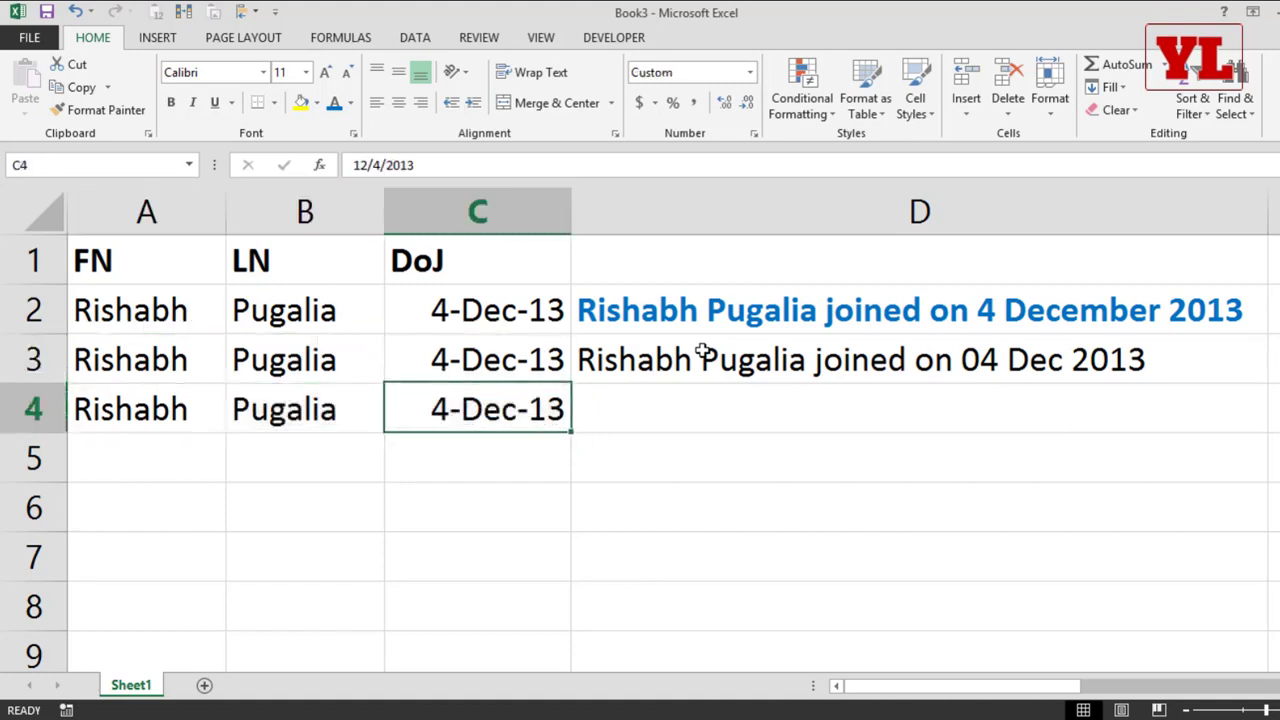
key("Right")
type("=con")
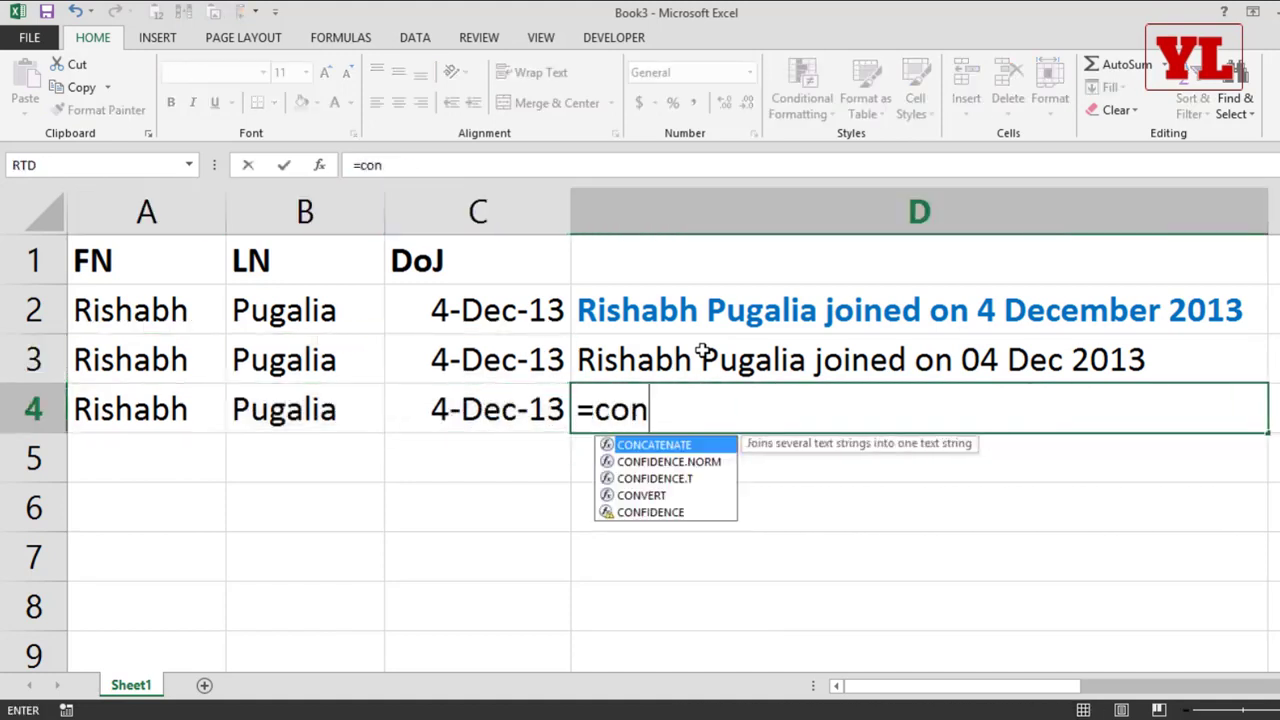
key("Tab")
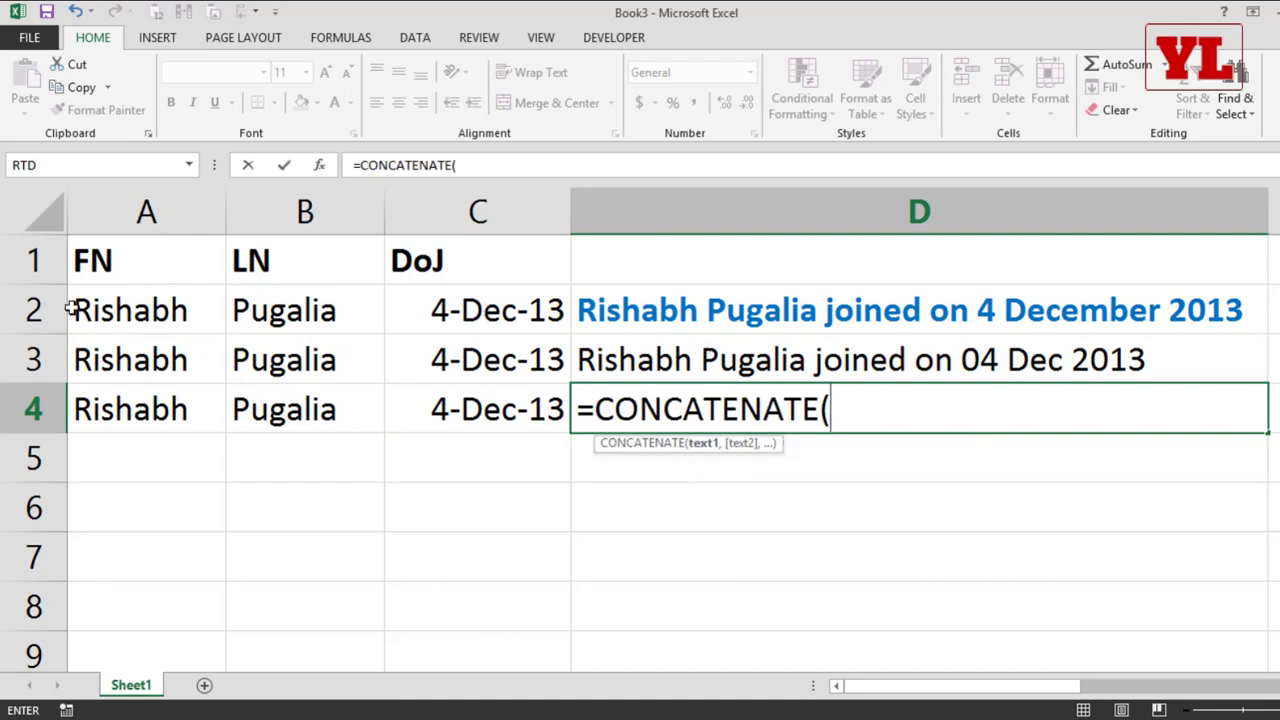
left_click(142, 409)
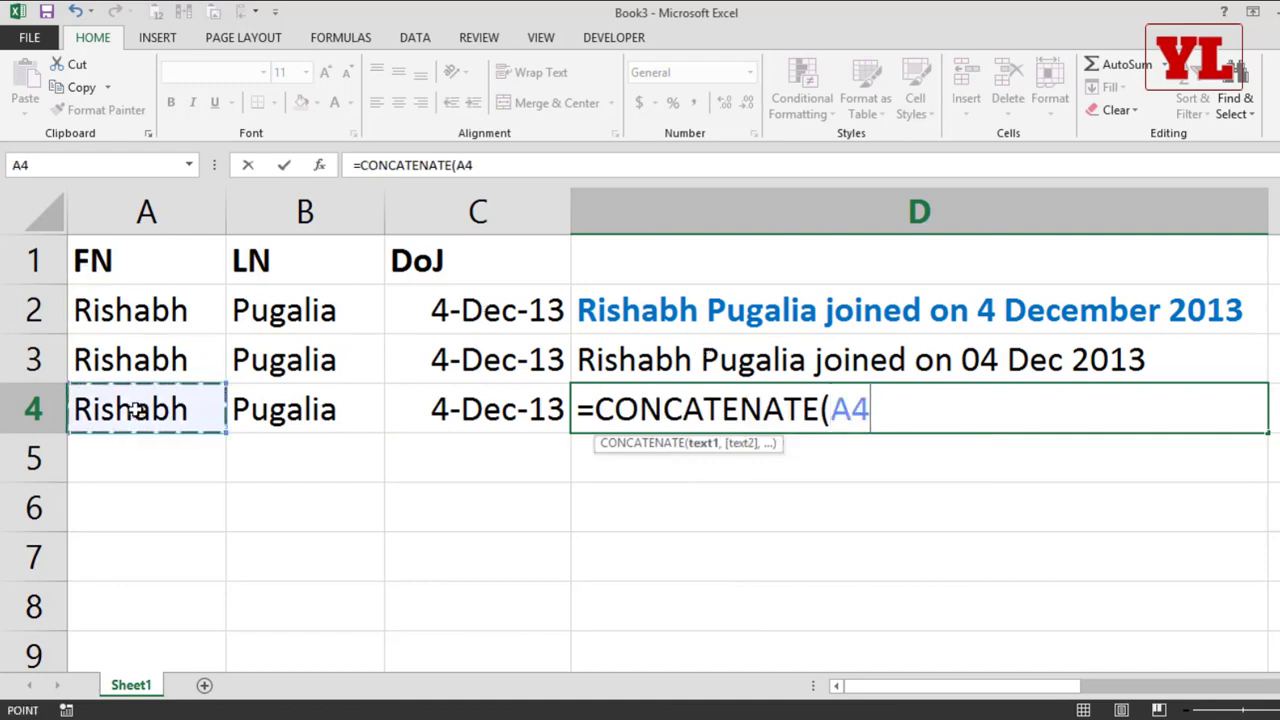
type("&\" \"")
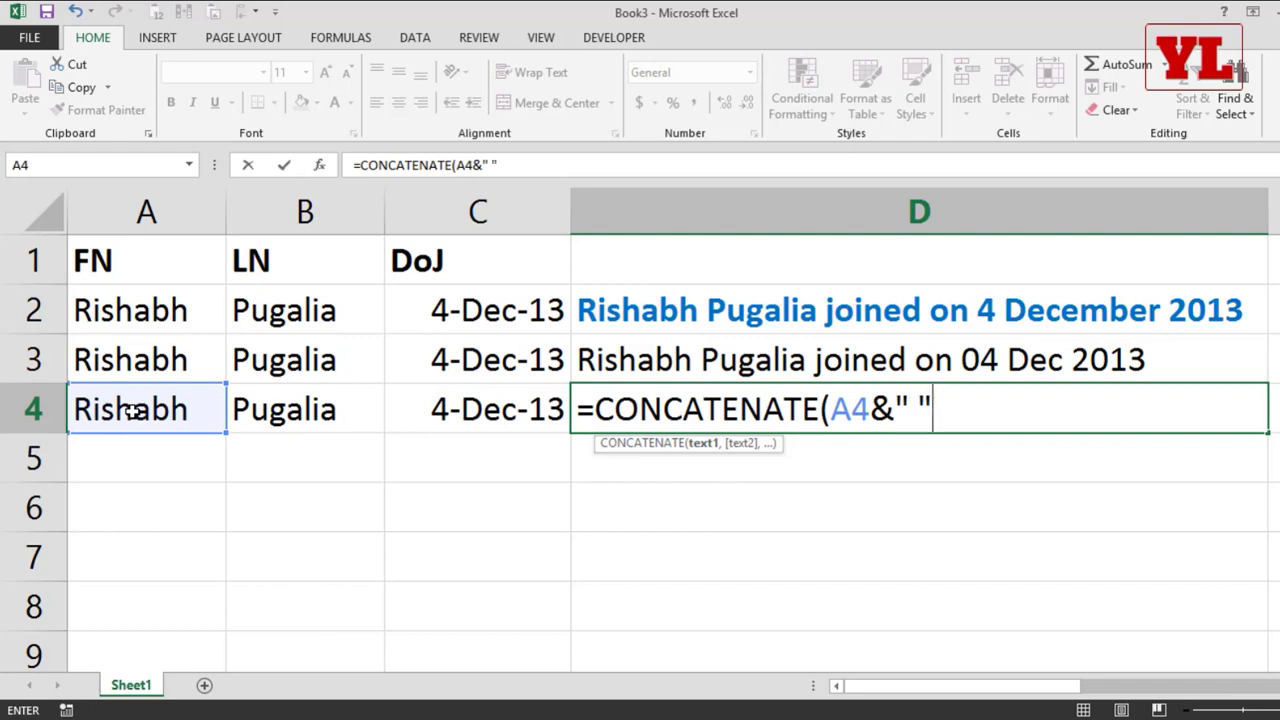
type("&")
left_click(336, 412)
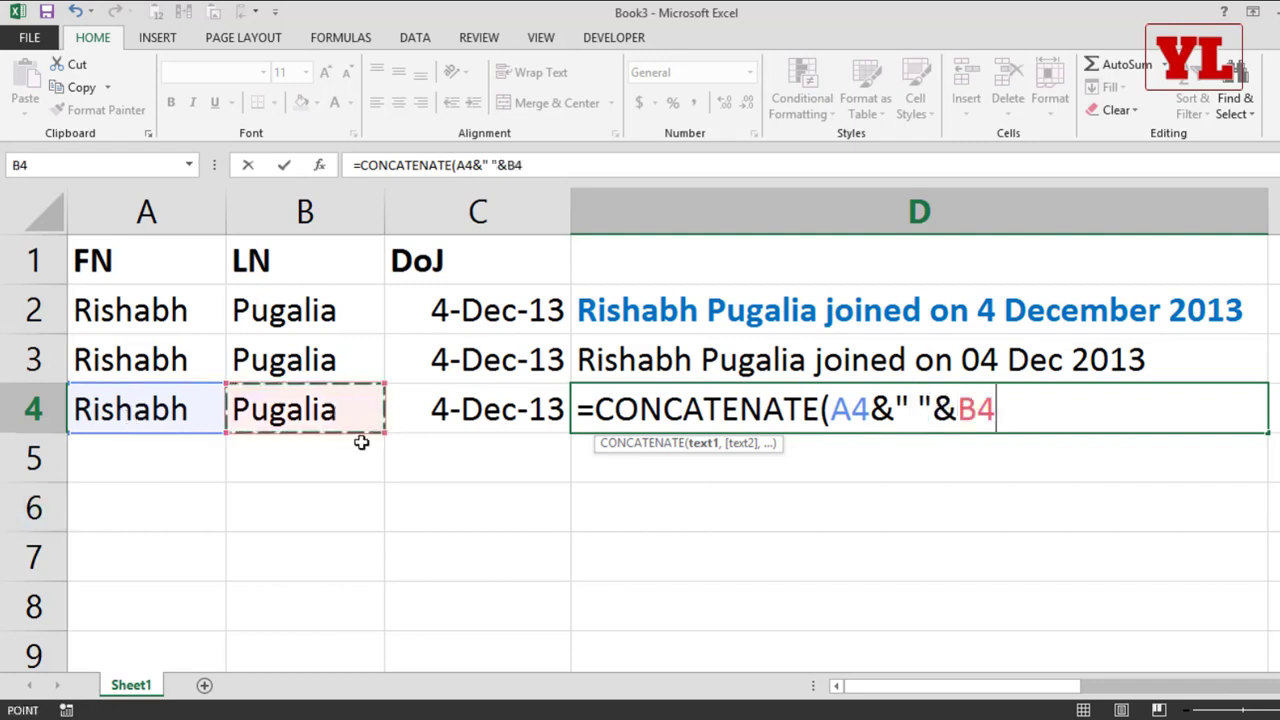
Step: Append &" joined on " after B4 in D4's CONCATENATE formula
type("&")
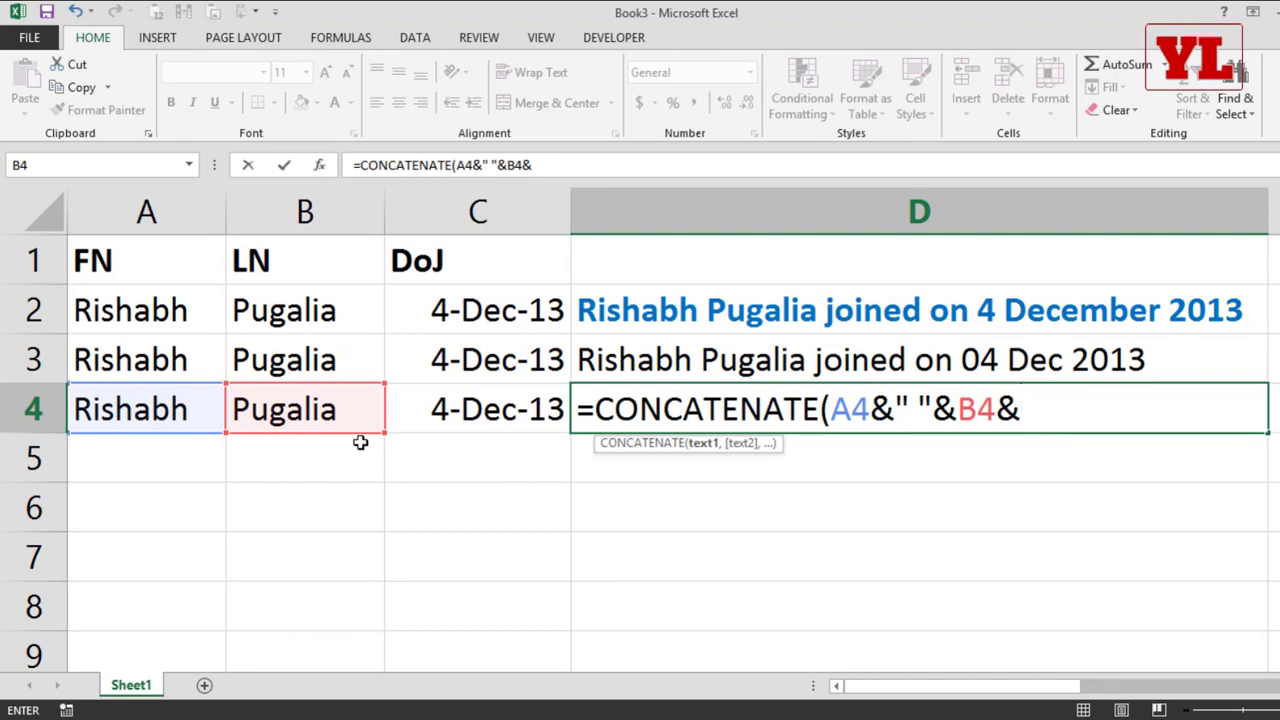
type("\" jon")
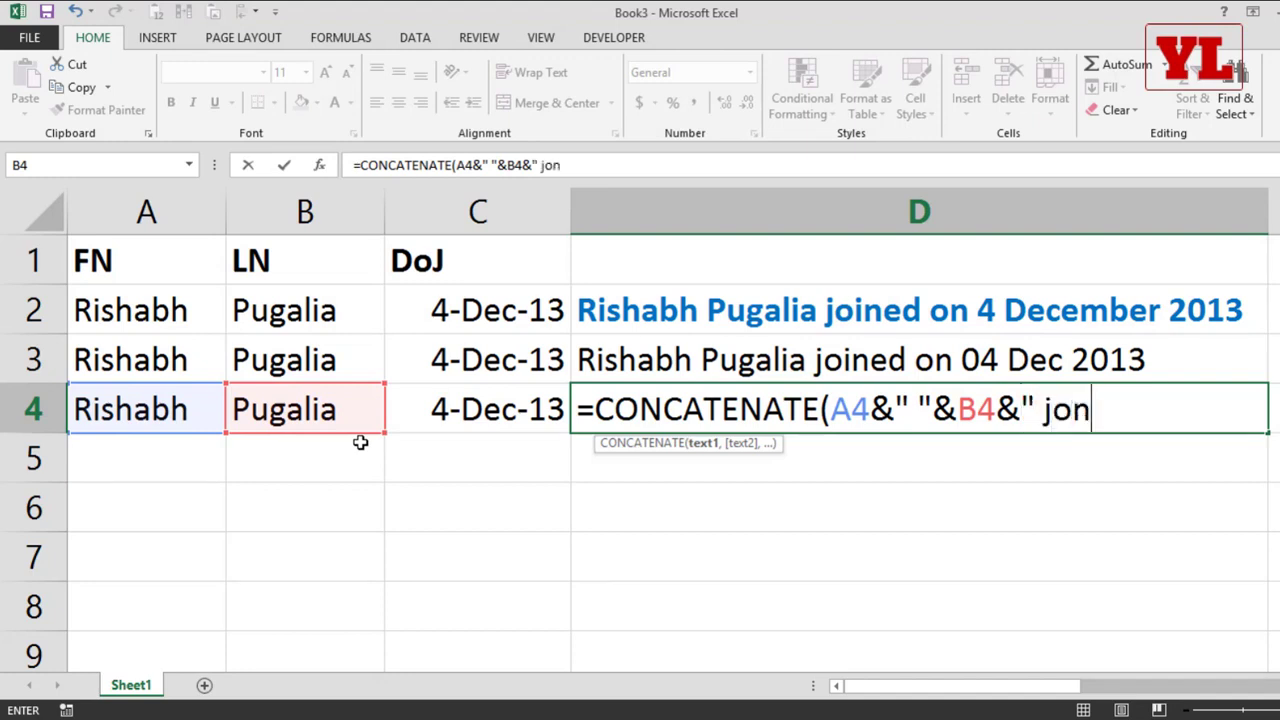
key("BackSpace")
type("ined on")
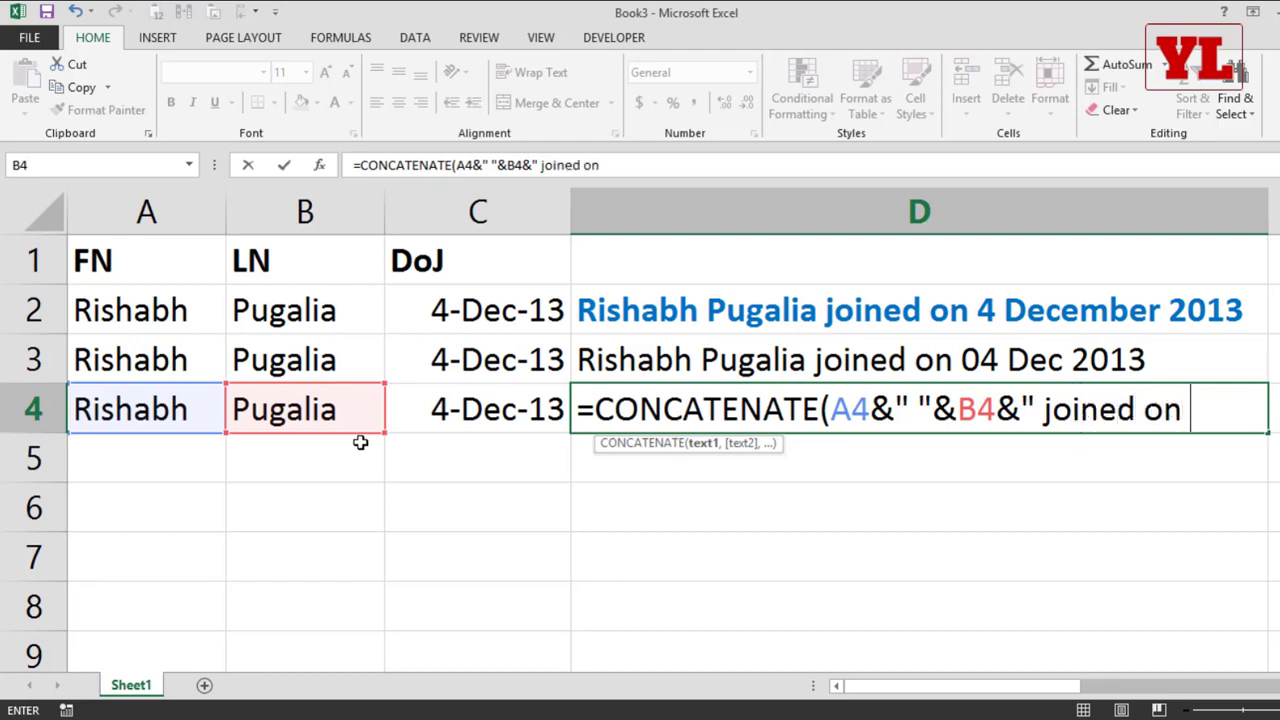
type(" \"&te")
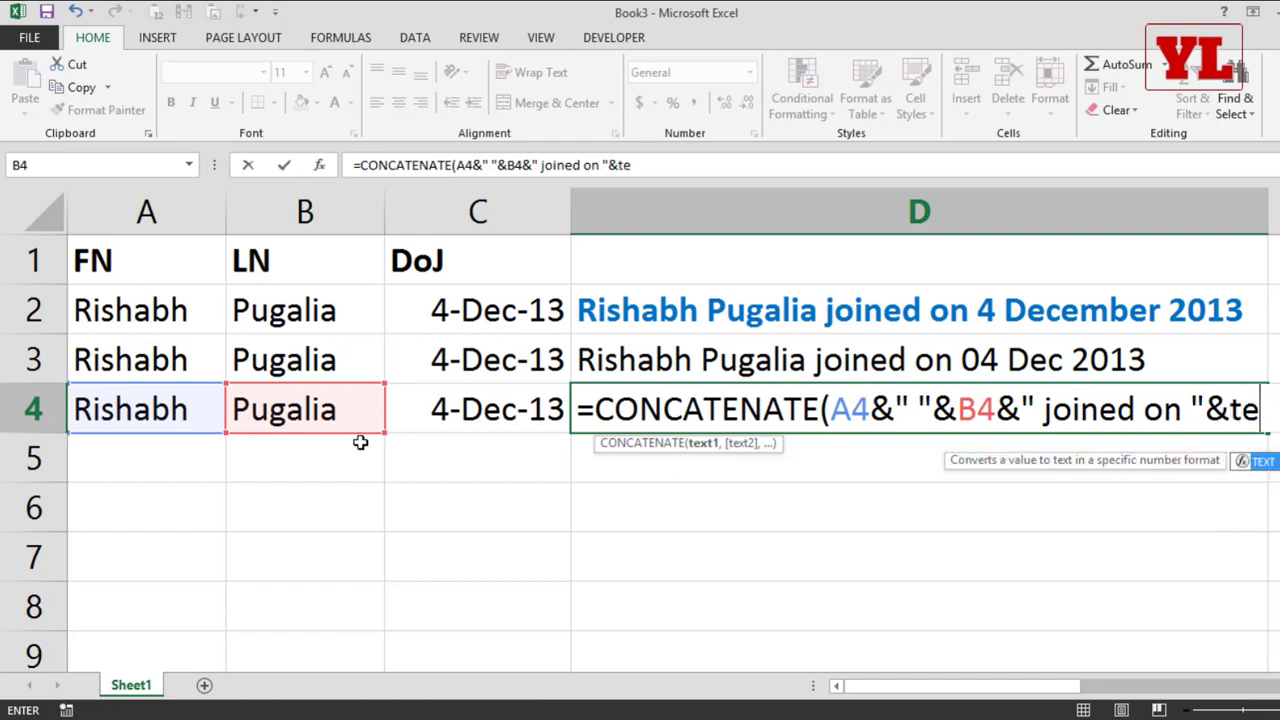
Step: Append &TEXT(C4,"") to D4's formula and close the CONCATENATE parenthesis
key("Tab")
type("))")
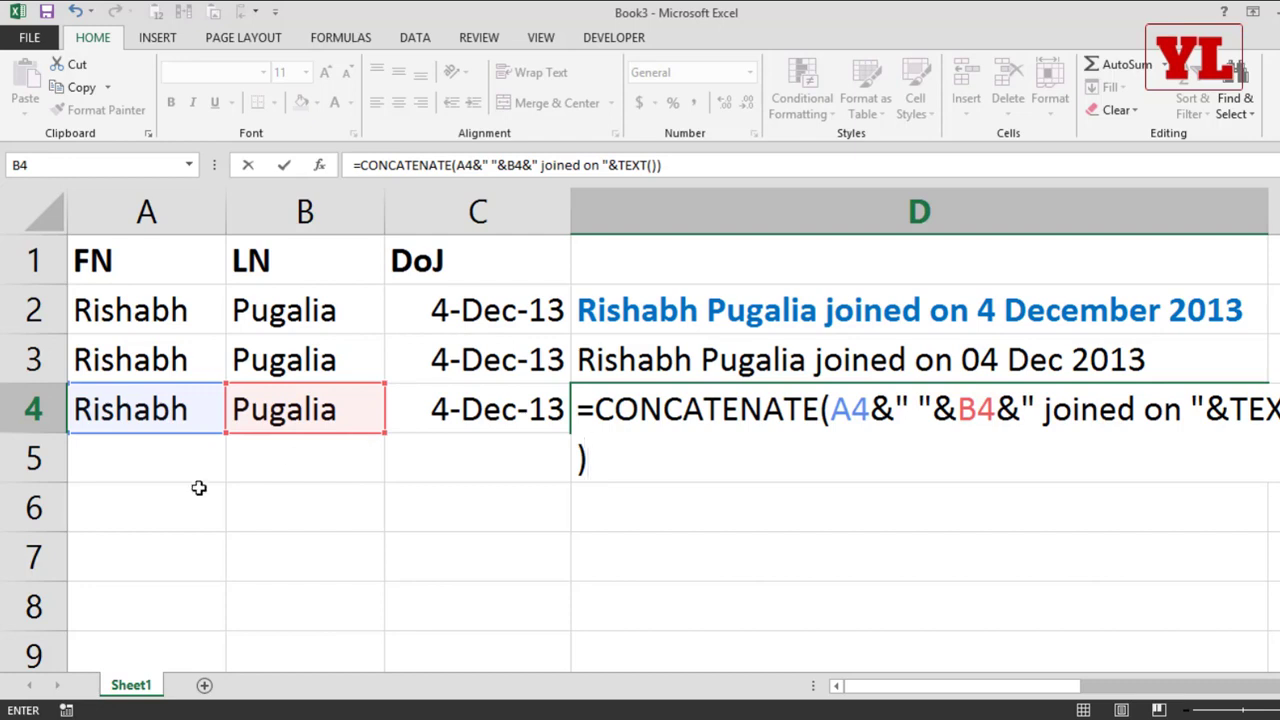
key("F2")
key("Left")
key("Left")
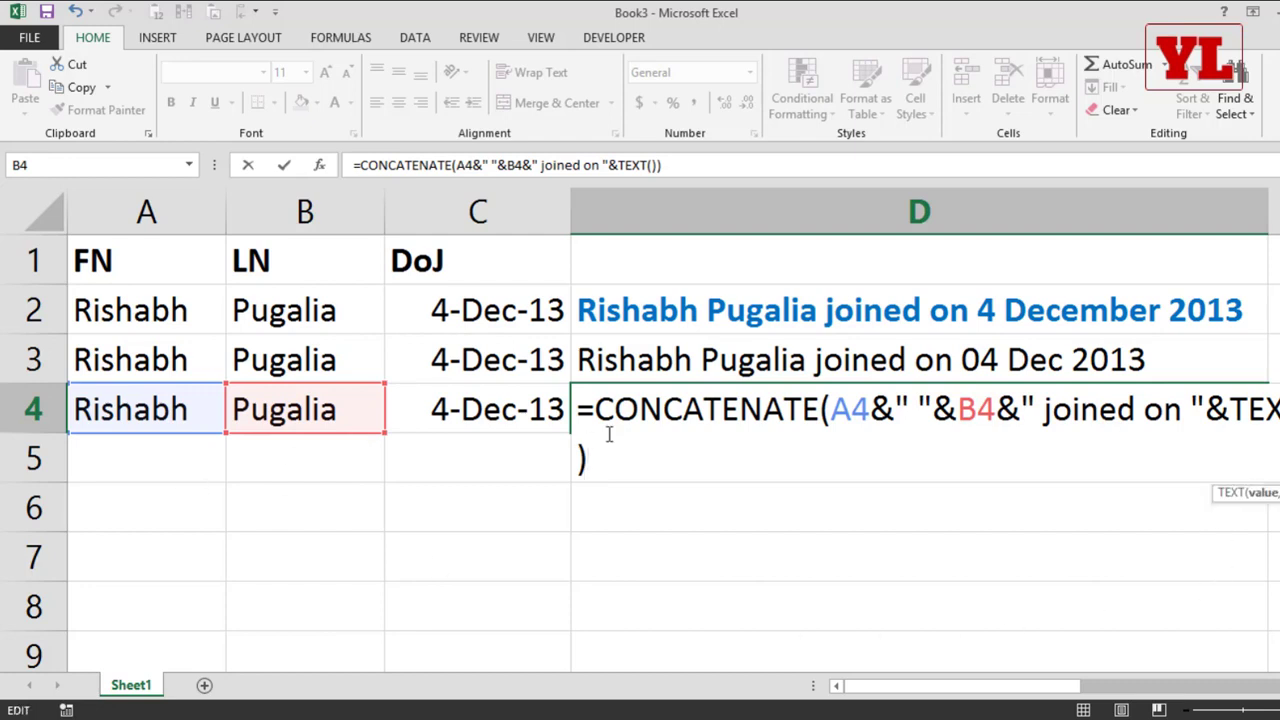
left_click(463, 393)
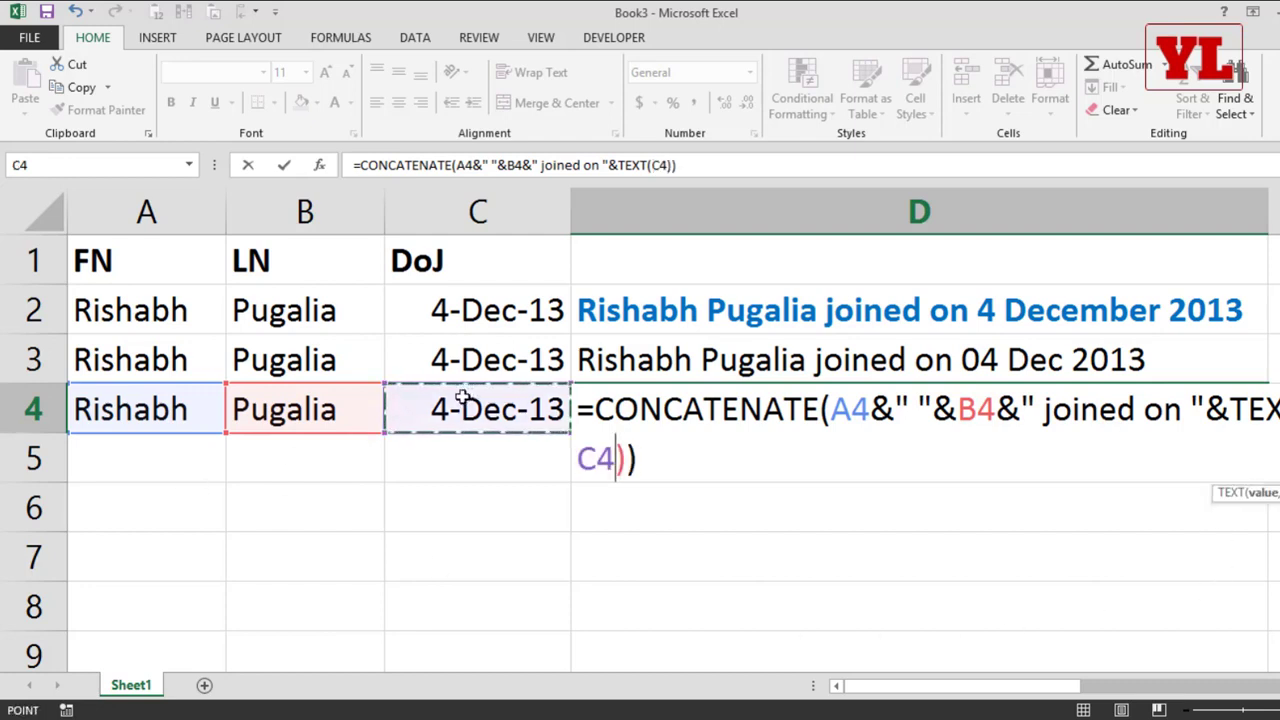
type(",\"")
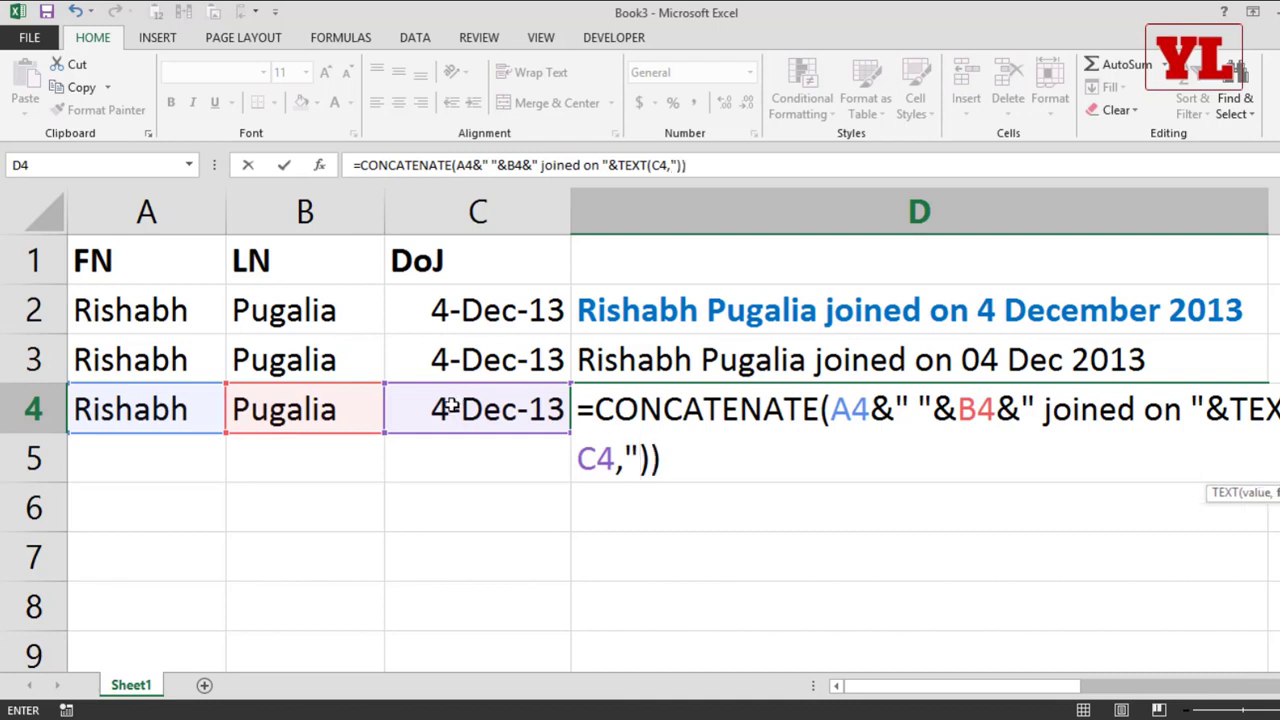
type("\"")
key("F2")
key("Left")
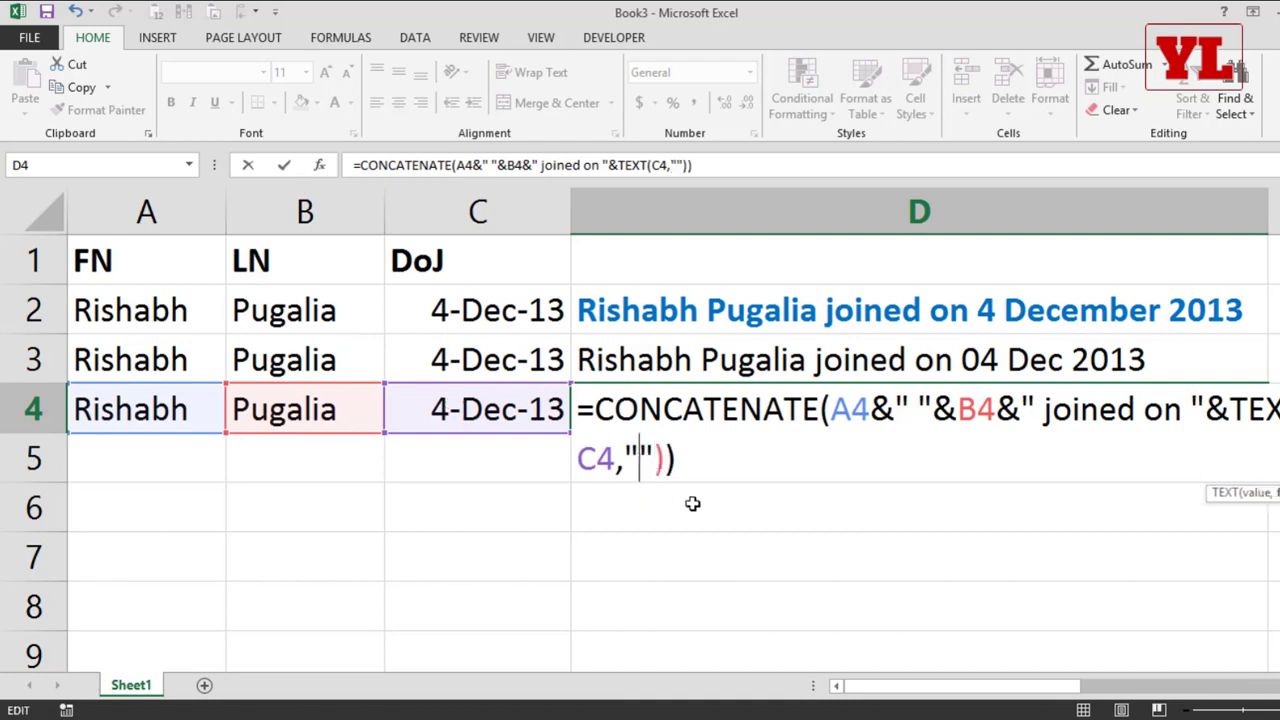
Step: Fill in the TEXT format in D4's formula as "dd mmmm yyyy" and enter the formula
type("dd ")
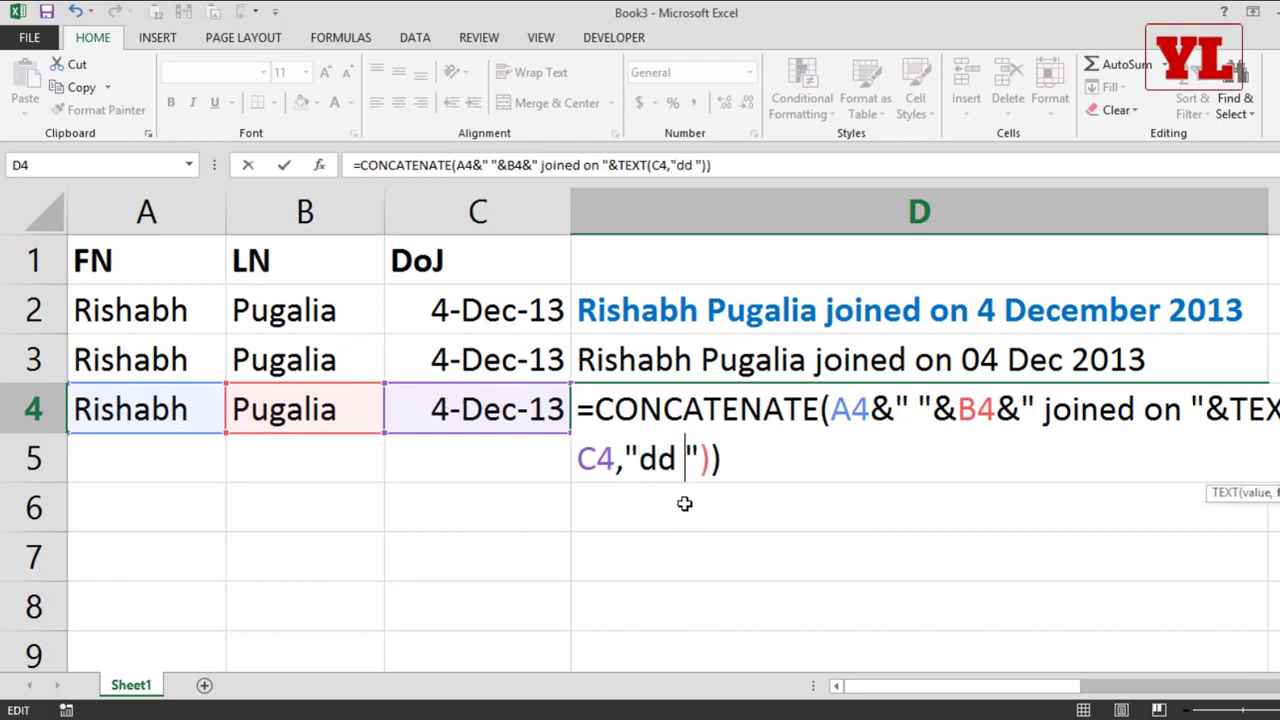
type("mmmm")
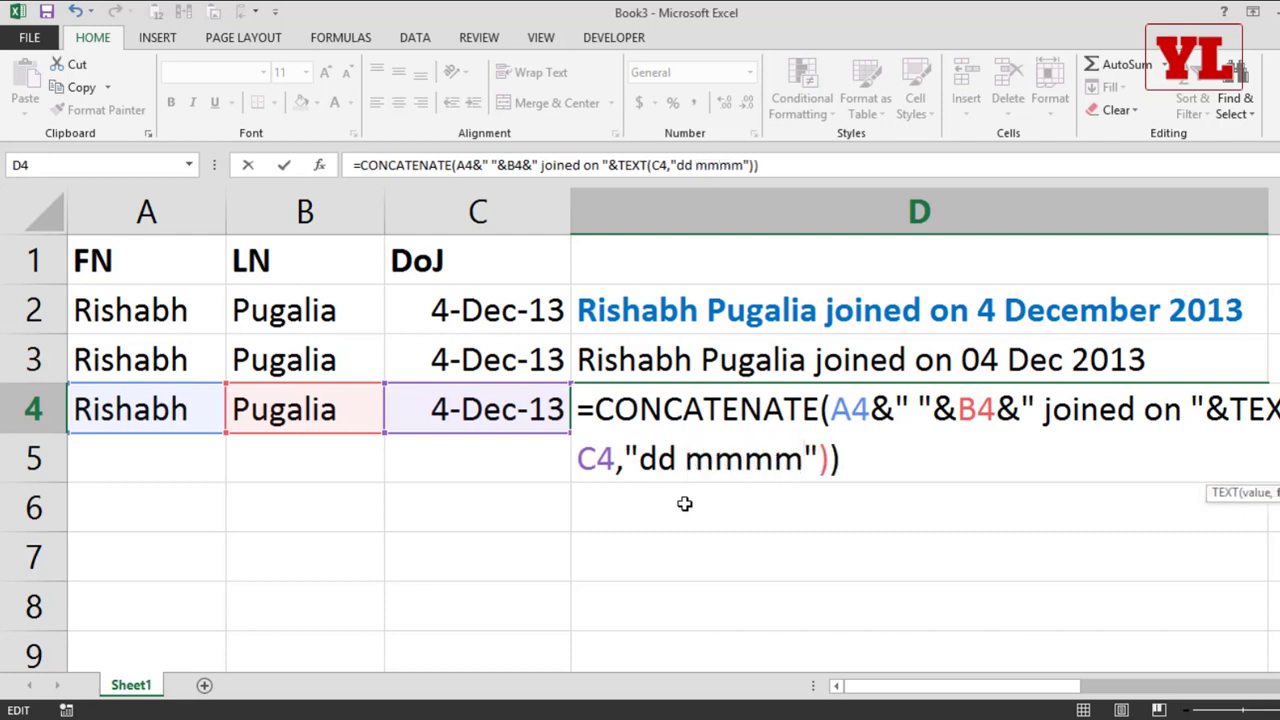
type(" yyyy")
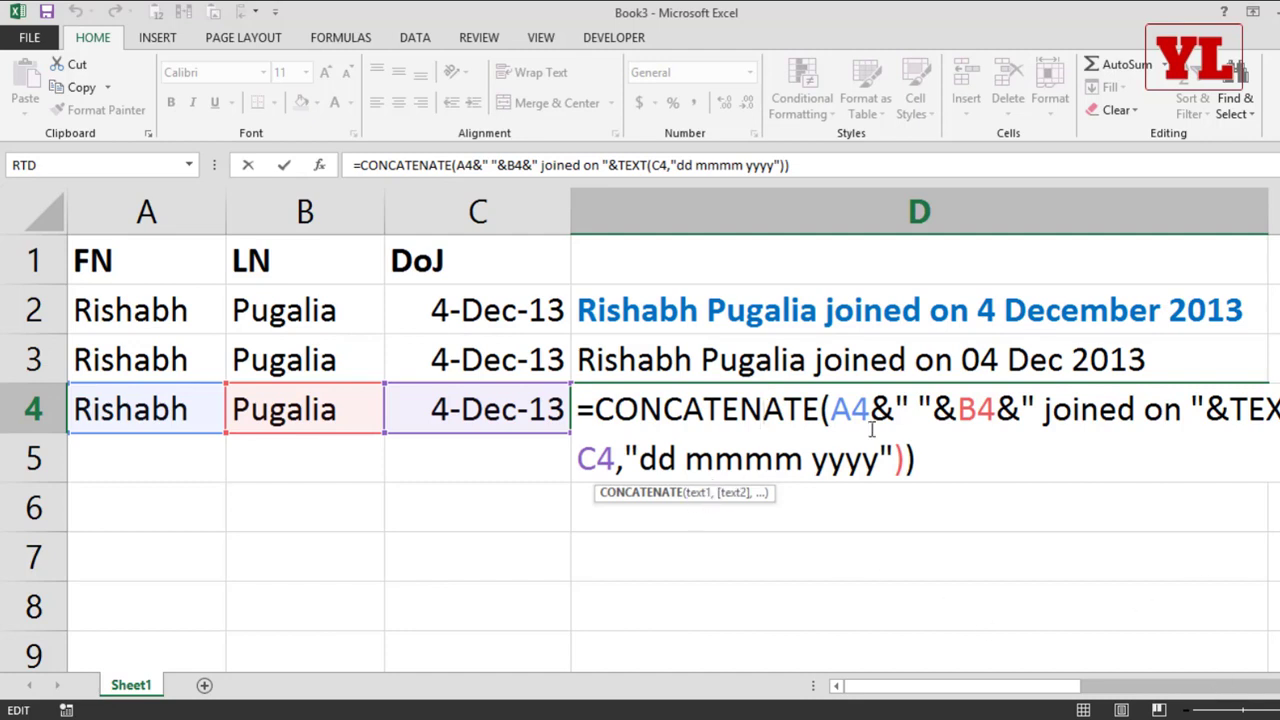
left_click_drag(869, 395, 895, 392)
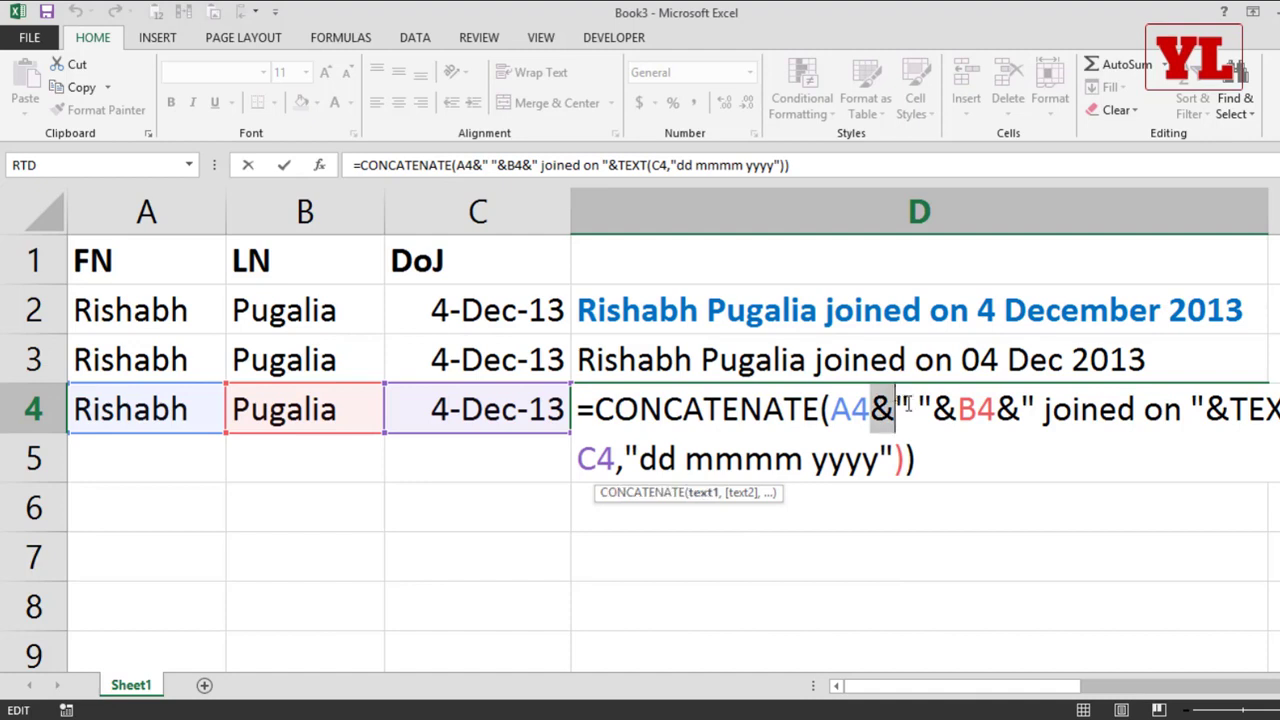
key("ctrl+Return")
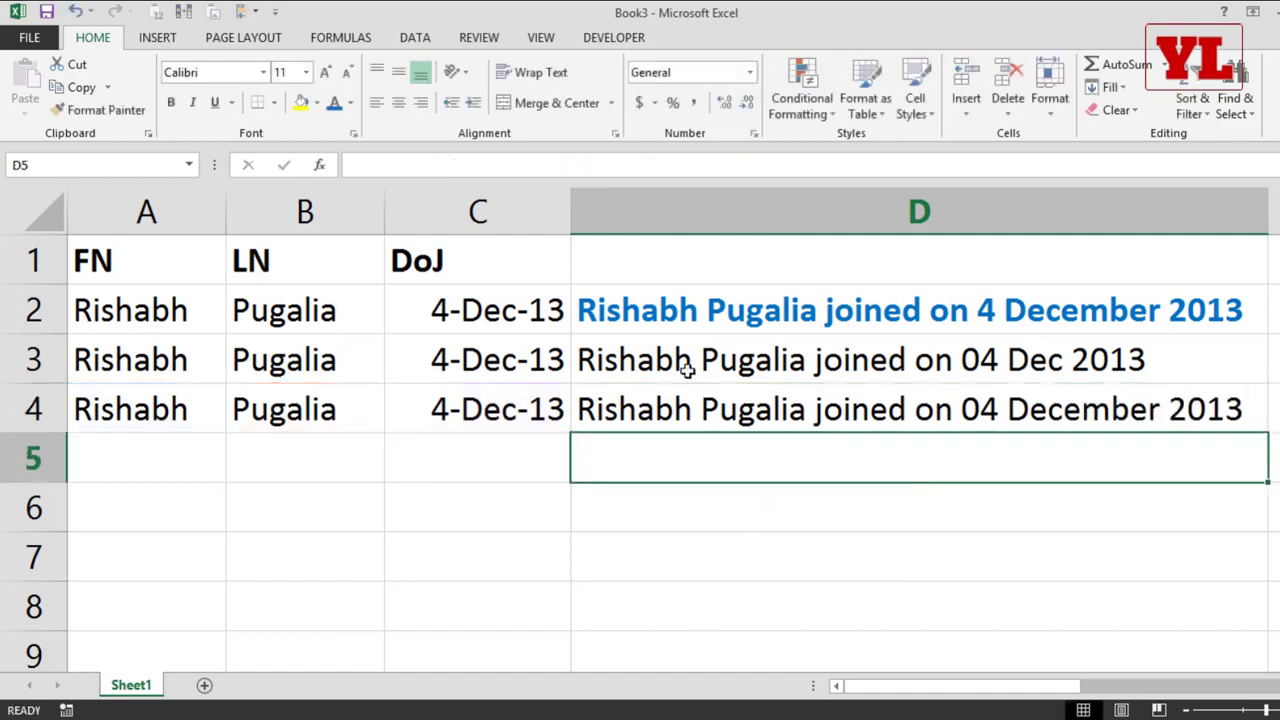
Step: Replace every & operator in D4's CONCATENATE formula with a comma and enter the formula
double_click(851, 408)
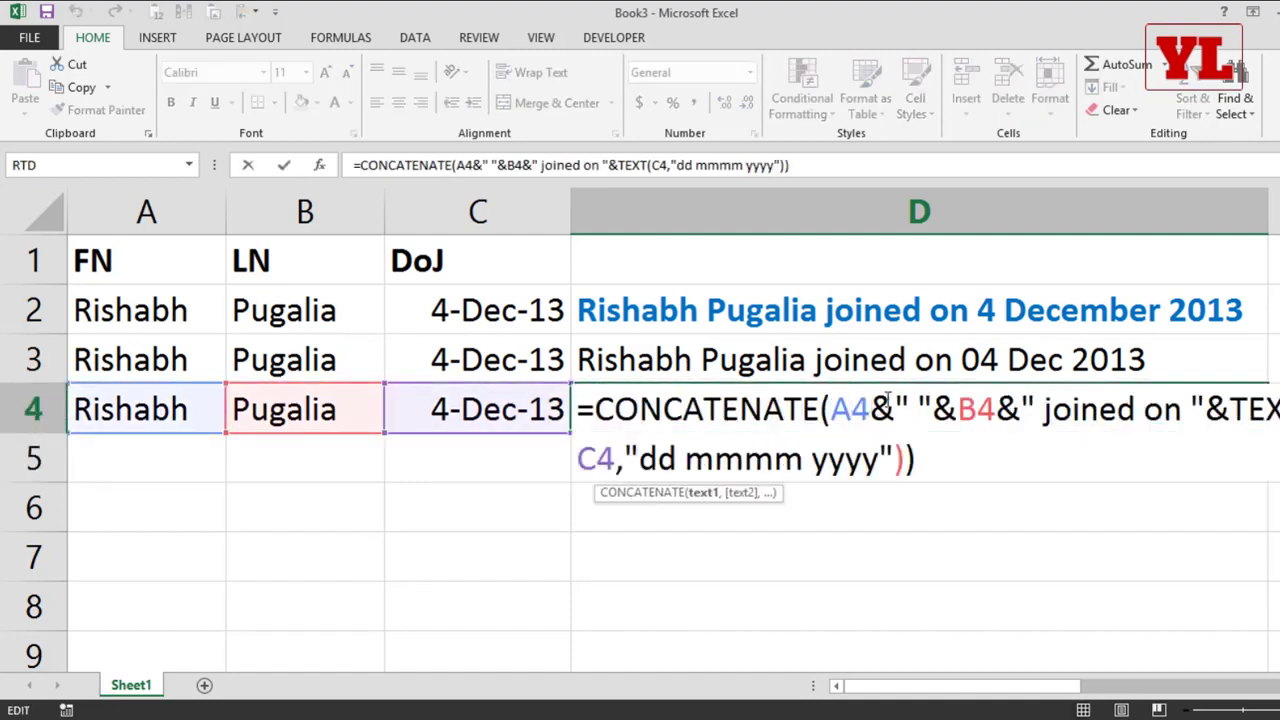
double_click(887, 398)
type(",")
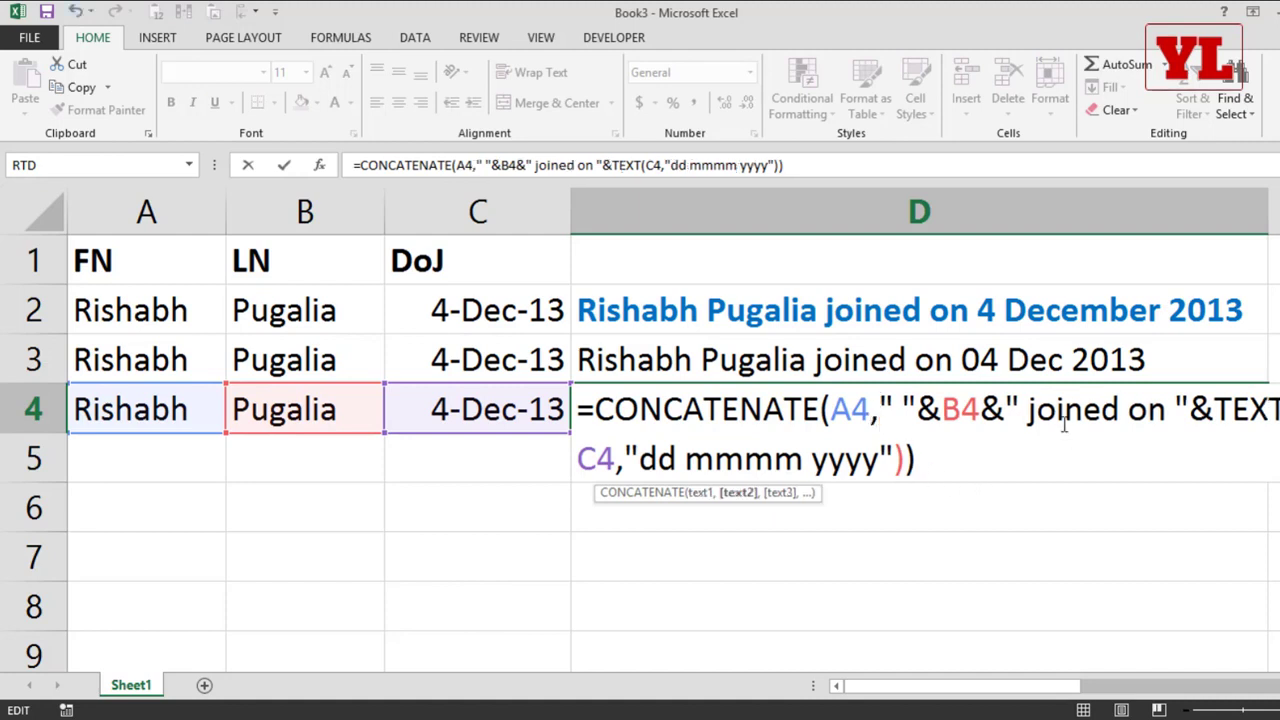
double_click(993, 408)
type(",")
double_click(930, 408)
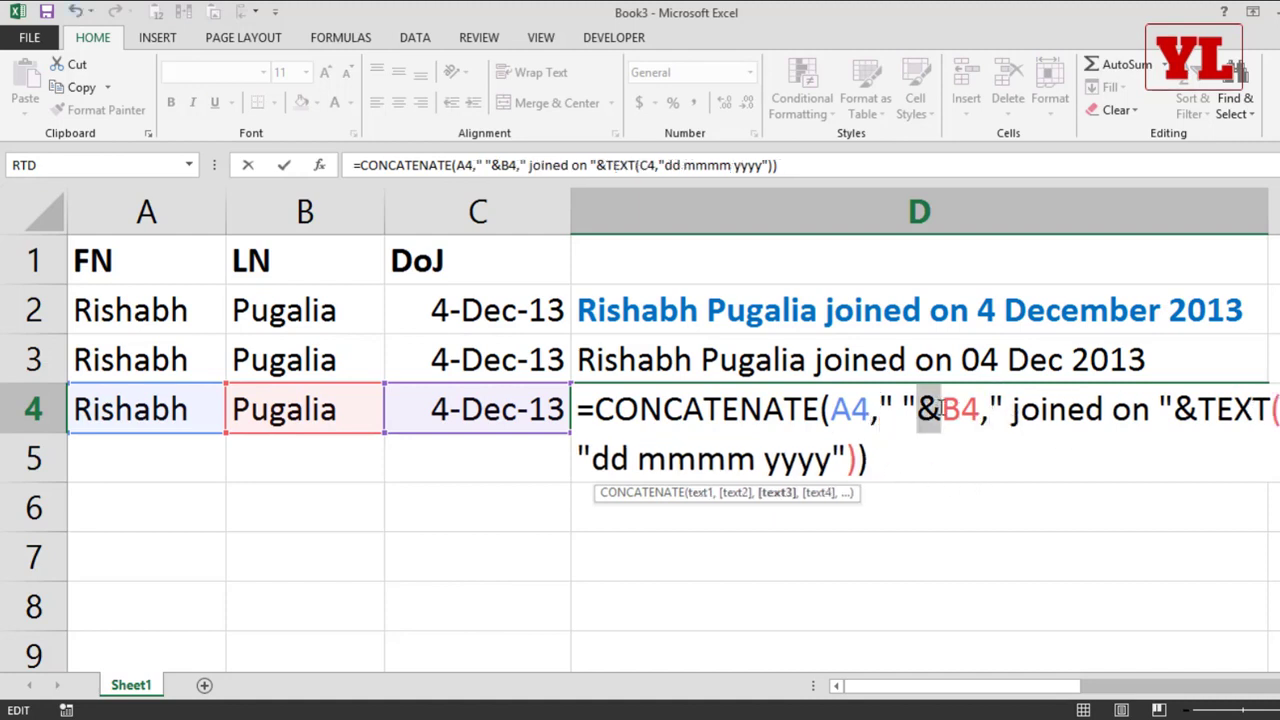
type(",")
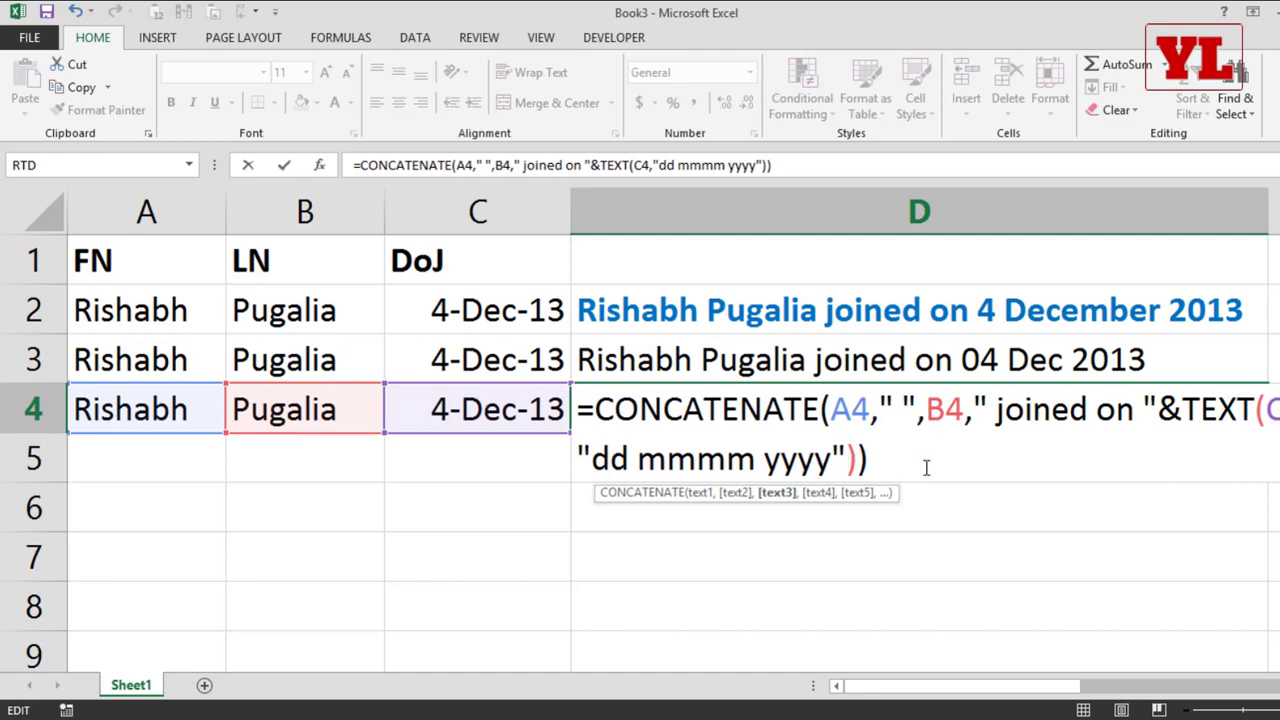
double_click(1163, 408)
type(",")
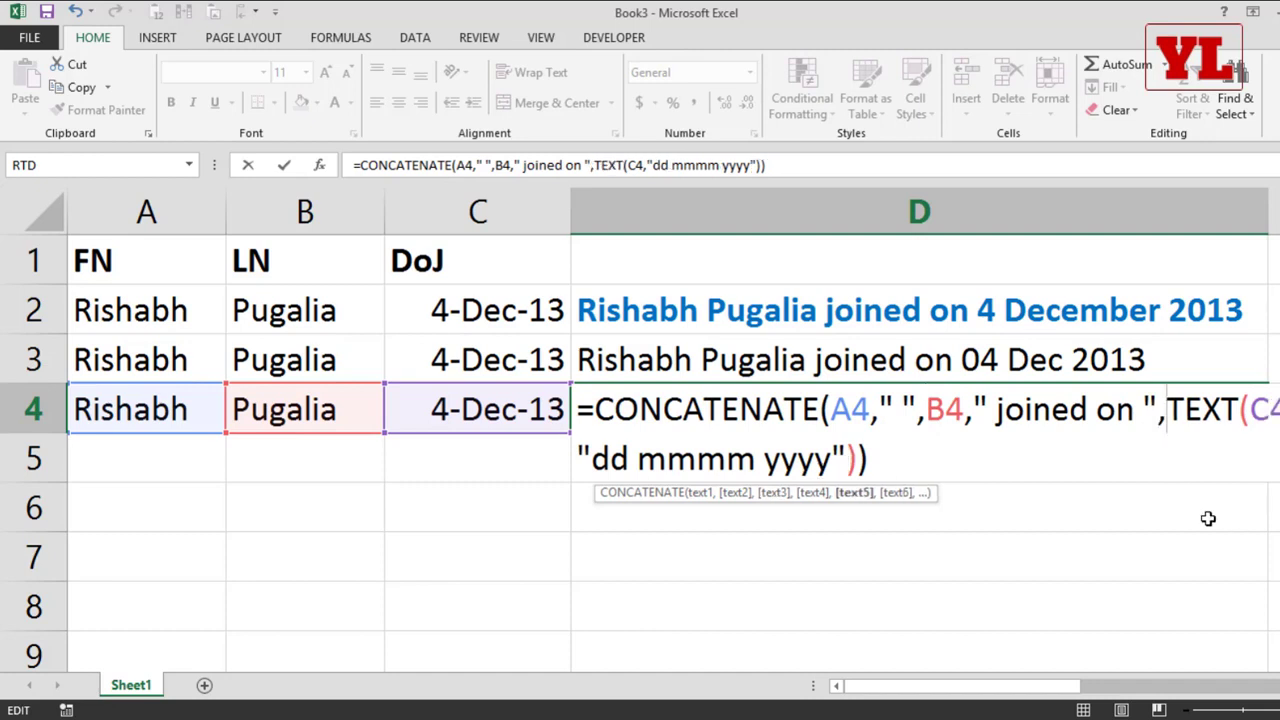
key("Return")
Step: Review the comma-separated arguments in D4's formula and open D3's & formula for comparison
double_click(895, 408)
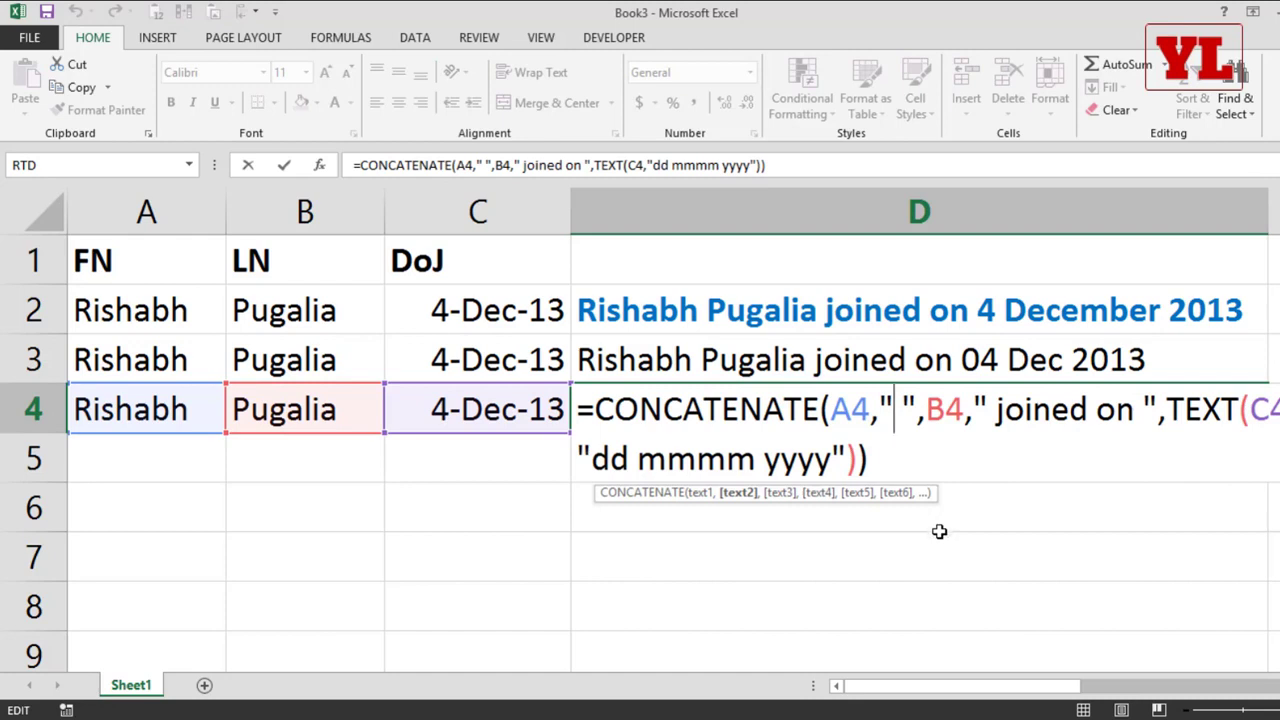
key("Return")
double_click(831, 355)
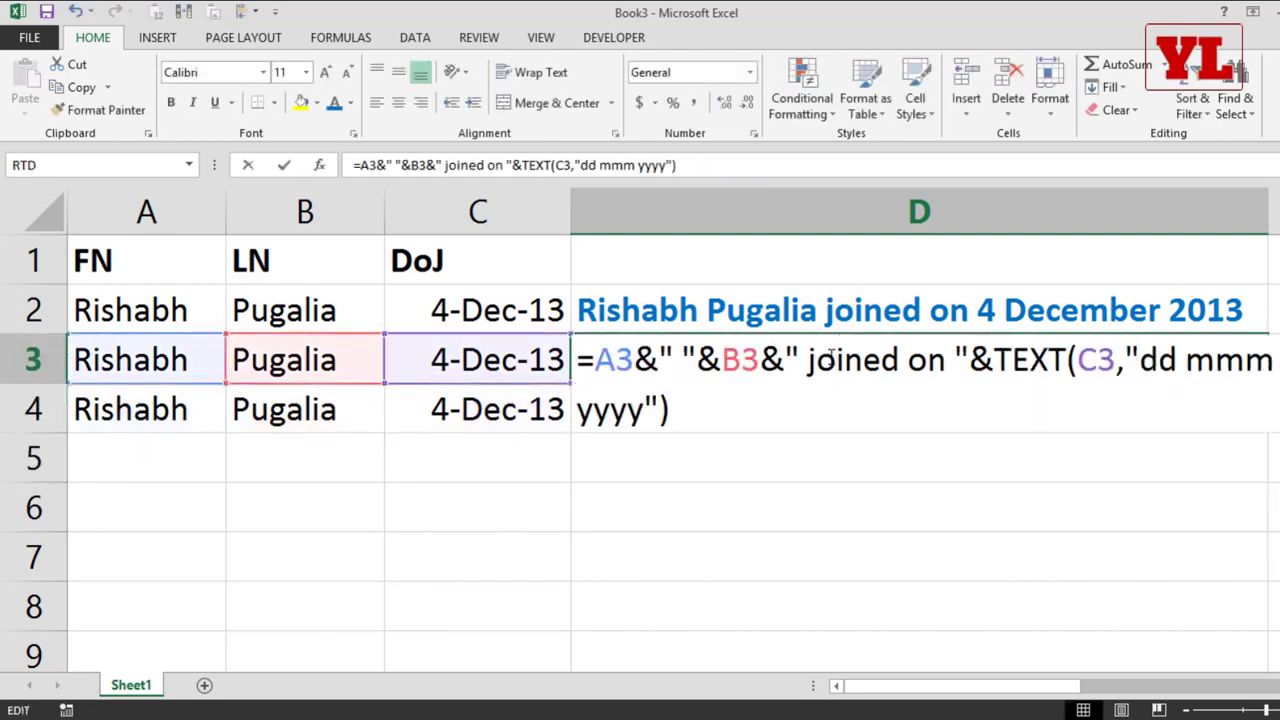
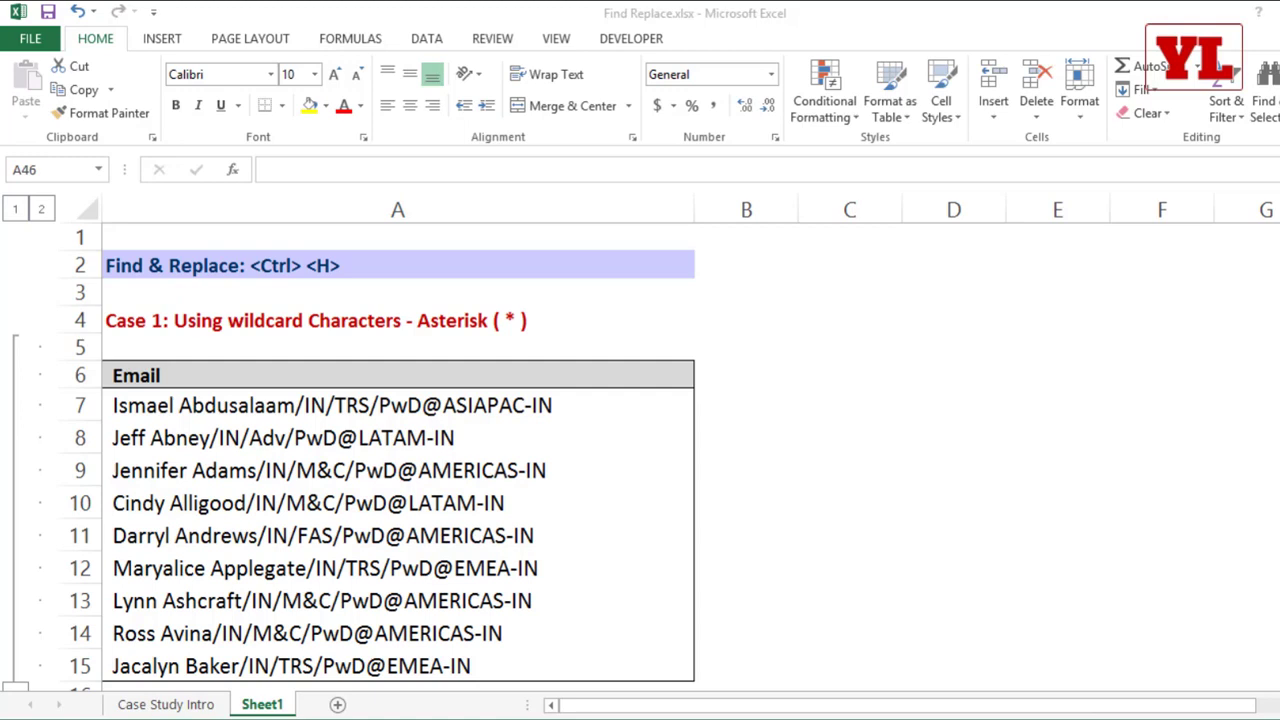
Step: Examine the slash-separated Email entries in A7:A11, comparing the codes and region that follow each name
left_click(525, 405)
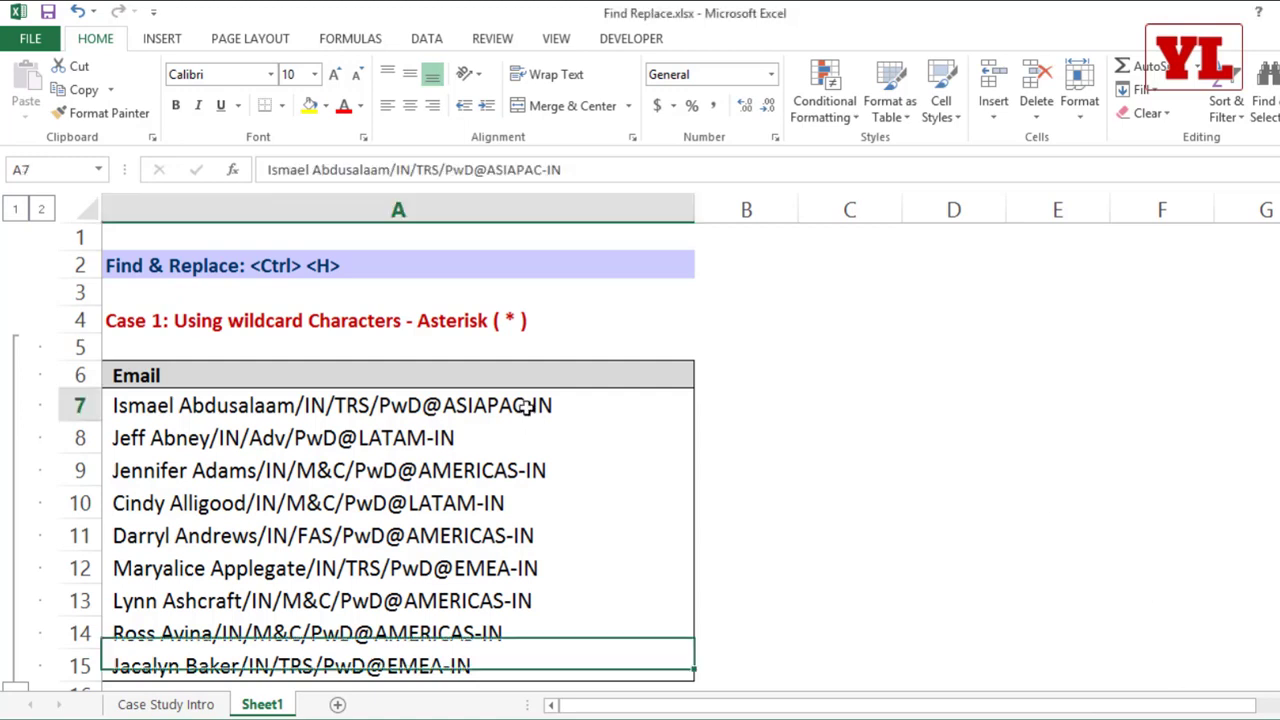
left_click_drag(524, 412, 512, 527)
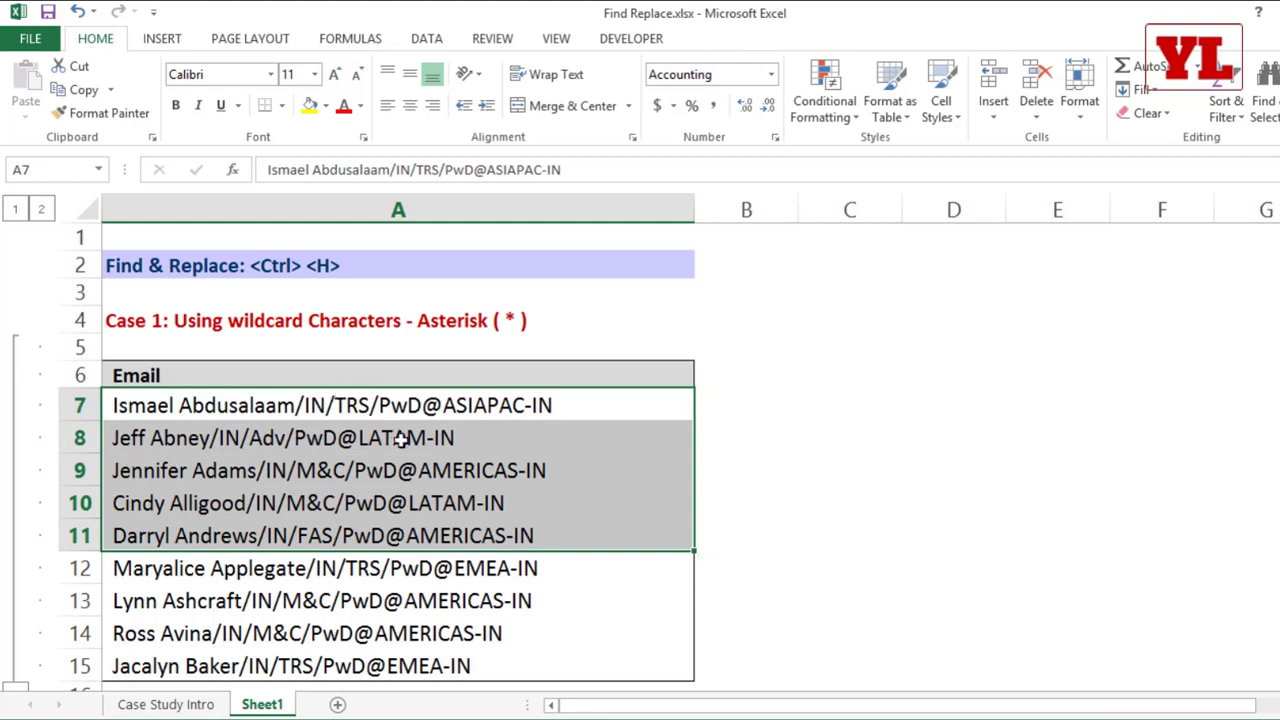
left_click(422, 412)
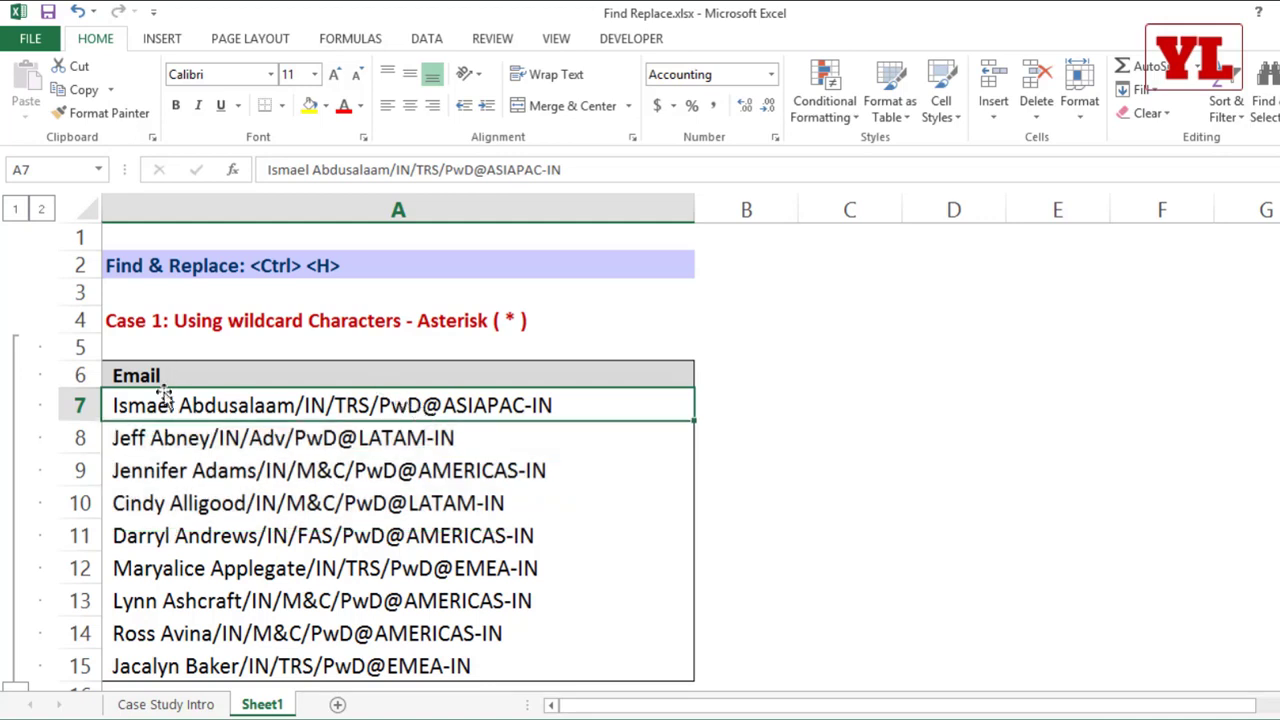
left_click(425, 438)
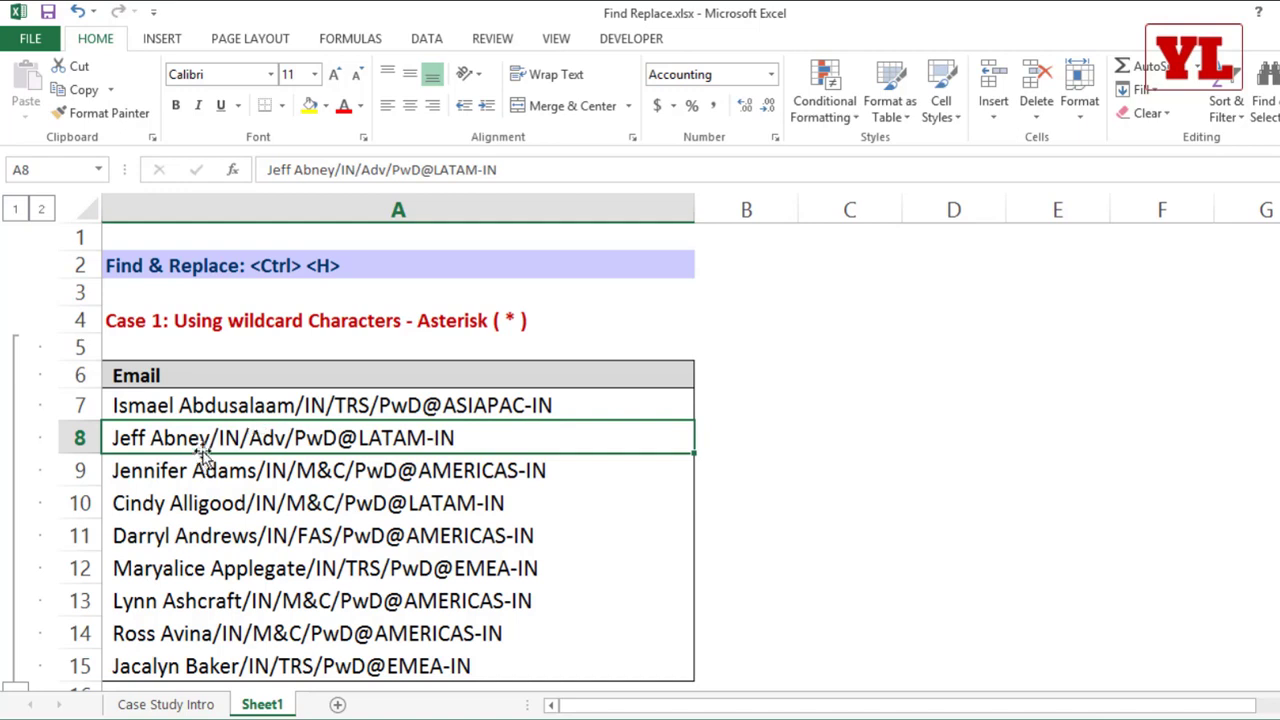
left_click(322, 392)
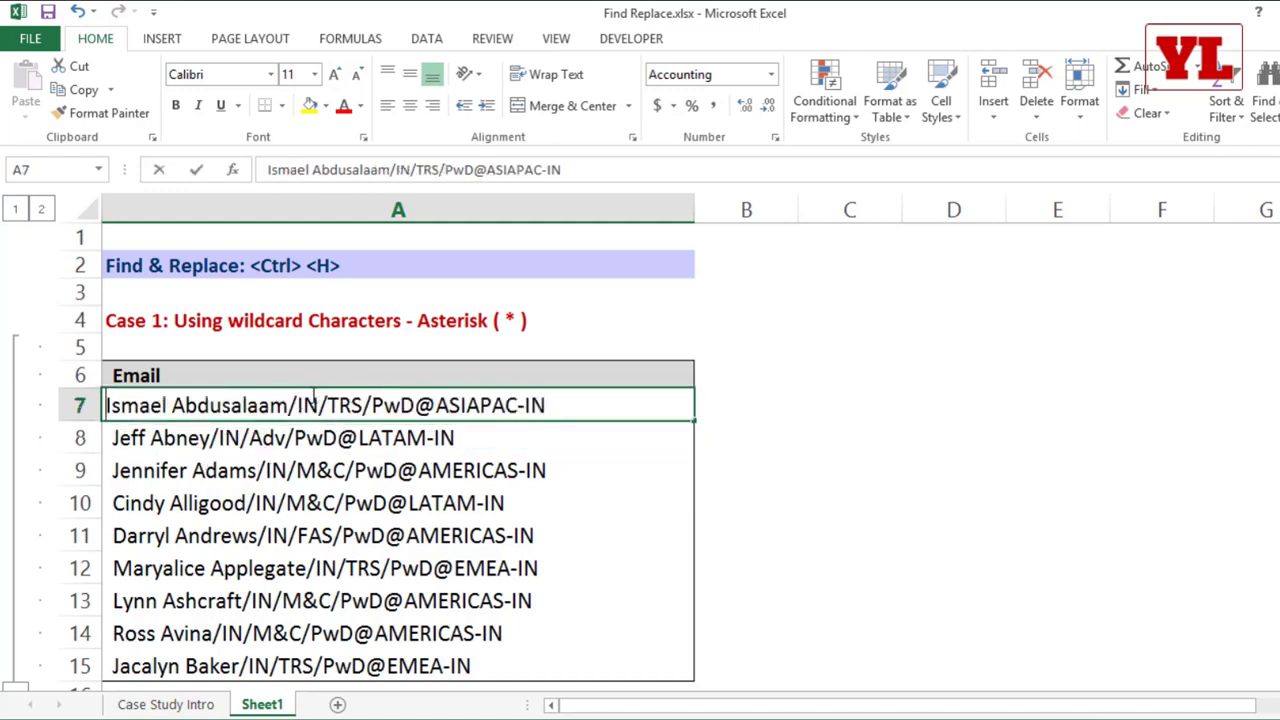
right_click(318, 404)
left_click(312, 478)
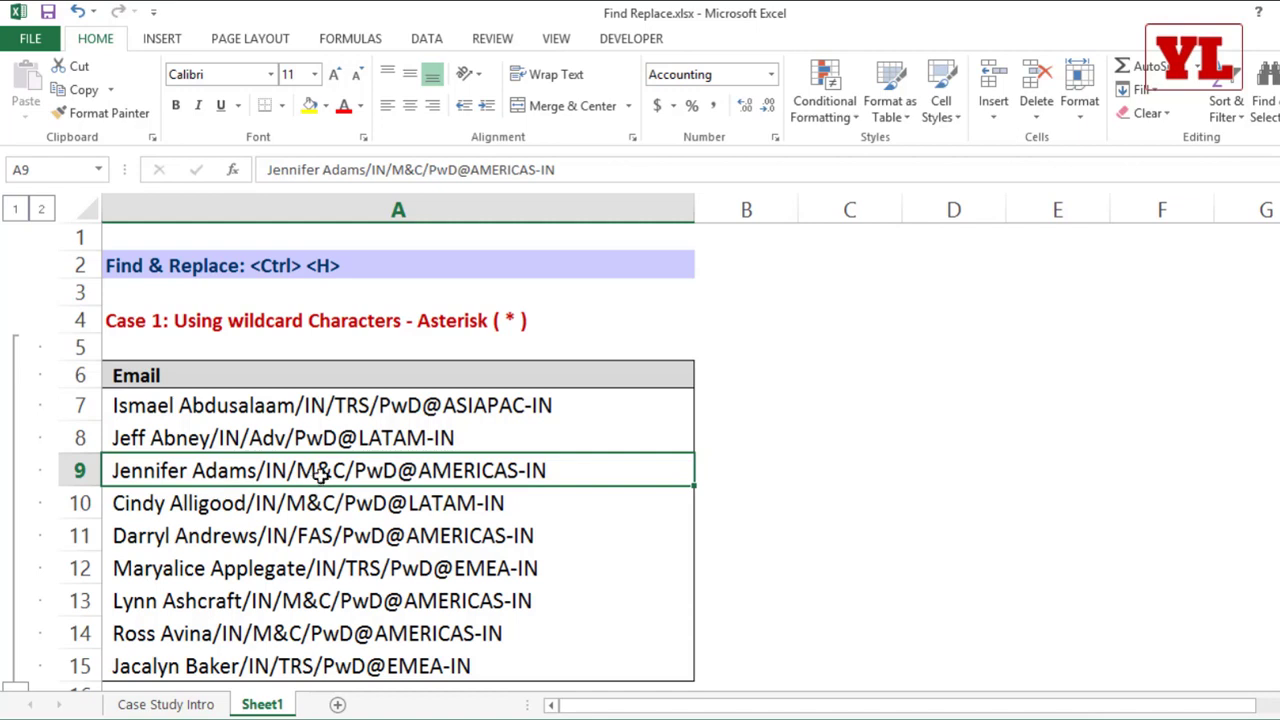
Step: Replace all "/IN/" in A7:A9 with nothing, close Find and Replace, and undo the replacement
left_click_drag(338, 403, 338, 465)
key("ctrl+h")
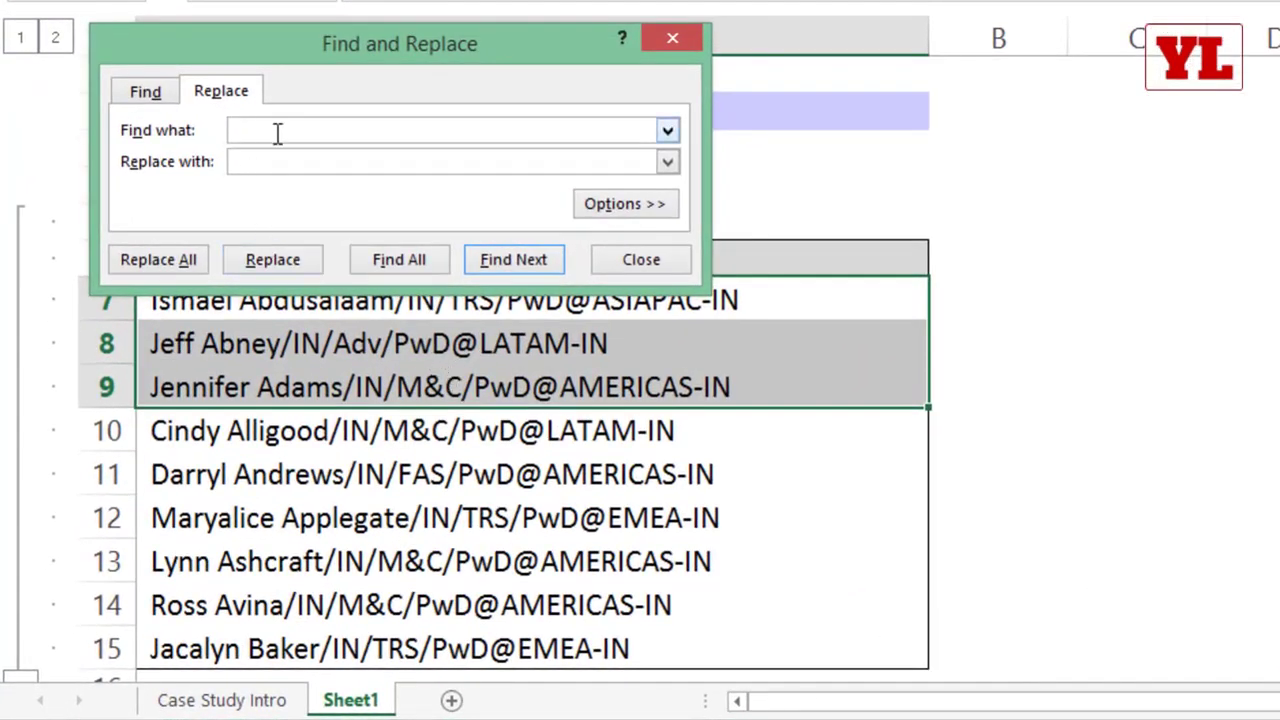
type("/IN/")
left_click(255, 162)
left_click(158, 260)
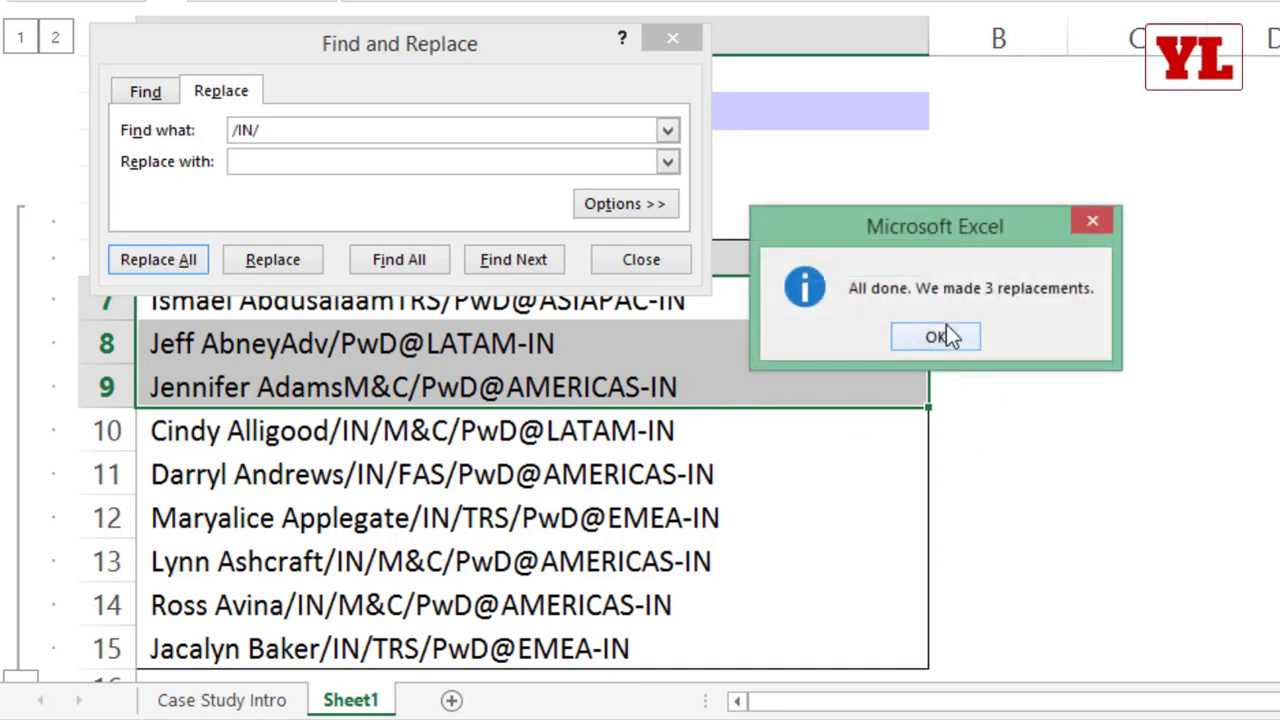
left_click(668, 40)
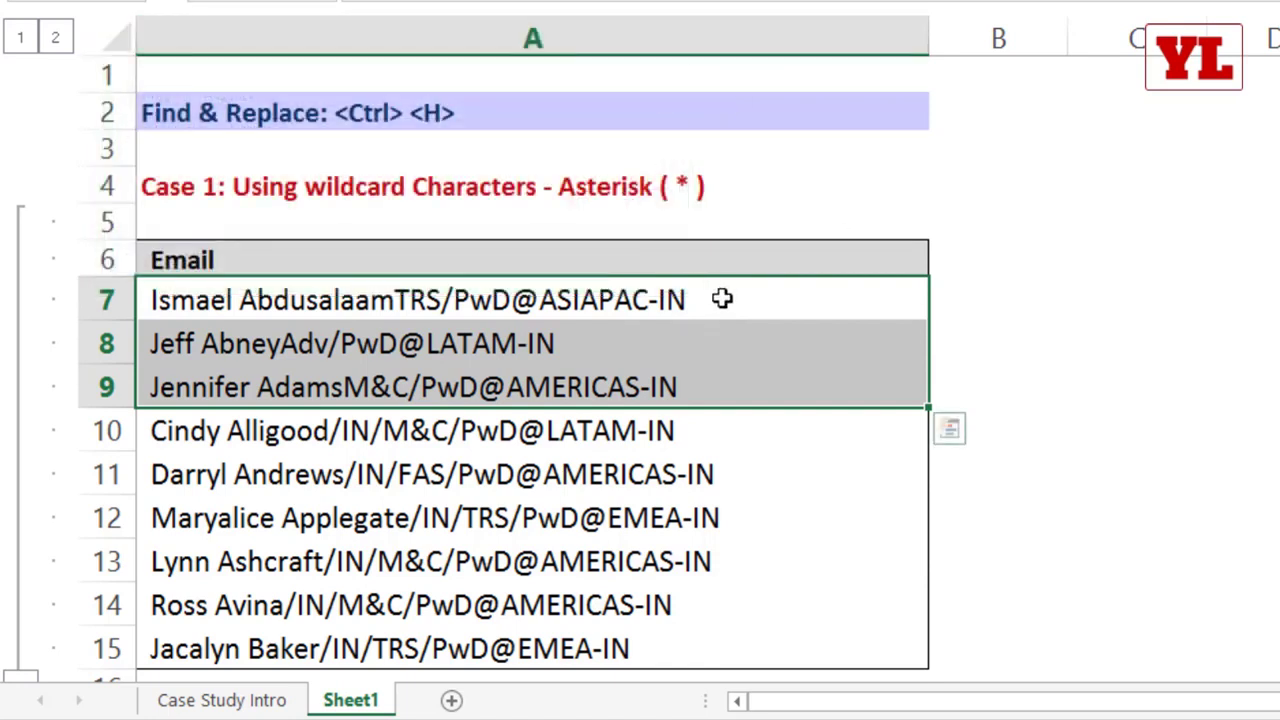
key("ctrl+z")
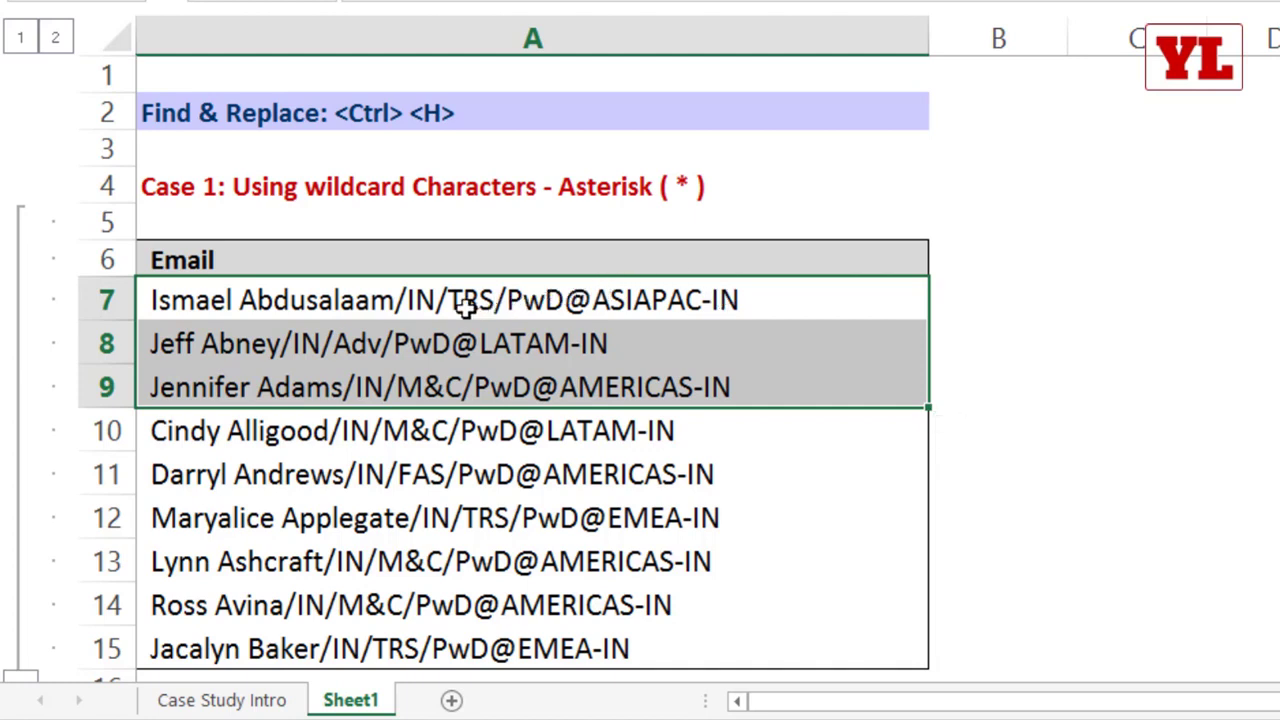
Step: Examine the text after the first slash in the A7 and A8 entries, highlighting it within each cell
double_click(398, 300)
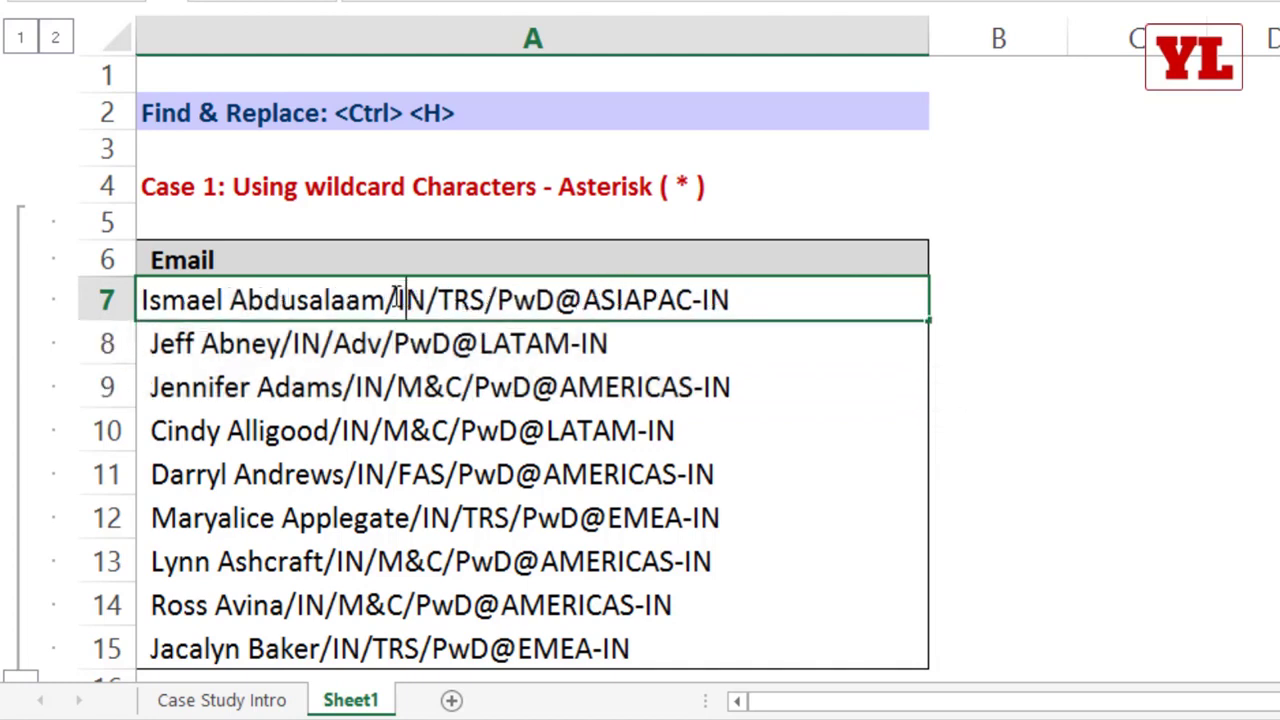
left_click_drag(400, 300, 808, 300)
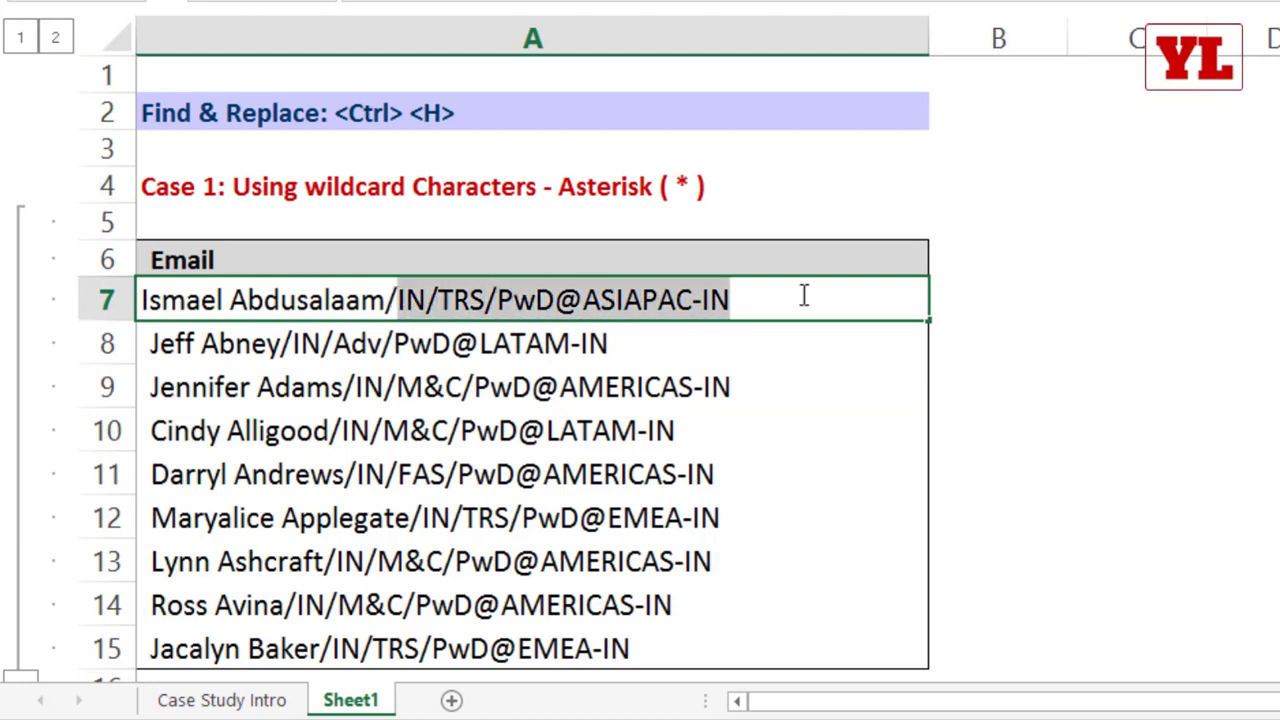
left_click_drag(385, 300, 752, 328)
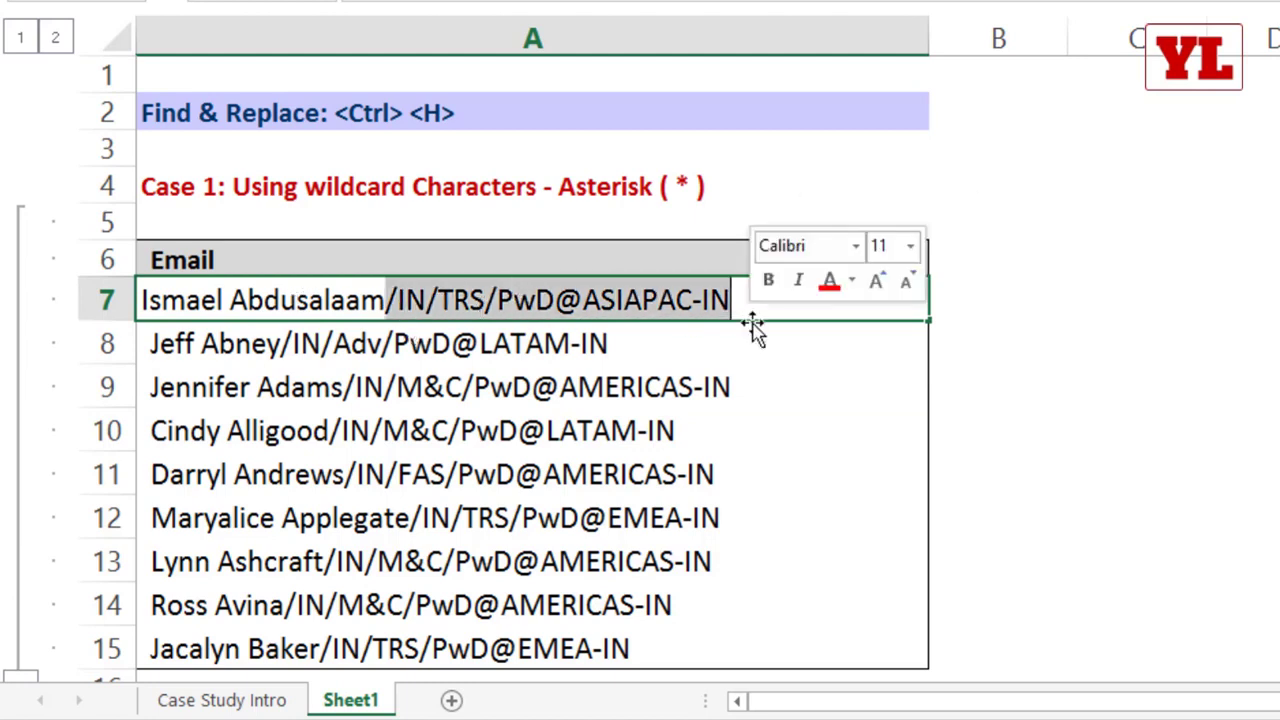
left_click(610, 388)
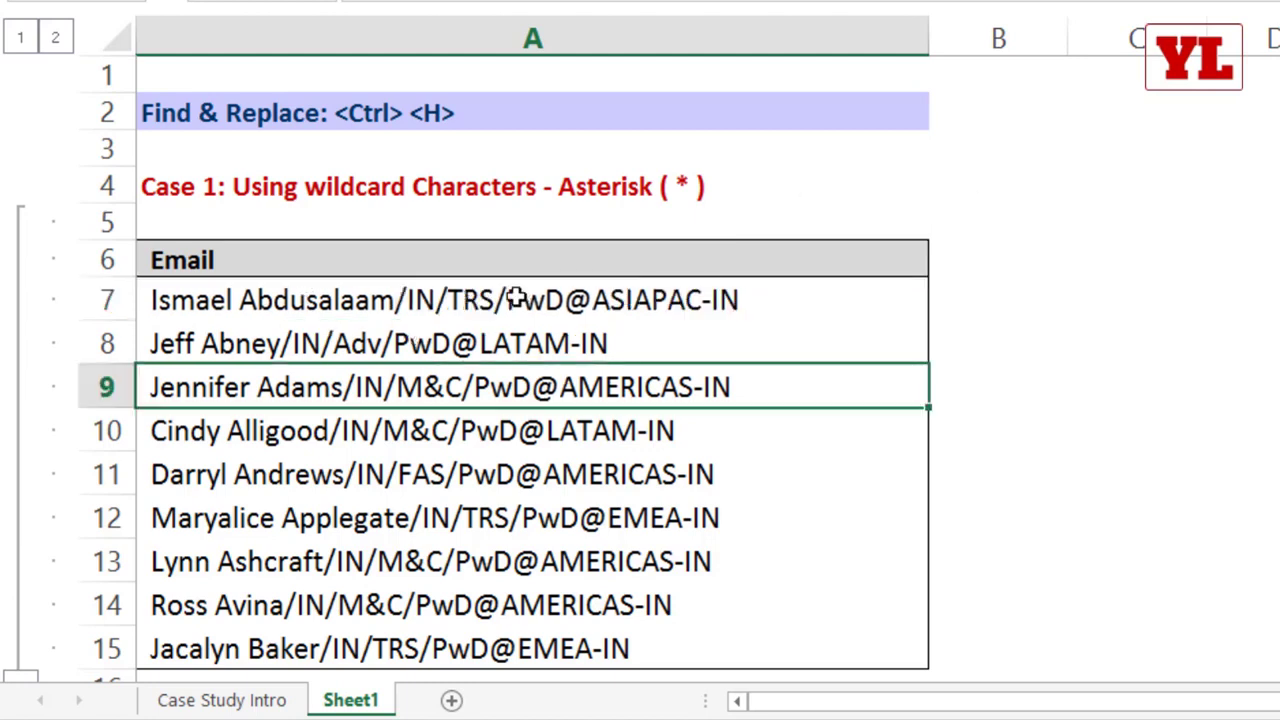
double_click(514, 298)
left_click_drag(395, 300, 785, 312)
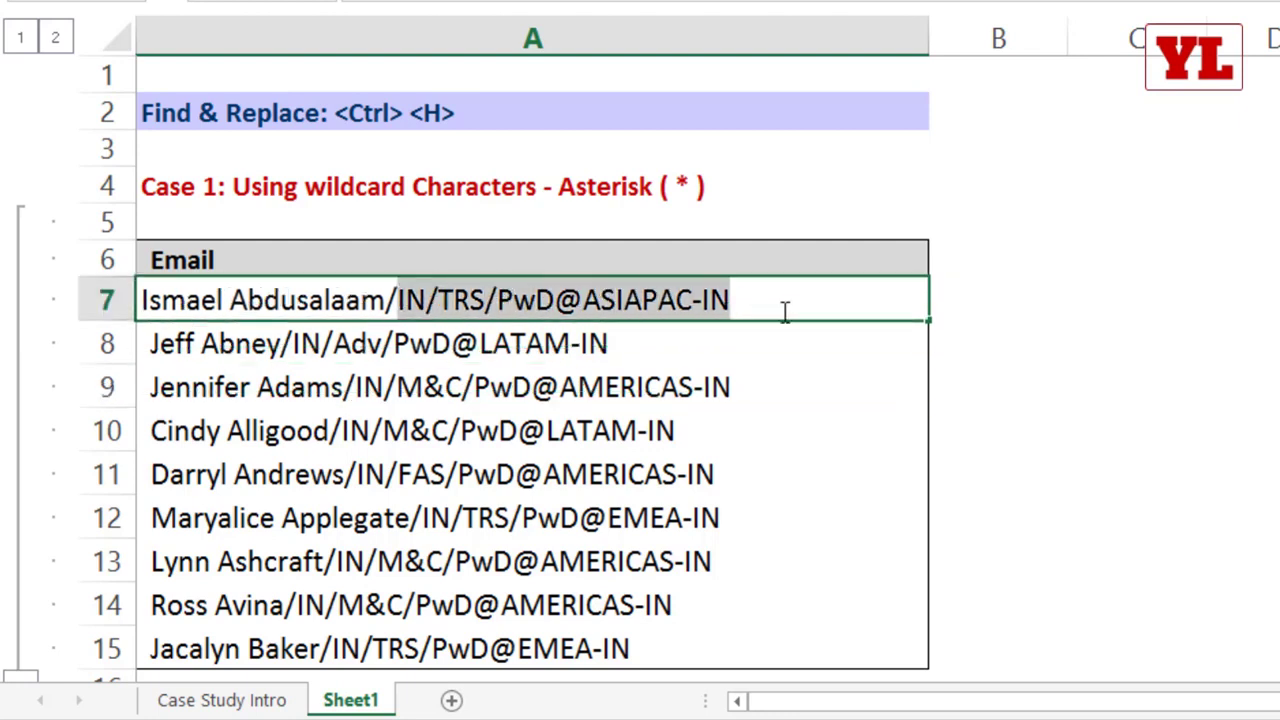
double_click(470, 333)
left_click_drag(358, 343, 702, 348)
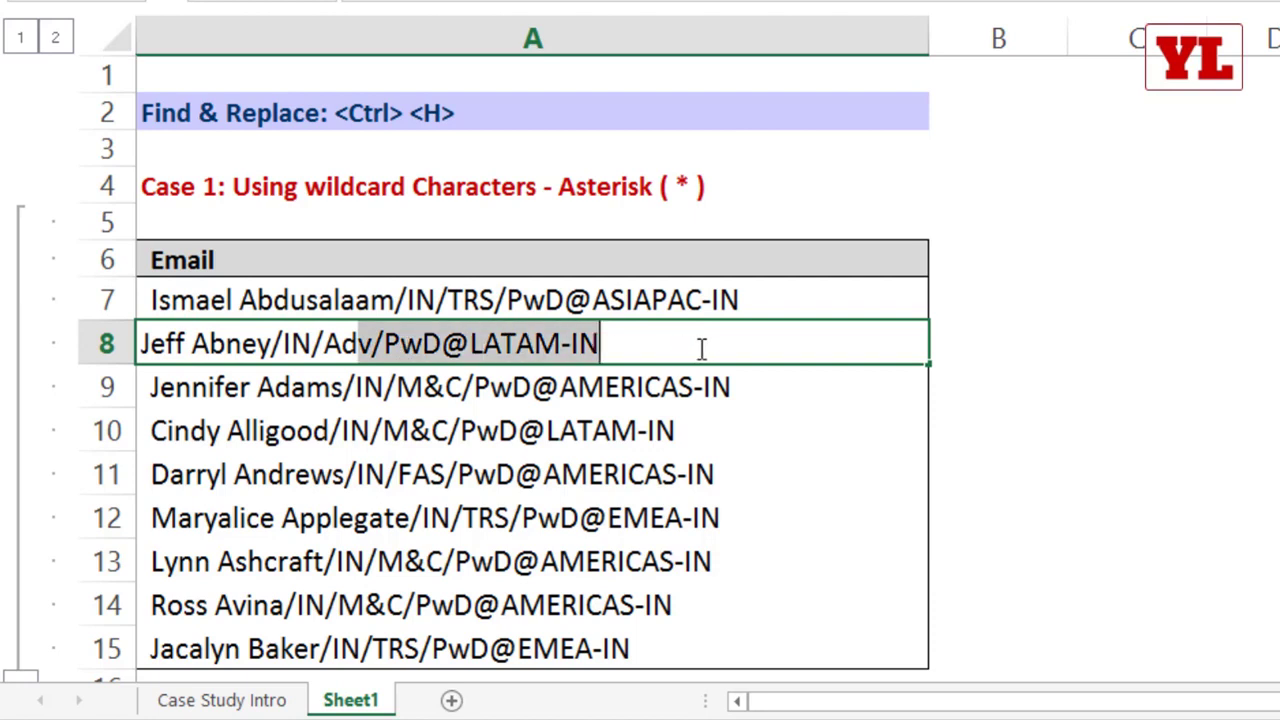
Step: Open Find and Replace for A7:A11 with "/*" as the find text, keeping the dialog clear of the entries
left_click(520, 292)
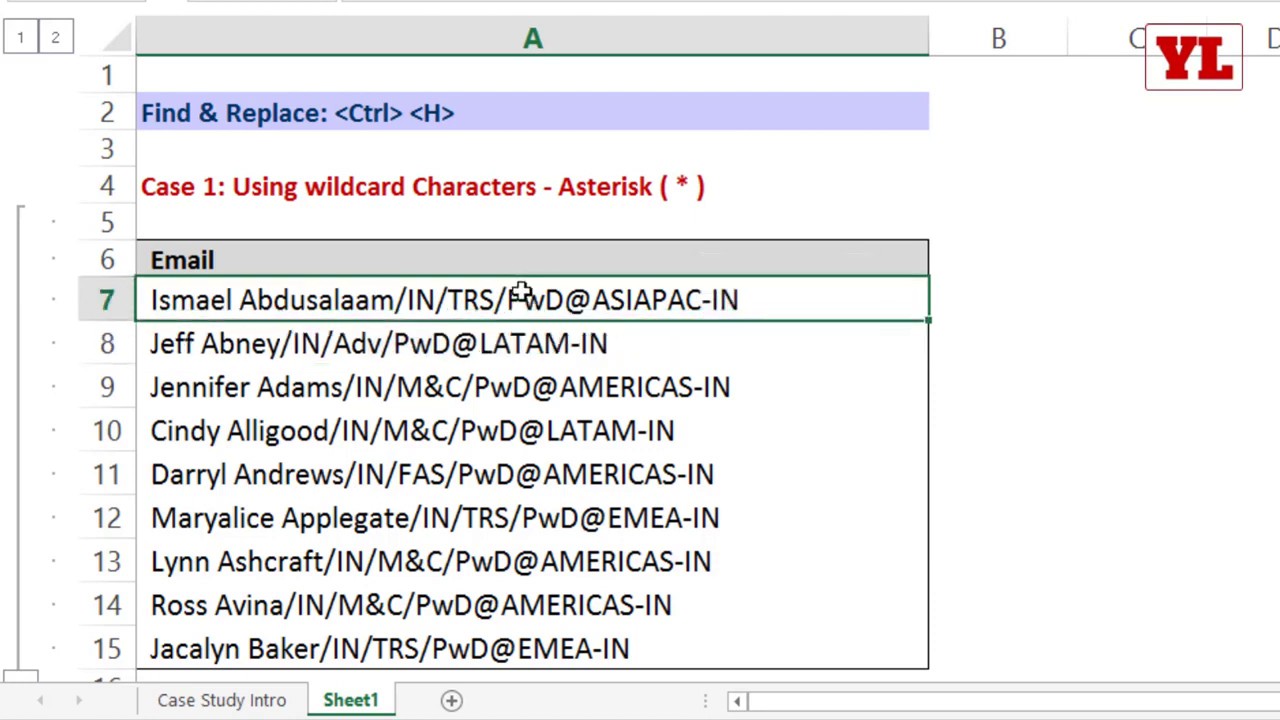
left_click_drag(516, 290, 528, 480)
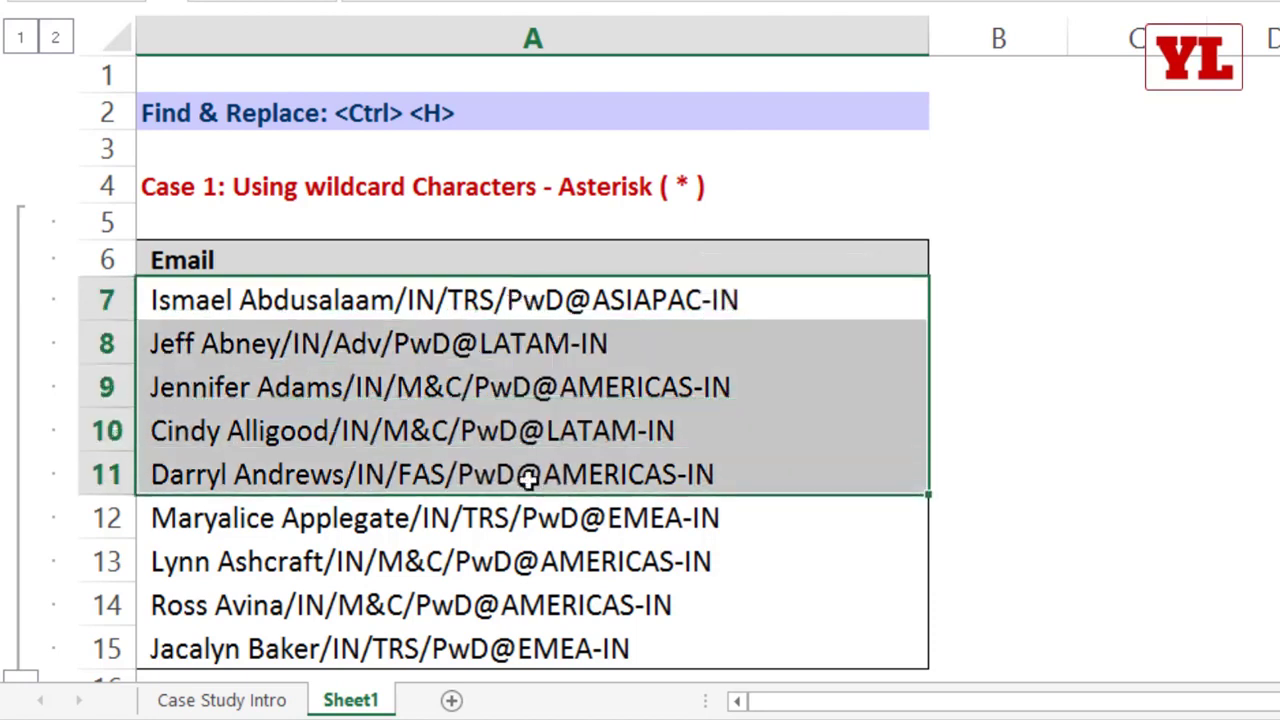
key("ctrl+h")
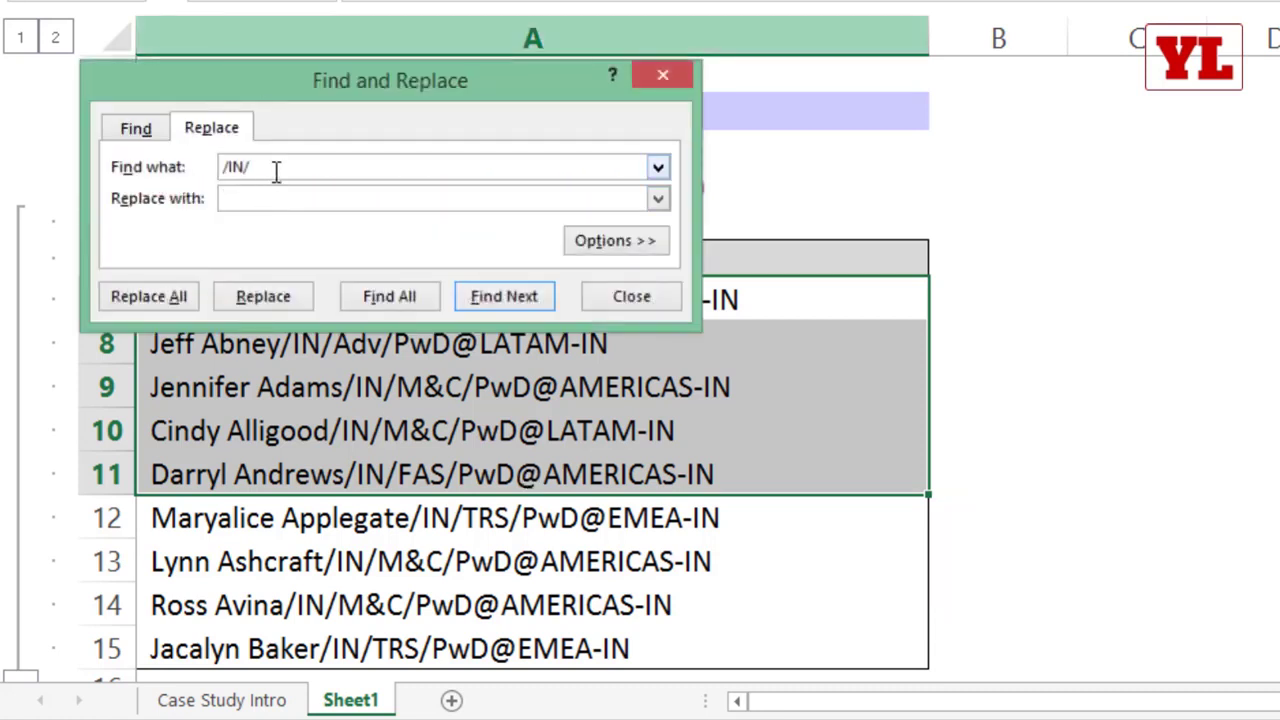
type("/*")
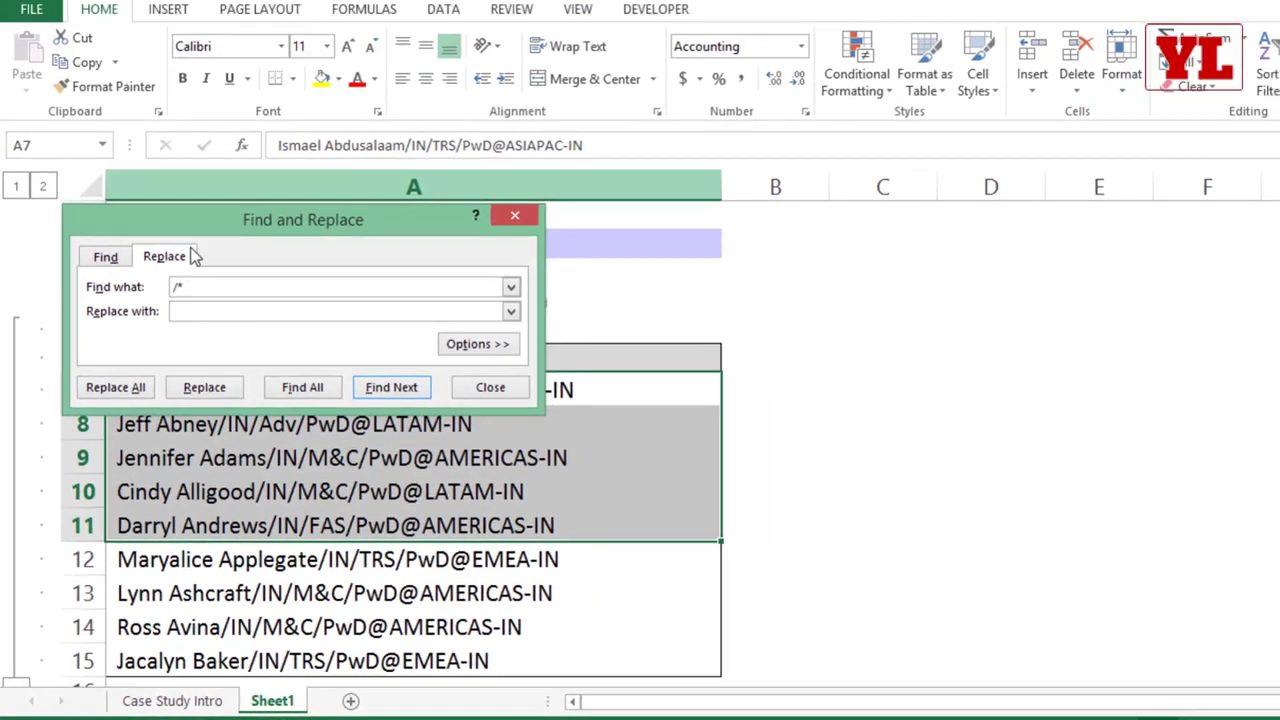
left_click_drag(339, 82, 339, 65)
left_click_drag(261, 212, 347, 120)
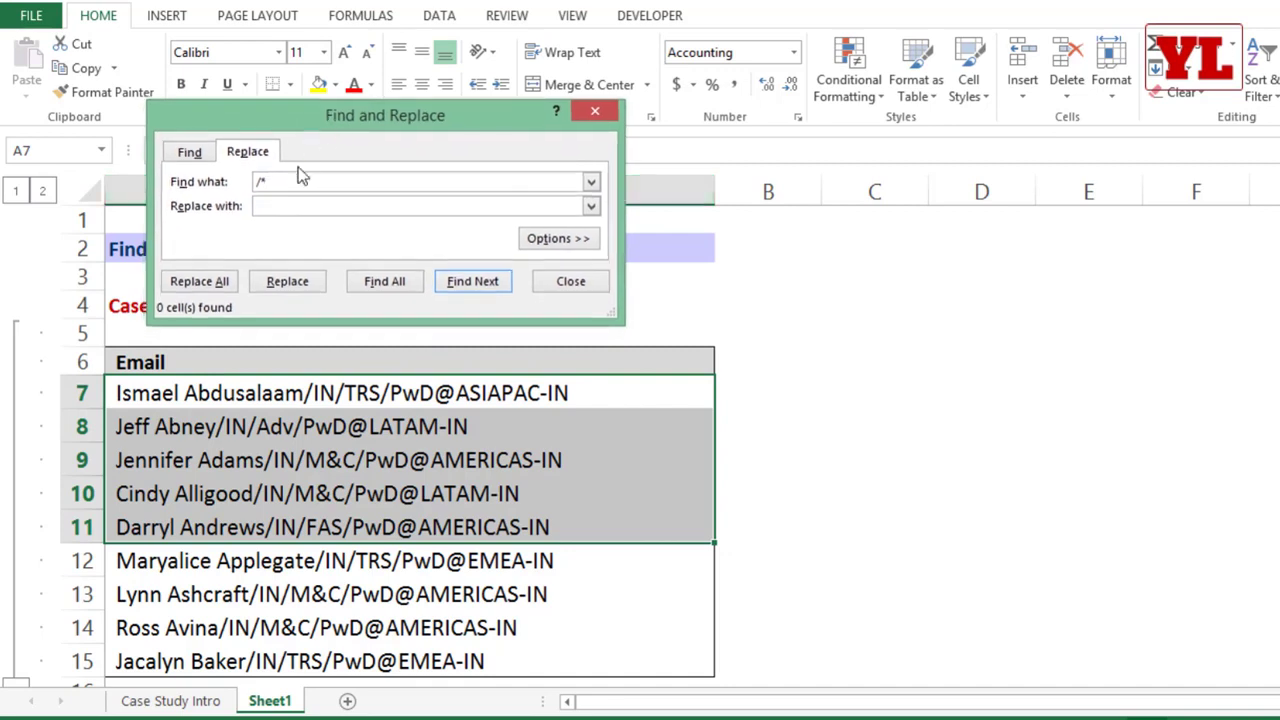
Step: Replace all "/*" matches in A7:A11 with nothing and close Find and Replace
left_click(274, 204)
left_click(200, 281)
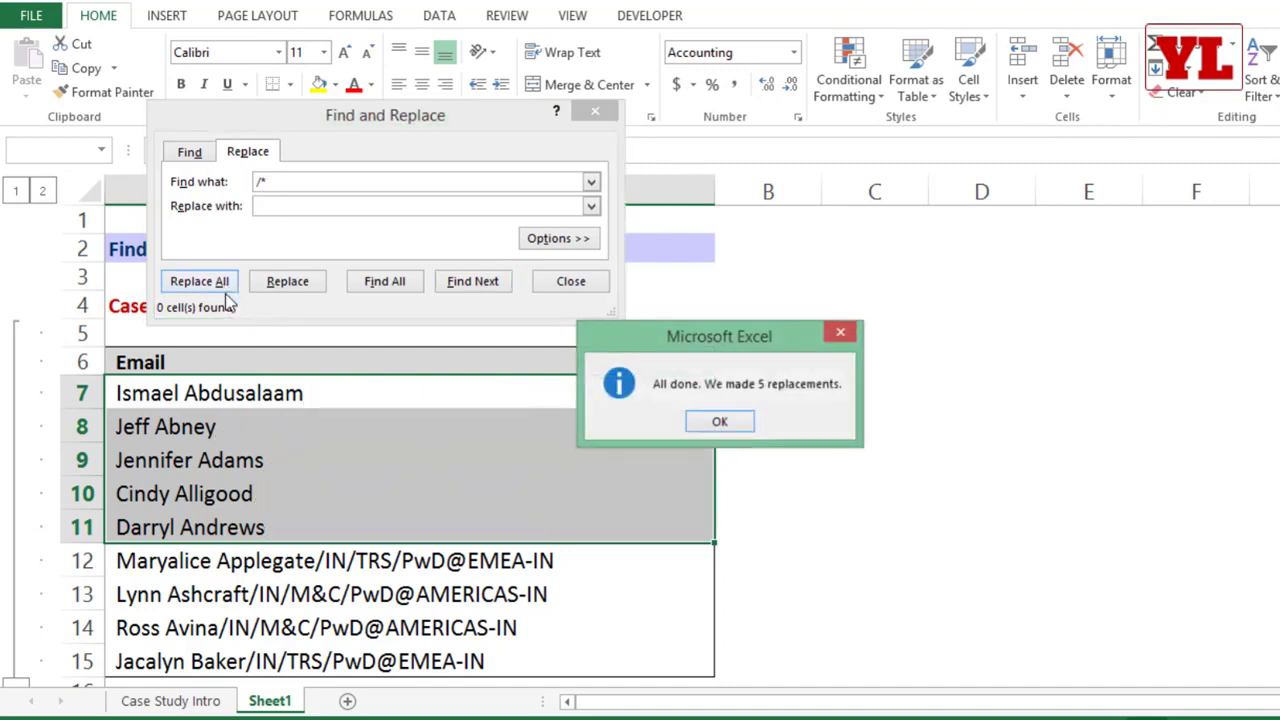
left_click(710, 423)
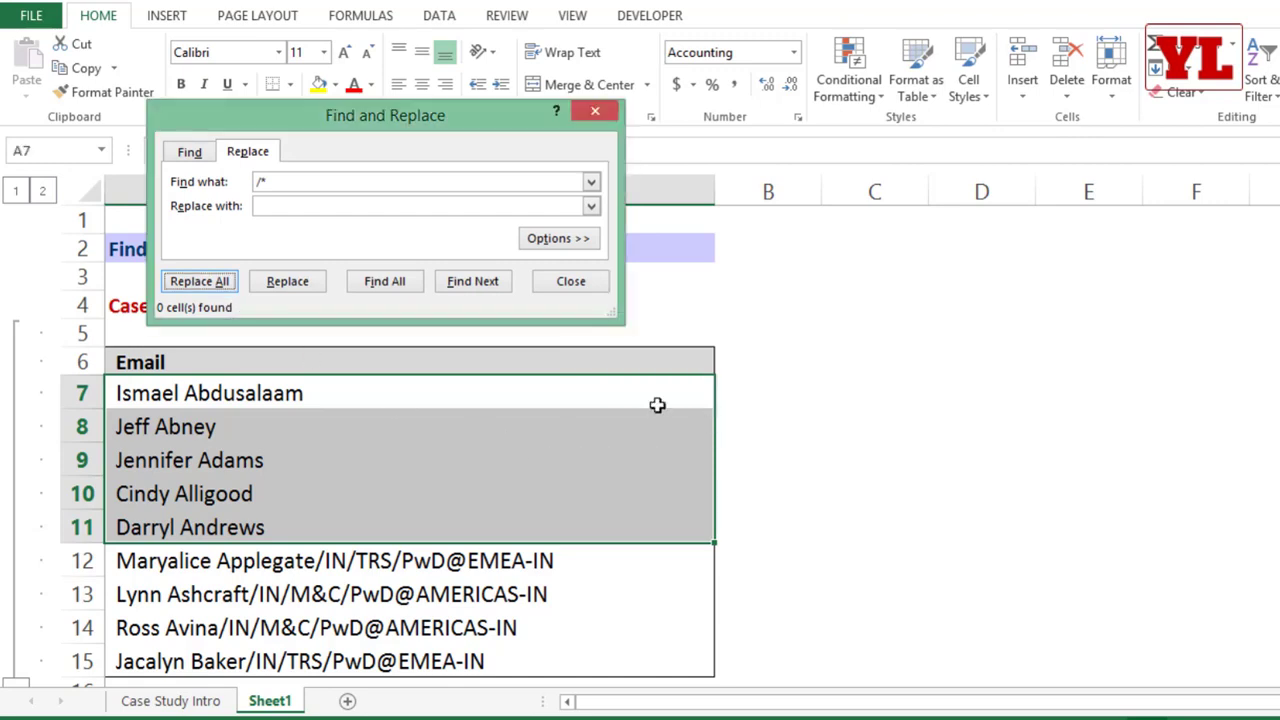
left_click(297, 181)
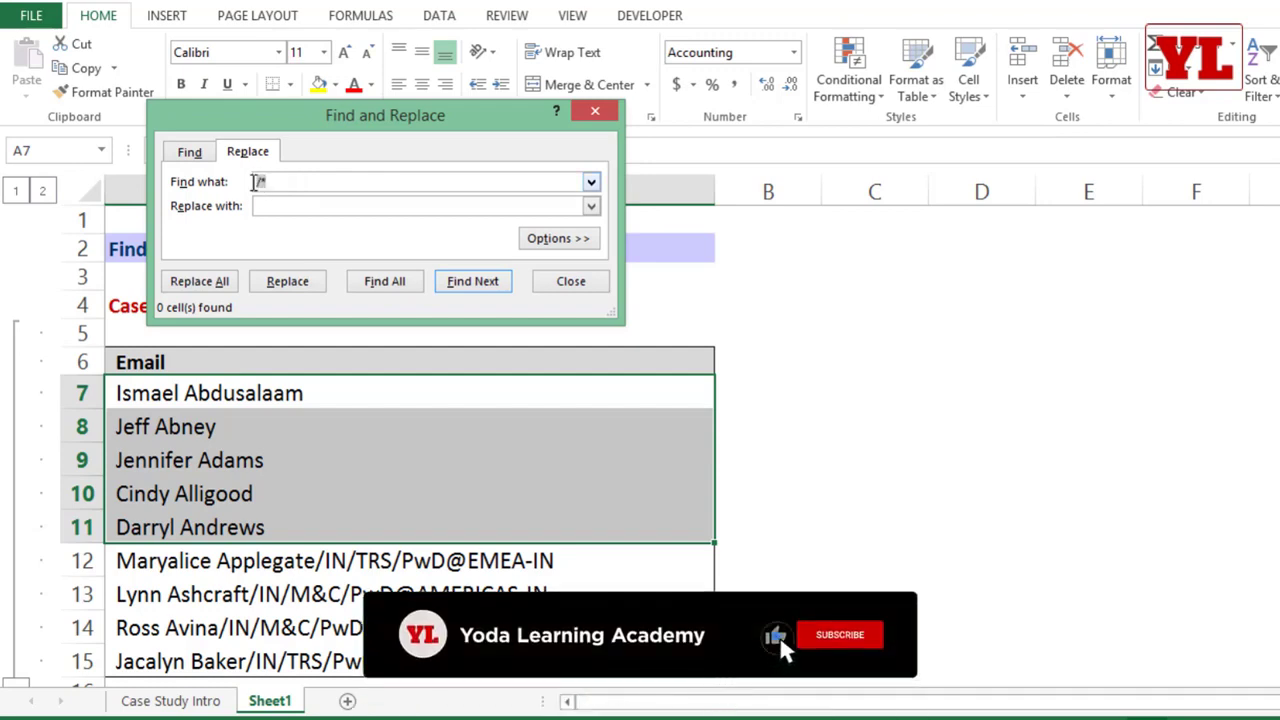
left_click(595, 111)
Step: Replace all "*" matches in A12:A15 with nothing, and undo this along with the earlier "/*" replacement in A7:A11
left_click_drag(302, 561, 290, 657)
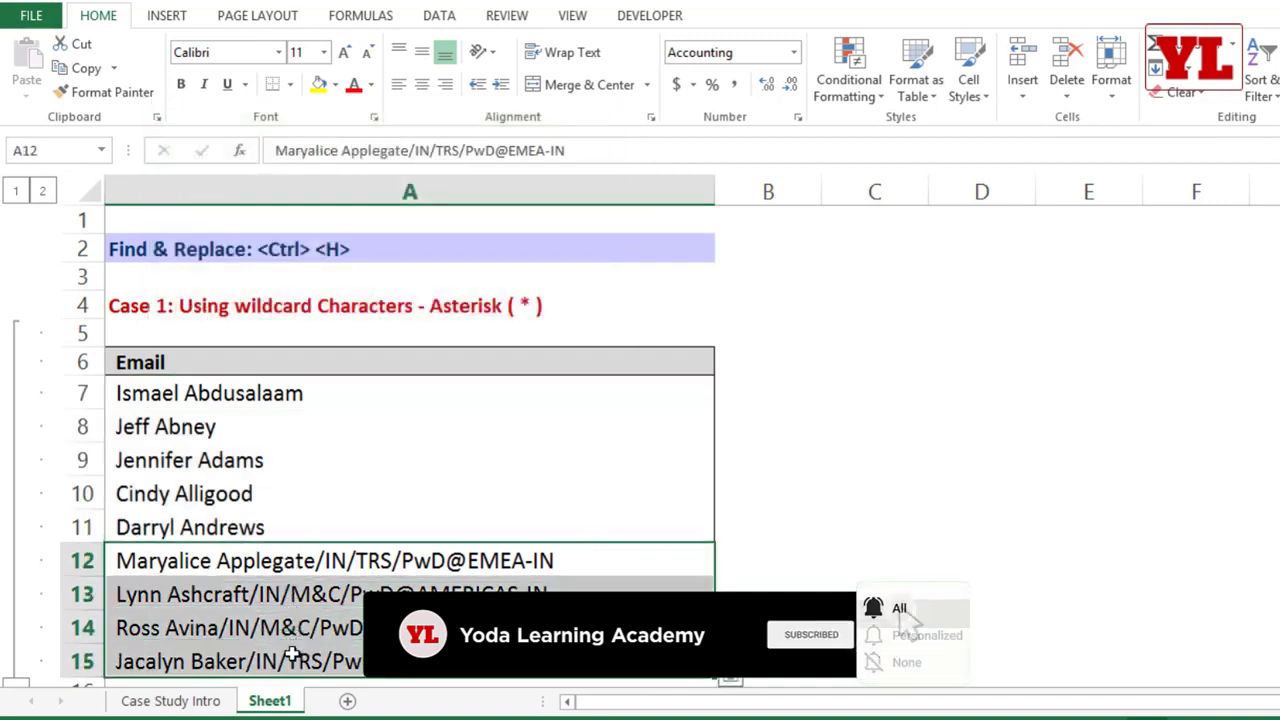
key("ctrl+h")
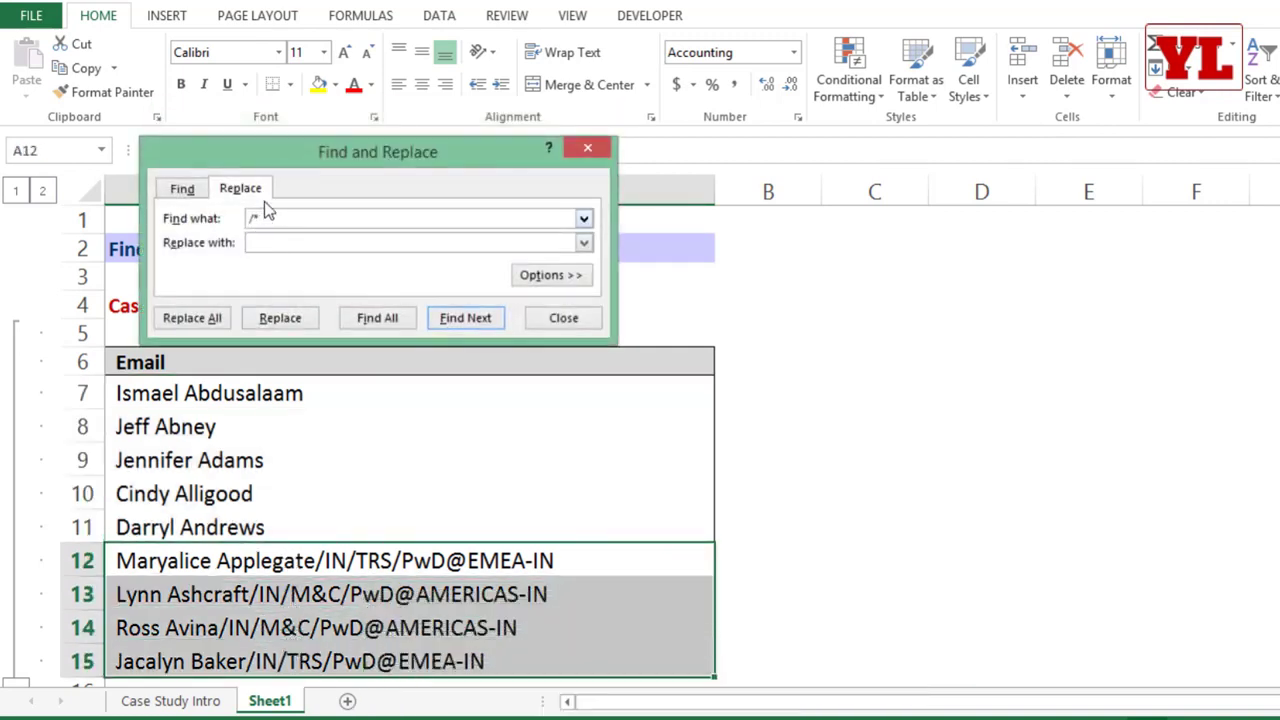
key("shift+Tab")
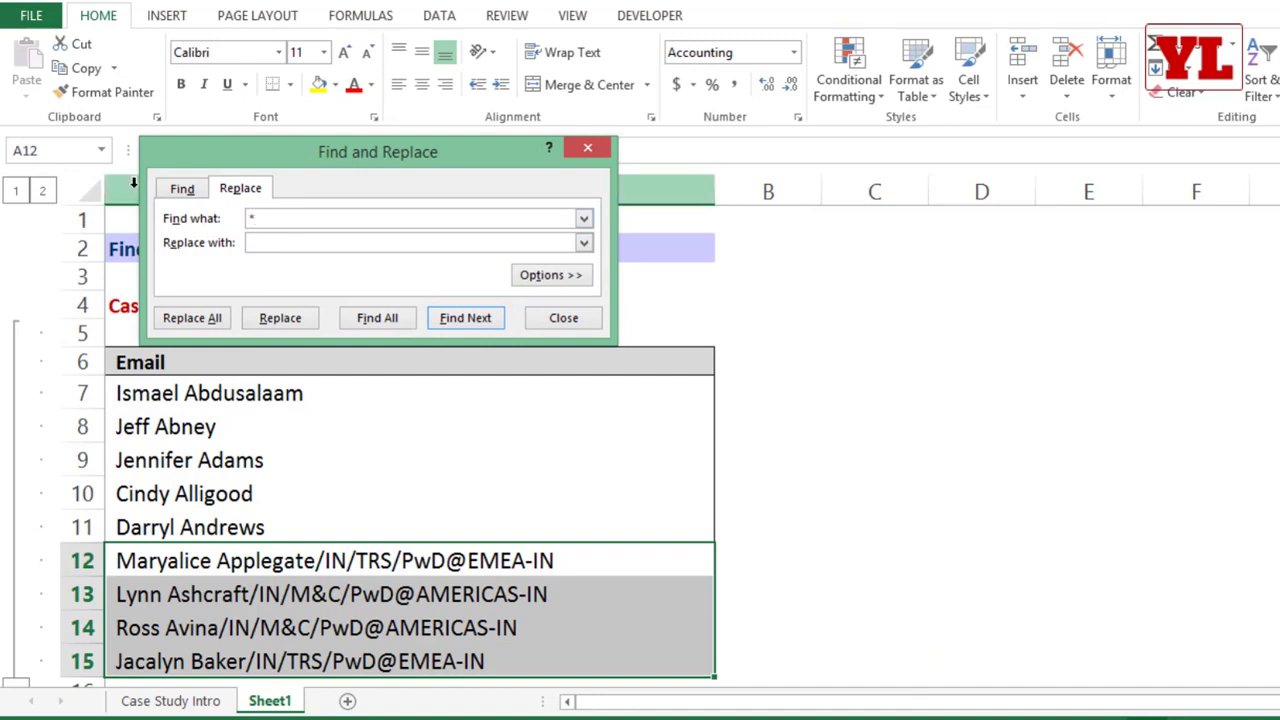
left_click(195, 318)
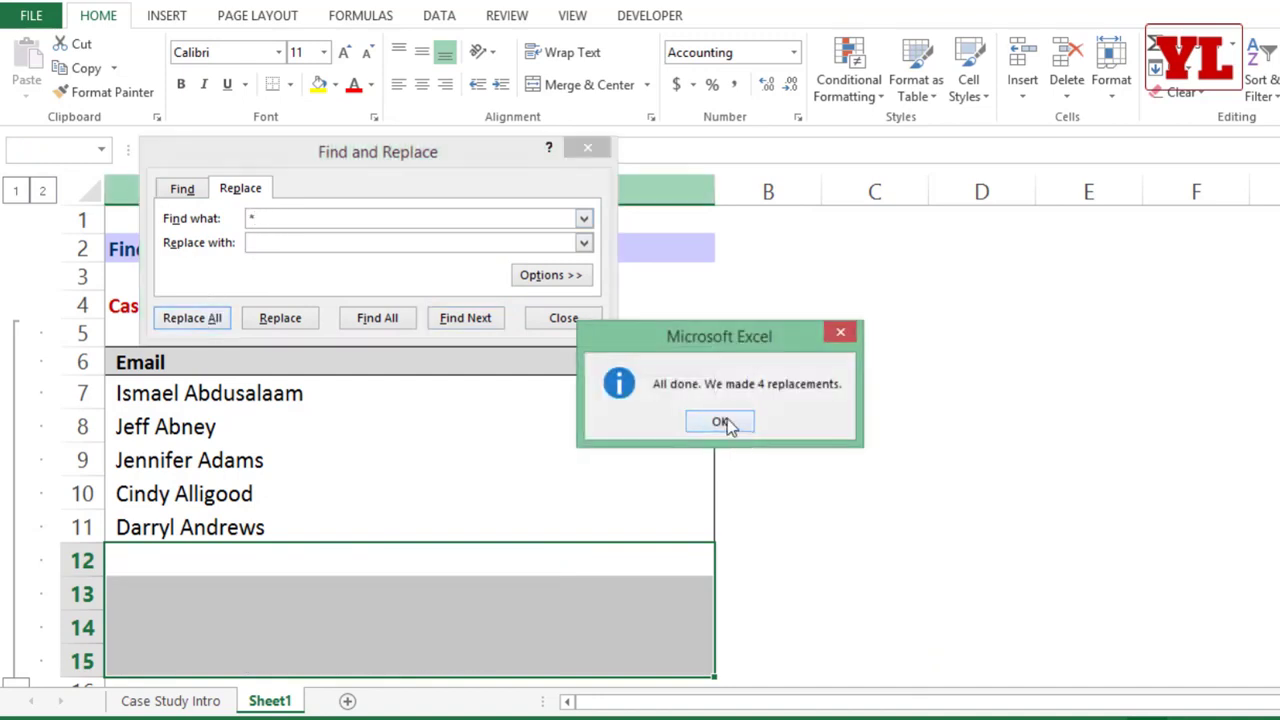
left_click(722, 423)
left_click(586, 318)
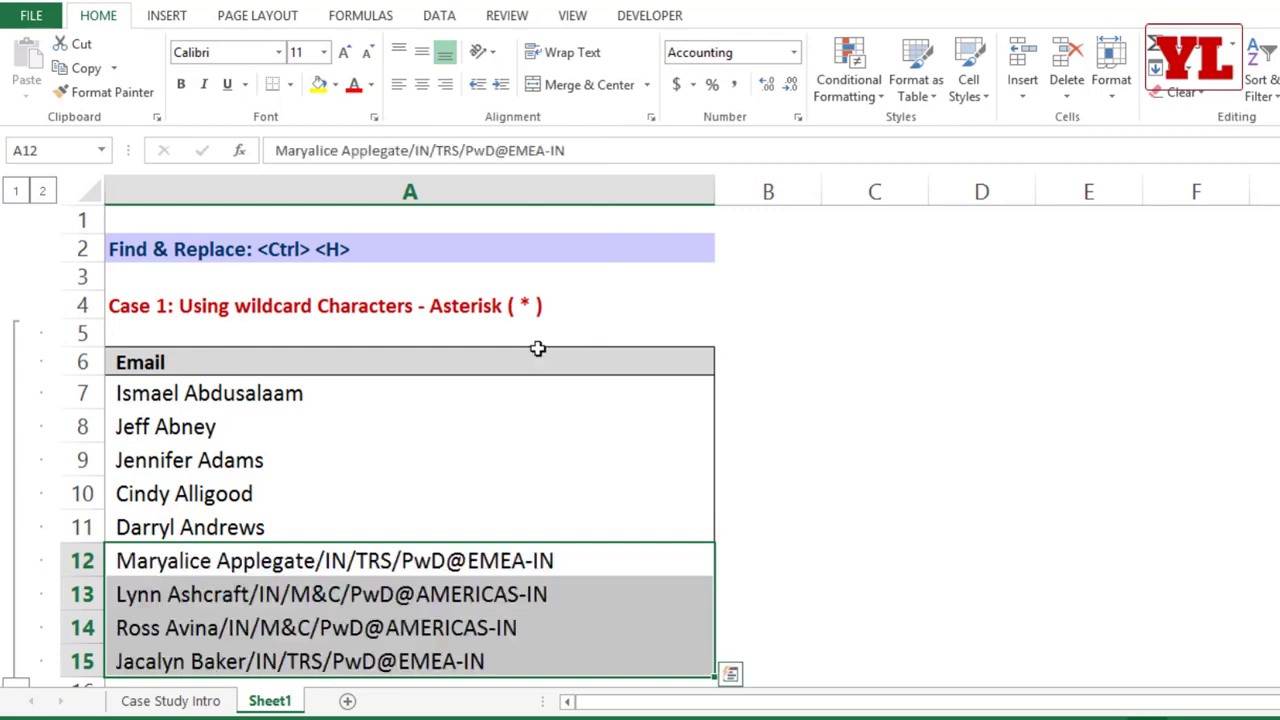
key("ctrl+z")
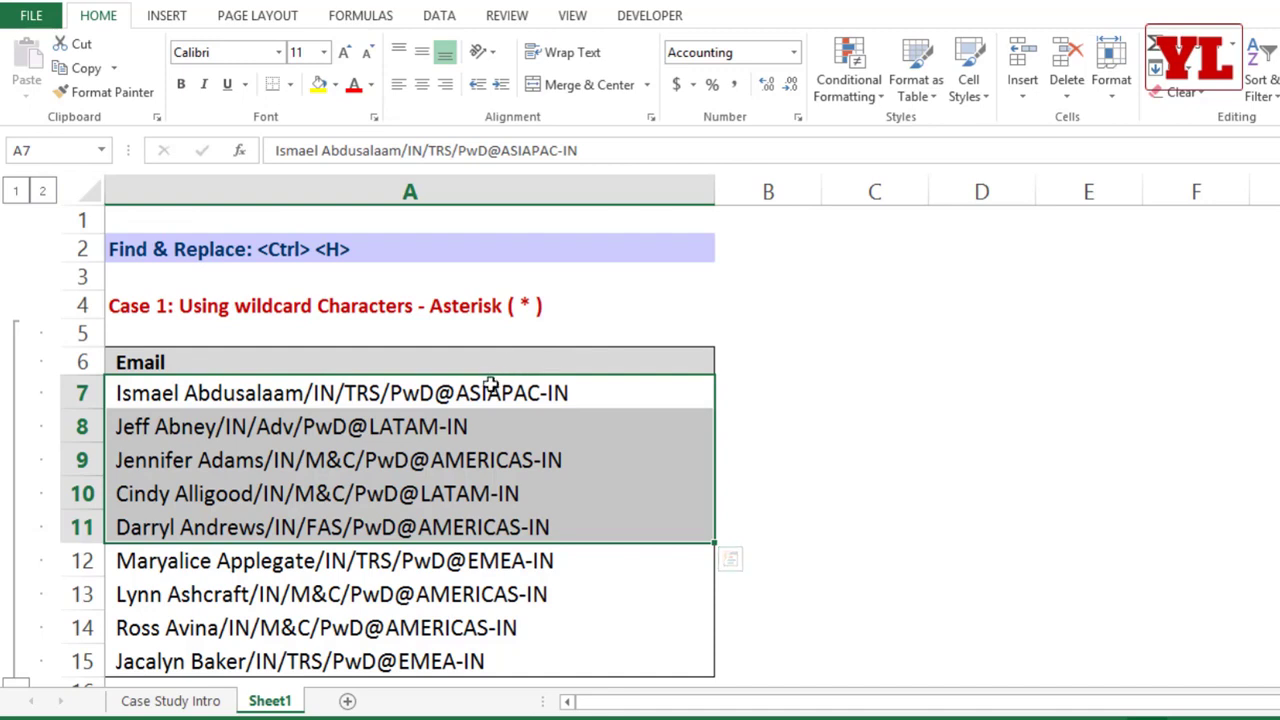
Step: Replace all "@*" matches in A7:A11 with nothing and close Find and Replace
left_click_drag(444, 392, 508, 528)
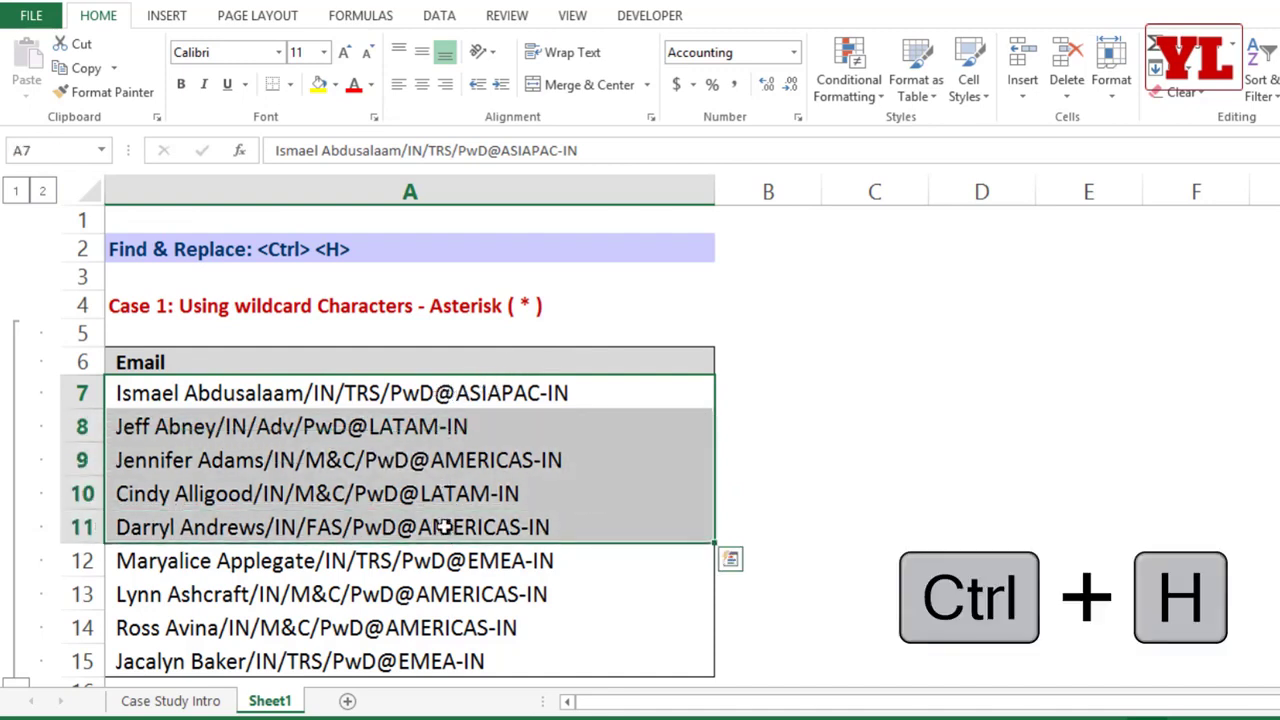
key("ctrl+h")
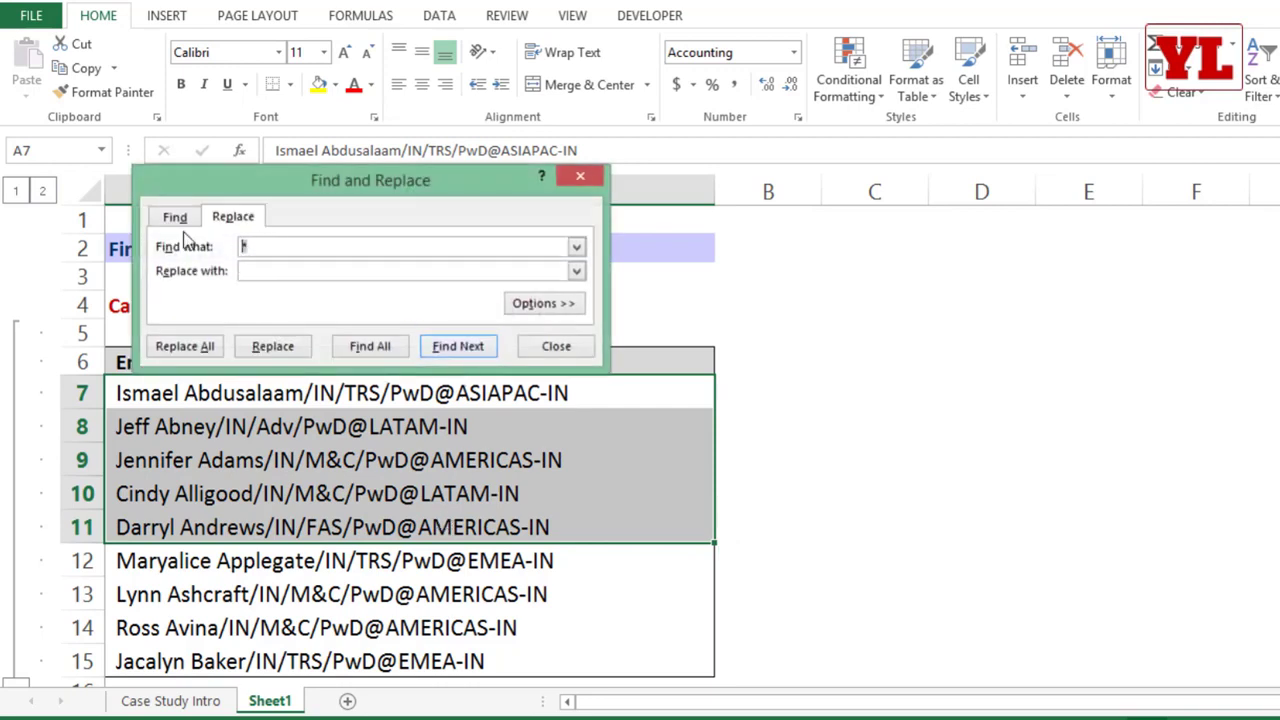
type("@*")
left_click(208, 347)
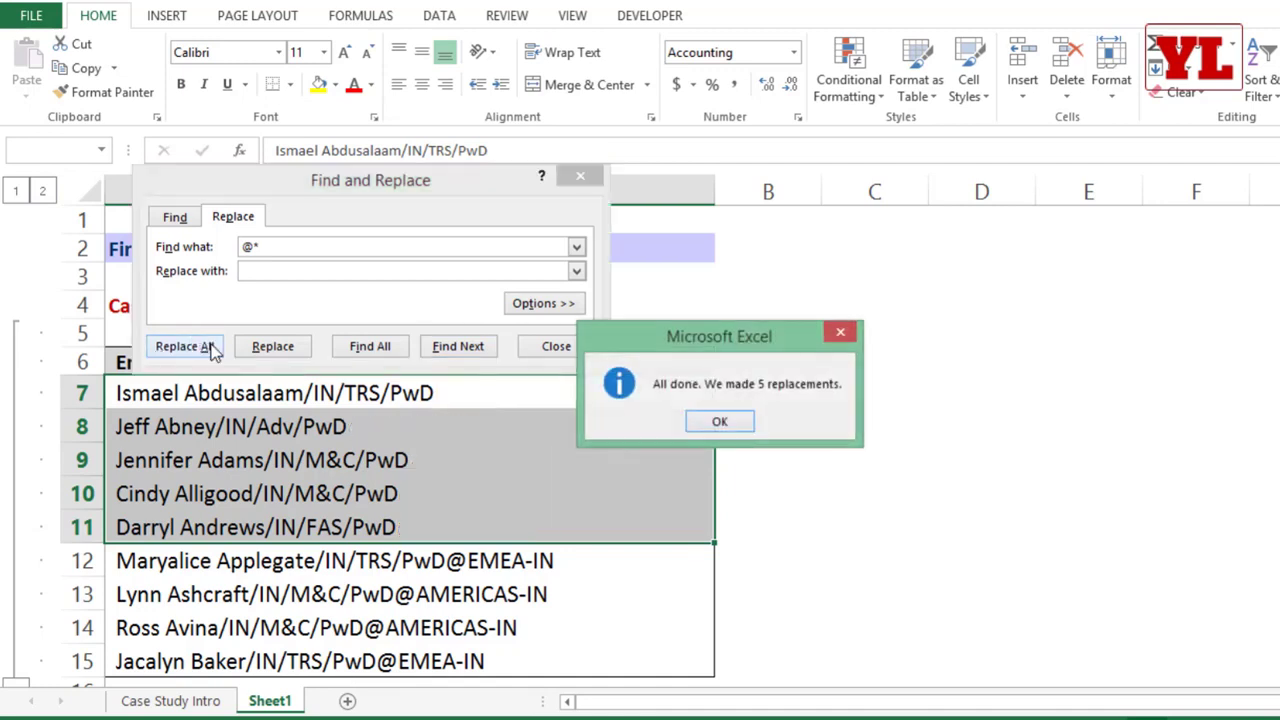
left_click(720, 421)
left_click(557, 347)
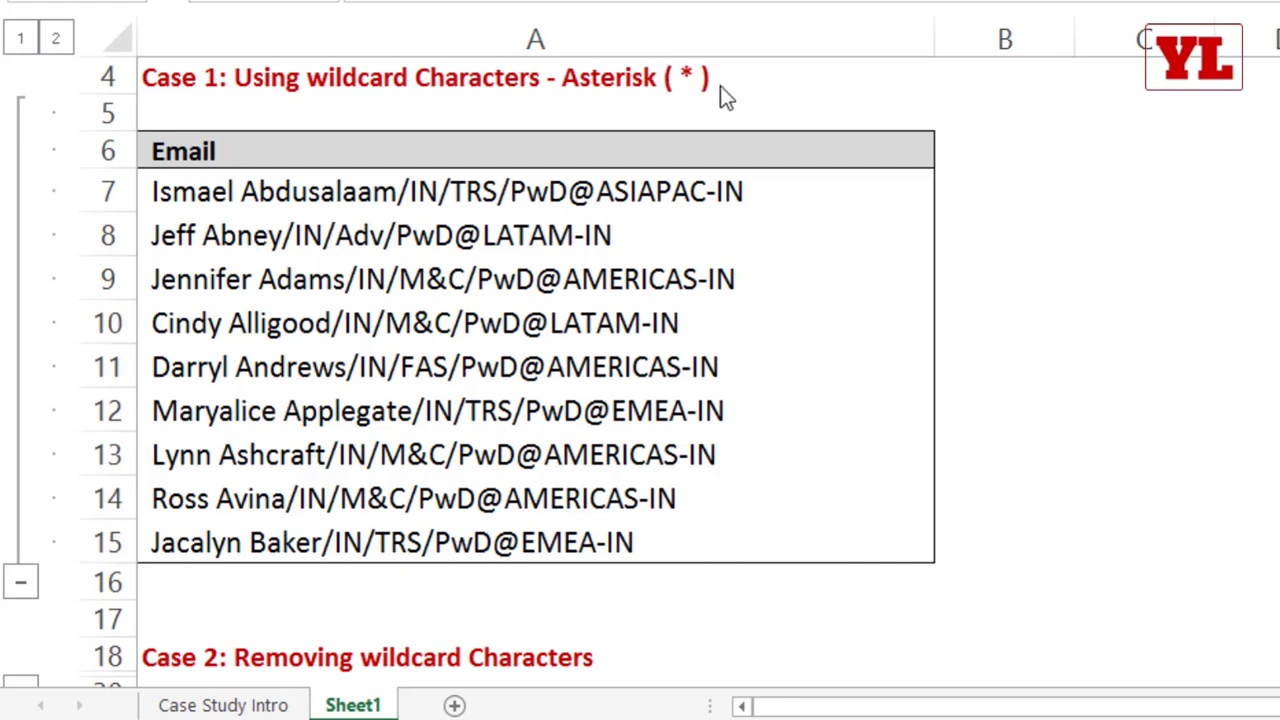
Step: Append "?" to the Case 1 wildcard heading in A4
double_click(757, 80)
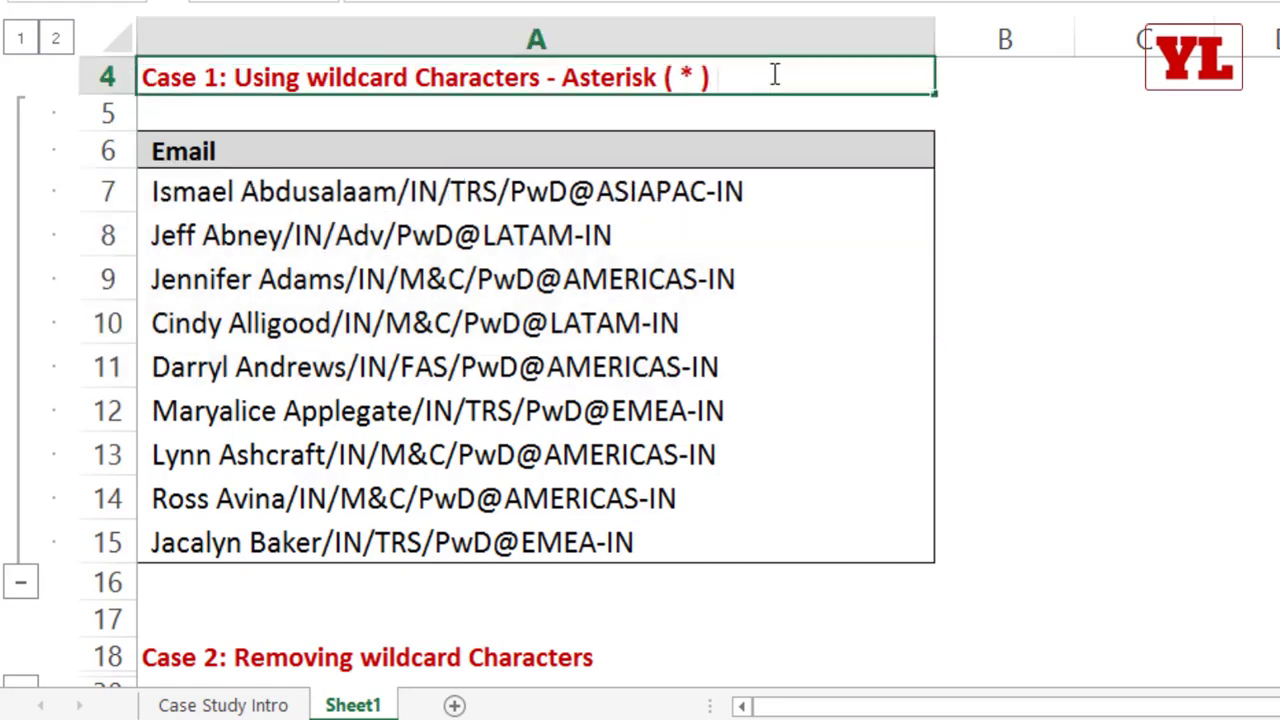
type("?")
left_click(875, 292)
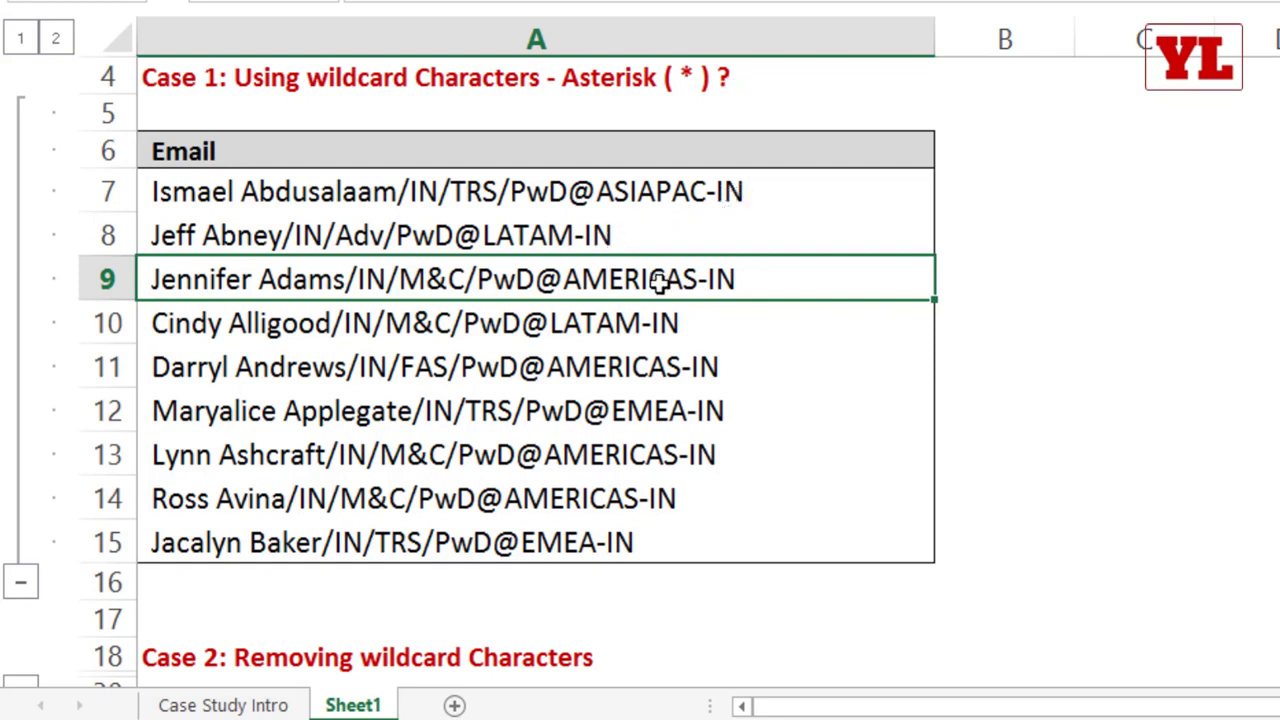
Step: Replace all "@?" matches in A7:A11 with nothing, close Find and Replace, and undo the replacement
left_click(612, 190)
left_click_drag(612, 190, 626, 380)
key("ctrl+h")
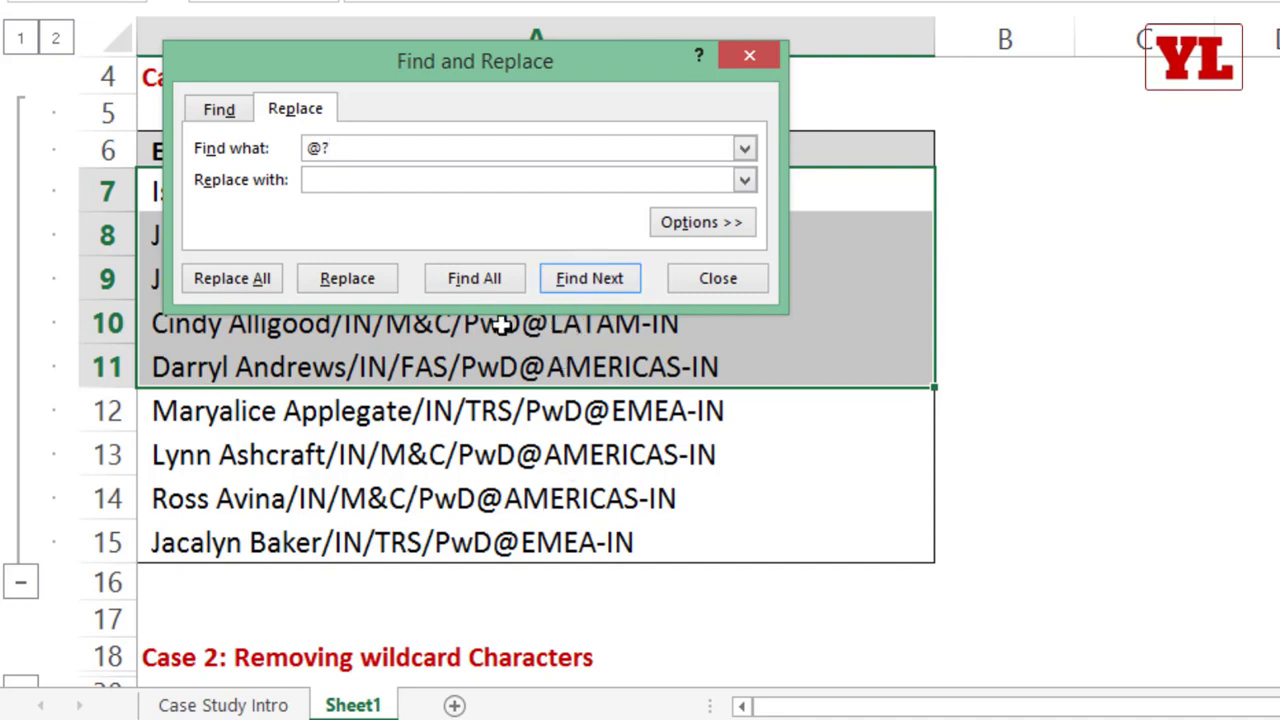
left_click(232, 280)
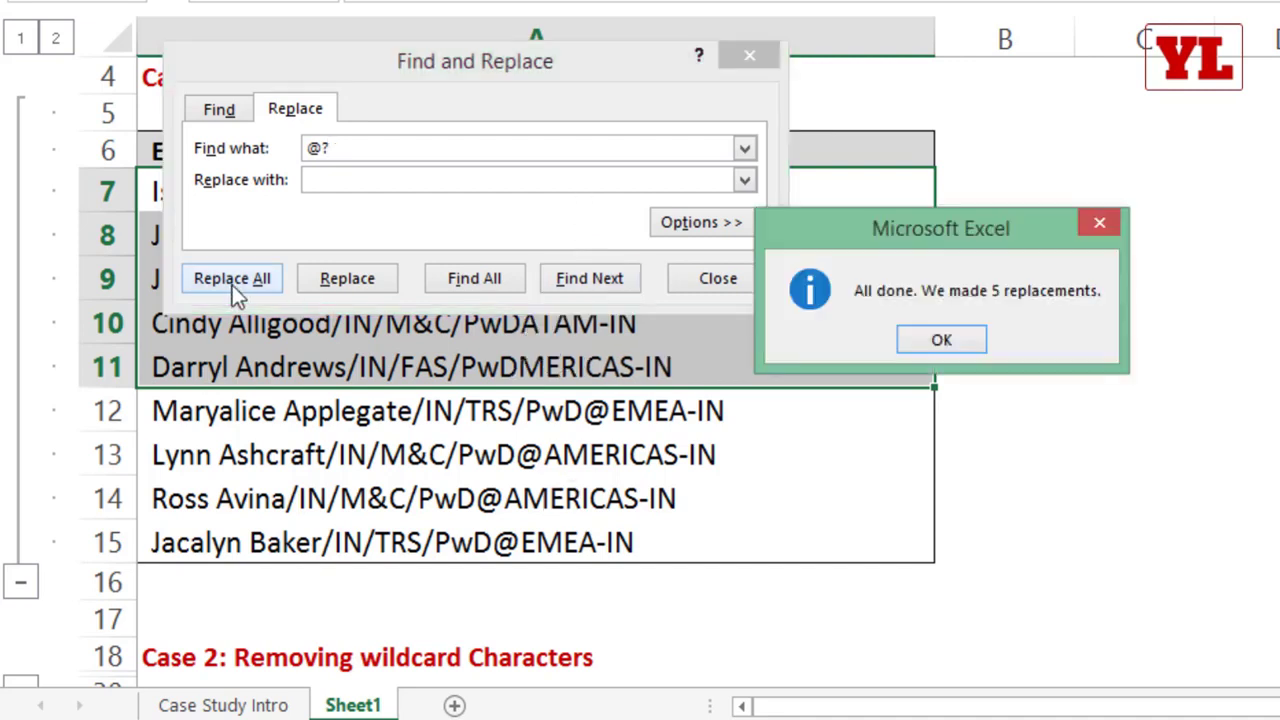
left_click(938, 340)
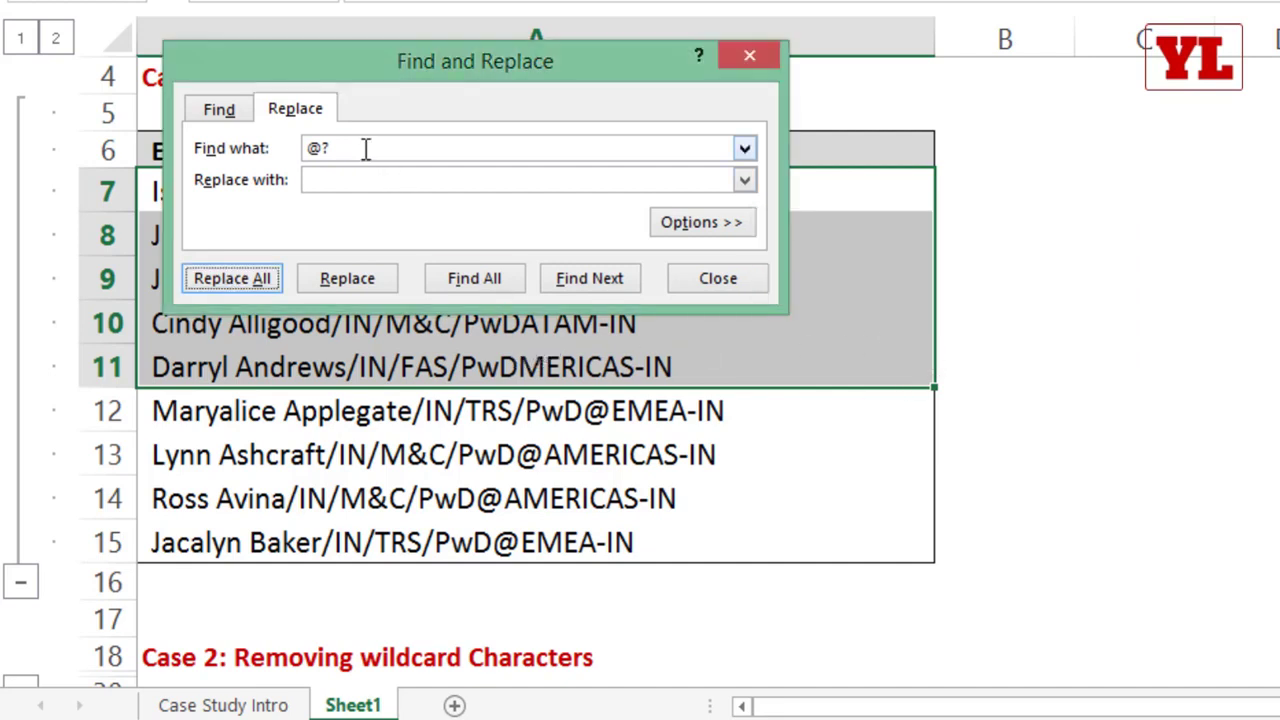
left_click_drag(513, 76, 586, 273)
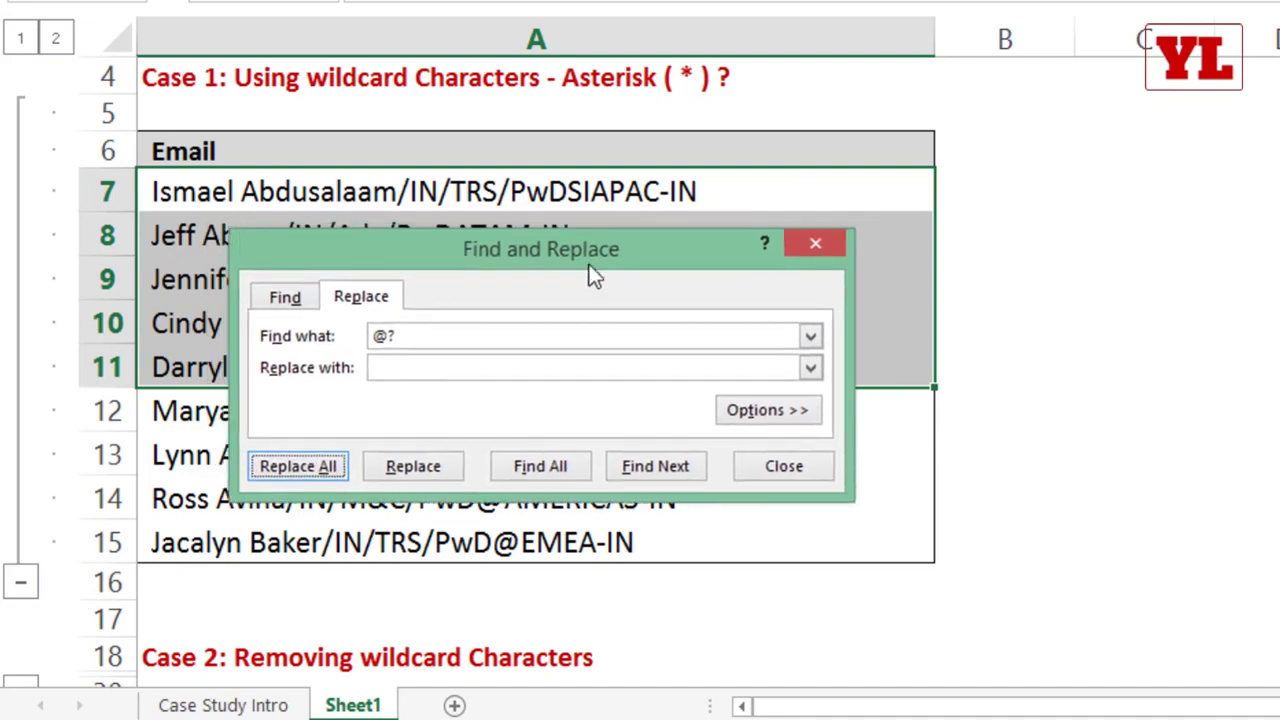
left_click(816, 243)
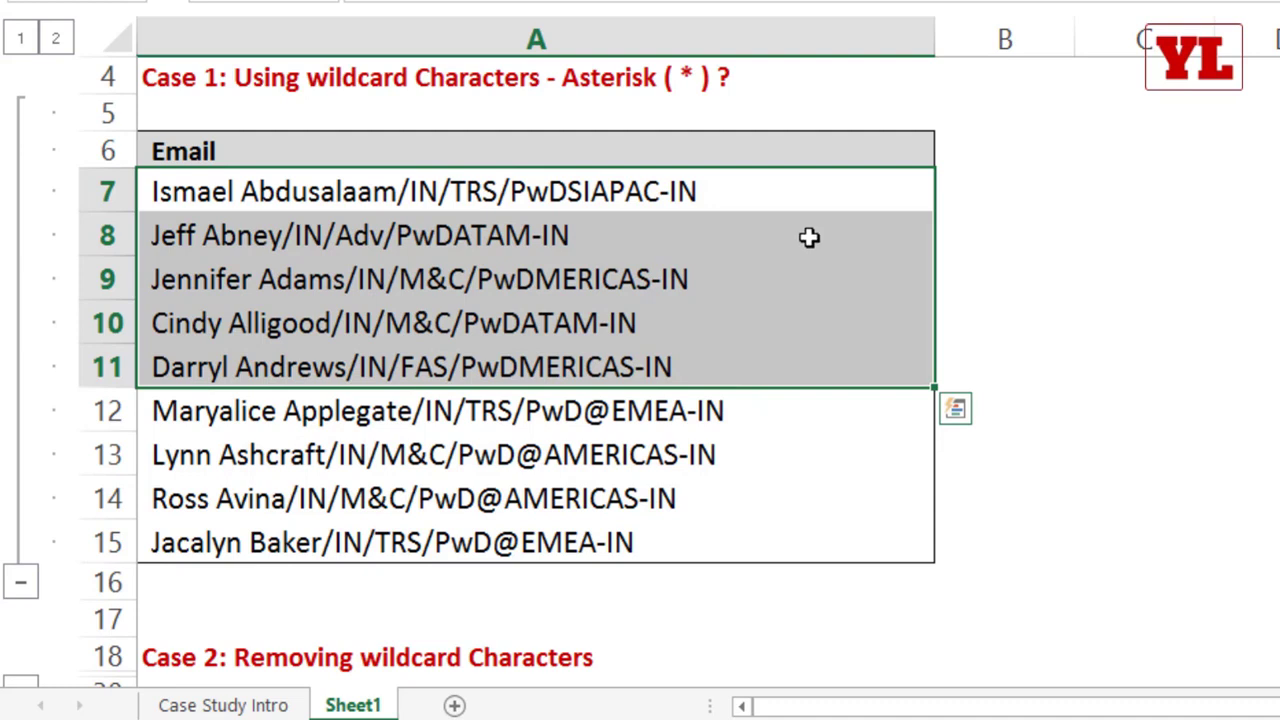
key("ctrl+z")
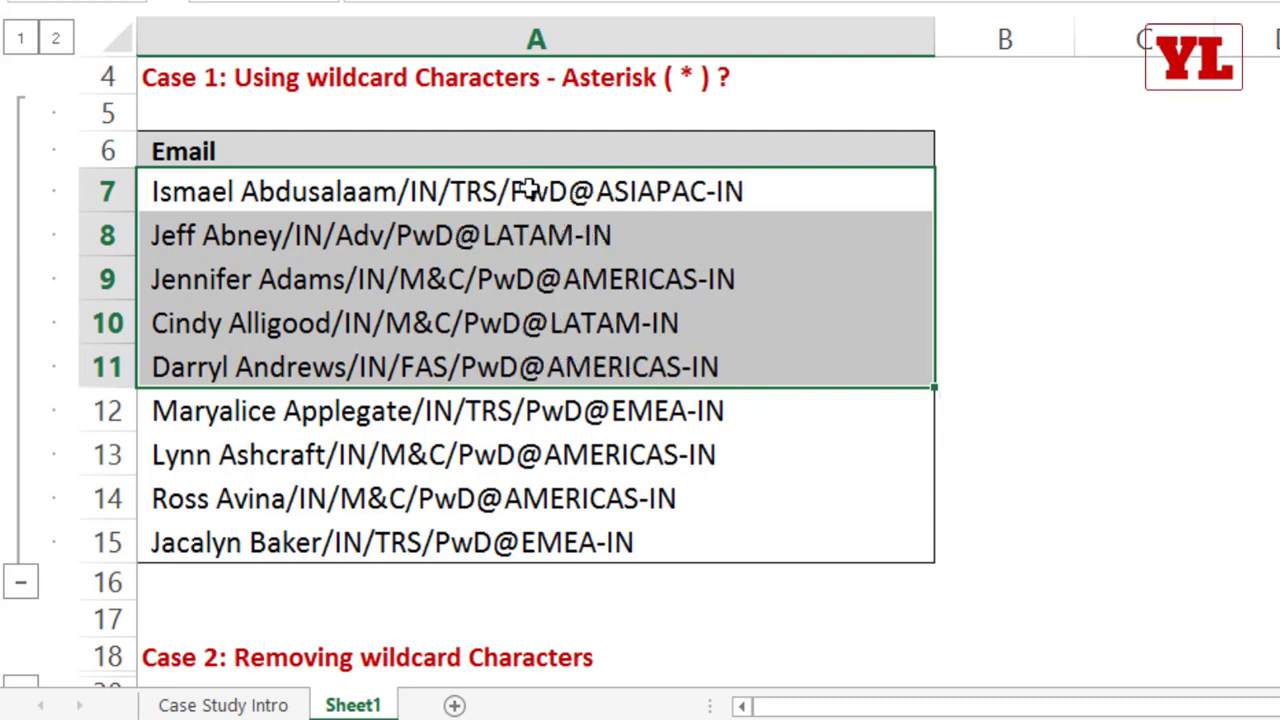
Step: Enter "/??/" as the find text in Find and Replace for A7:A11, and close the dialog without replacing
left_click_drag(531, 189, 514, 355)
key("ctrl+h")
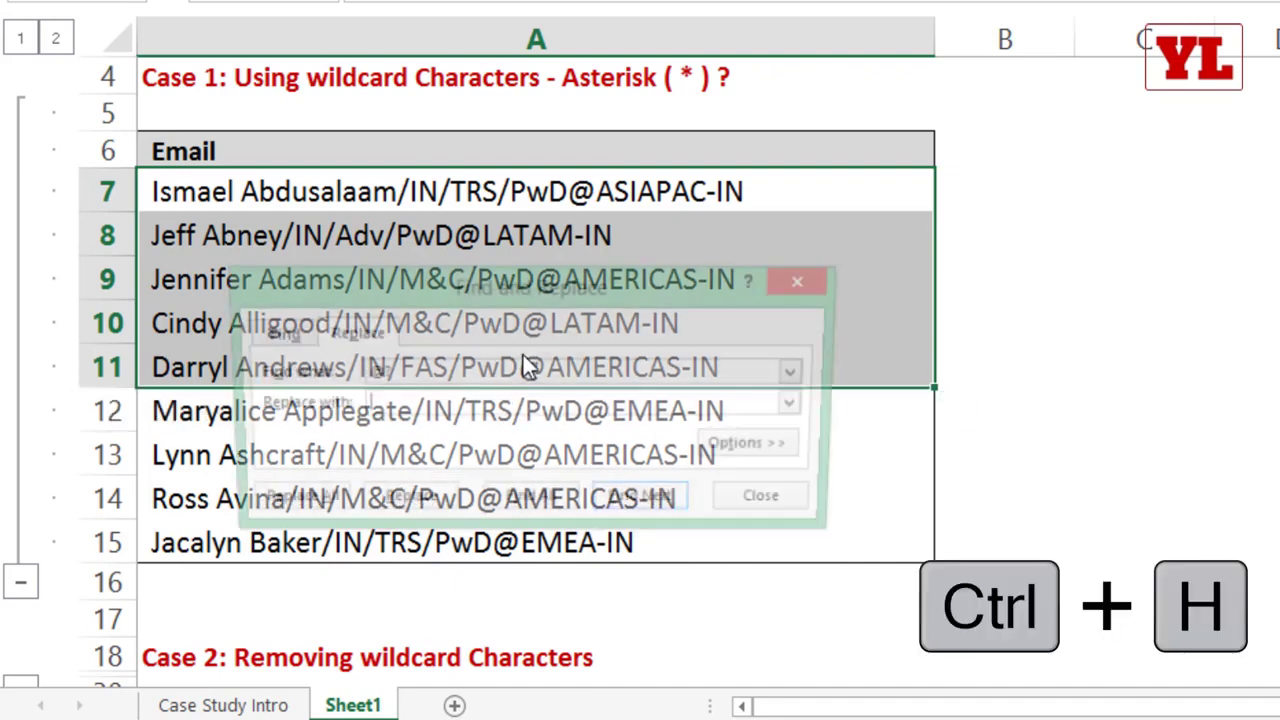
key("shift+Tab")
type("/??")
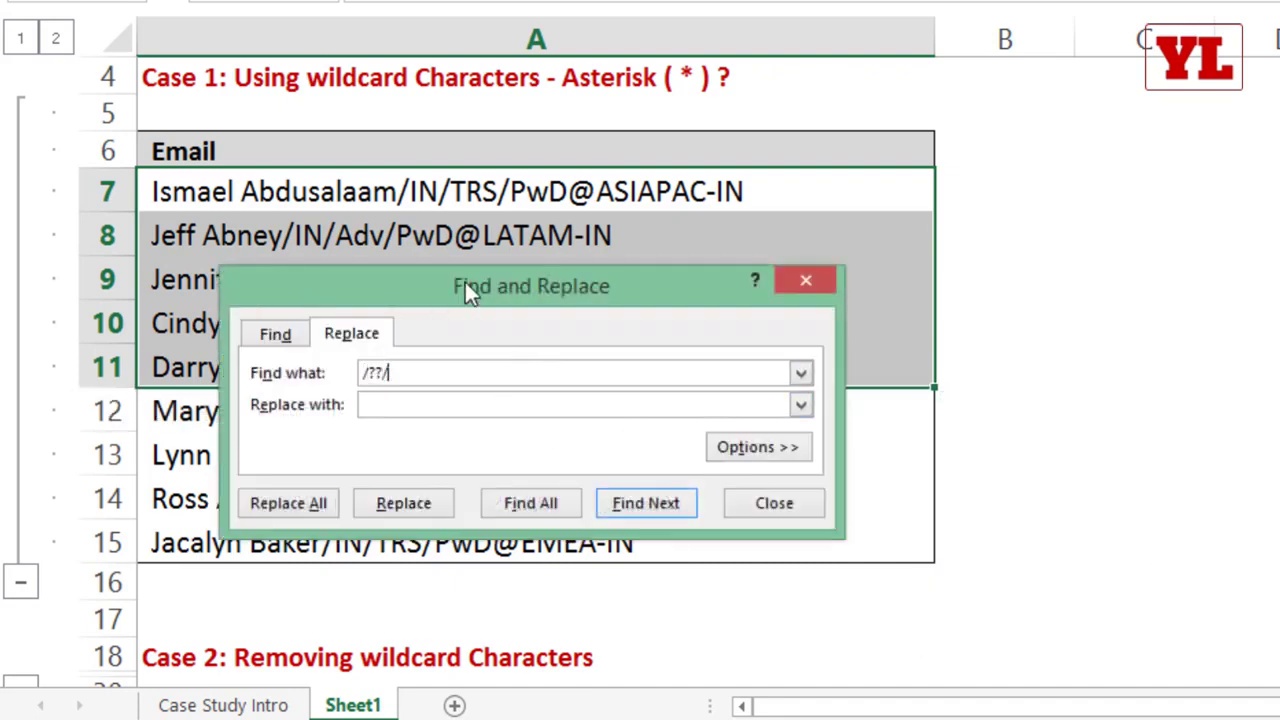
left_click_drag(465, 282, 751, 150)
key("Escape")
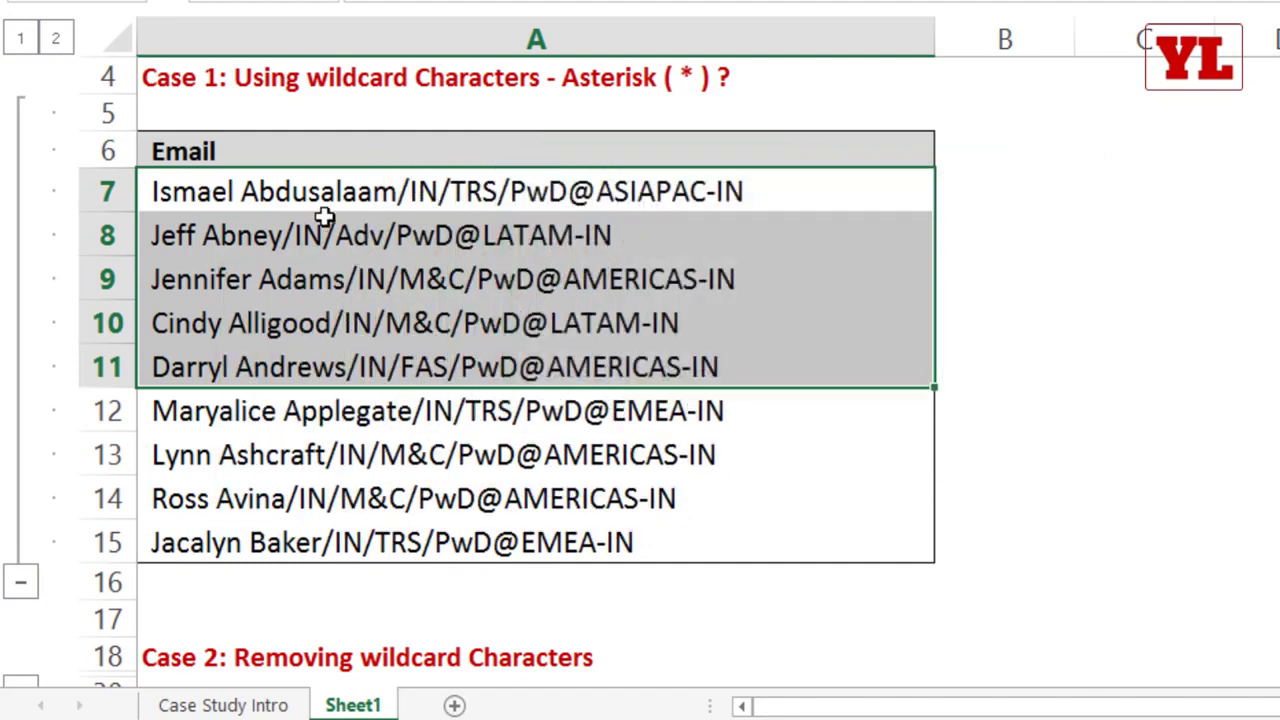
Step: Change the two-letter code after the name to "AM" in A8 and to "JJ" in A9
double_click(300, 230)
left_click_drag(285, 234, 310, 230)
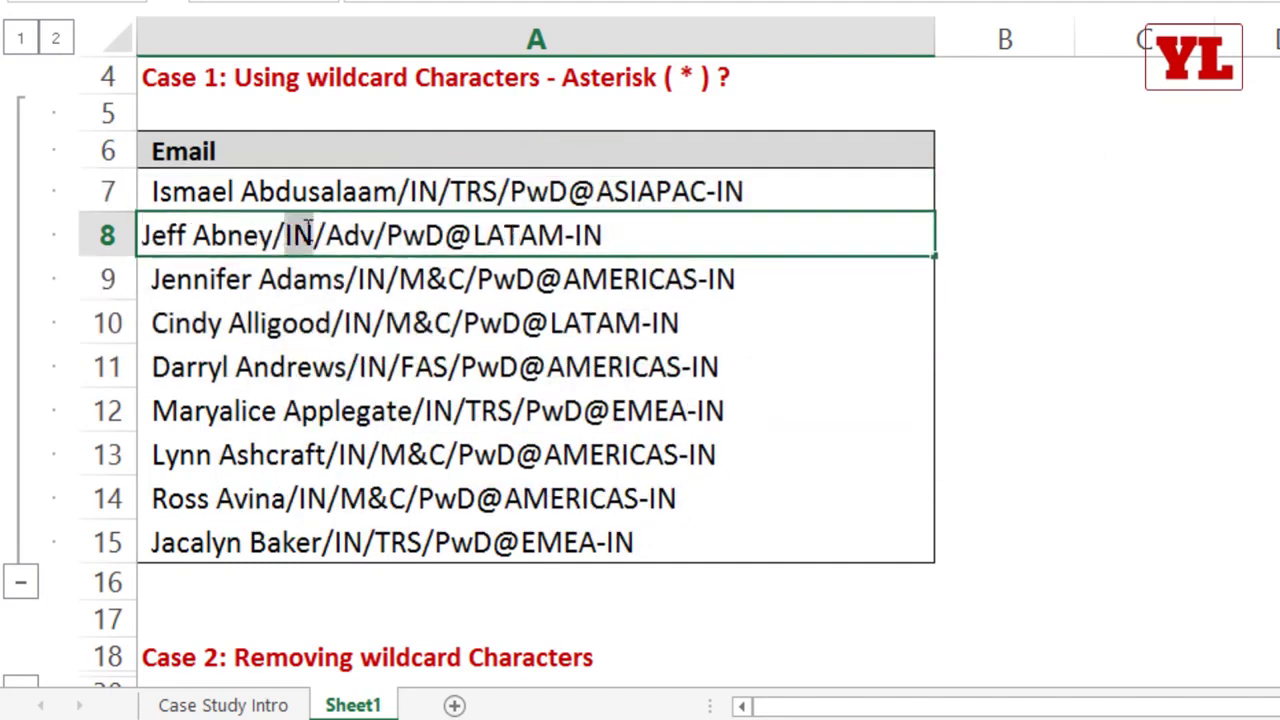
type("AM")
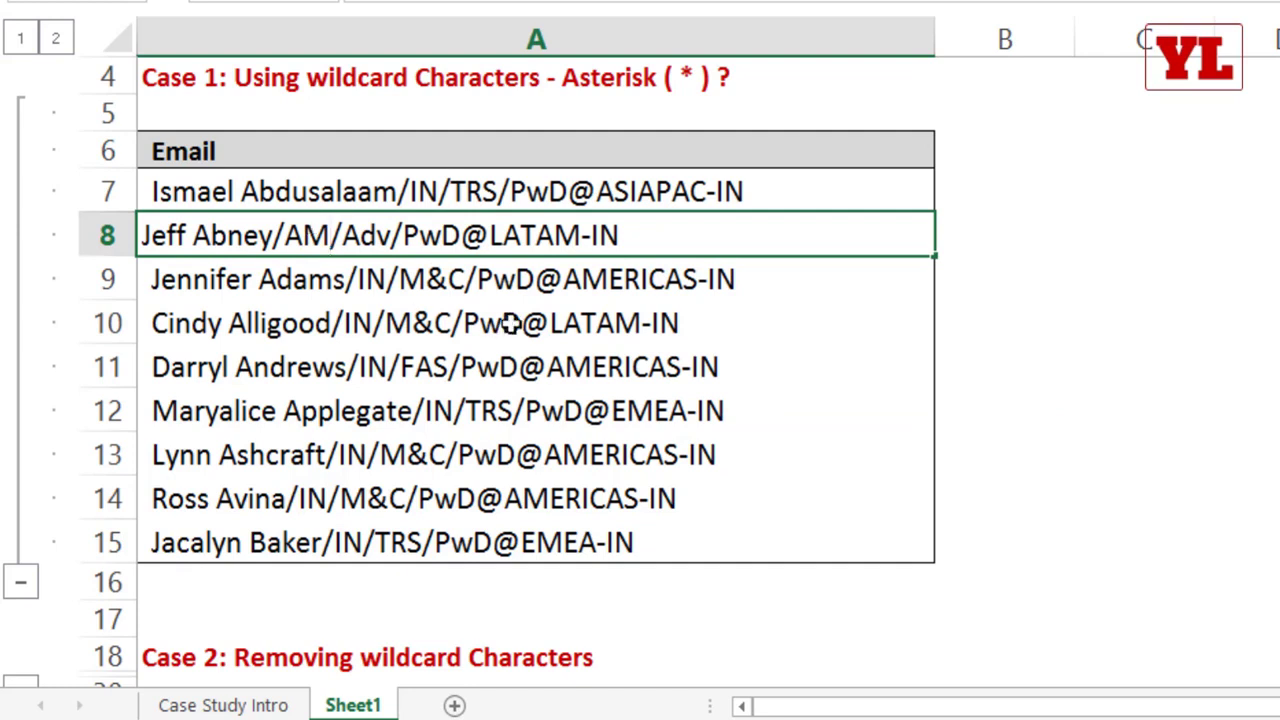
double_click(364, 280)
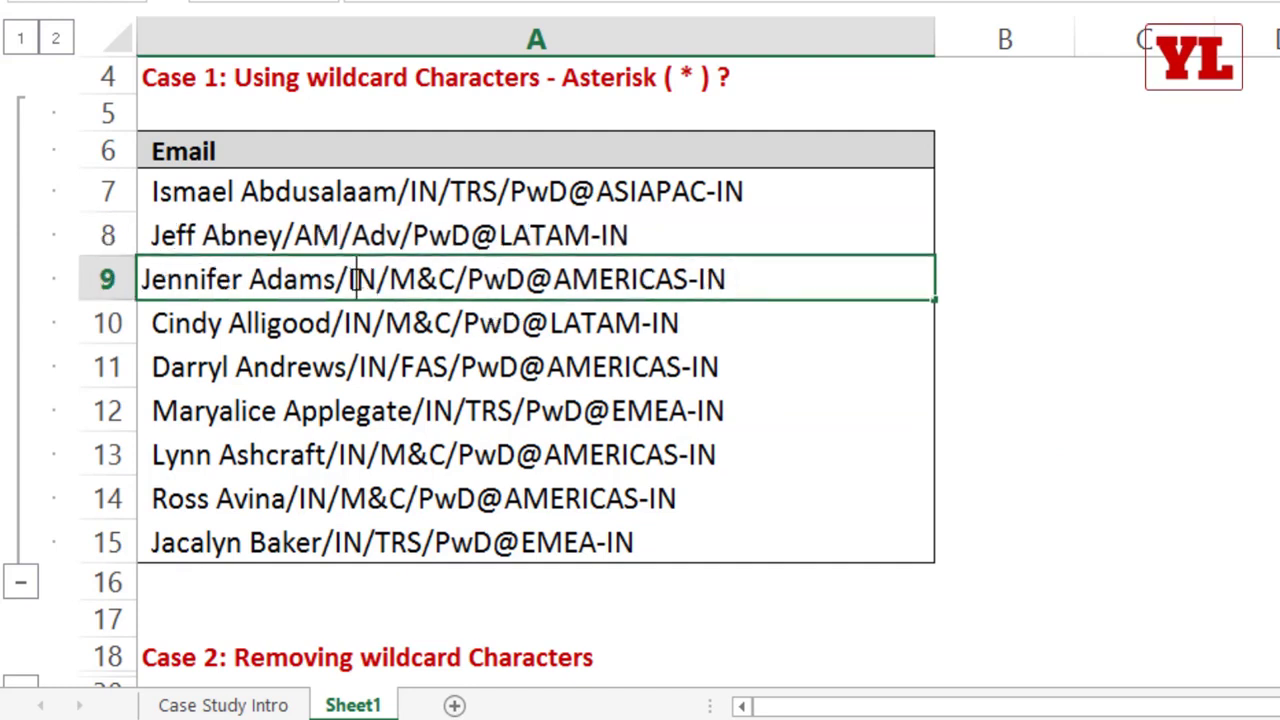
left_click_drag(350, 279, 375, 279)
type("JJ")
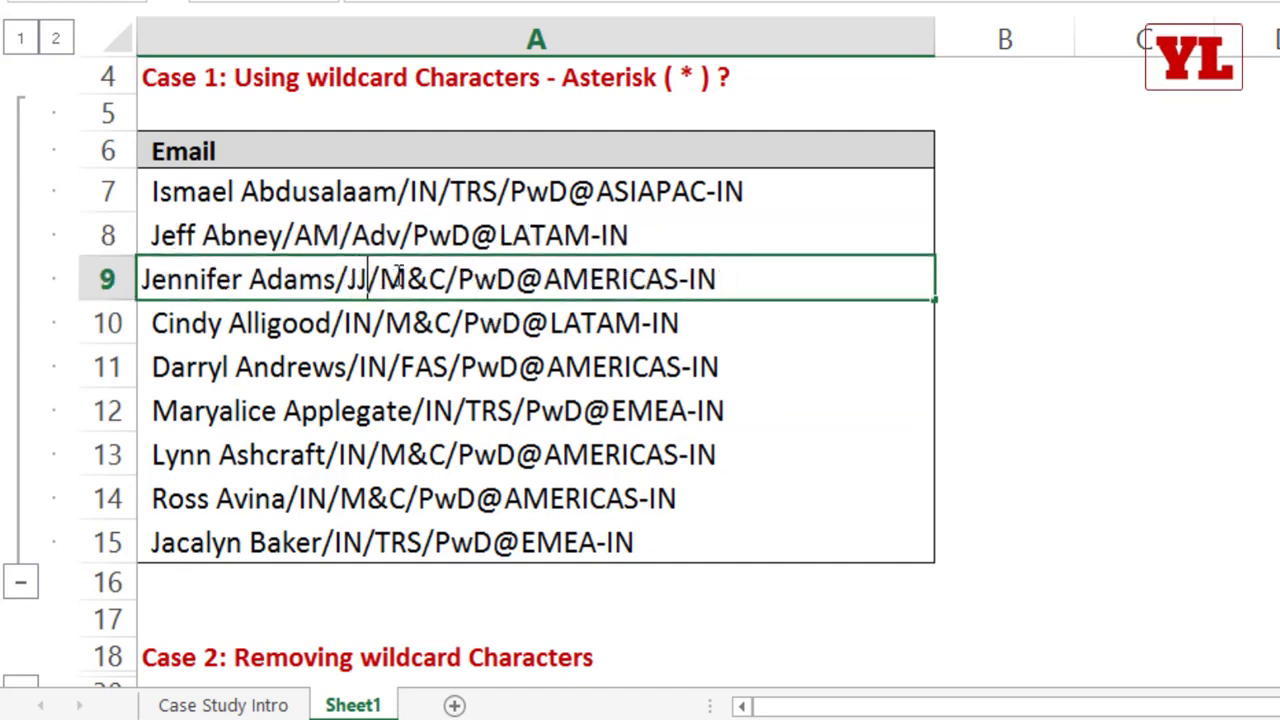
left_click(430, 402)
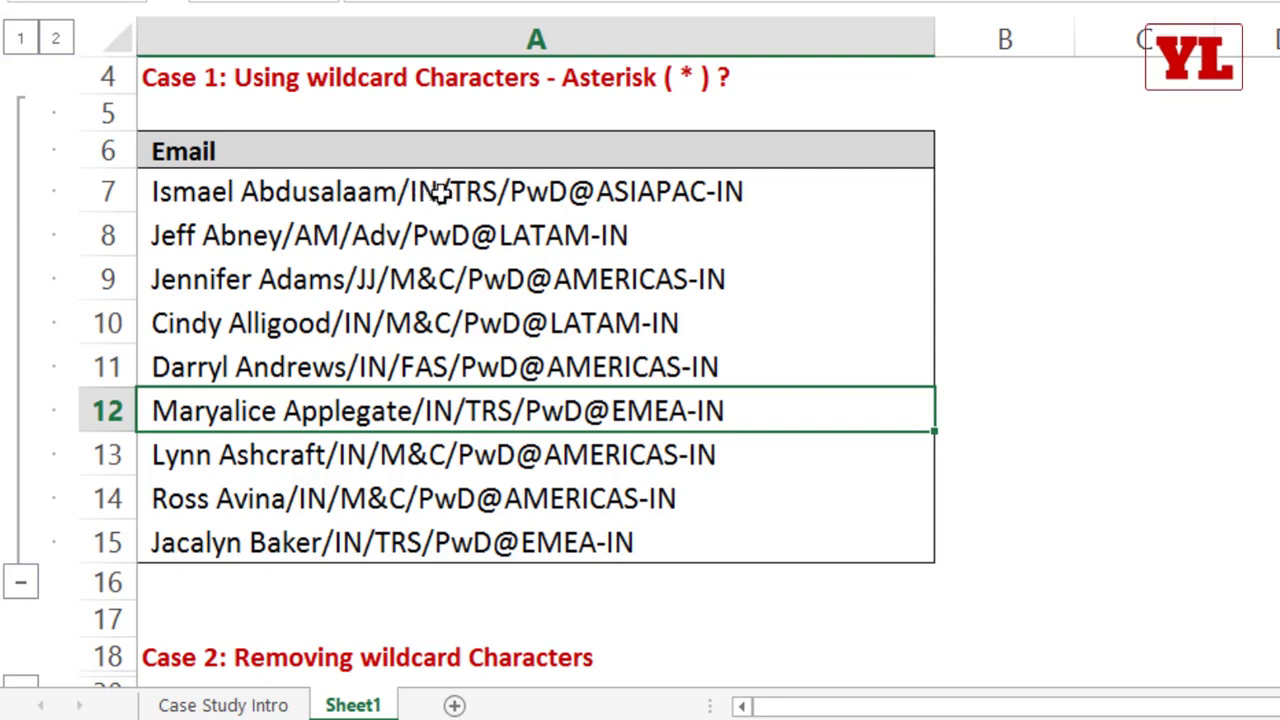
Step: Replace all "/??/" matches in A7:A10 with "-" and close Find and Replace
left_click_drag(445, 191, 434, 306)
key("ctrl+h")
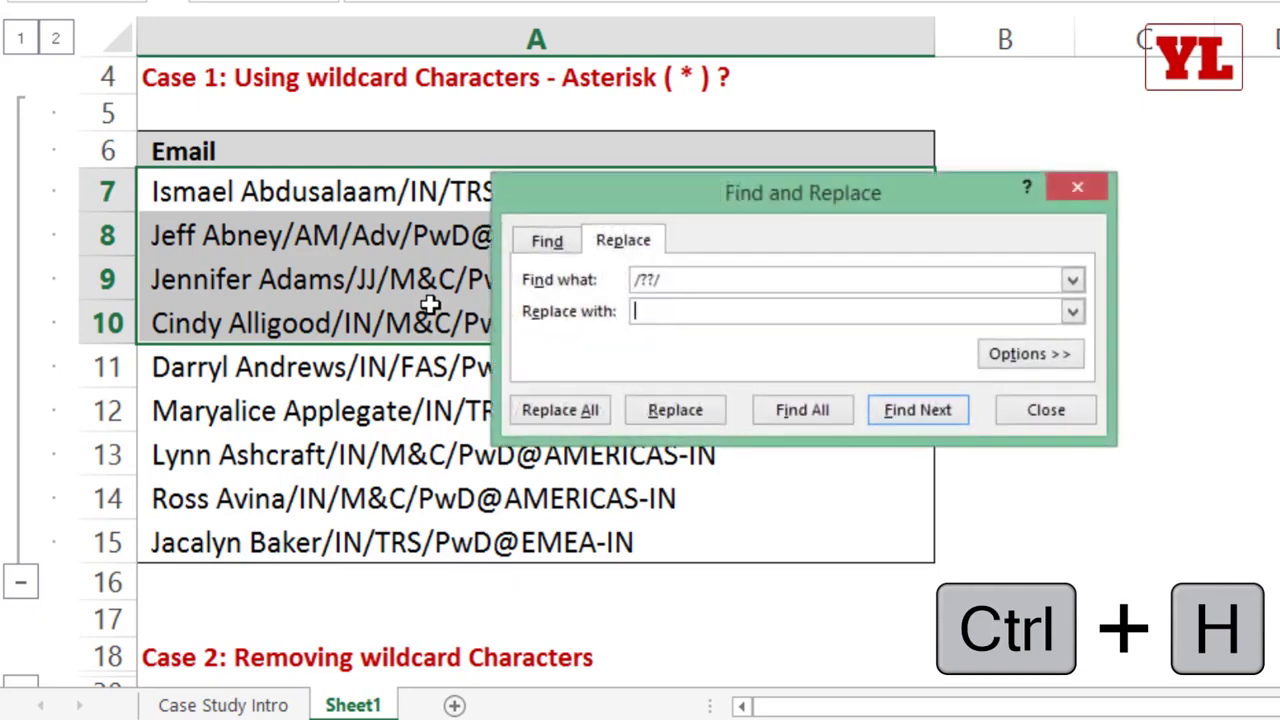
left_click_drag(714, 175, 855, 56)
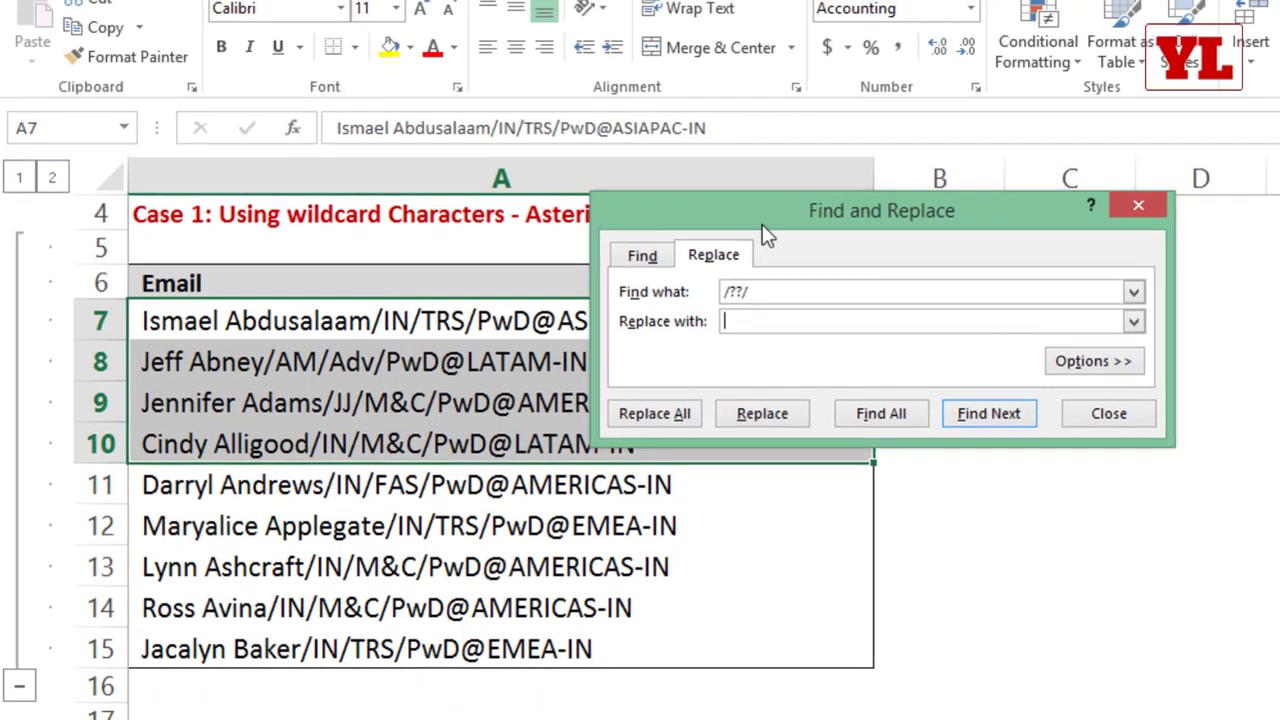
left_click_drag(809, 83, 296, 79)
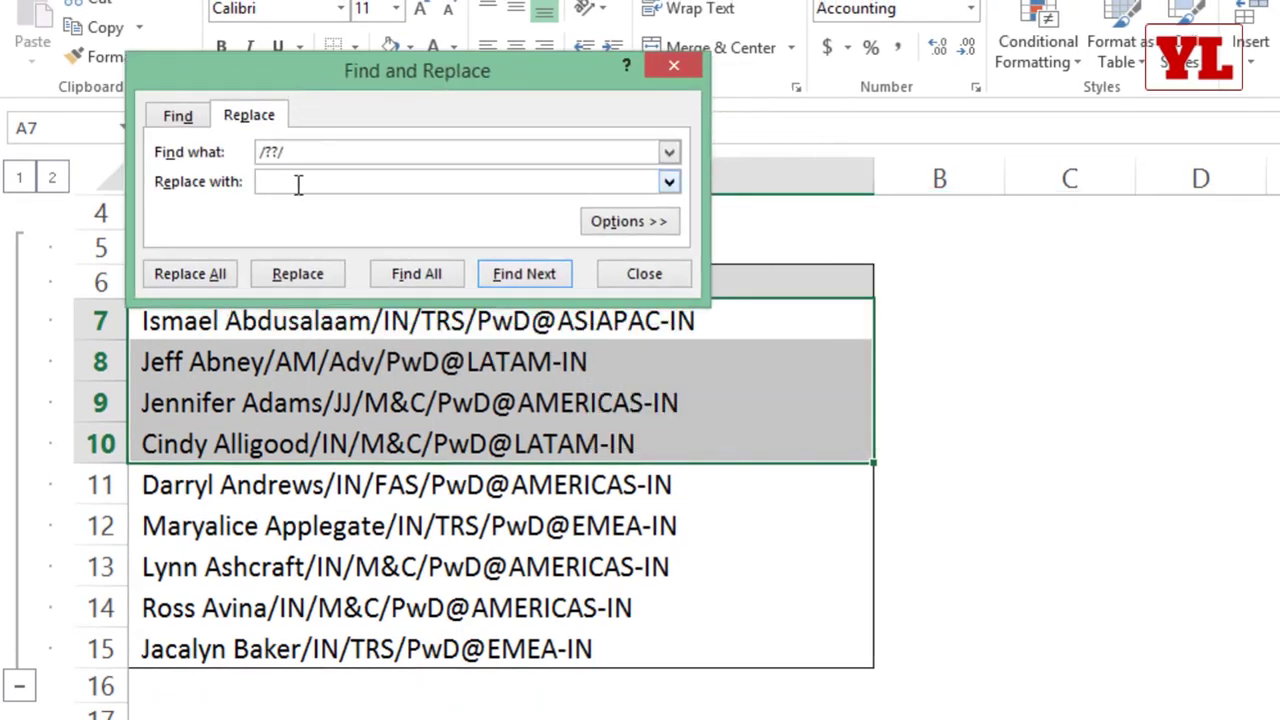
type("-")
left_click(197, 281)
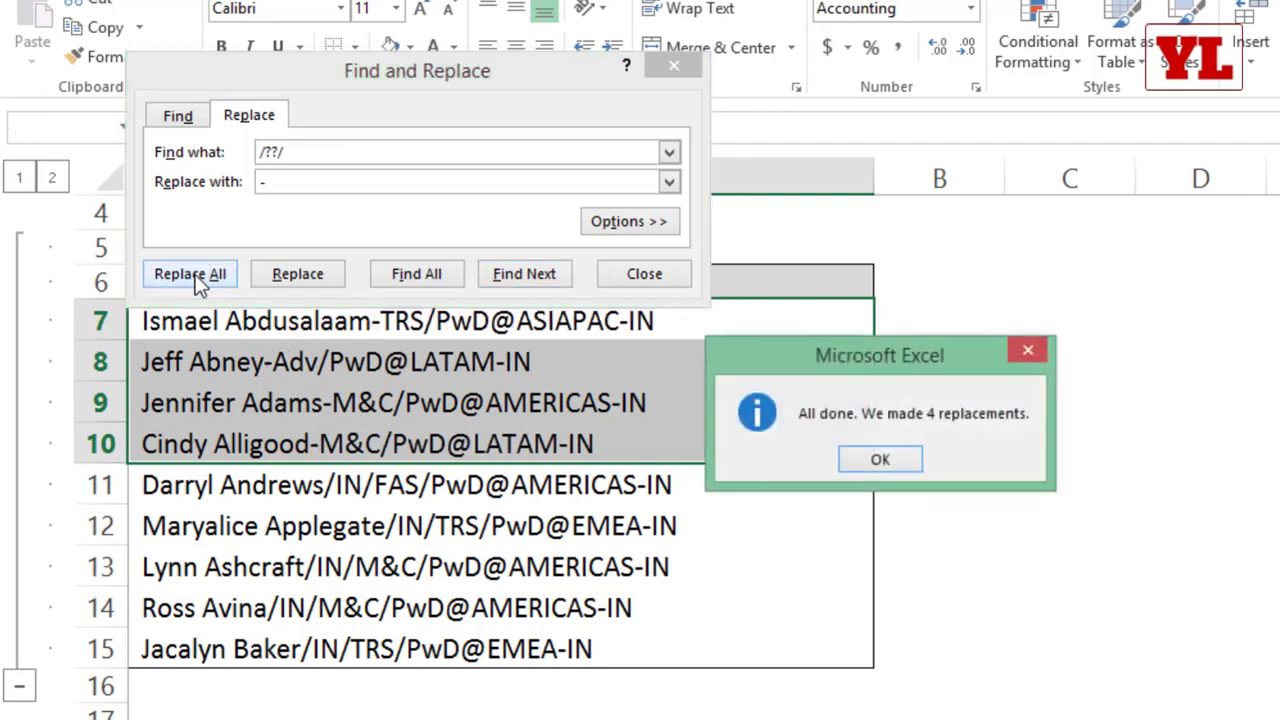
left_click(876, 461)
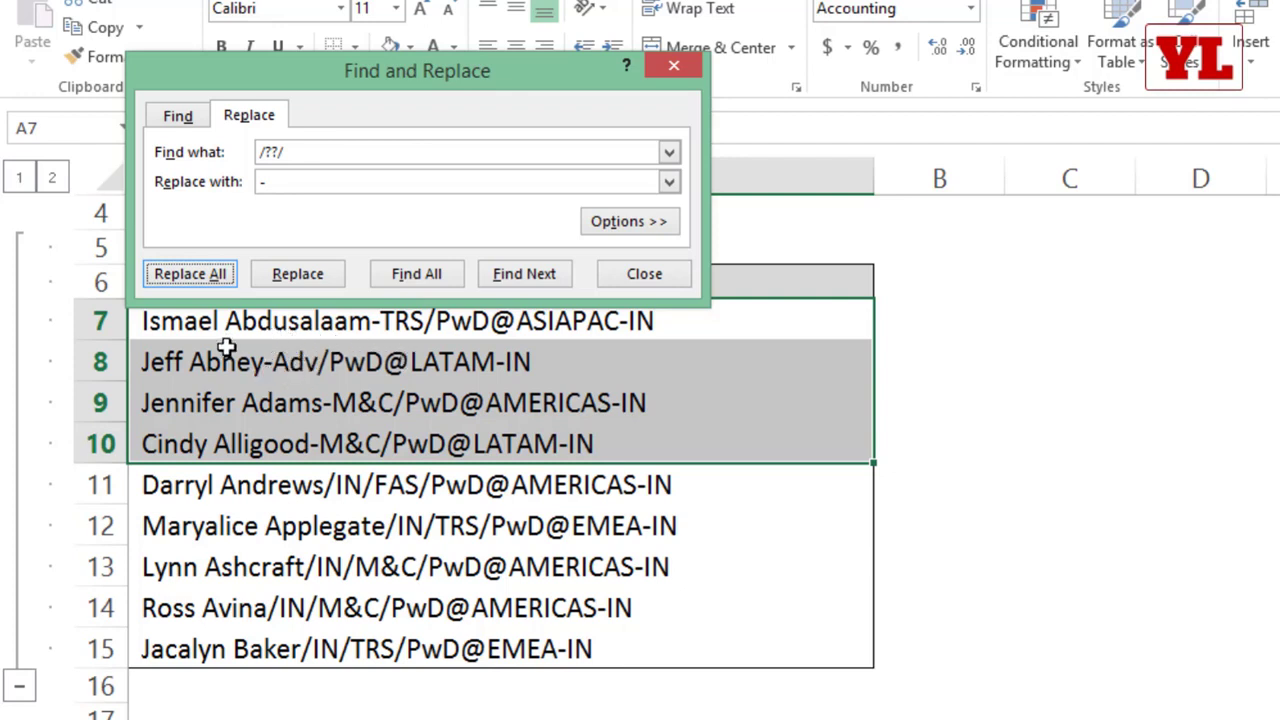
left_click(679, 65)
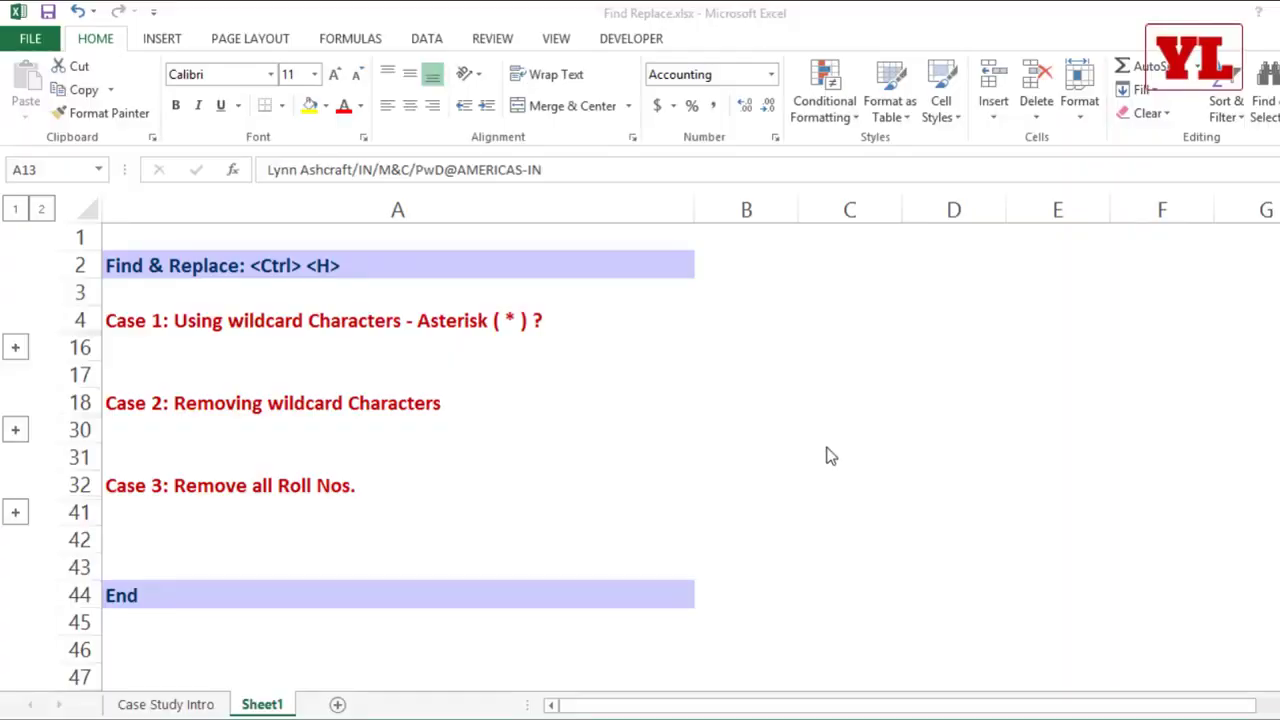
Step: Expand the Case 2 row group and highlight the name before the asterisks in A22, leaving the entry unedited
left_click(23, 437)
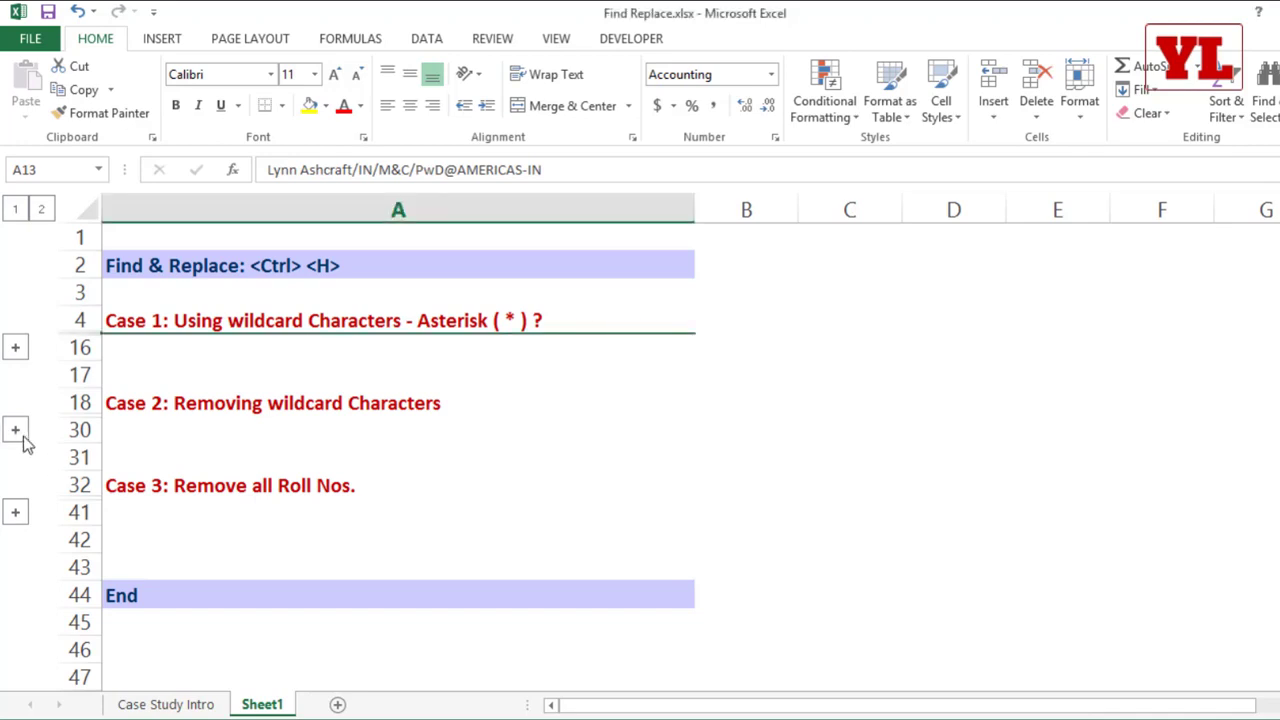
left_click(23, 437)
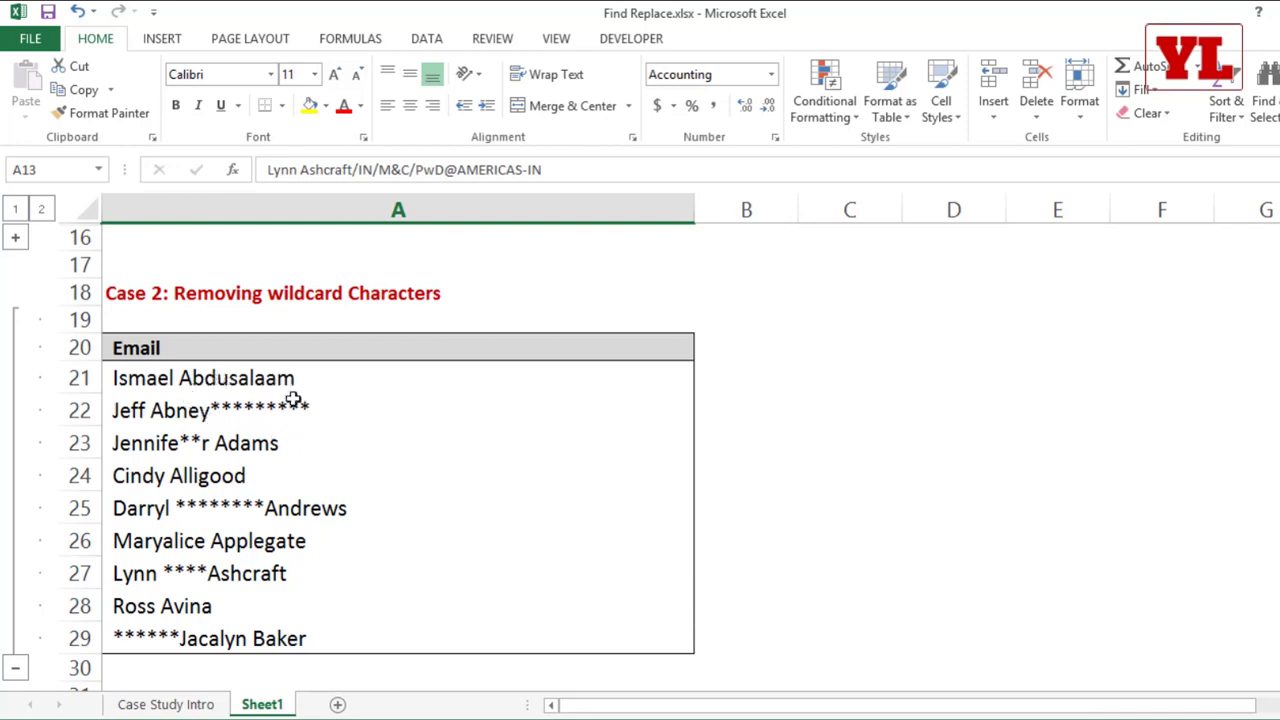
left_click(205, 412)
double_click(205, 412)
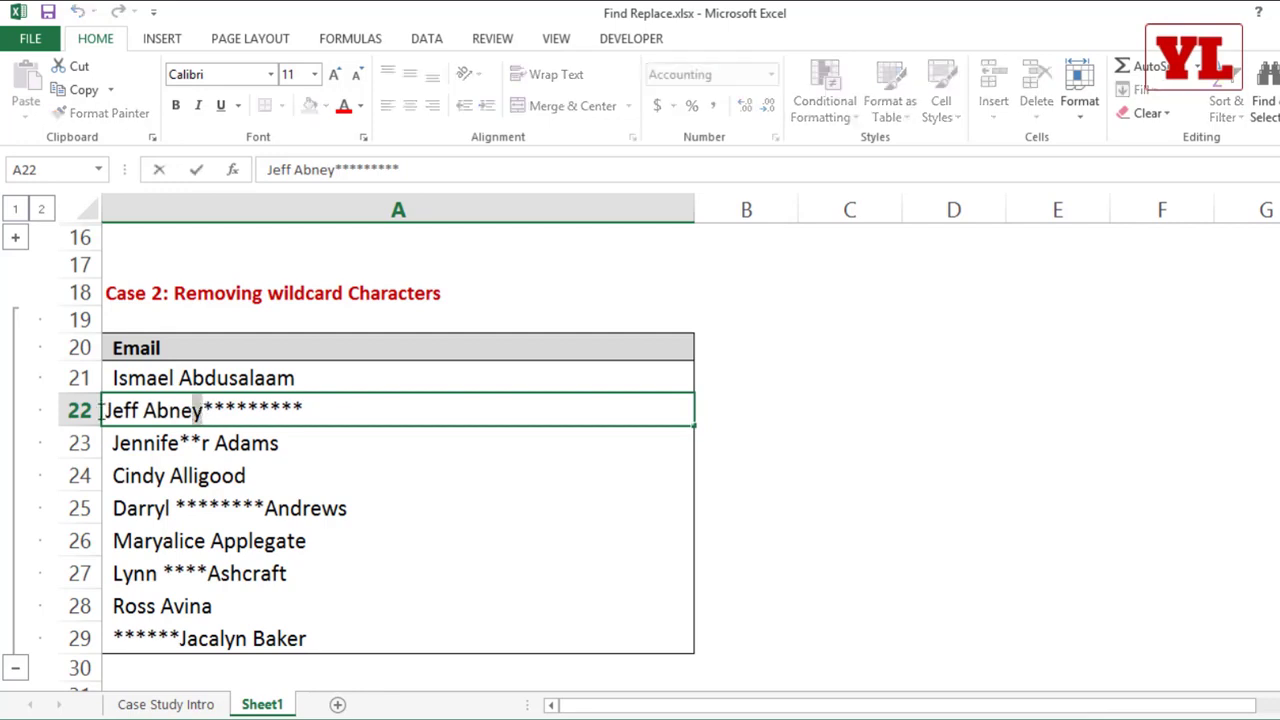
key("shift+Home")
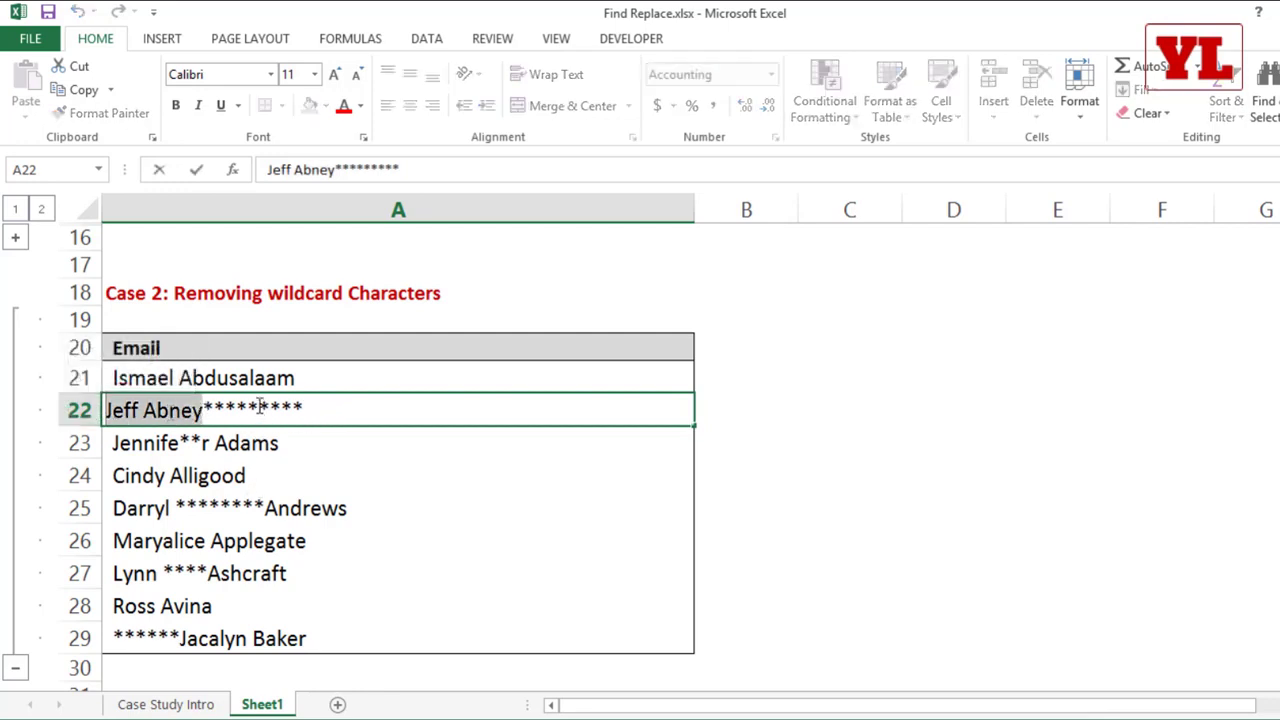
left_click(304, 474)
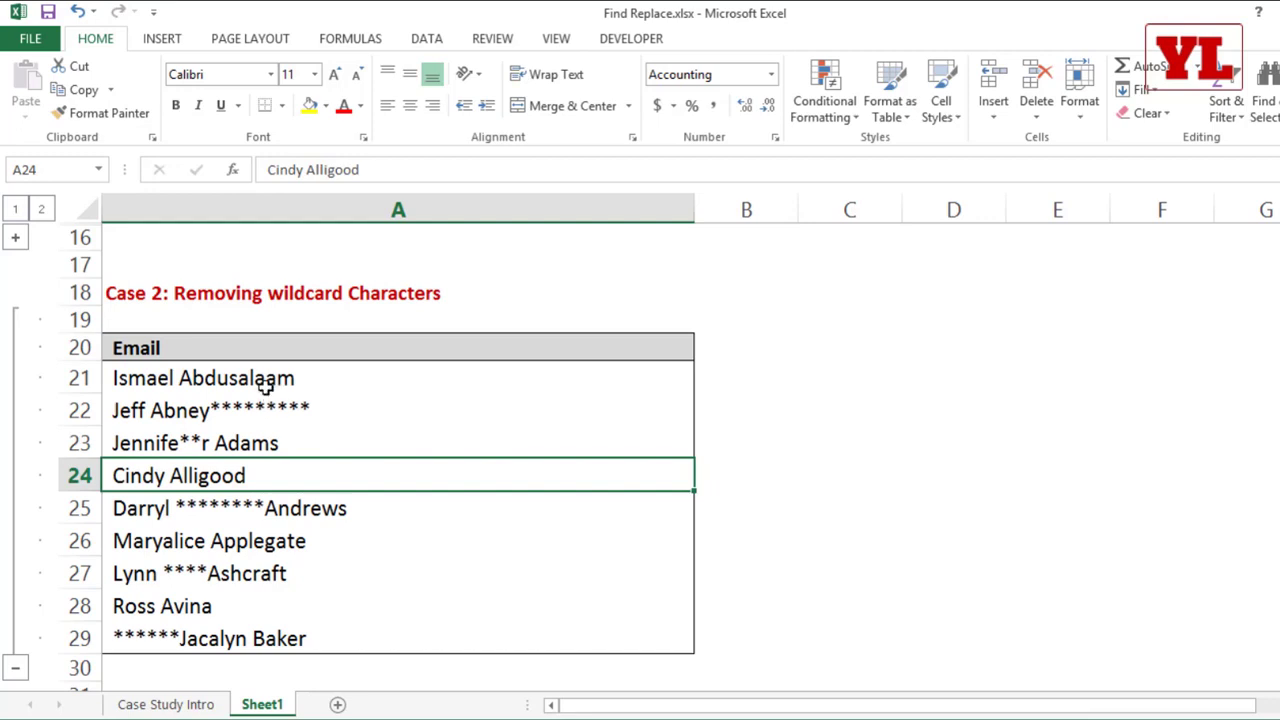
Step: Replace all "*" matches in A21:A26 with nothing, close Find and Replace, and undo the replacement
left_click_drag(263, 377, 255, 526)
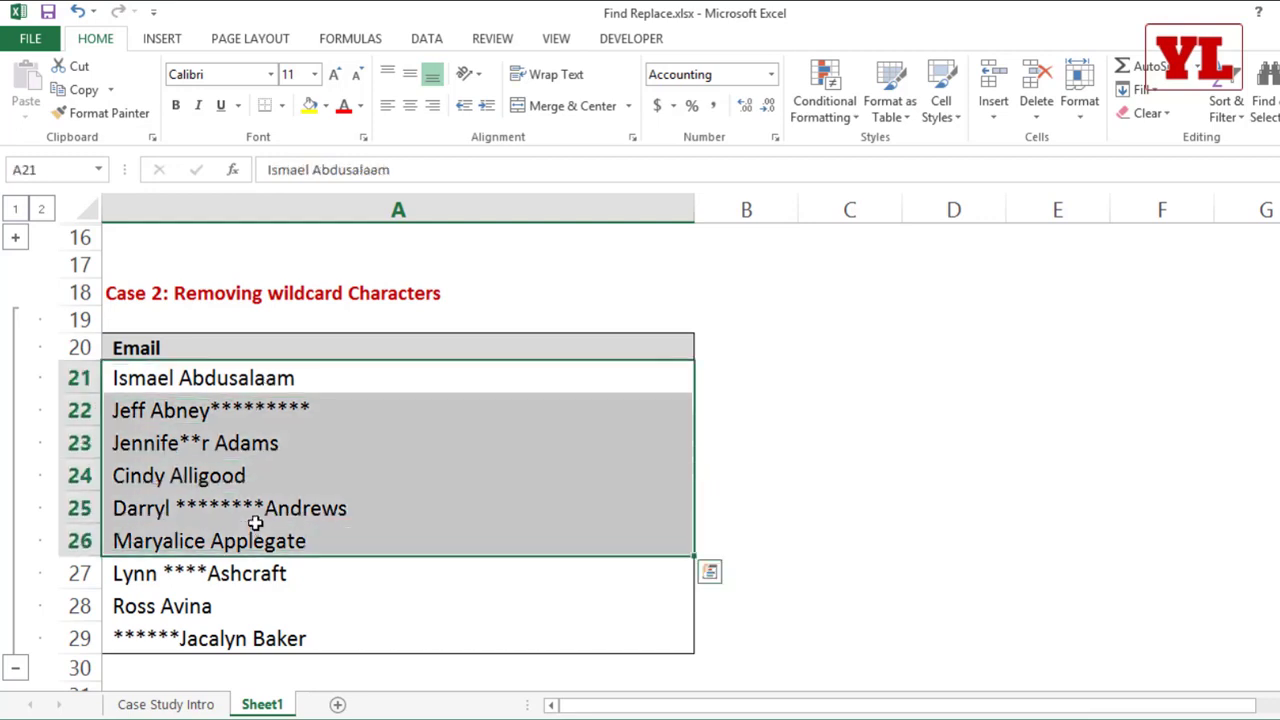
key("ctrl+h")
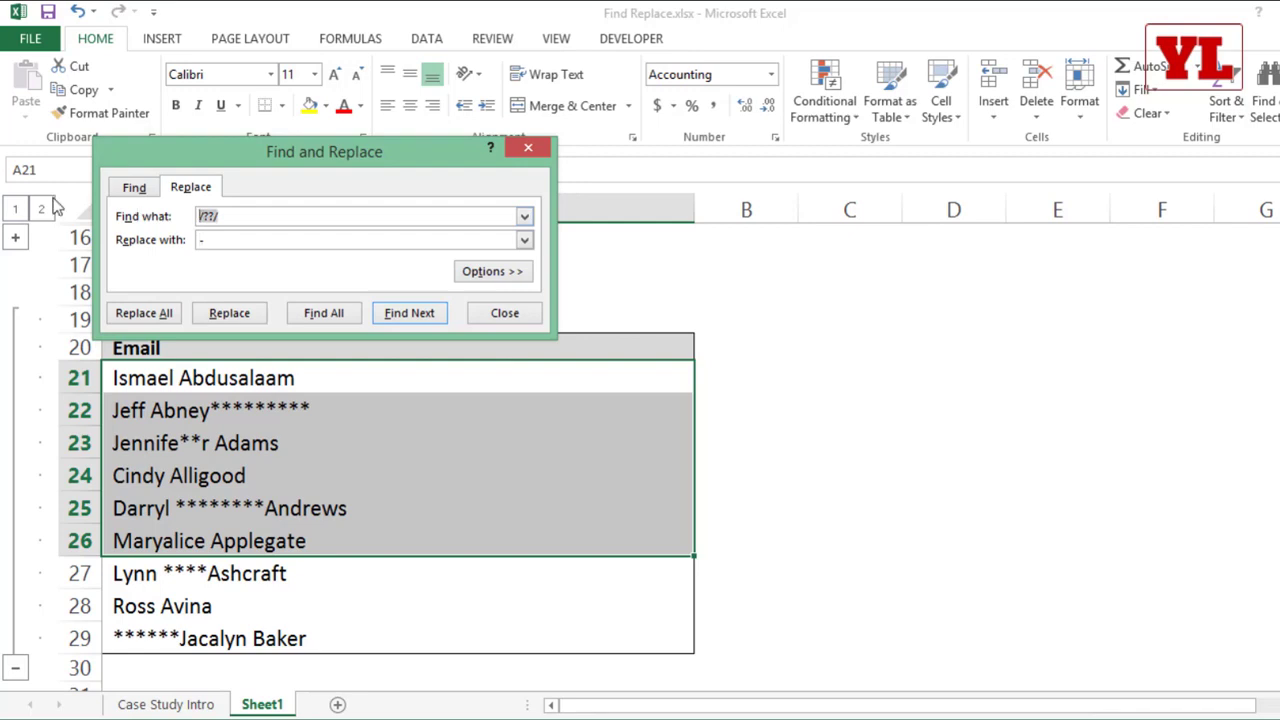
type("*")
left_click(224, 240)
key("BackSpace")
left_click(145, 315)
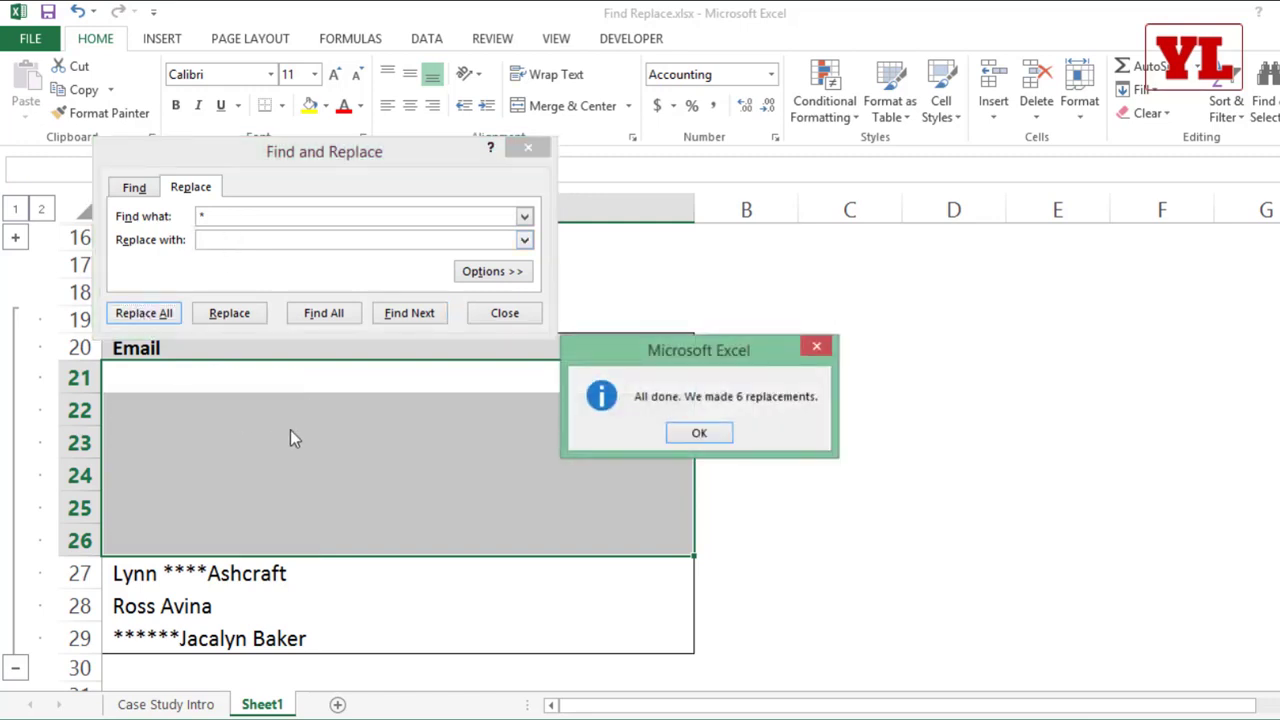
left_click(702, 434)
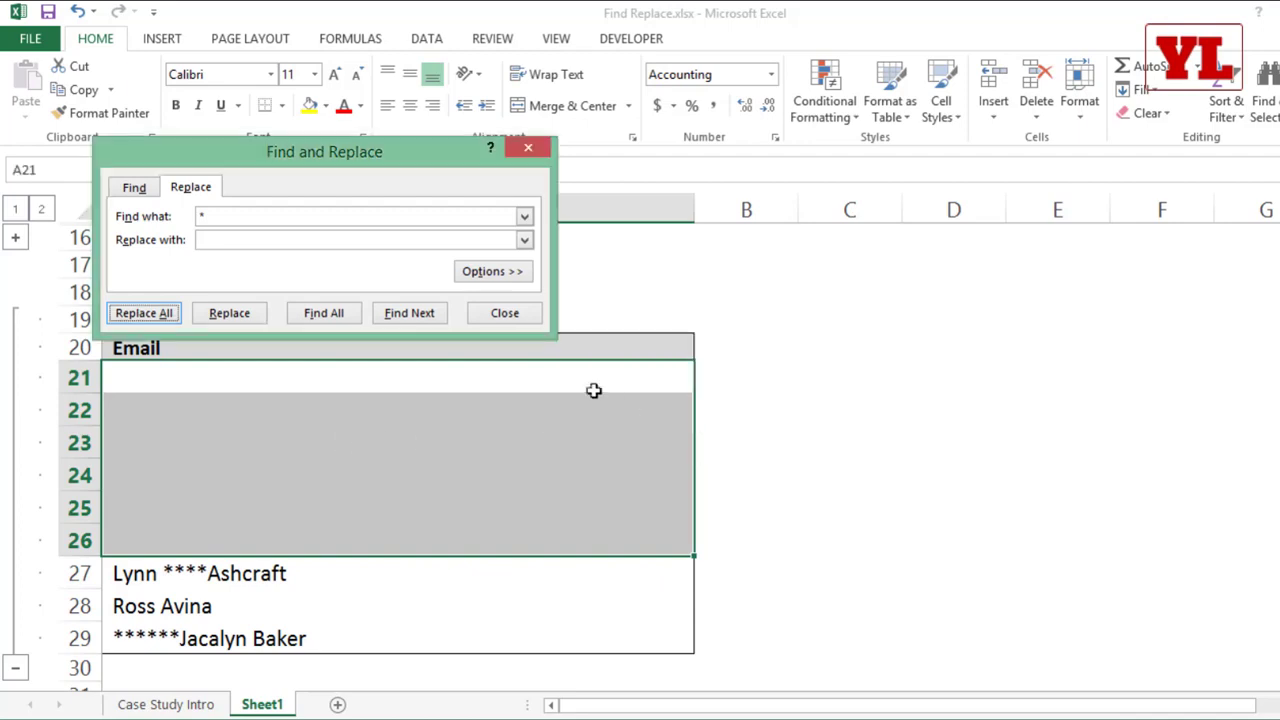
left_click(525, 313)
key("ctrl+z")
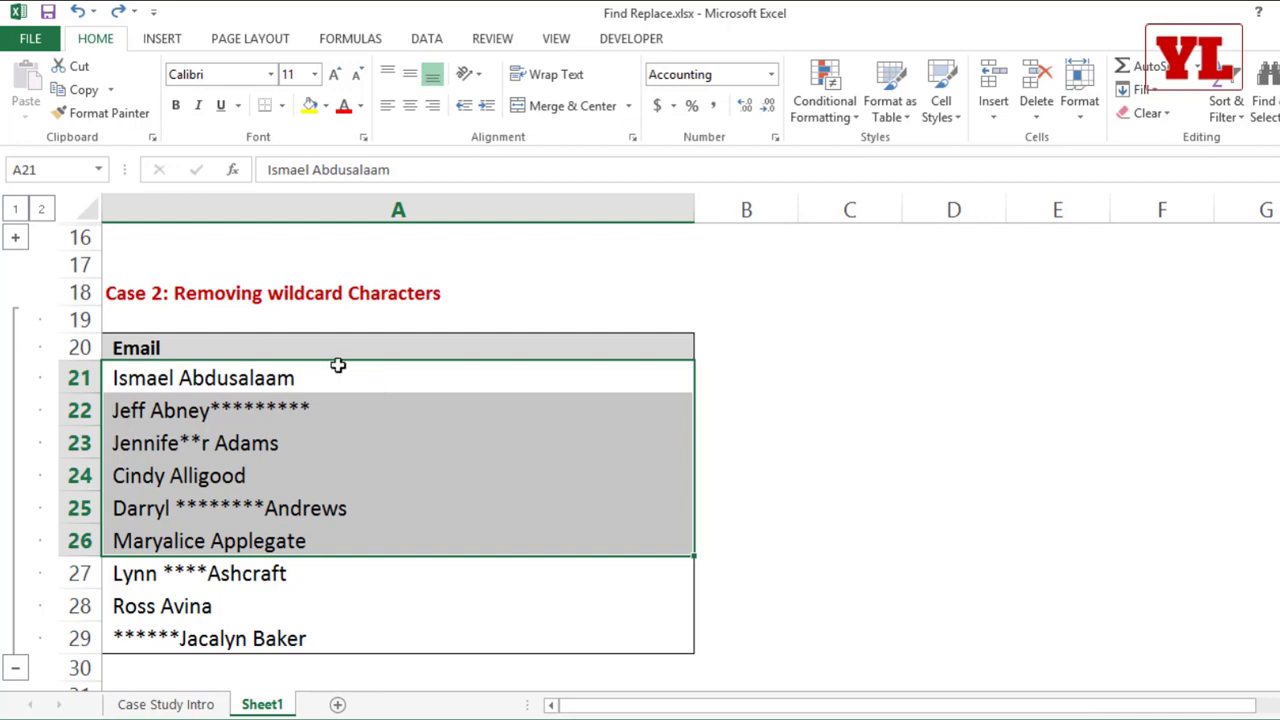
left_click_drag(338, 365, 331, 548)
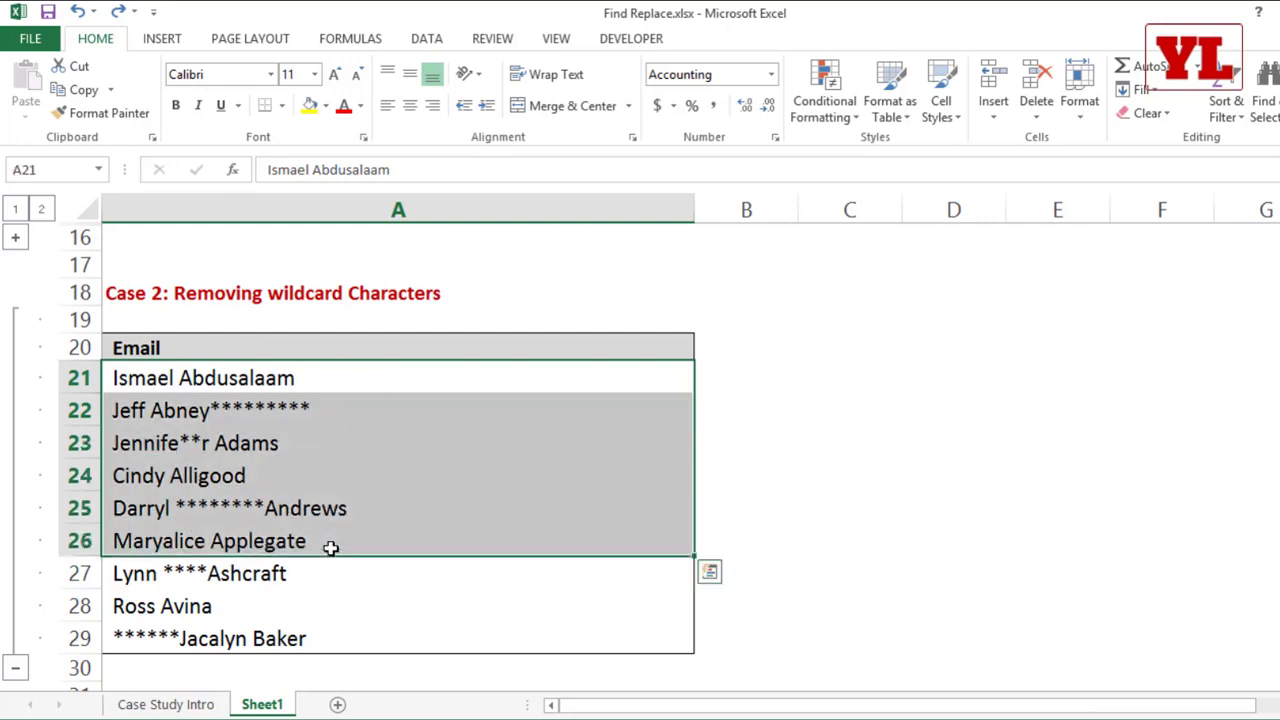
key("ctrl+h")
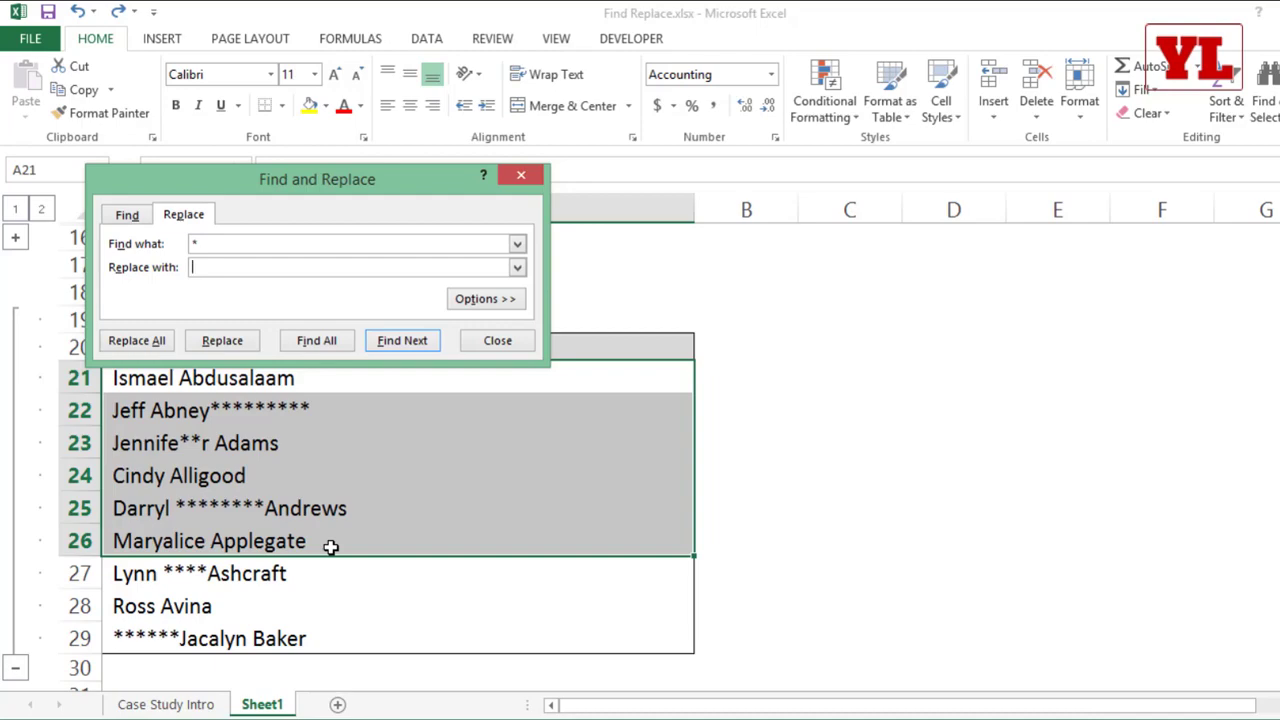
key("Escape")
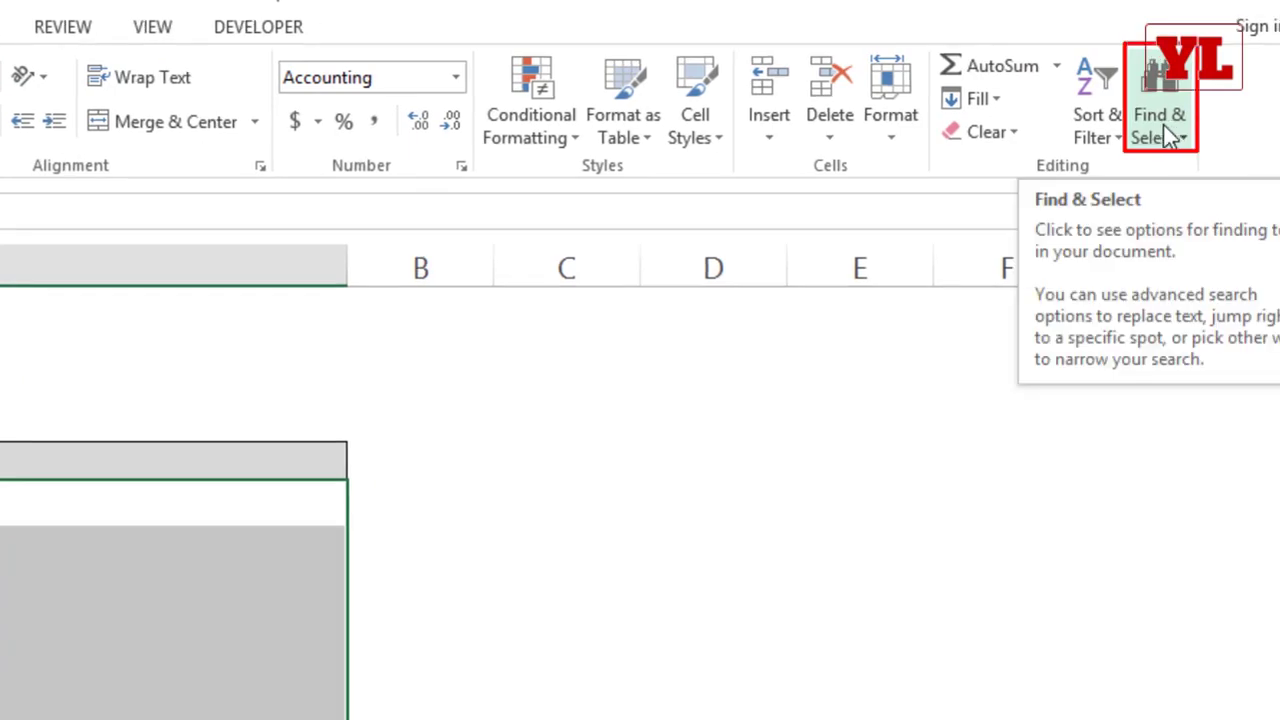
Step: Replace all literal asterisks in A21:A26 with nothing by searching for "~*", and close Find and Replace
left_click(1168, 136)
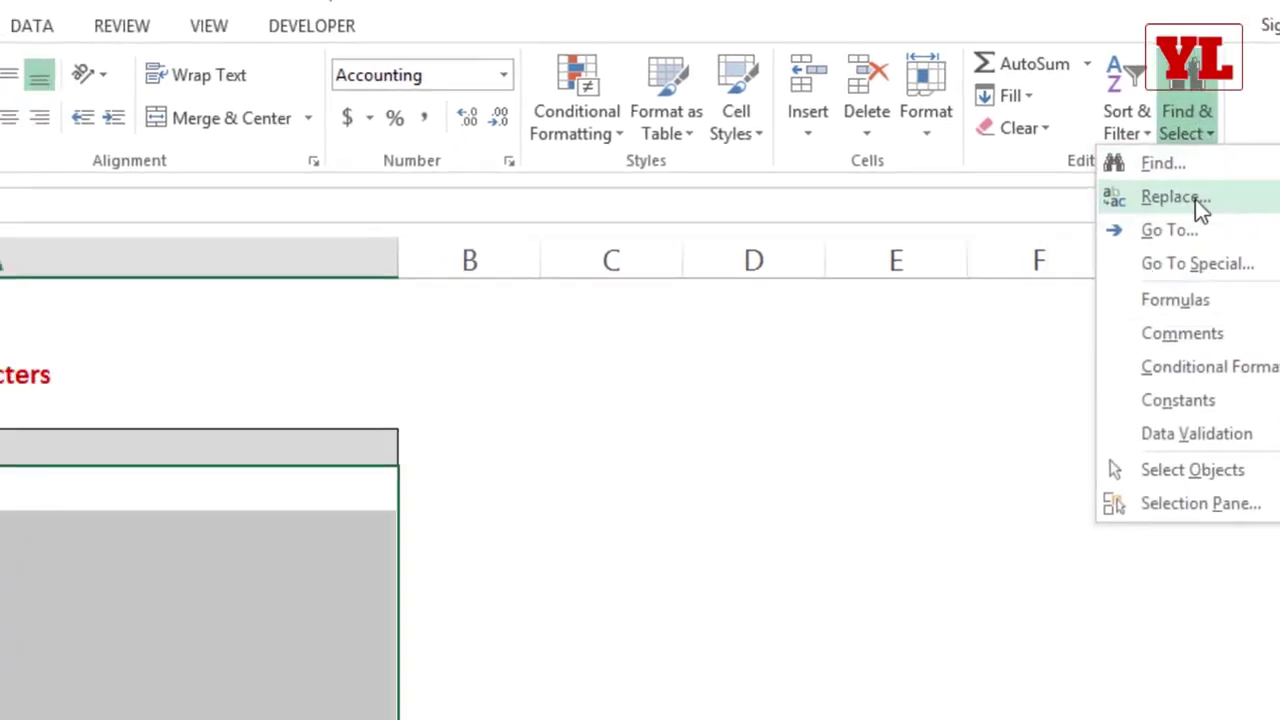
left_click(1164, 207)
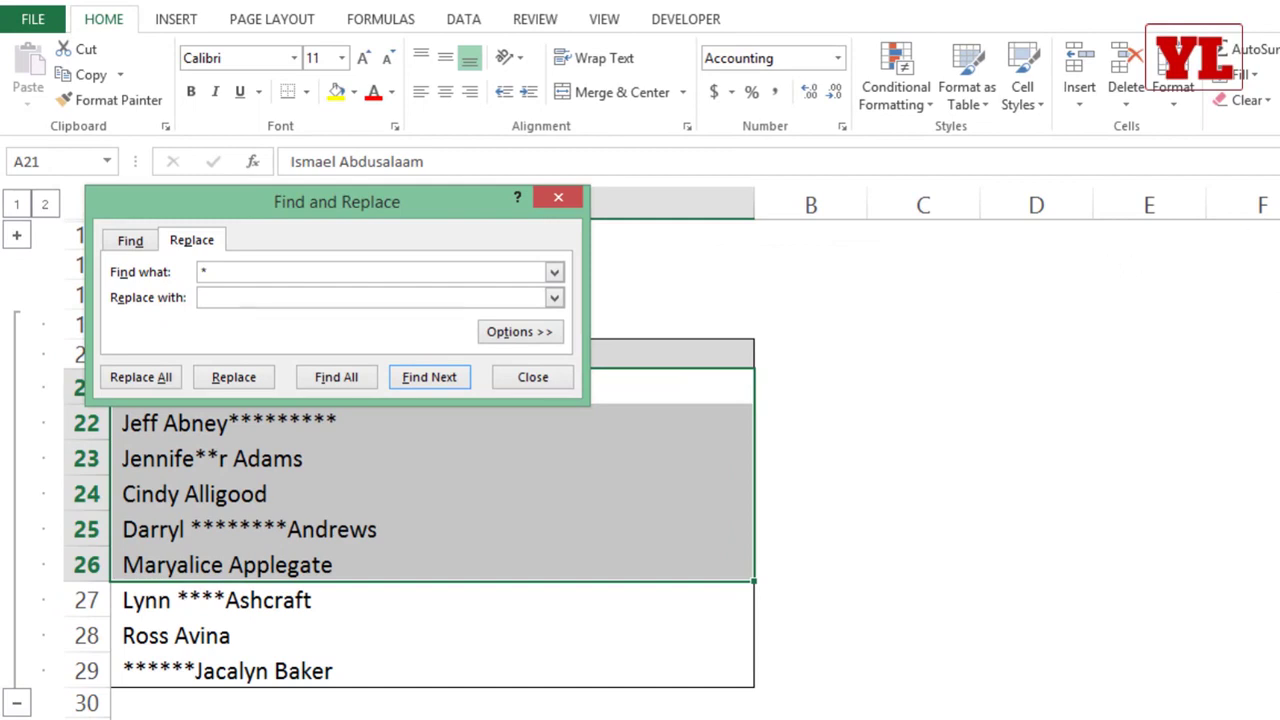
left_click_drag(223, 274, 160, 272)
key("BackSpace")
type("~")
type("*")
left_click(141, 377)
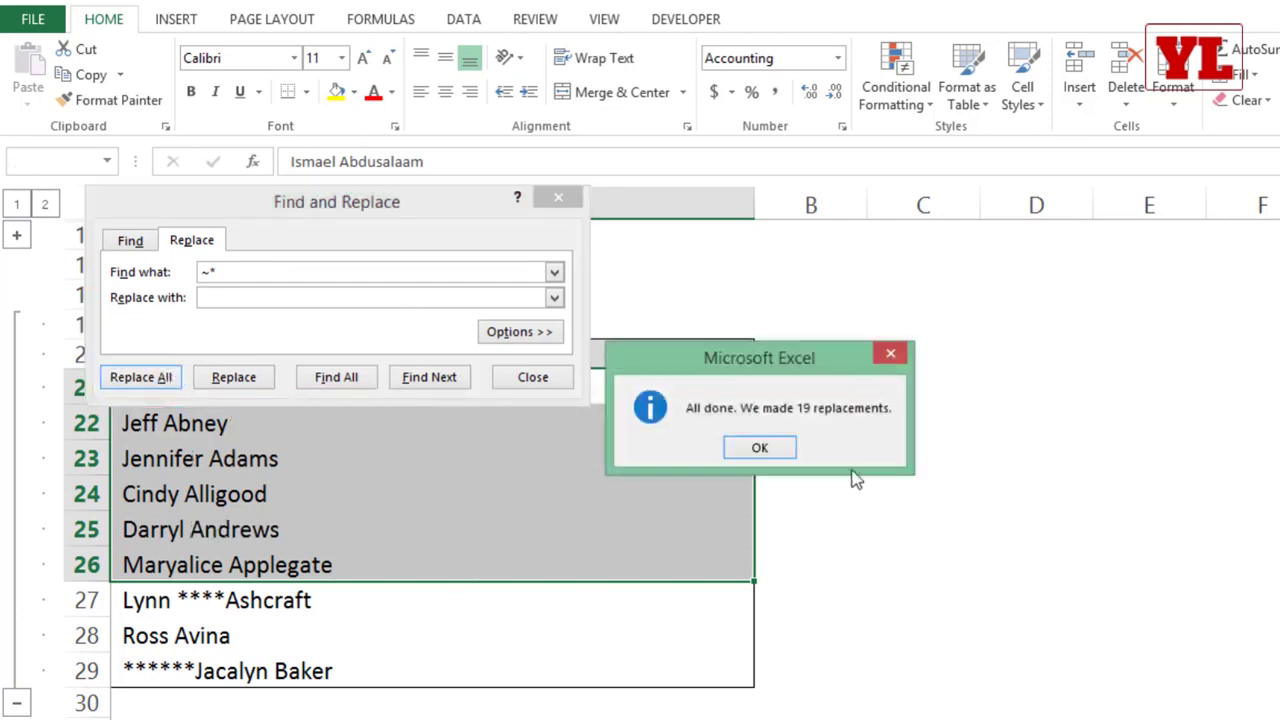
left_click(776, 450)
left_click(545, 378)
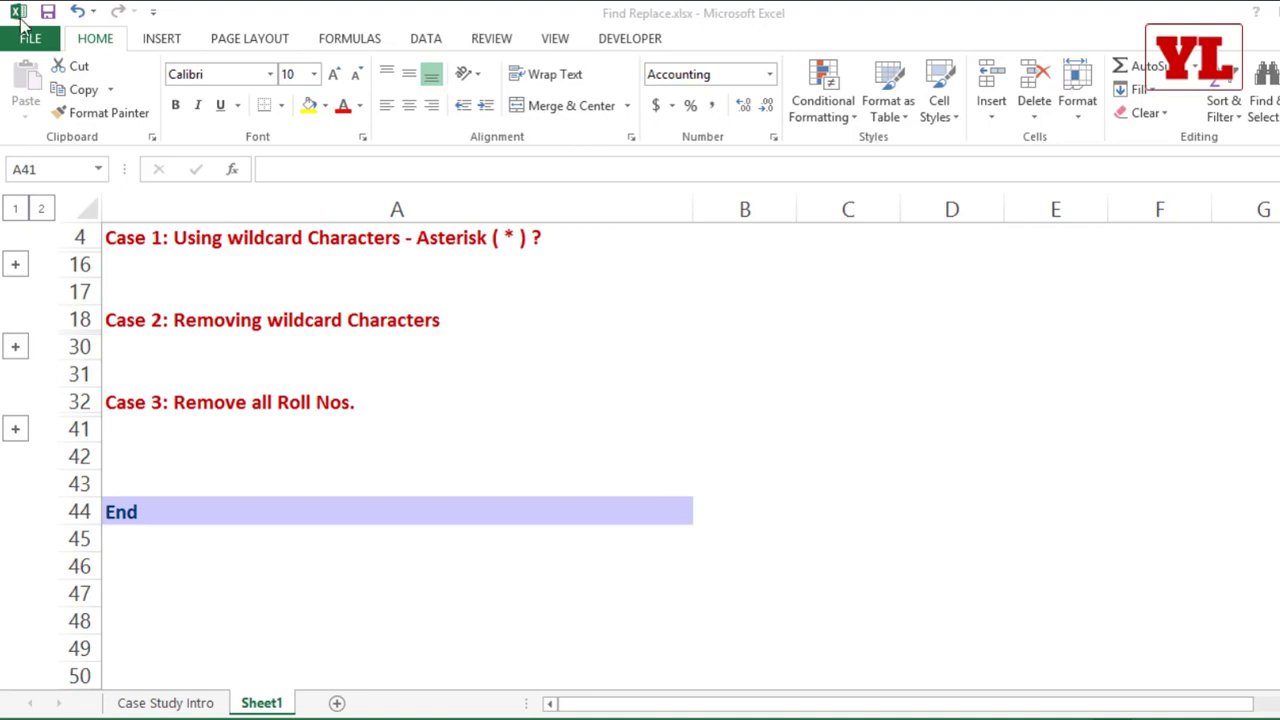
Step: Expand the Case 3 row group to show the Name and Roll No. list
left_click(15, 433)
left_click(15, 433)
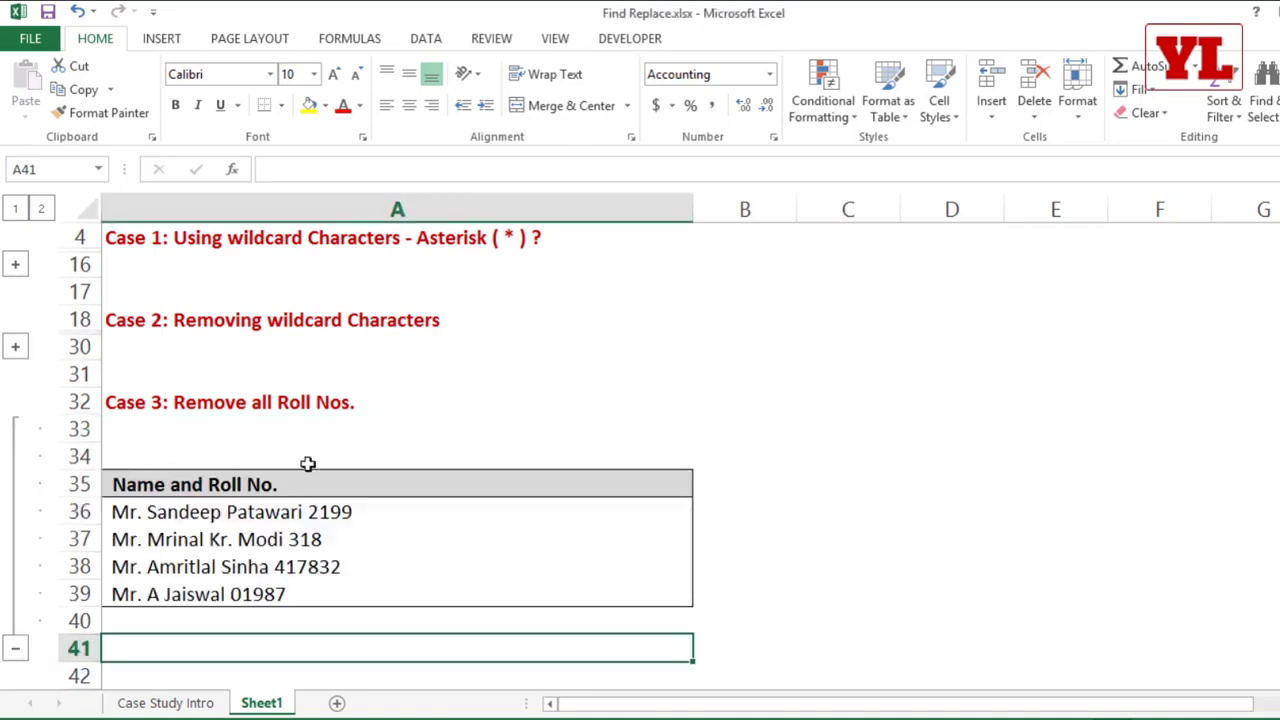
scroll(310, 460, "down", 2)
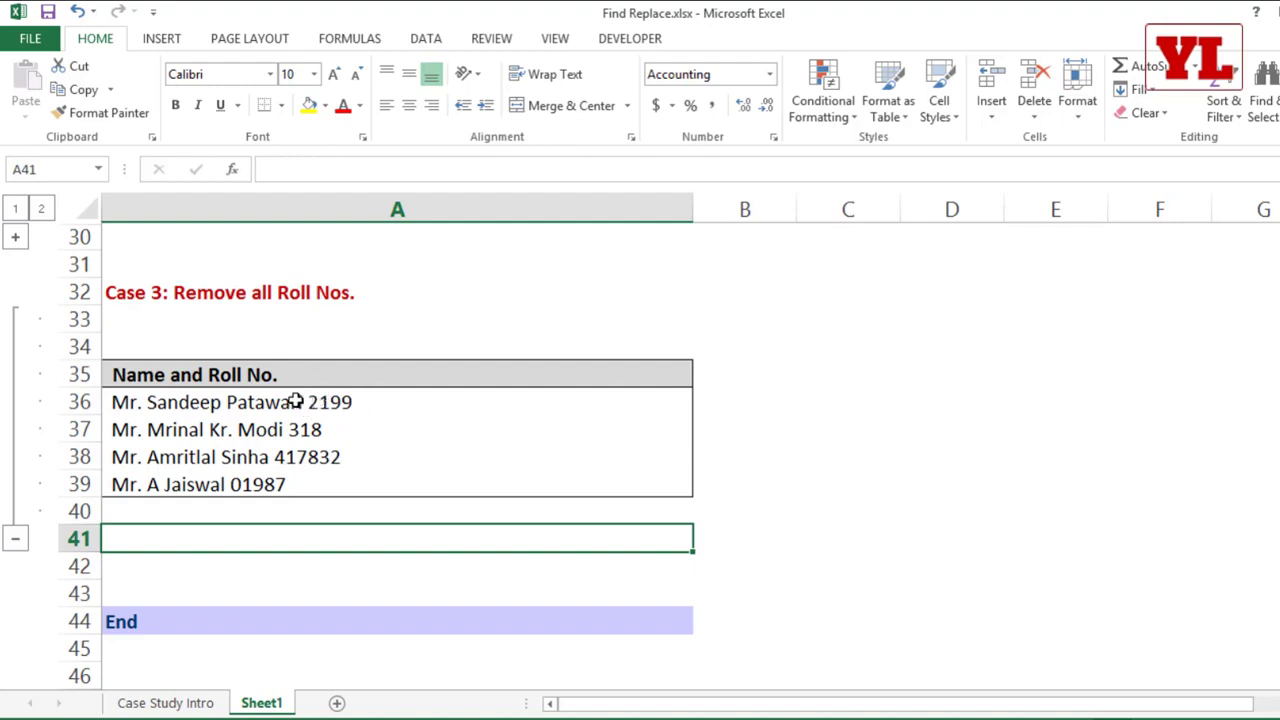
Step: Cut the roll number from the entry in A36, paste it into B36, and narrow column A
double_click(306, 403)
left_click_drag(304, 402, 443, 417)
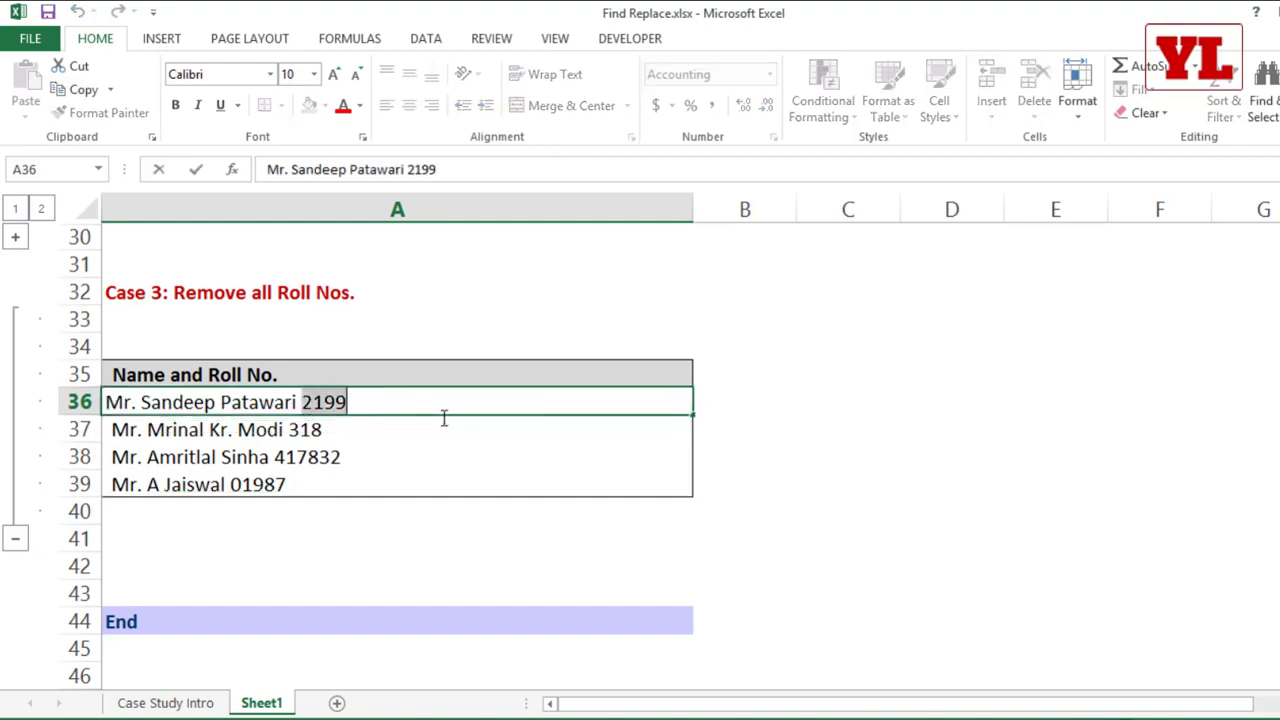
left_click(307, 402)
left_click_drag(306, 402, 409, 400)
key("ctrl+c")
key("Delete")
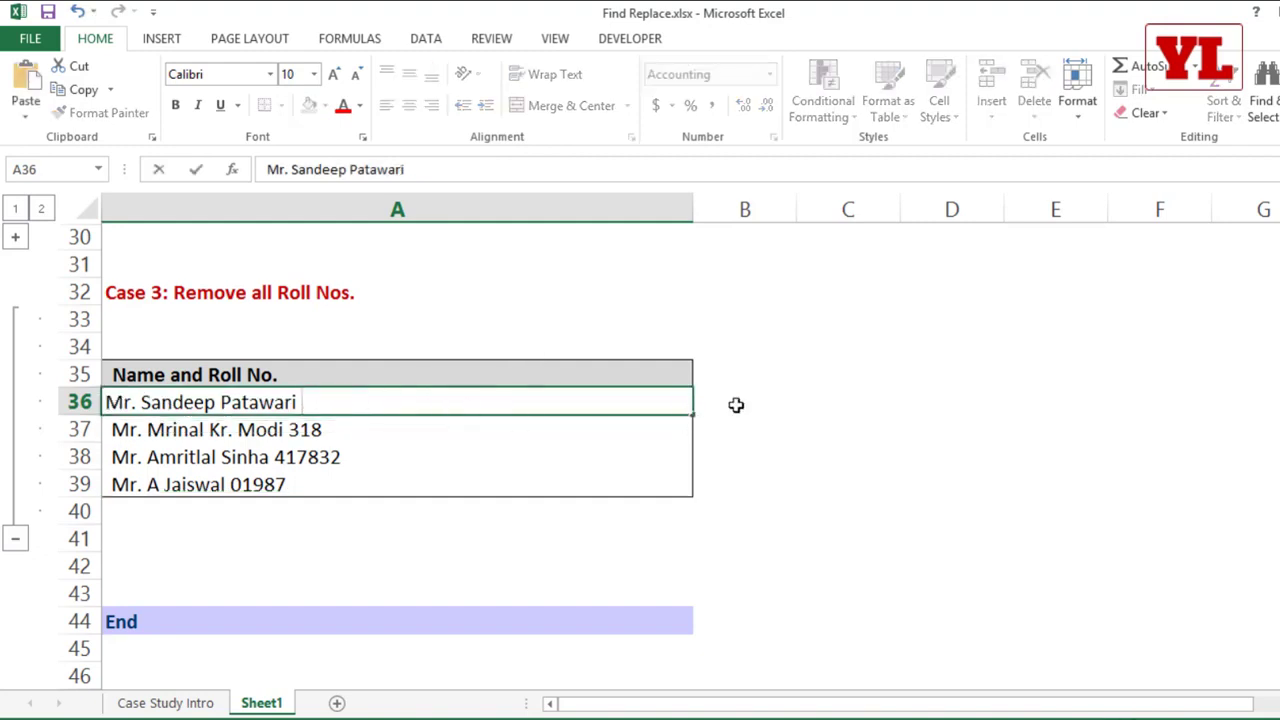
left_click(732, 404)
key("ctrl+v")
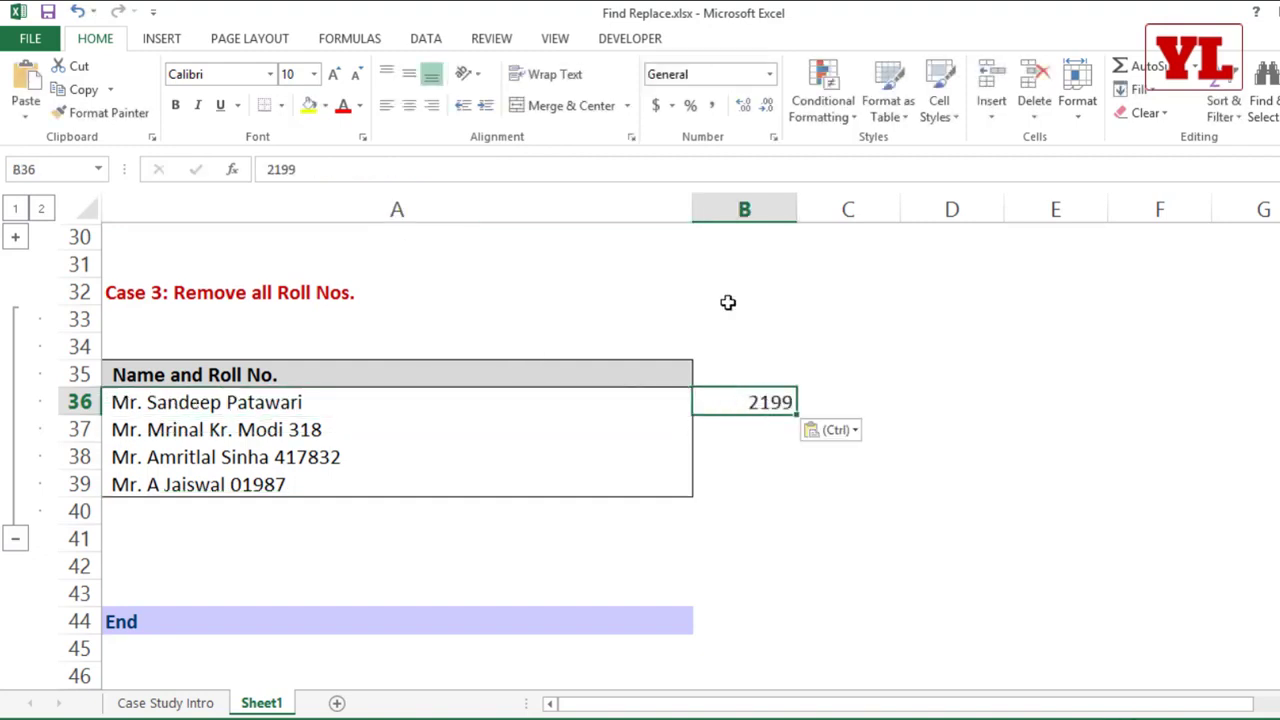
left_click_drag(694, 208, 356, 258)
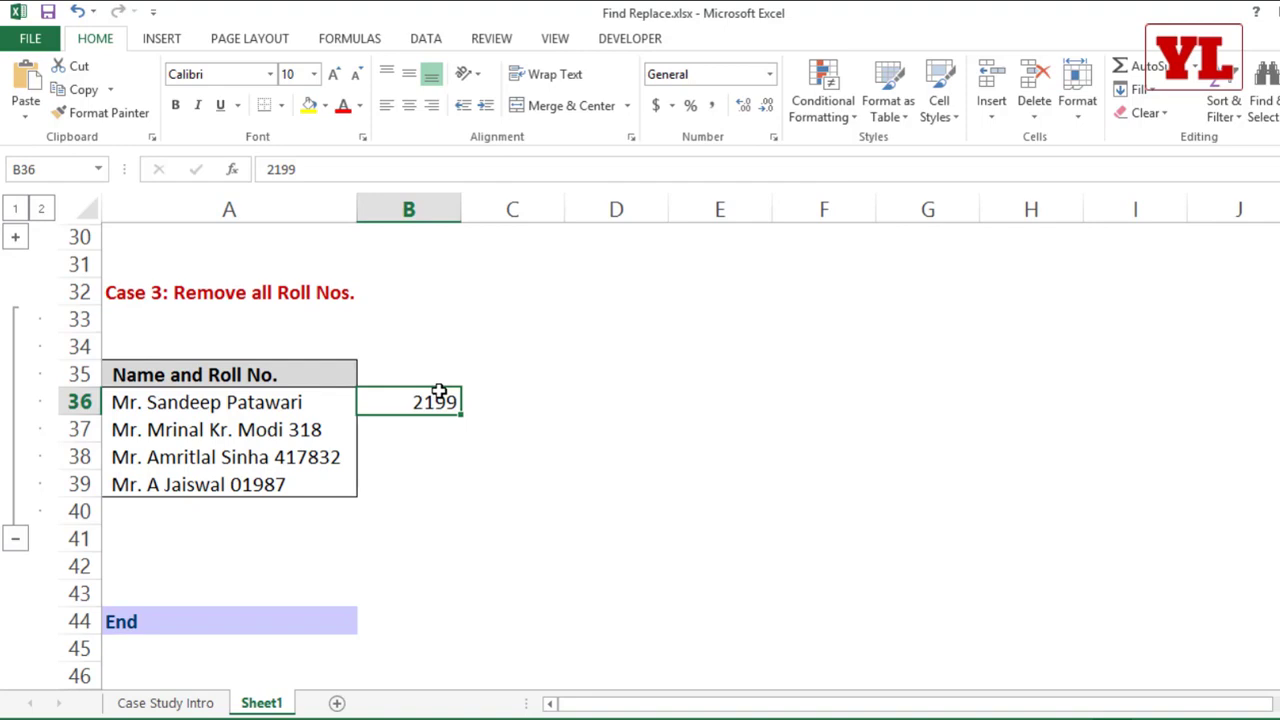
Step: Undo the column resizing, the paste in B36 and the removal of the roll number from A36
key("ctrl+z")
key("ctrl+z")
key("Left")
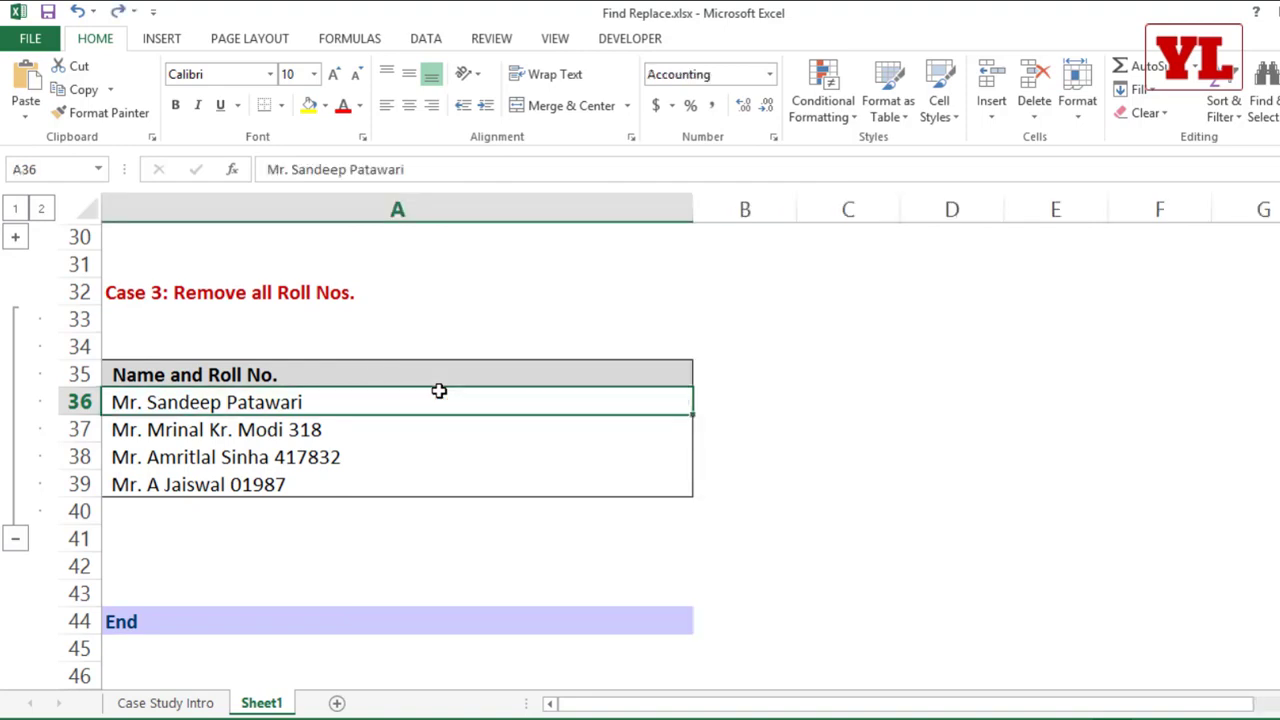
key("ctrl+z")
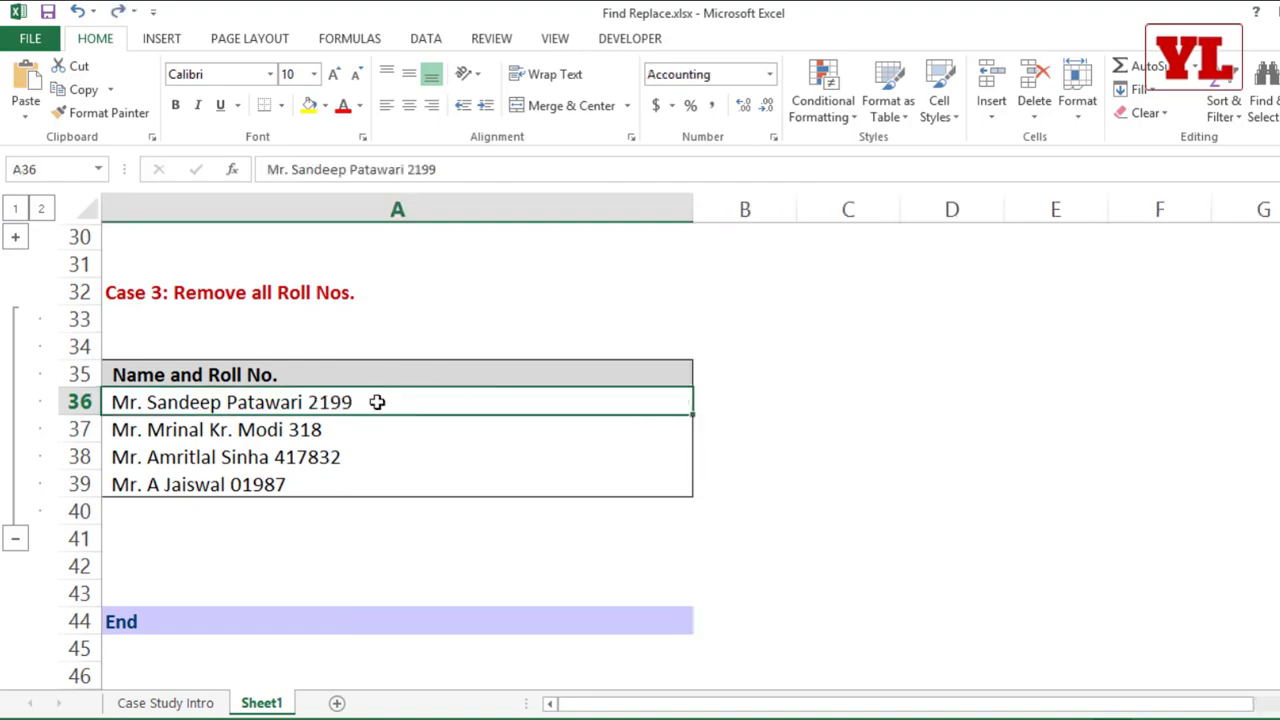
Step: Start Text to Columns on A36:A39 as Delimited data and add Space as a delimiter to preview the split
left_click_drag(376, 402, 353, 484)
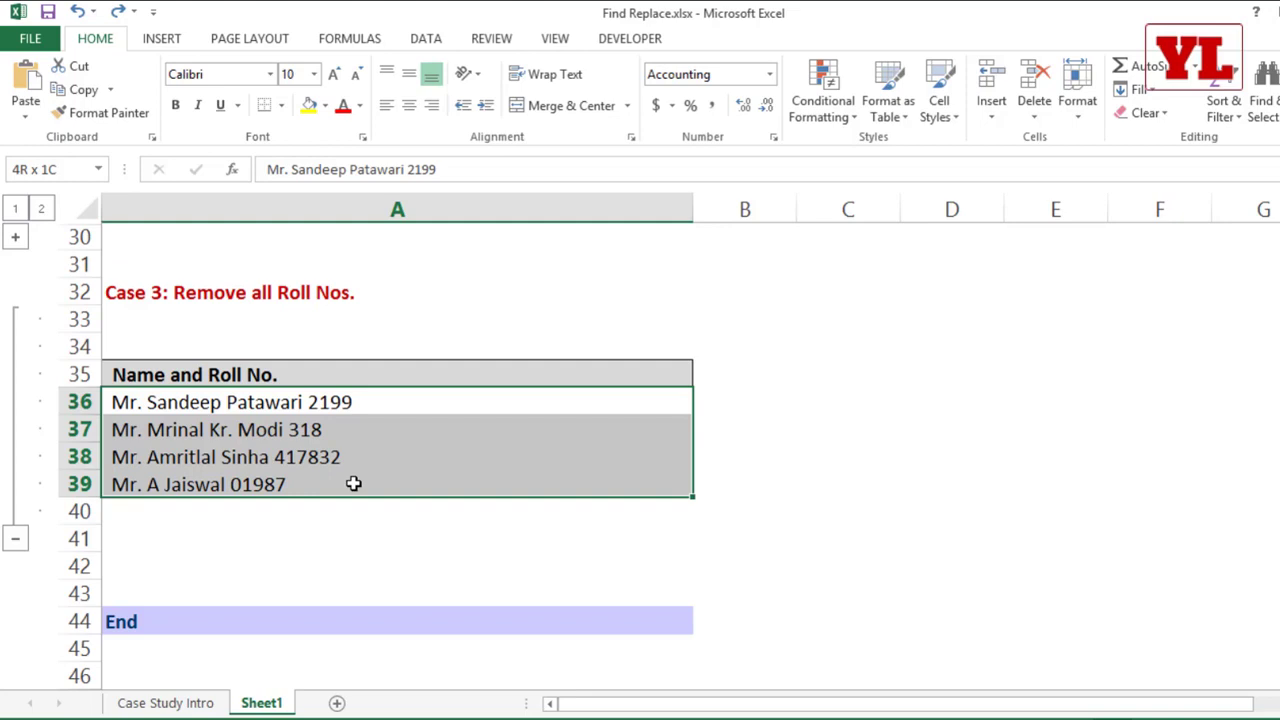
left_click_drag(353, 484, 353, 484)
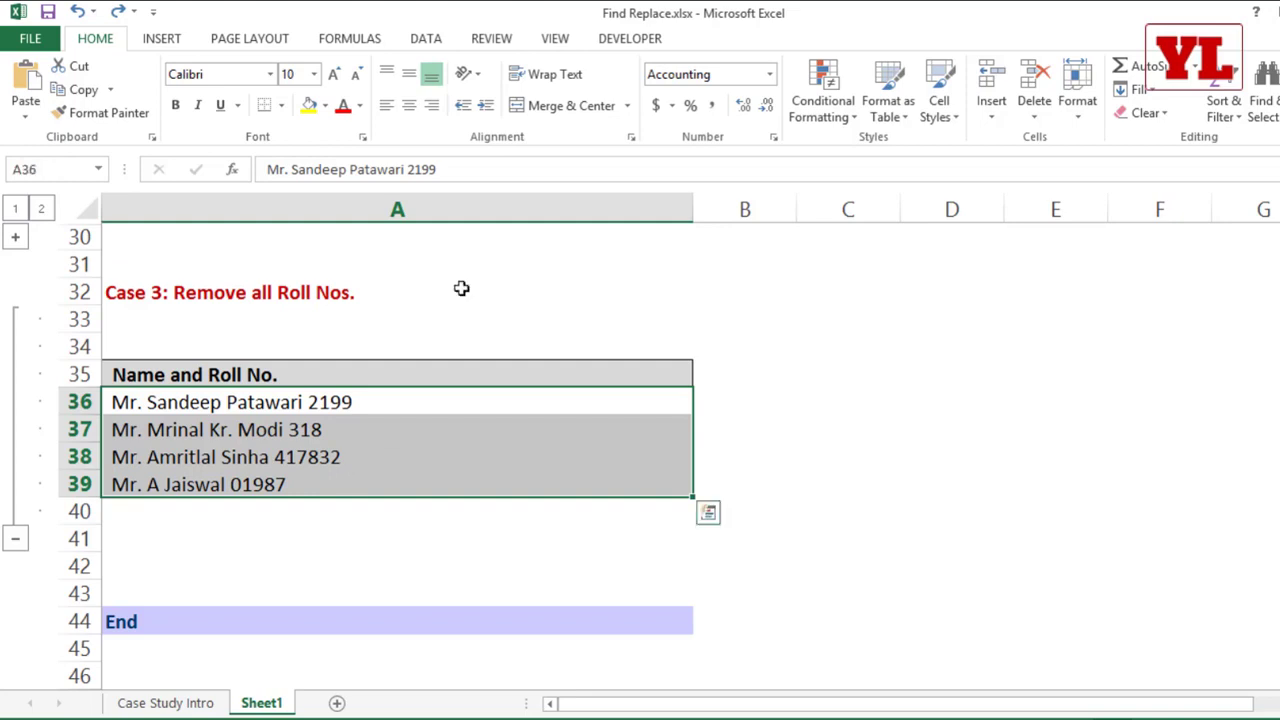
left_click(425, 38)
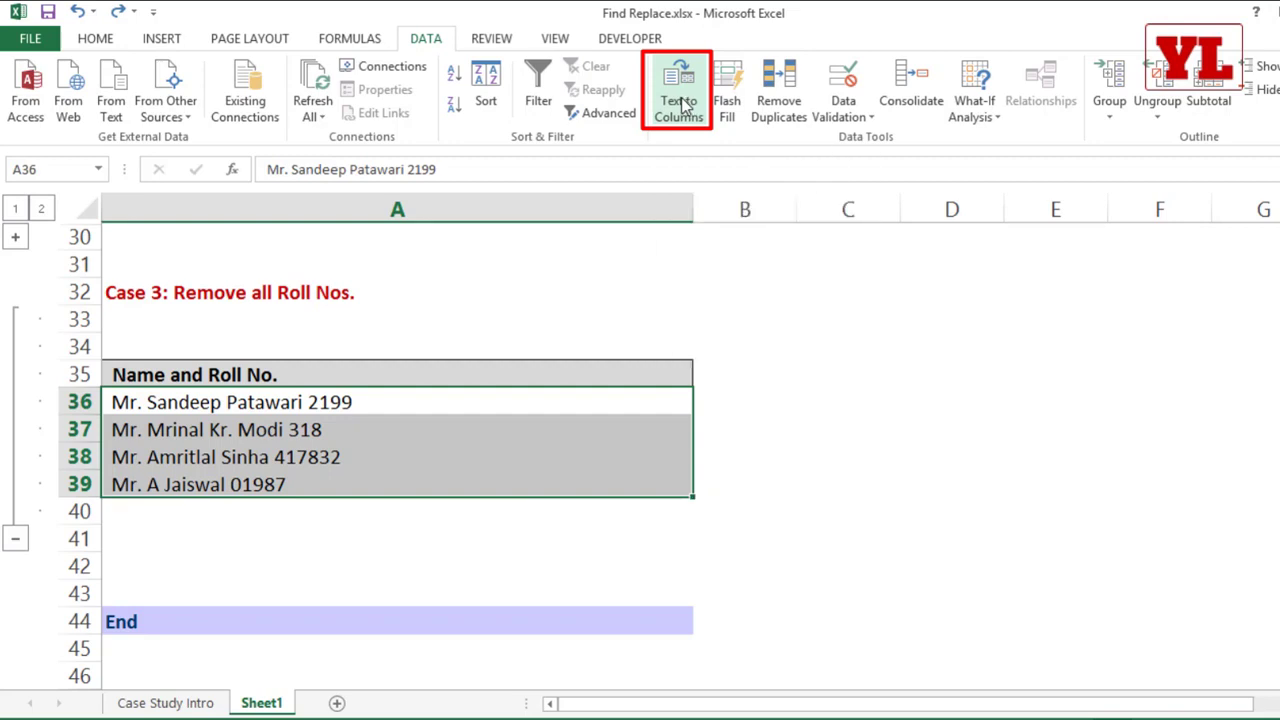
left_click(684, 105)
left_click_drag(327, 73, 650, 68)
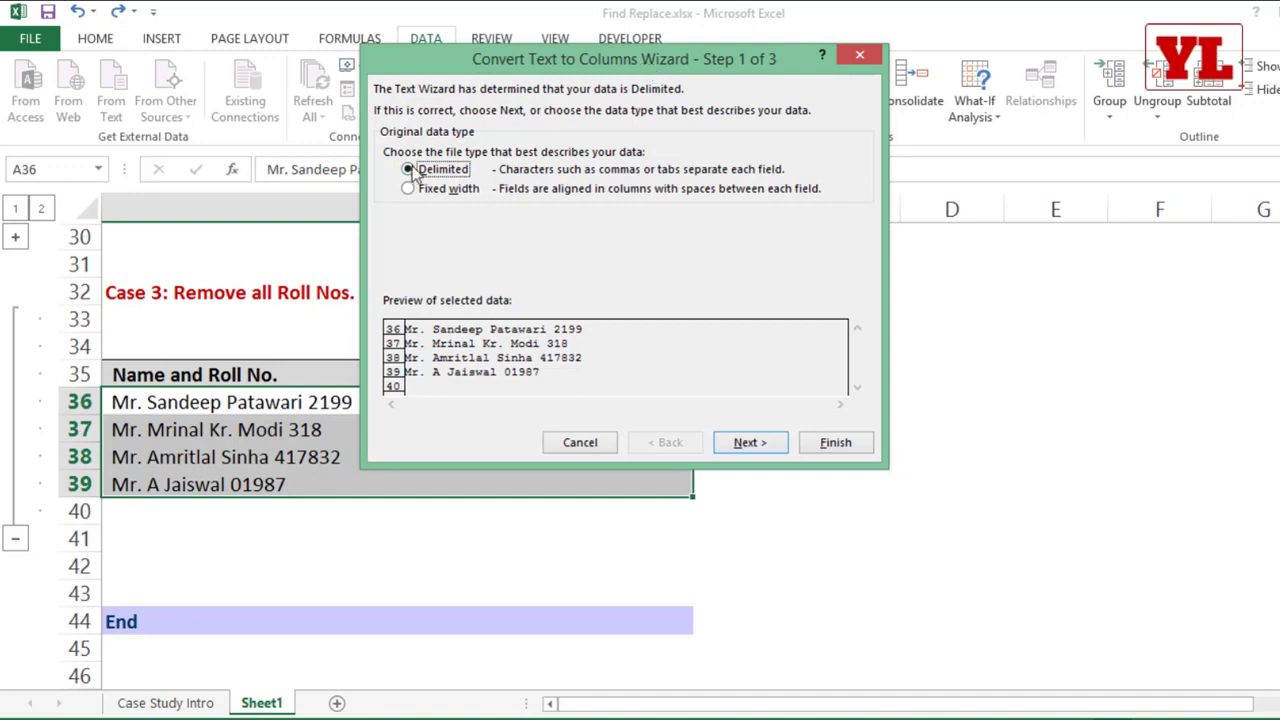
left_click(742, 445)
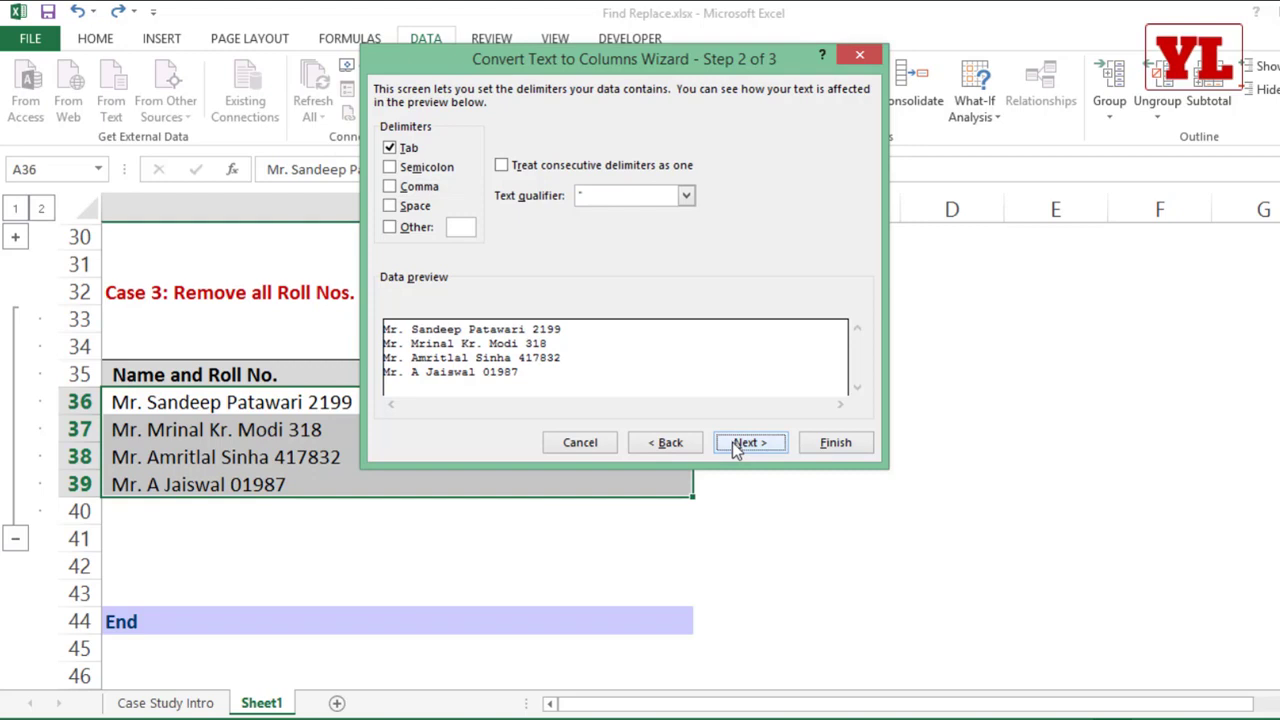
left_click(389, 205)
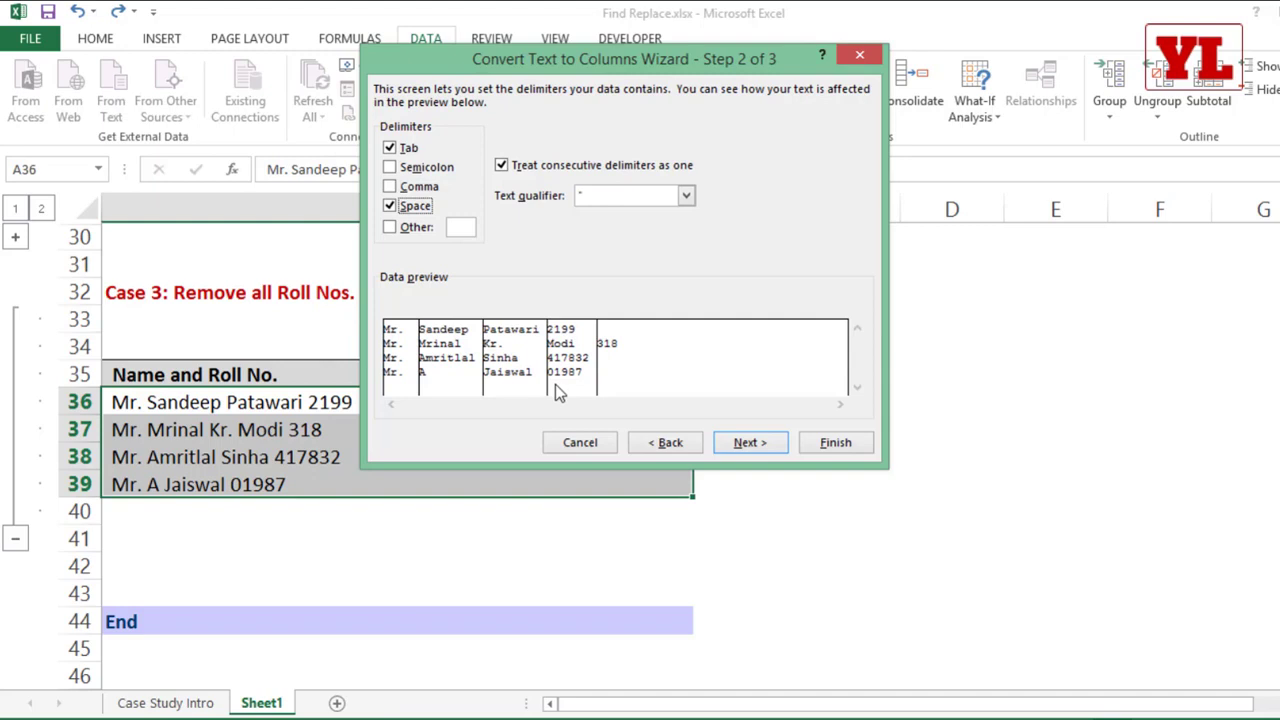
Step: Try a Fixed width split with a column break near character 19, and cancel Text to Columns
left_click(670, 443)
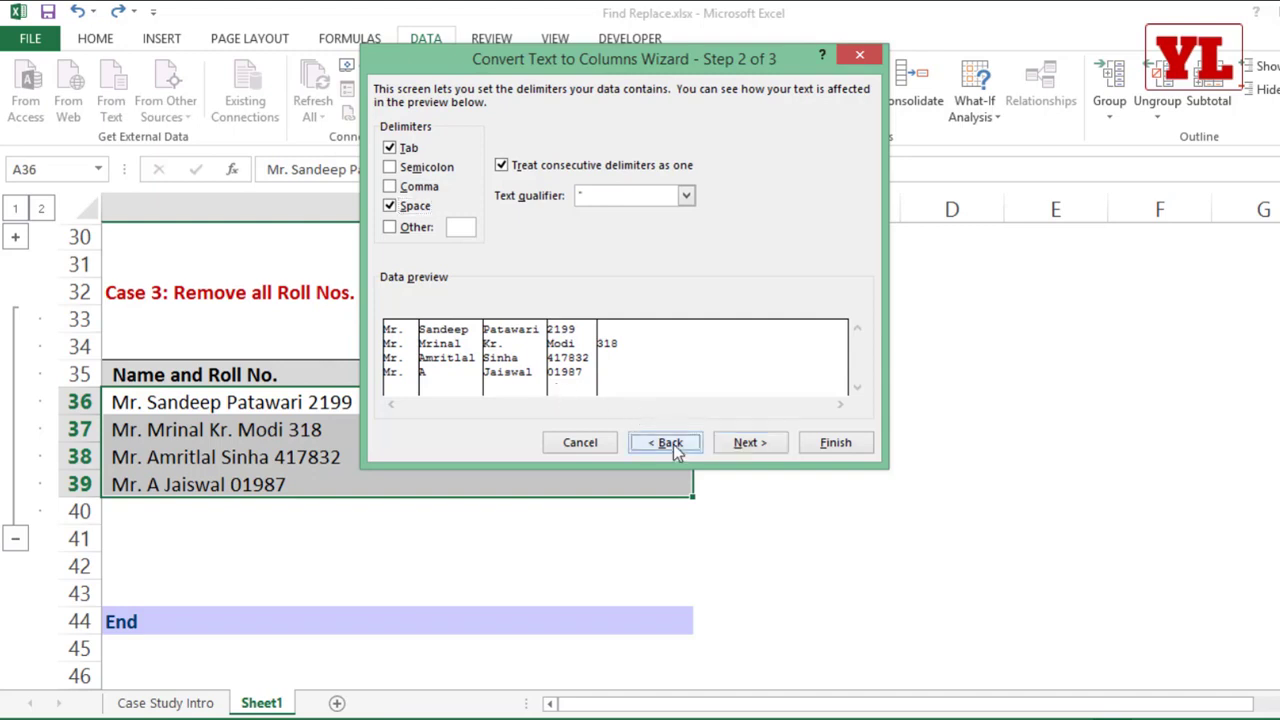
left_click(422, 196)
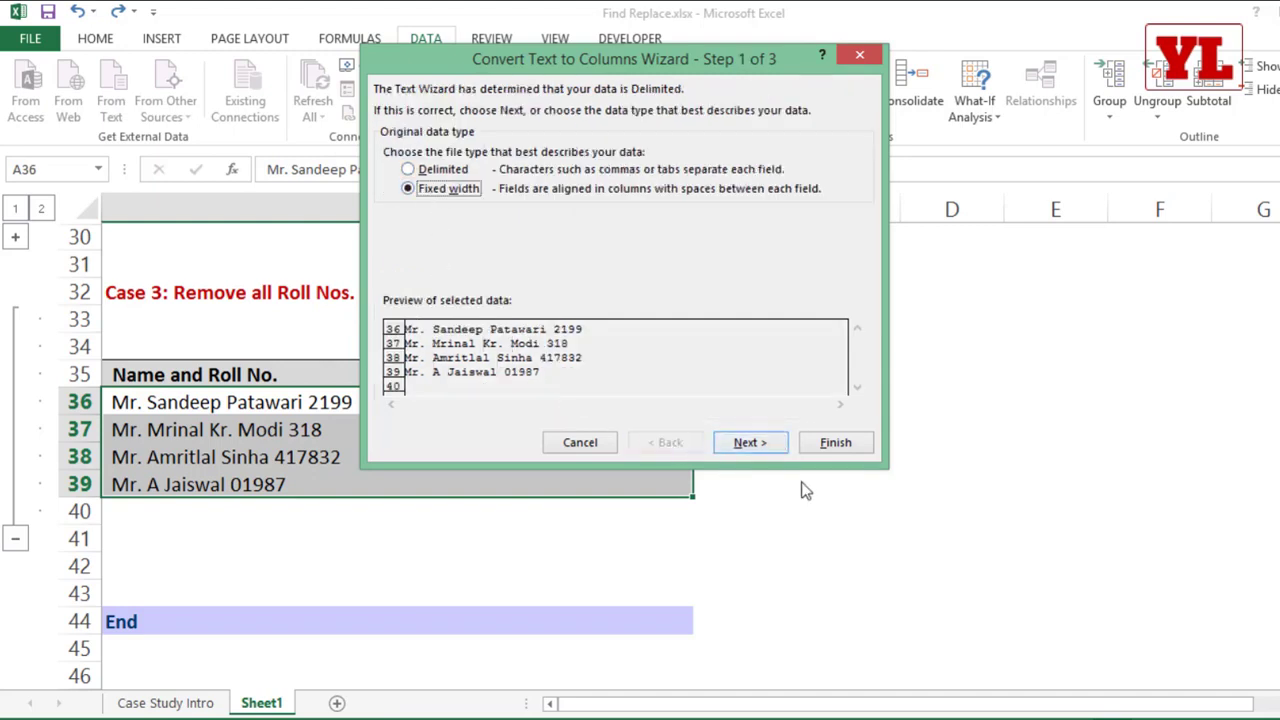
left_click(757, 450)
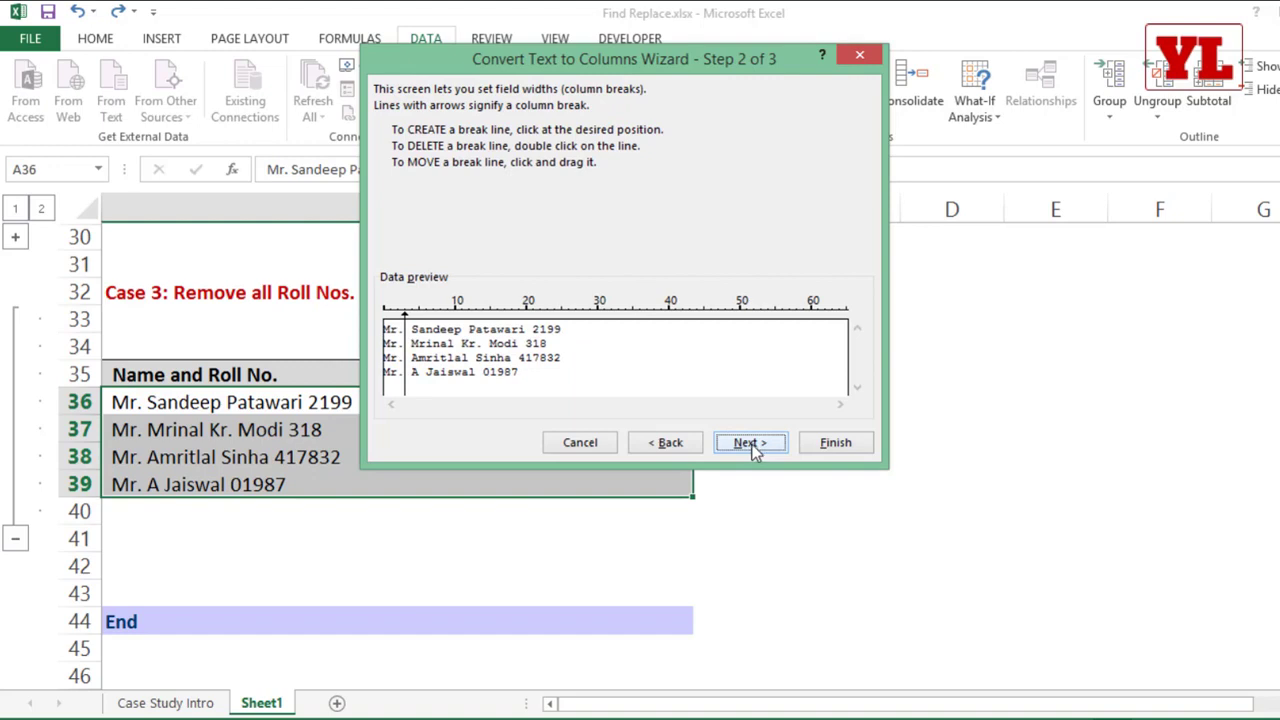
left_click(518, 345)
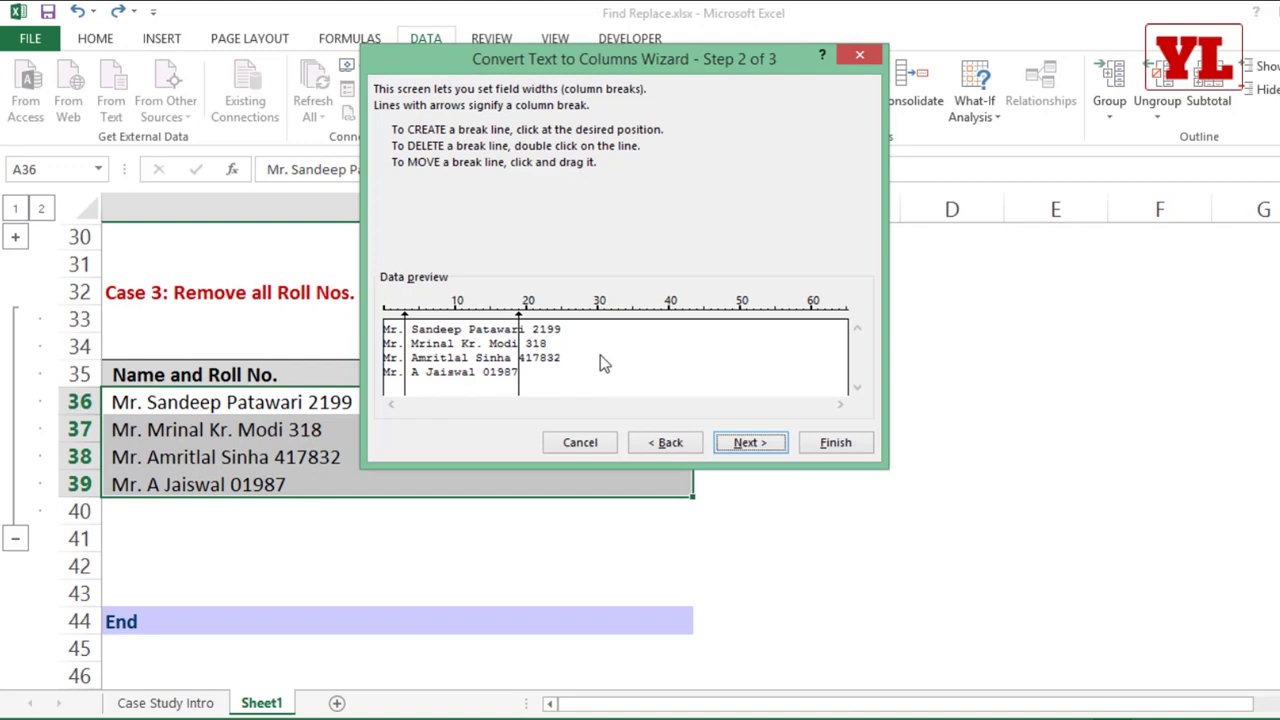
key("Escape")
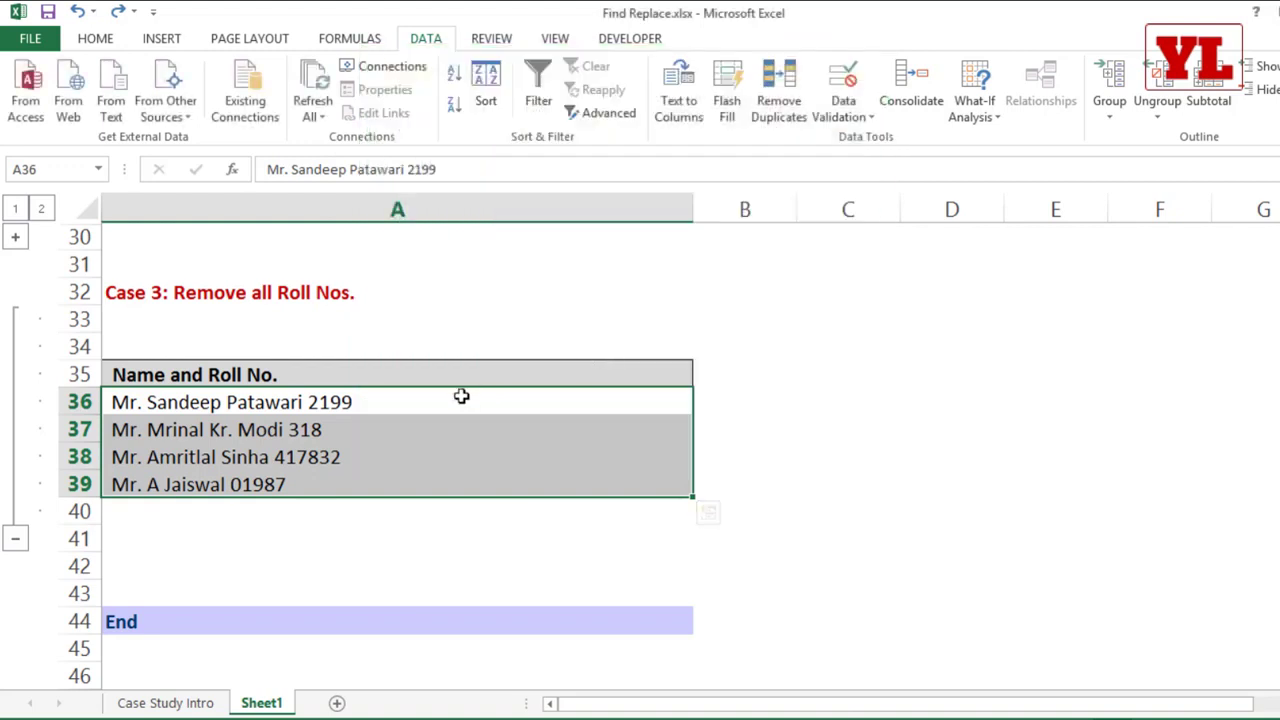
left_click_drag(461, 396, 454, 483)
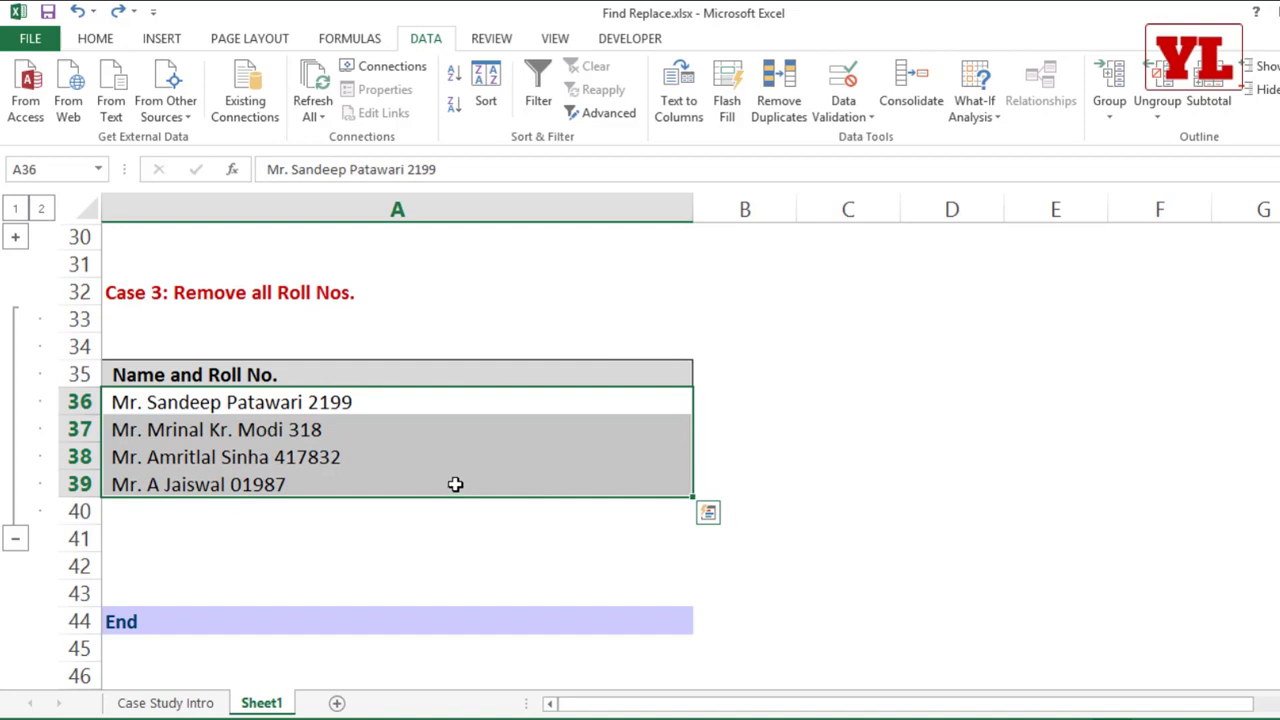
key("ctrl+h")
left_click_drag(266, 252, 560, 197)
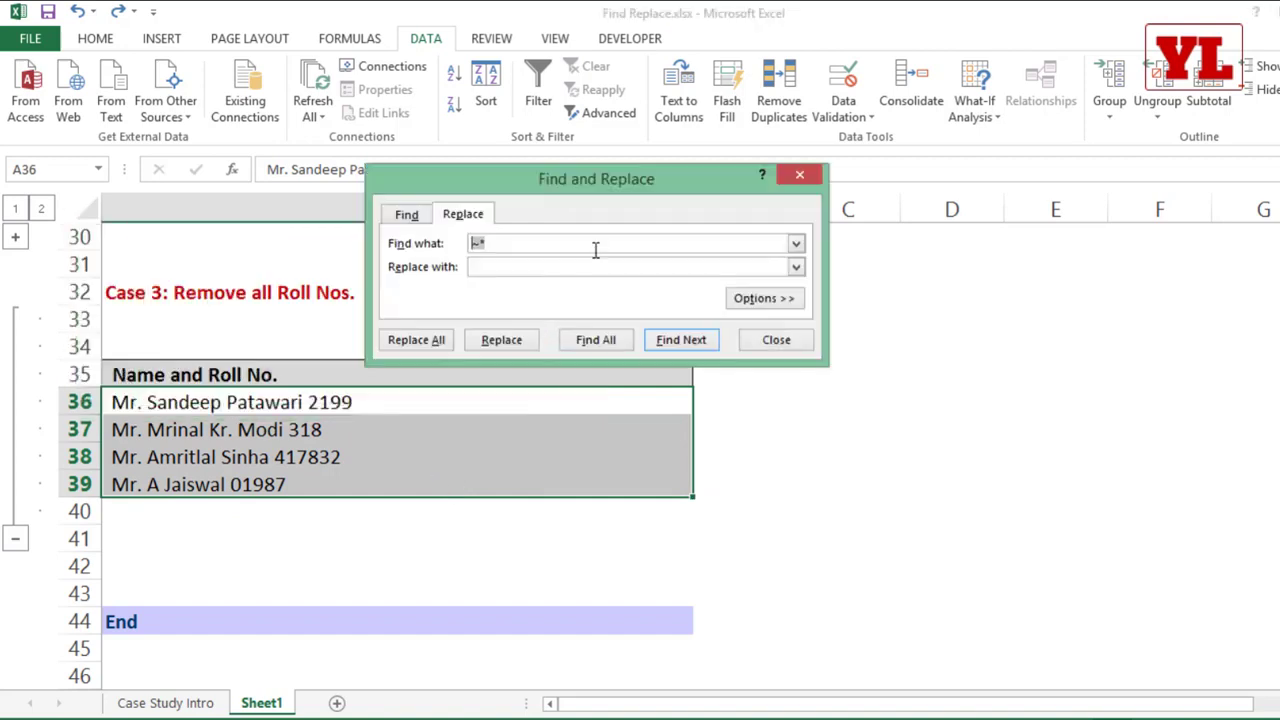
left_click(595, 243)
key("BackSpace")
key("BackSpace")
left_click(776, 342)
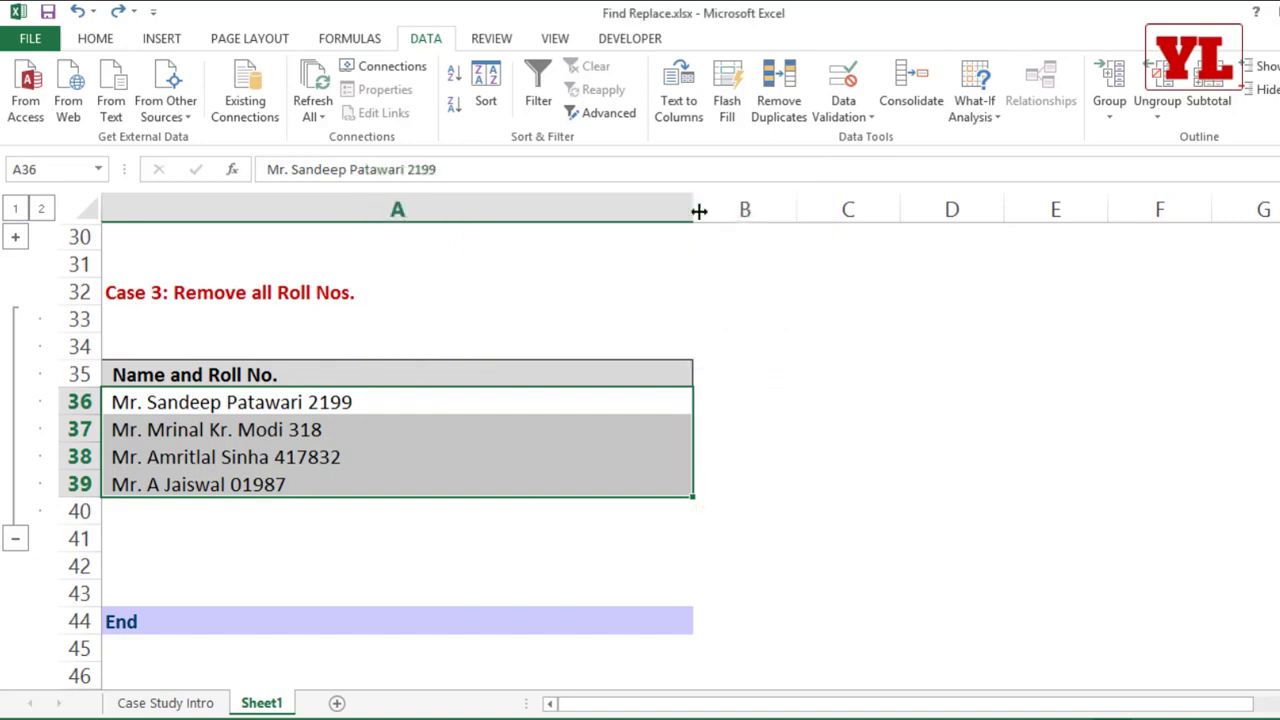
Step: Narrow column A to just wider than the longest Name and Roll No. entry
left_click_drag(700, 209, 400, 256)
Step: Extract the last four characters of A36 into B36 with =RIGHT(A36,4)
left_click(451, 391)
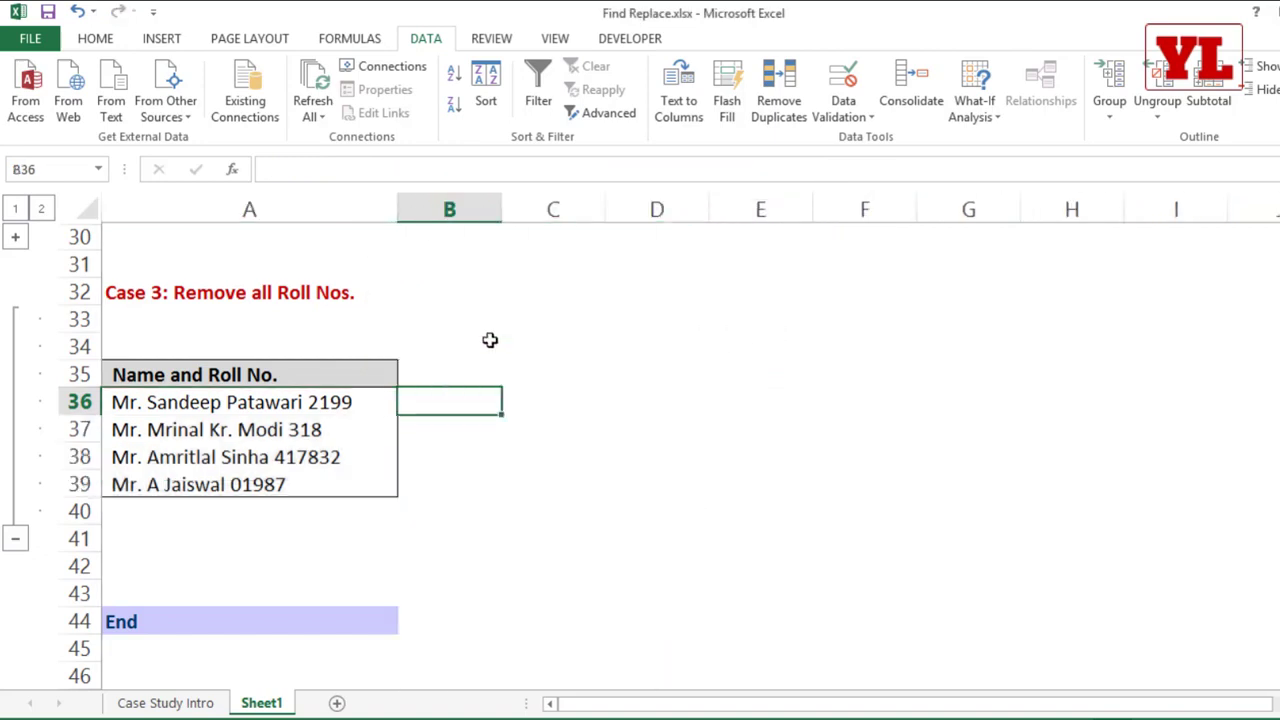
type("=righ")
key("Tab")
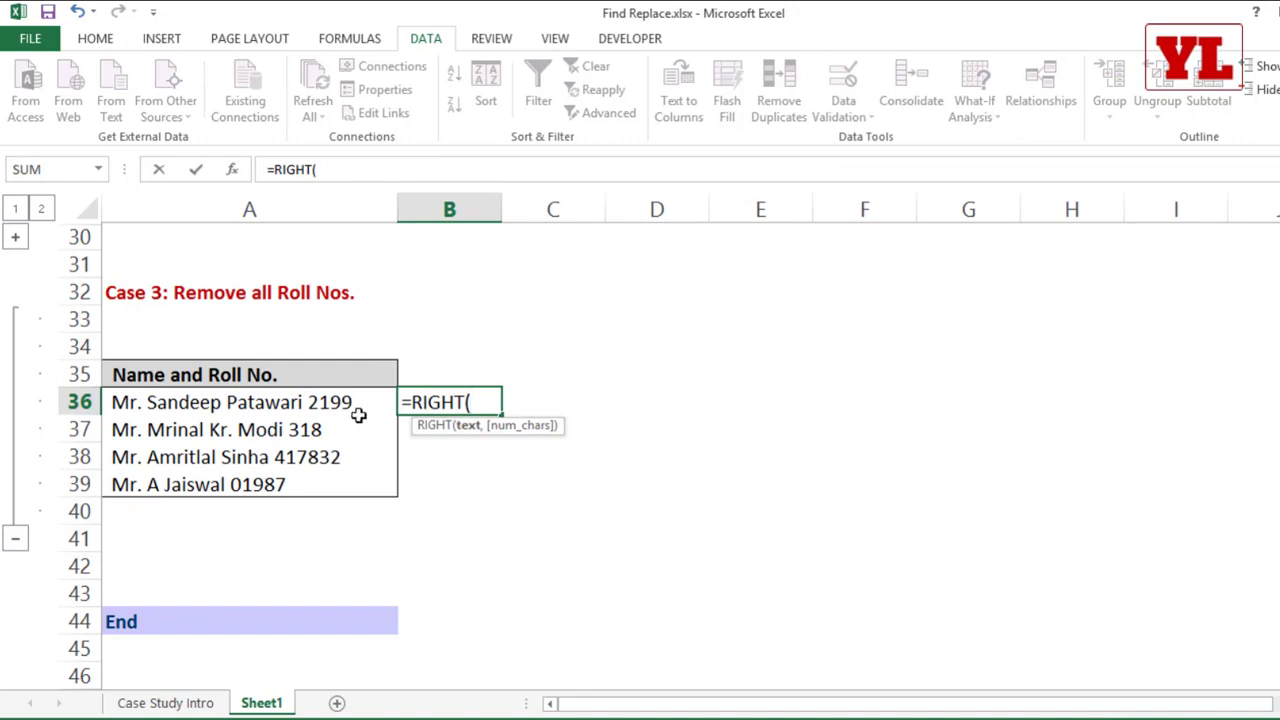
left_click(358, 413)
type(",4")
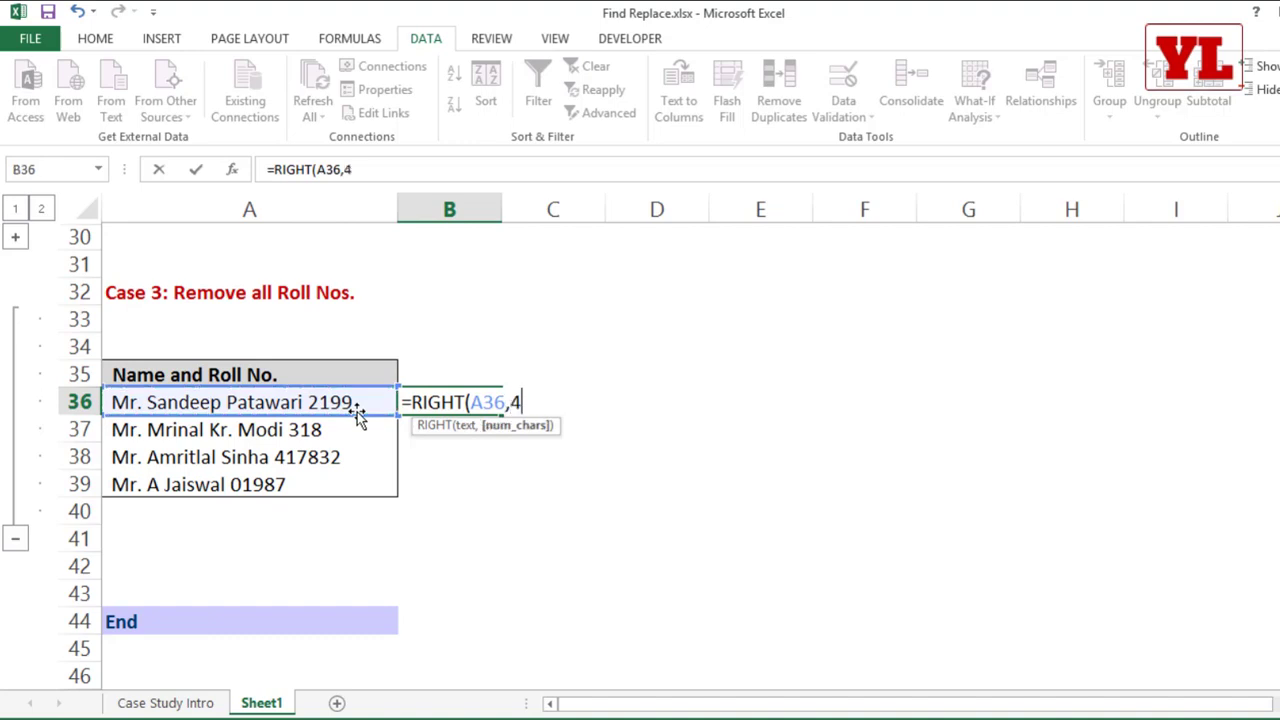
type(")")
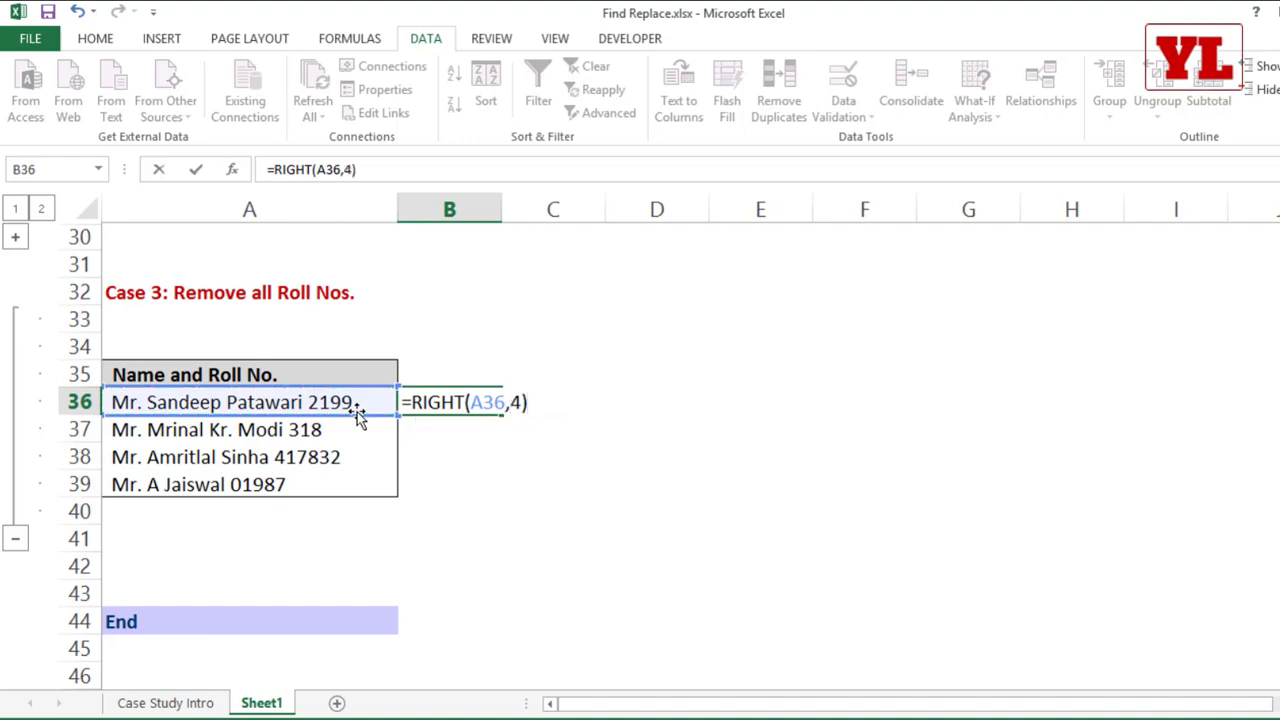
key("Return")
Step: Fill the RIGHT formula from B36 down to B38, and clear B36:B38
left_click(460, 402)
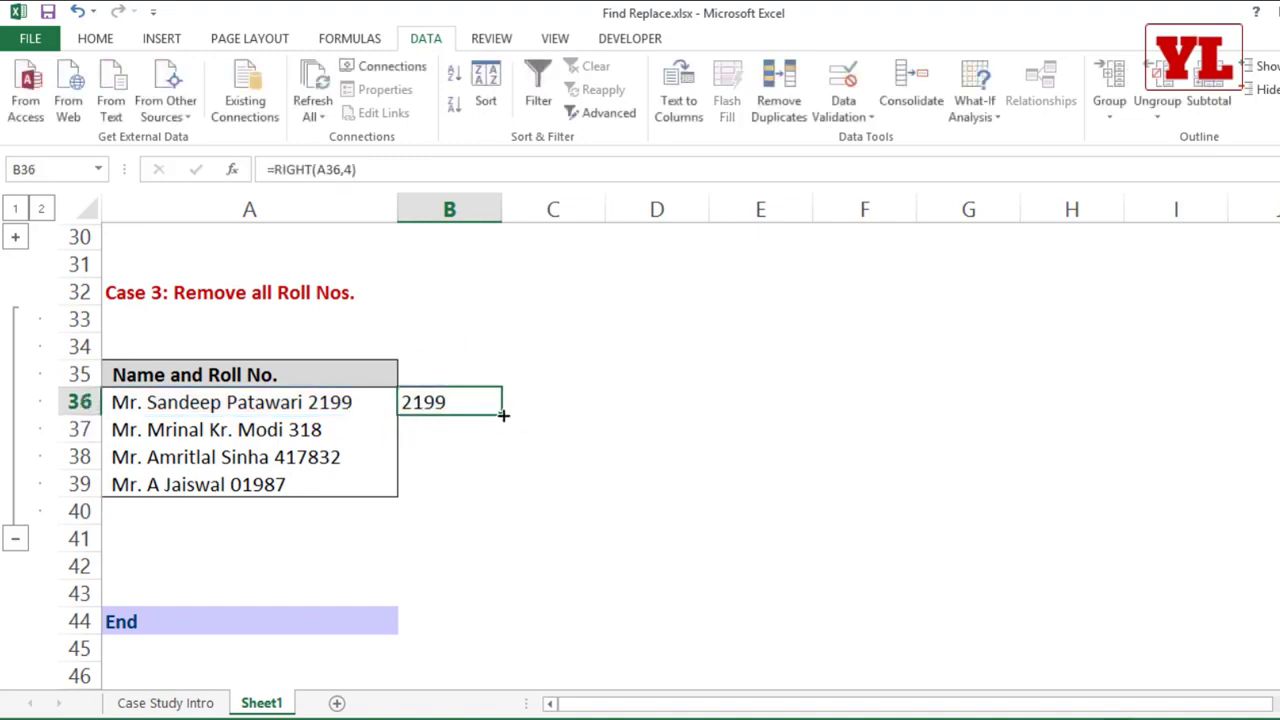
left_click_drag(503, 415, 497, 469)
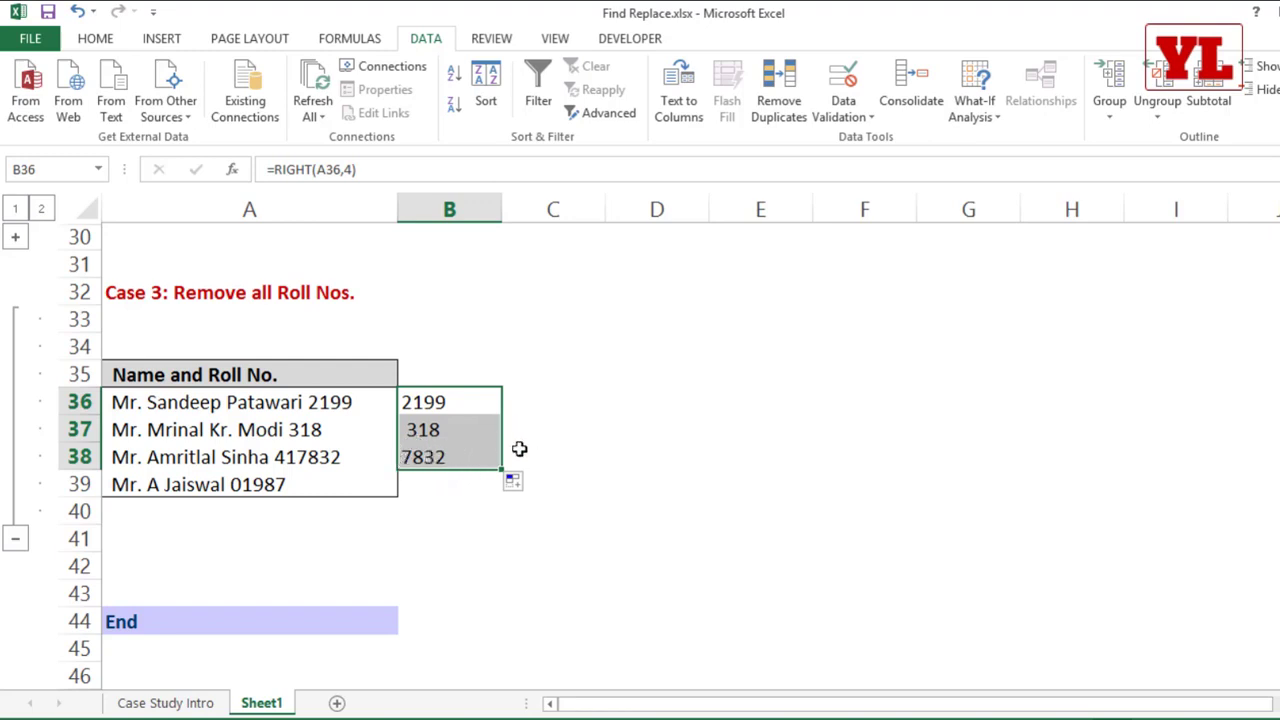
key("Delete")
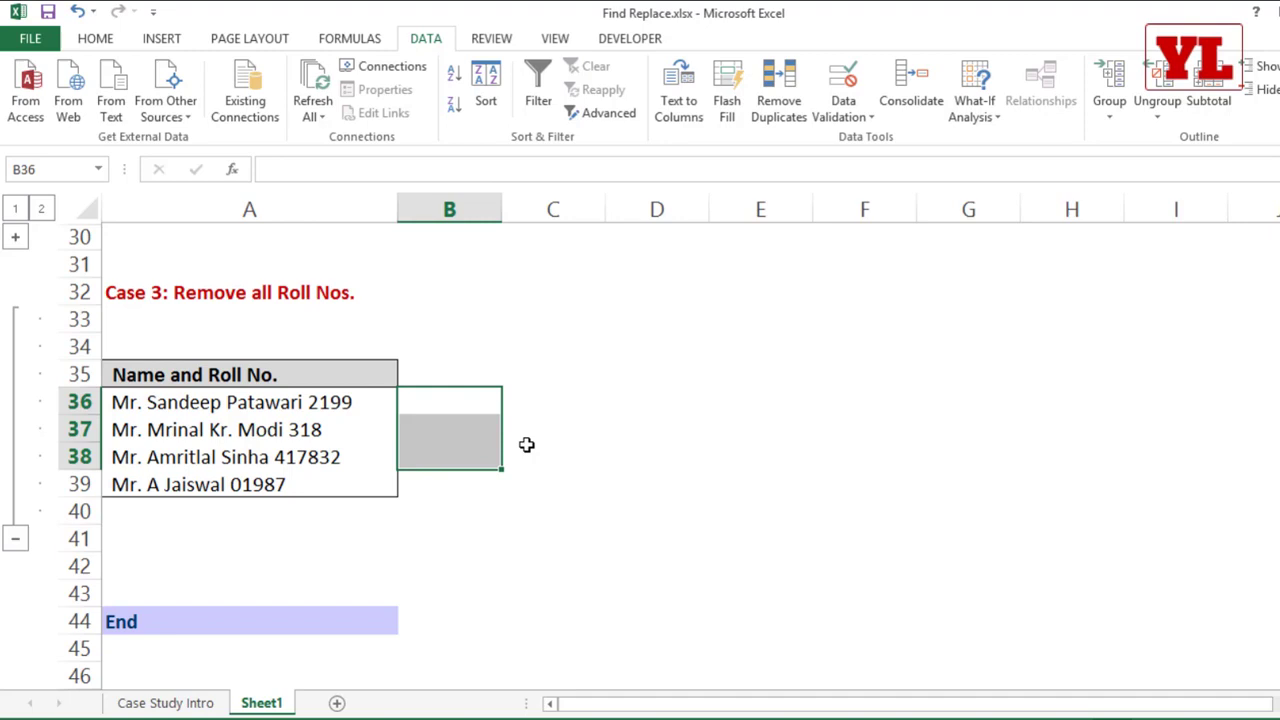
Step: Copy the Name and Roll No. entries in A36:A39 and paste them twice into a new blank Word document
left_click_drag(230, 402, 316, 481)
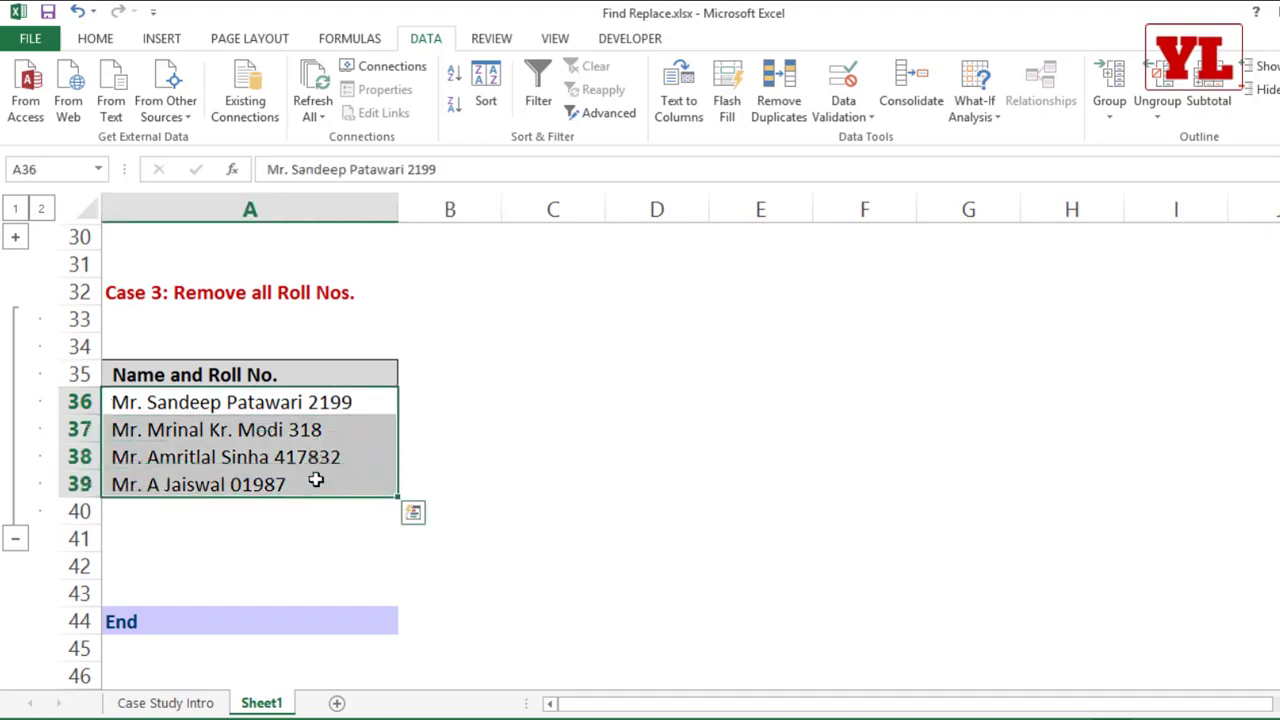
key("ctrl+c")
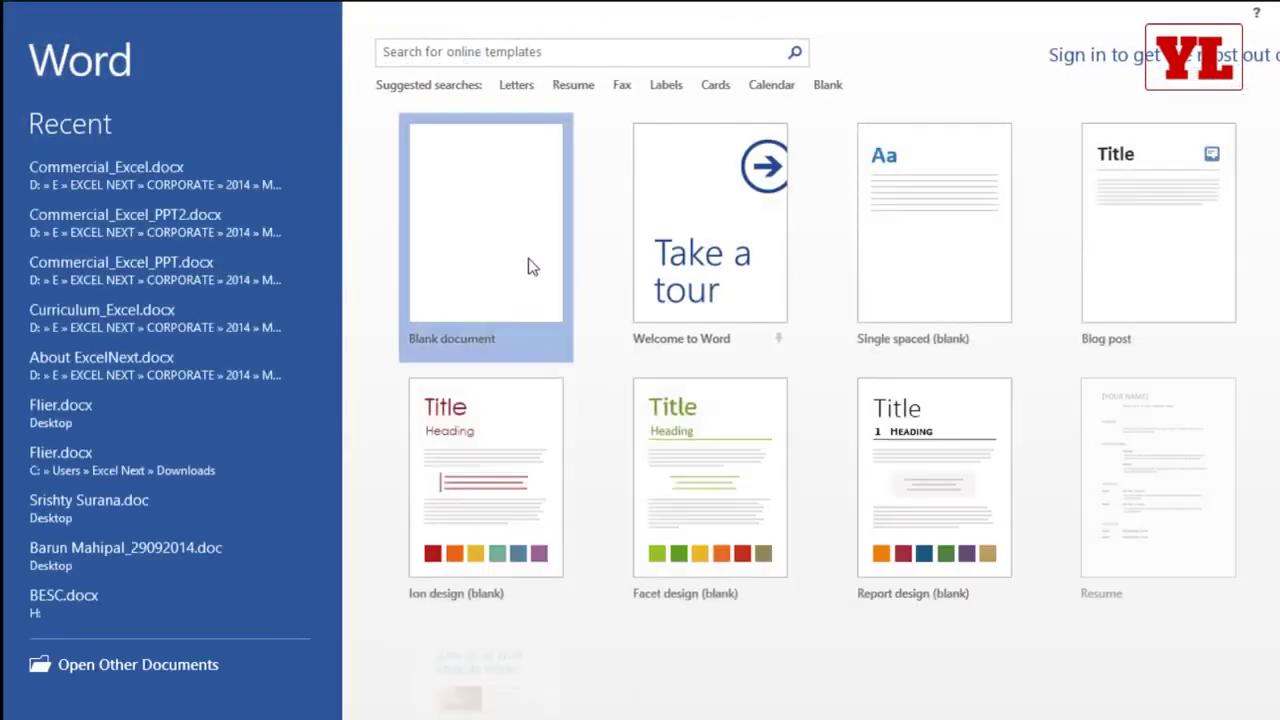
left_click(528, 260)
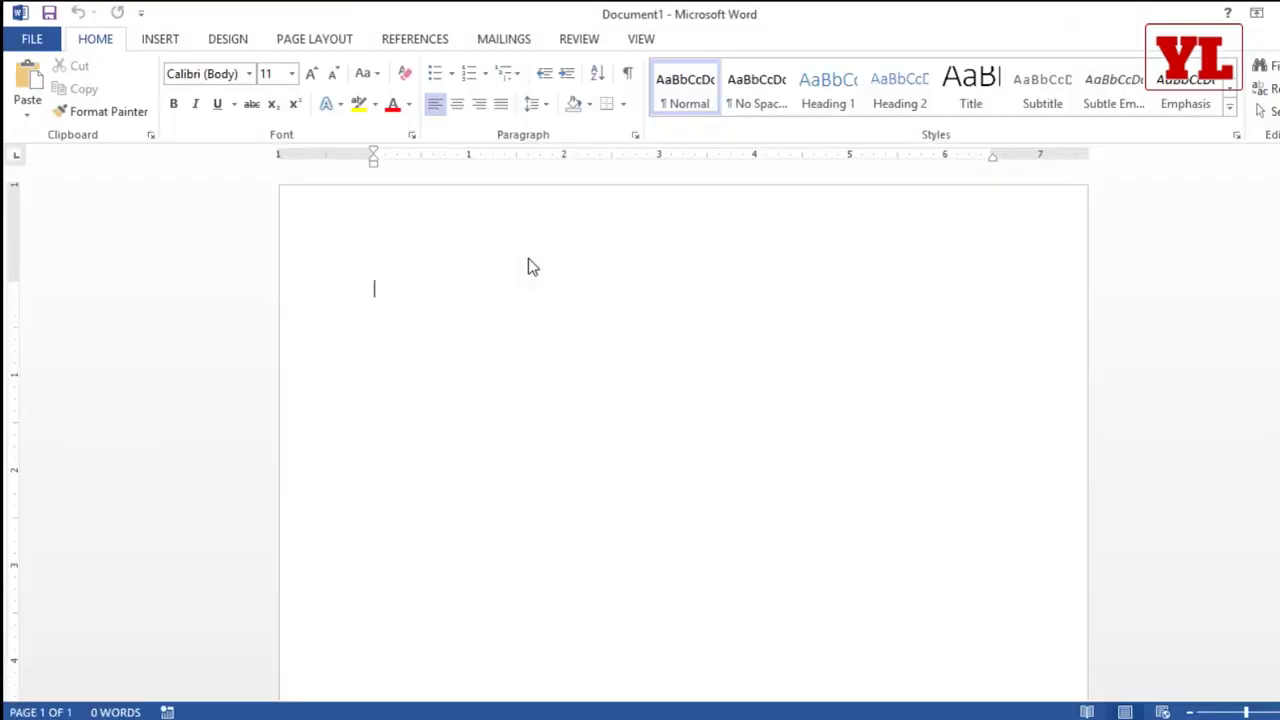
key("ctrl+v")
key("ctrl+v")
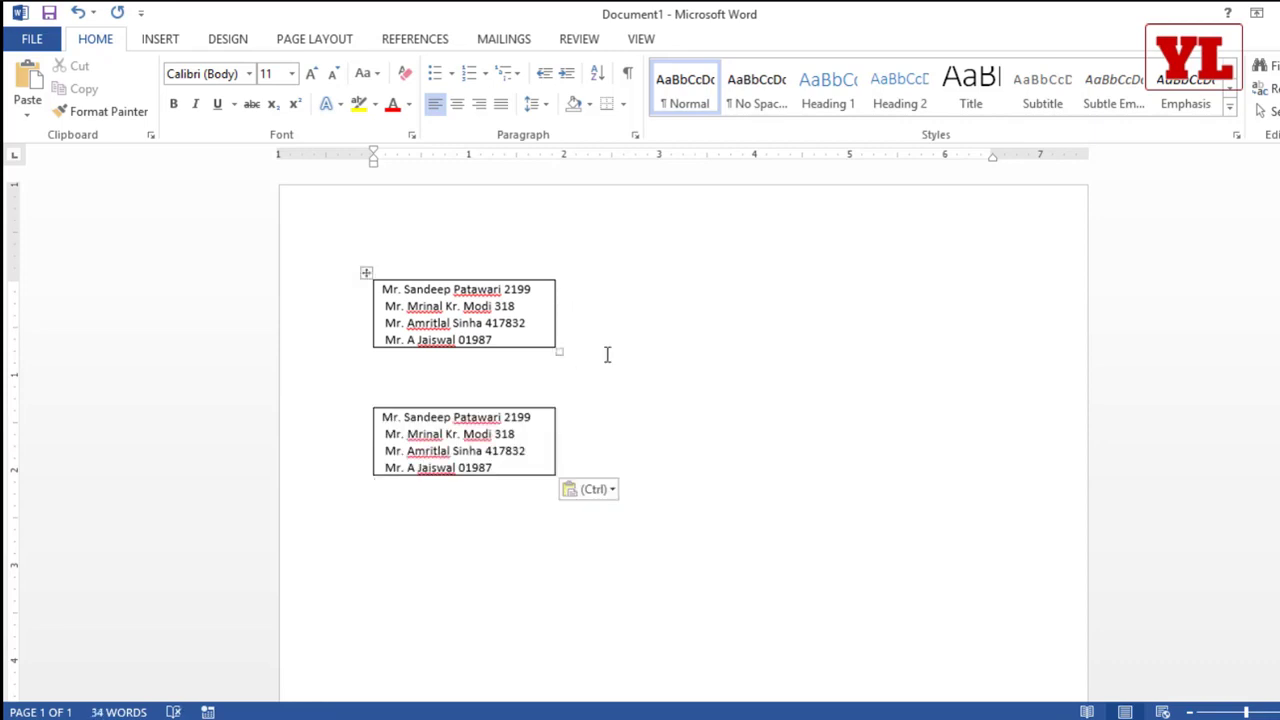
scroll(623, 357, "up", 3)
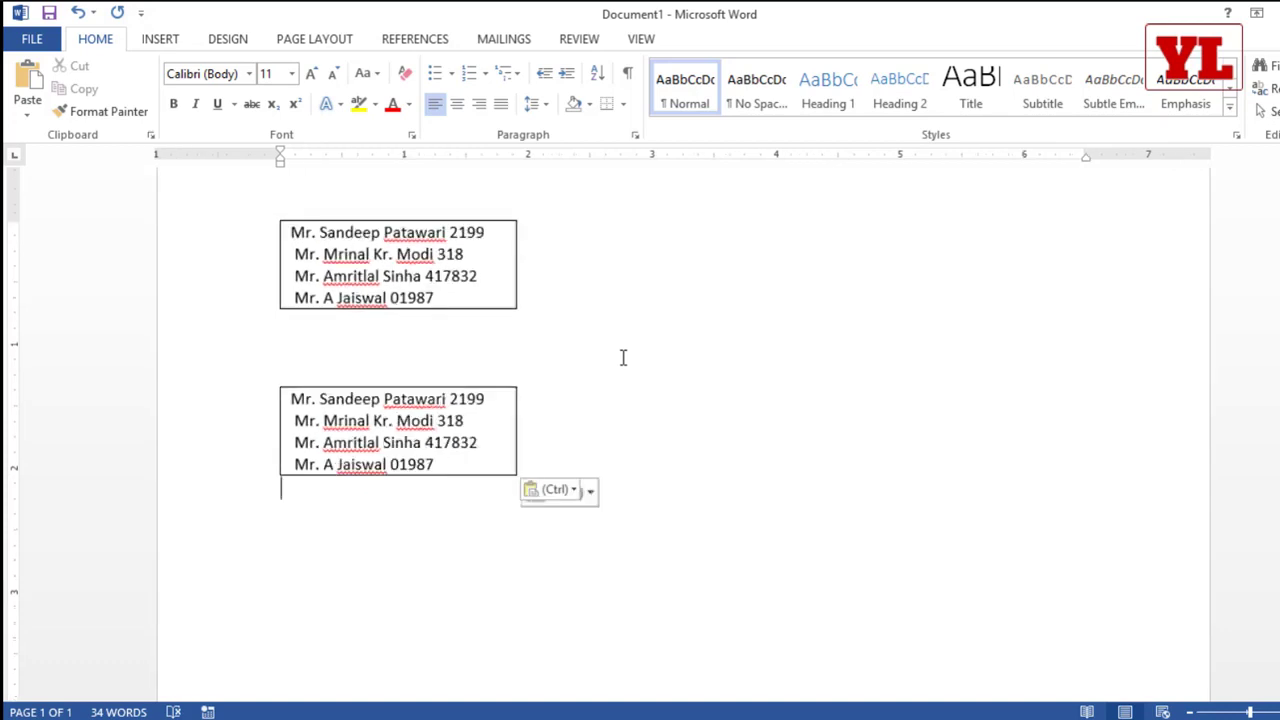
scroll(623, 357, "up", 1)
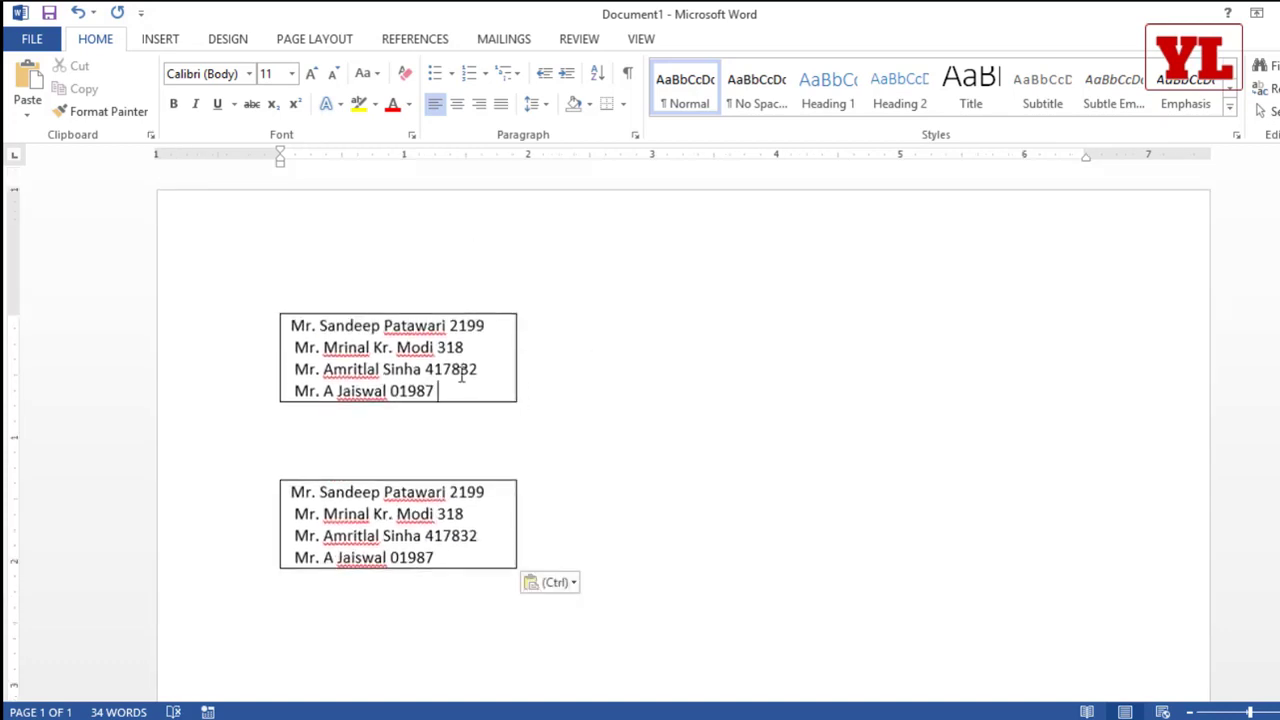
Step: Remove every digit from the first pasted table by replacing all Any Digit (^#) matches with nothing, without searching the rest
left_click_drag(440, 391, 310, 328)
key("ctrl+h")
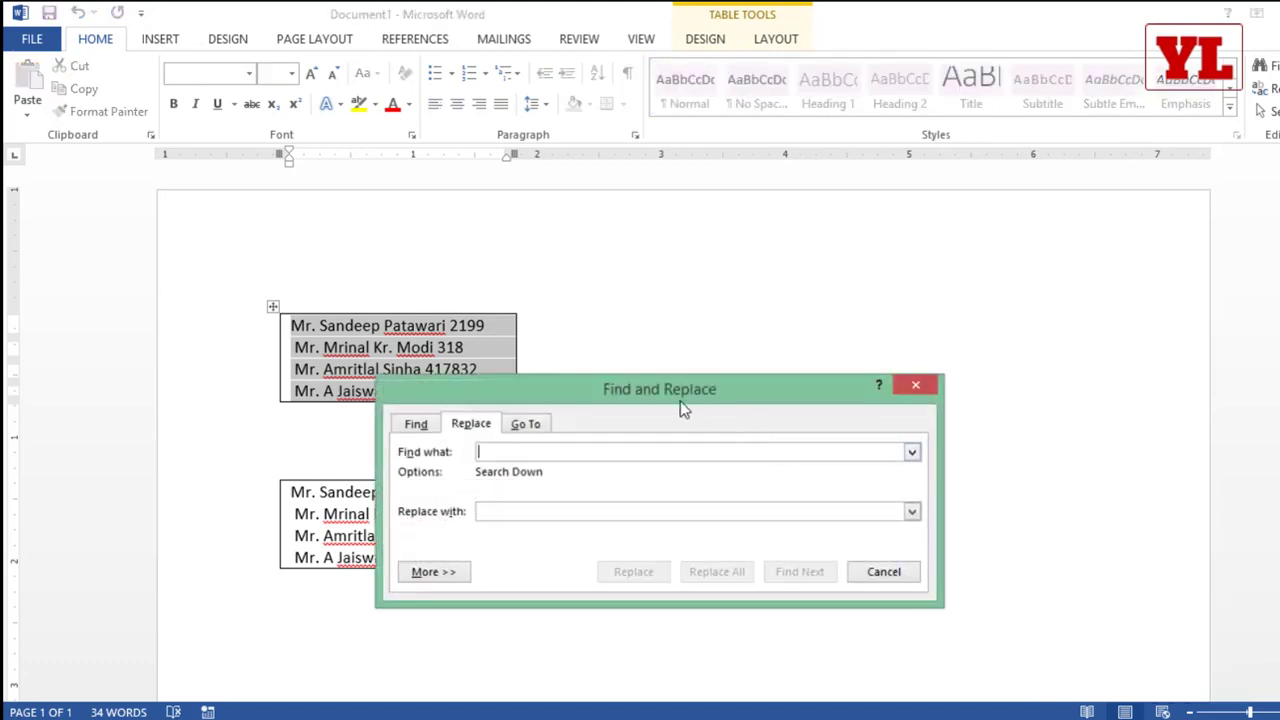
left_click_drag(680, 401, 634, 176)
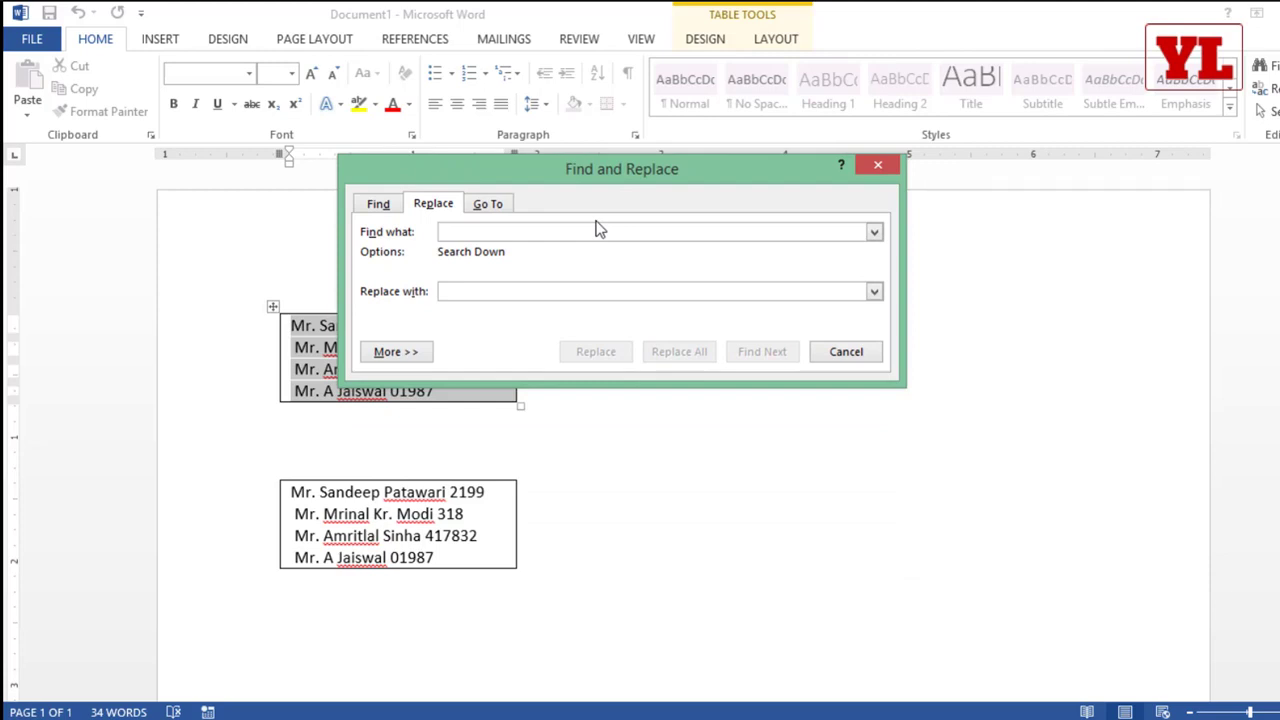
left_click(395, 352)
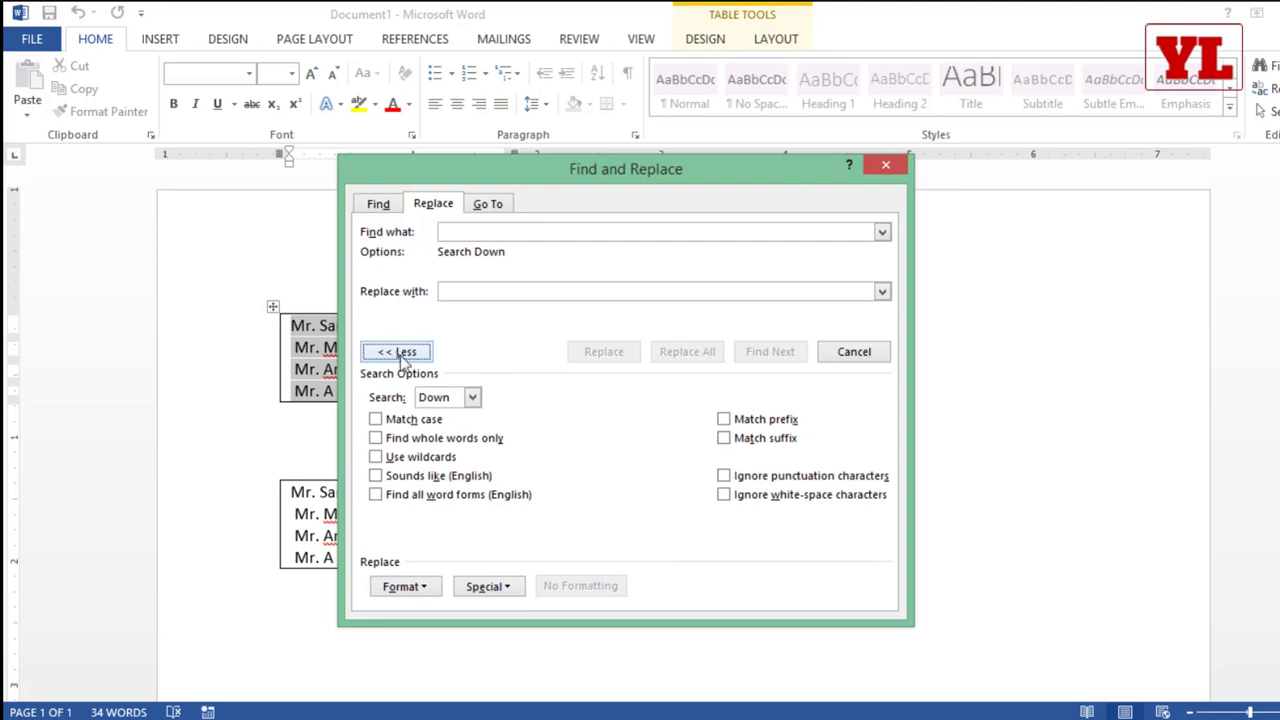
left_click(500, 587)
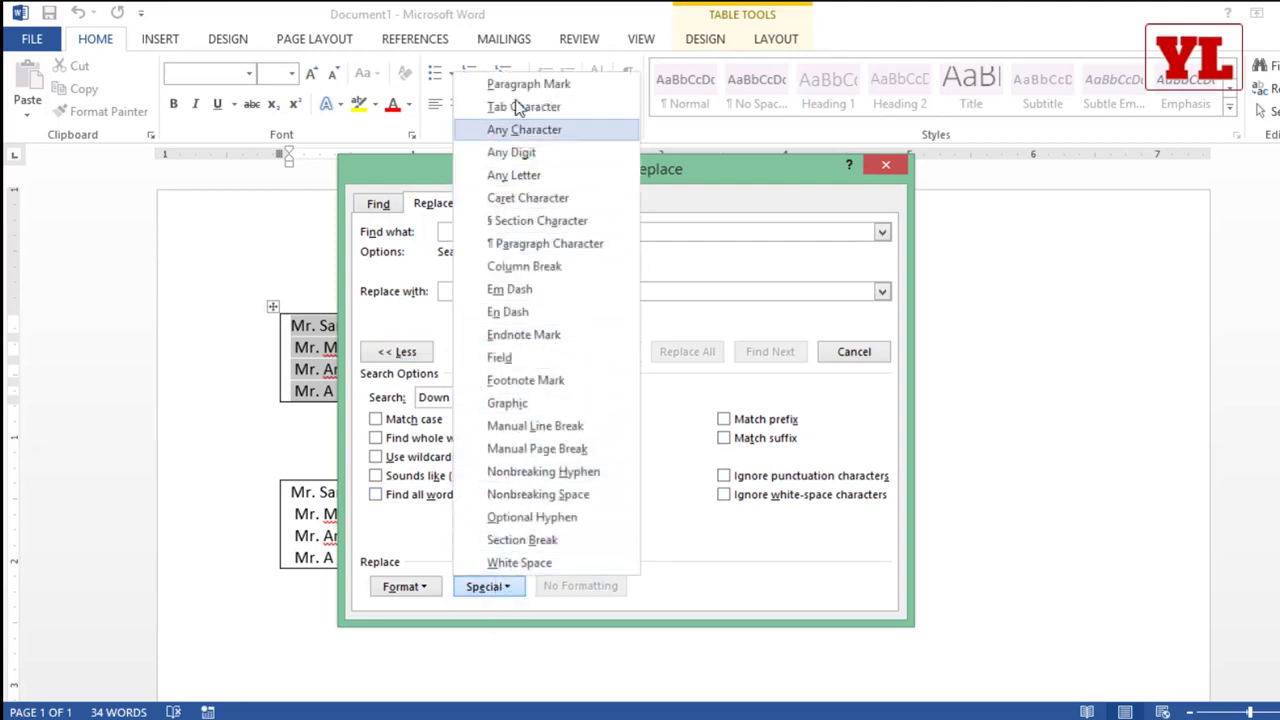
left_click(542, 152)
left_click_drag(513, 179, 695, 142)
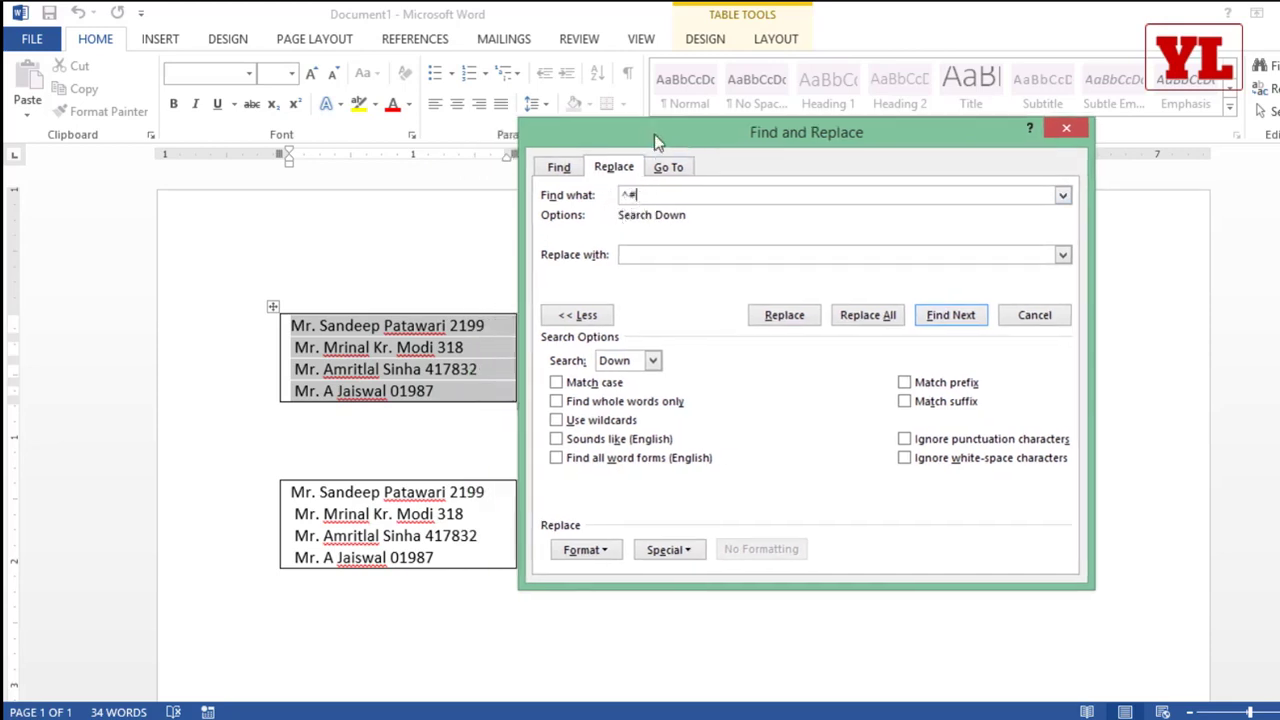
left_click_drag(654, 143, 718, 133)
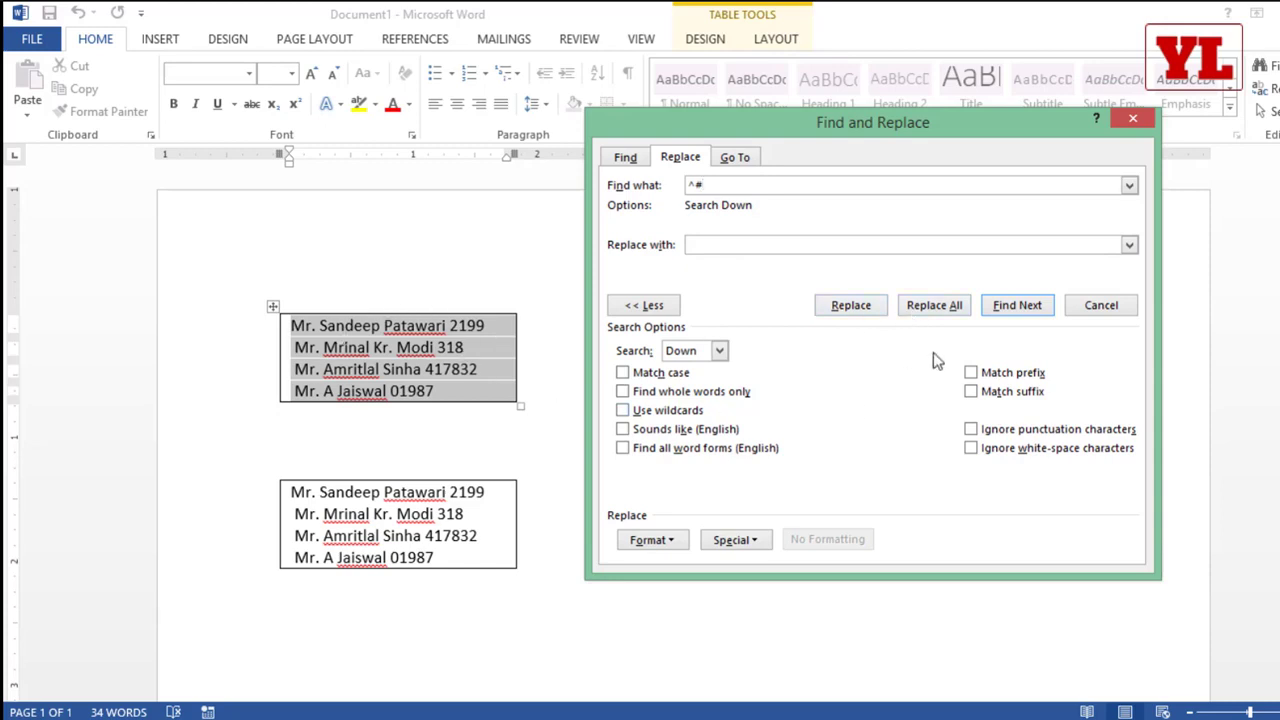
left_click(925, 310)
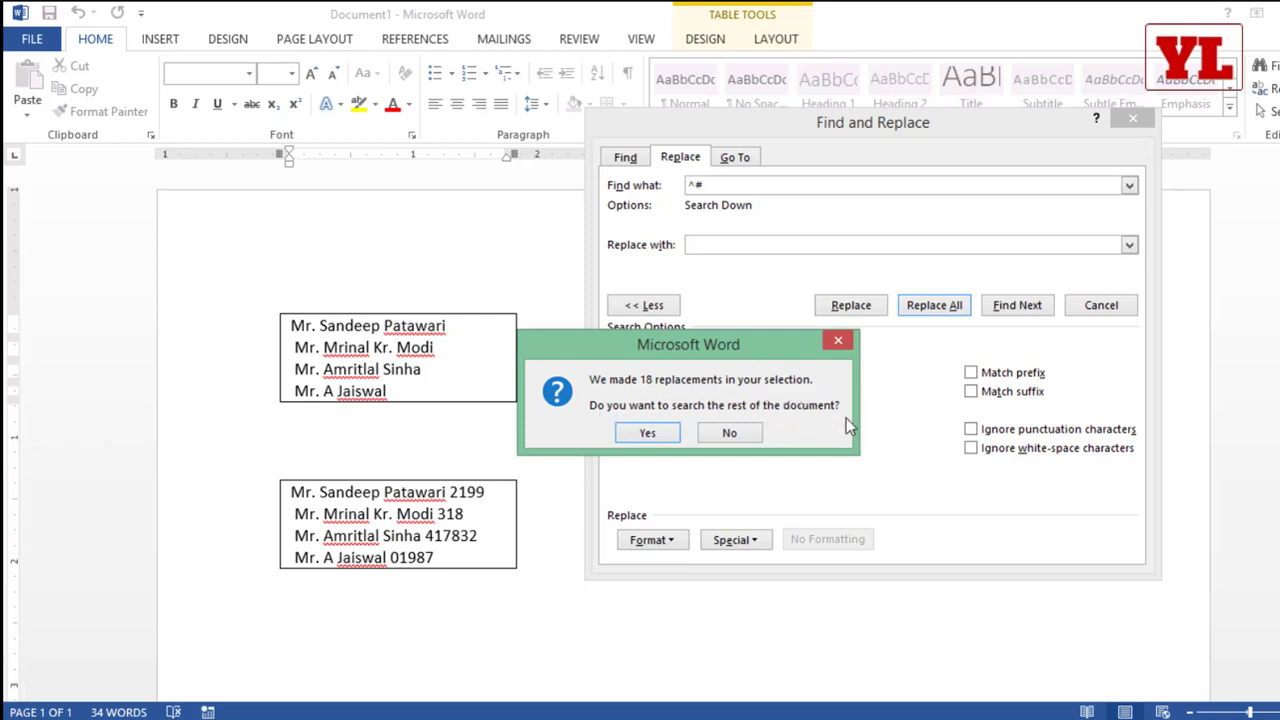
left_click(729, 432)
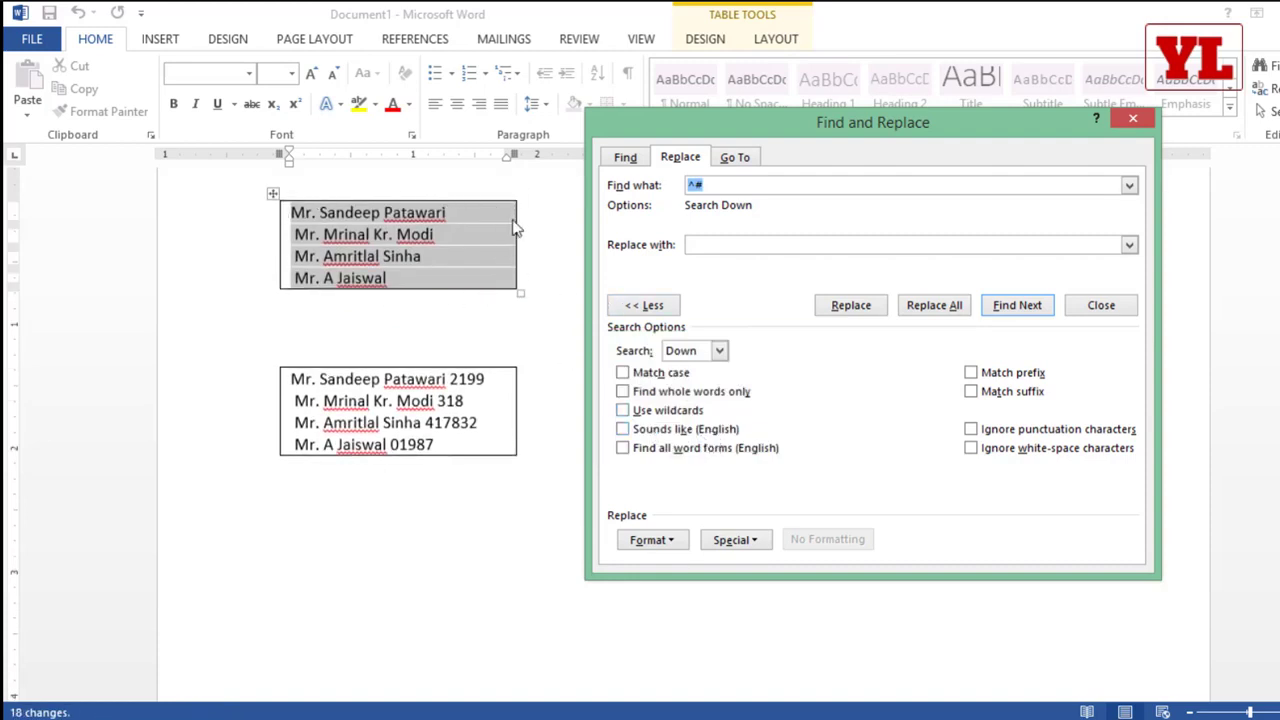
left_click(1130, 121)
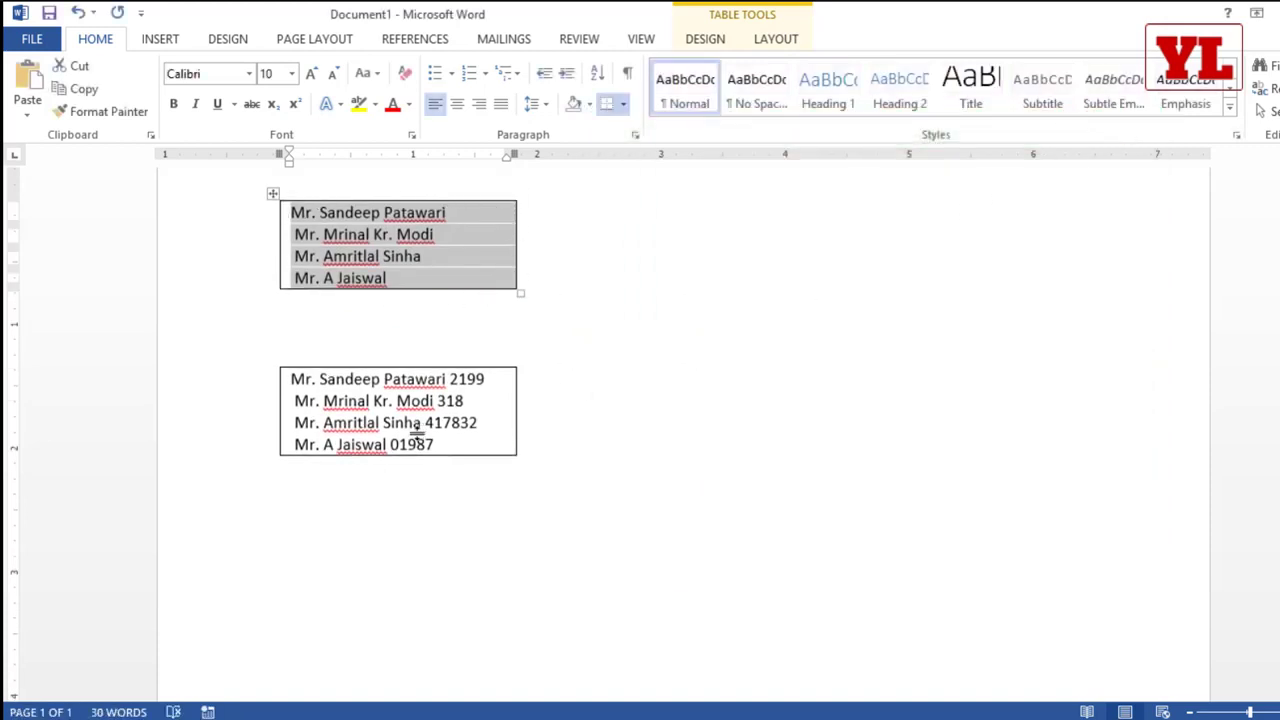
Step: Remove every letter from the second pasted table by replacing all Any Letter (^$) matches with nothing, in the selection only
left_click(356, 392)
left_click_drag(356, 391, 429, 449)
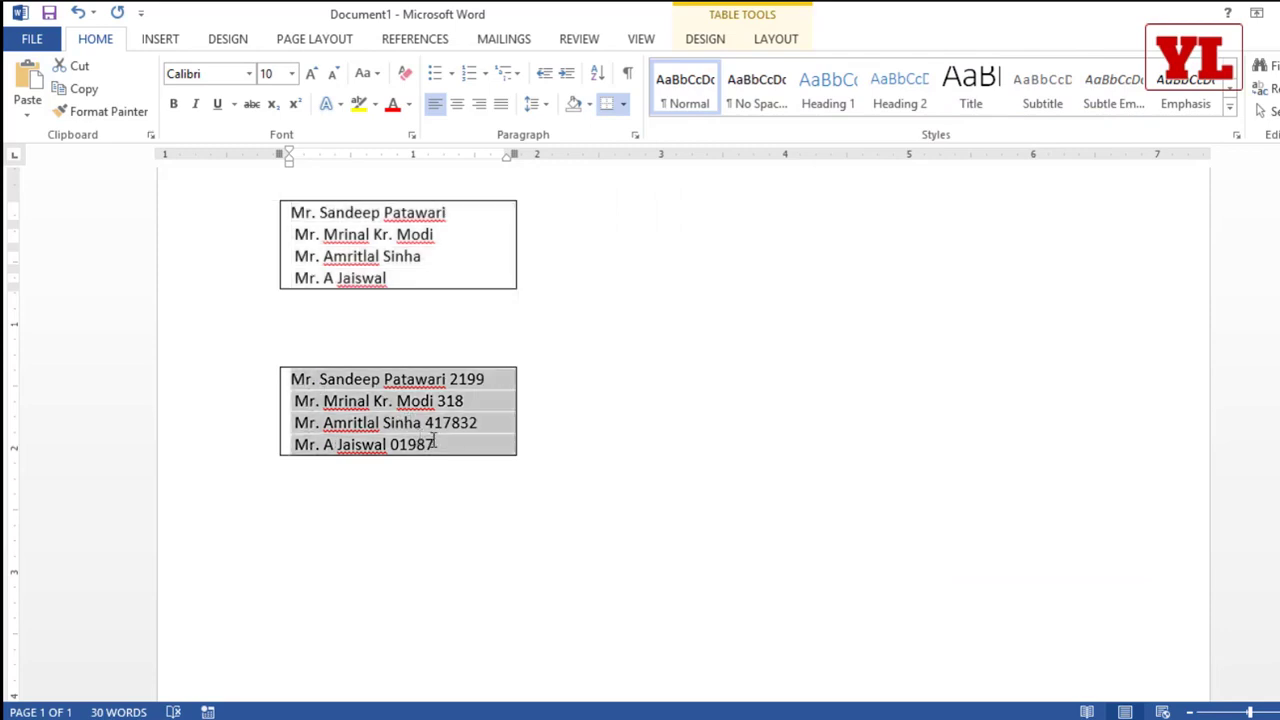
key("ctrl+h")
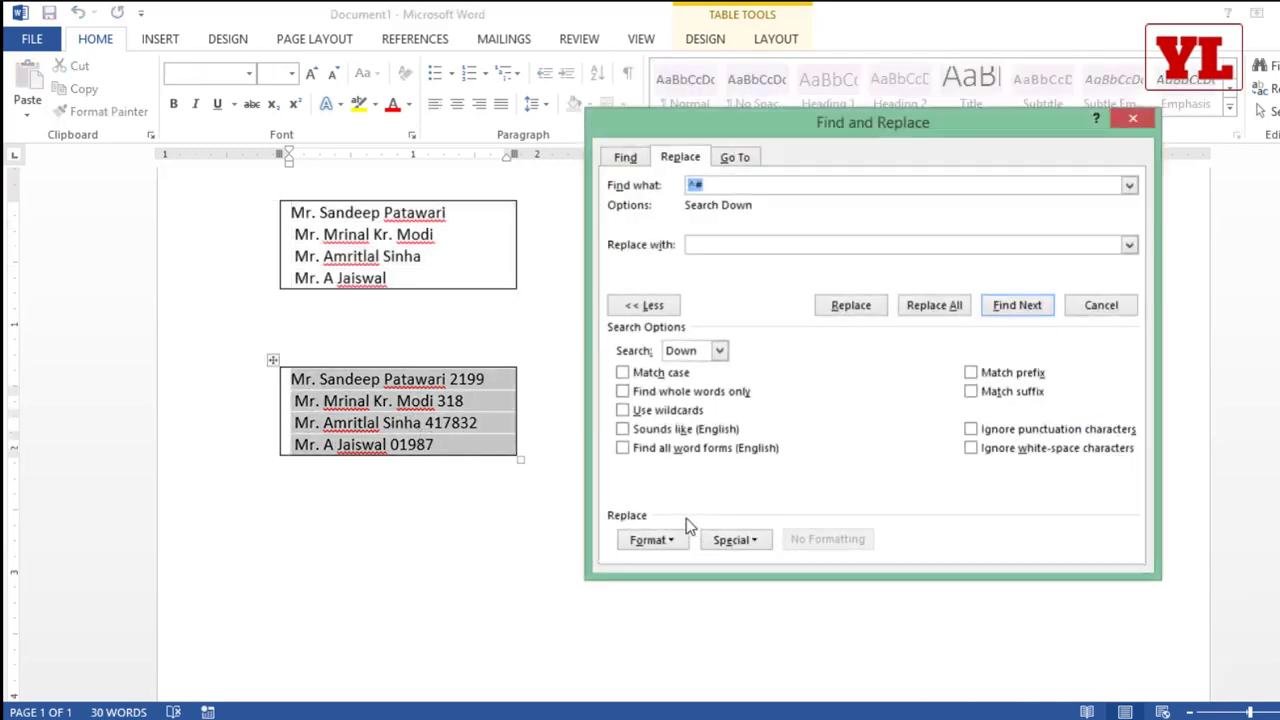
left_click(638, 305)
left_click(654, 311)
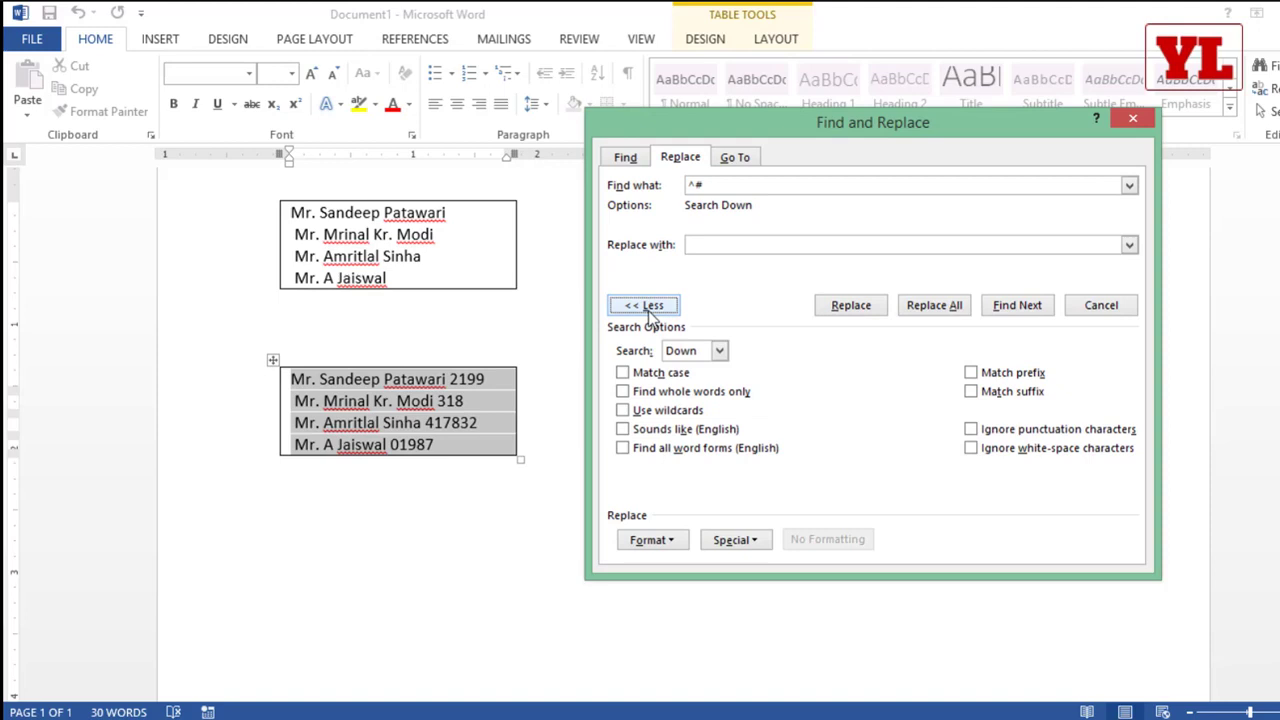
left_click(737, 545)
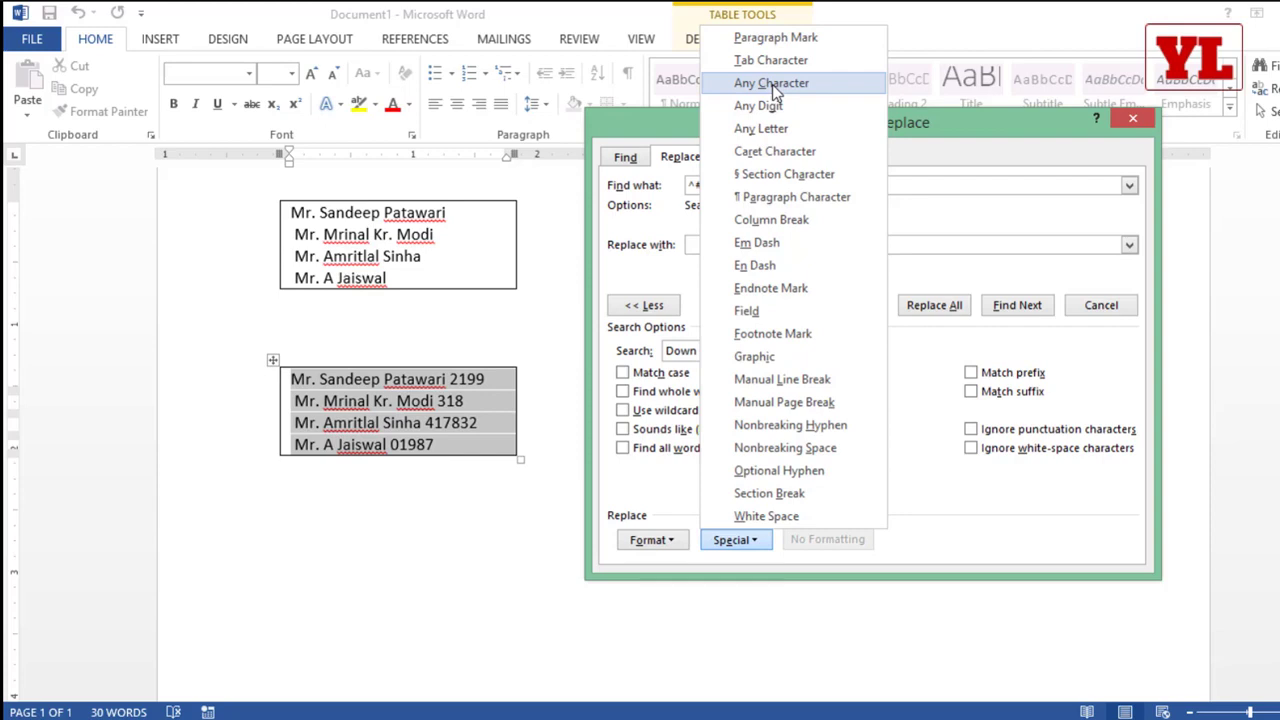
left_click(776, 129)
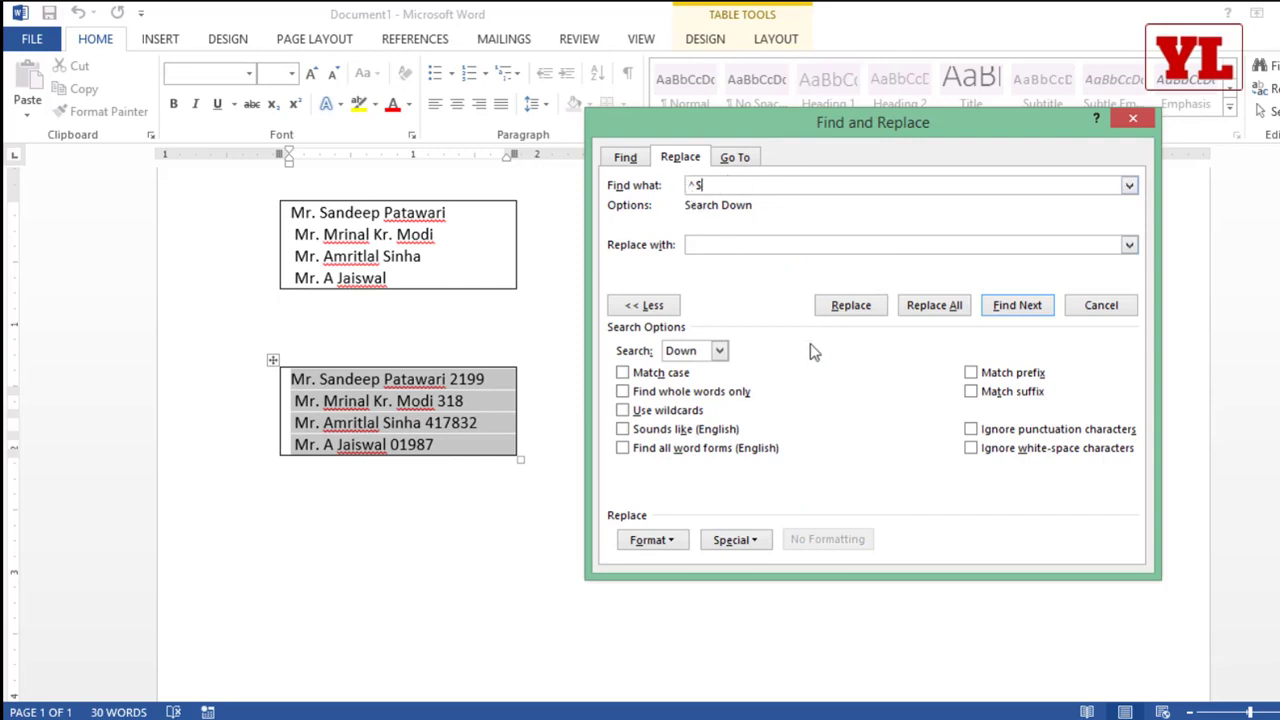
left_click(932, 306)
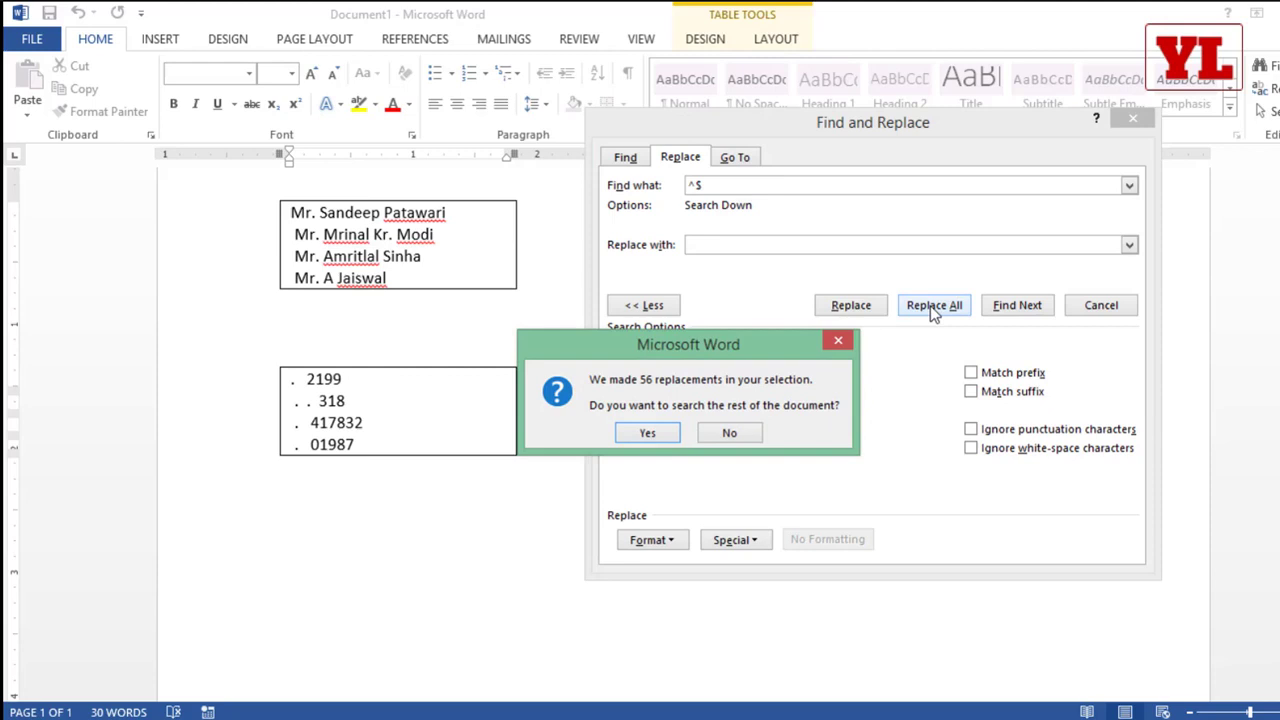
left_click(732, 433)
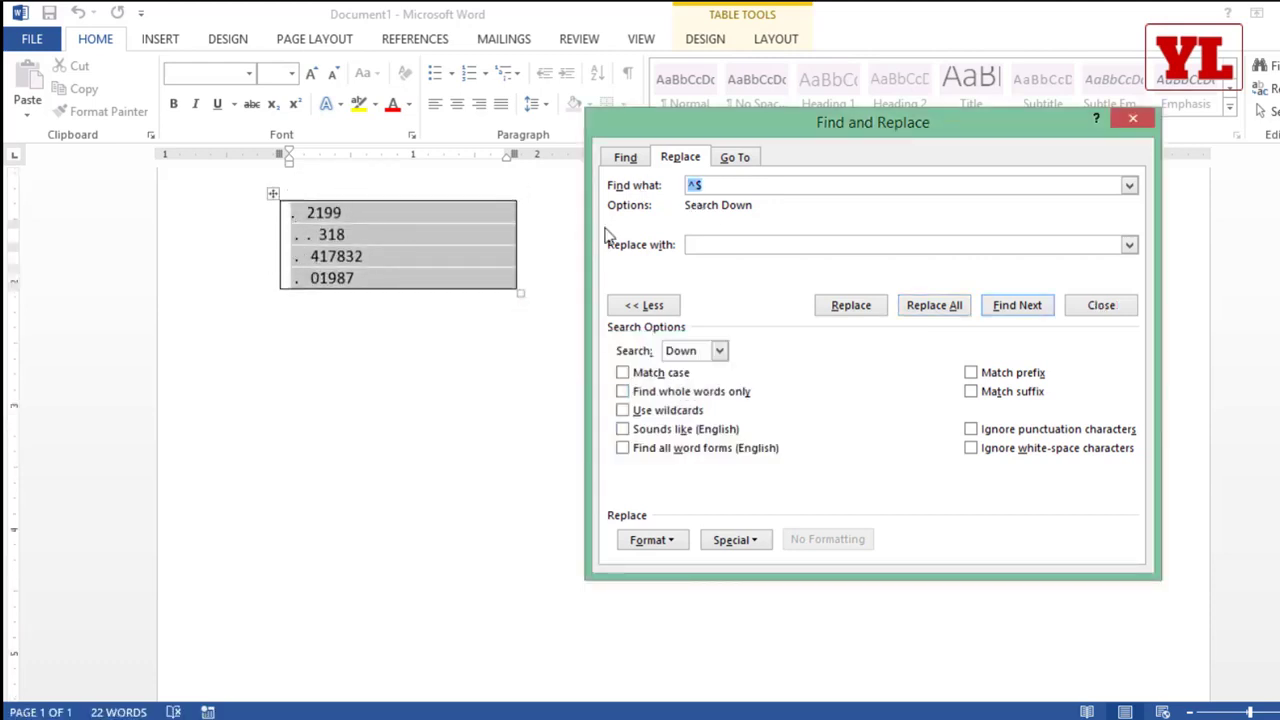
Step: Replace all periods and spaces in the second table with nothing, and close Find and Replace
type(".")
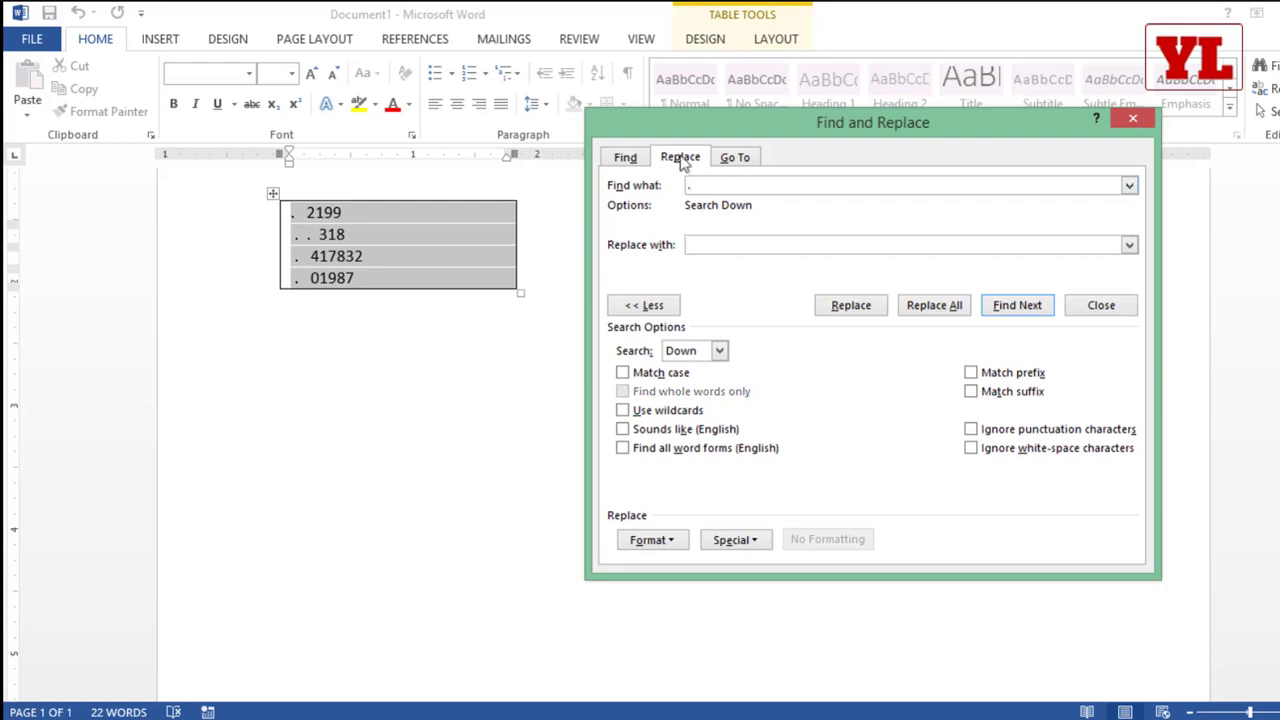
left_click(934, 308)
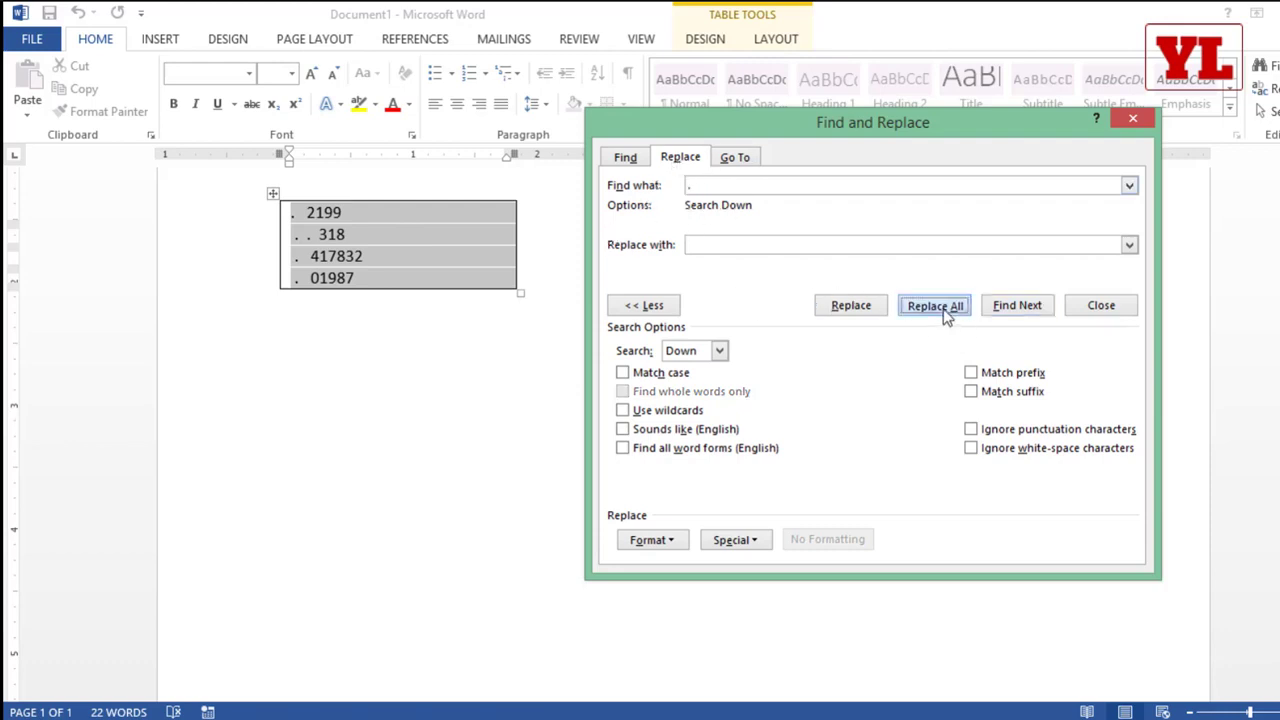
left_click(733, 433)
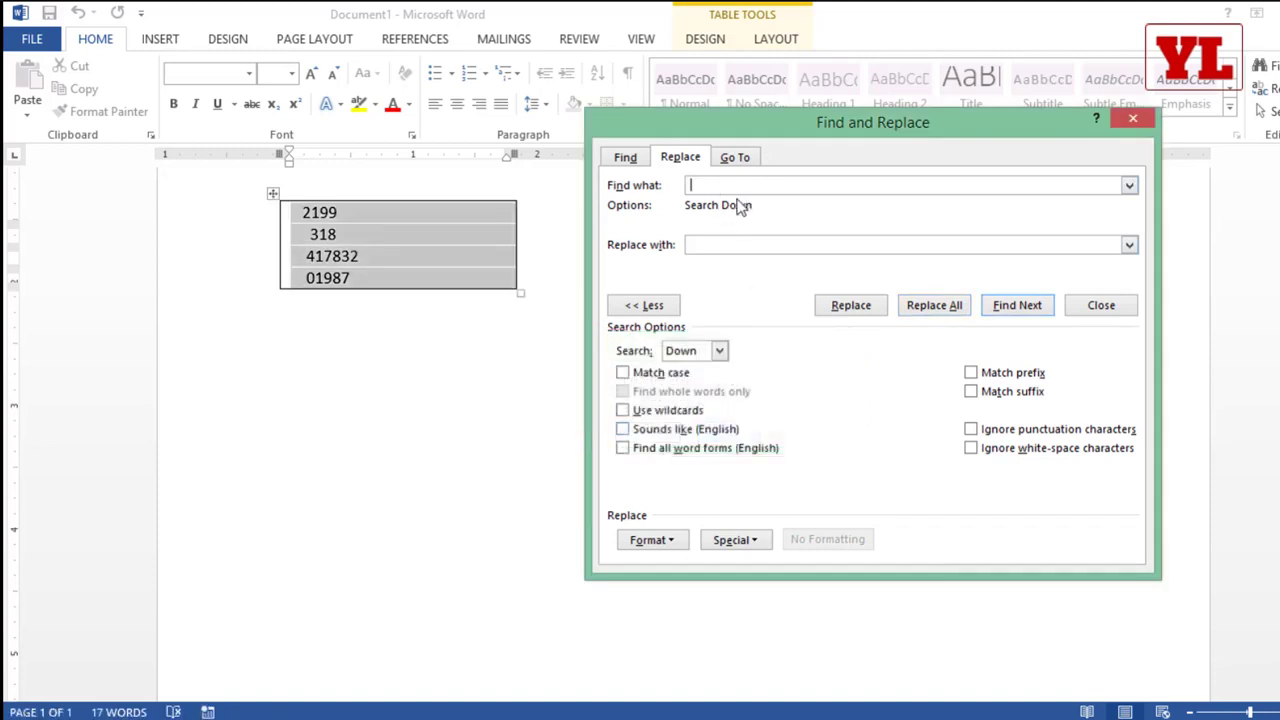
left_click(926, 312)
left_click(733, 433)
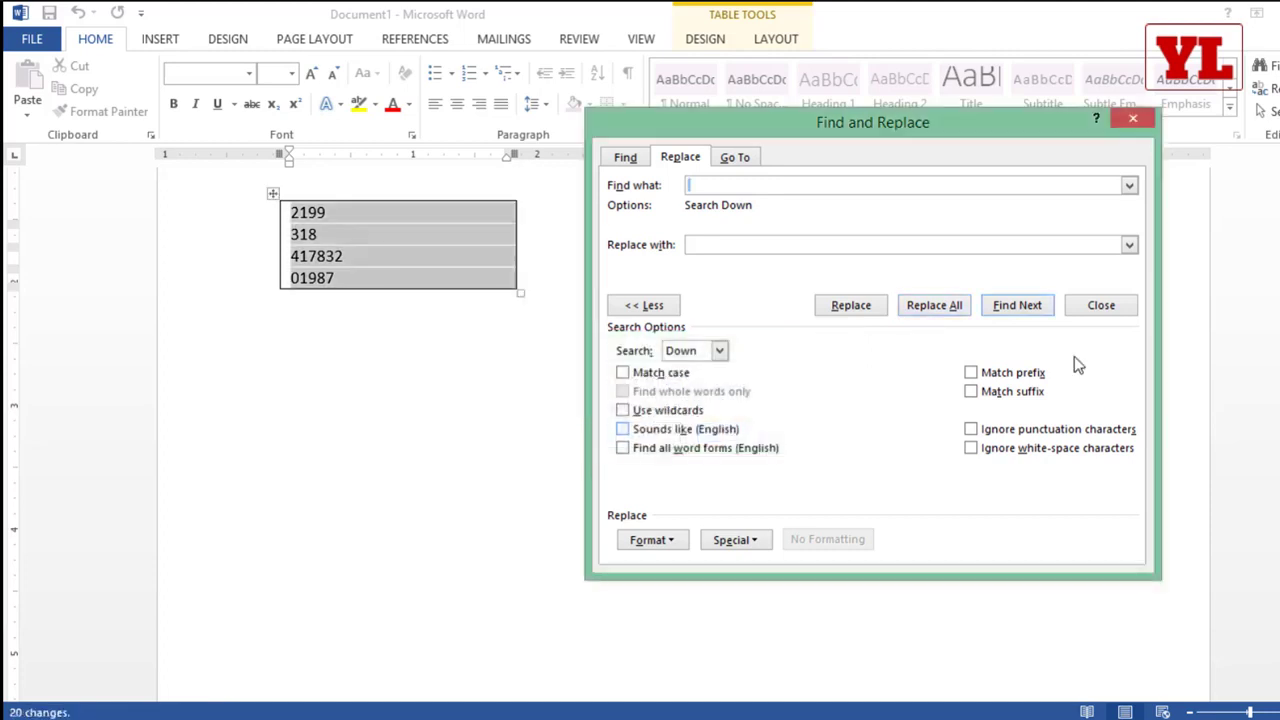
left_click(1133, 119)
Step: Copy the cleaned names table from Word into Excel at B36, and autofit column B
scroll(626, 314, "up", 1)
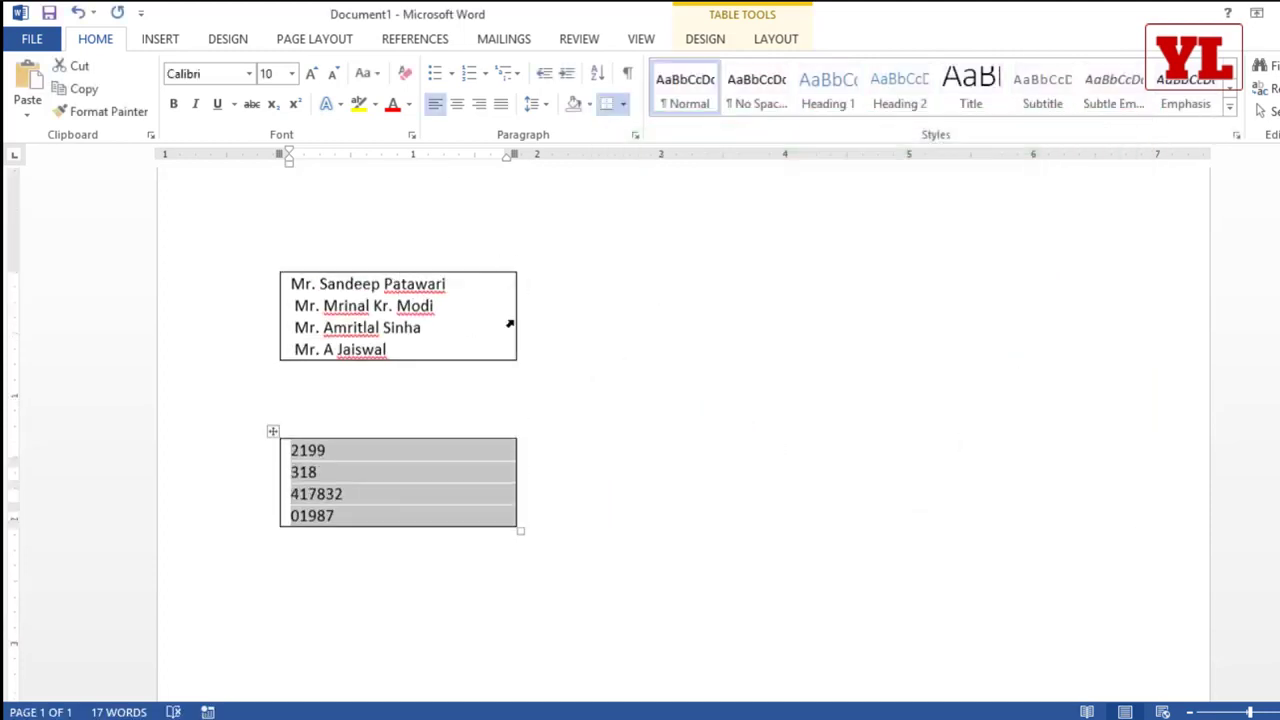
left_click_drag(417, 351, 315, 283)
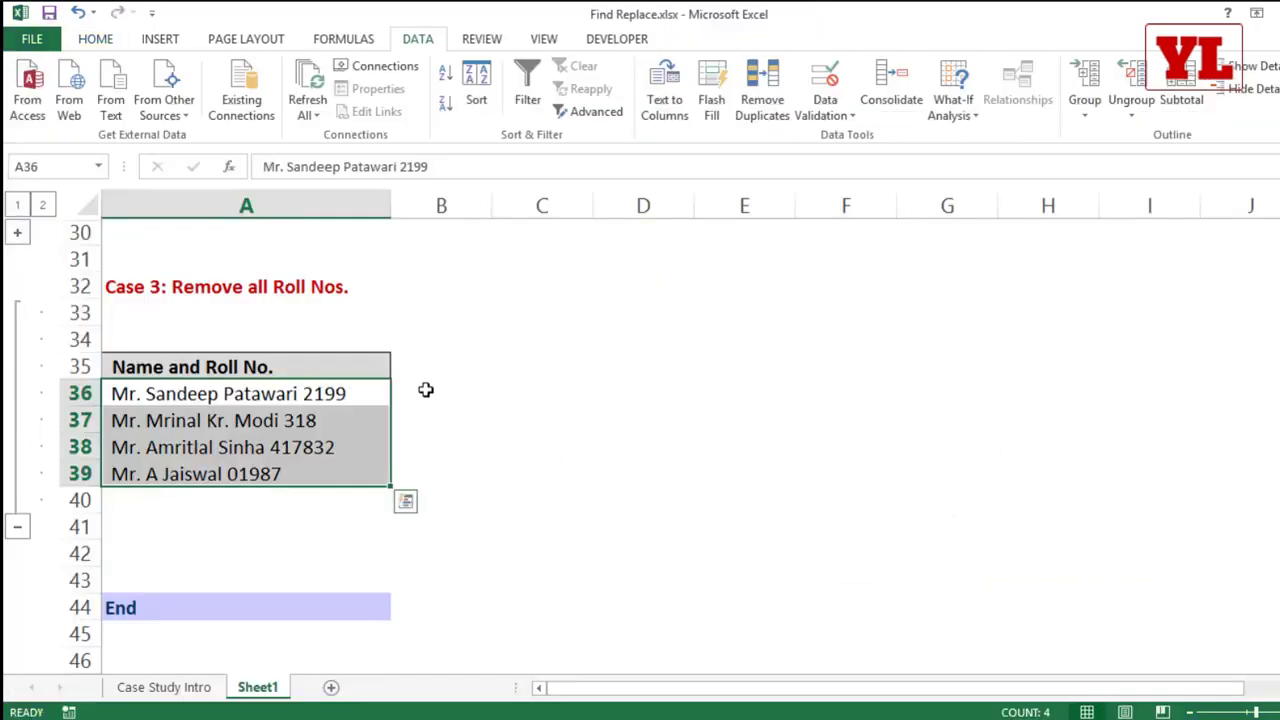
left_click(425, 392)
key("ctrl+e")
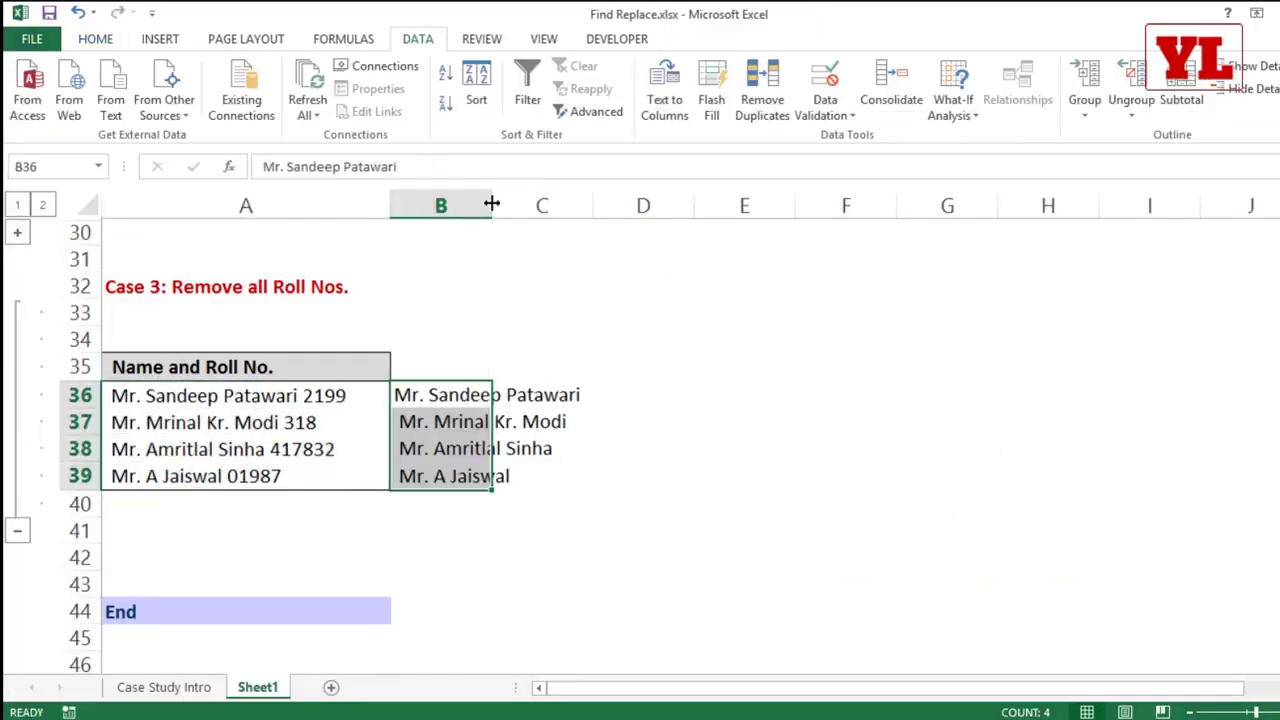
double_click(491, 204)
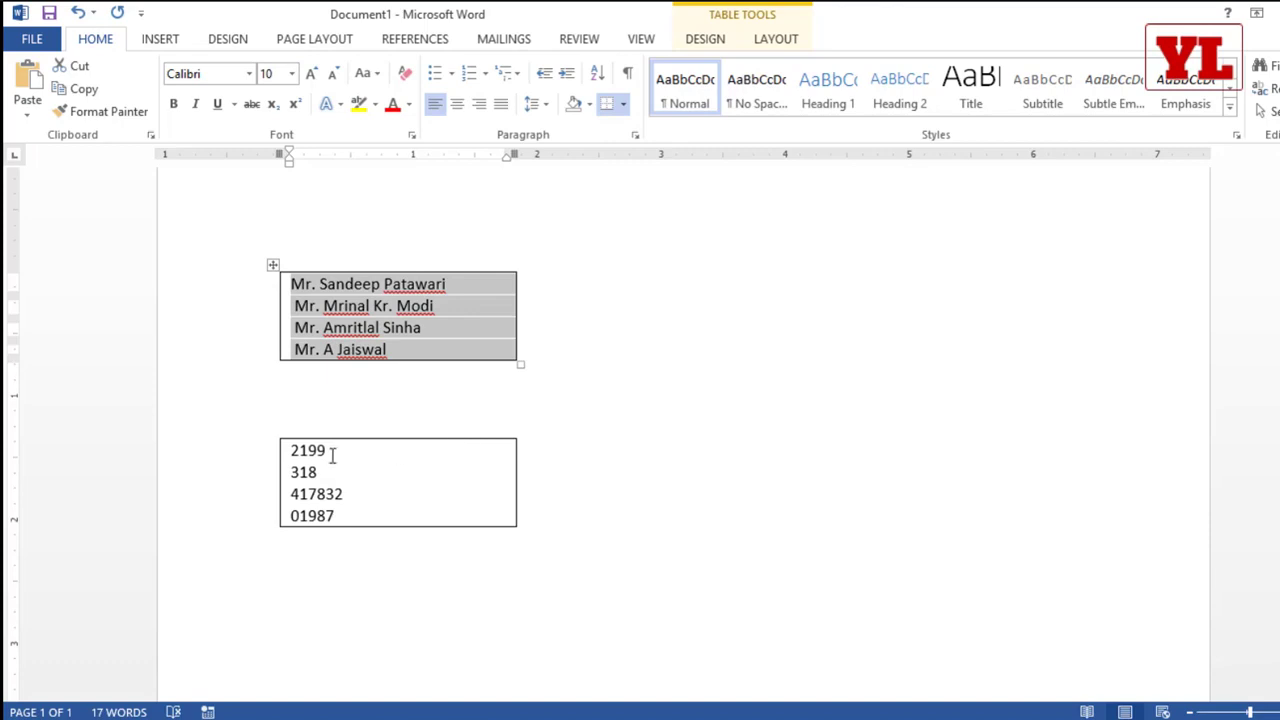
Step: Copy the roll numbers table from Word into Excel at C36, and undo the paste
left_click_drag(300, 449, 292, 521)
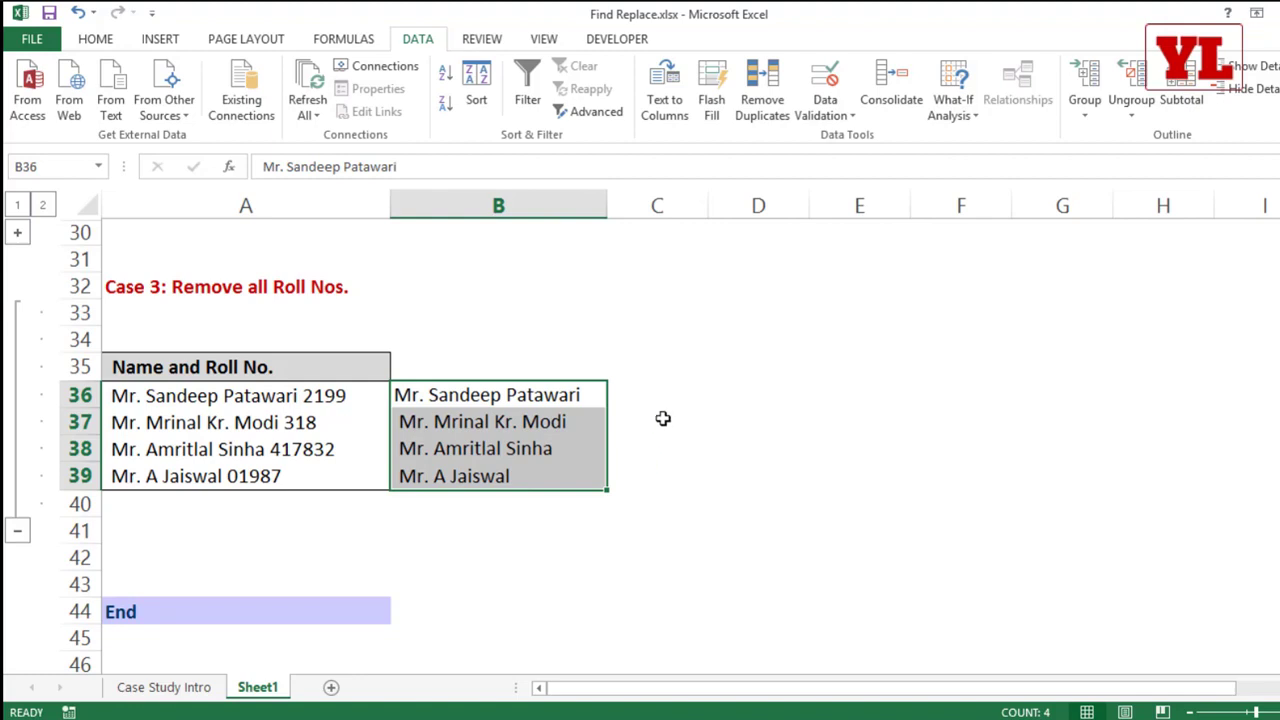
left_click(650, 390)
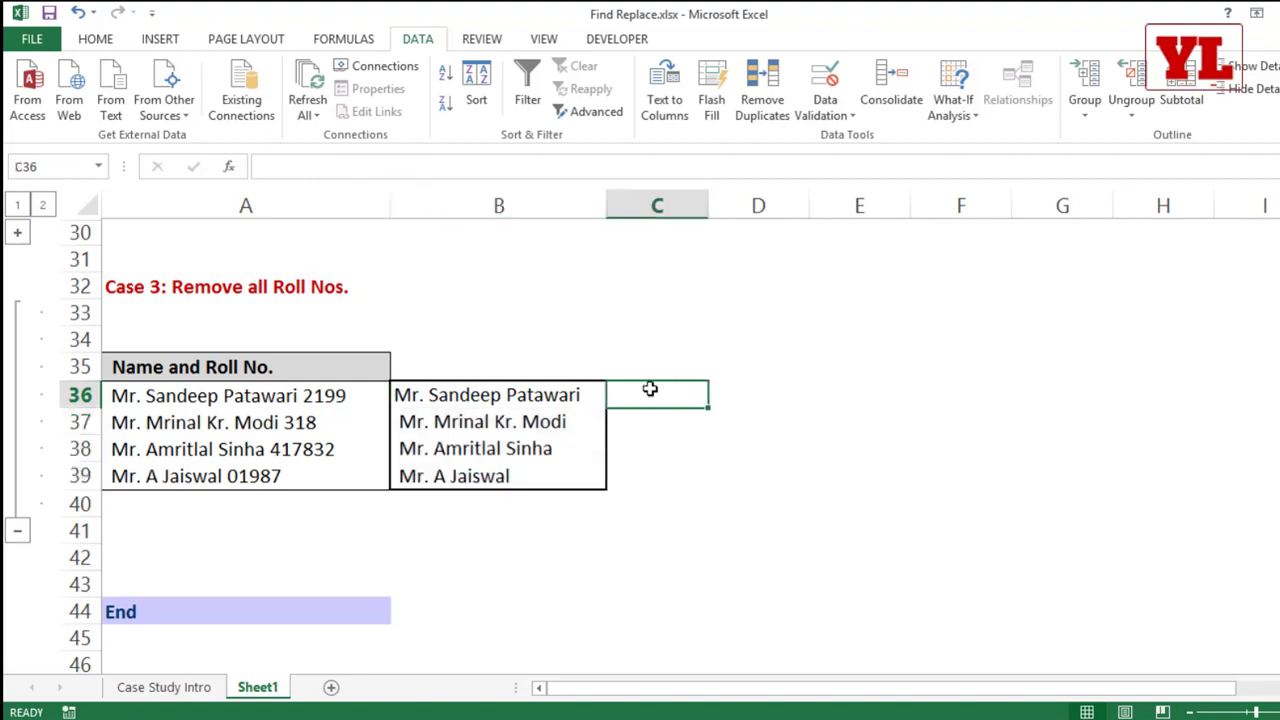
key("ctrl+v")
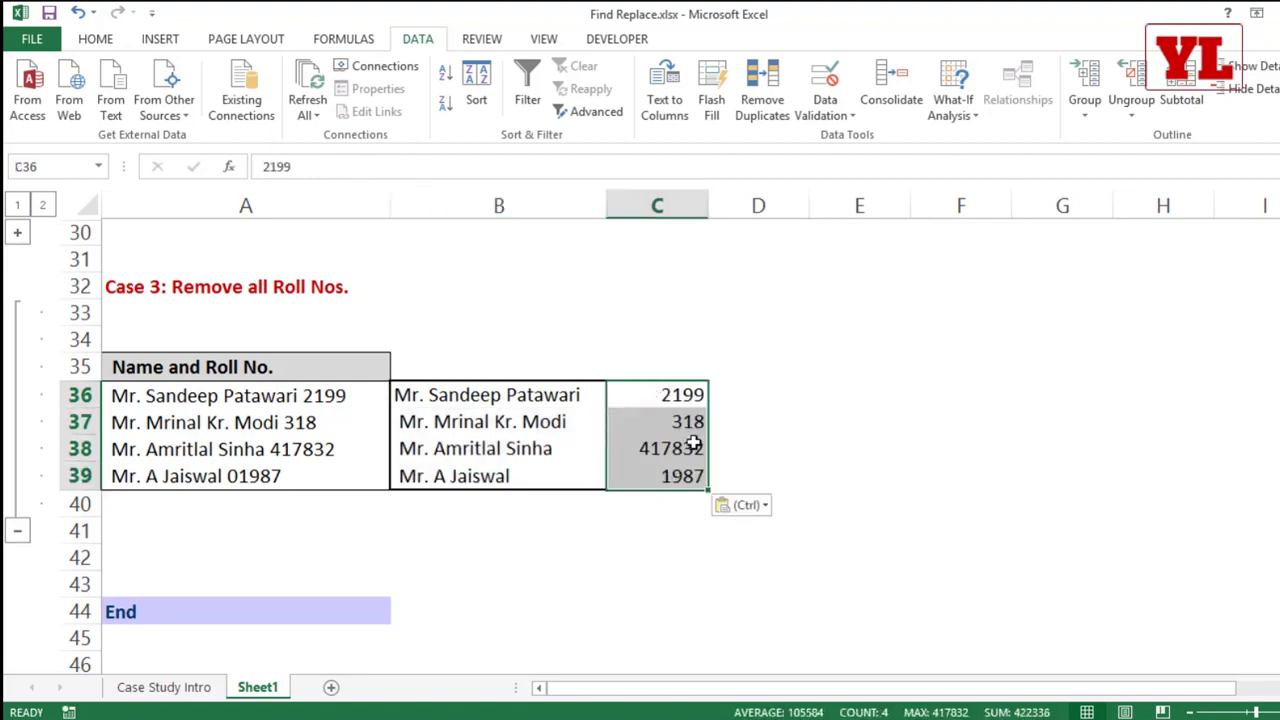
key("ctrl+z")
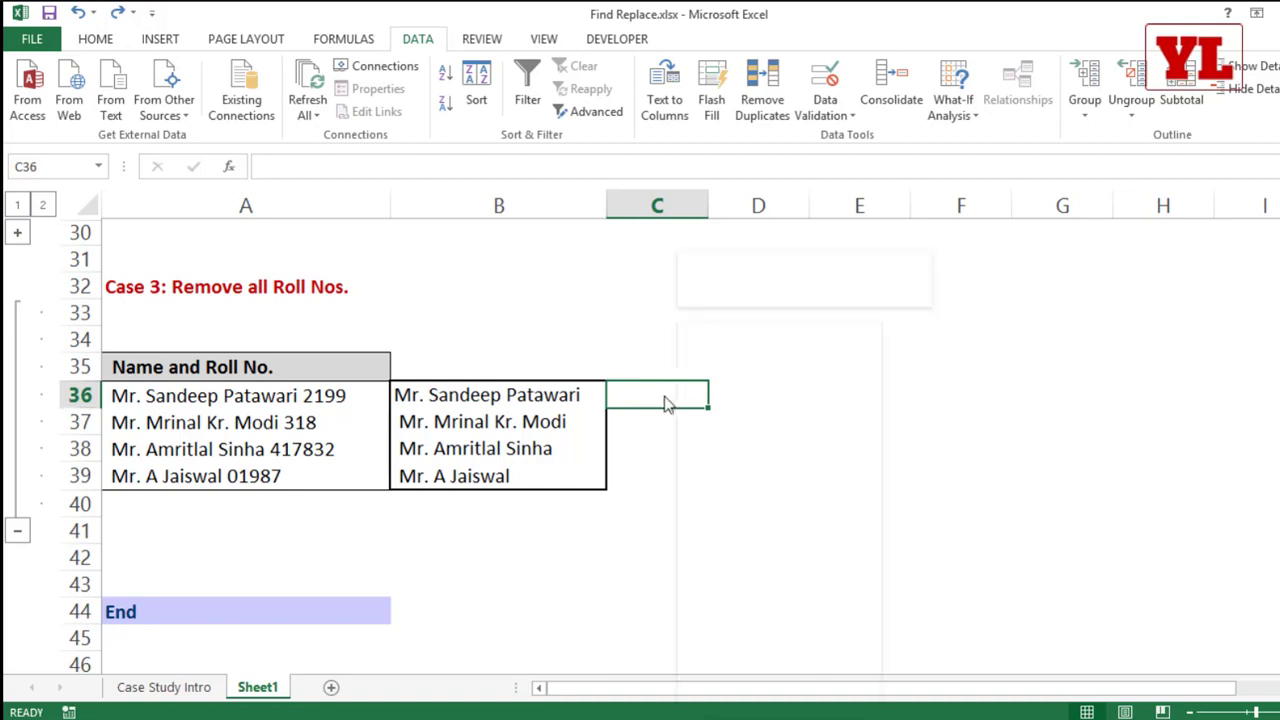
Step: Format the cells C36:C39 as Text
left_click_drag(637, 397, 644, 472)
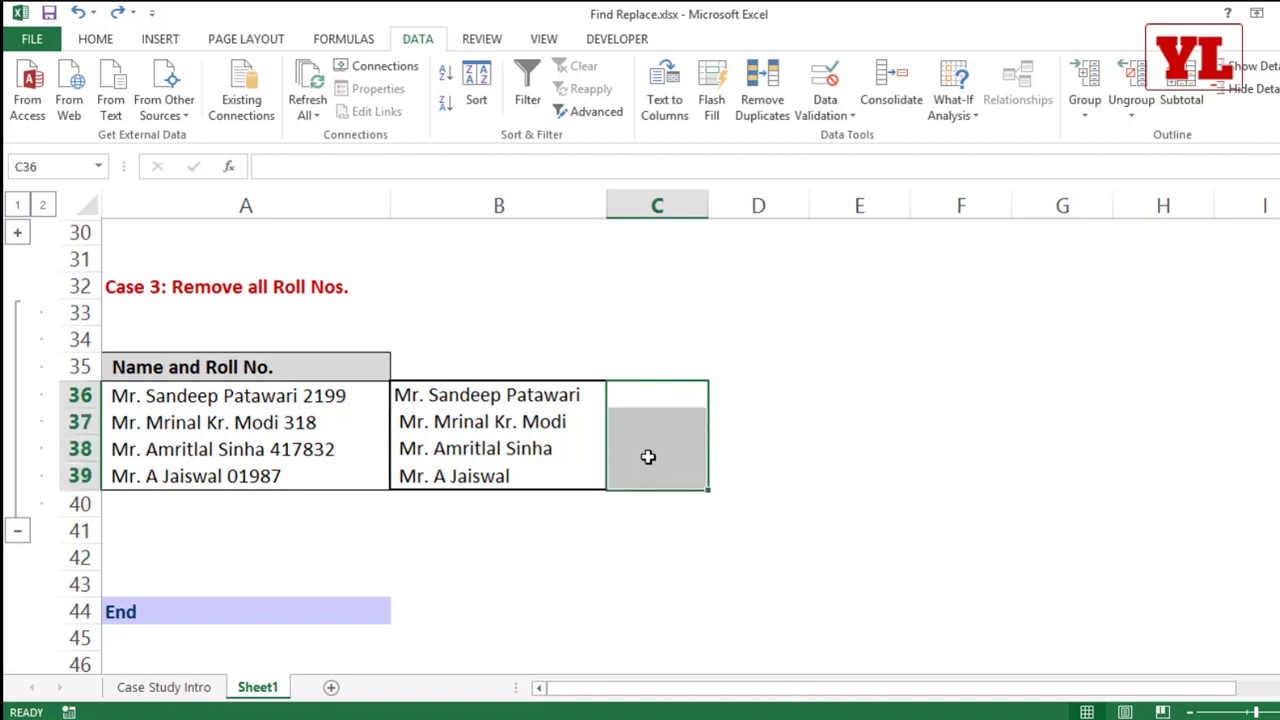
right_click(650, 418)
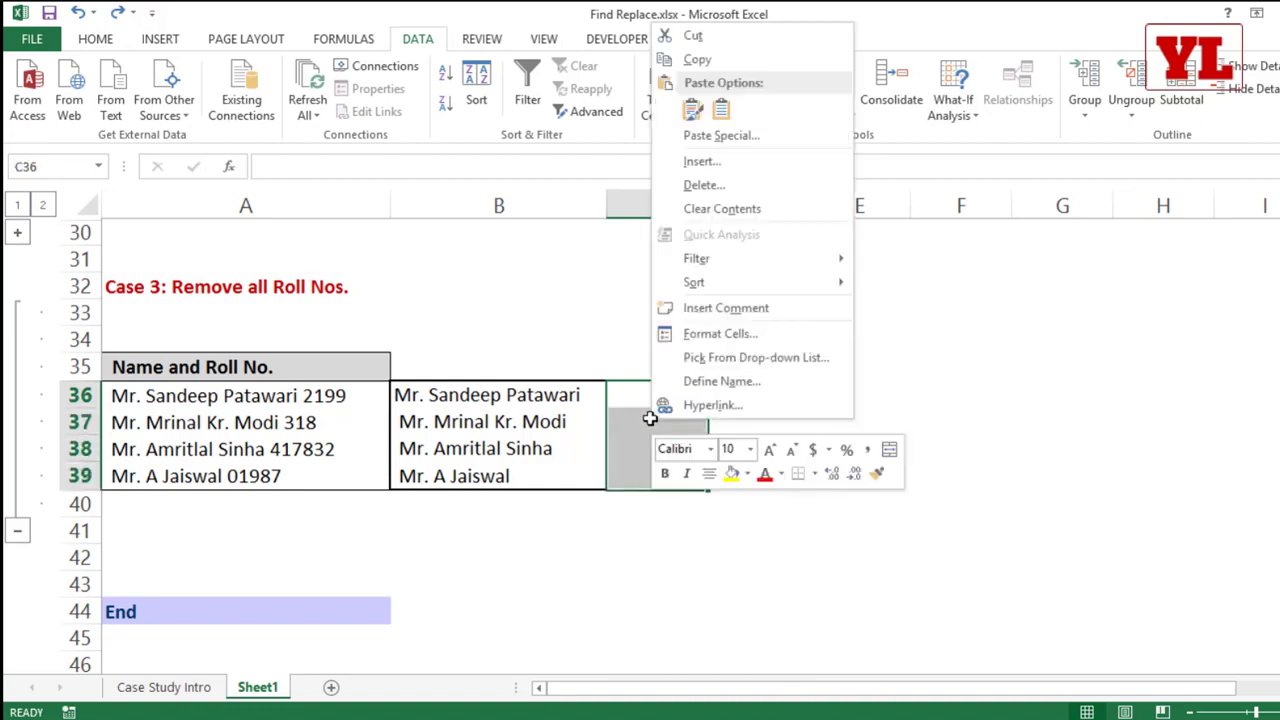
left_click(710, 331)
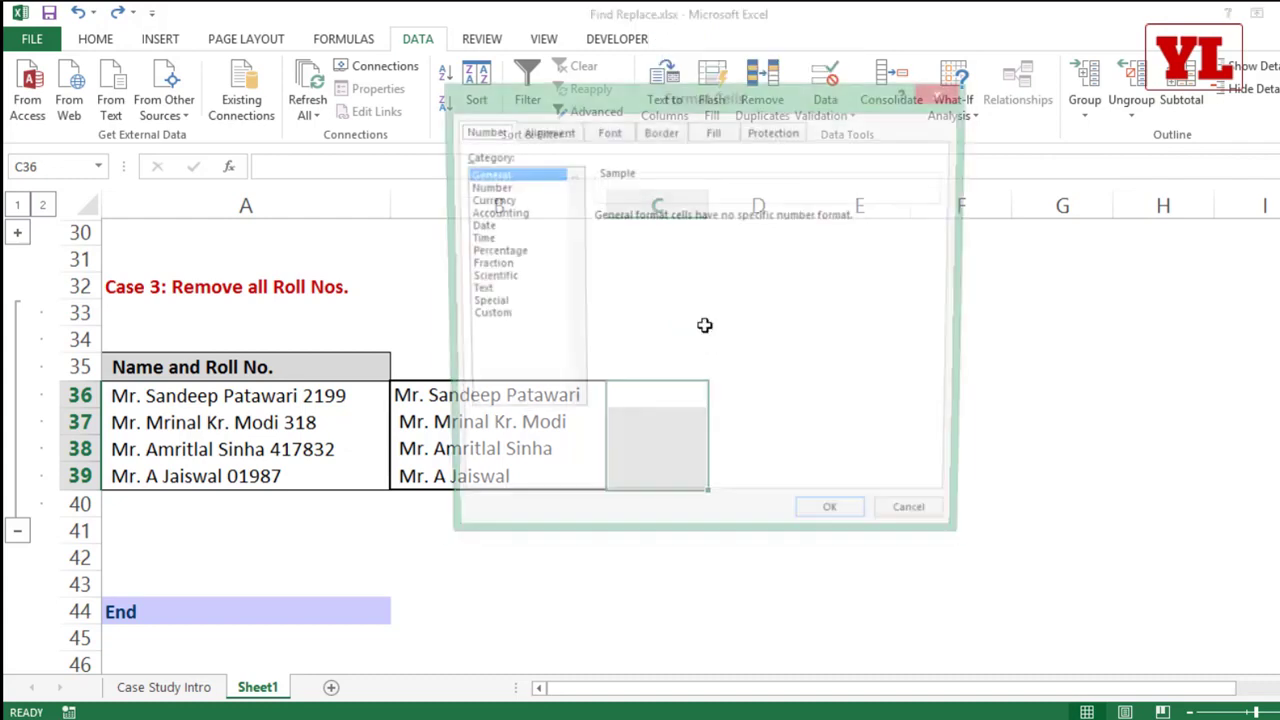
left_click(478, 290)
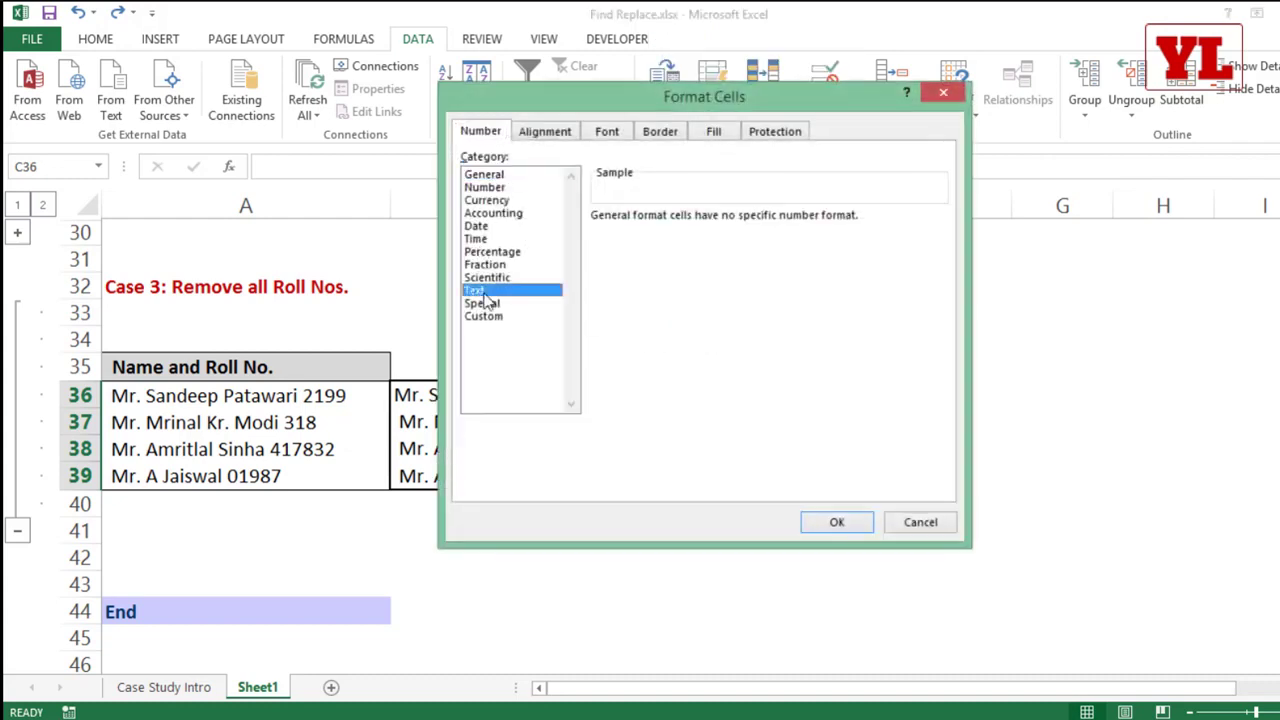
left_click(826, 524)
Step: Copy the roll numbers from the second Word table and paste them into Excel at C36 as unformatted Text
key("alt+Tab")
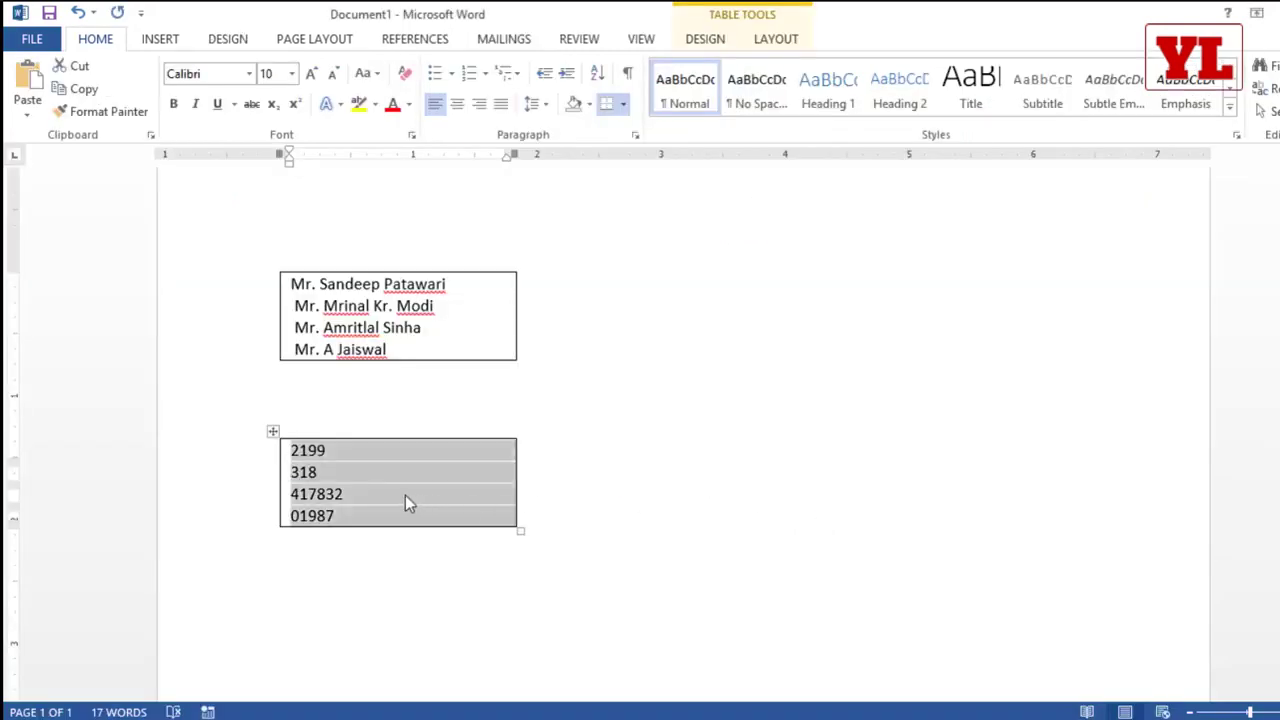
left_click(360, 515)
left_click_drag(360, 515, 286, 446)
key("ctrl+c")
key("alt+Tab")
left_click(658, 398)
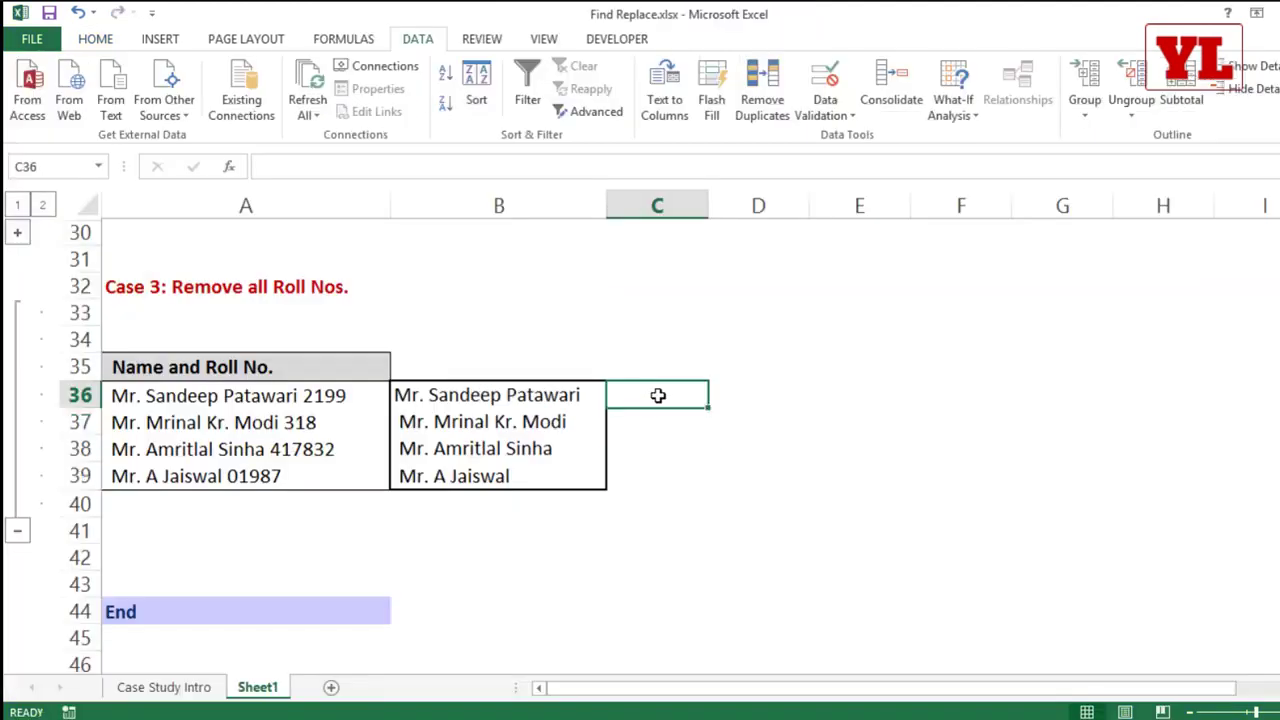
right_click(660, 395)
left_click(711, 445)
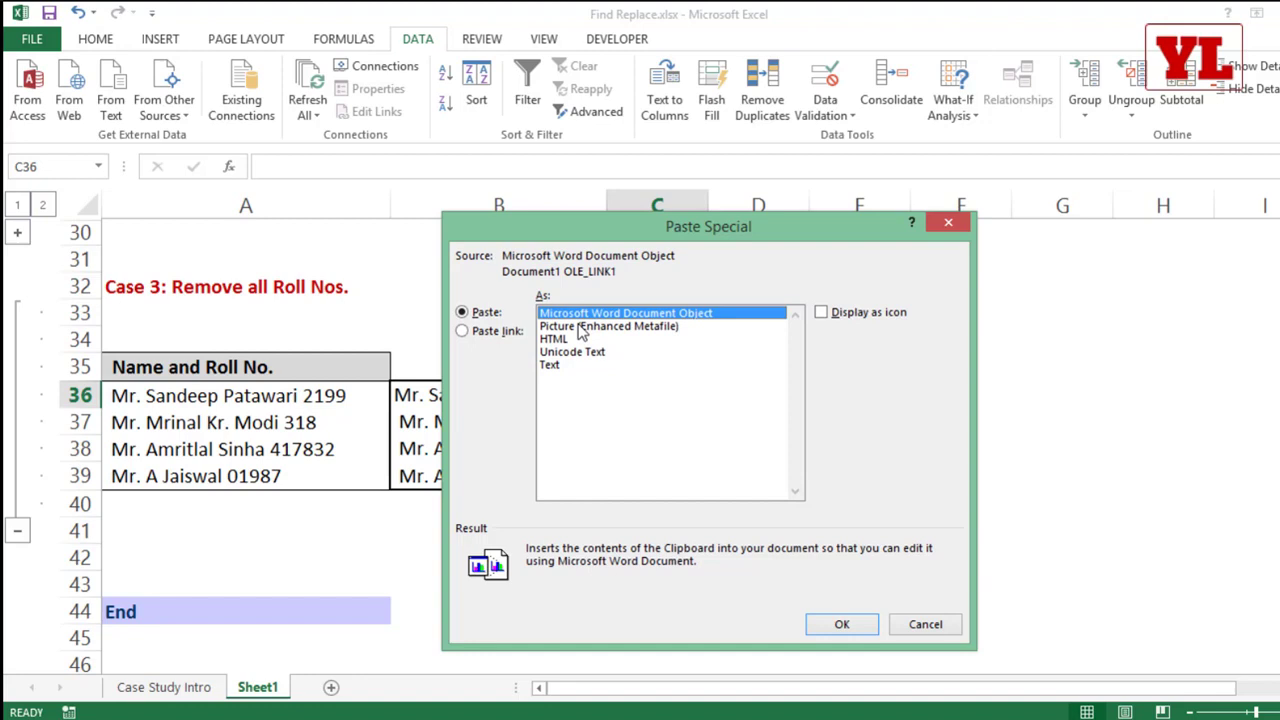
left_click(561, 366)
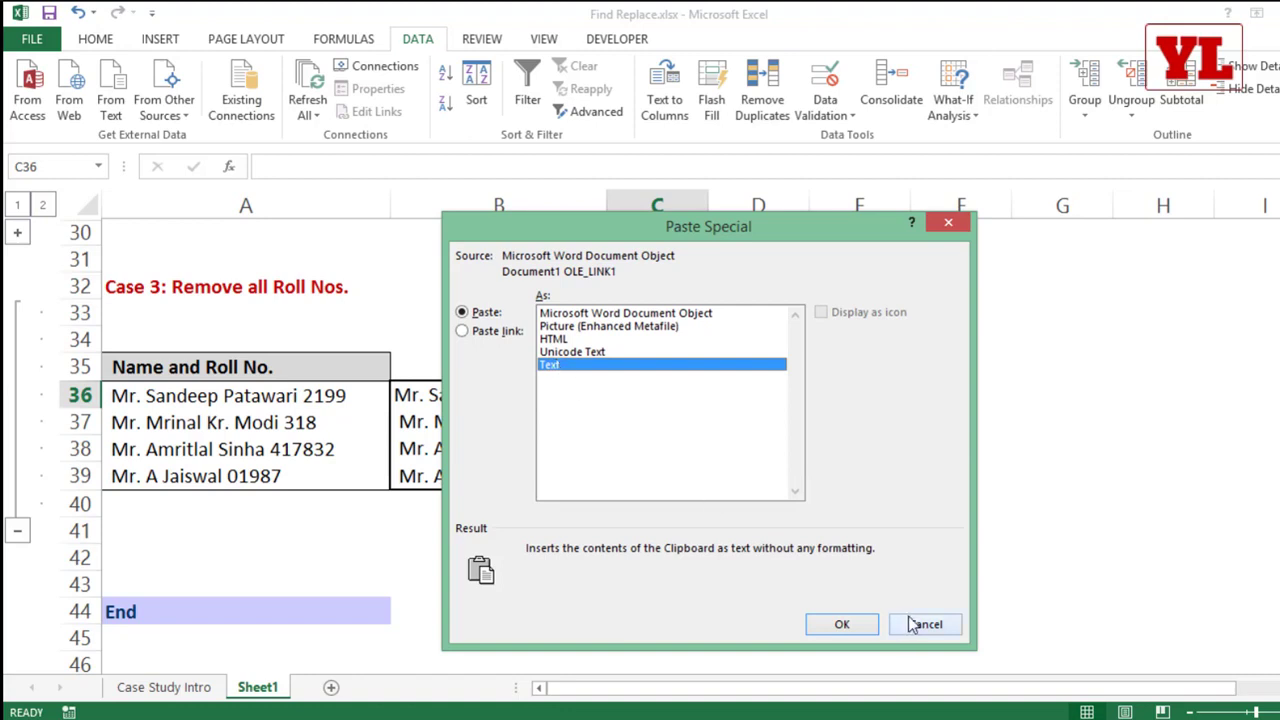
left_click(862, 624)
left_click(714, 527)
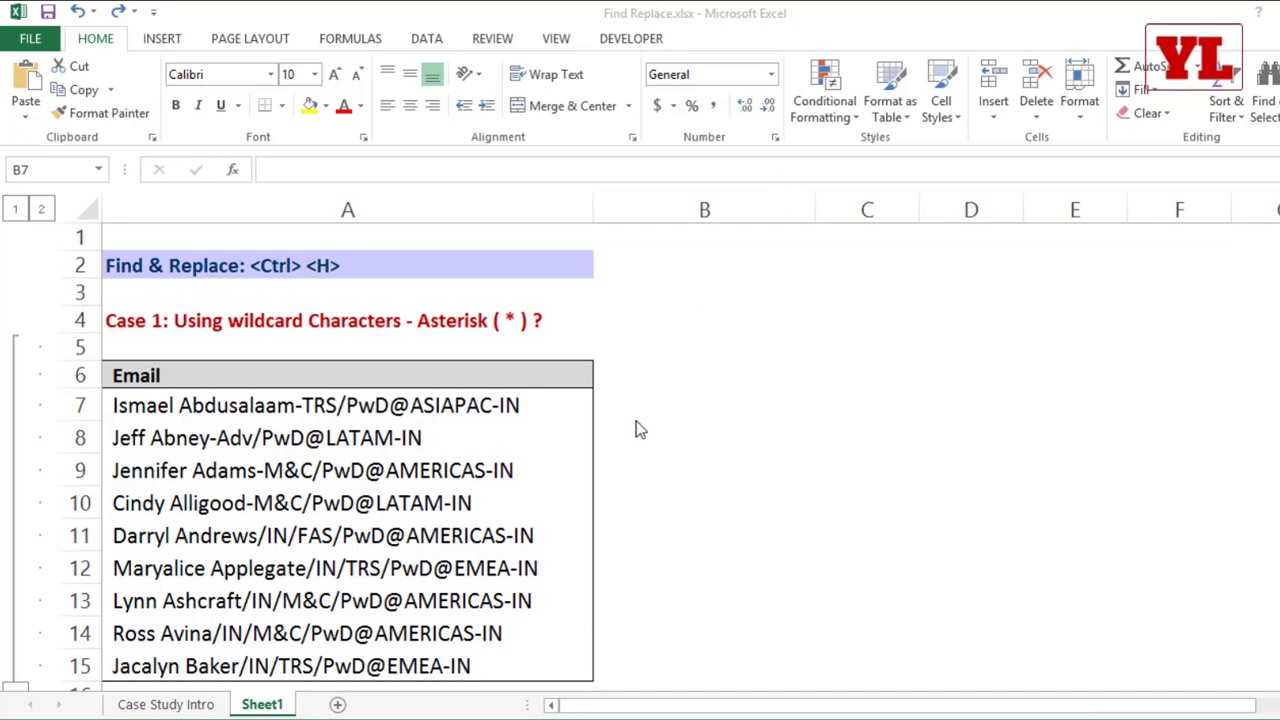
Step: Fill cells A8, A13 and C6 with yellow
left_click(345, 440)
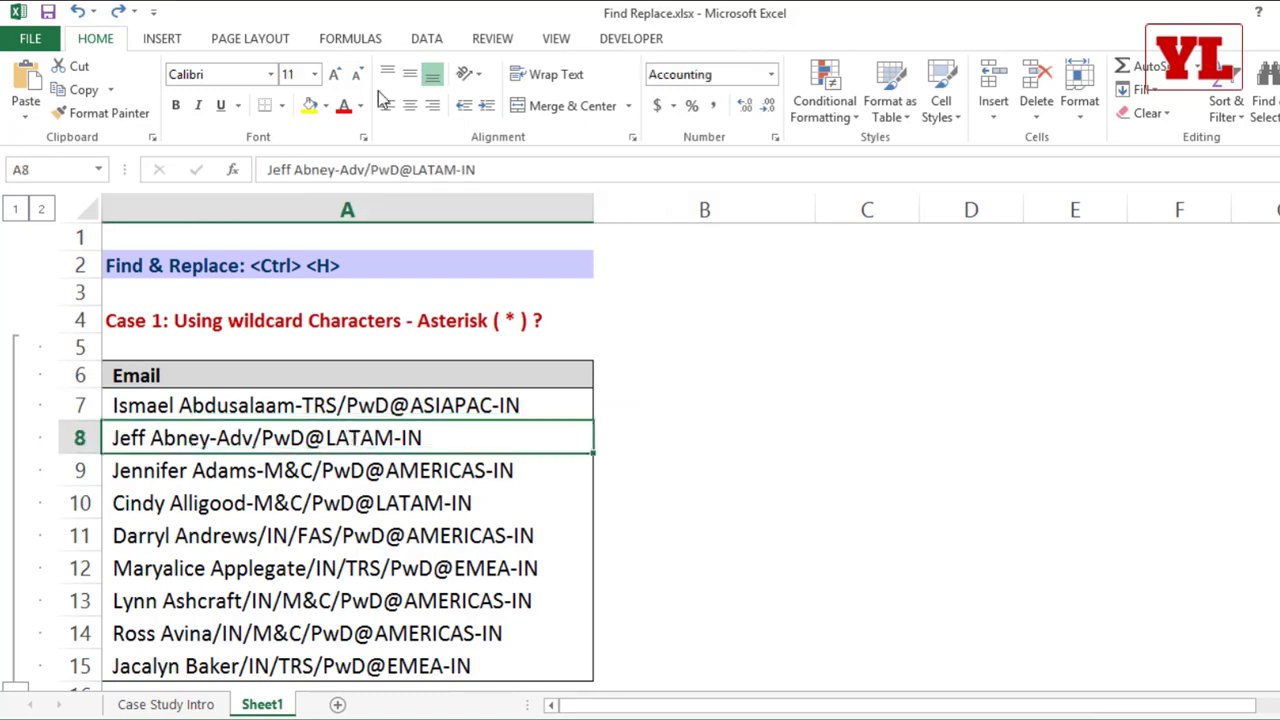
left_click(309, 106)
left_click(340, 600)
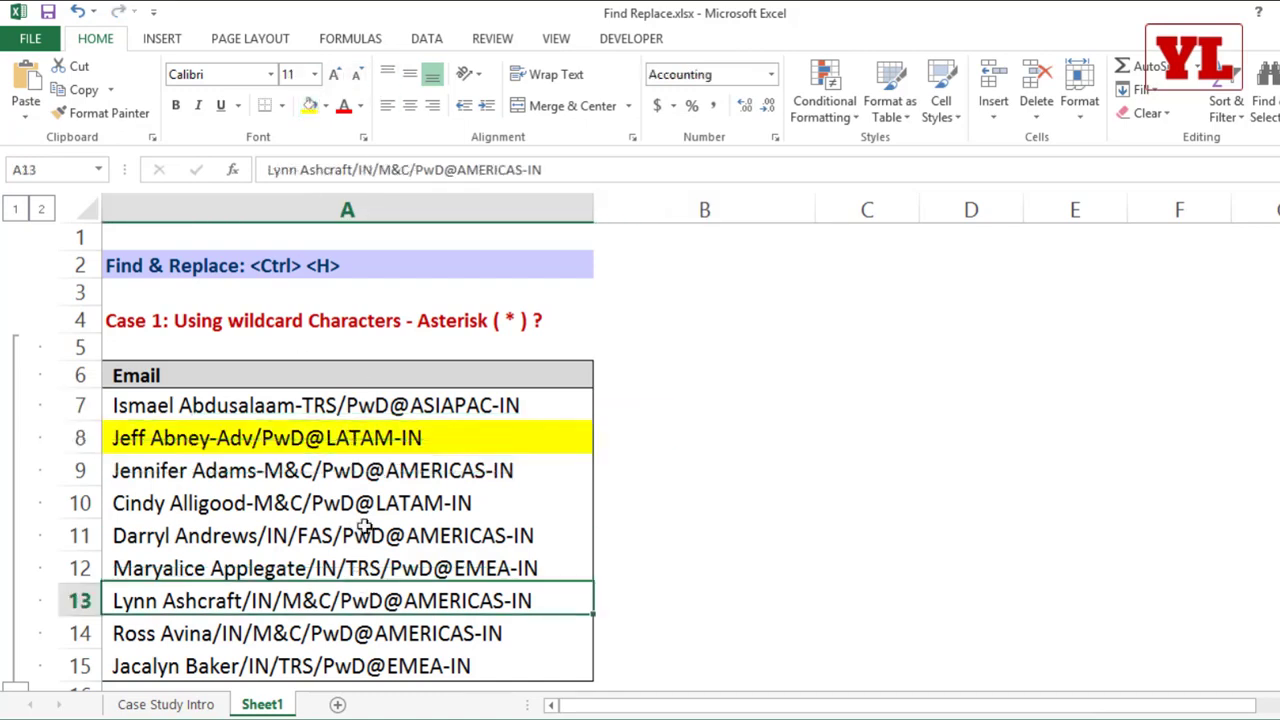
left_click(312, 108)
left_click(818, 380)
left_click(309, 106)
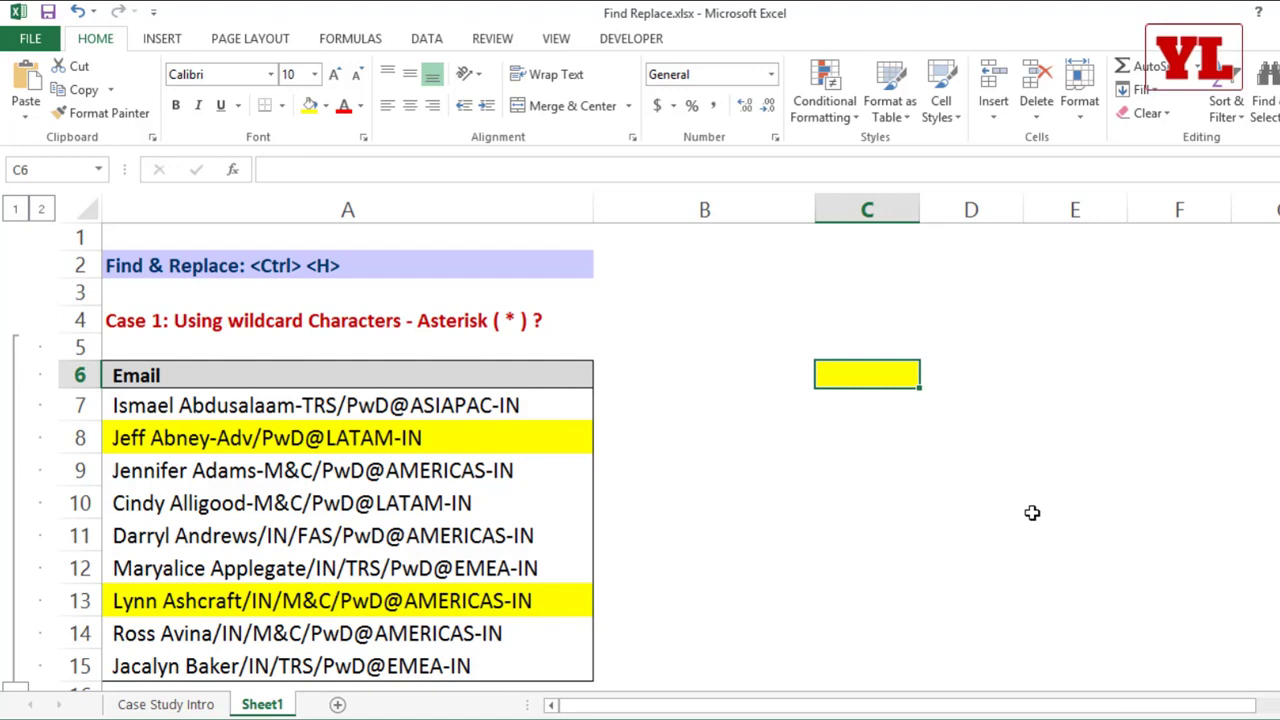
Step: Open Find and Replace for the range A4:D15 and expand its options
scroll(1000, 504, "down", 3)
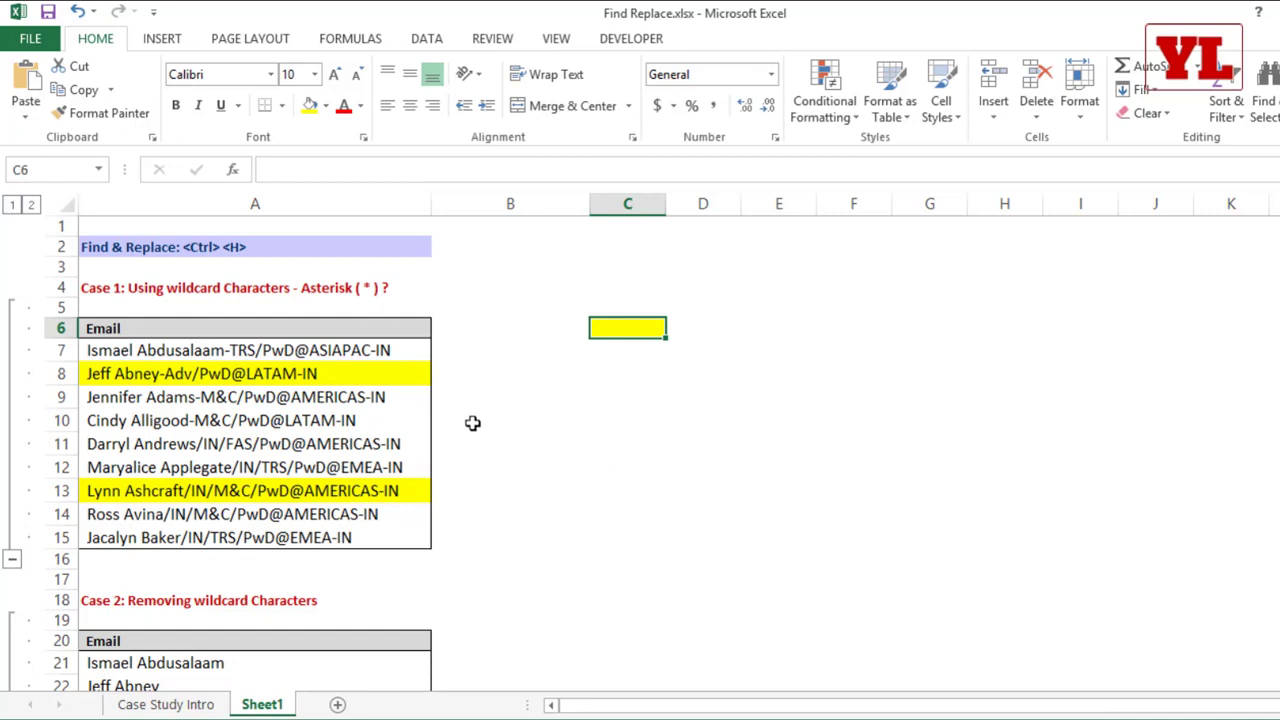
left_click_drag(337, 289, 686, 534)
key("ctrl+h")
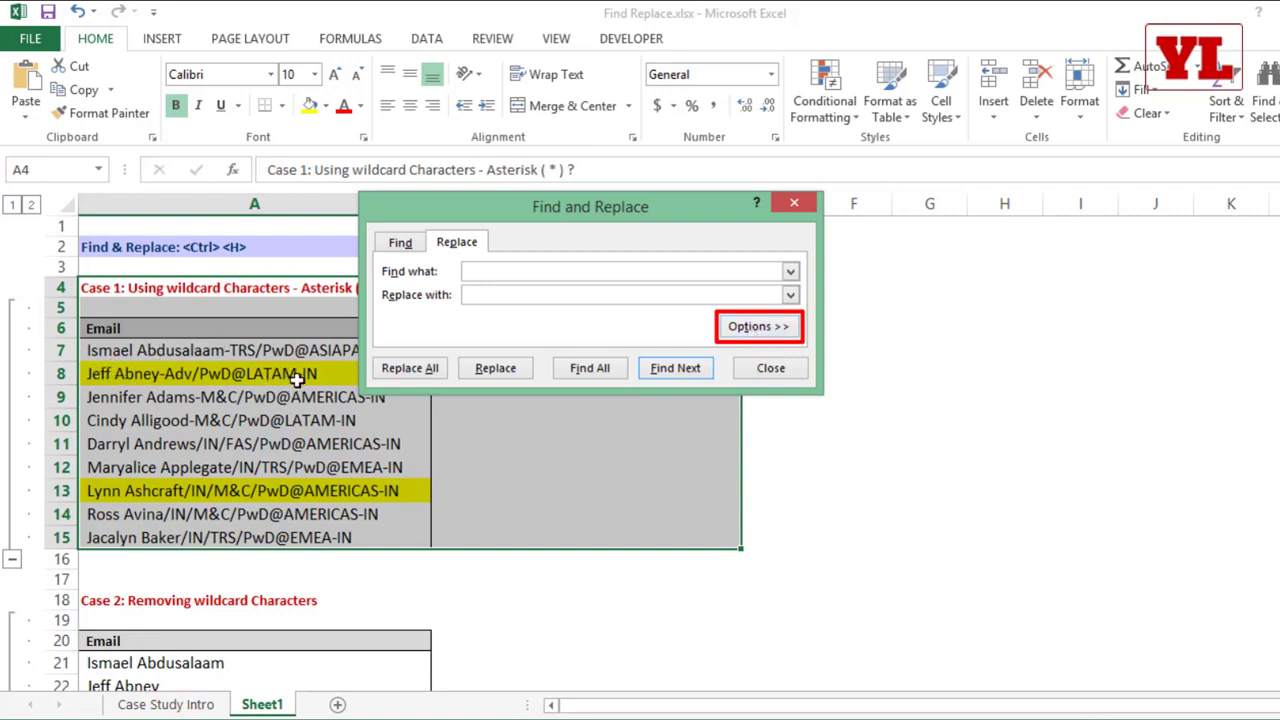
left_click(772, 328)
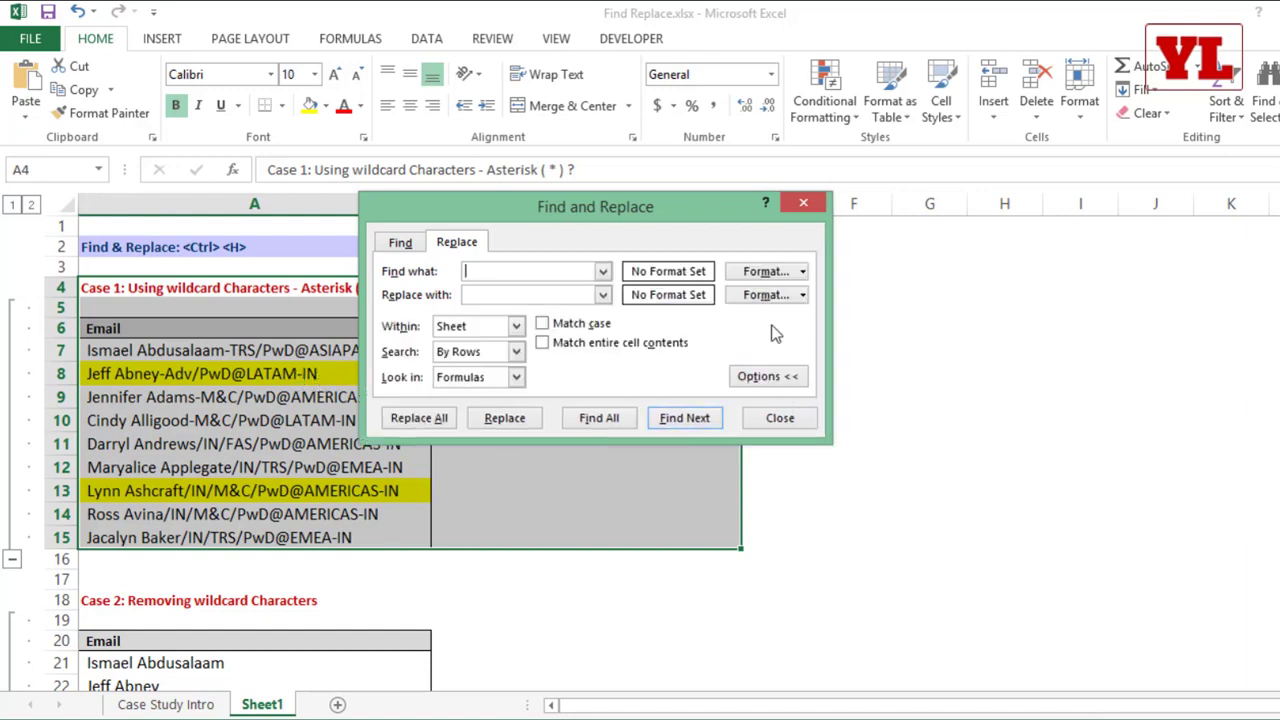
left_click(803, 273)
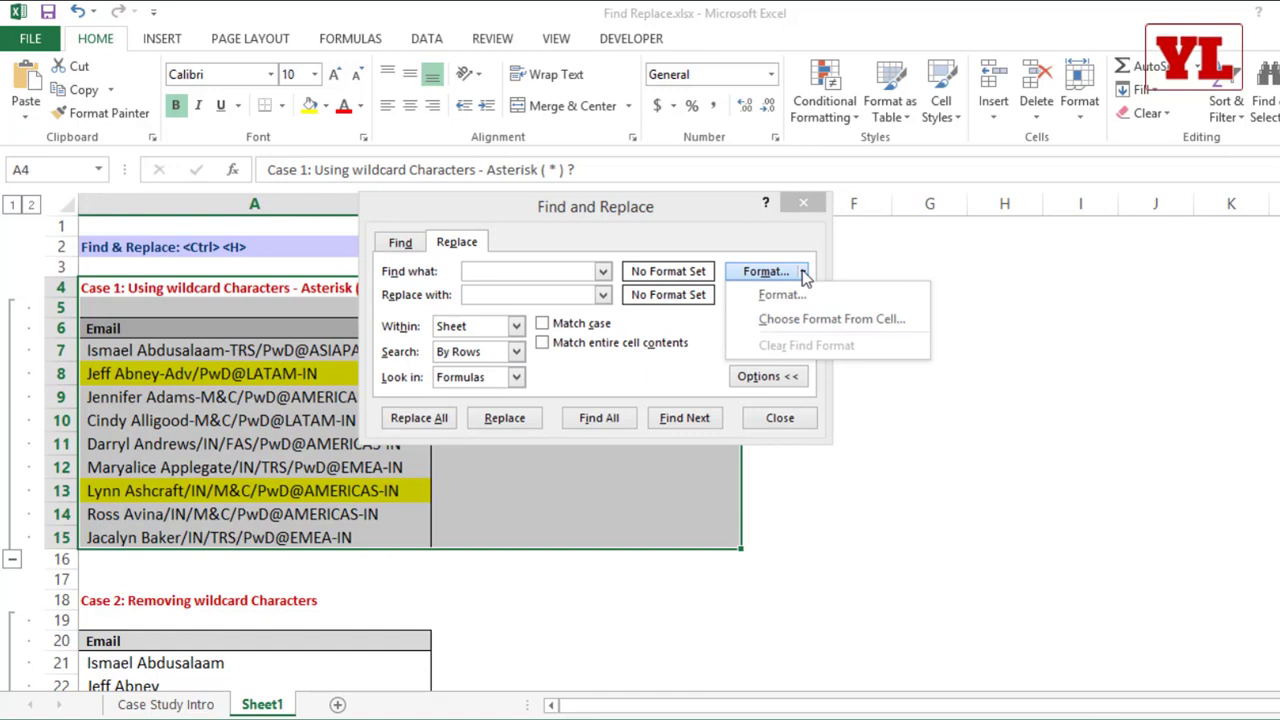
left_click(820, 319)
left_click_drag(508, 220, 623, 218)
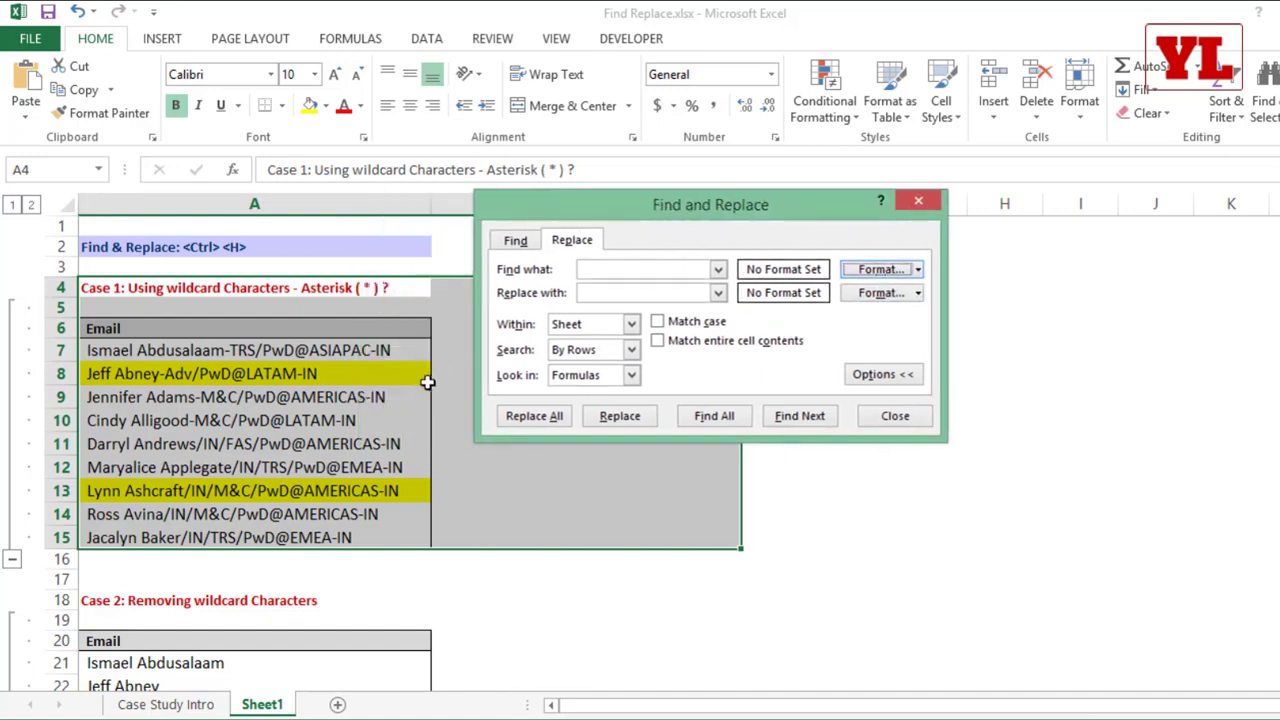
left_click(258, 386)
Step: Set the format to find to a yellow fill
left_click(918, 269)
left_click(903, 289)
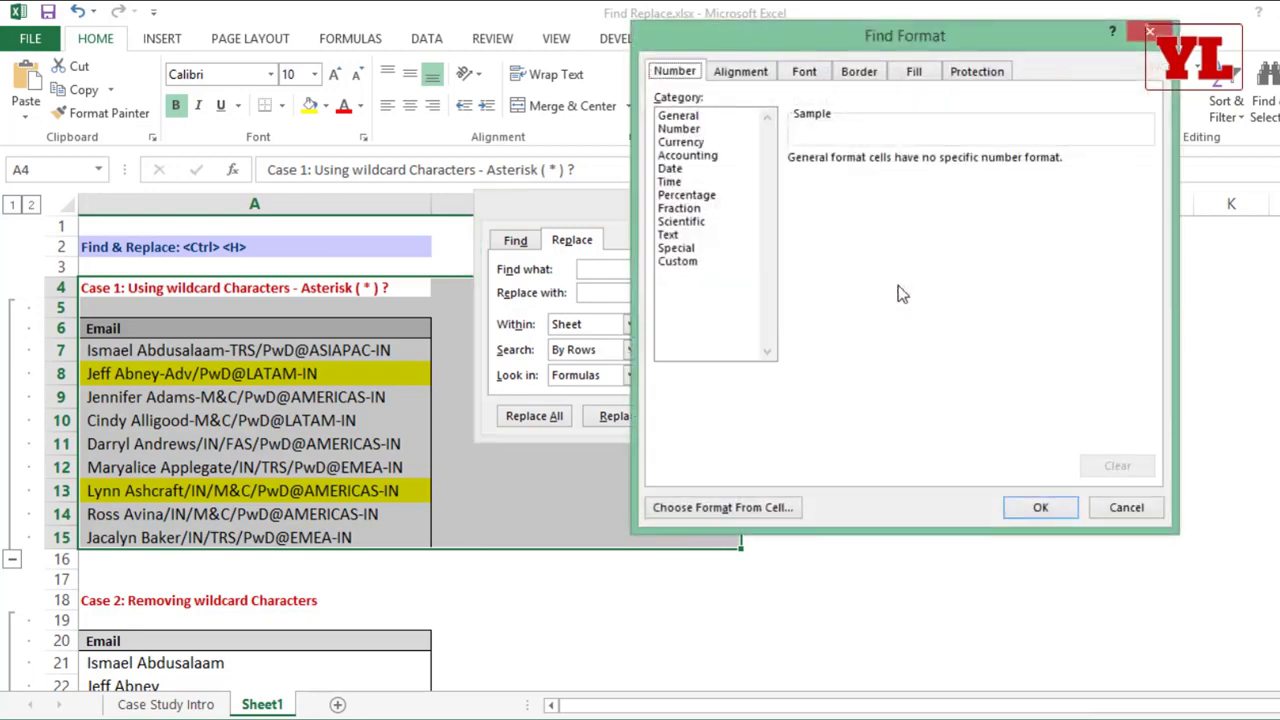
left_click(914, 71)
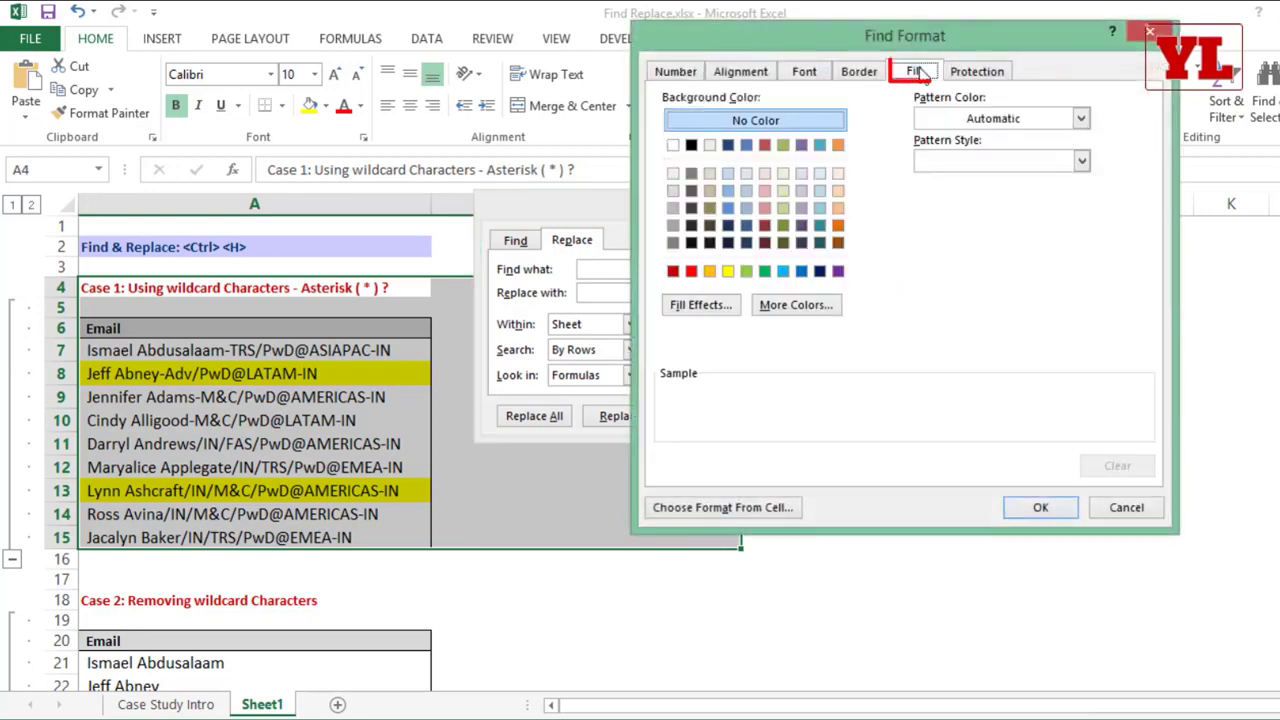
left_click(728, 271)
left_click(1043, 507)
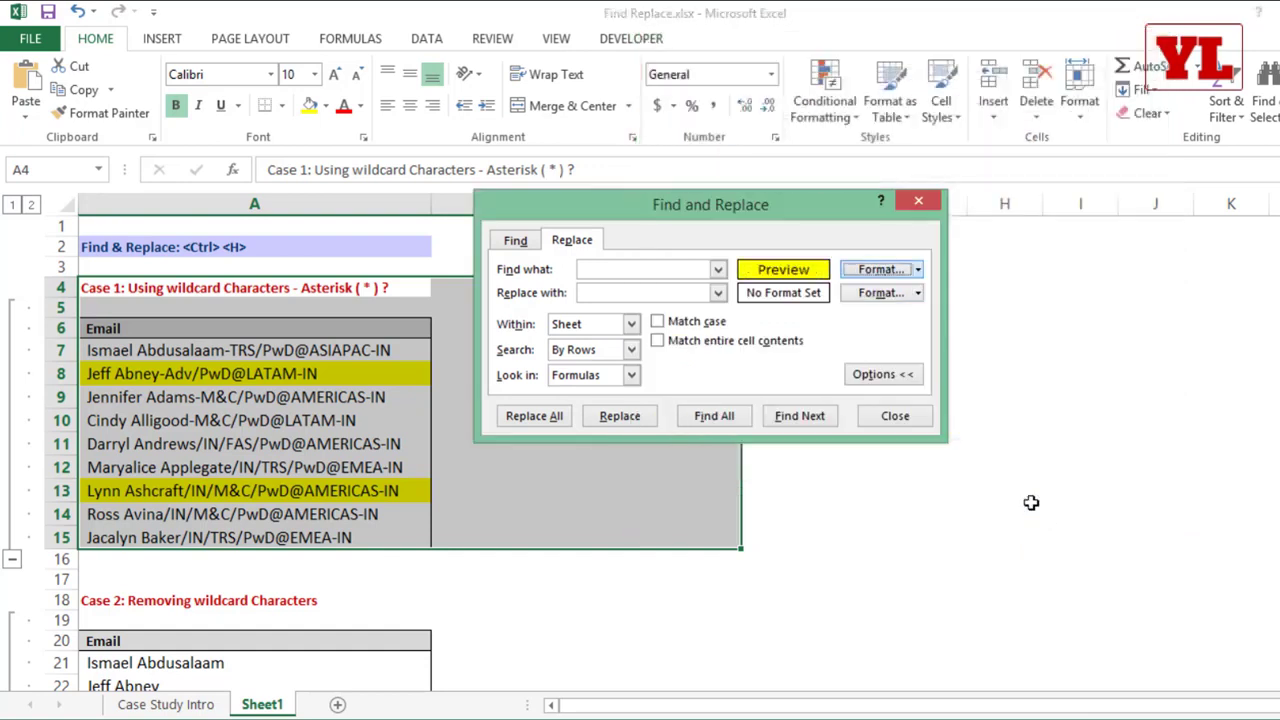
Step: Leave the search text empty and set the replacement format to a light green fill
left_click(630, 269)
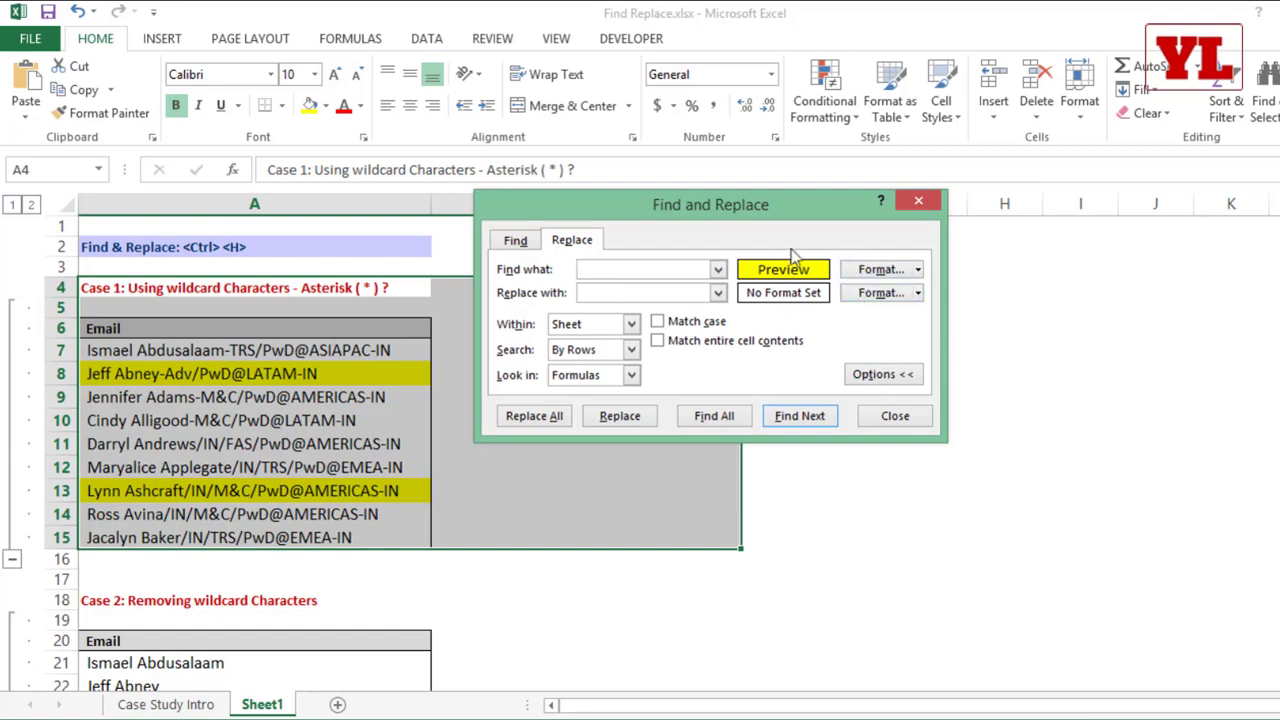
left_click(917, 292)
left_click(905, 321)
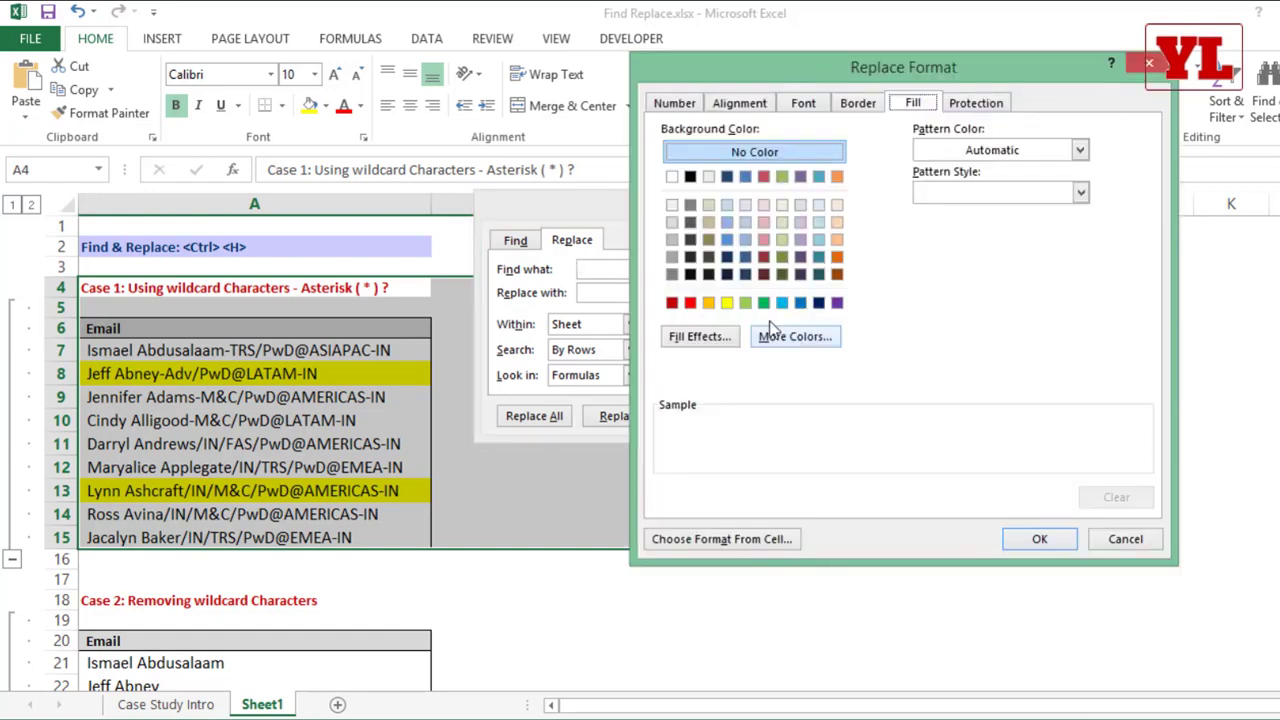
left_click(745, 302)
left_click(1040, 539)
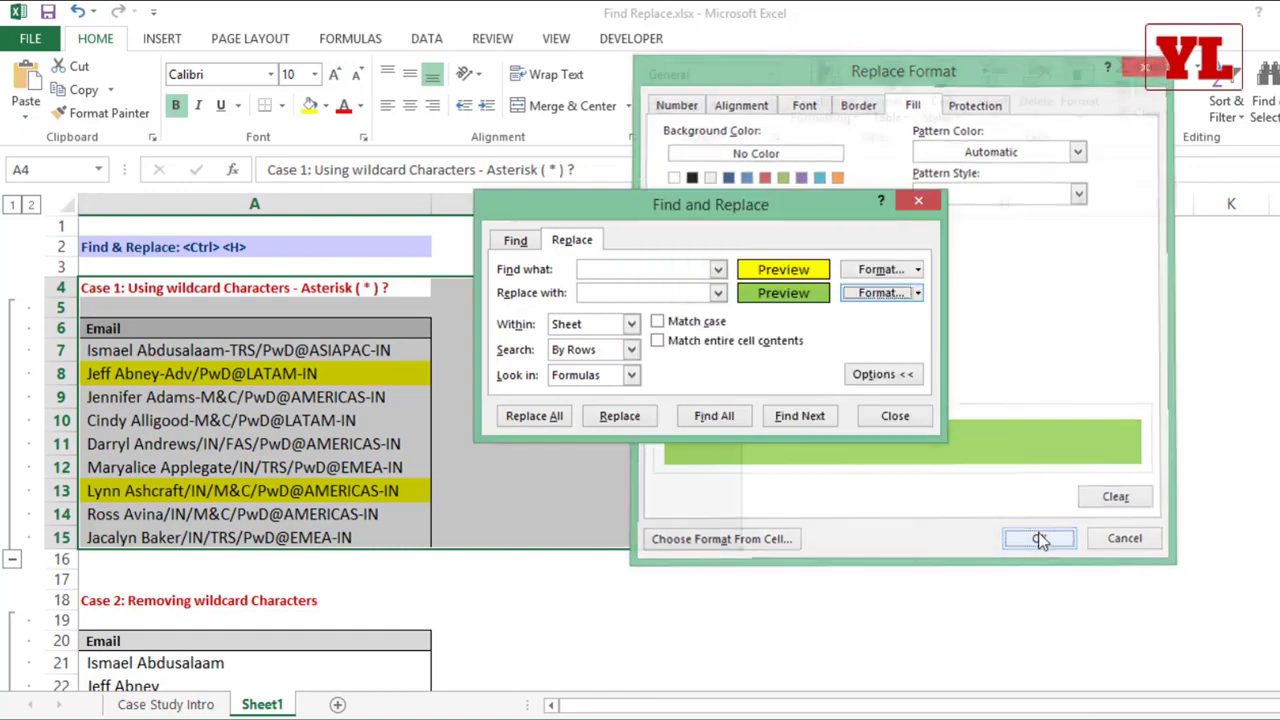
Step: Replace all yellow fills with light green, and close Find and Replace
left_click(556, 418)
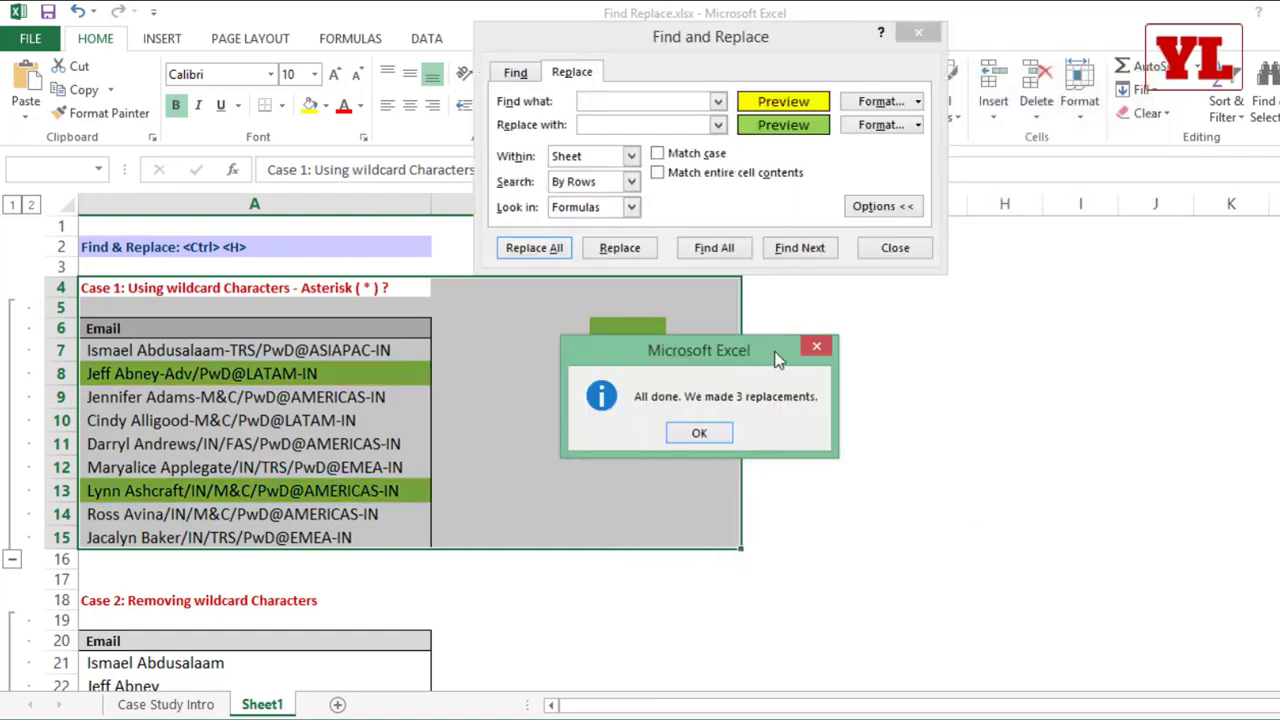
left_click(708, 433)
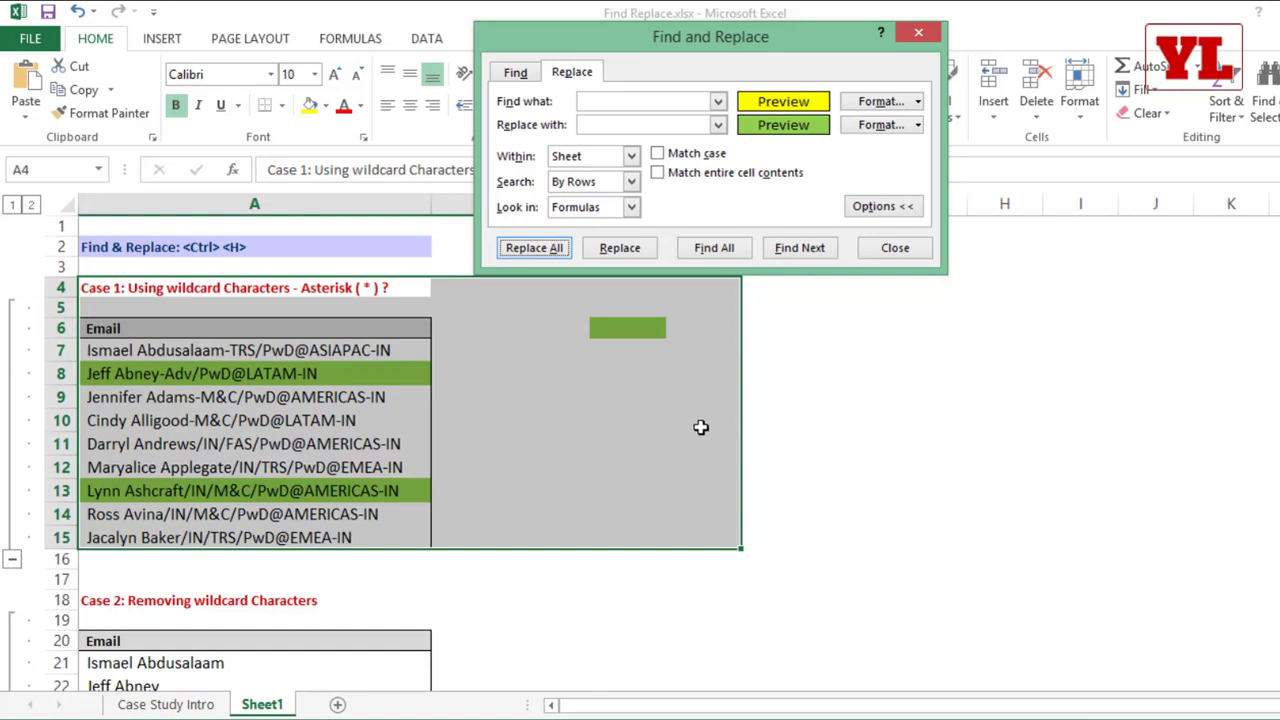
left_click(893, 250)
Step: Change the font of A7:A11 to Times New Roman and widen column A slightly
left_click(252, 395)
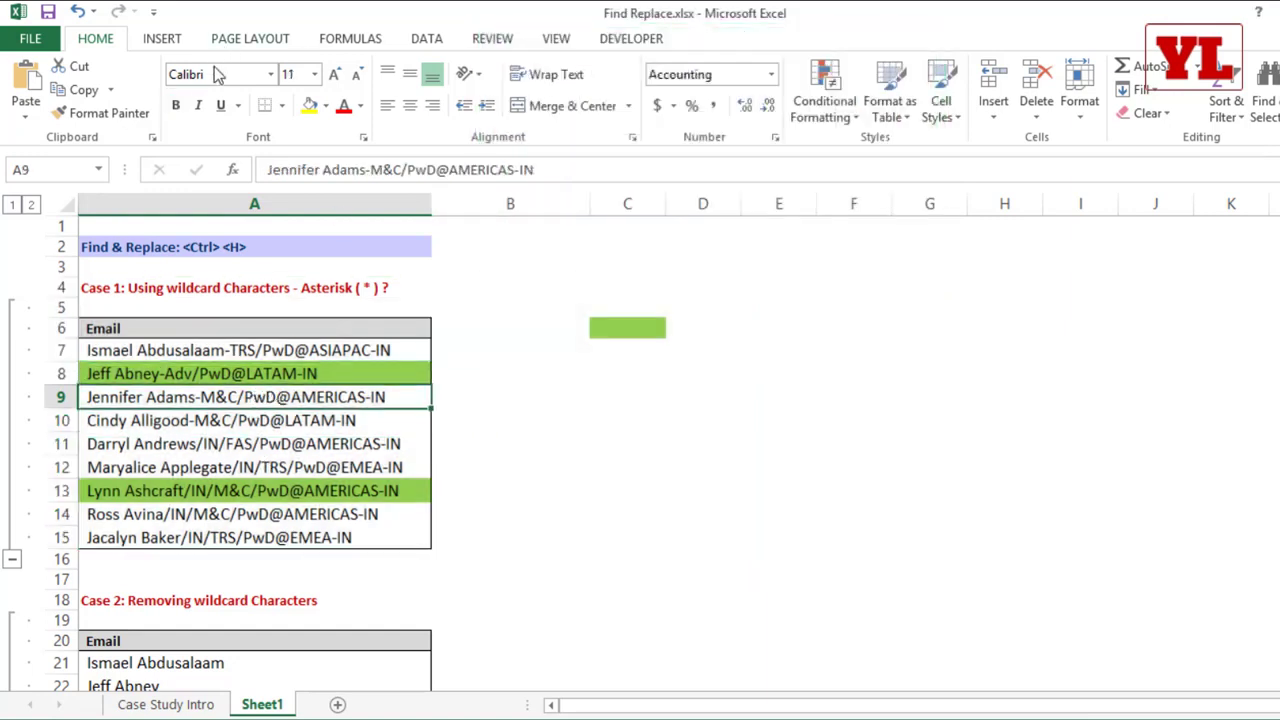
left_click_drag(286, 349, 272, 444)
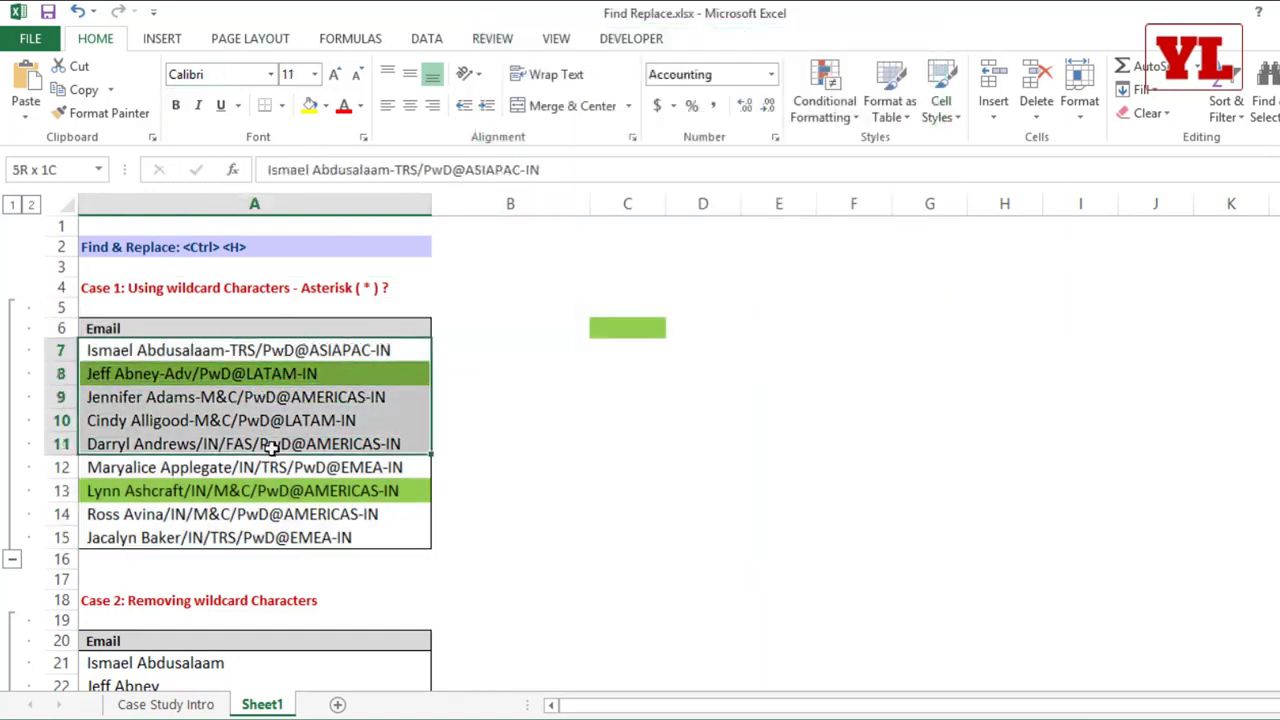
left_click(218, 77)
type("Times New Roma")
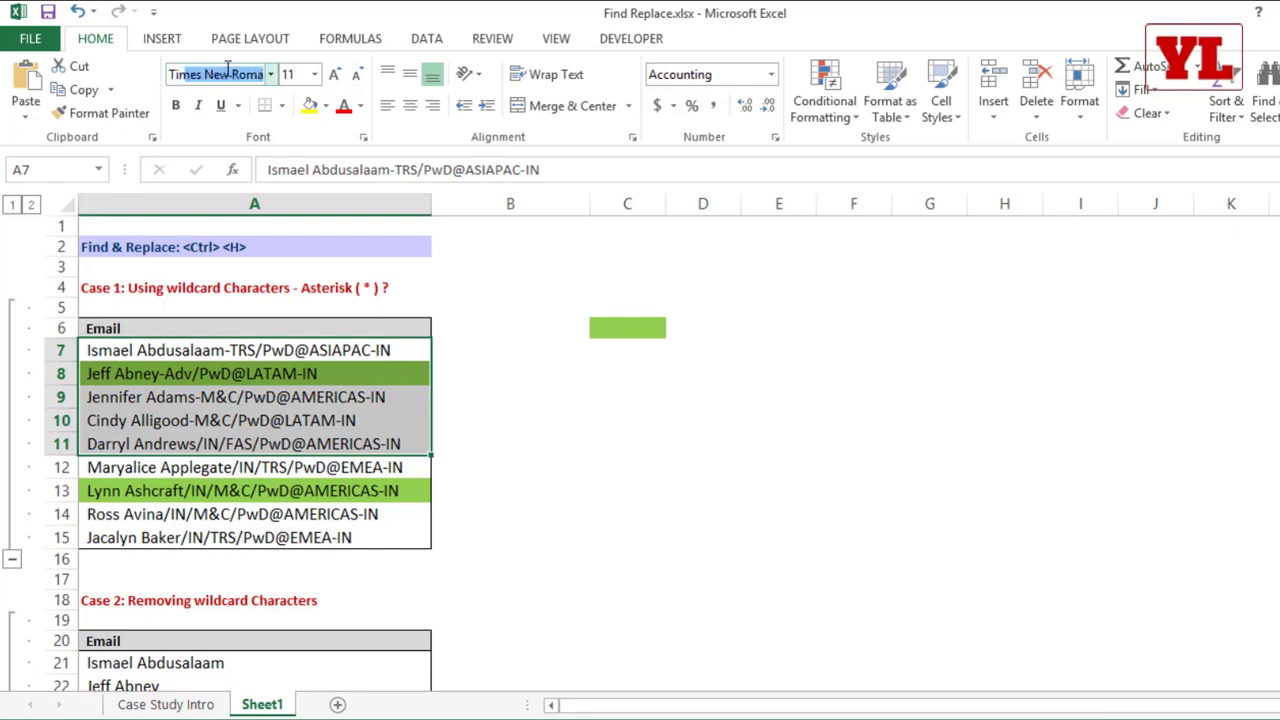
key("Return")
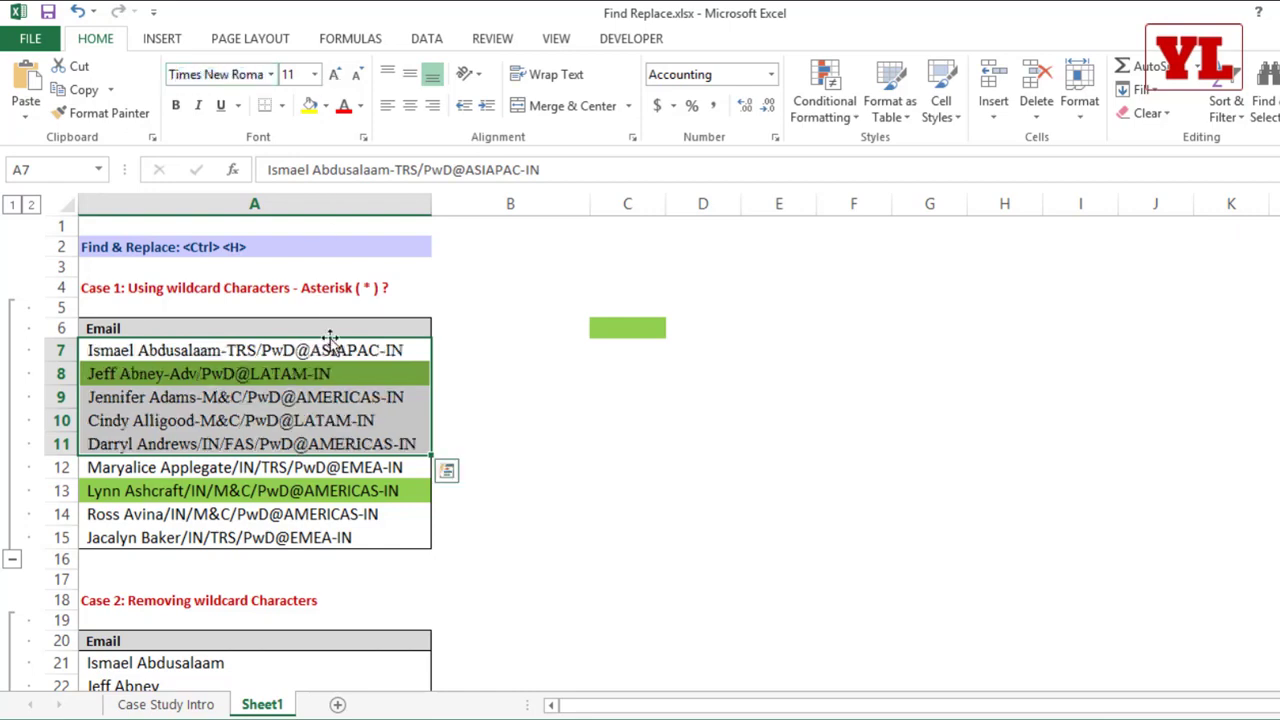
left_click_drag(432, 204, 444, 204)
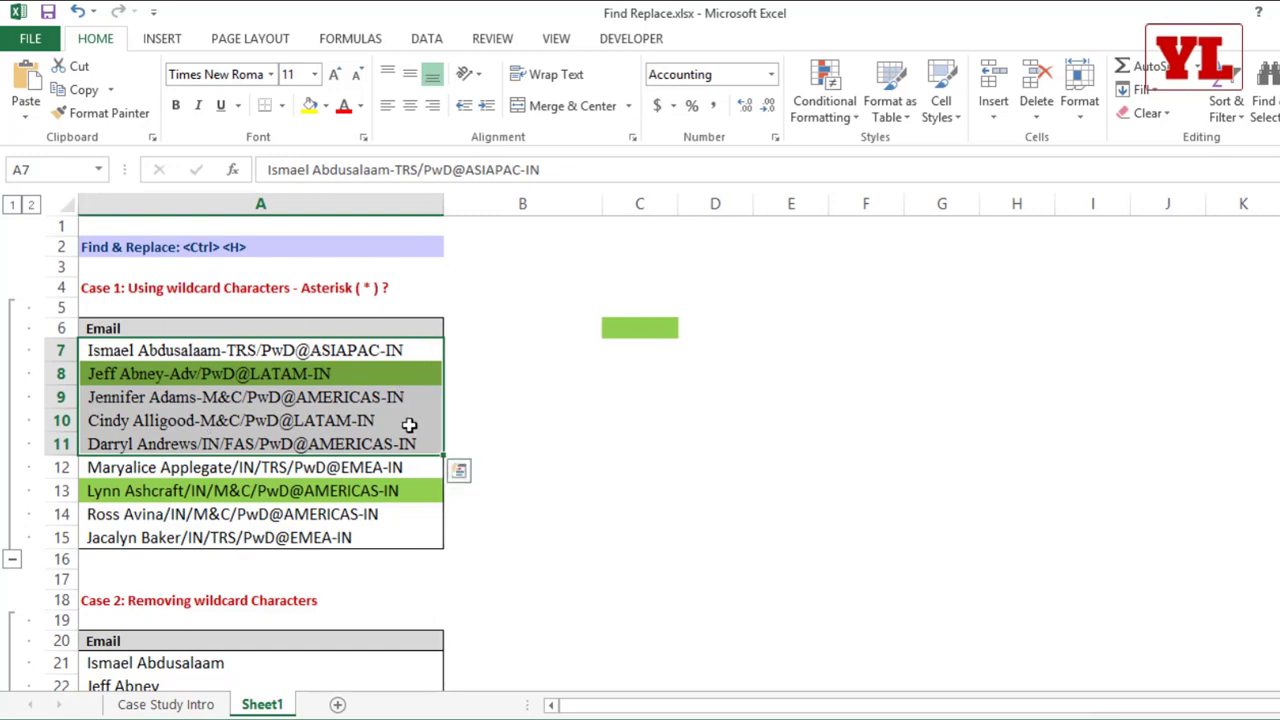
Step: Select the whole sheet, reopen Find and Replace, and clear both the find format and the replace format
left_click(72, 203)
key("ctrl+h")
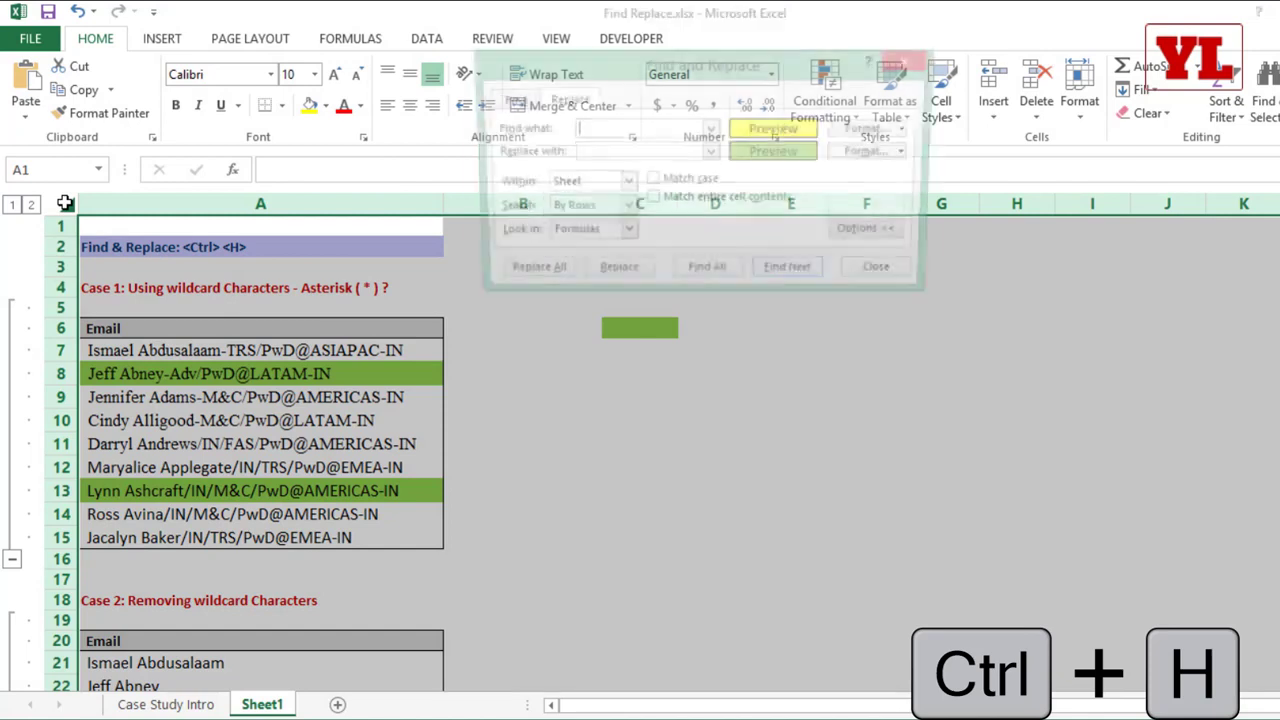
left_click(910, 129)
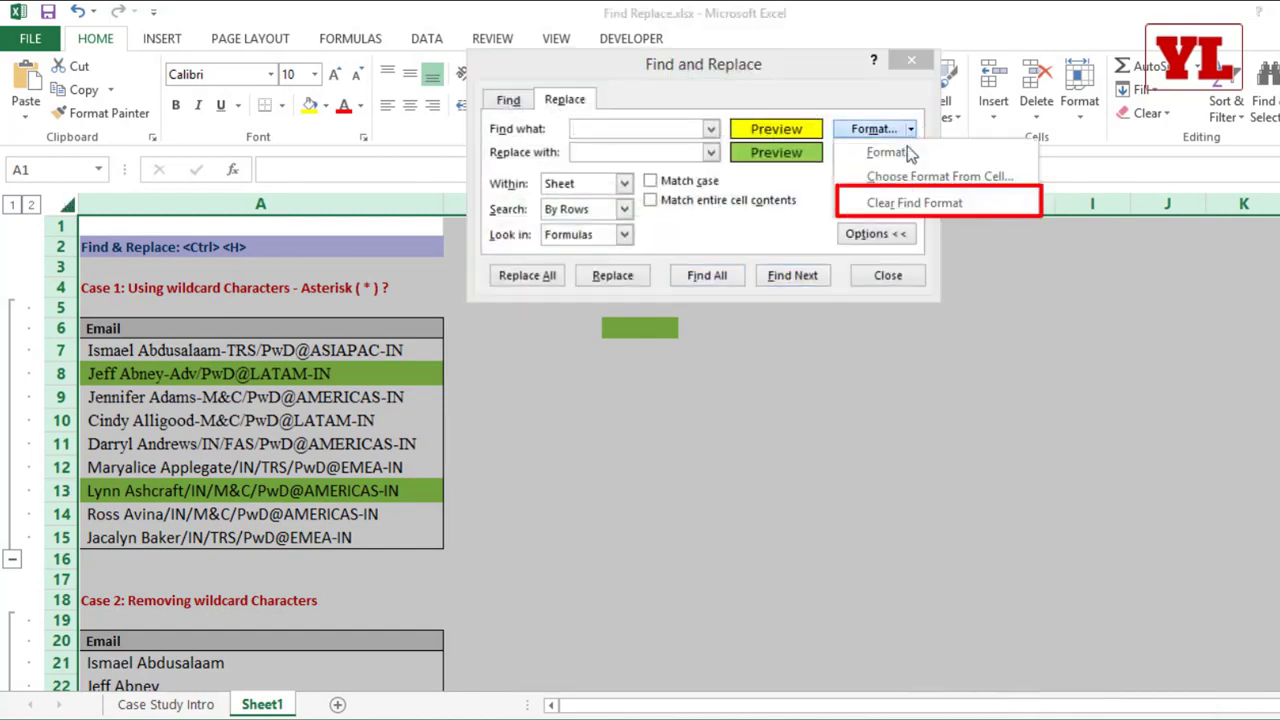
left_click(901, 204)
left_click(911, 153)
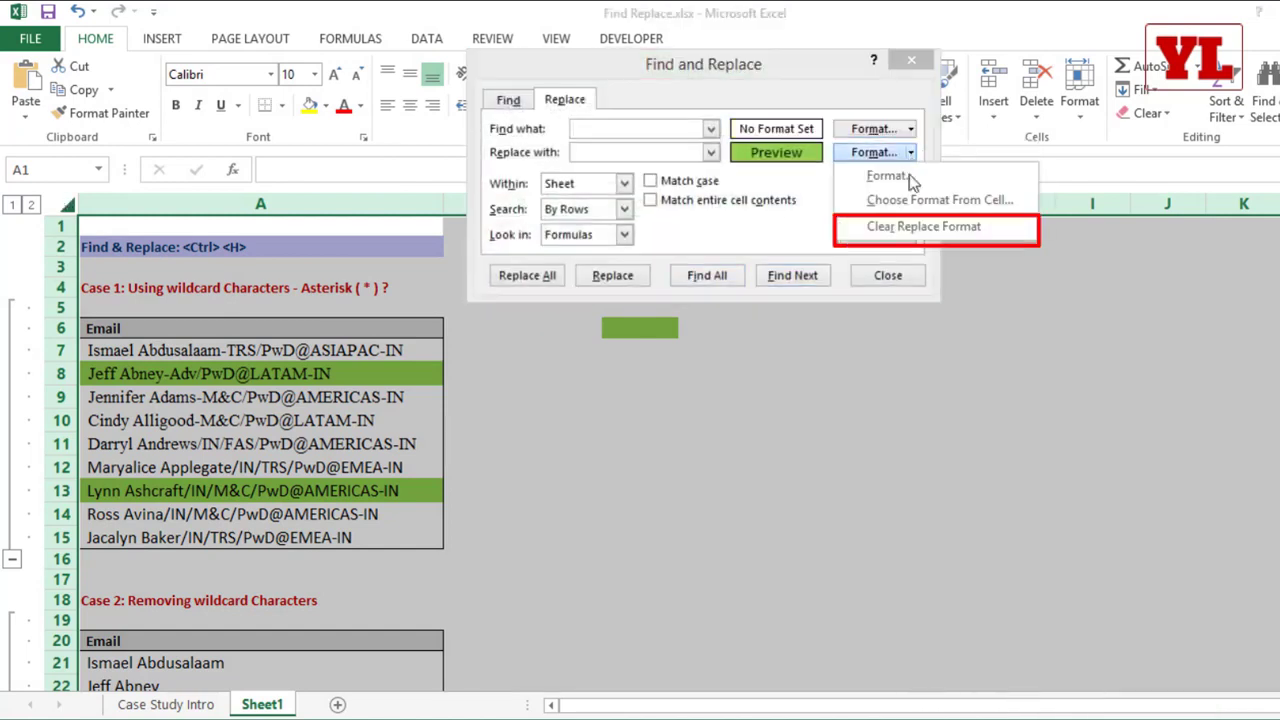
left_click(905, 222)
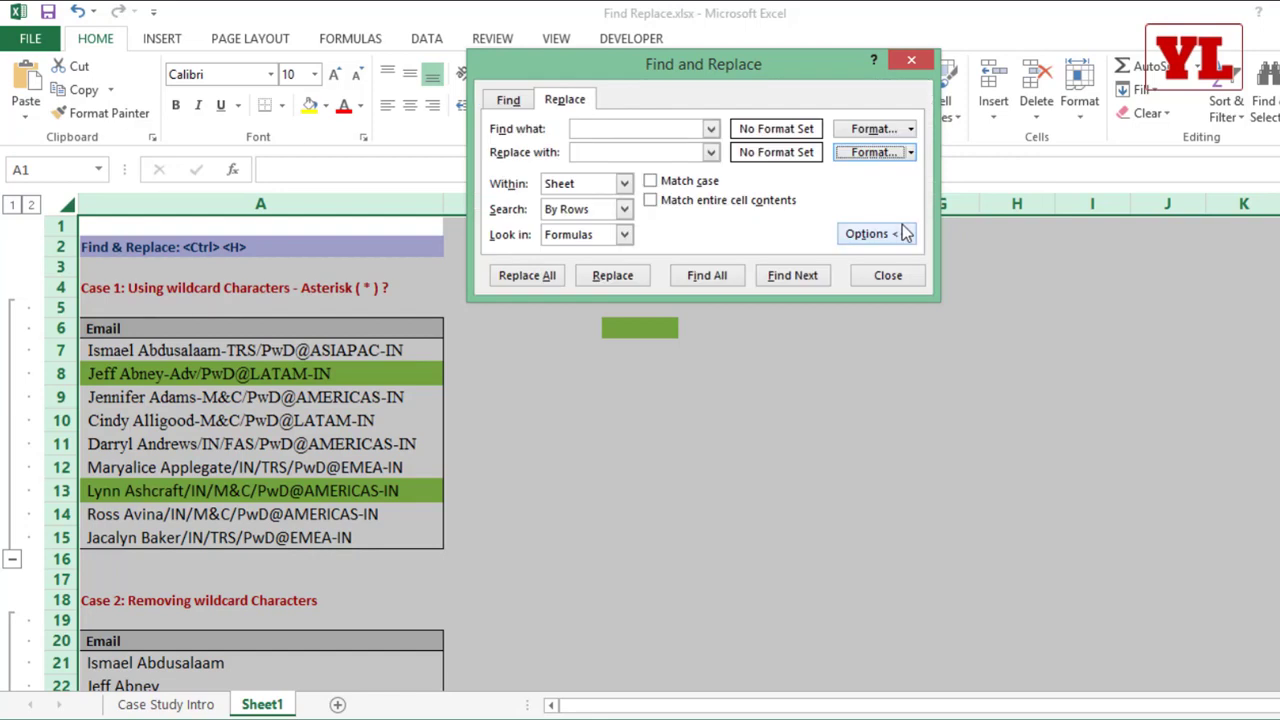
Step: Set the find format to the Times New Roman font
left_click(911, 129)
left_click(906, 156)
left_click(805, 50)
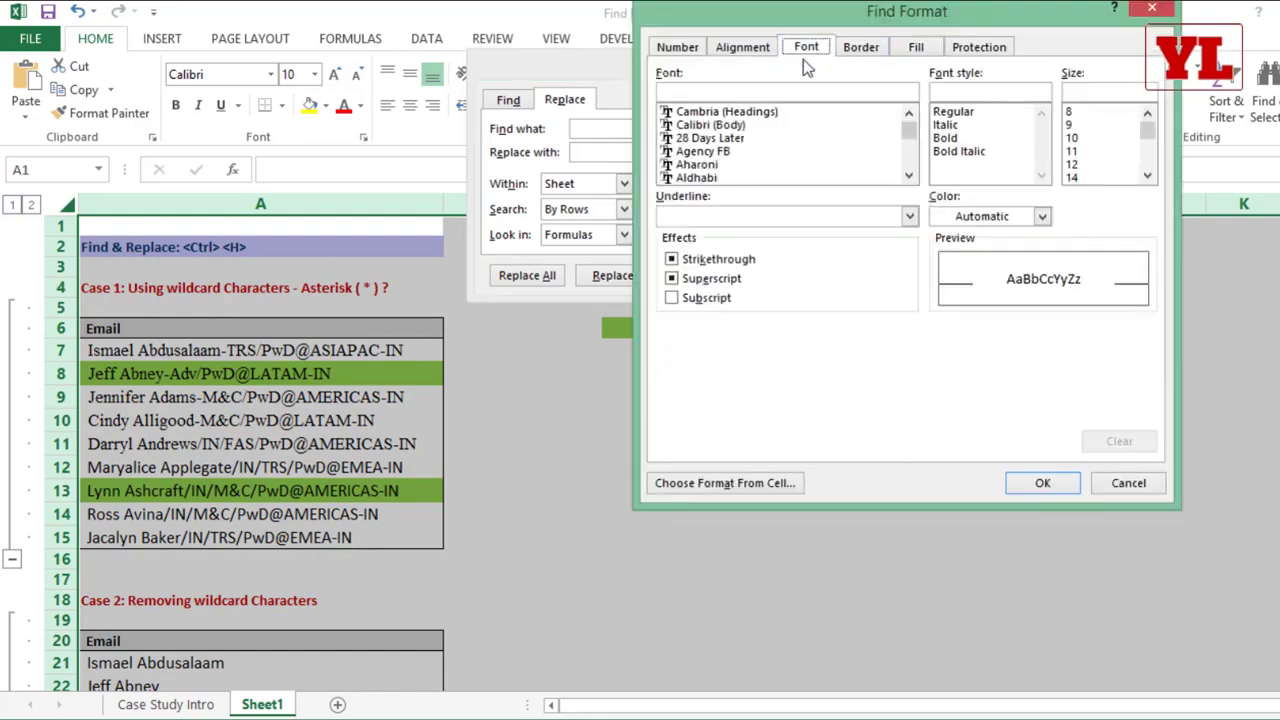
left_click(830, 92)
type("time")
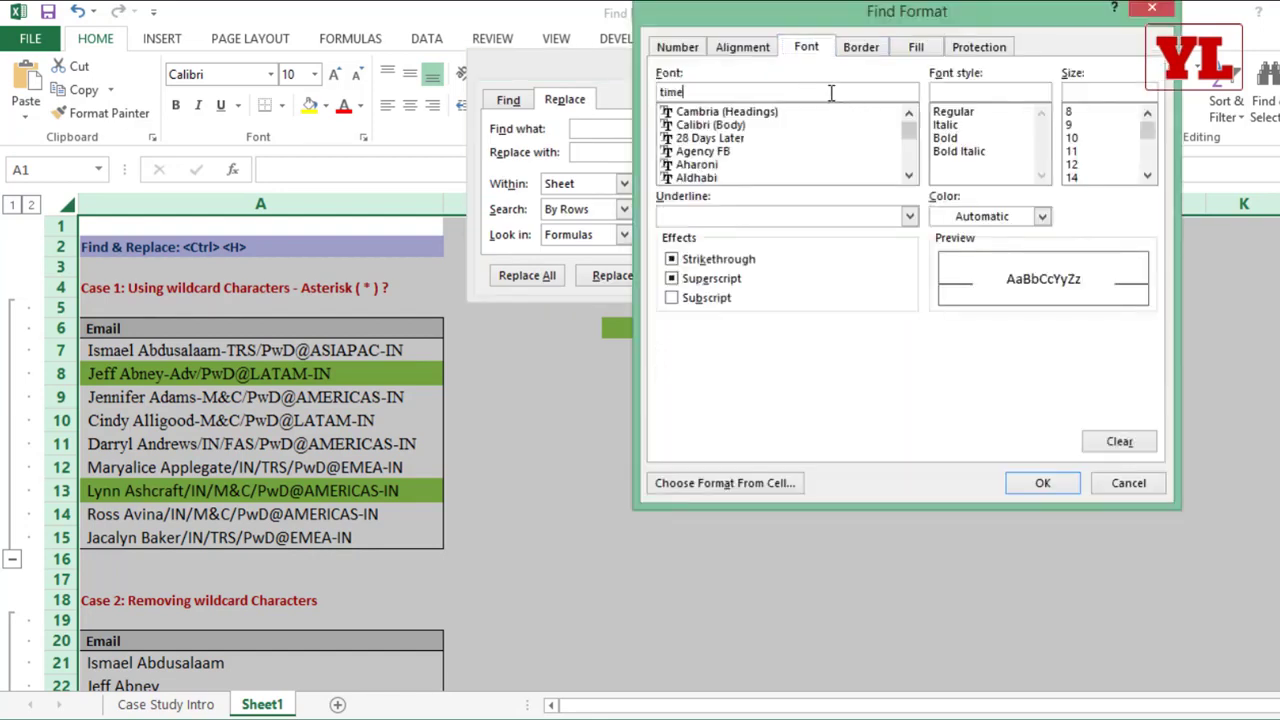
left_click(737, 128)
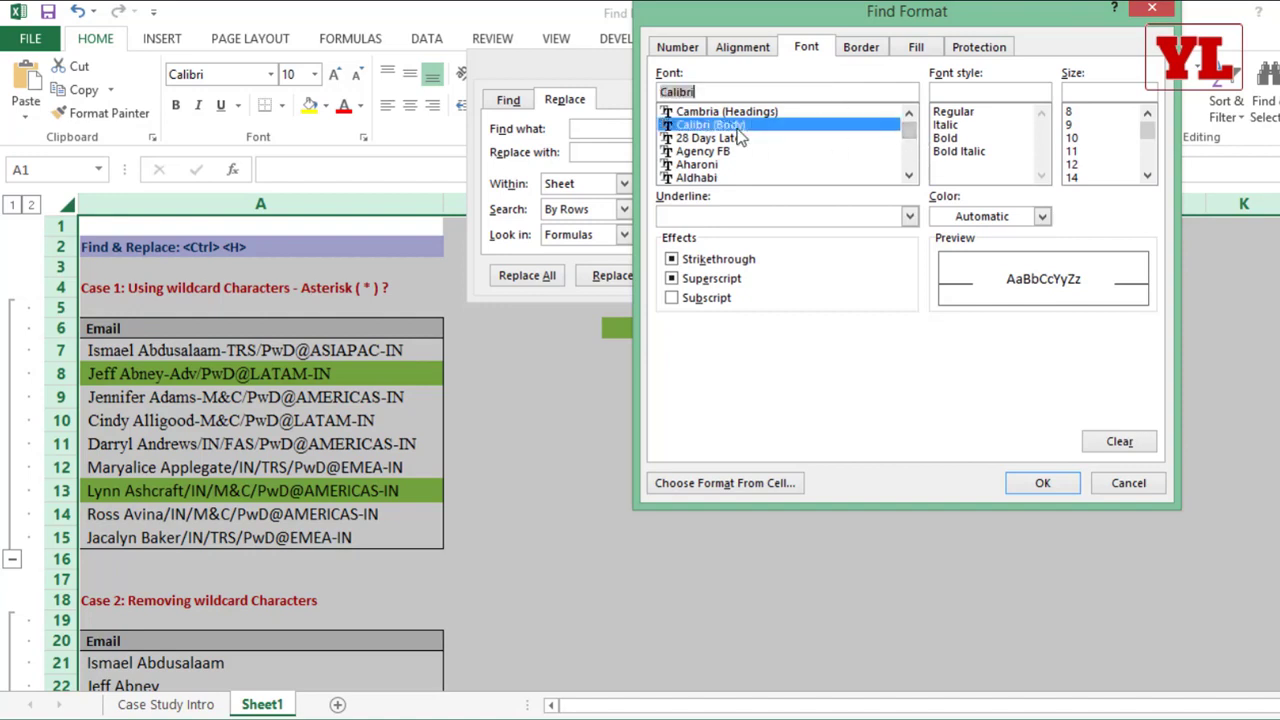
type("t")
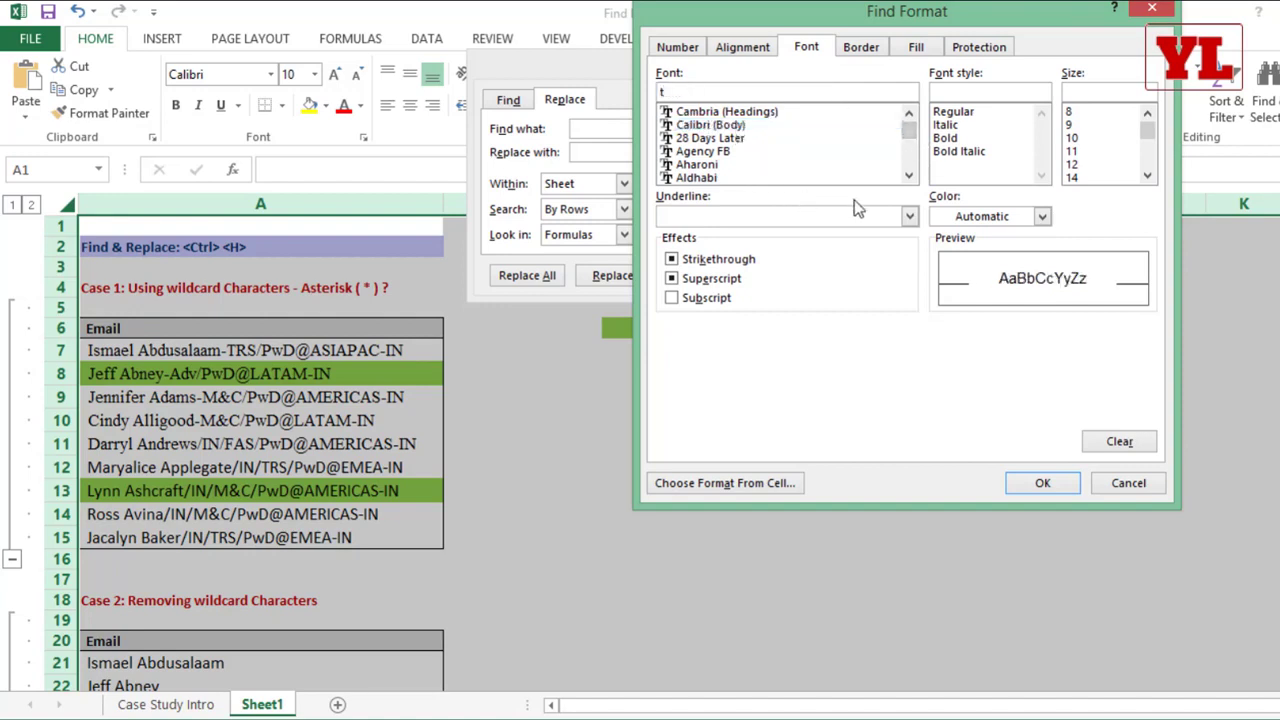
type("imes")
left_click_drag(909, 131, 909, 155)
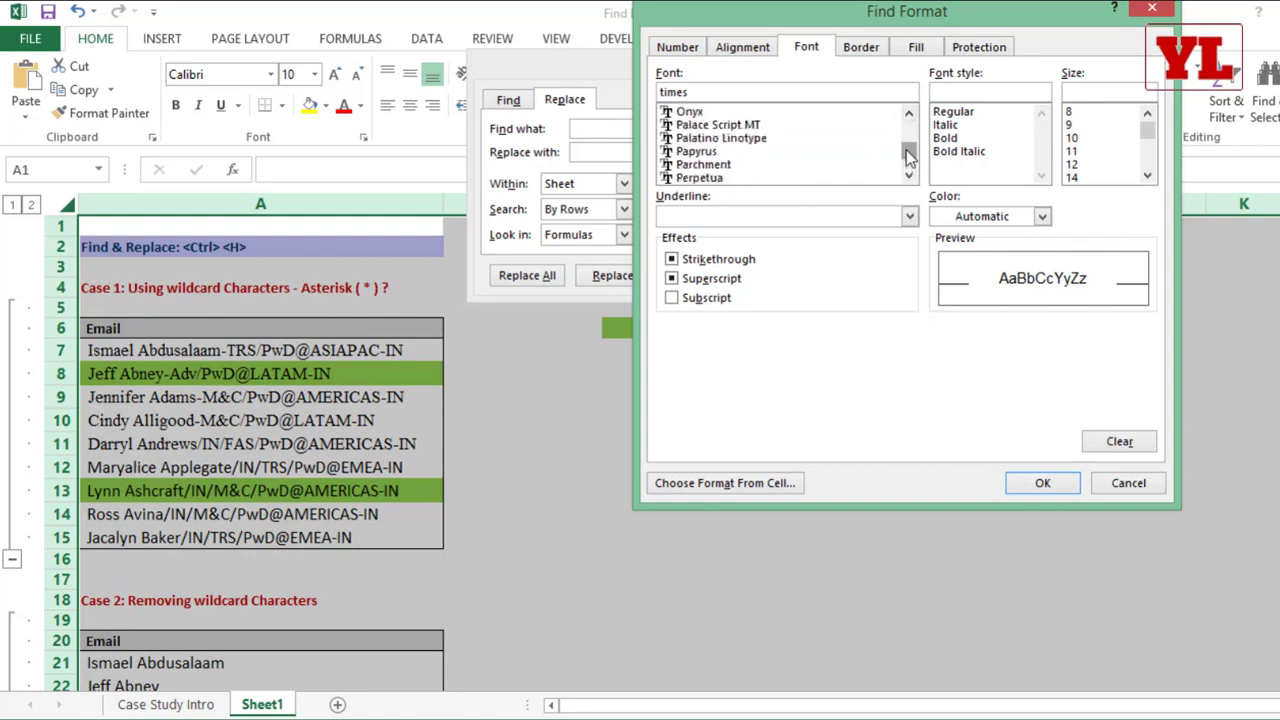
left_click(738, 165)
scroll(753, 177, "down", 8)
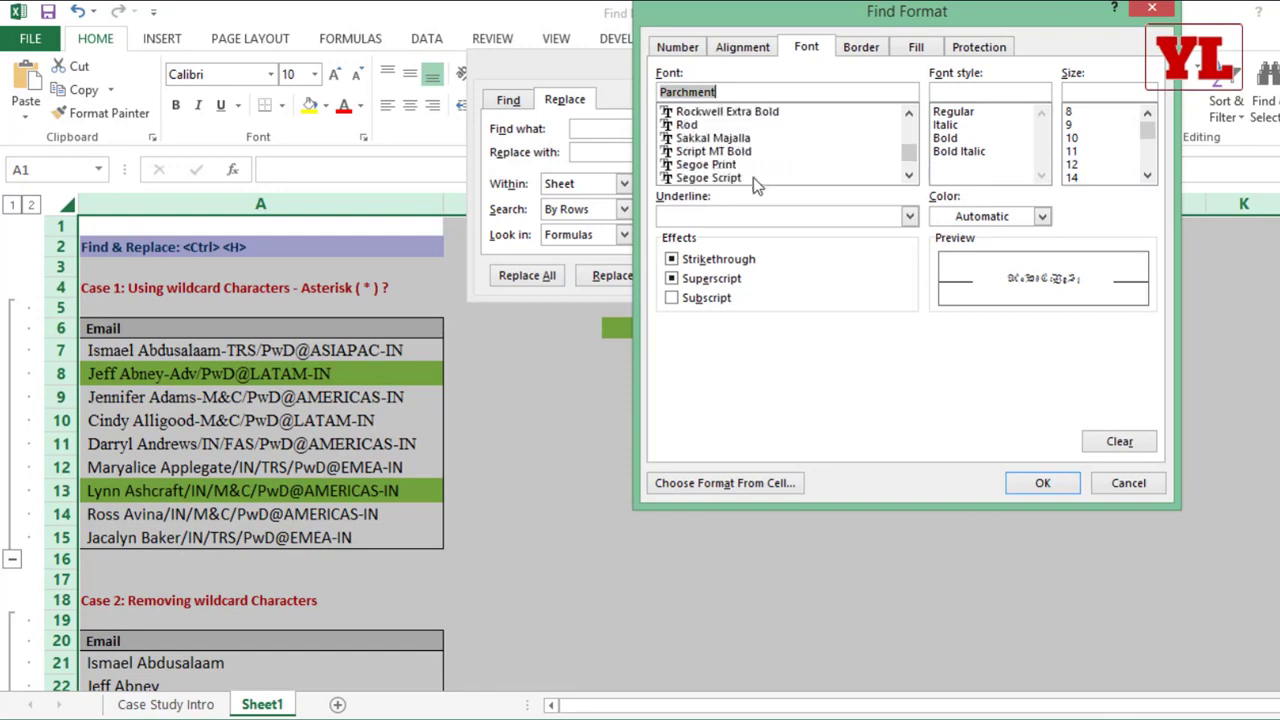
scroll(755, 178, "down", 5)
left_click(758, 164)
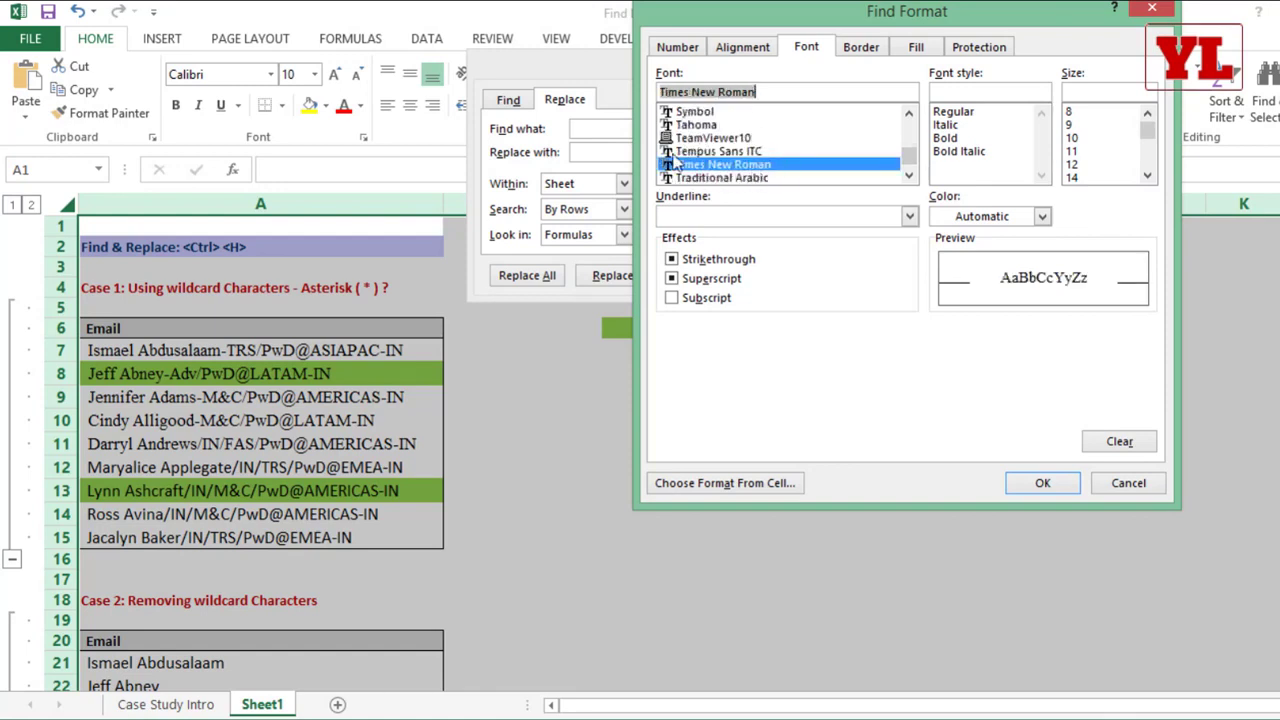
left_click(1071, 486)
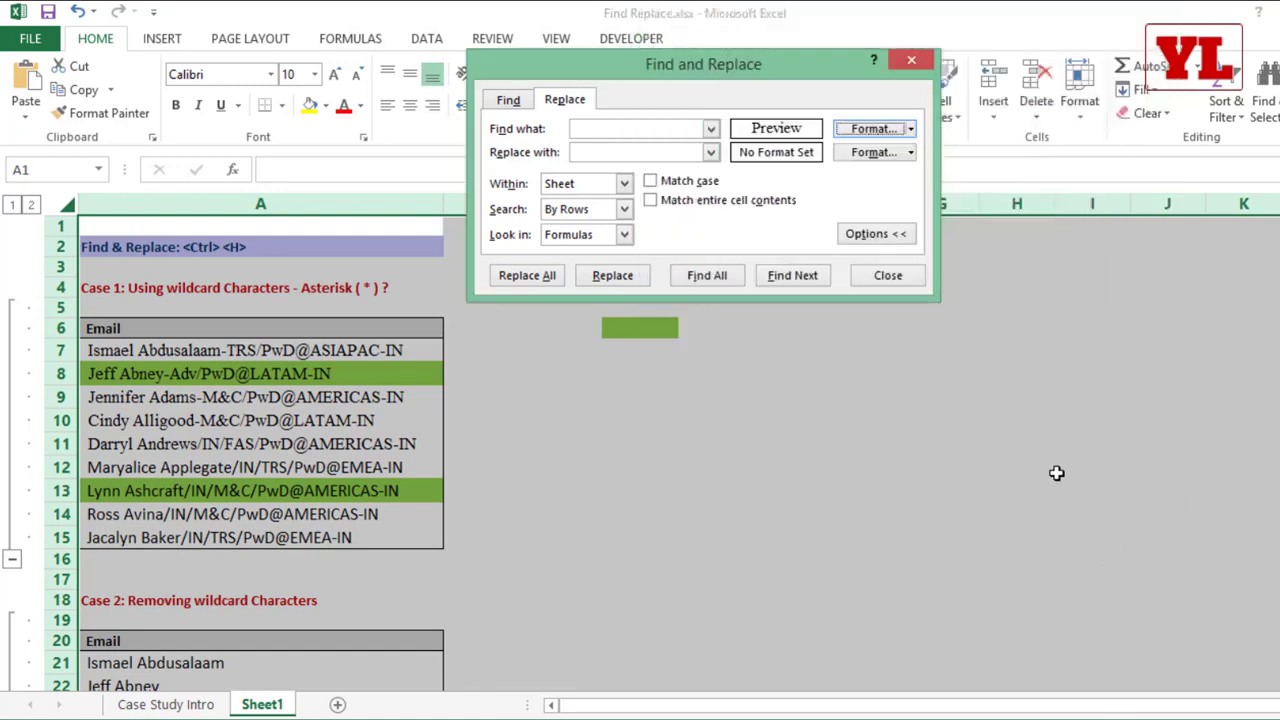
Step: Set the replacement format to Arial, size 14, and replace all Times New Roman text formatting with it
left_click(910, 153)
left_click(911, 171)
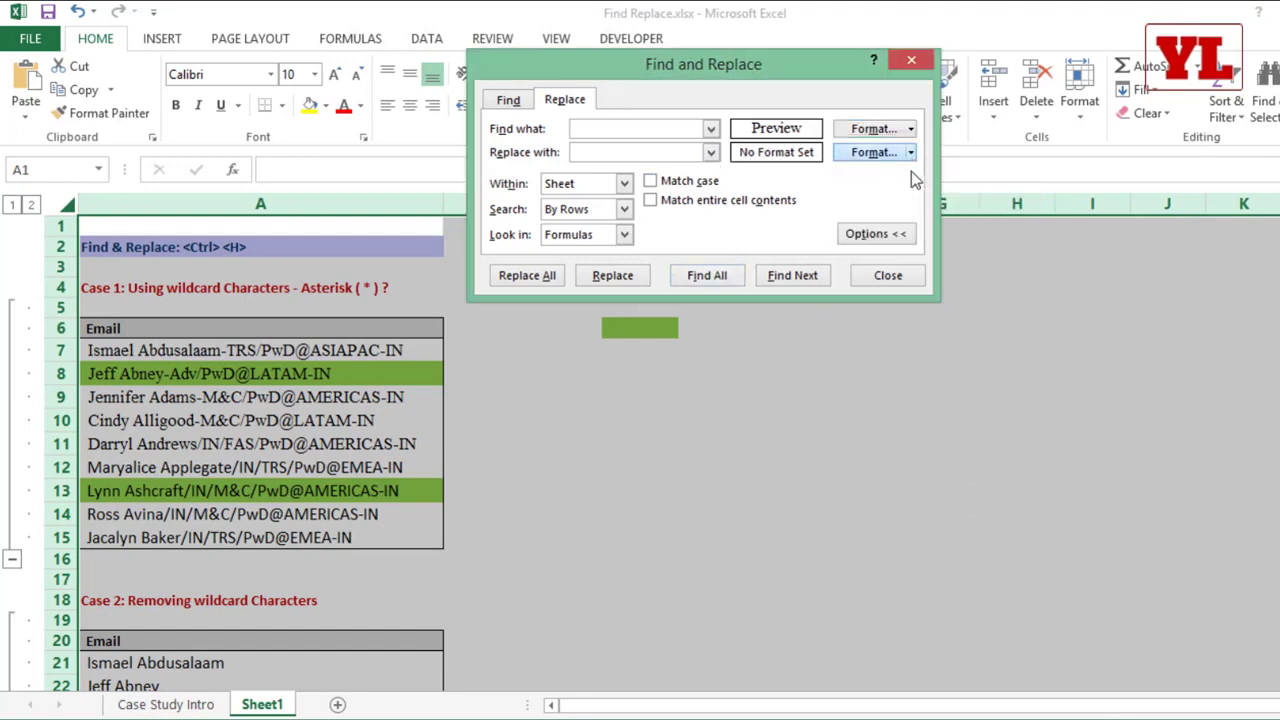
scroll(740, 170, "down", 3)
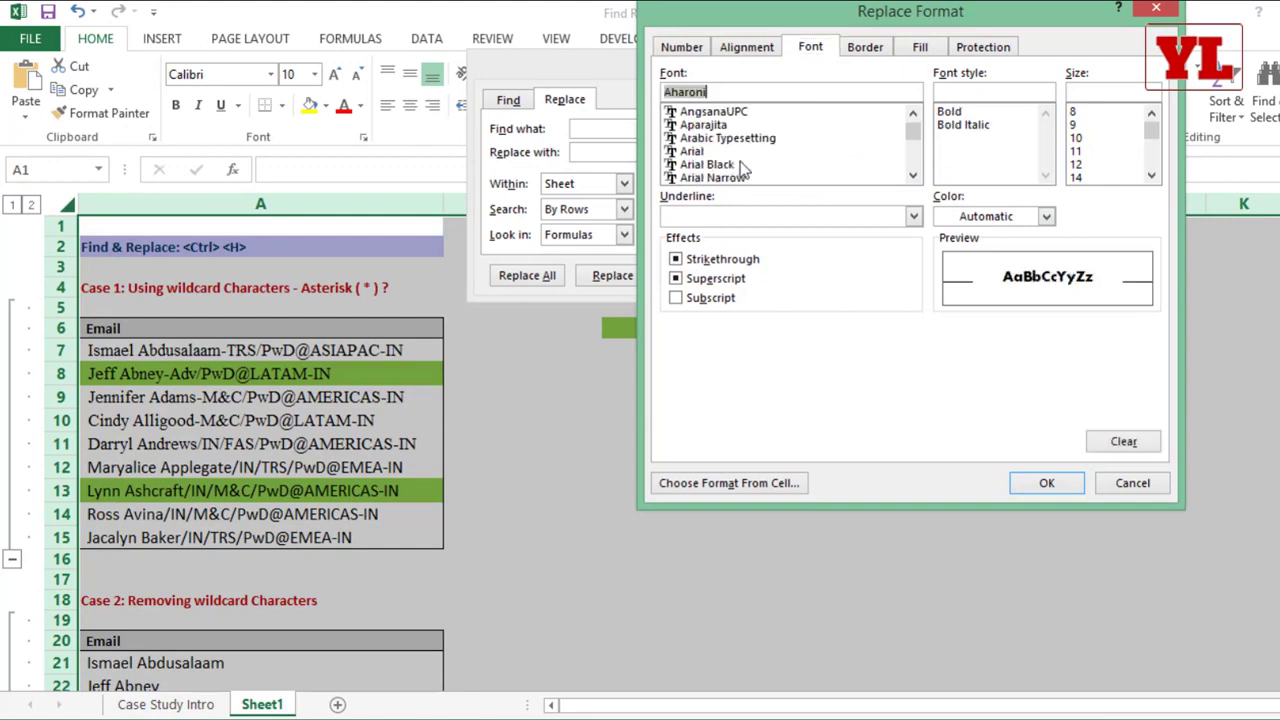
left_click(738, 151)
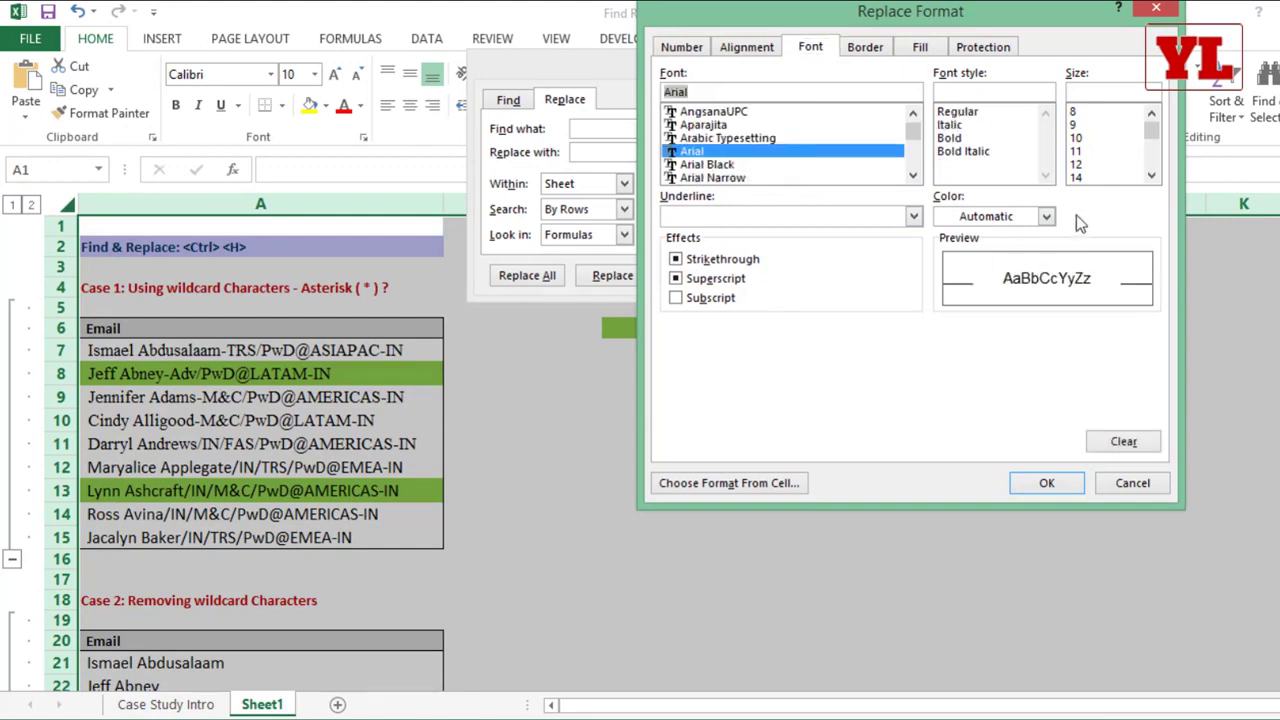
left_click(1092, 177)
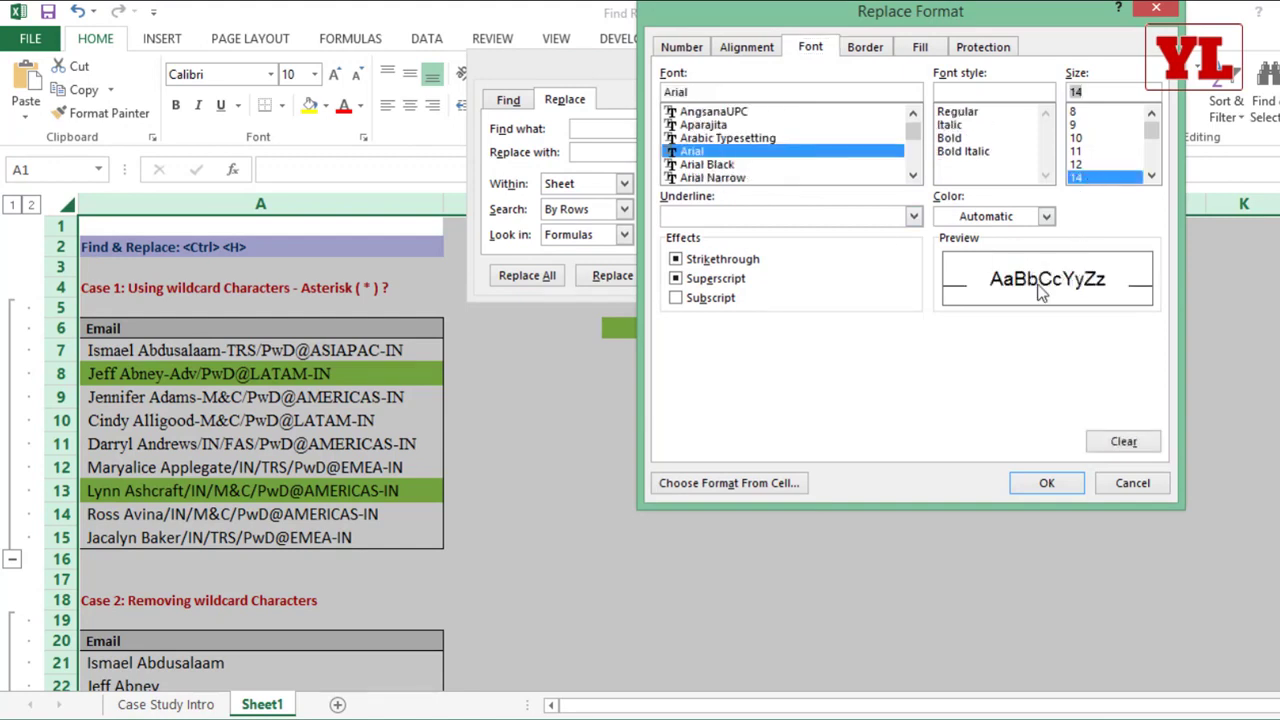
left_click(1045, 485)
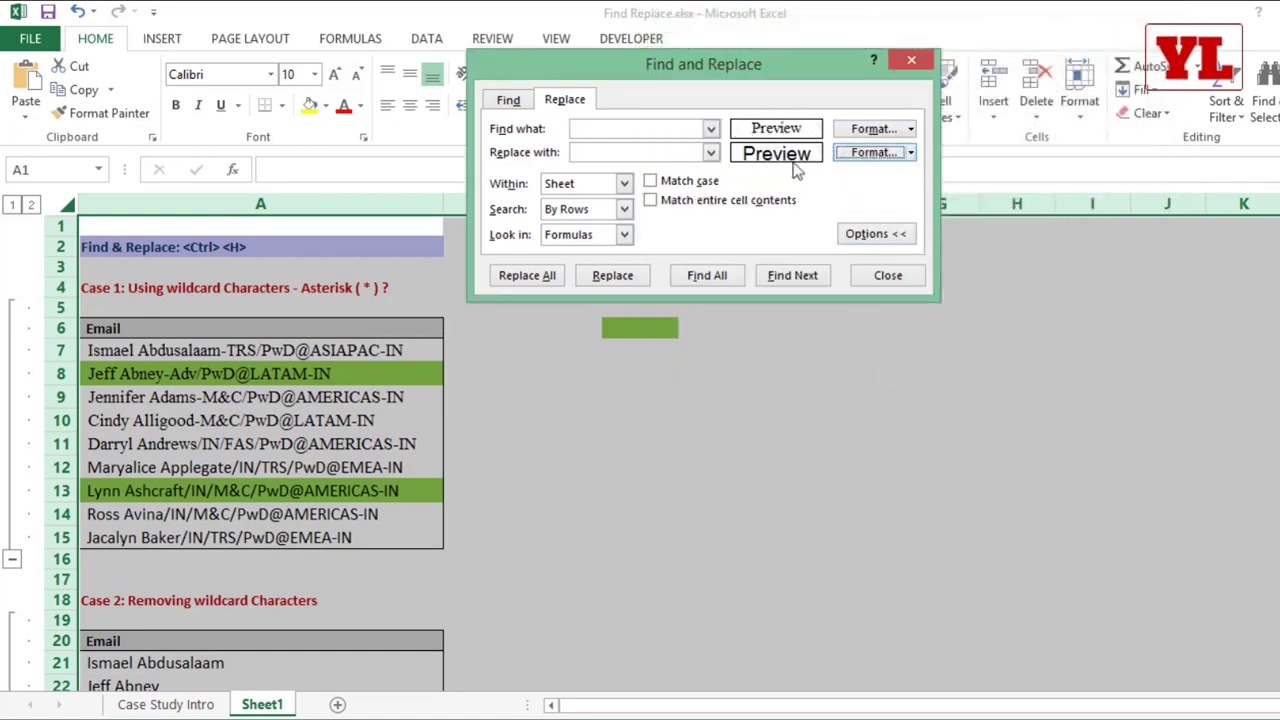
left_click(527, 276)
left_click(699, 434)
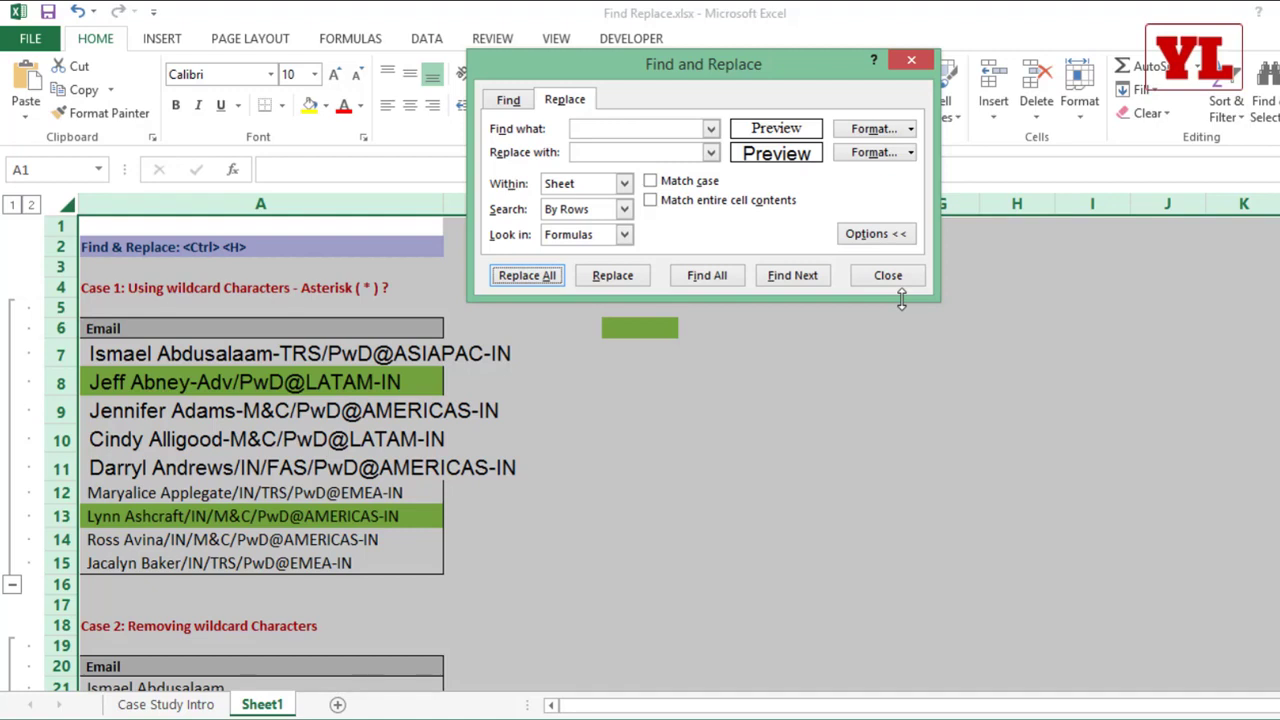
Step: Clear both the find format and the replace format, collapse the options, and close Find and Replace
left_click(910, 129)
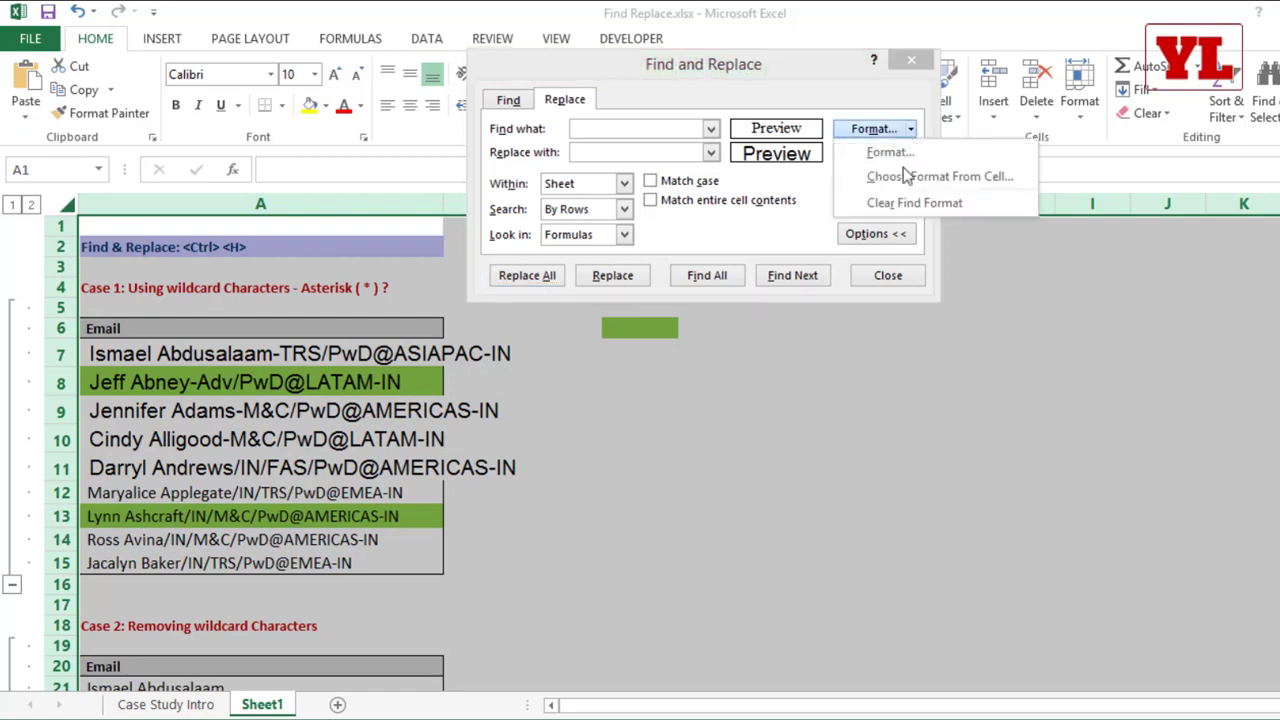
left_click(905, 202)
left_click(911, 153)
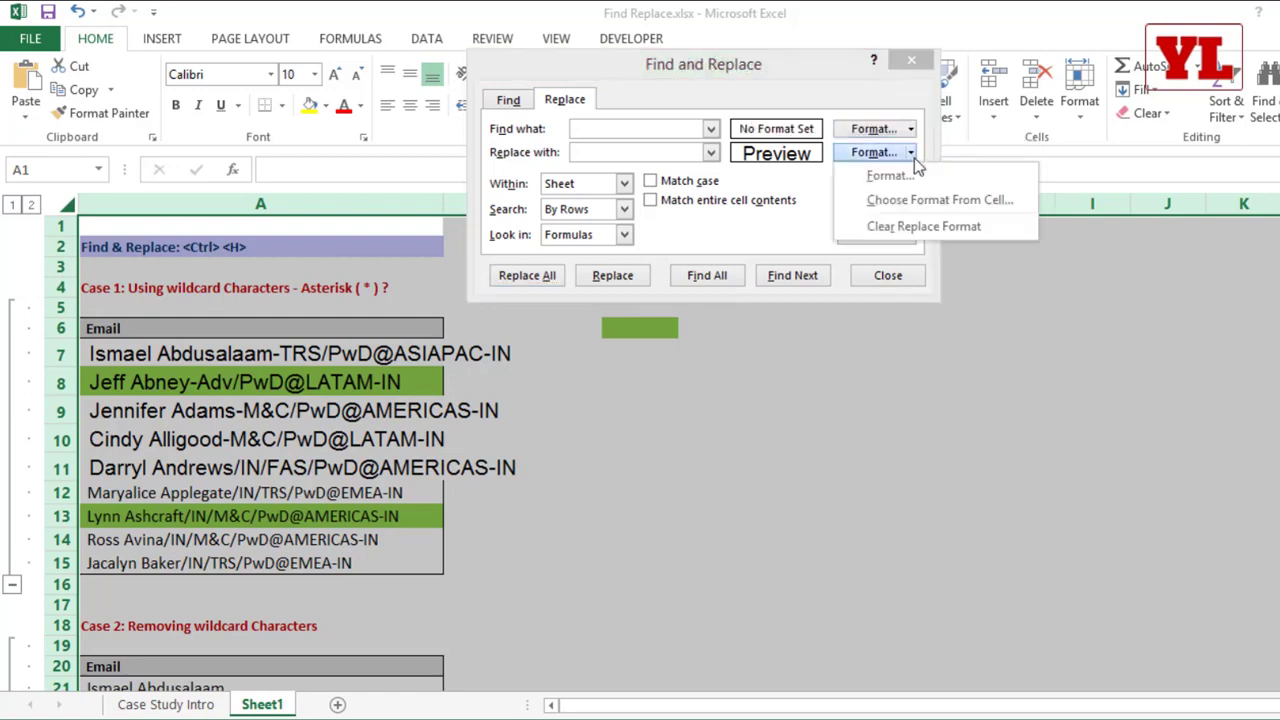
left_click(905, 226)
left_click(875, 234)
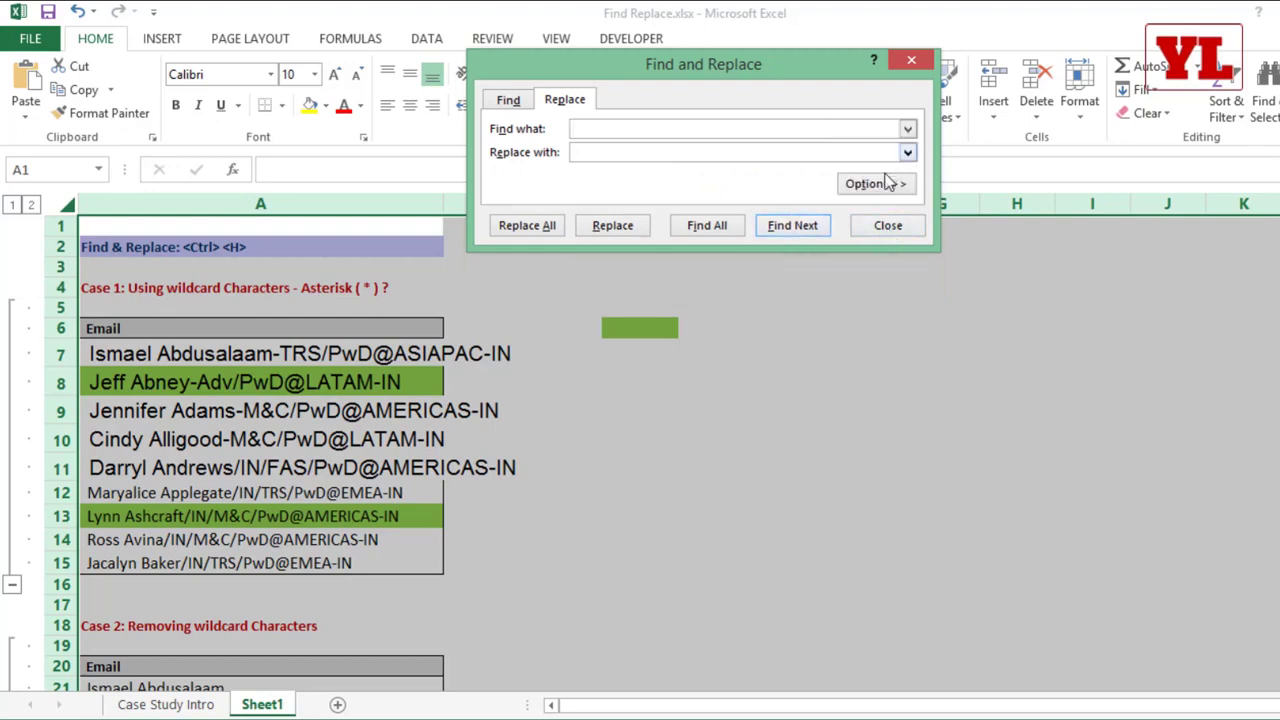
left_click(888, 225)
left_click(748, 344)
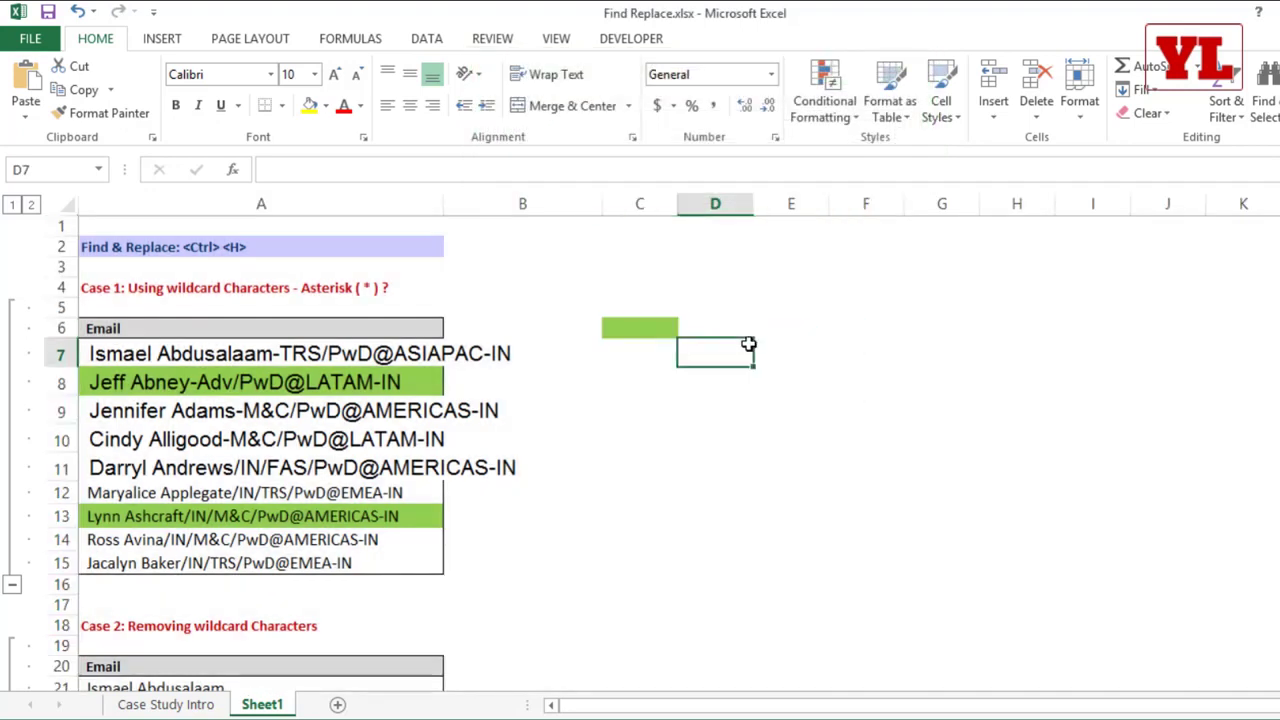
key("ctrl+h")
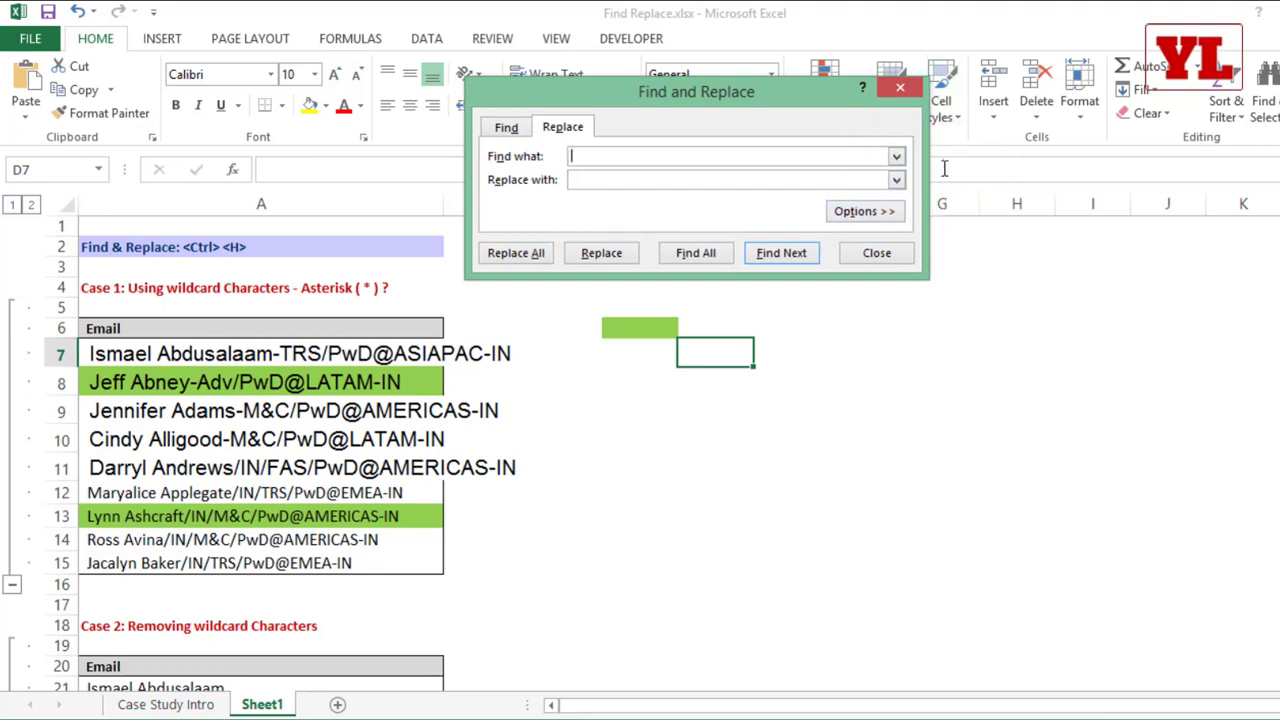
left_click(877, 254)
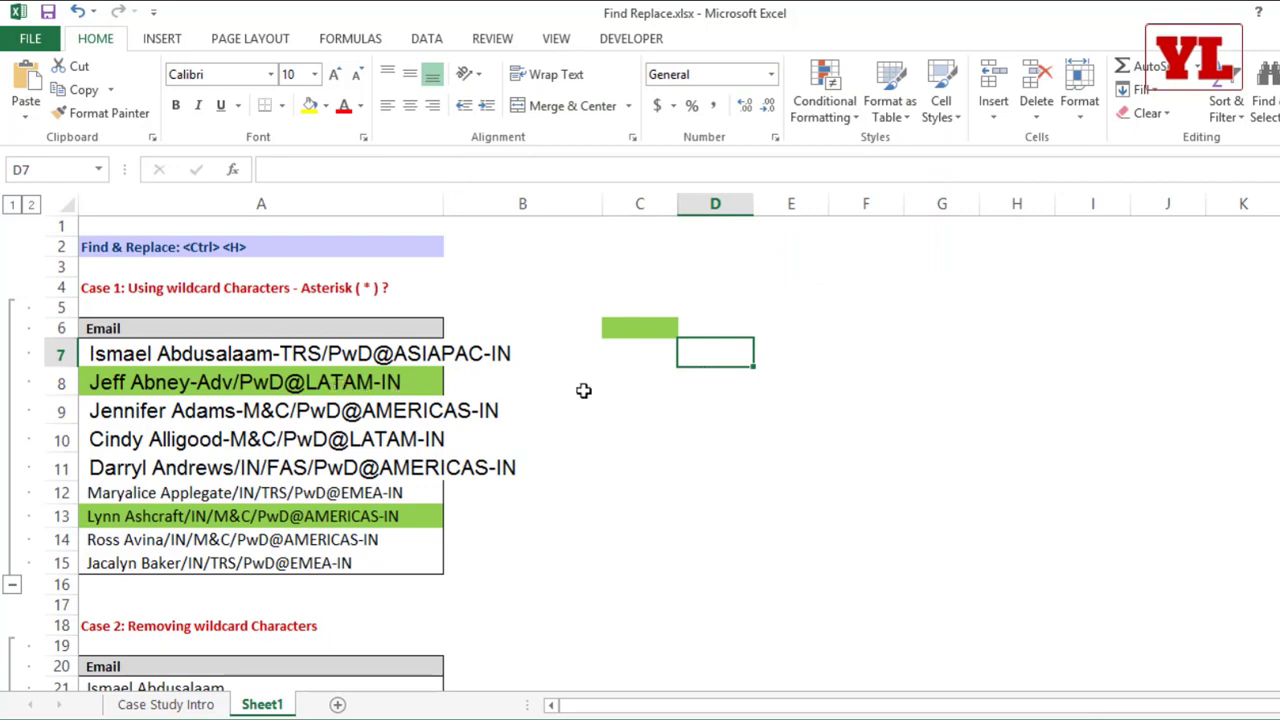
Step: Reopen Find and Replace with its options expanded and set the find format to a yellow fill
key("ctrl+h")
left_click(856, 244)
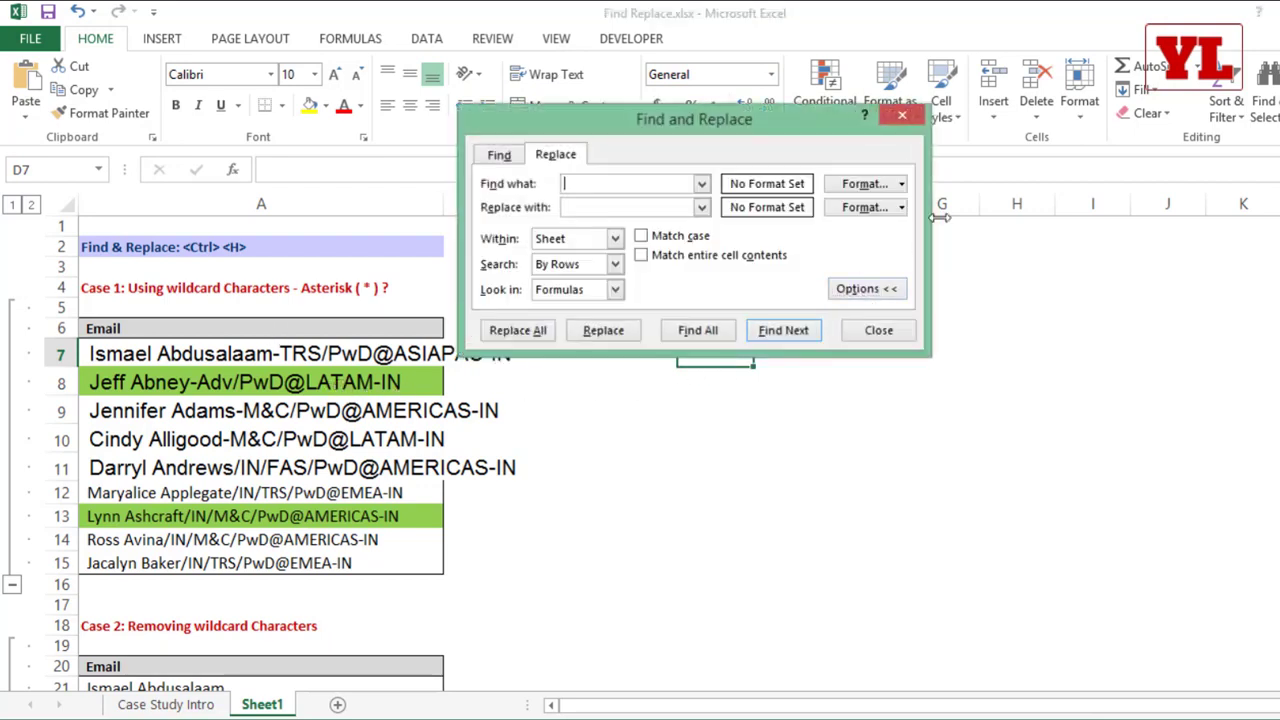
left_click(900, 183)
left_click(895, 206)
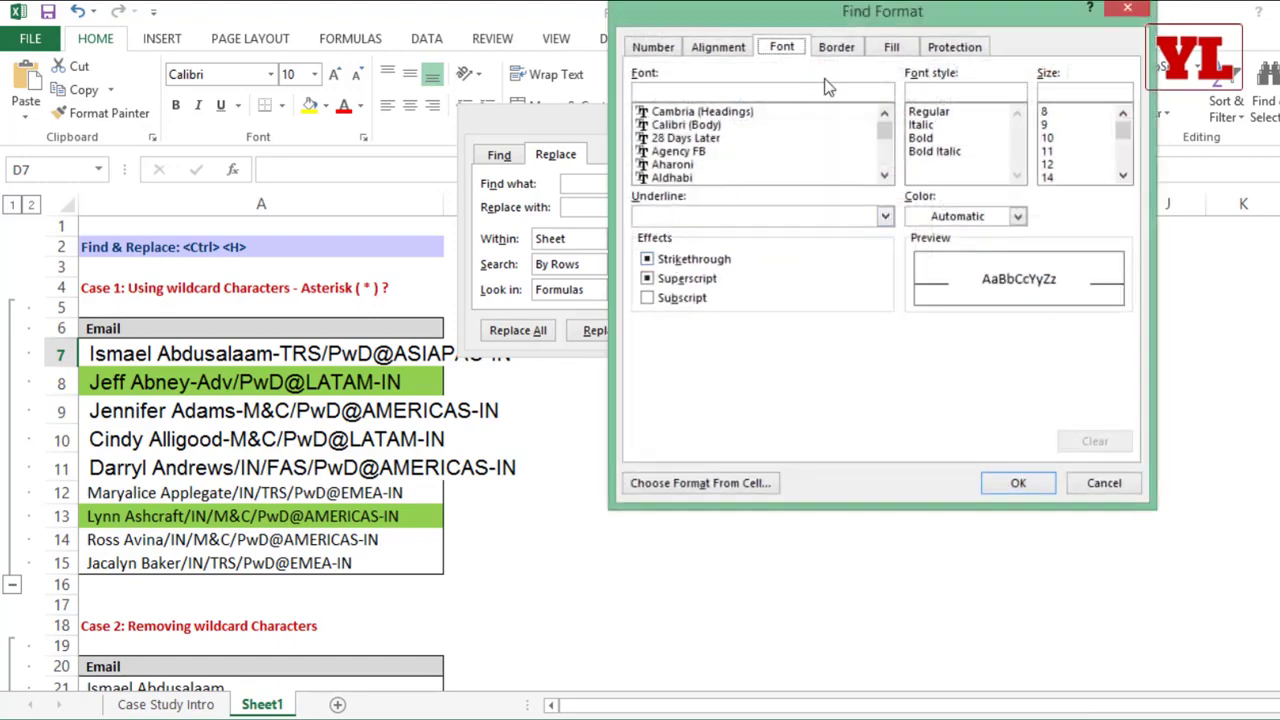
left_click(891, 47)
left_click(705, 246)
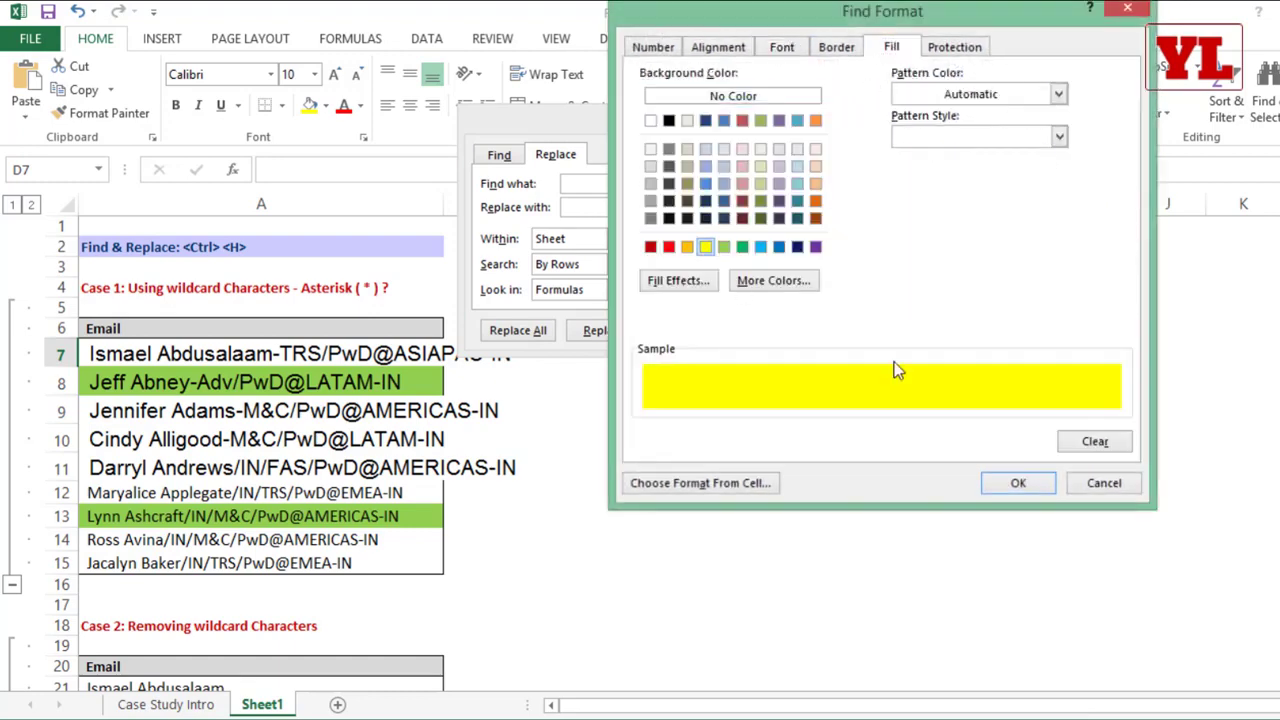
left_click(1018, 483)
Step: Set the replacement format to a green fill and try to replace all yellow fills with it
left_click(900, 207)
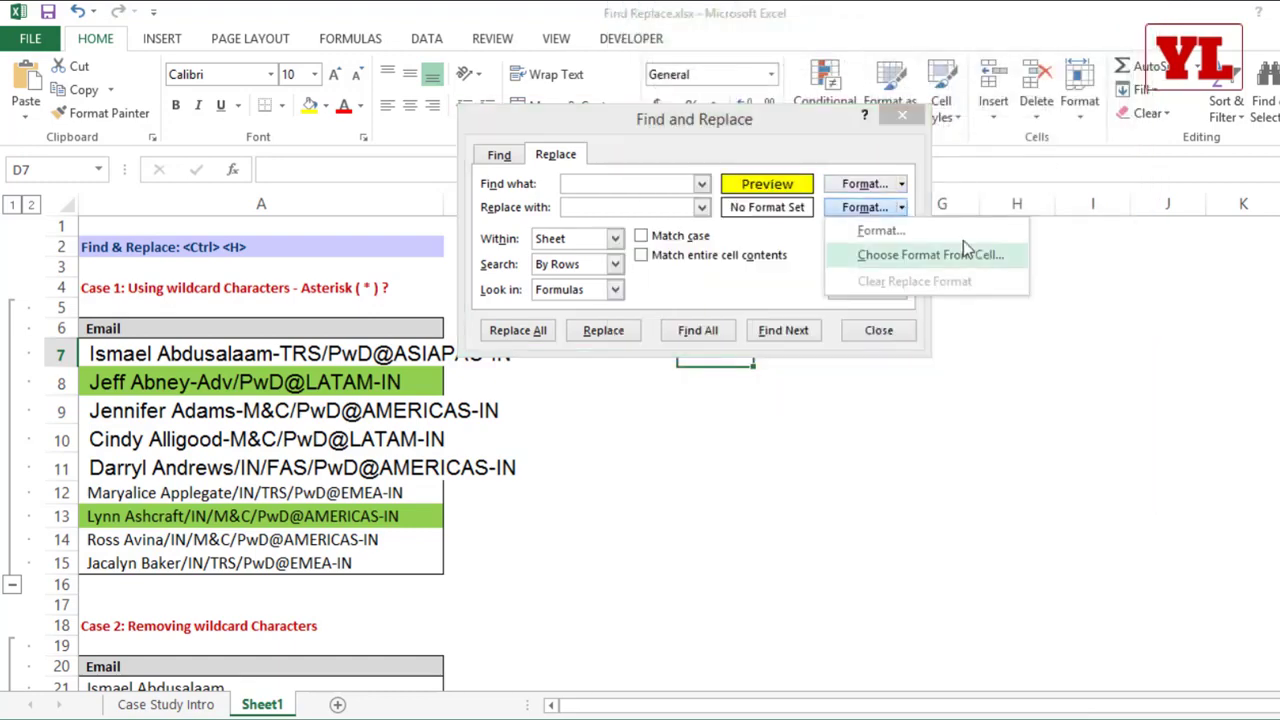
left_click(880, 231)
left_click(741, 246)
left_click(1018, 485)
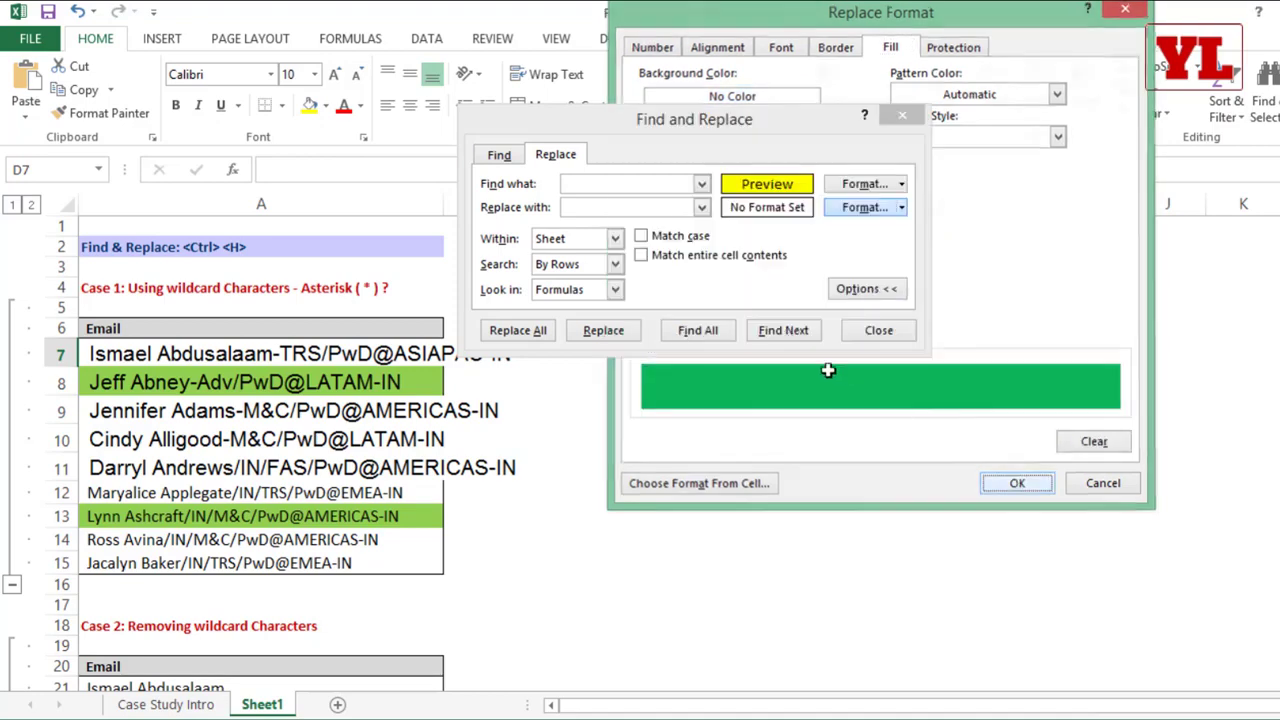
left_click(520, 330)
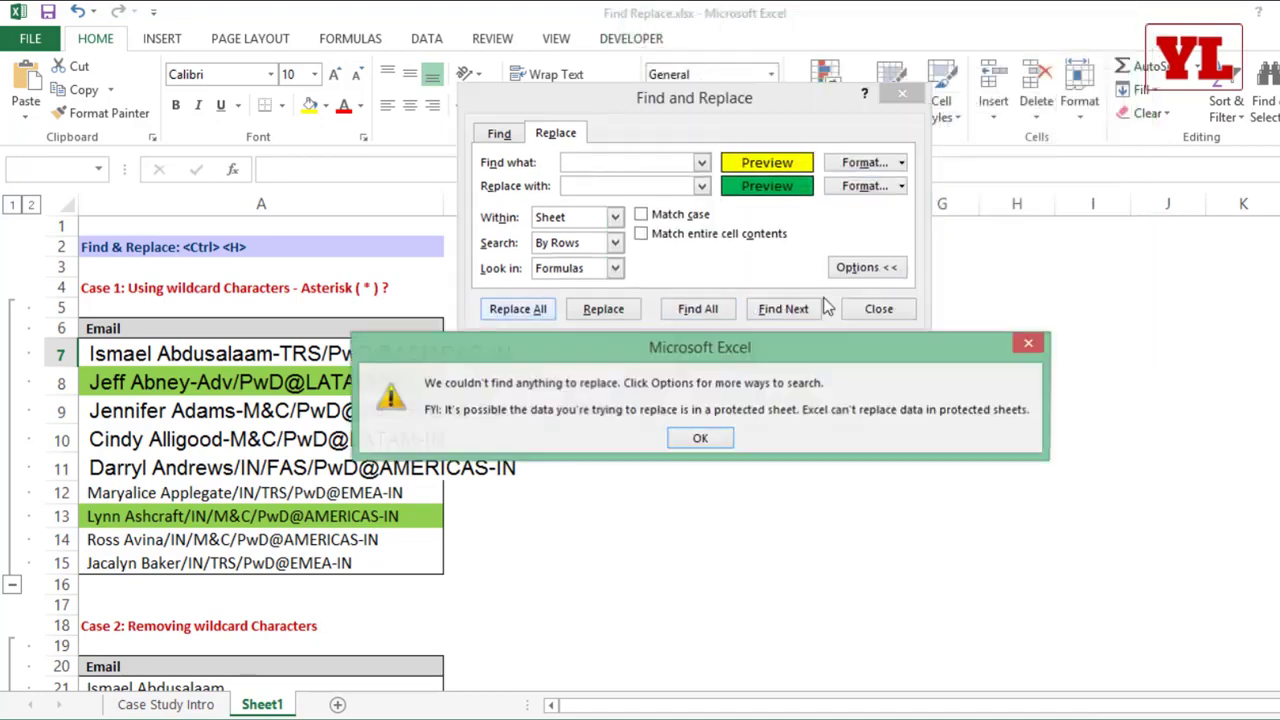
left_click(710, 436)
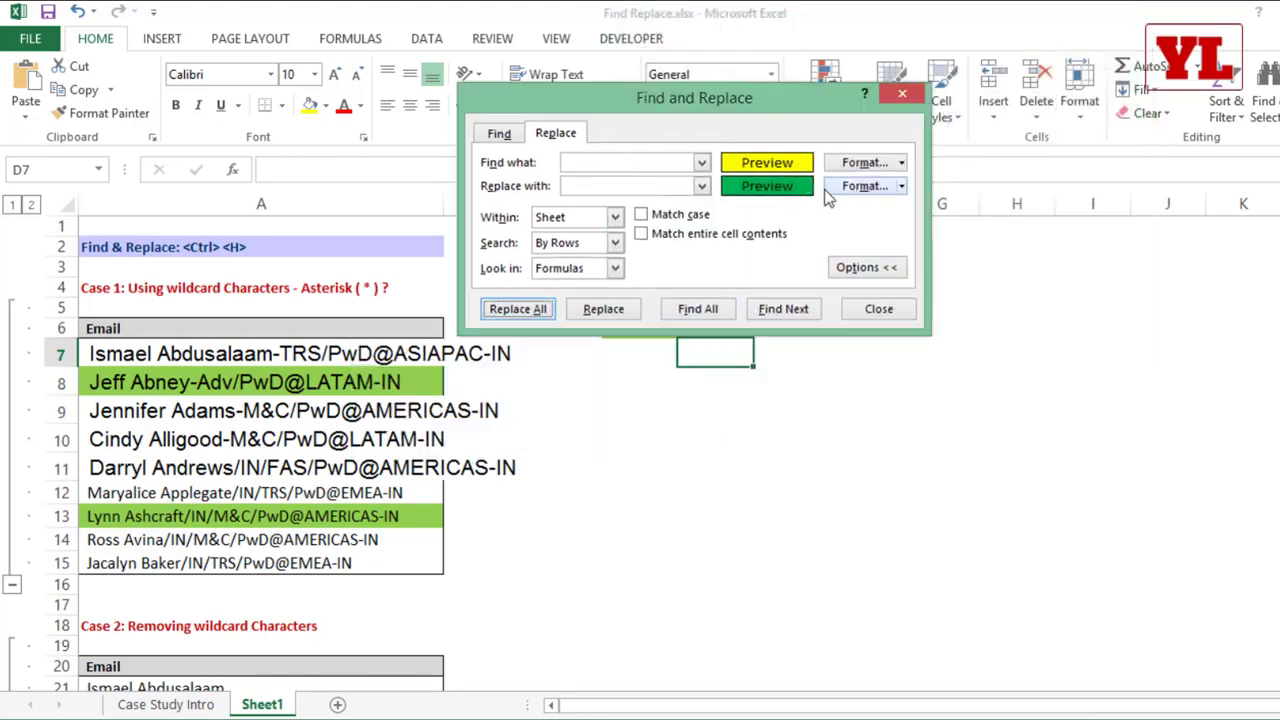
Step: Change the find format to a light green fill and the replacement format to a light blue fill
left_click(904, 164)
left_click(880, 186)
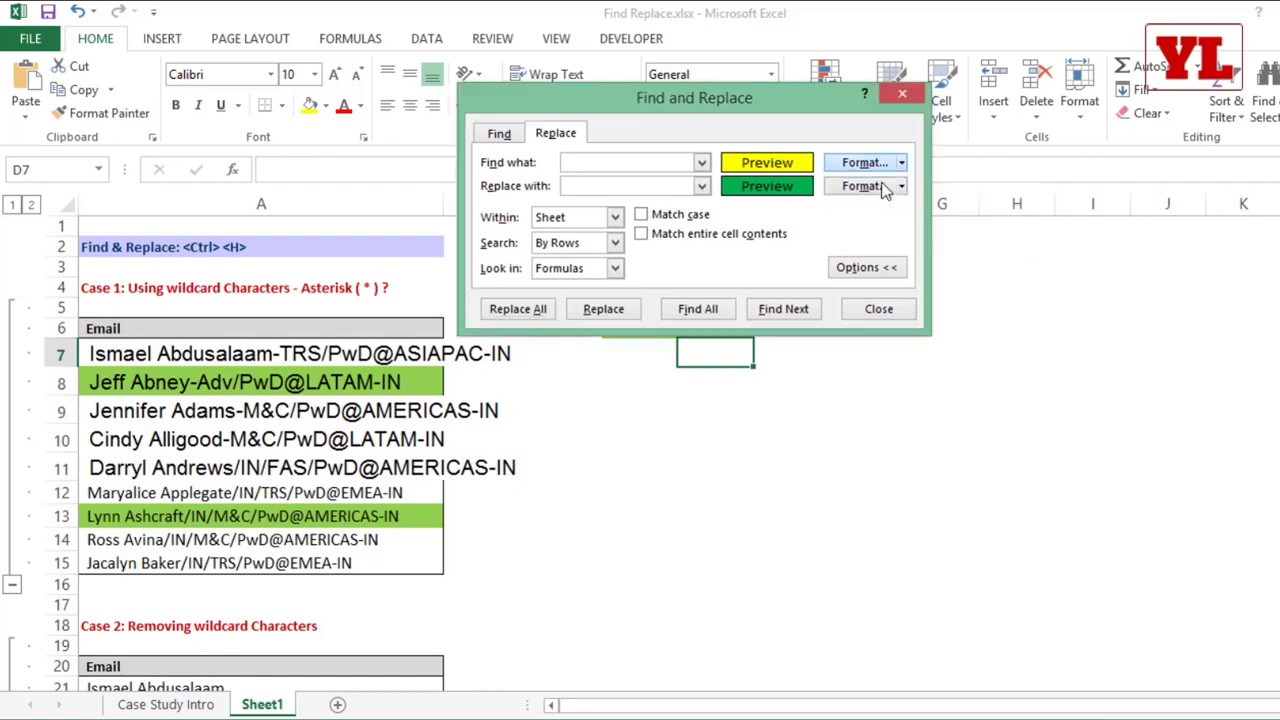
left_click(723, 246)
left_click(1038, 490)
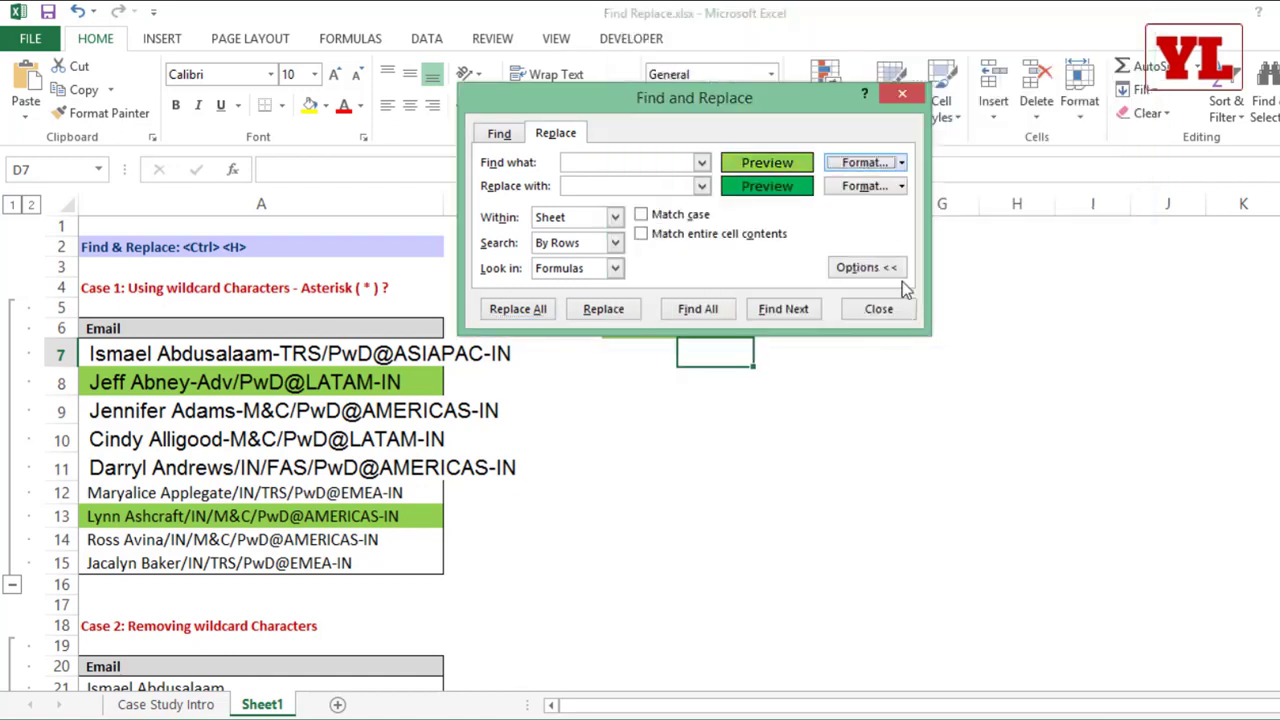
left_click(901, 186)
left_click(880, 210)
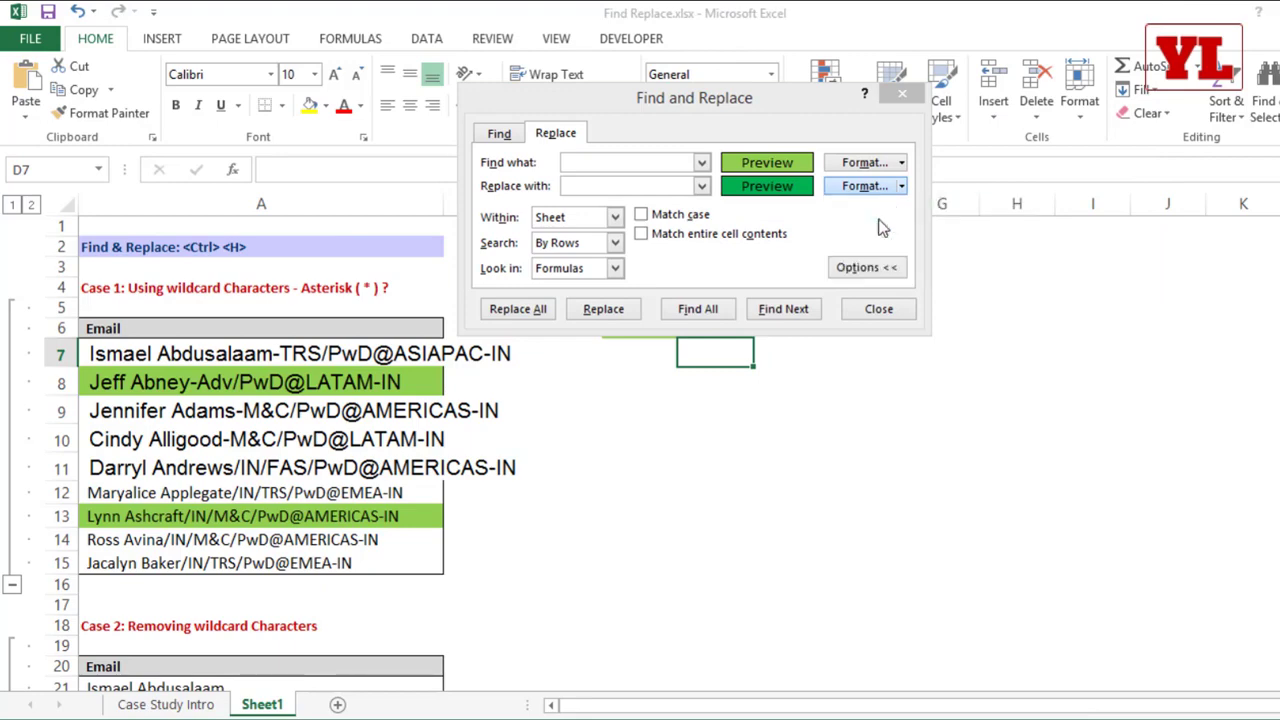
left_click(756, 246)
left_click(1030, 487)
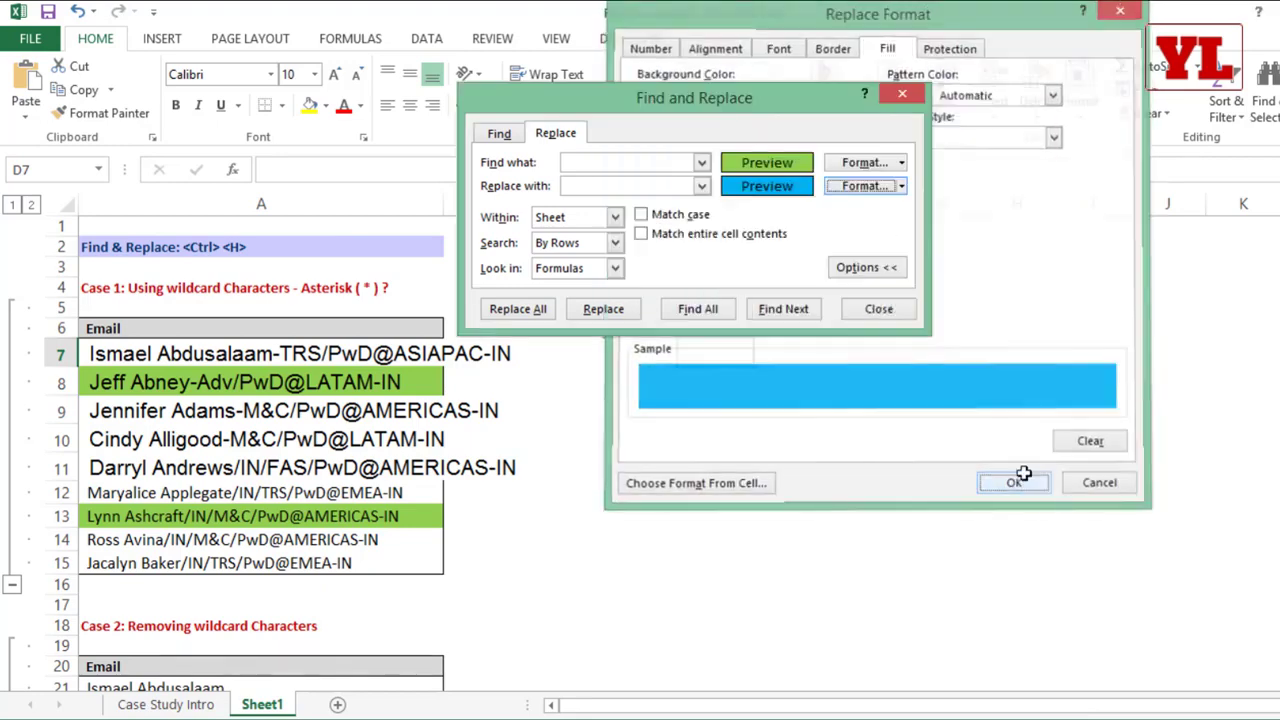
Step: Replace all light green fills on the sheet with light blue, and close Find and Replace
left_click(519, 310)
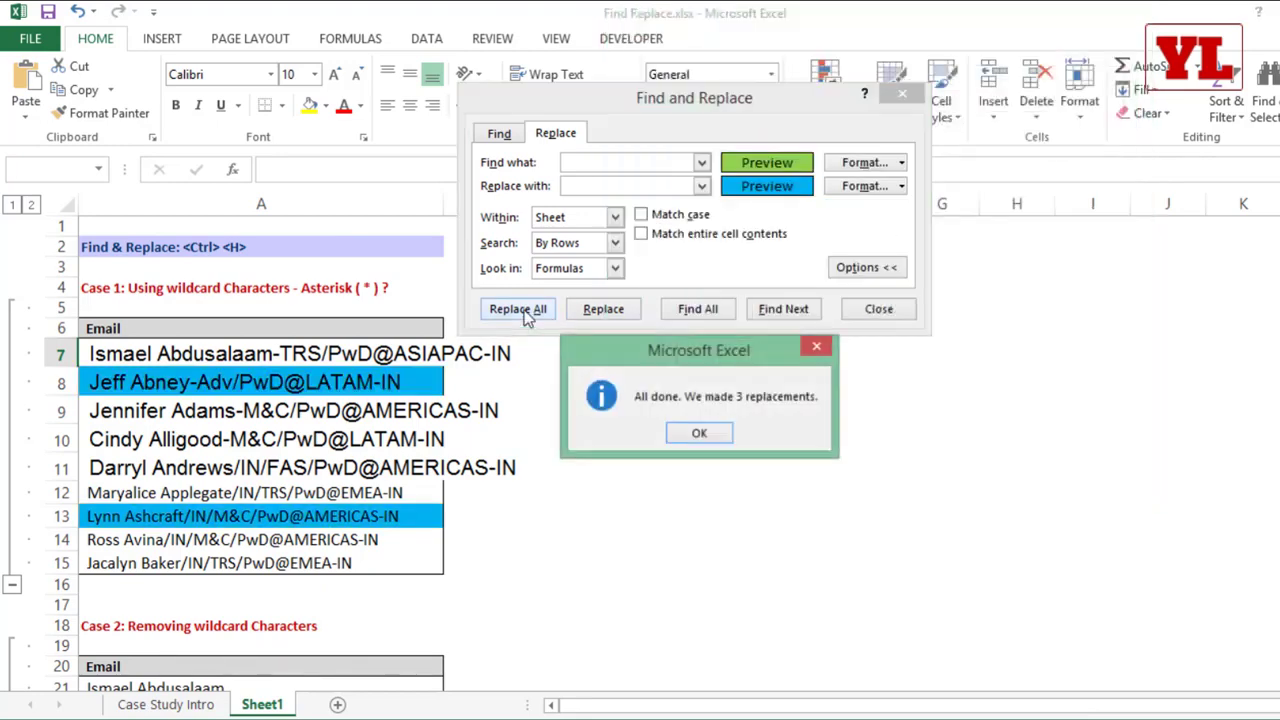
left_click(699, 433)
left_click(897, 309)
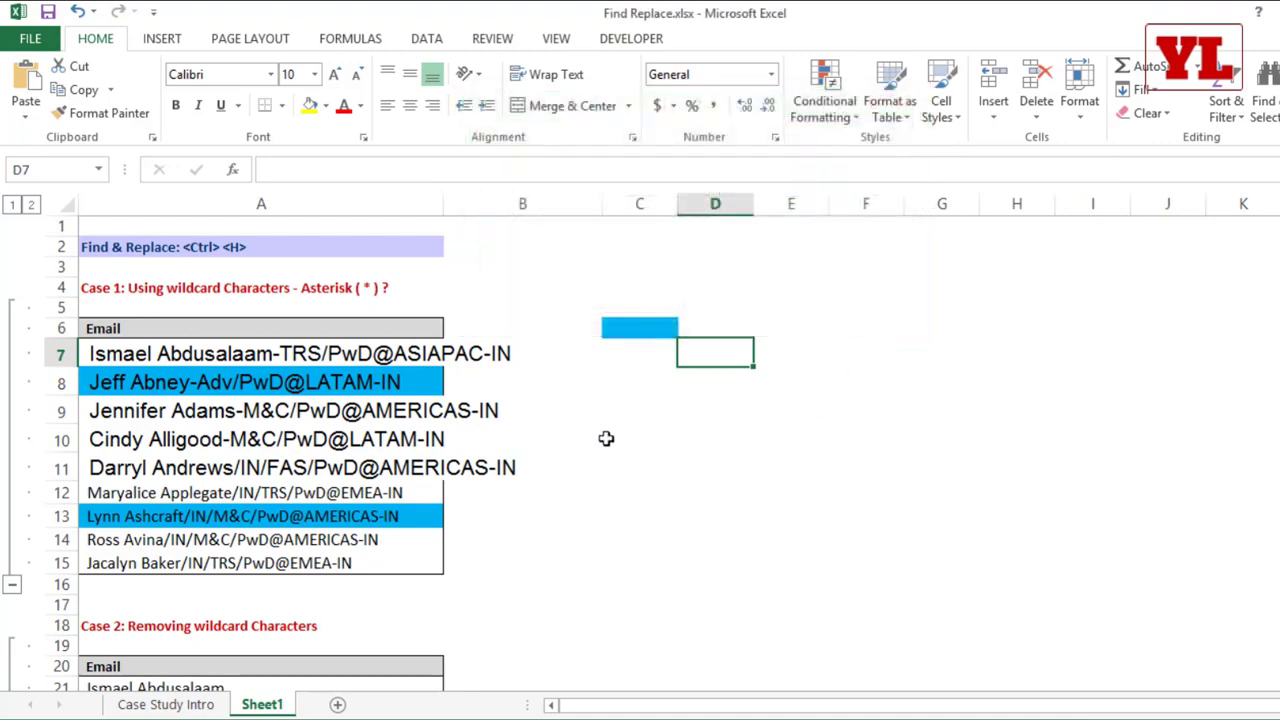
Step: Select A22:A28 in the Case 2 list, open Find and Replace, and collapse its options
scroll(608, 437, "down", 5)
left_click_drag(214, 359, 210, 482)
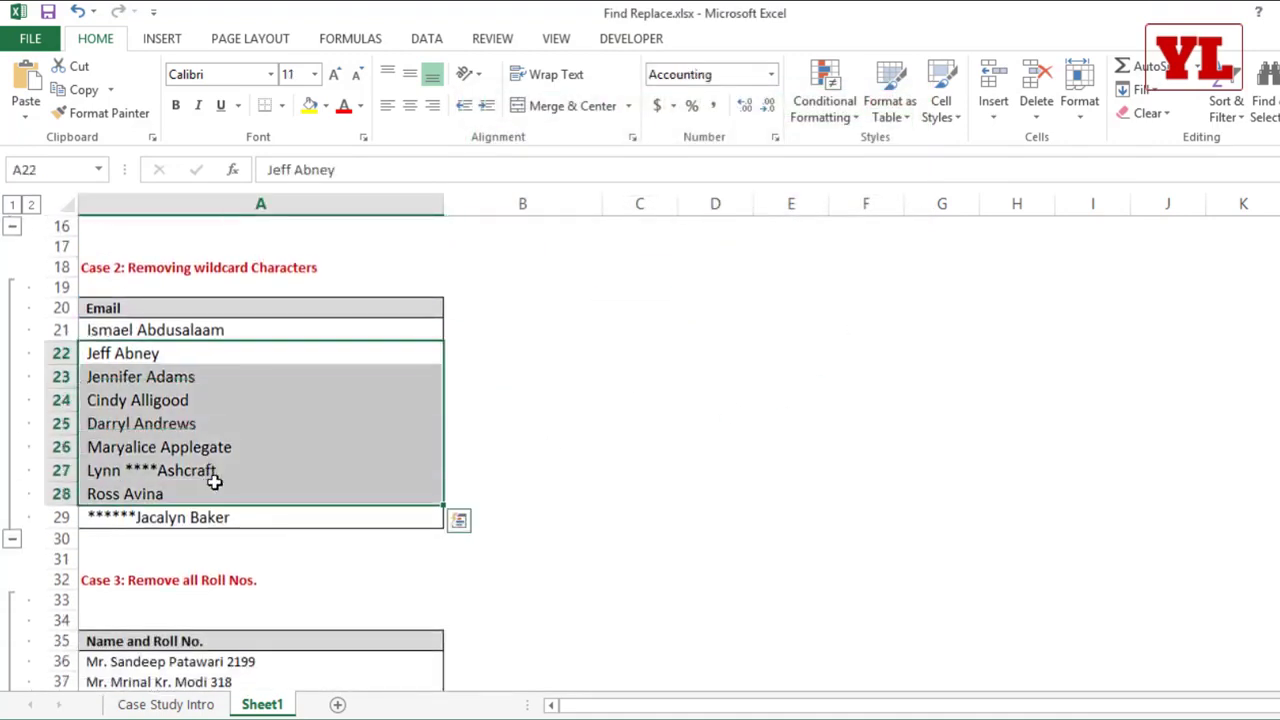
key("ctrl+h")
left_click(893, 300)
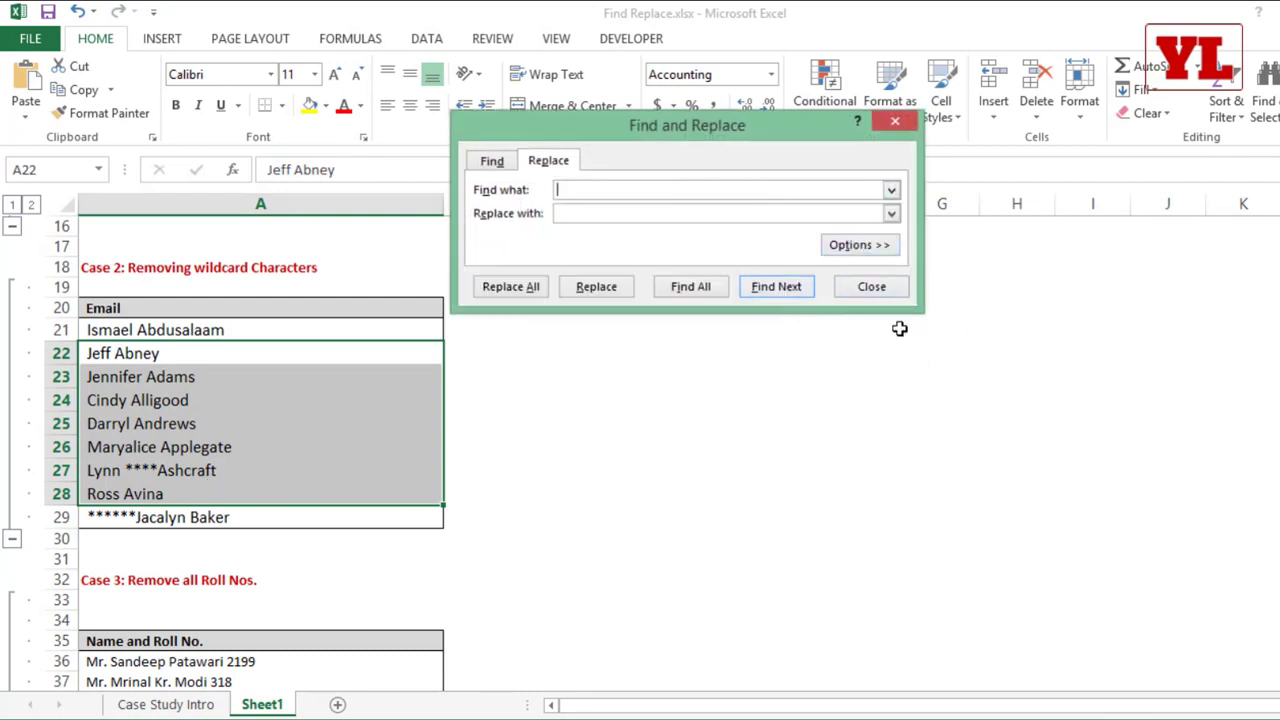
Step: Try to replace every M with R in the selected cells, leaving the find and replacement formats set
left_click(860, 247)
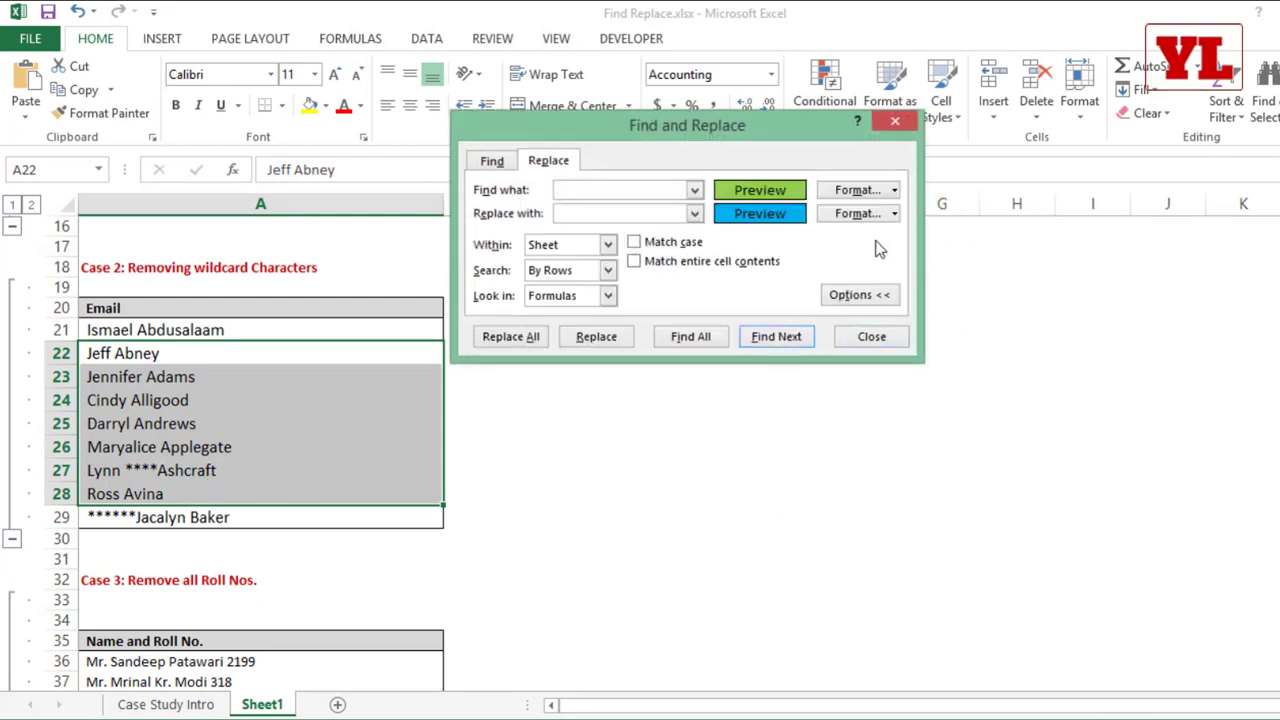
left_click(866, 296)
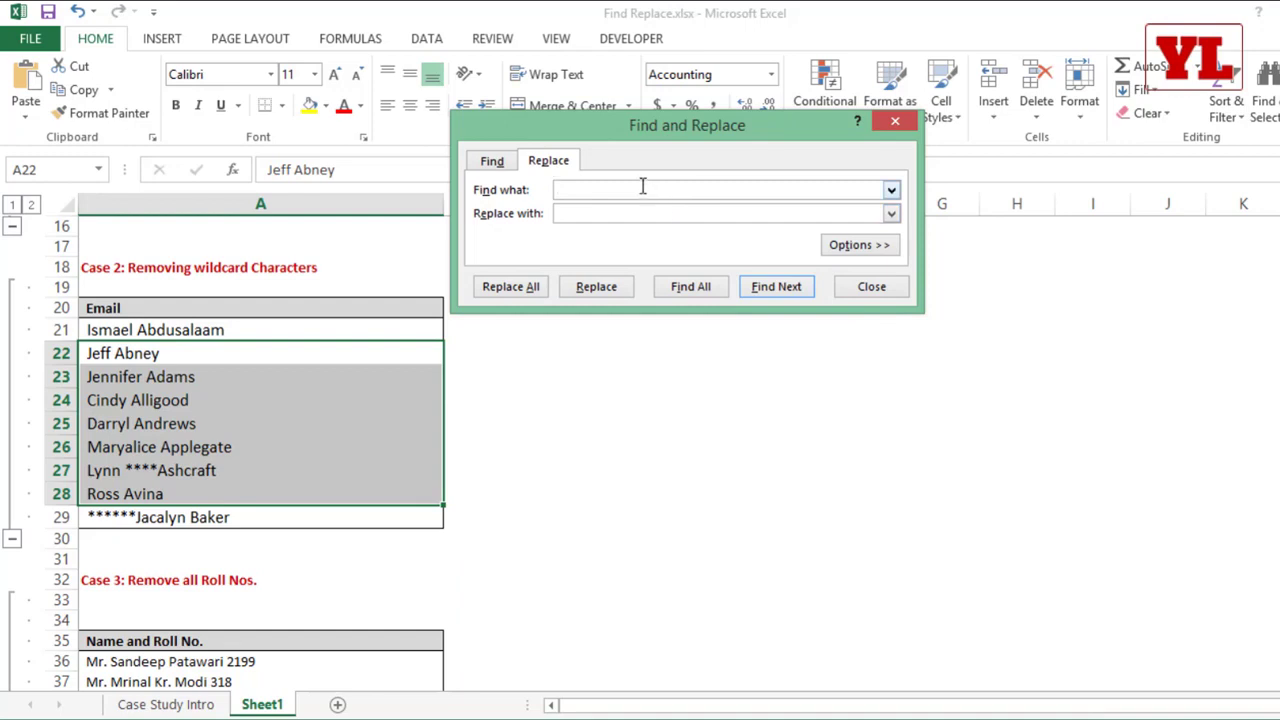
left_click(643, 186)
type("M")
left_click(606, 211)
type("R")
left_click(512, 287)
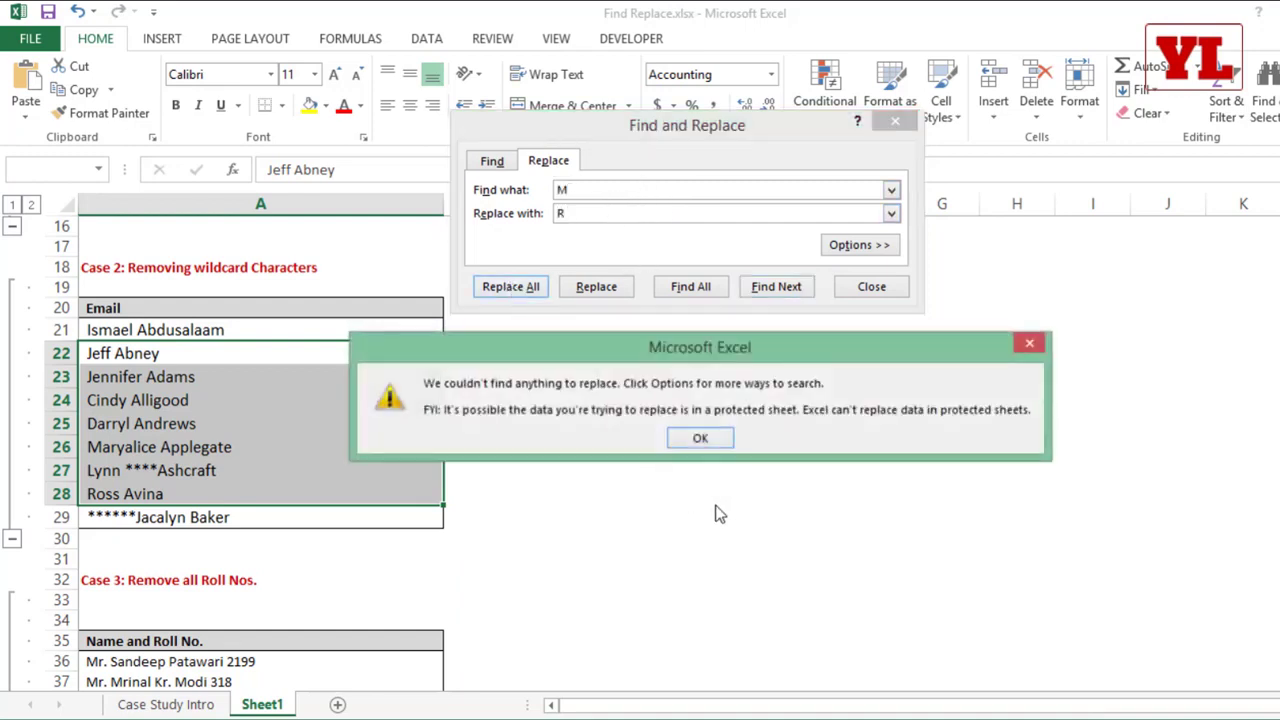
left_click(700, 440)
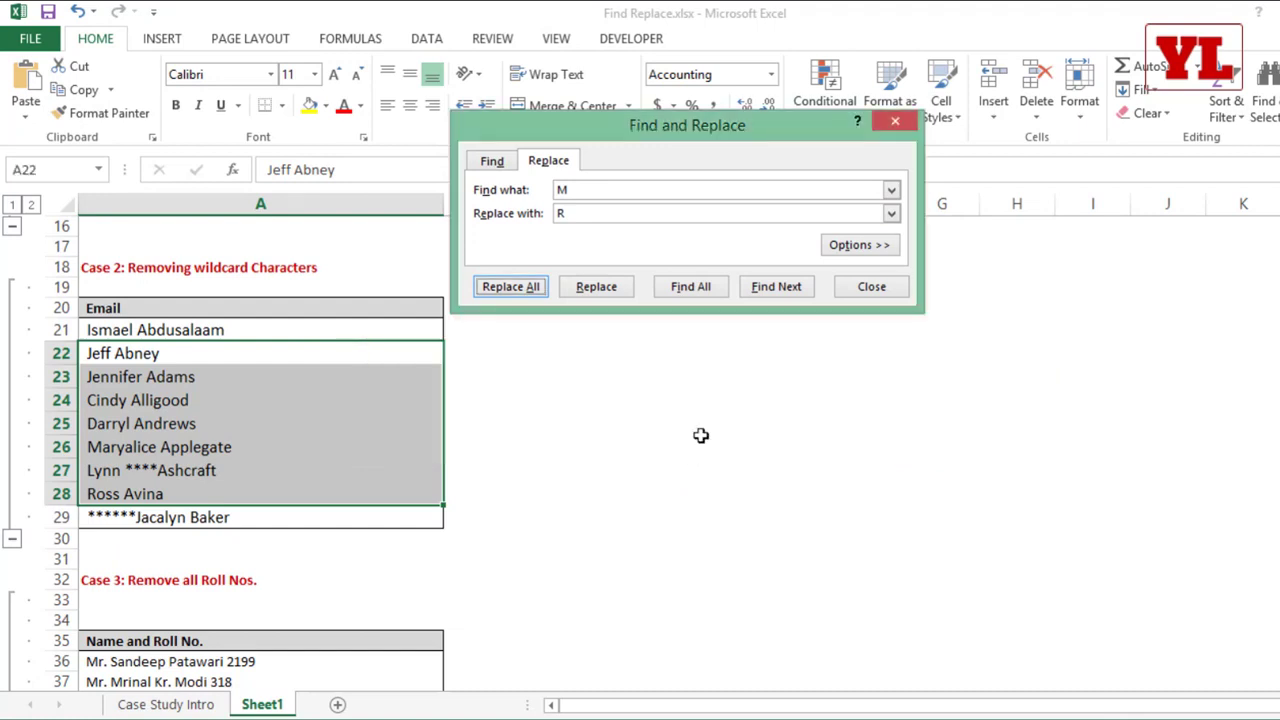
Step: Clear both the find format and the replacement format, and close Find and Replace
left_click(884, 250)
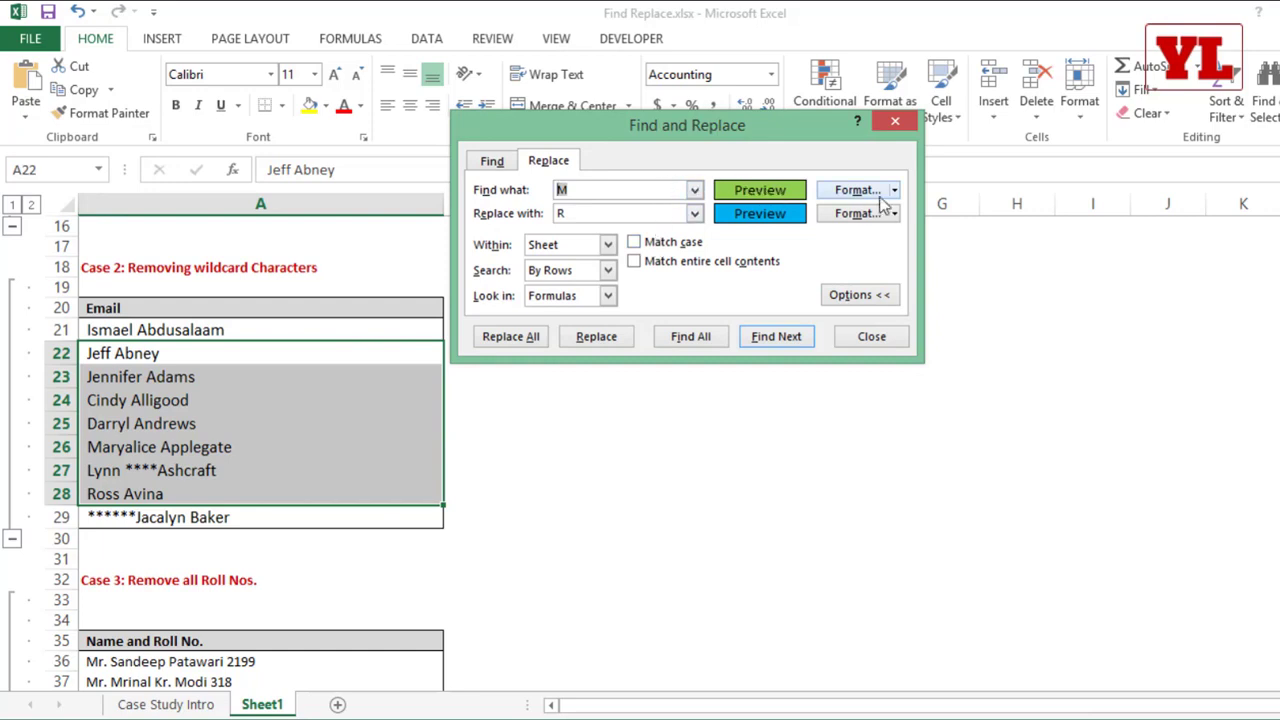
left_click(895, 191)
left_click(898, 263)
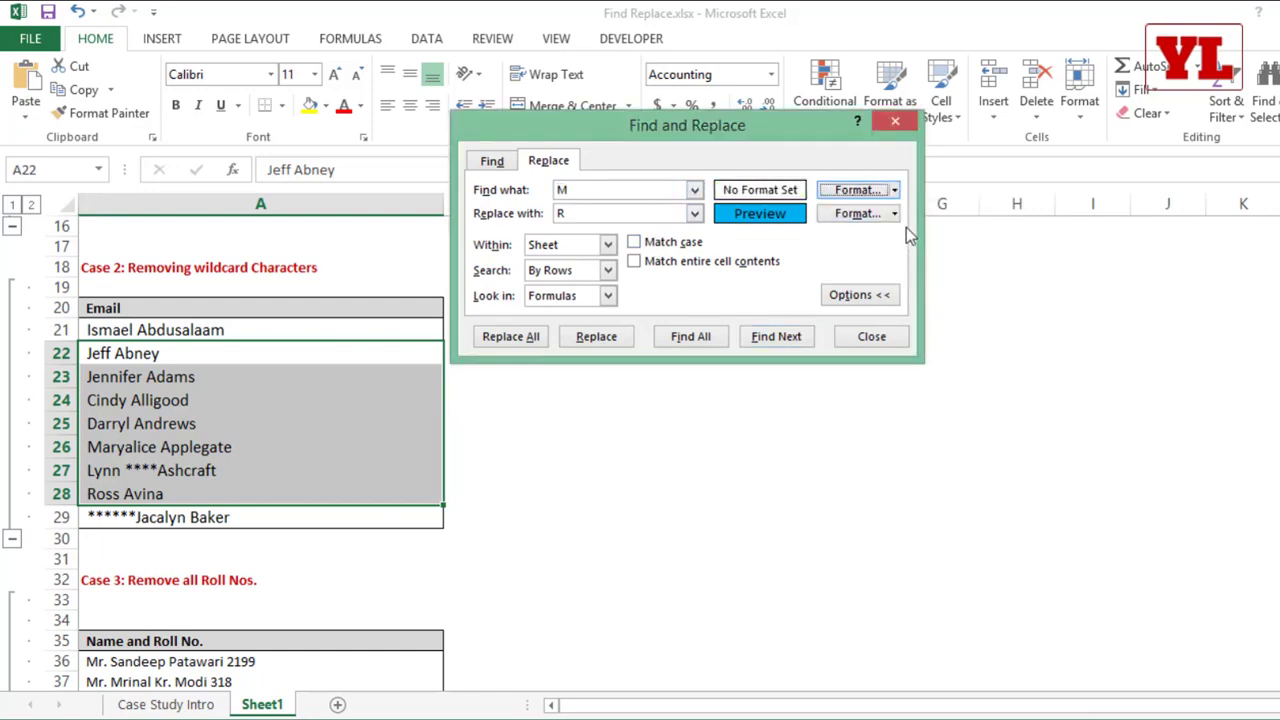
left_click(893, 296)
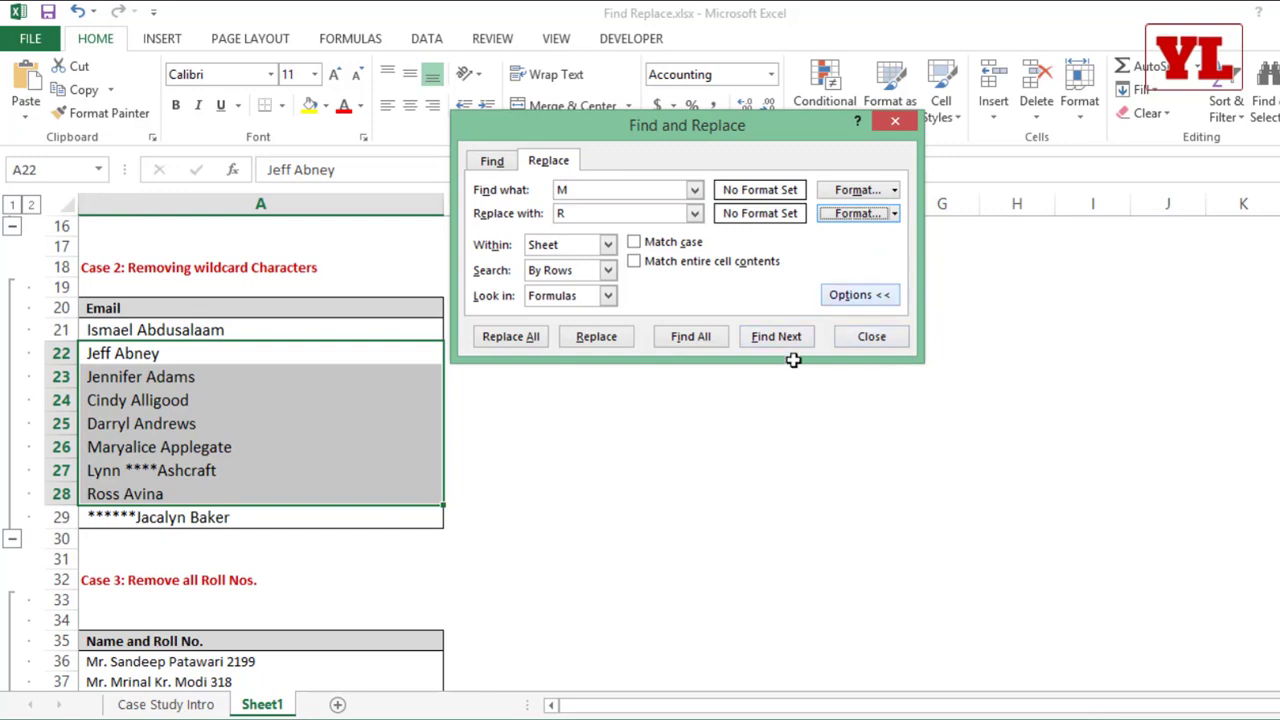
left_click(895, 340)
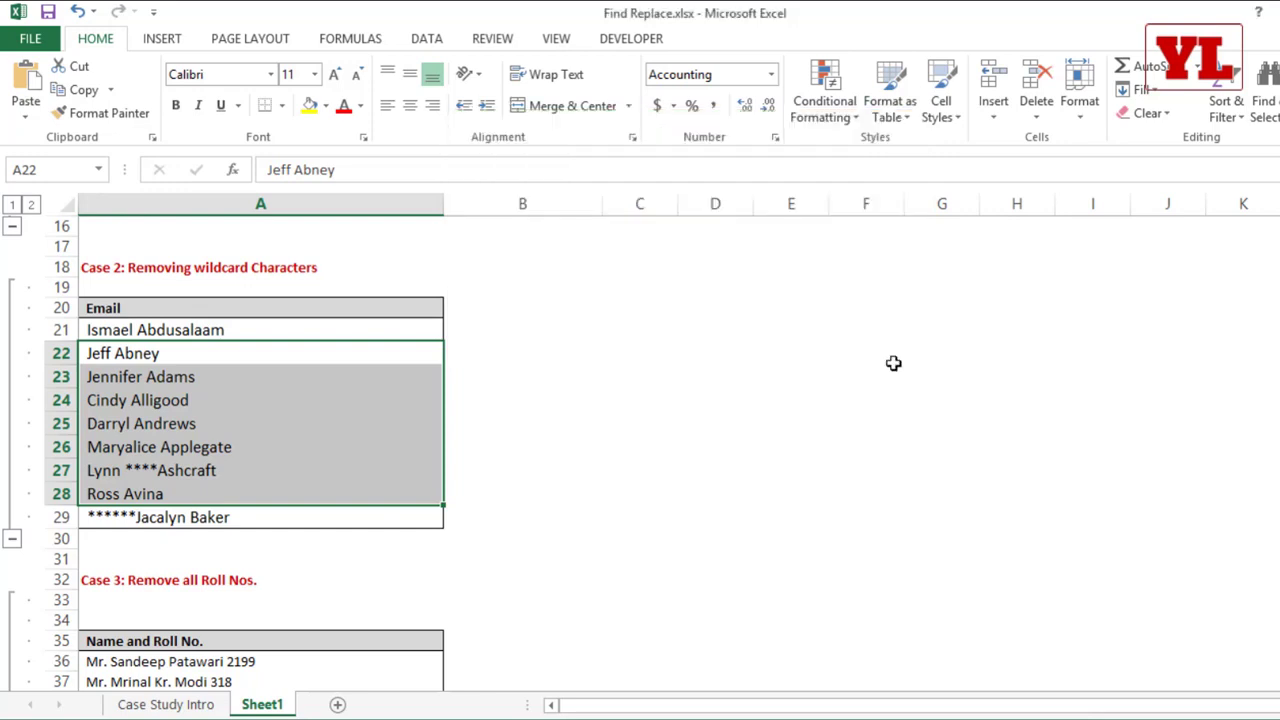
scroll(893, 363, "up", 3)
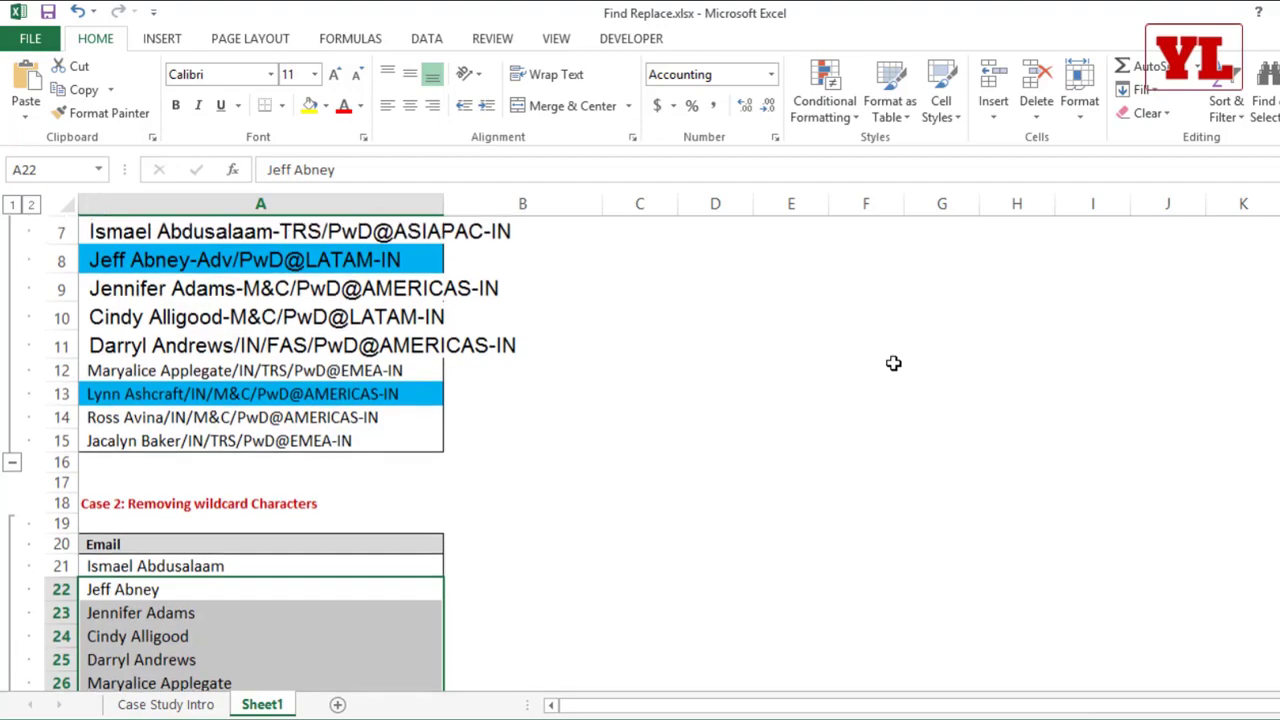
scroll(893, 363, "up", 1)
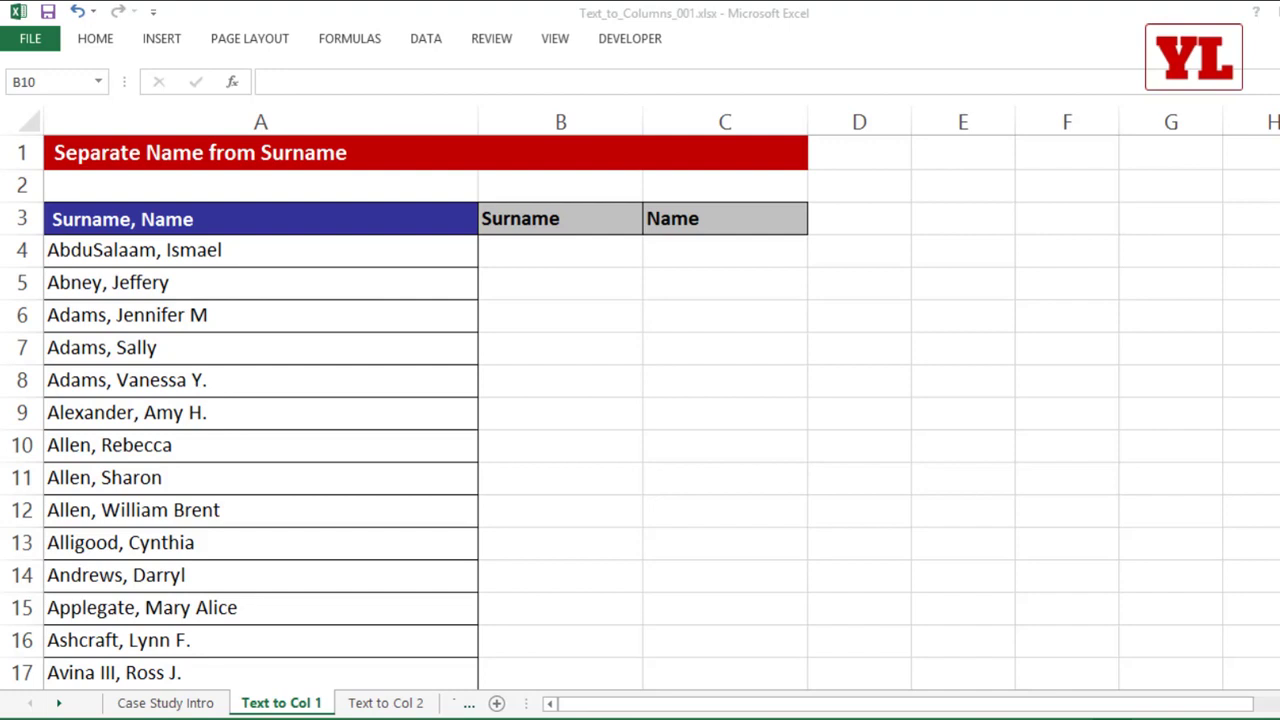
Step: Select A4:A10 on the Text to Col 1 sheet of Text_to_Columns_001.xlsx and start Text to Columns
left_click(327, 285)
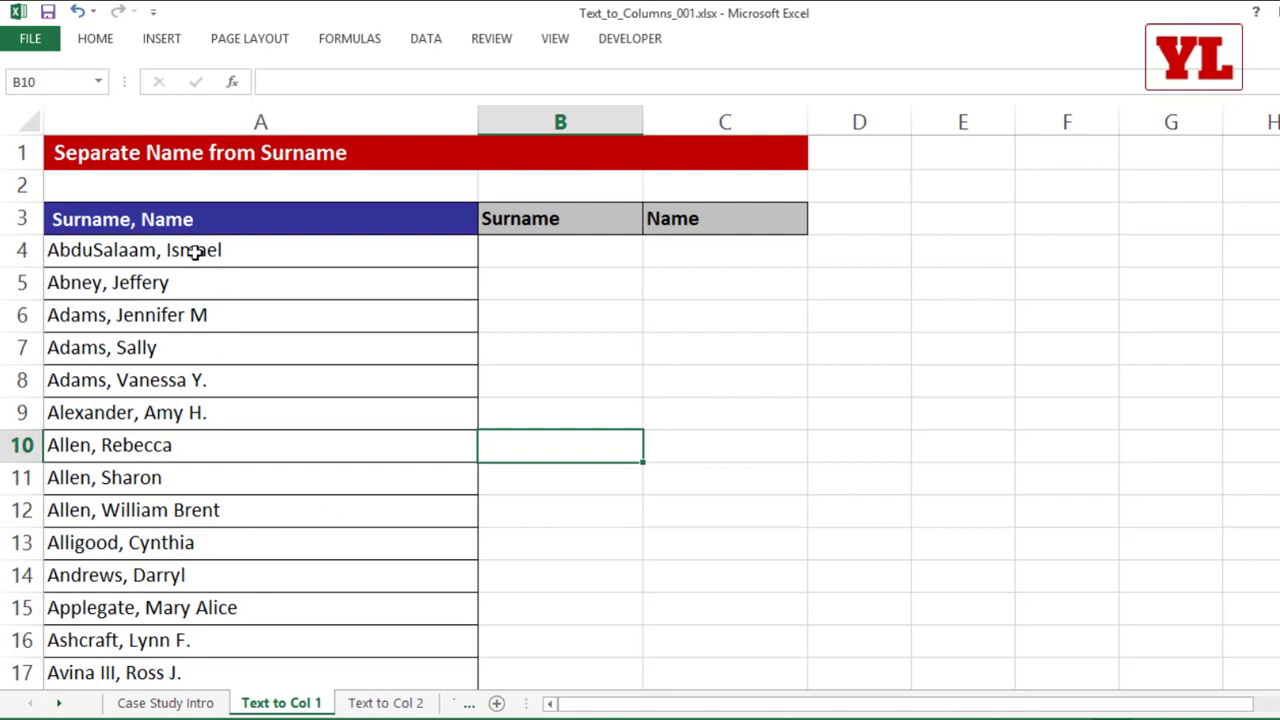
left_click_drag(191, 253, 178, 436)
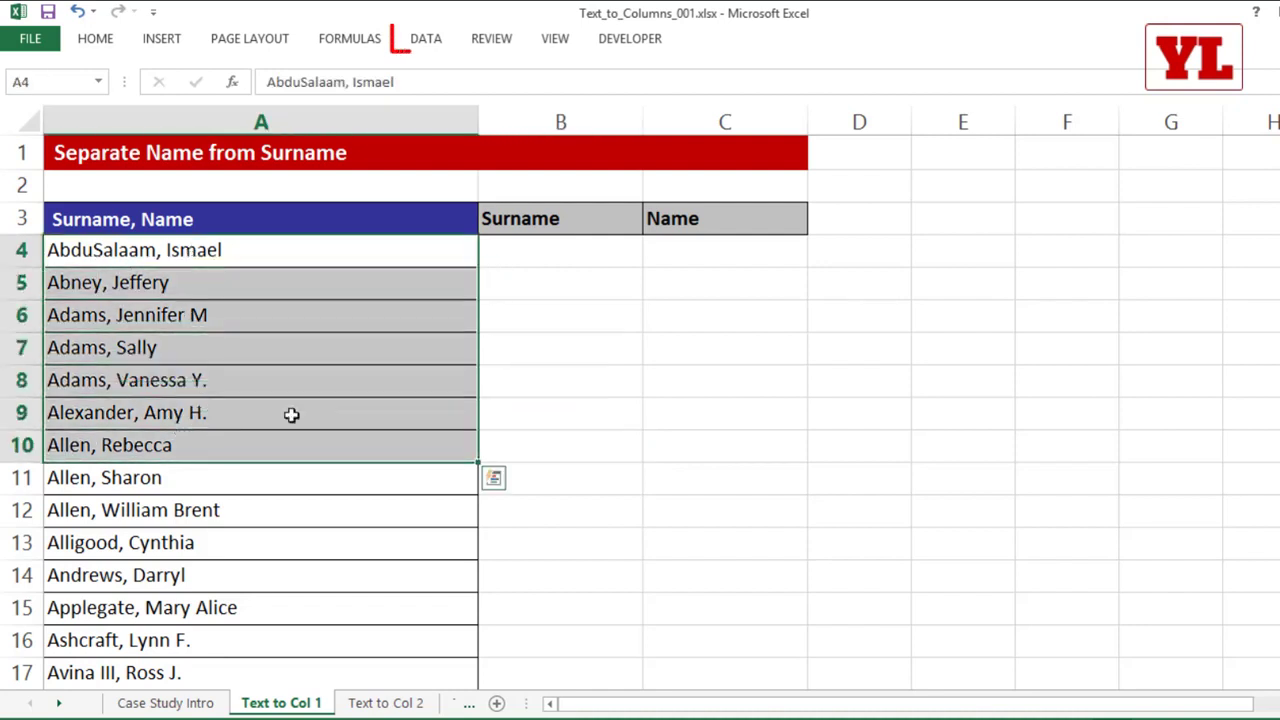
left_click(430, 40)
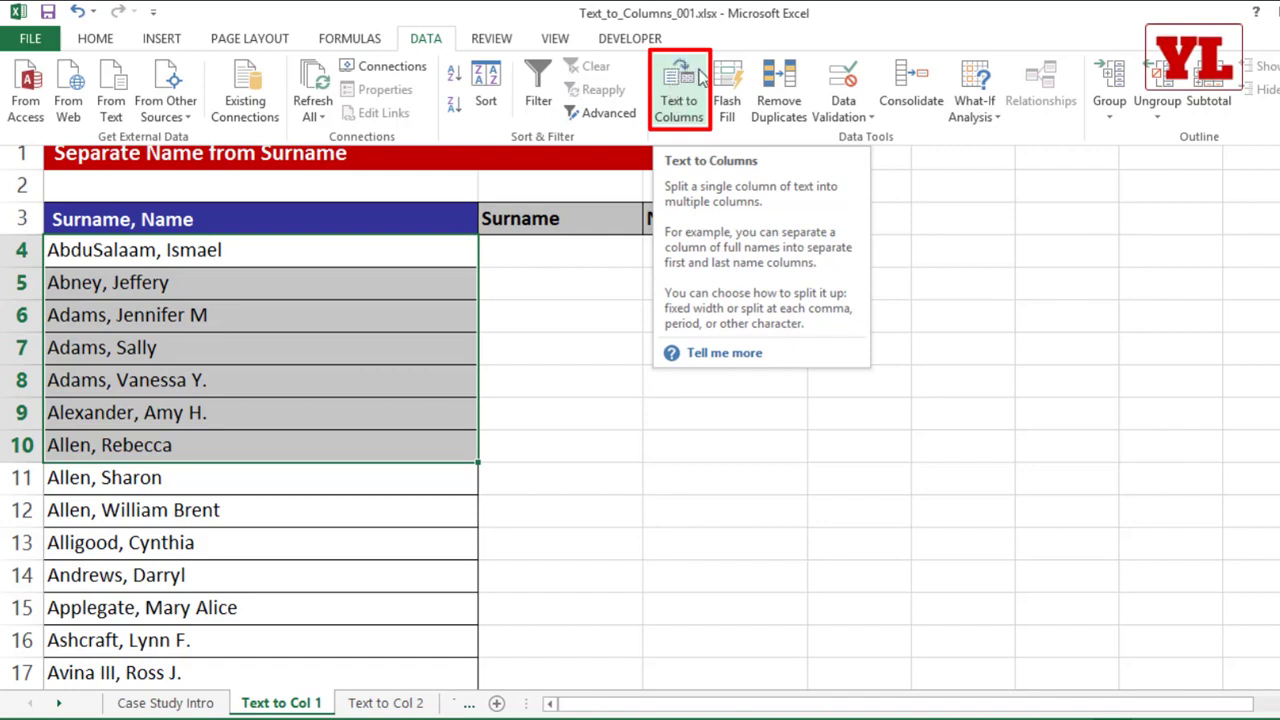
left_click(690, 92)
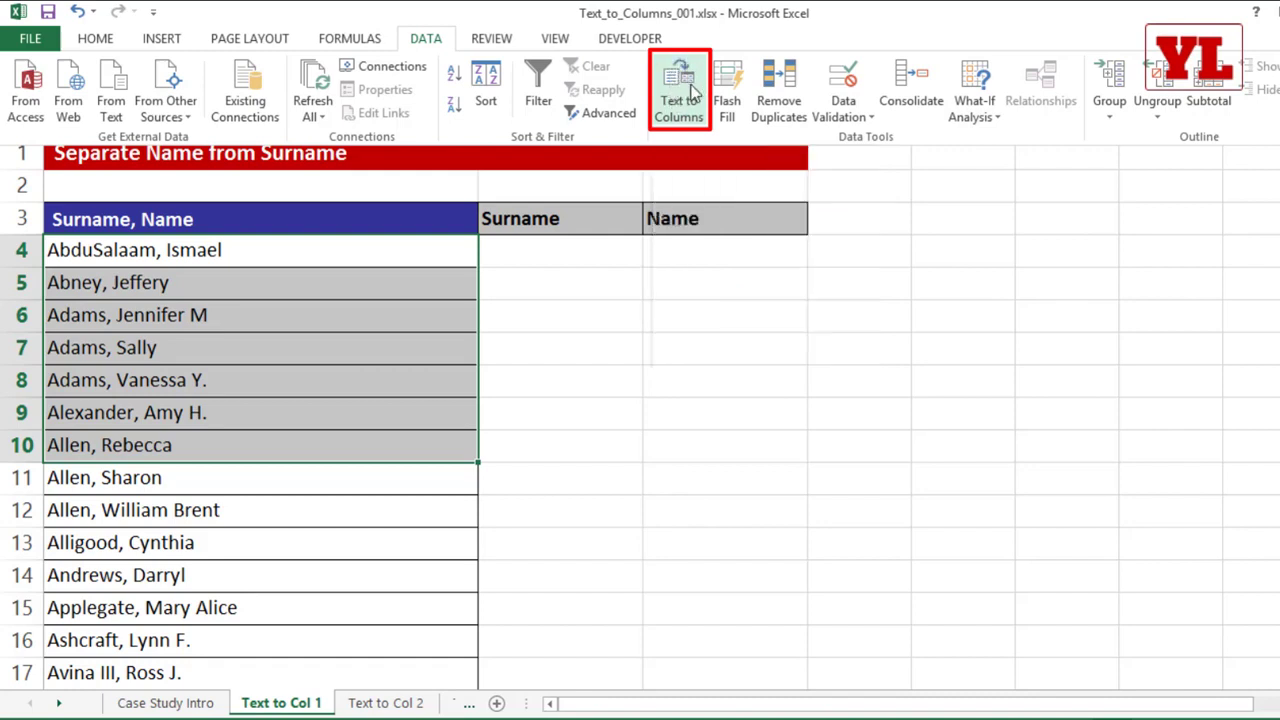
left_click_drag(667, 62, 574, 235)
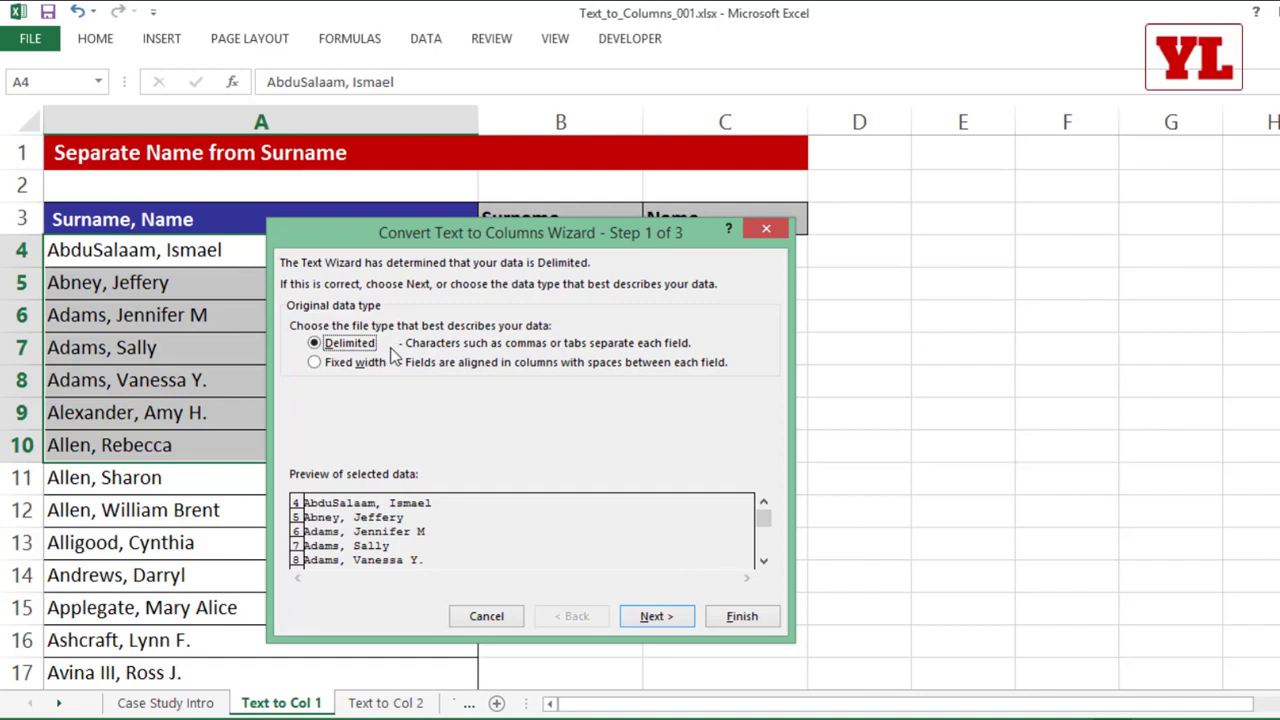
Step: Keep the data type as Delimited and use Comma instead of Tab as the only delimiter
left_click(324, 362)
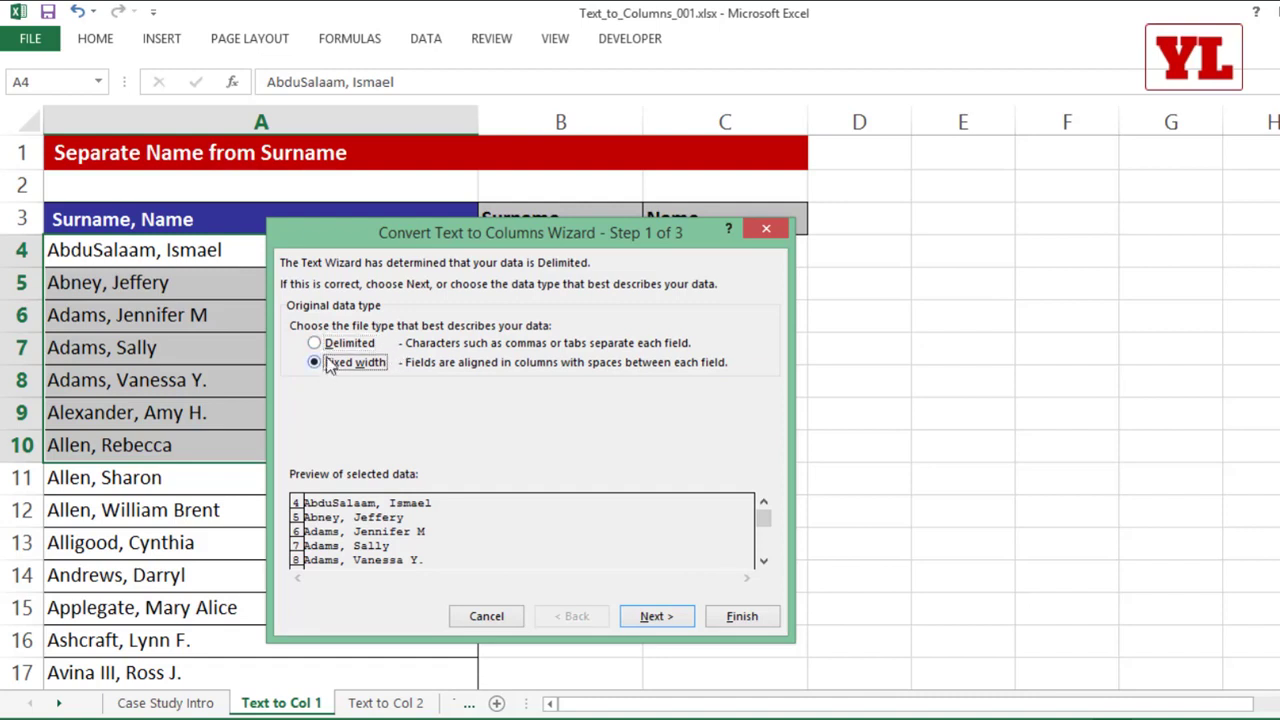
left_click(330, 345)
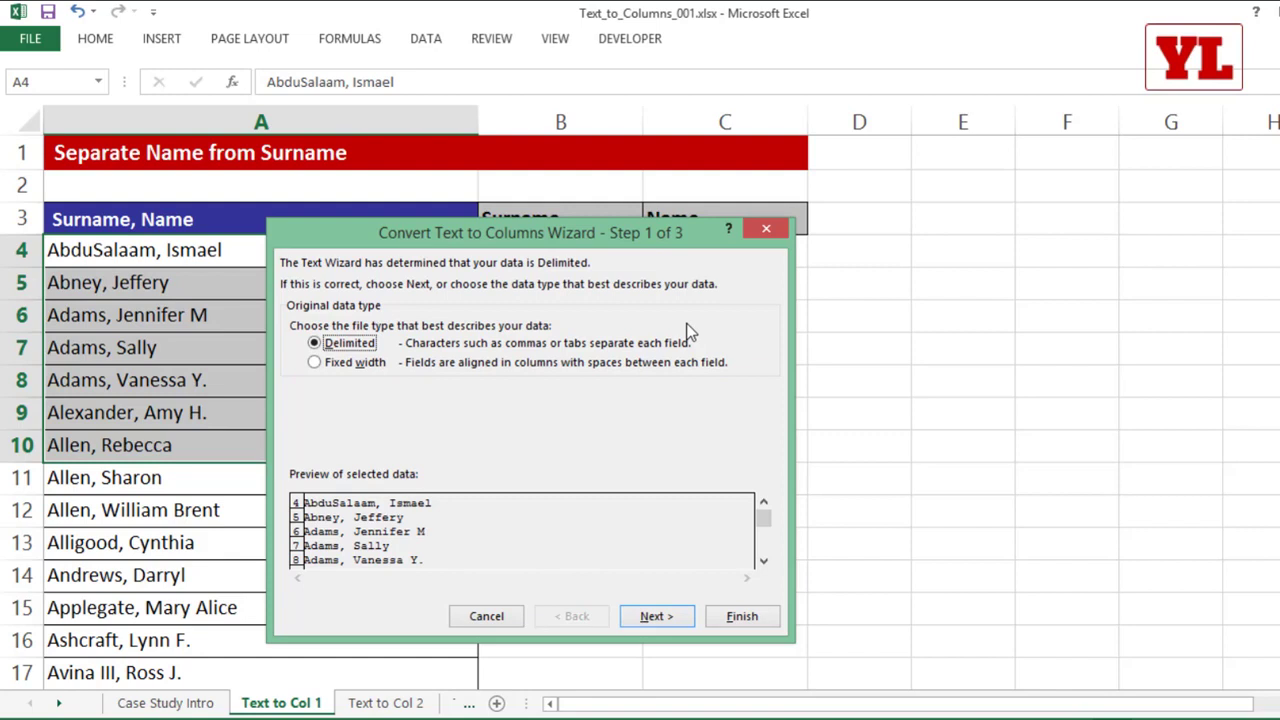
left_click(632, 618)
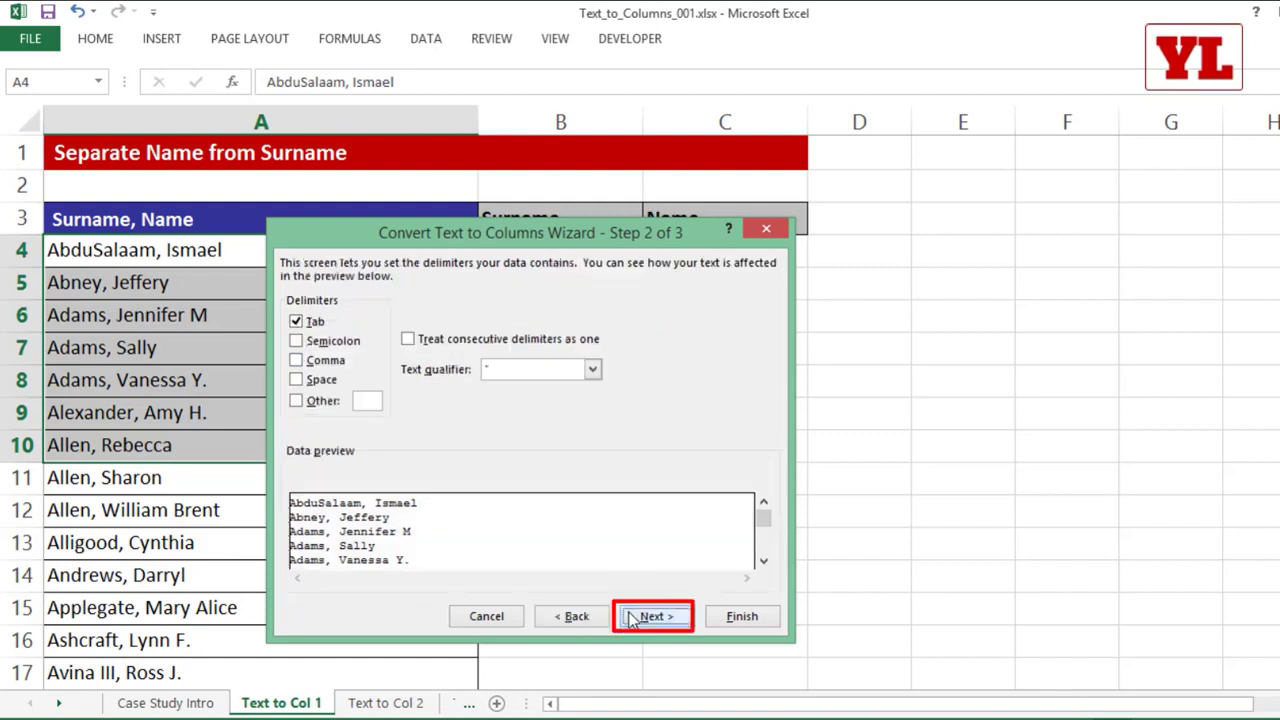
left_click(315, 326)
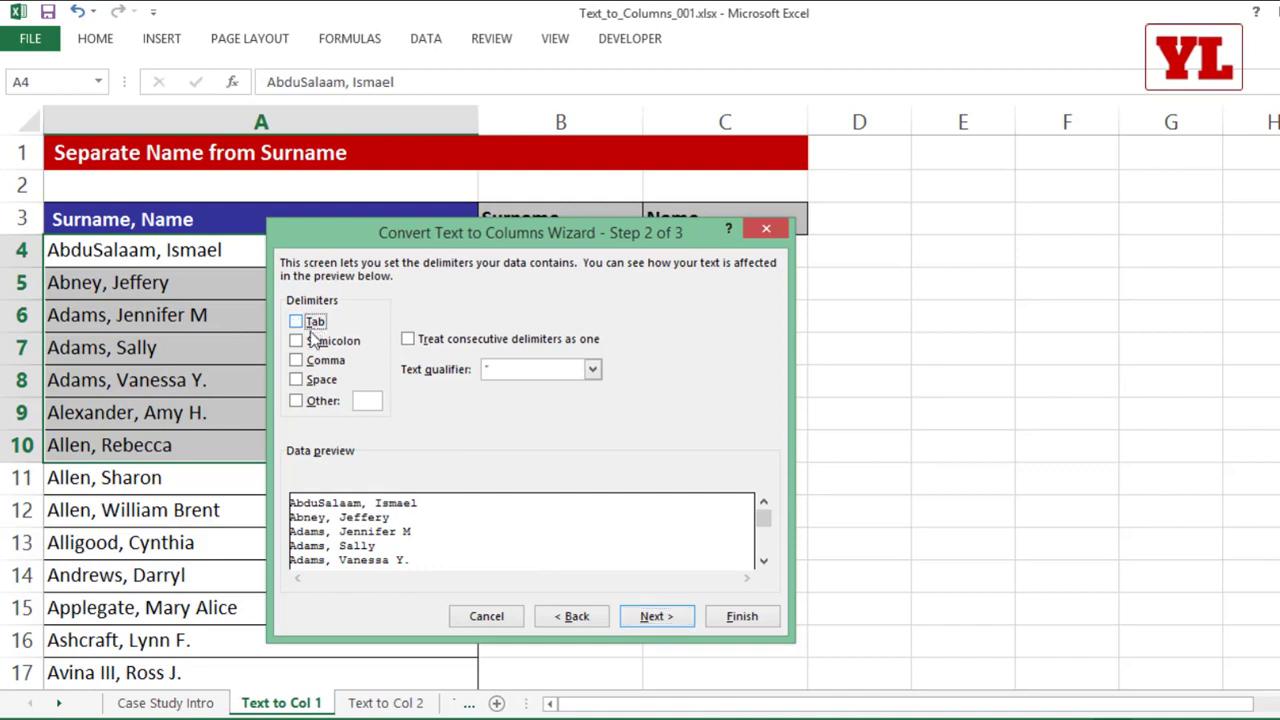
left_click(317, 366)
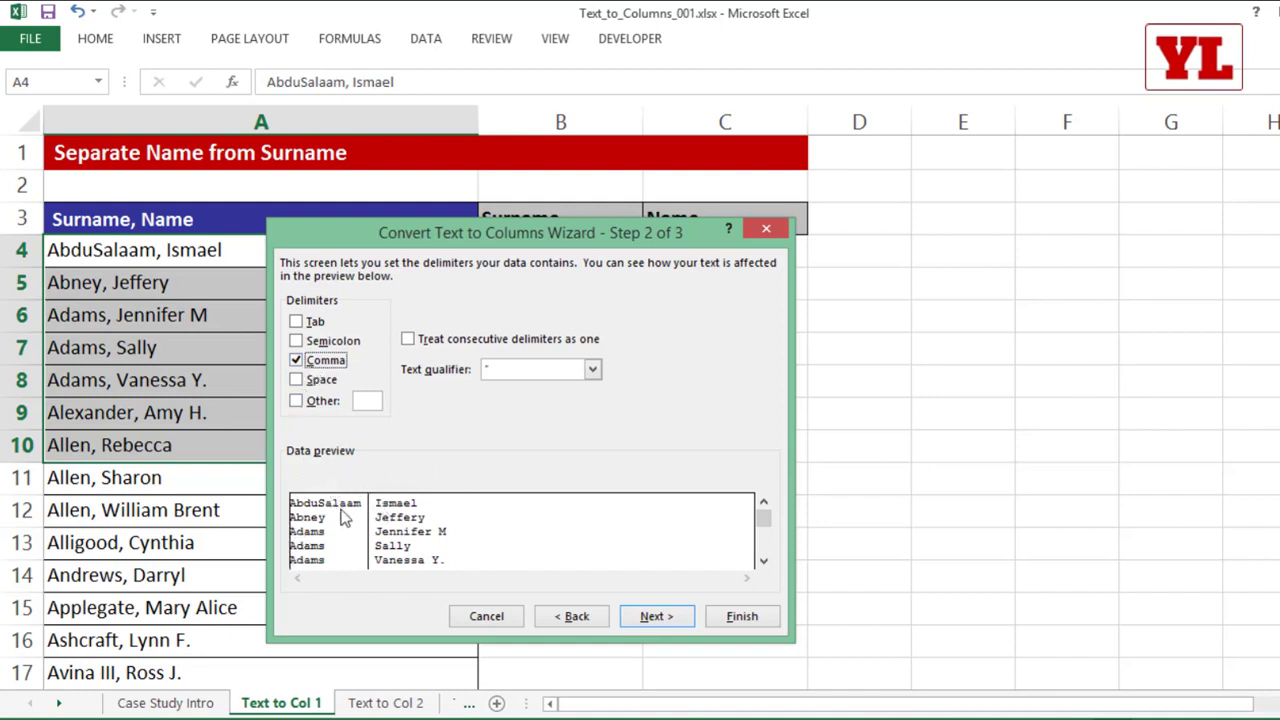
left_click(664, 620)
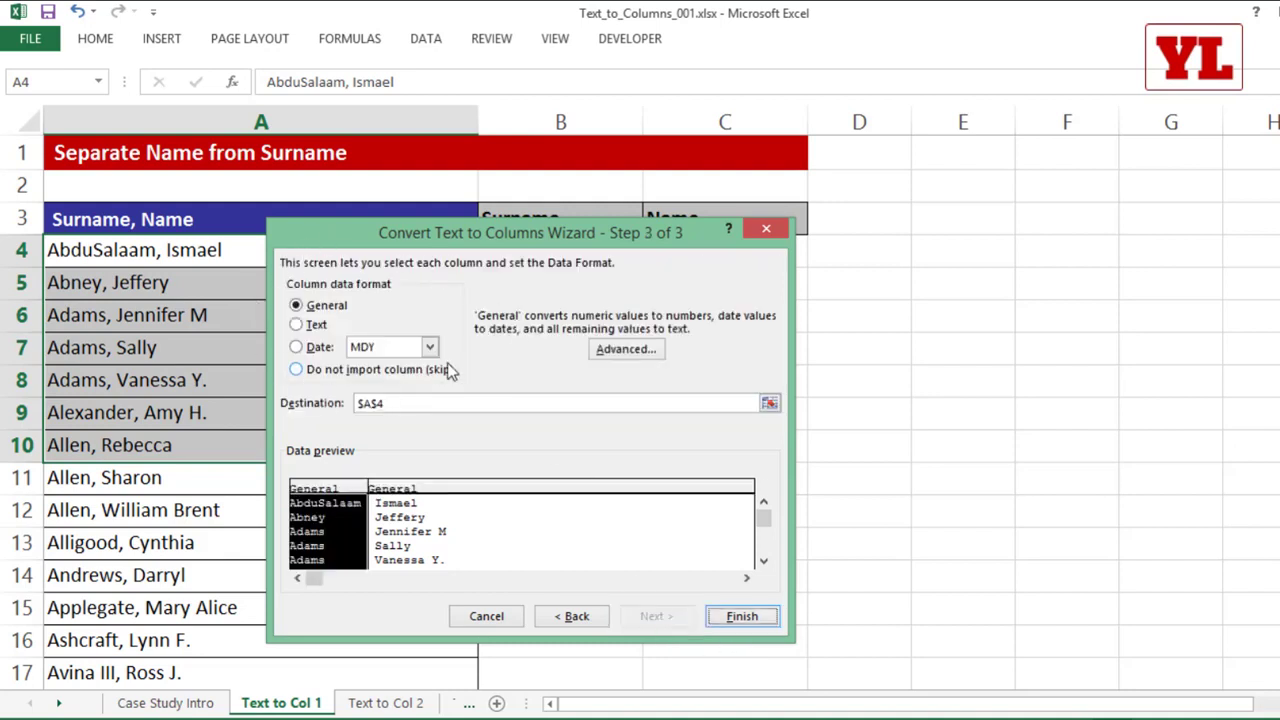
Step: Finish the split with the destination left at $A$4, and undo it
left_click(397, 403)
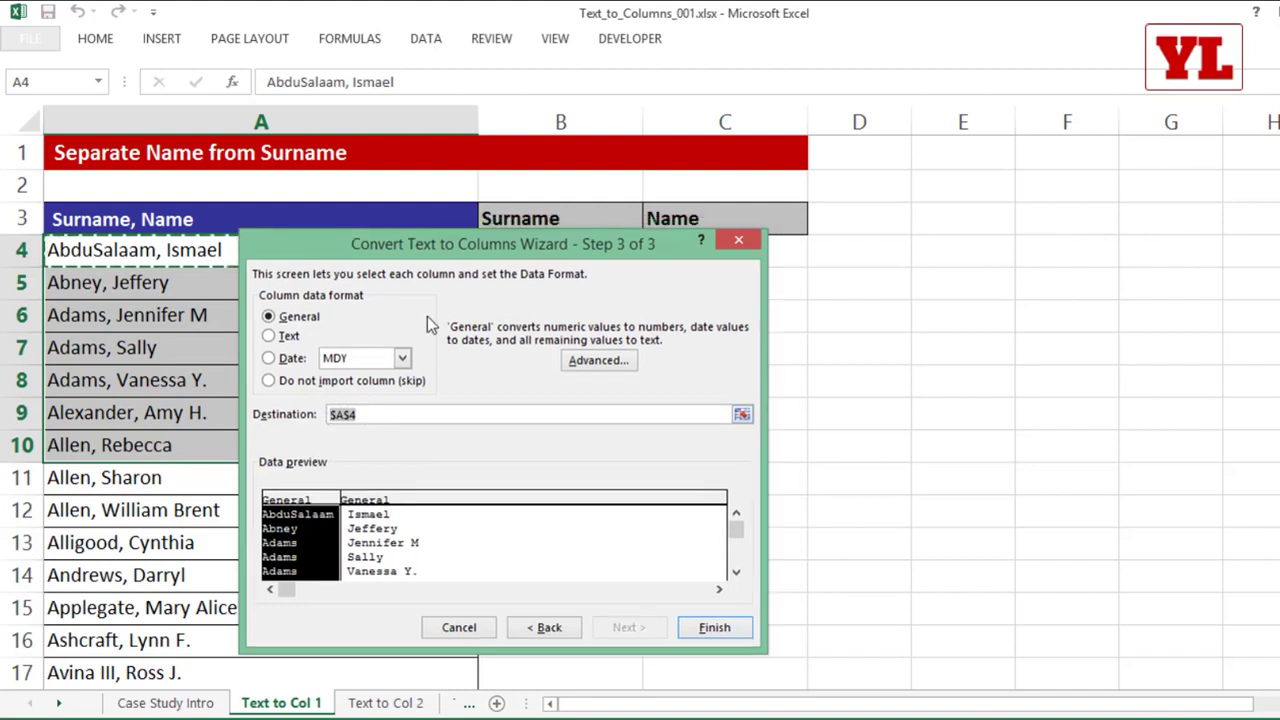
left_click_drag(424, 238, 436, 295)
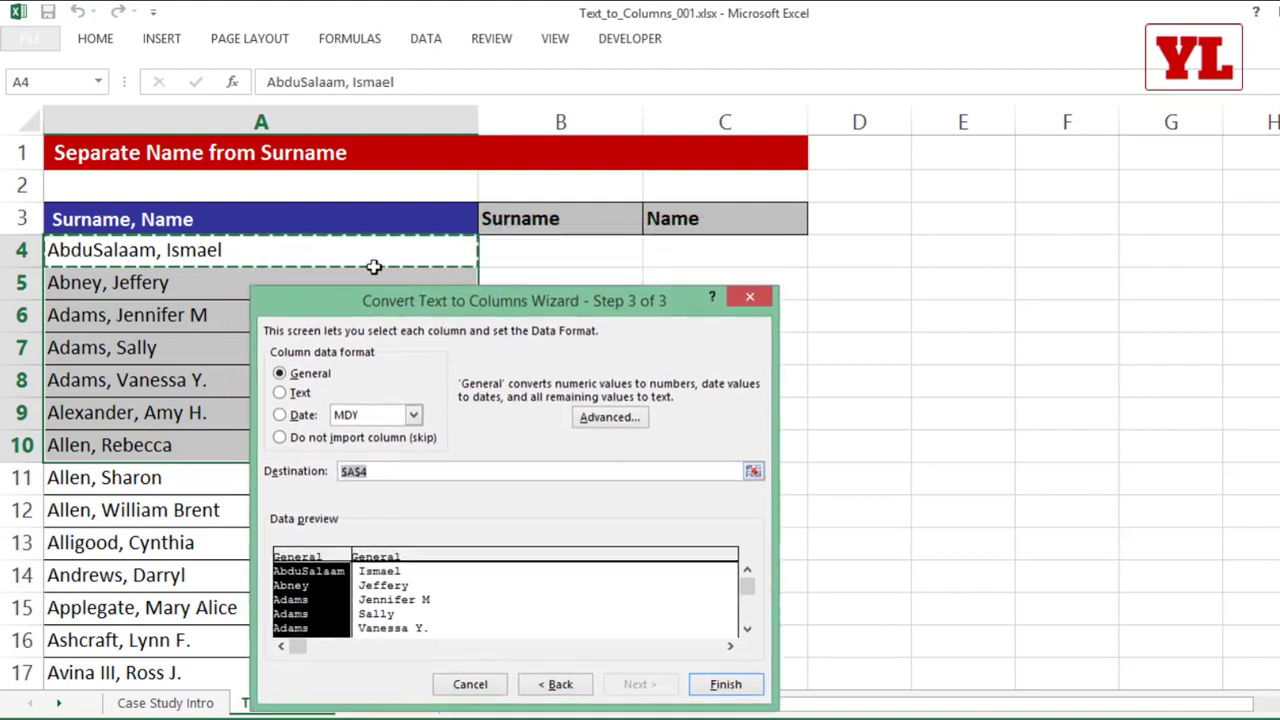
left_click(726, 686)
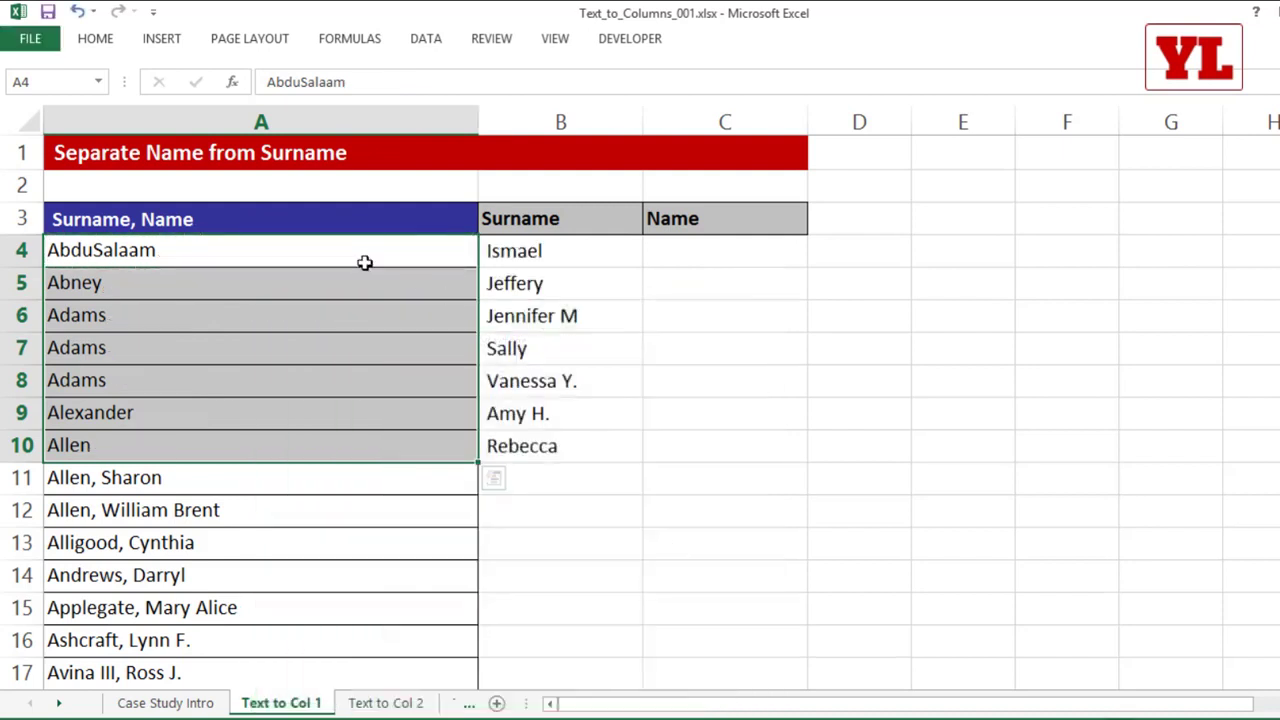
key("ctrl+z")
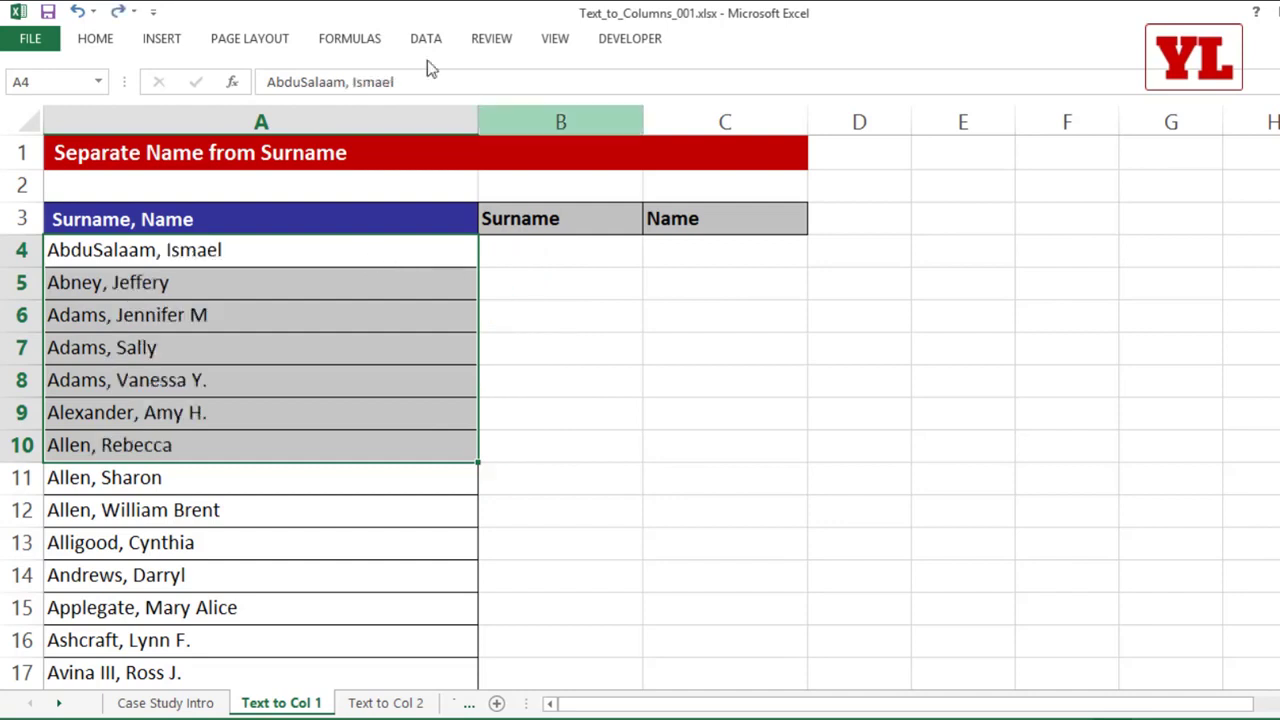
Step: Run Text to Columns on A4:A10 again, keeping Delimited and Comma, up to the destination setting
left_click(424, 40)
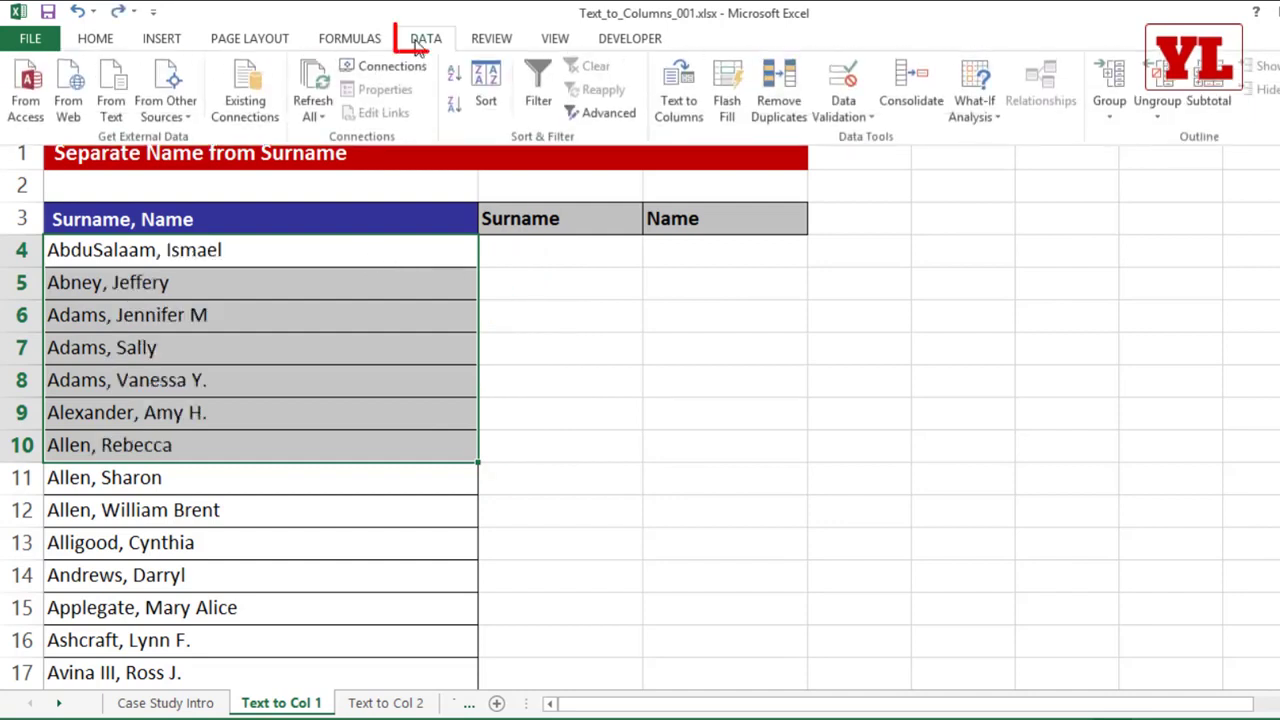
left_click(678, 90)
left_click_drag(497, 300, 484, 112)
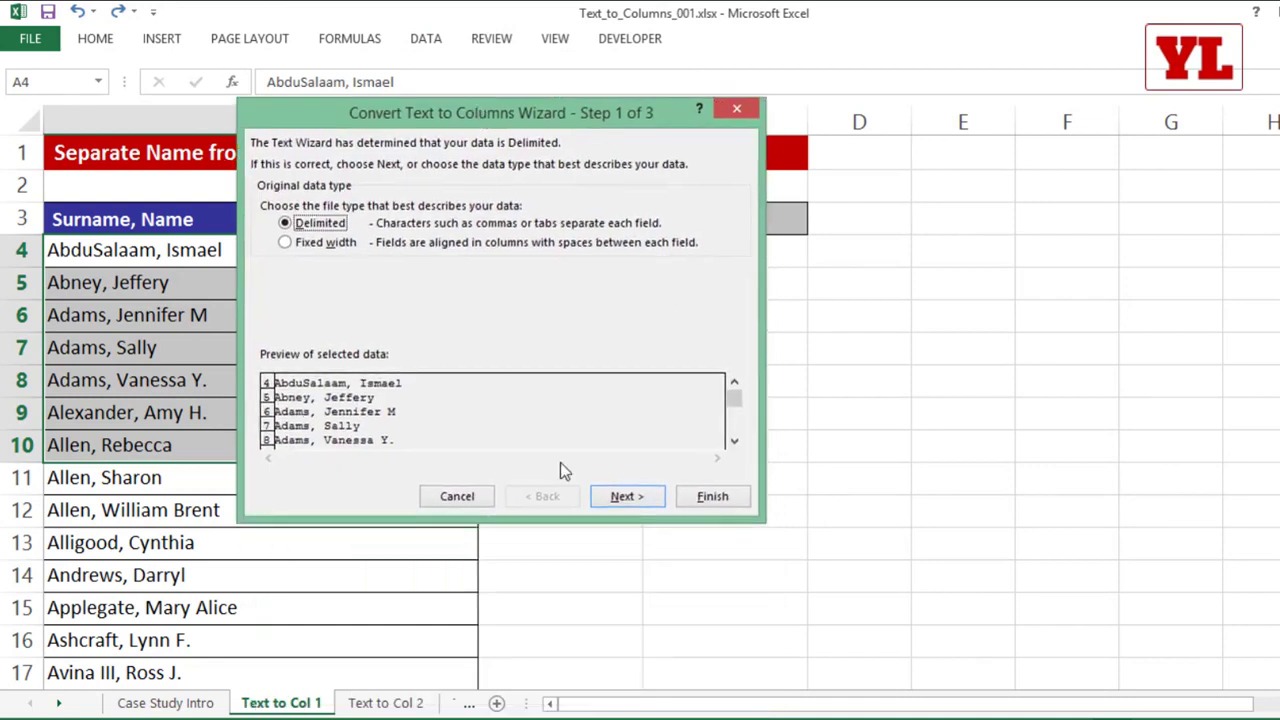
left_click(606, 498)
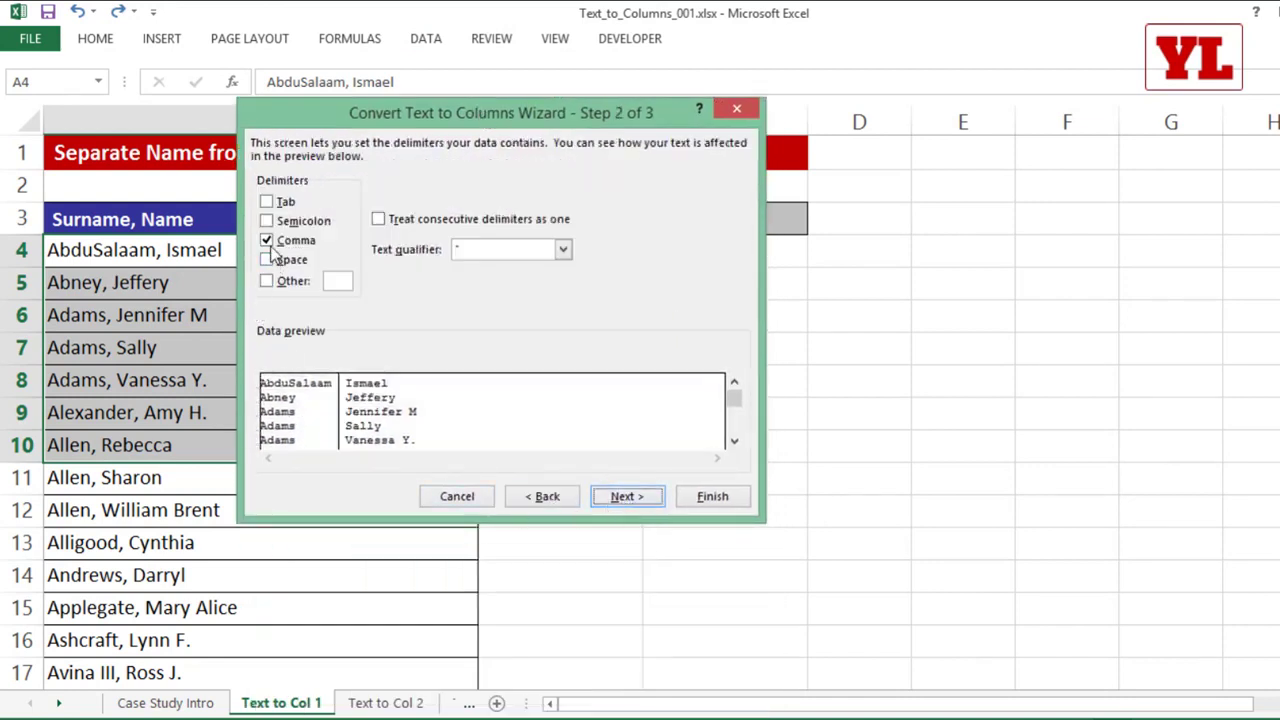
left_click(612, 496)
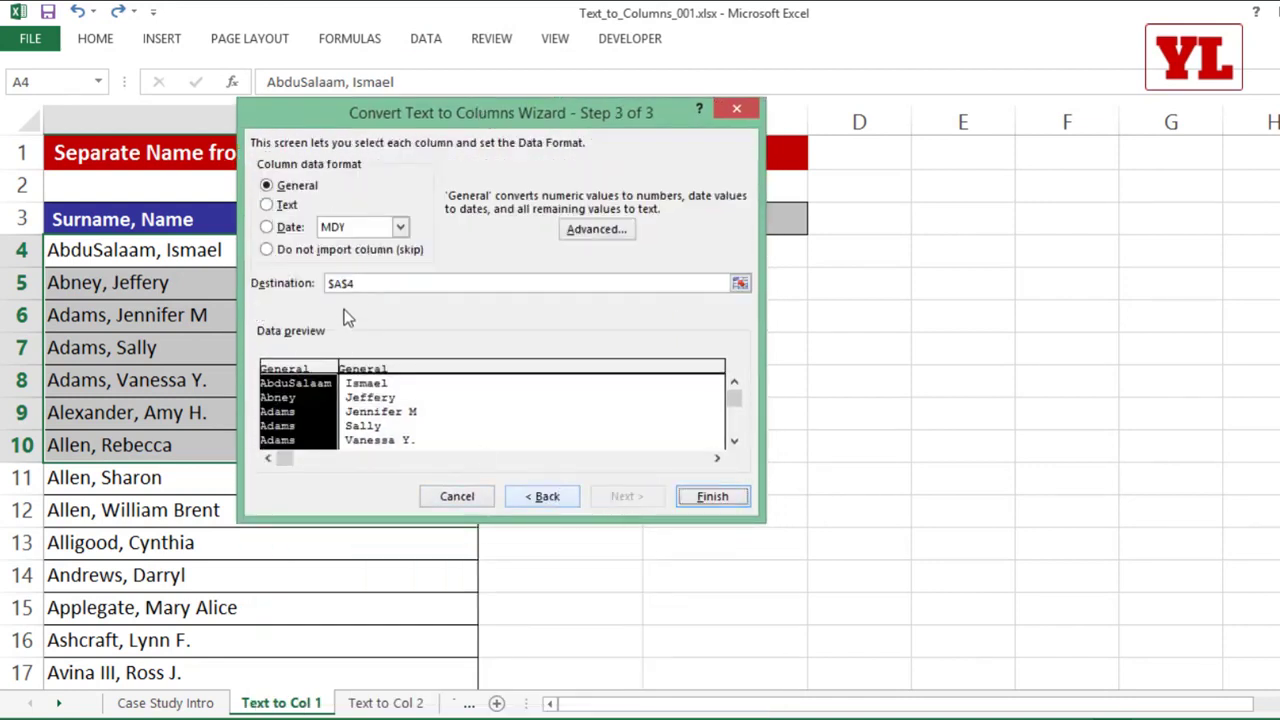
Step: Set the destination to $B$4 and finish splitting the entries into the Surname and Name columns
key("BackSpace")
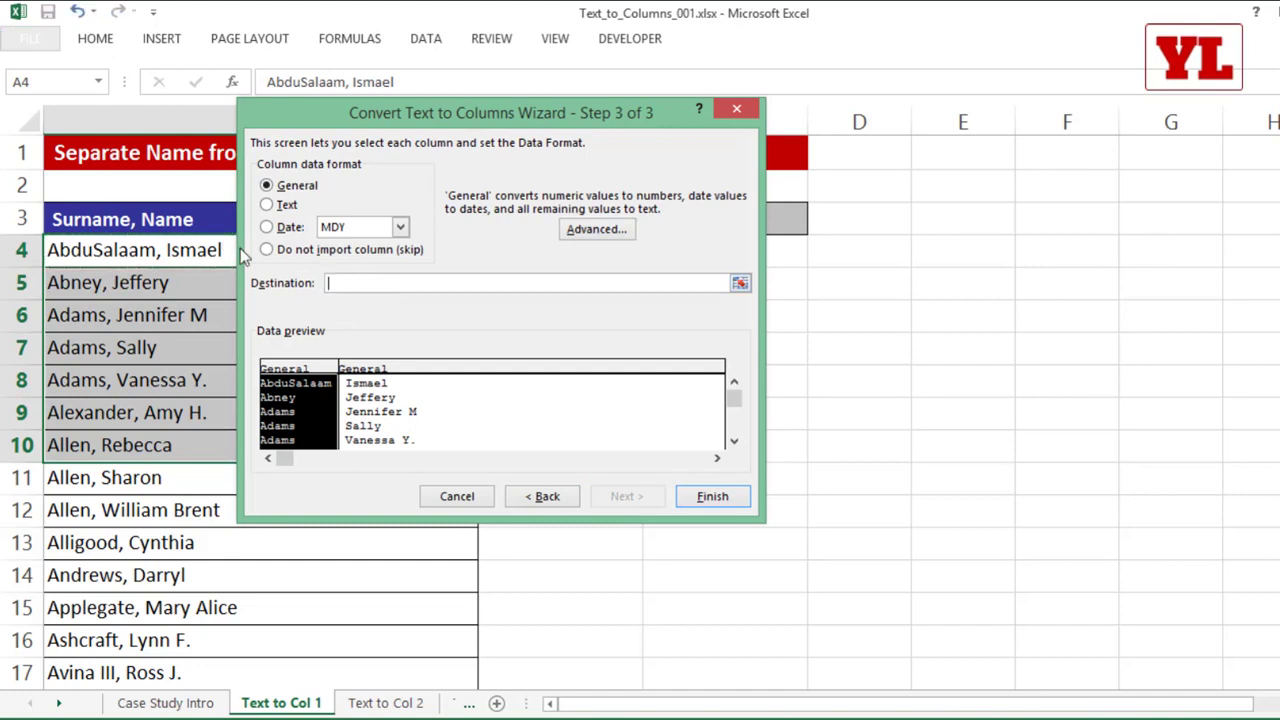
left_click_drag(486, 104, 441, 290)
left_click(535, 250)
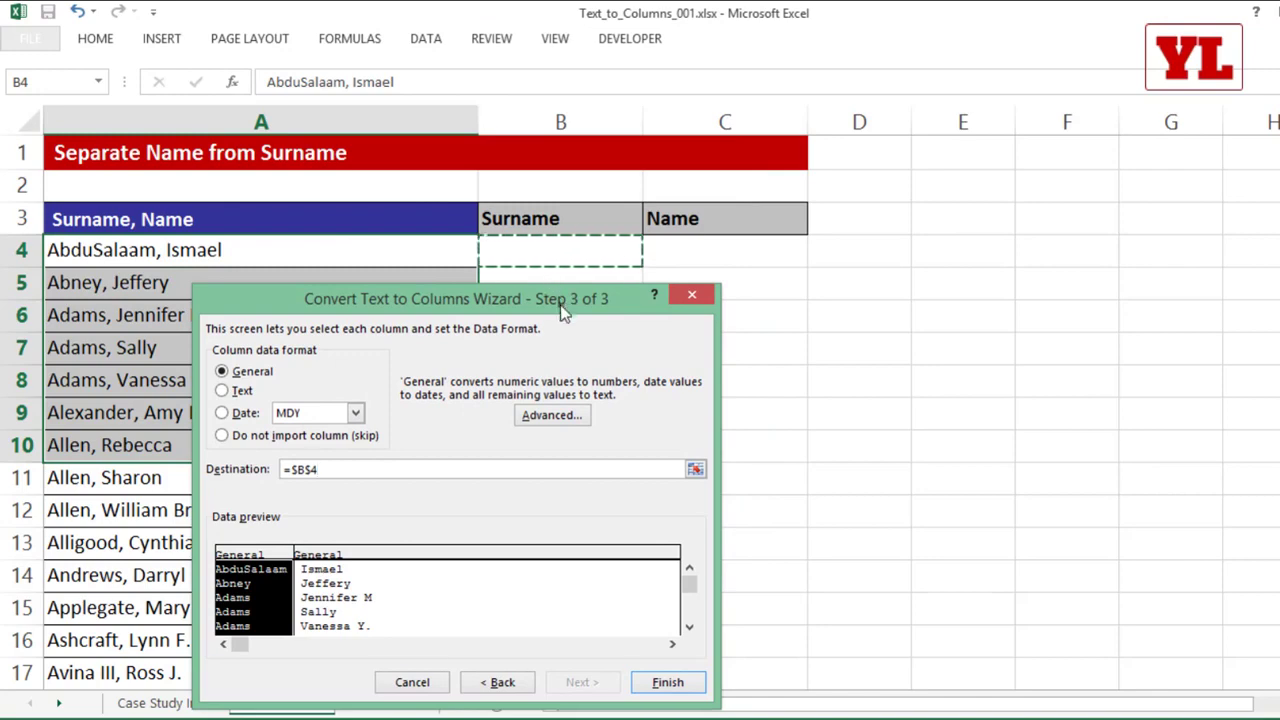
left_click_drag(555, 285, 493, 100)
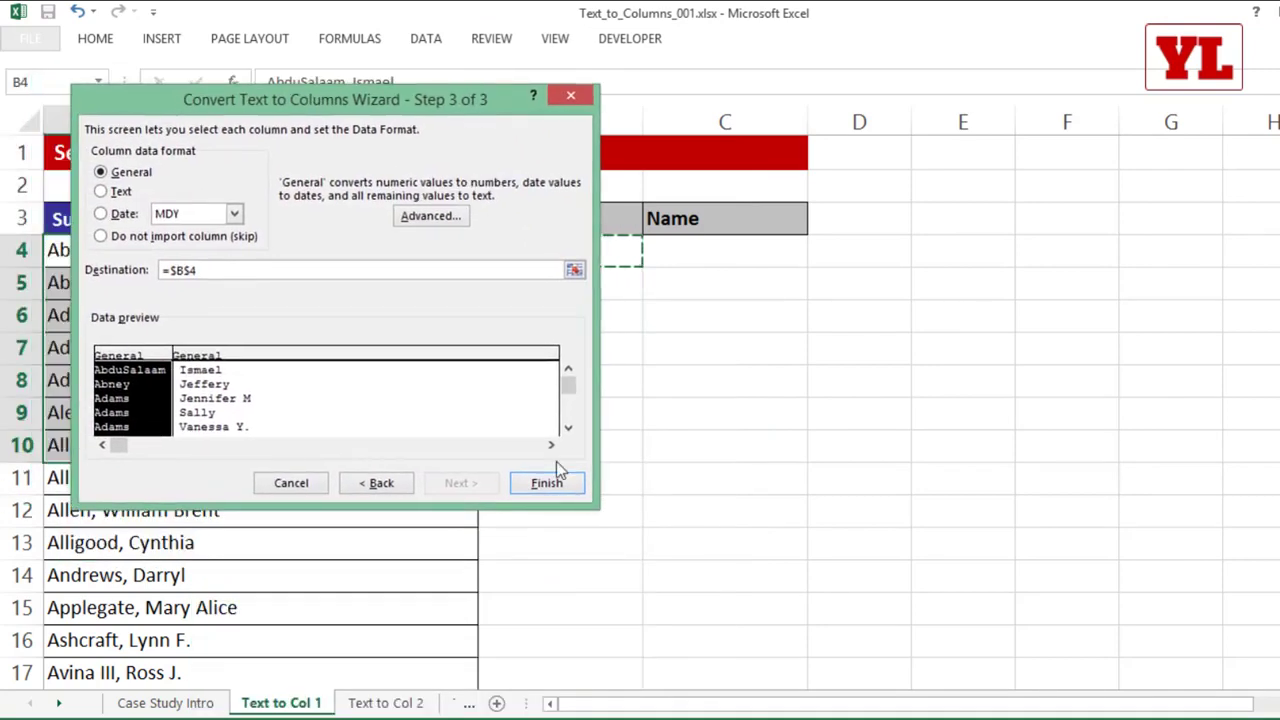
left_click(545, 480)
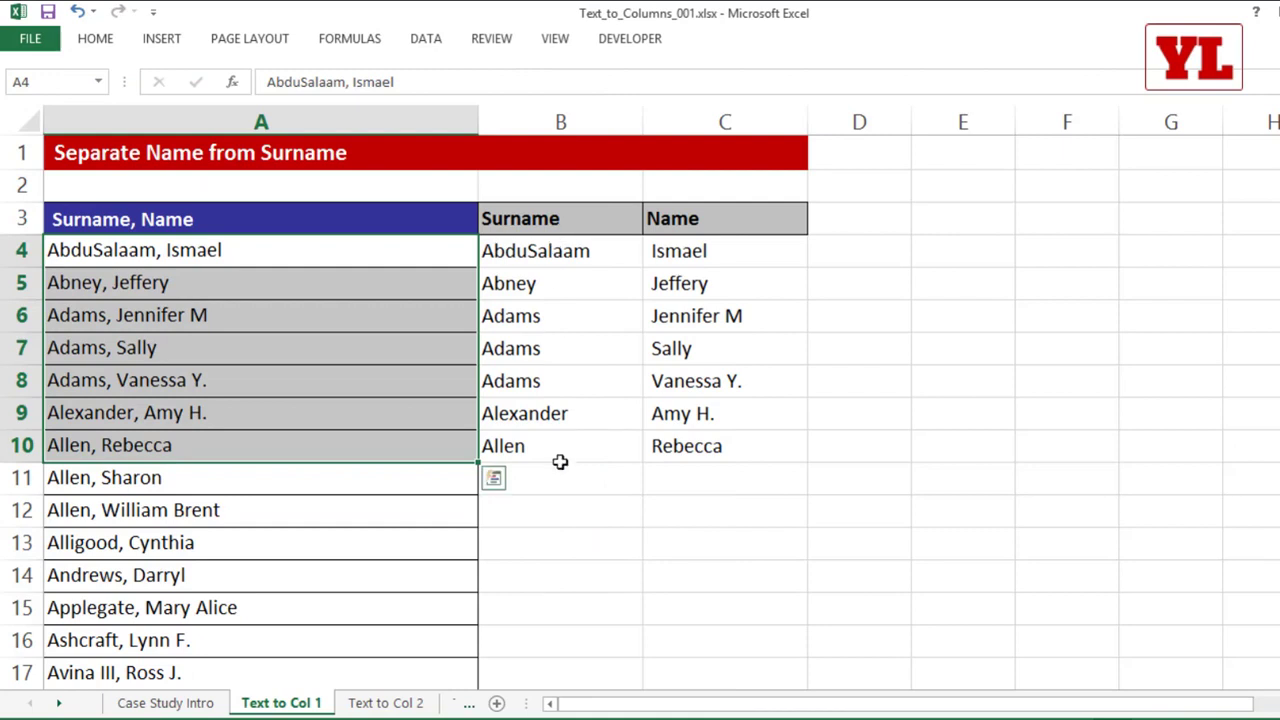
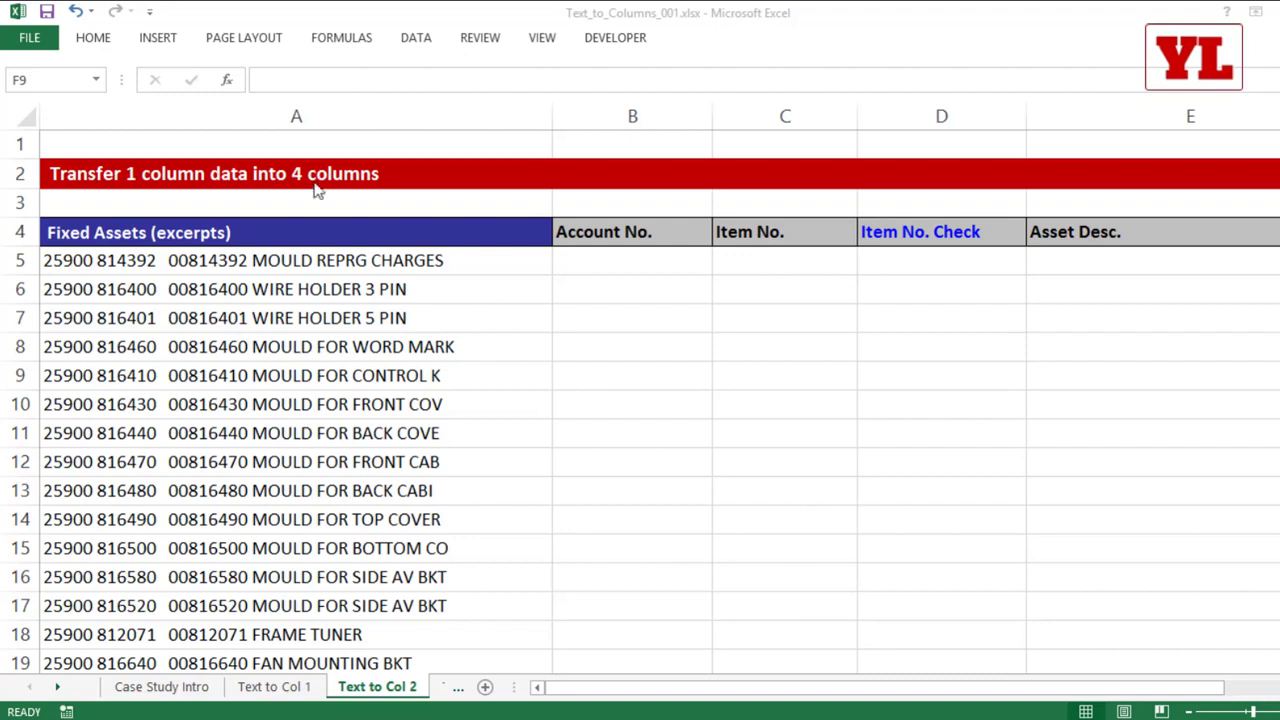
Step: Examine the account number, item number, item check number and description parts of the first Fixed Assets entry in A5
left_click(232, 265)
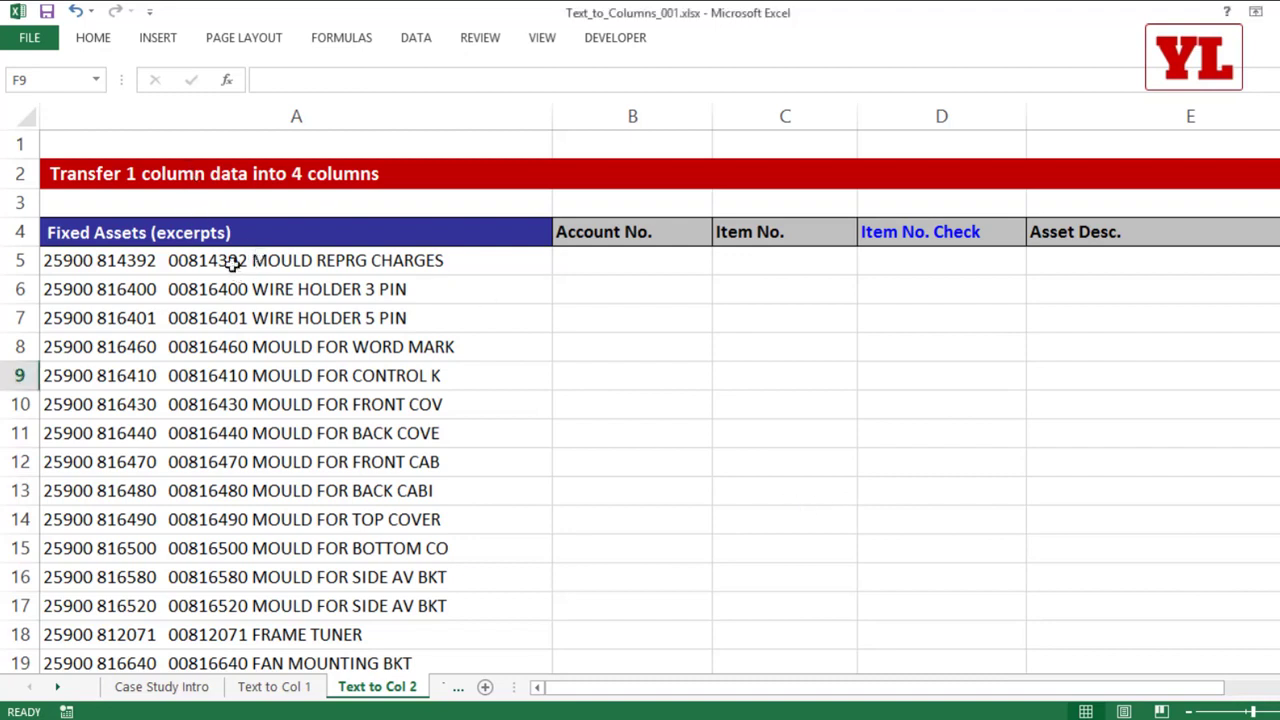
left_click_drag(206, 262, 205, 502)
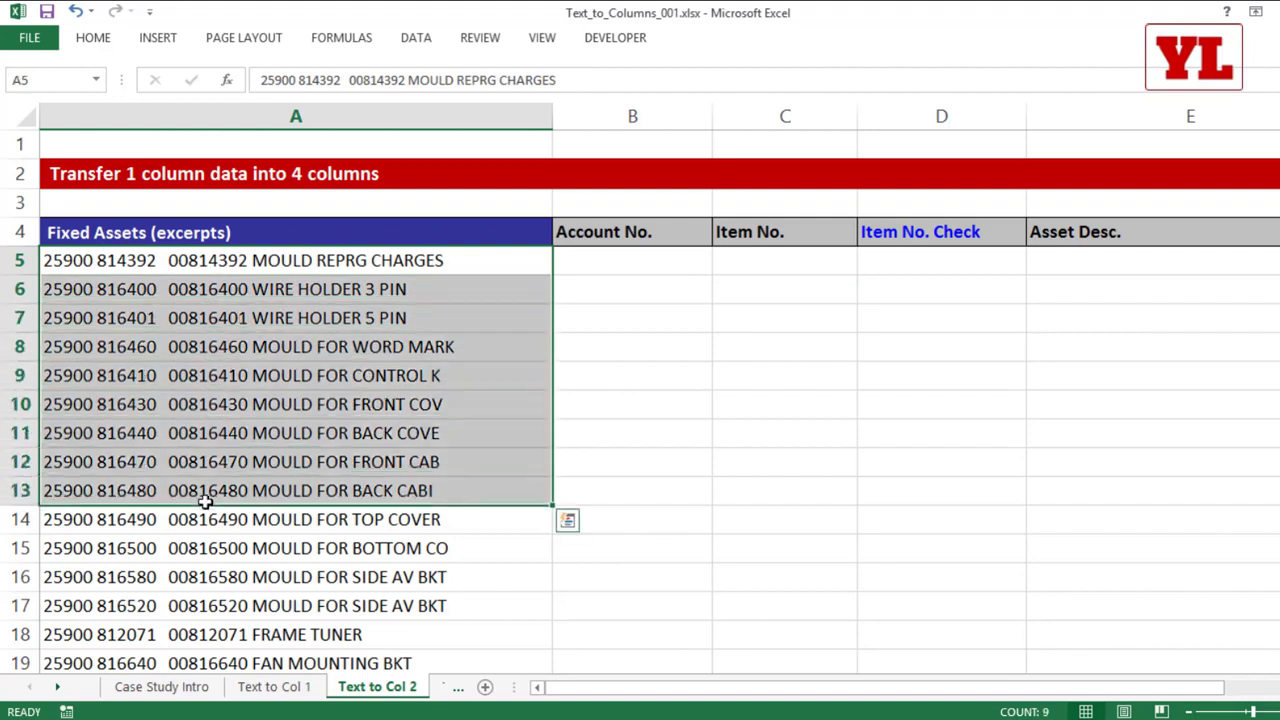
left_click(82, 262)
double_click(82, 262)
double_click(55, 262)
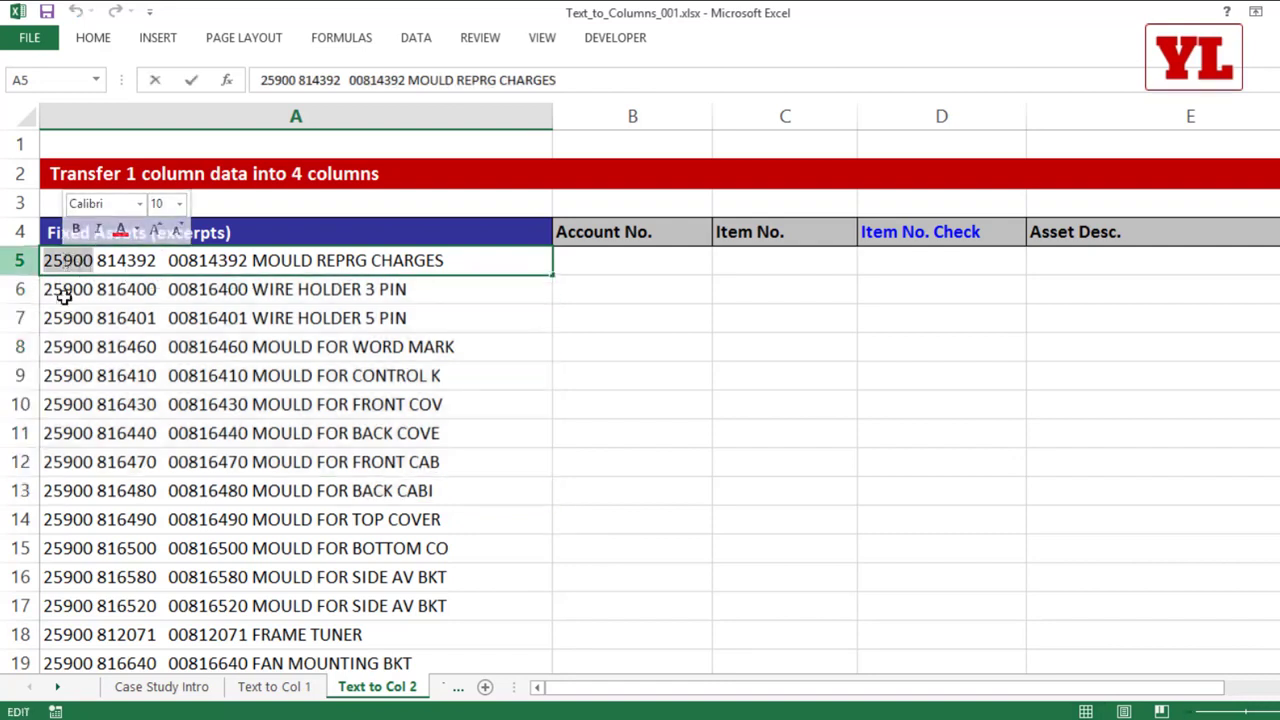
double_click(120, 262)
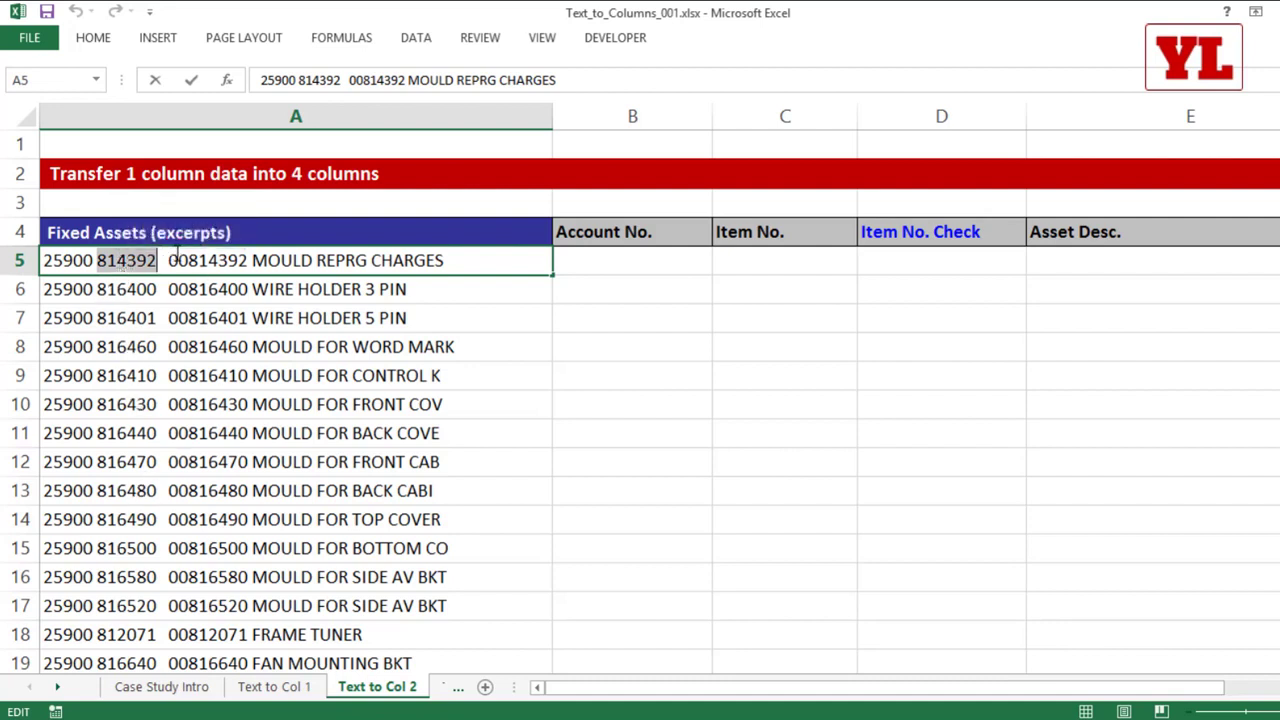
left_click_drag(170, 261, 247, 257)
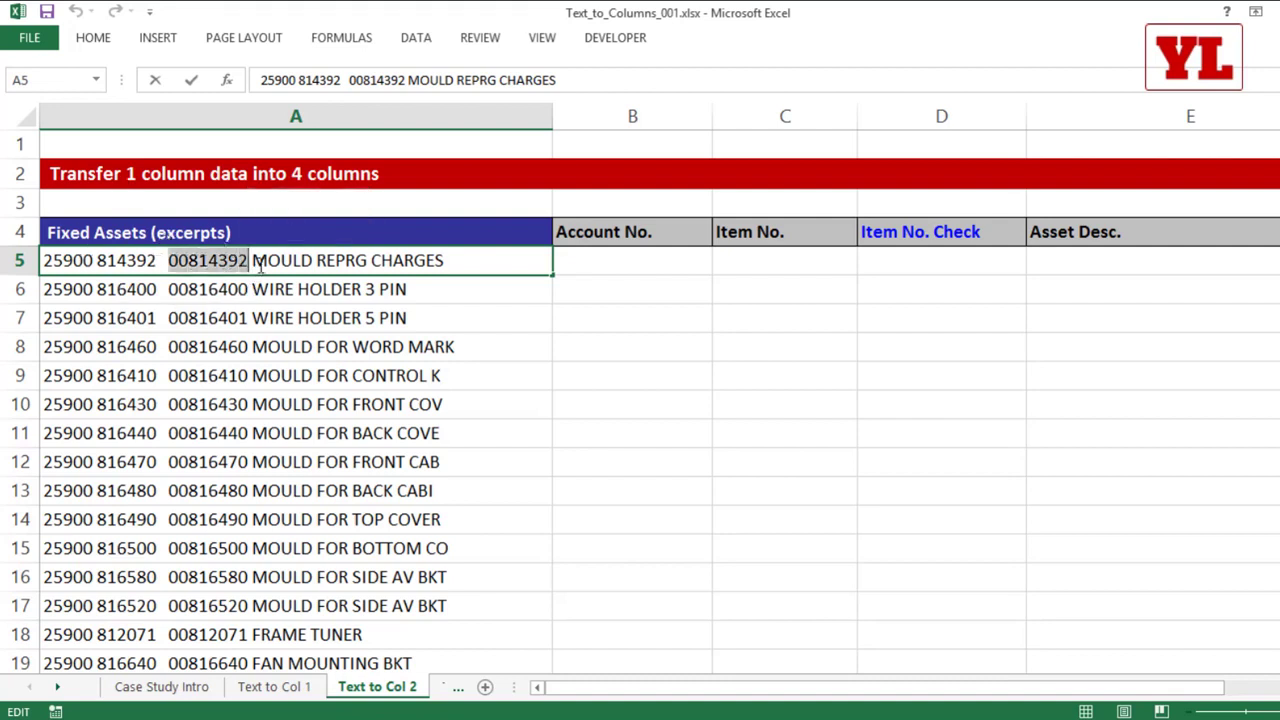
left_click_drag(253, 261, 464, 262)
left_click(455, 317)
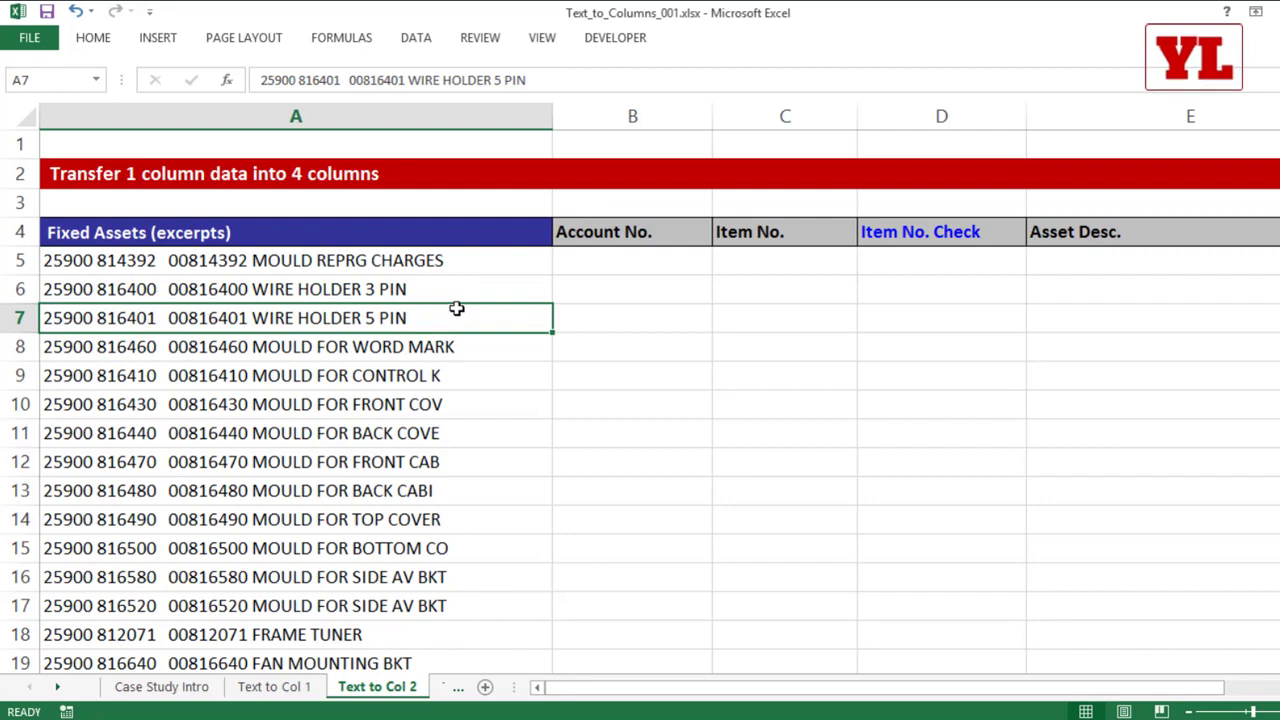
Step: Start Text to Columns on A5:A13 as Delimited, using Space instead of Comma as the delimiter
left_click_drag(323, 257, 346, 490)
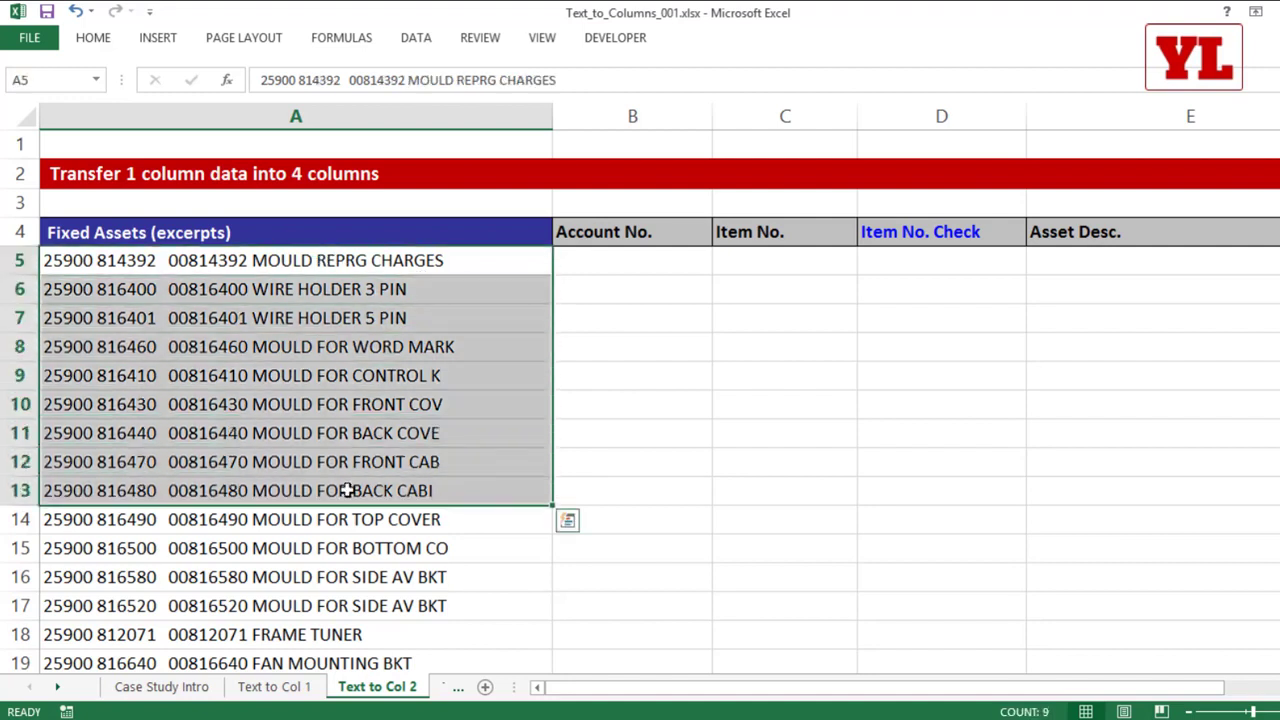
left_click(417, 40)
left_click(663, 103)
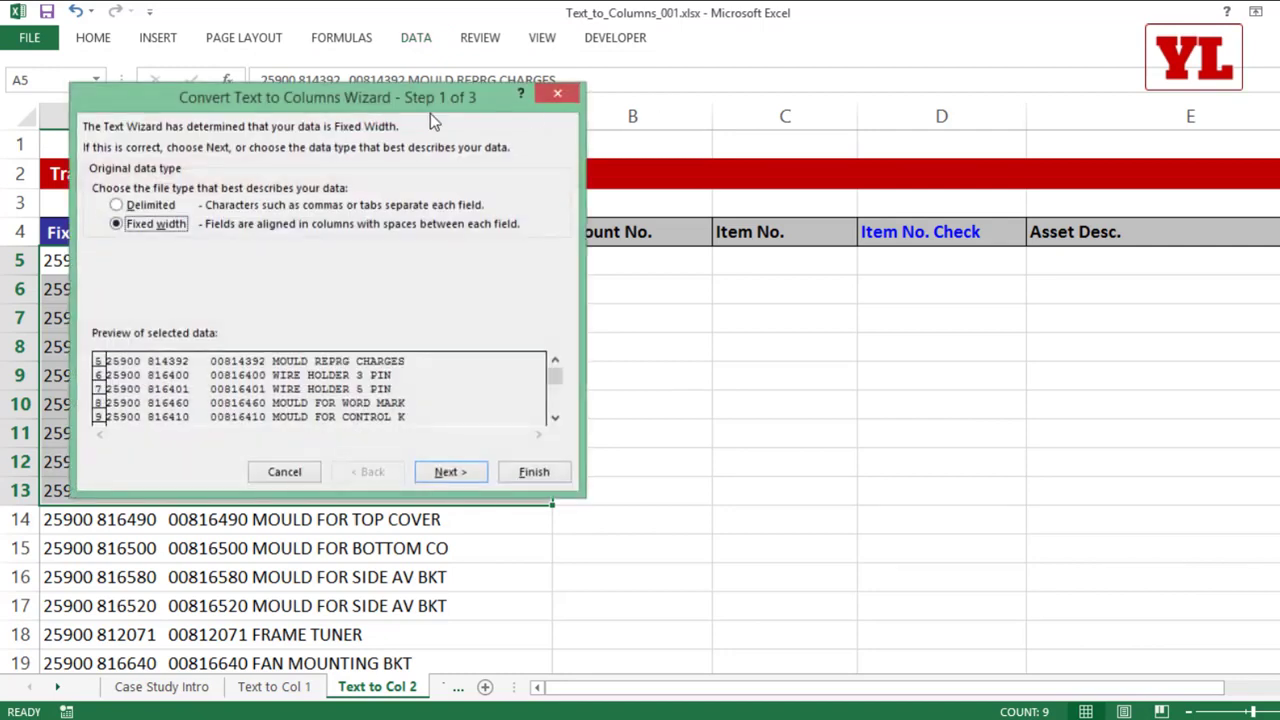
left_click_drag(448, 106, 731, 170)
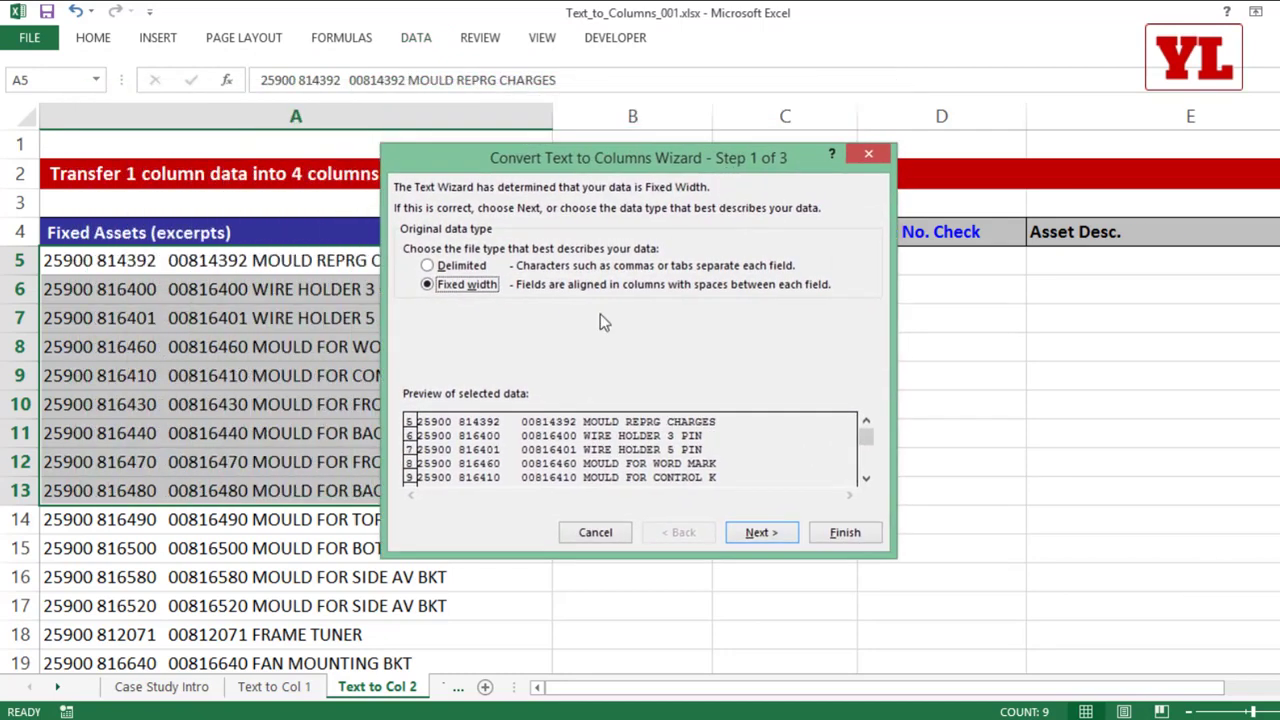
left_click(456, 269)
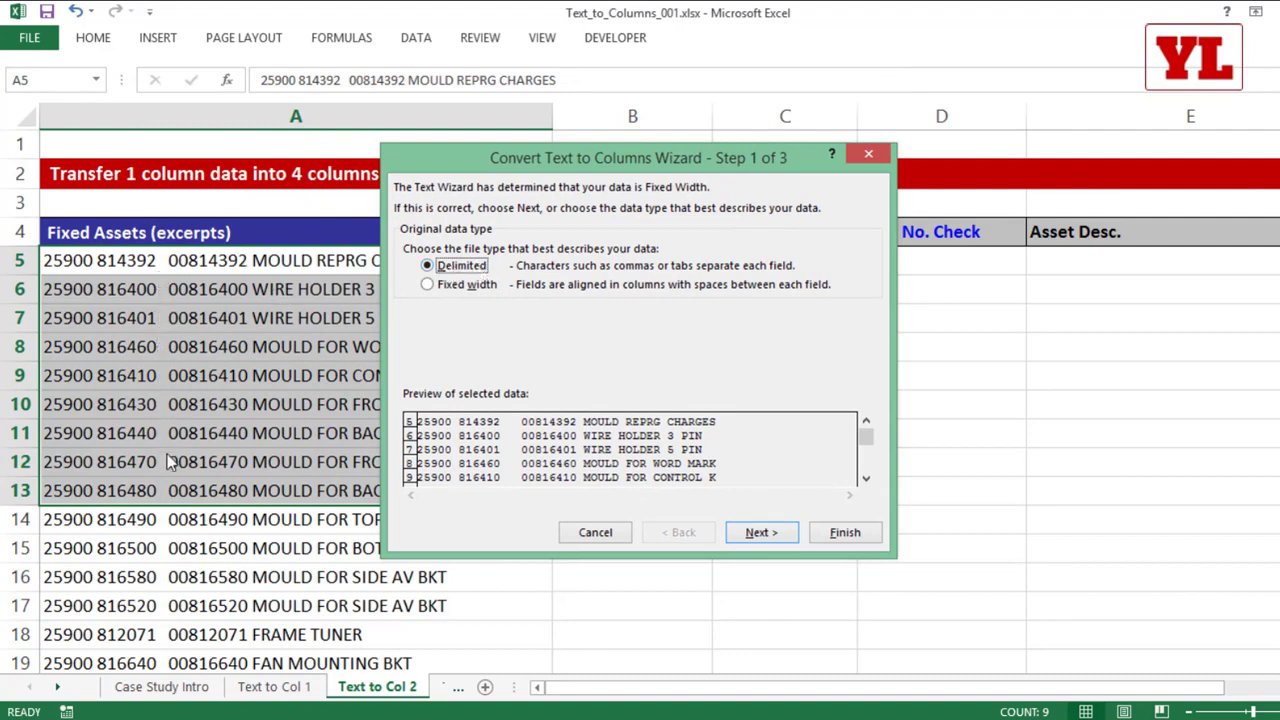
left_click(766, 536)
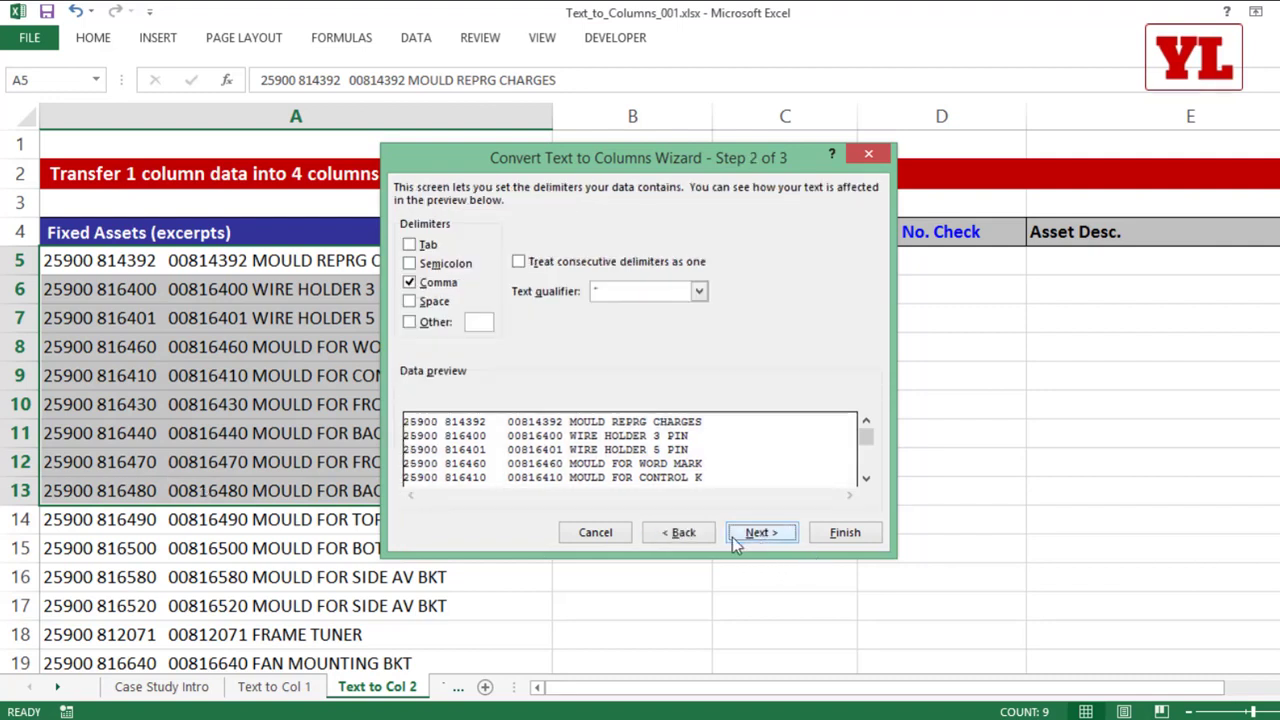
left_click(410, 283)
left_click(412, 302)
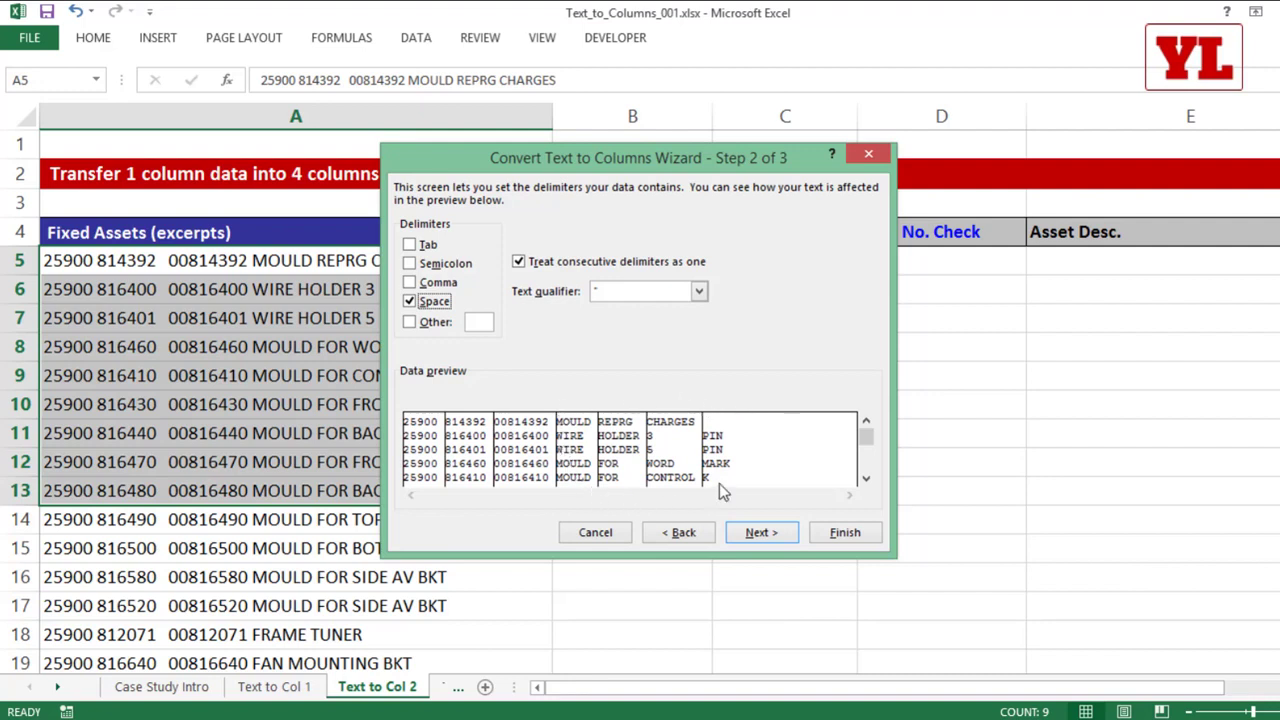
Step: Go back to change the data type to Fixed width and keep the suggested column breaks, up to the destination setting
left_click(686, 533)
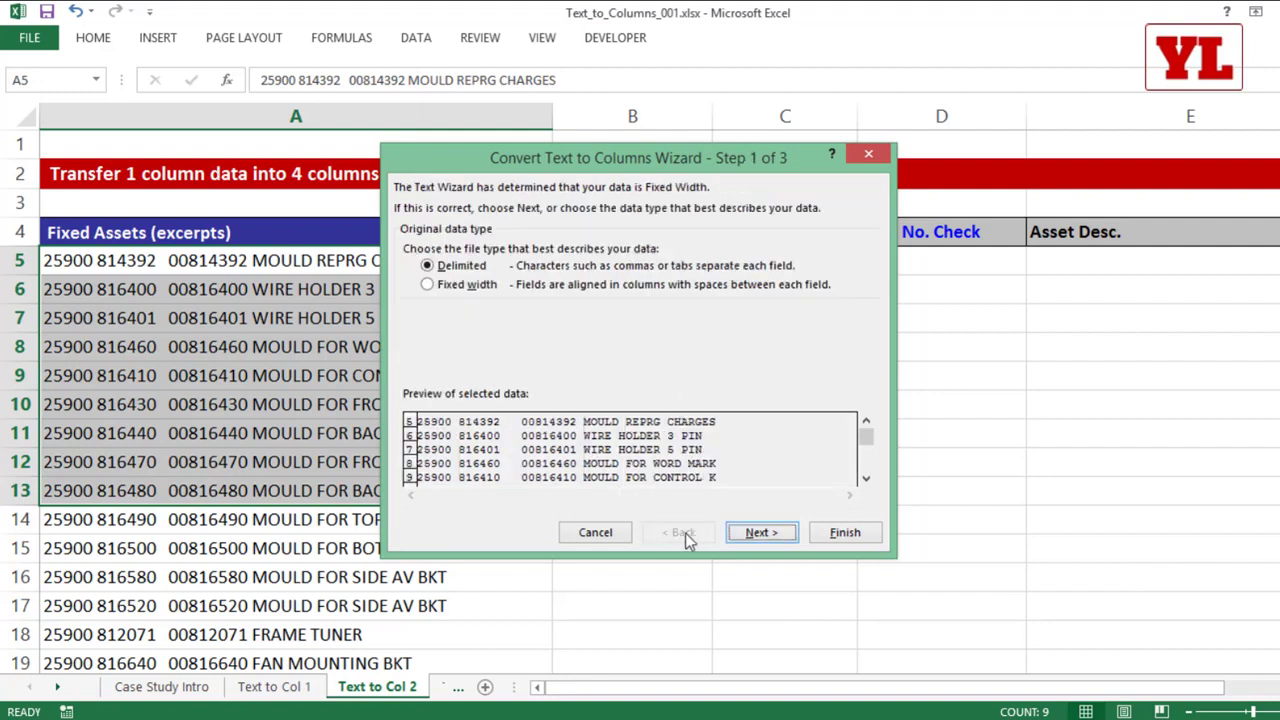
left_click(460, 287)
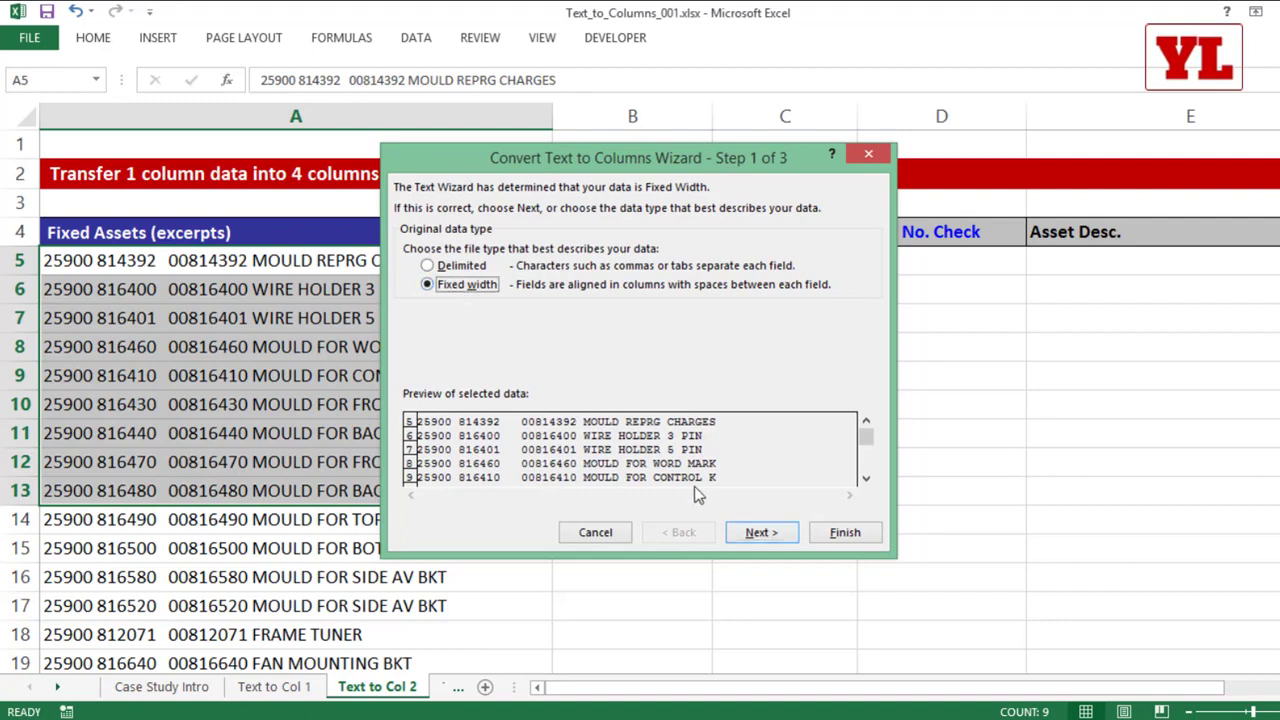
left_click(749, 535)
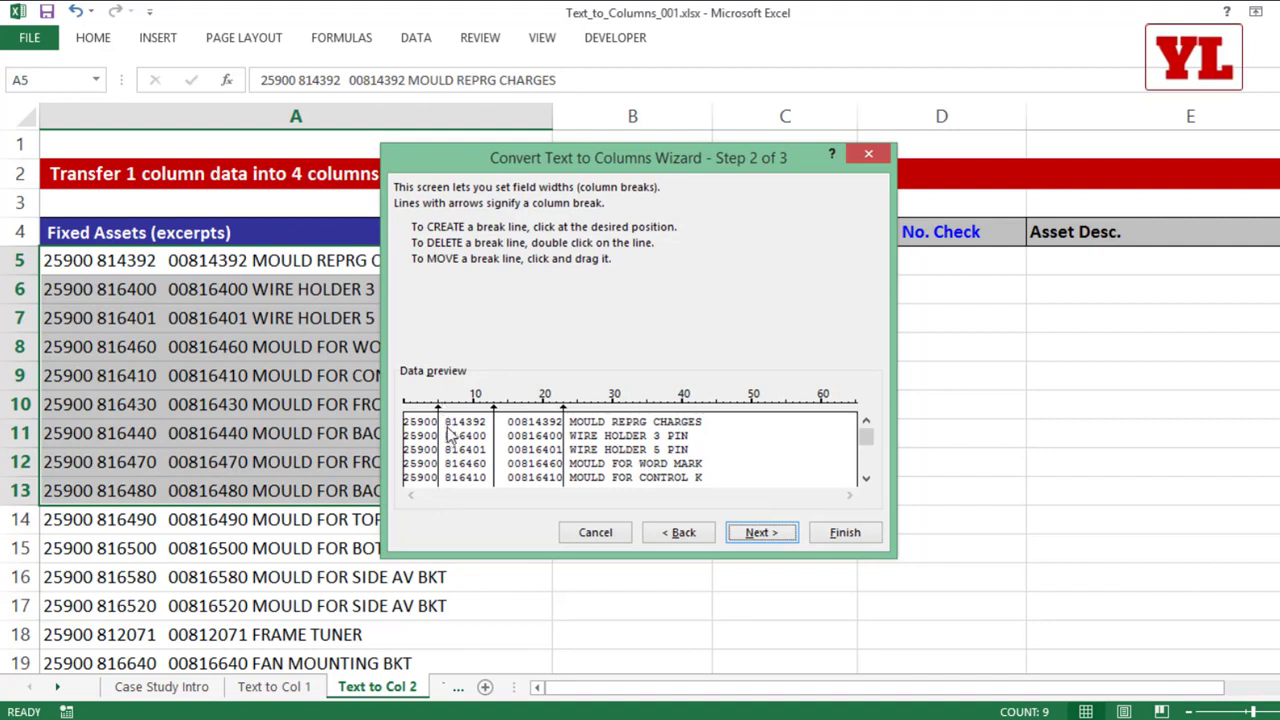
double_click(565, 427)
left_click(564, 440)
mouse_move(566, 450)
left_mouse_down()
mouse_move(608, 451)
mouse_move(567, 465)
left_mouse_up()
left_click(762, 534)
Step: Set the destination to $B$5 and finish splitting the entries with all columns in General format
left_click_drag(505, 323, 420, 318)
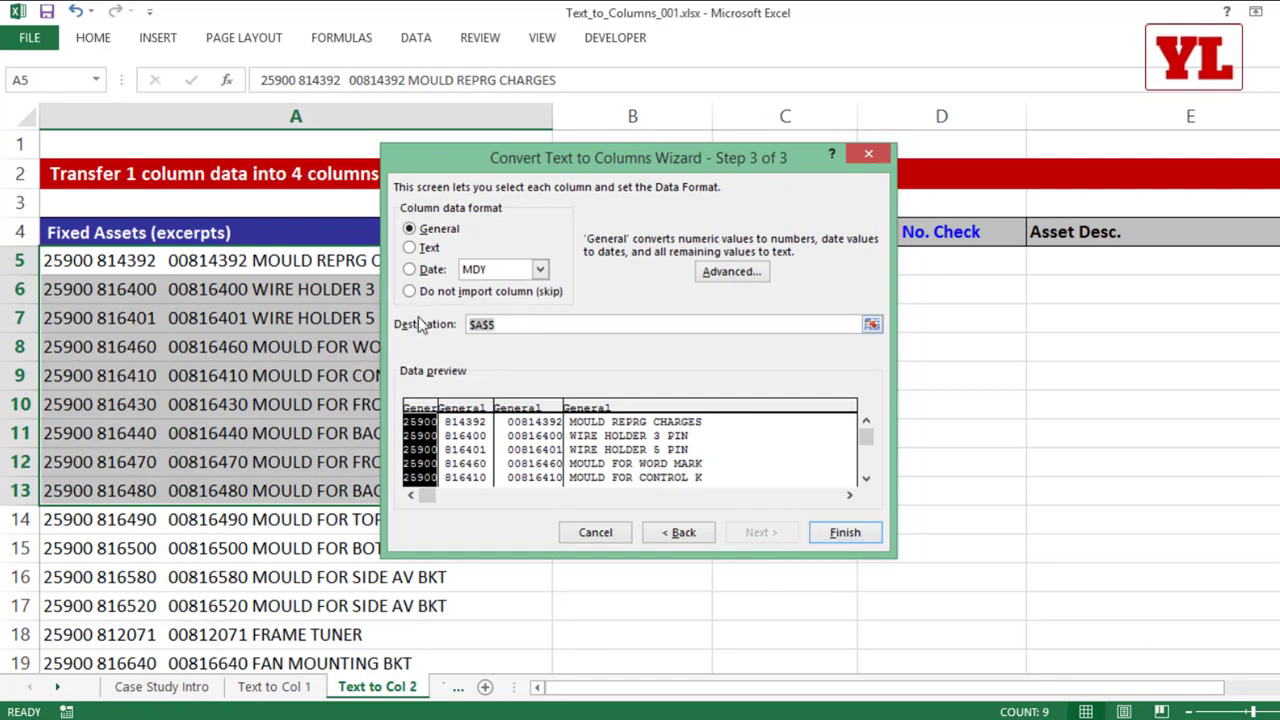
left_click_drag(538, 160, 469, 350)
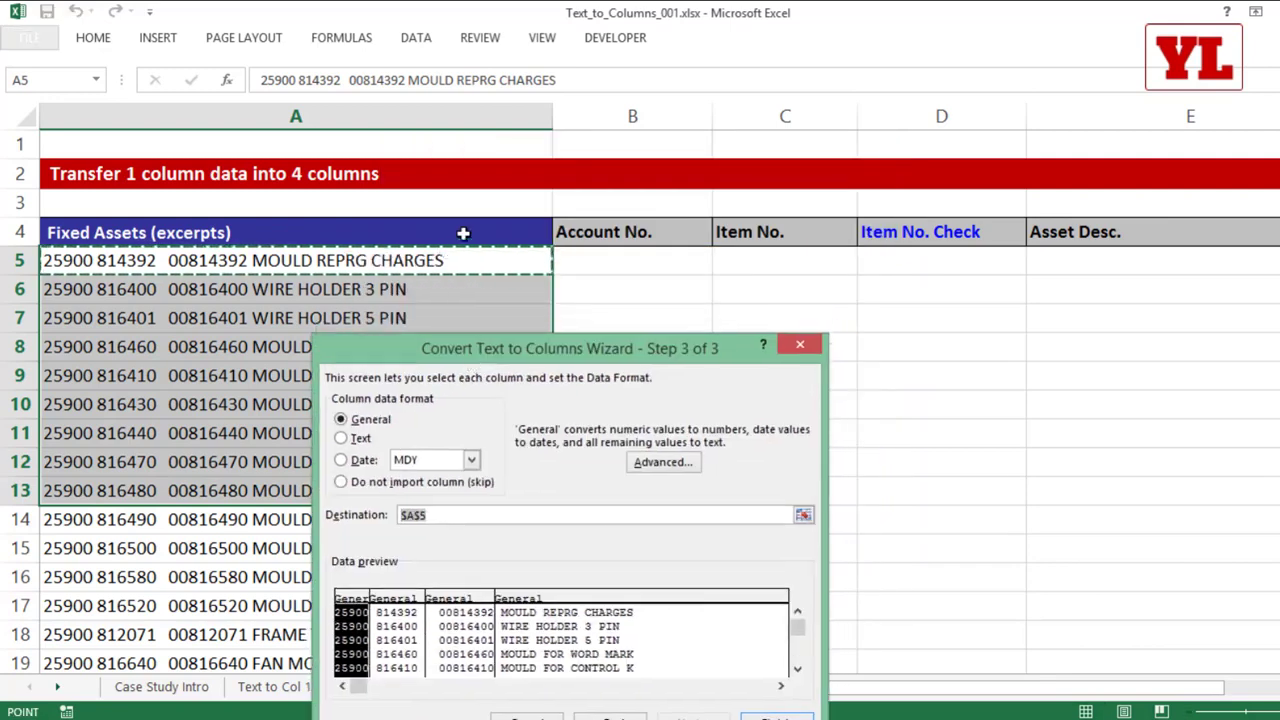
left_click(603, 262)
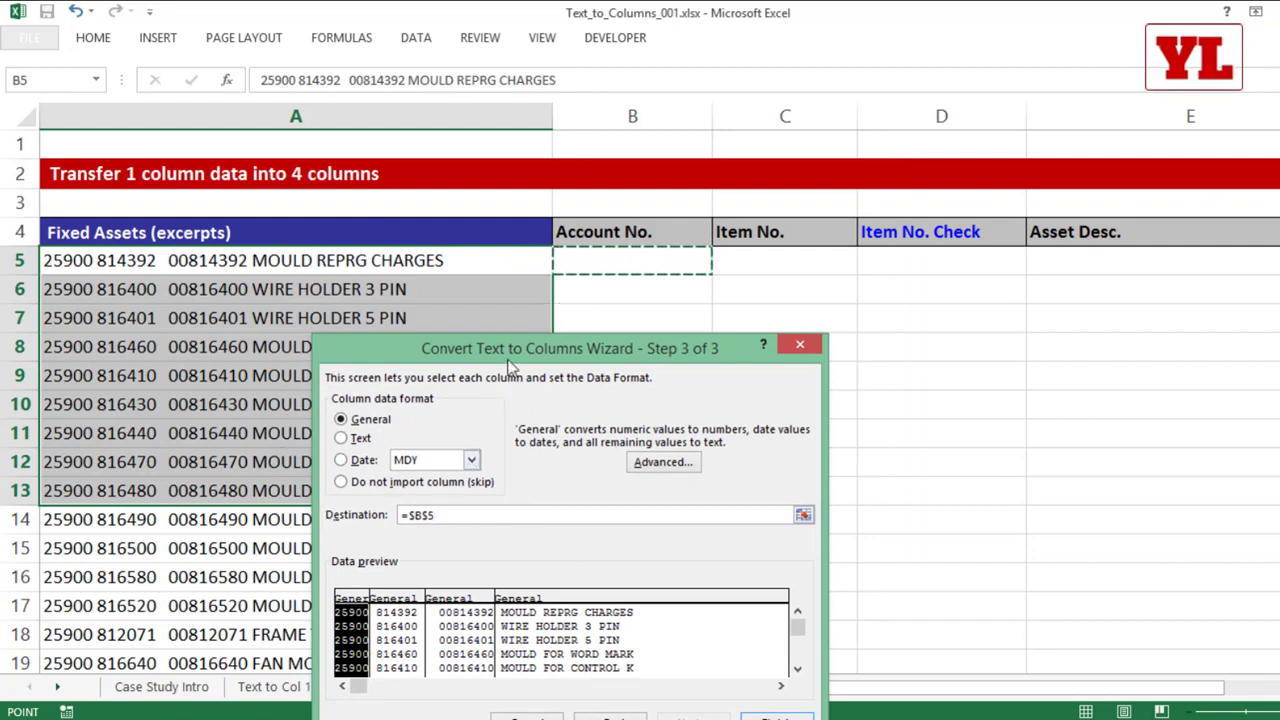
left_click_drag(510, 360, 418, 169)
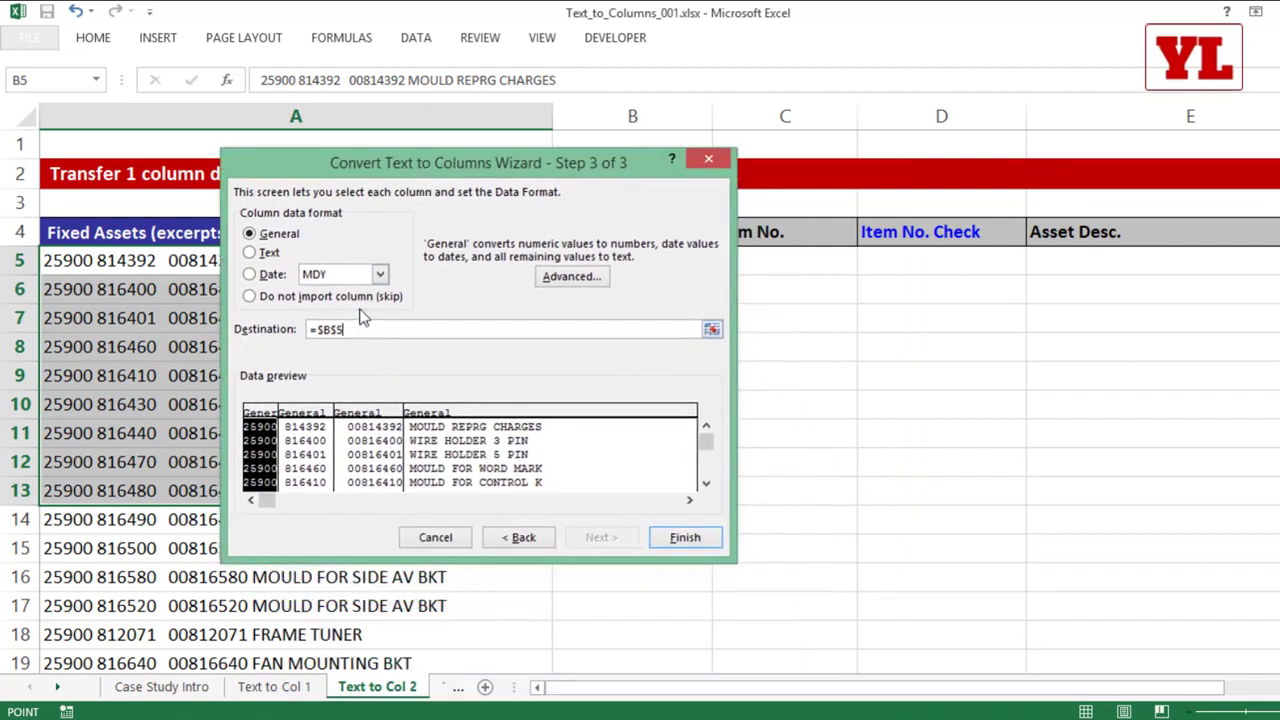
left_click(684, 538)
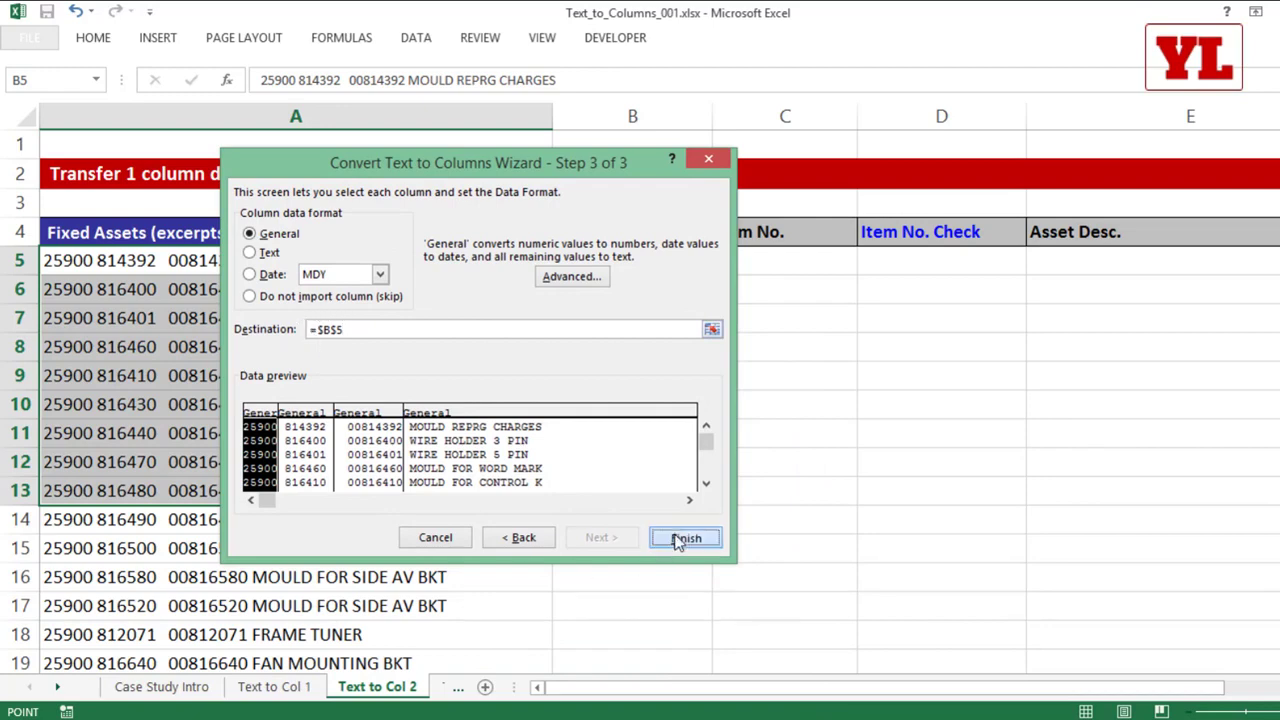
Step: Review the split data and its Item No. Check column, and undo the split
left_click_drag(633, 254, 1082, 484)
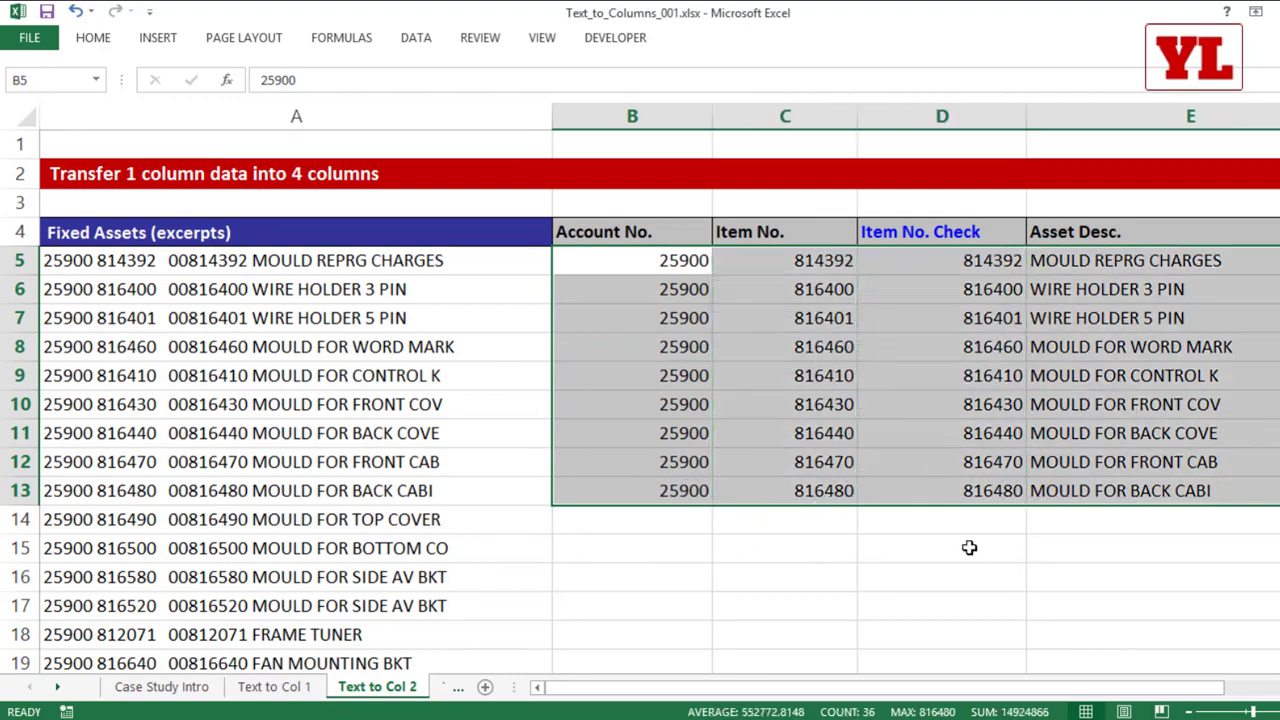
left_click(942, 116)
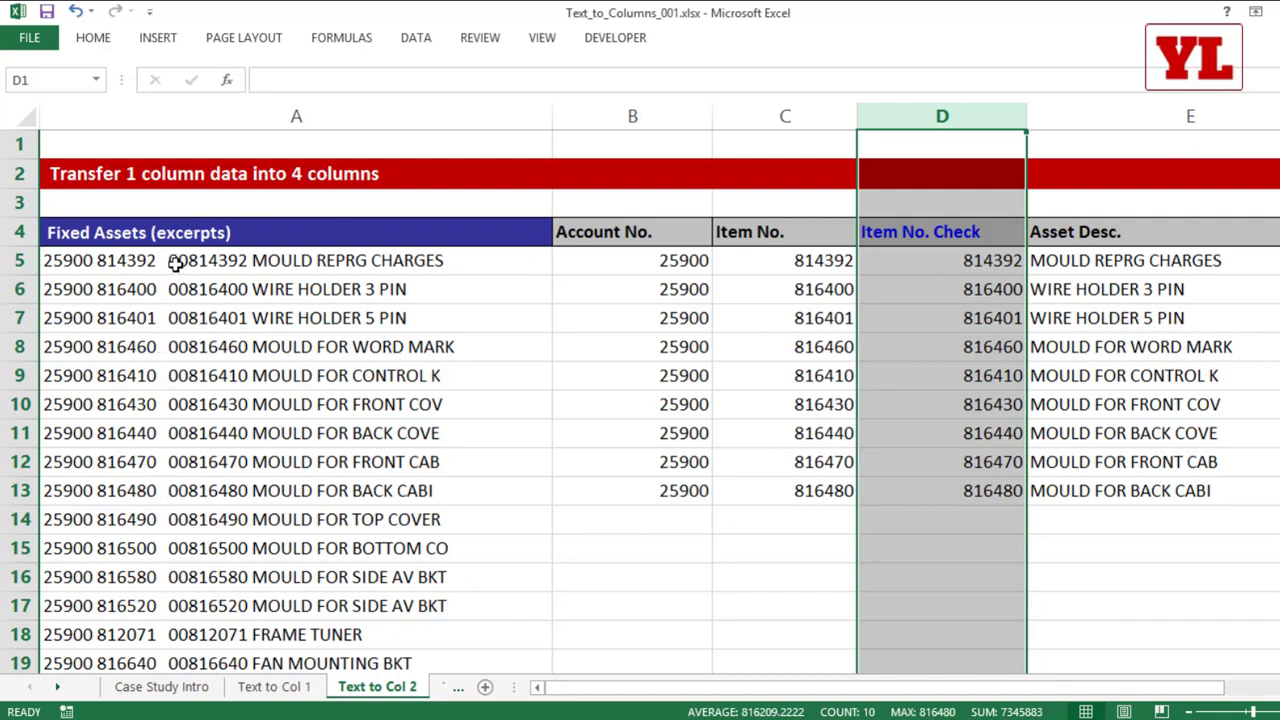
key("ctrl+z")
Step: Start Text to Columns on the whole list A5:A49, keeping Fixed width and the suggested breaks, up to the destination setting
left_click_drag(323, 260, 338, 519)
left_click(374, 262)
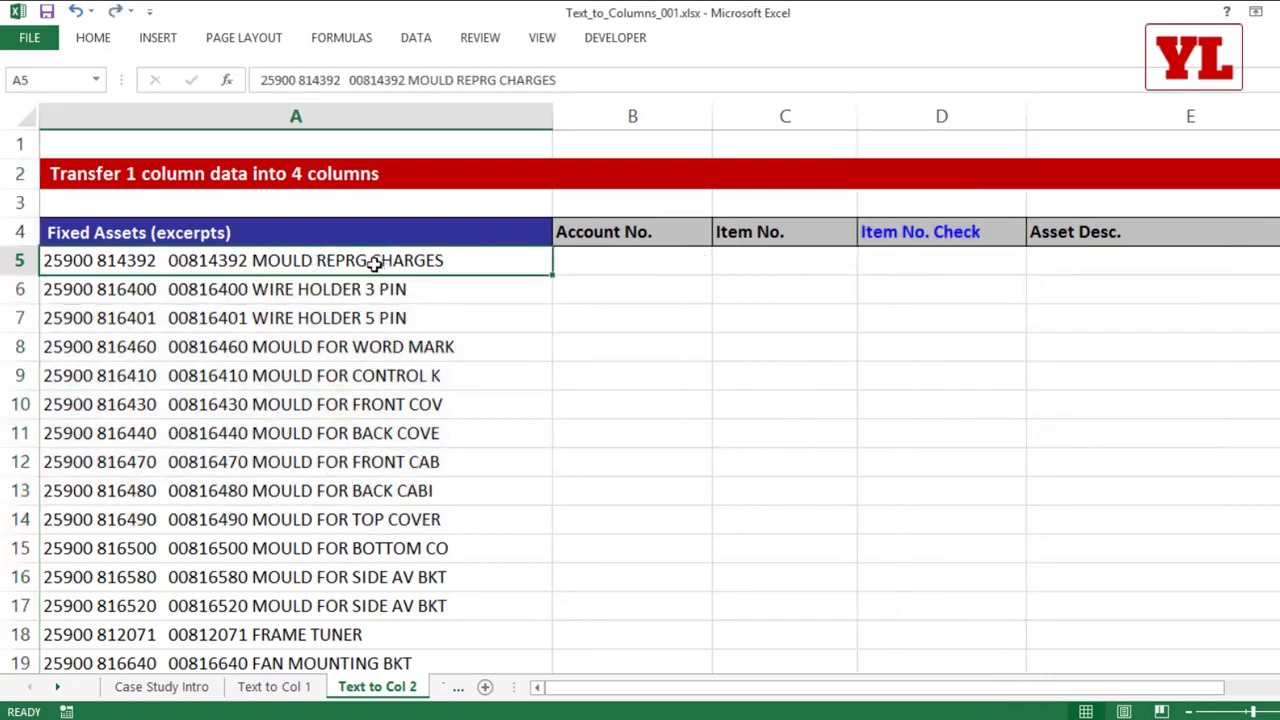
key("ctrl+shift+Down")
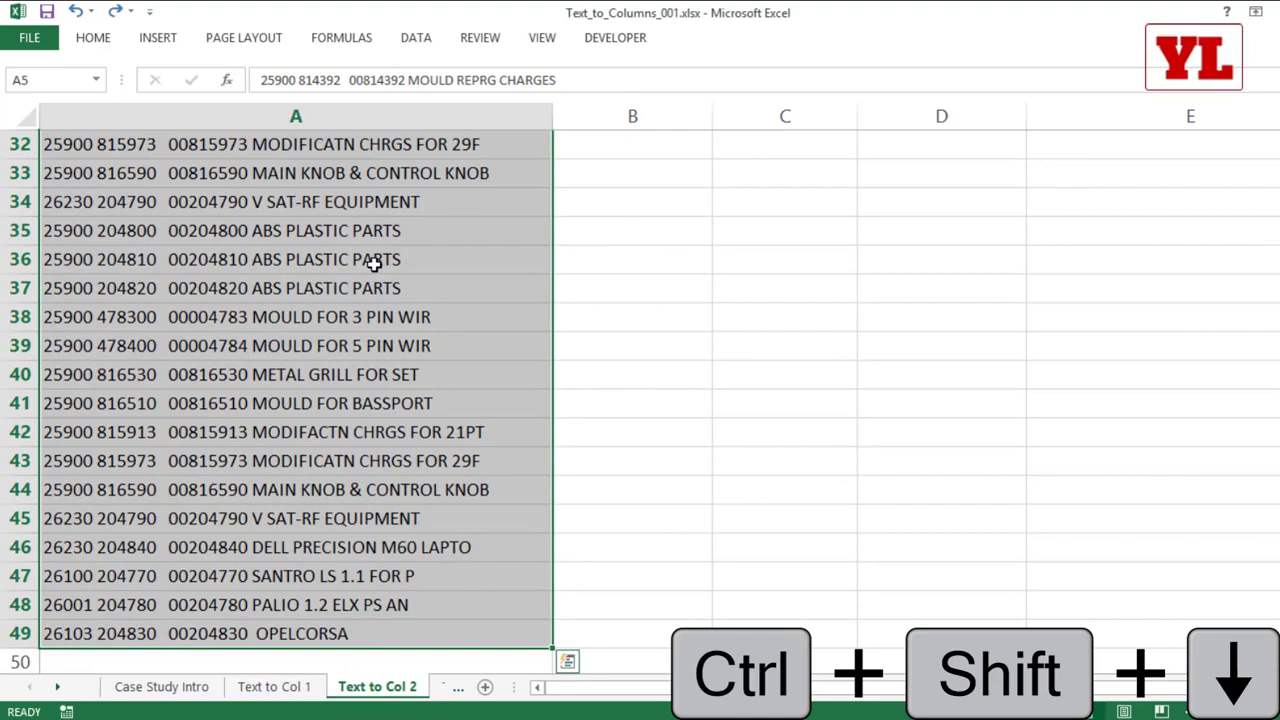
key("ctrl+BackSpace")
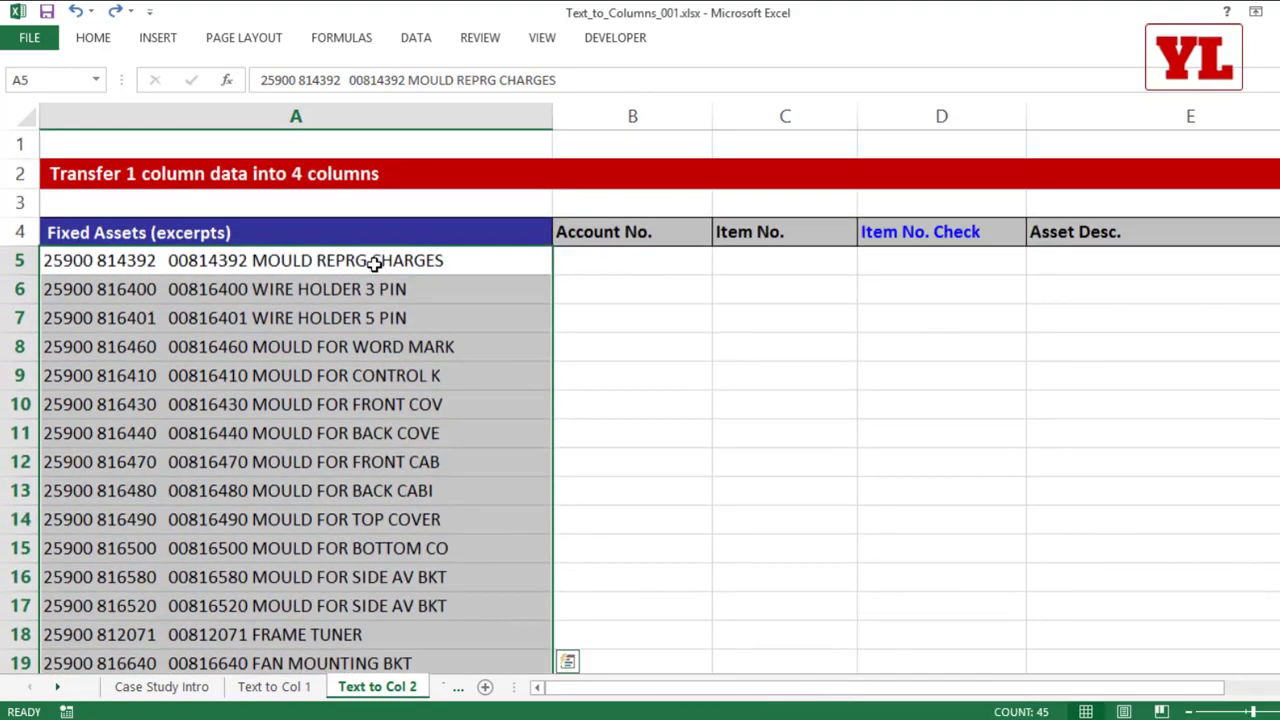
left_click(418, 37)
key("alt")
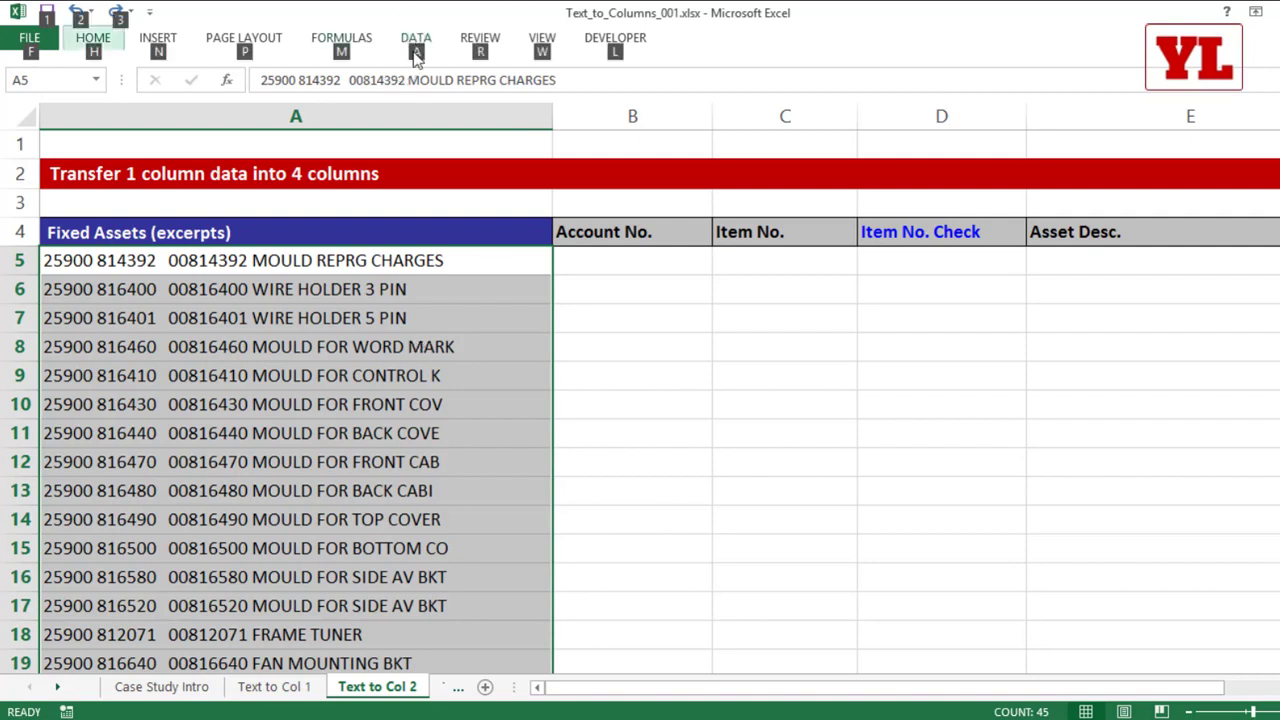
key("a")
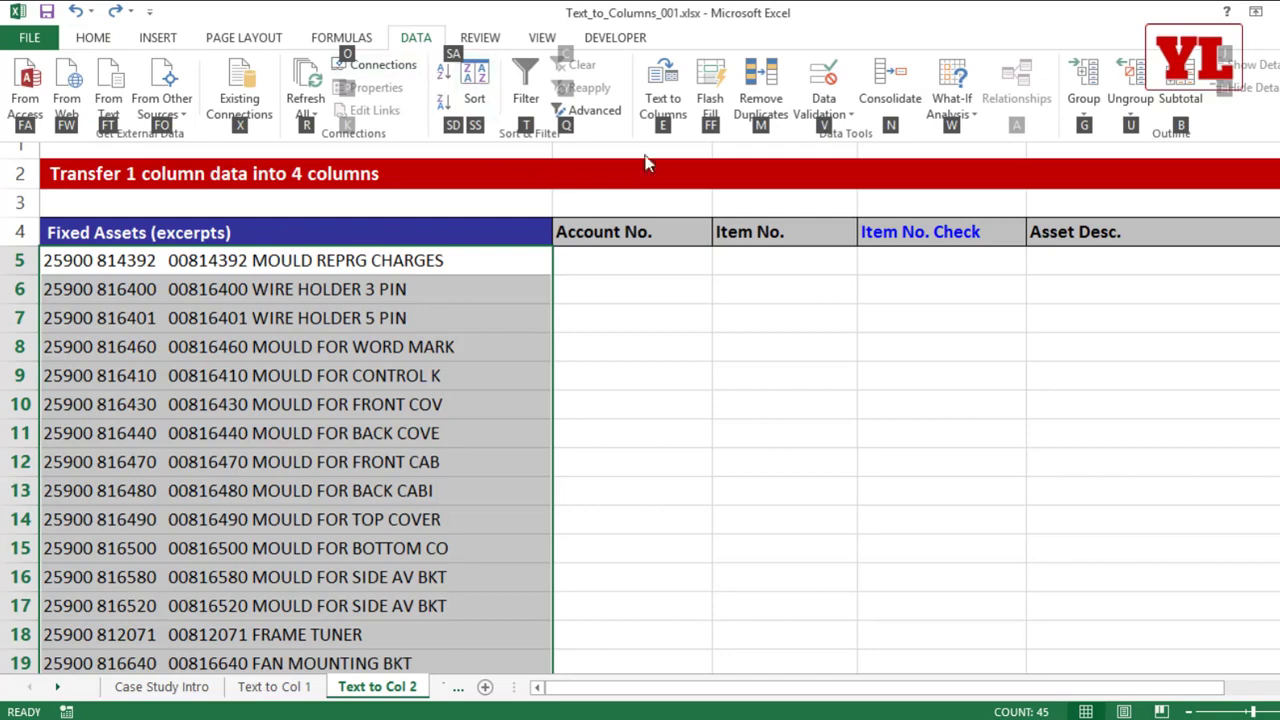
key("e")
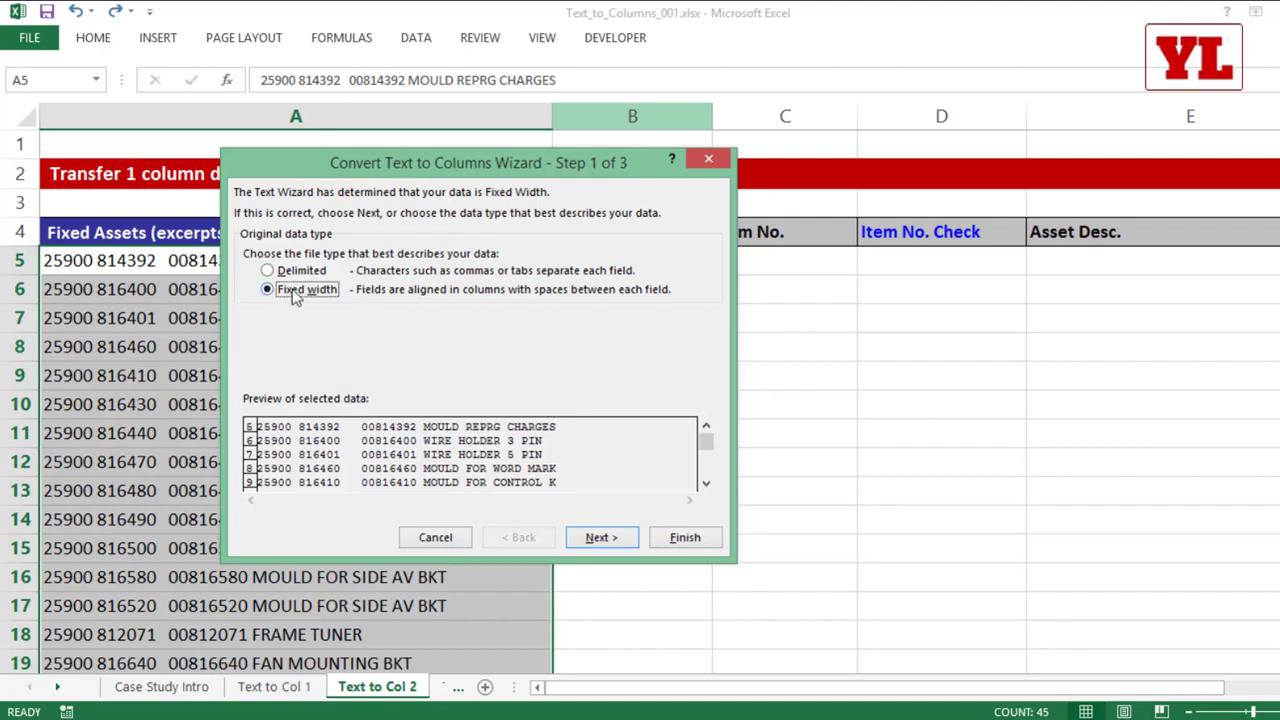
left_click(600, 541)
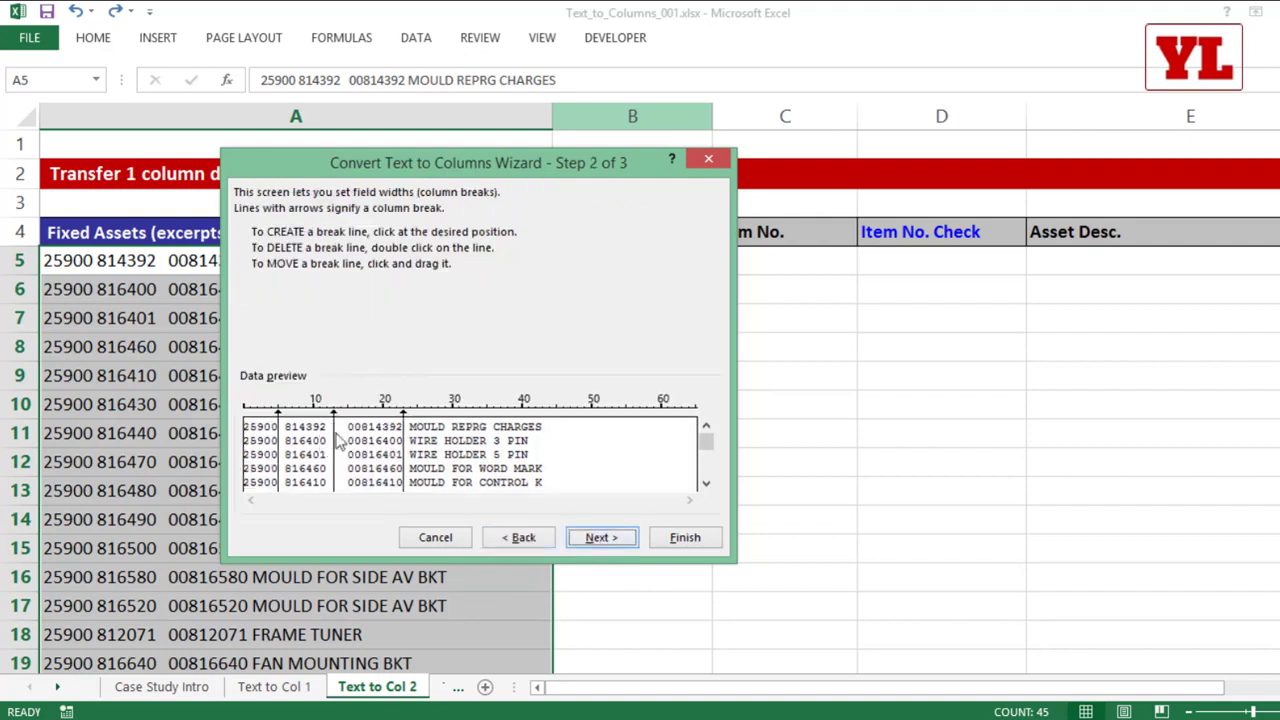
left_click(590, 540)
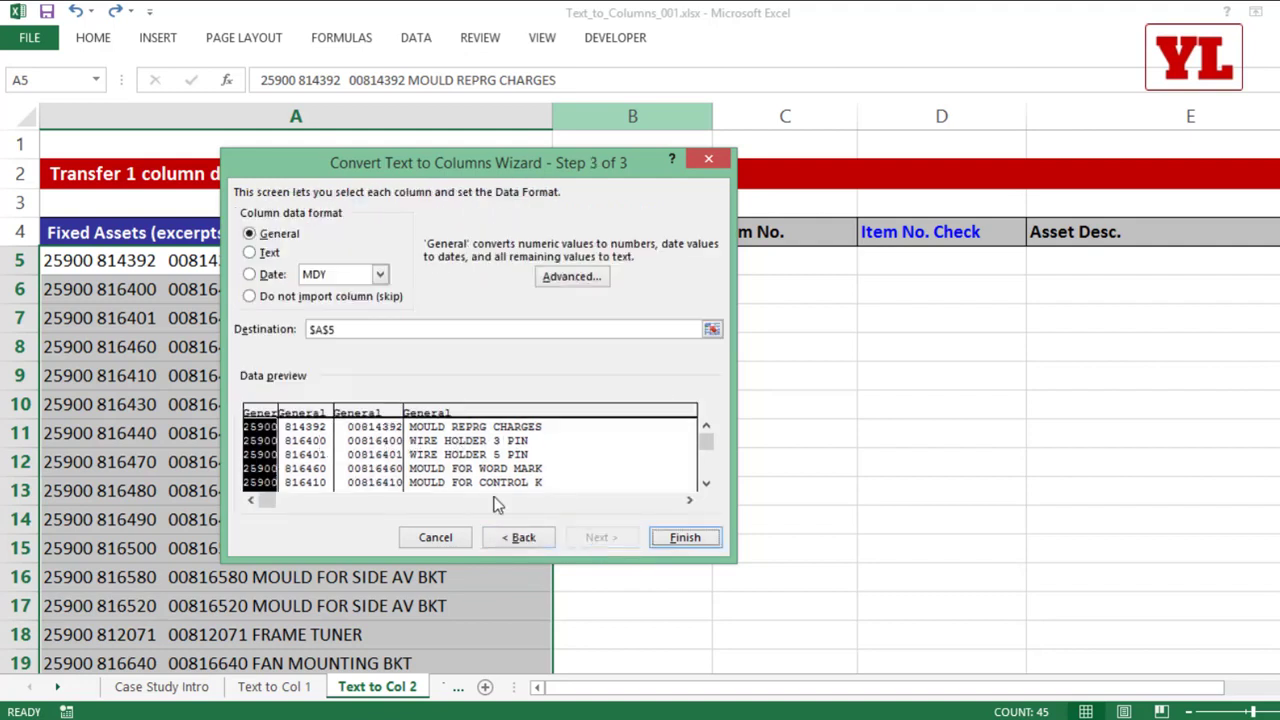
Step: Replace the destination of the split with cell $B$5
key("Delete")
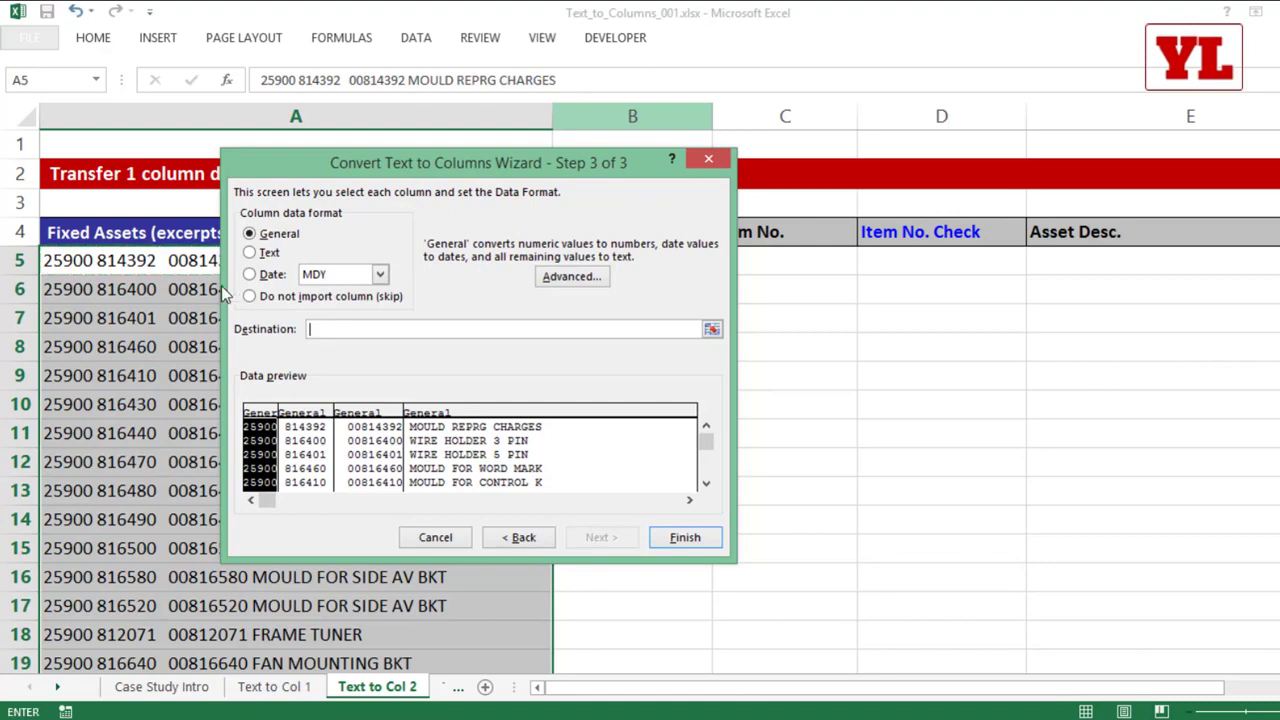
left_click_drag(437, 185, 496, 171)
left_click(580, 260)
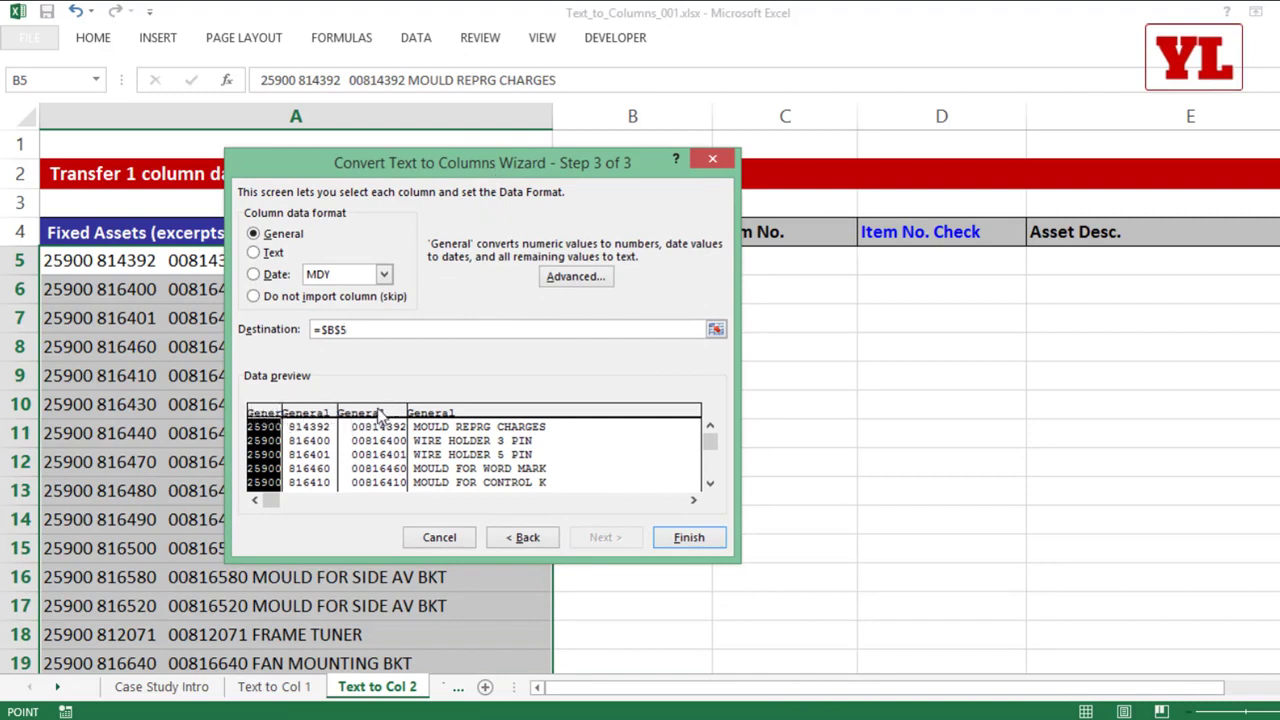
Step: Set the third preview column, the item check numbers with leading zeros, to Text format and finish the split
left_click(380, 414)
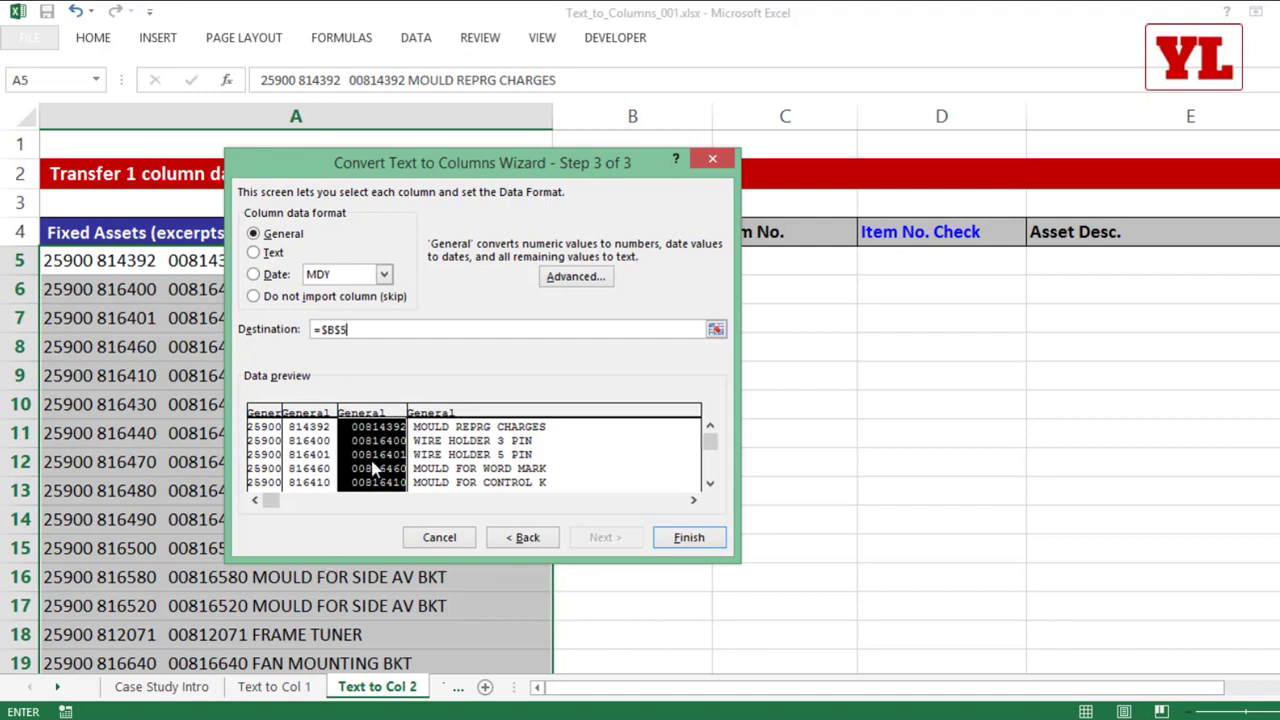
left_click(271, 253)
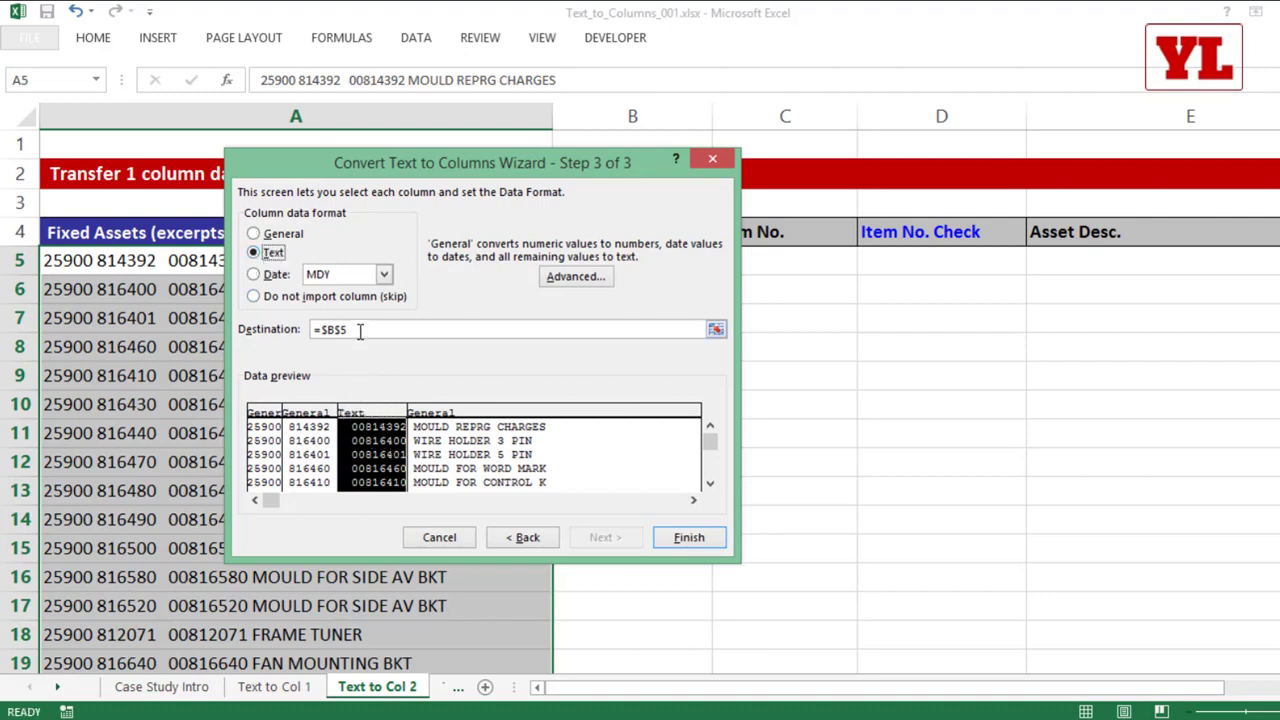
left_click(688, 537)
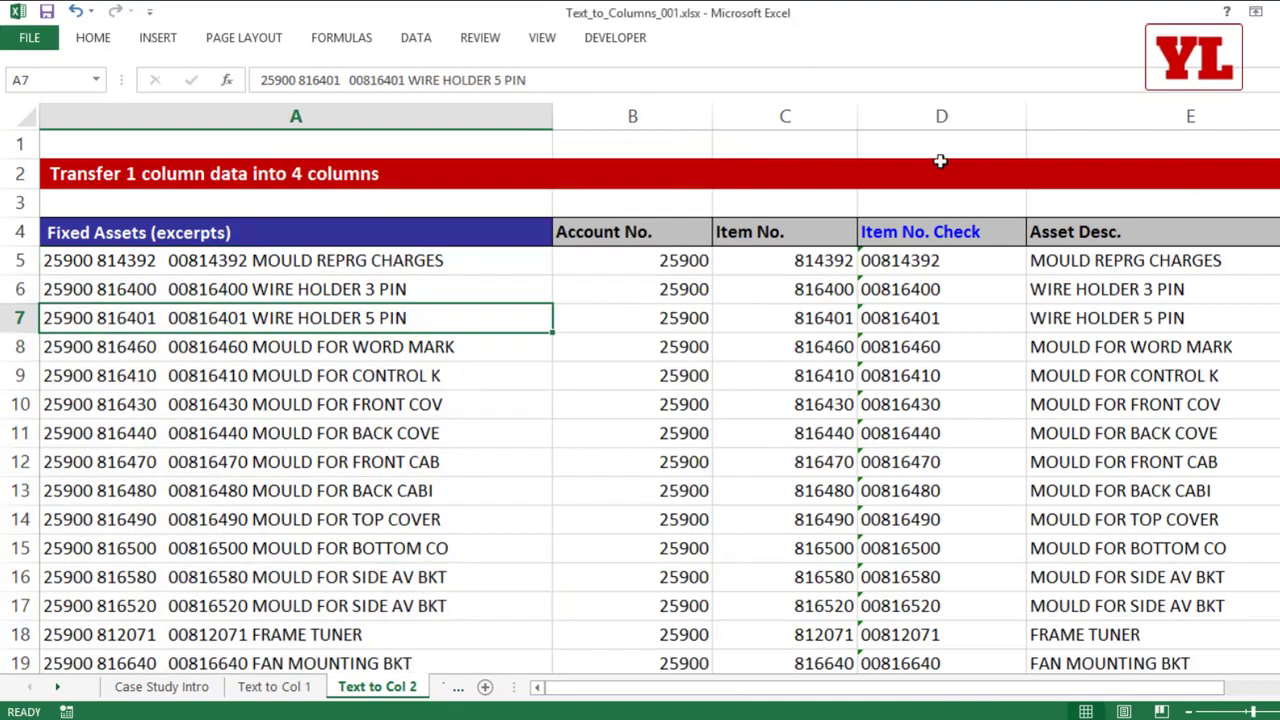
Step: Examine the trailing-minus amounts in A6:A9 and the Dr/Cr amounts in A13:A16 on the Text to Col 3 sheet
left_click(925, 110)
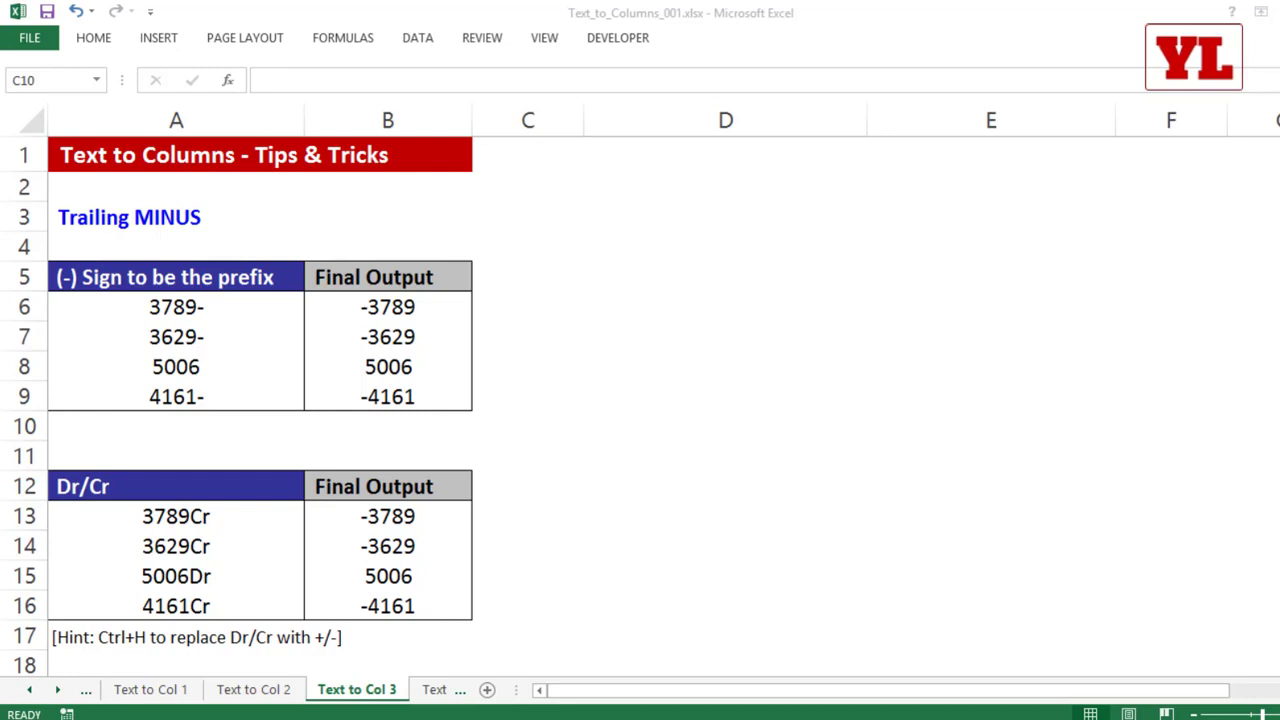
left_click(204, 308)
left_click_drag(204, 308, 196, 396)
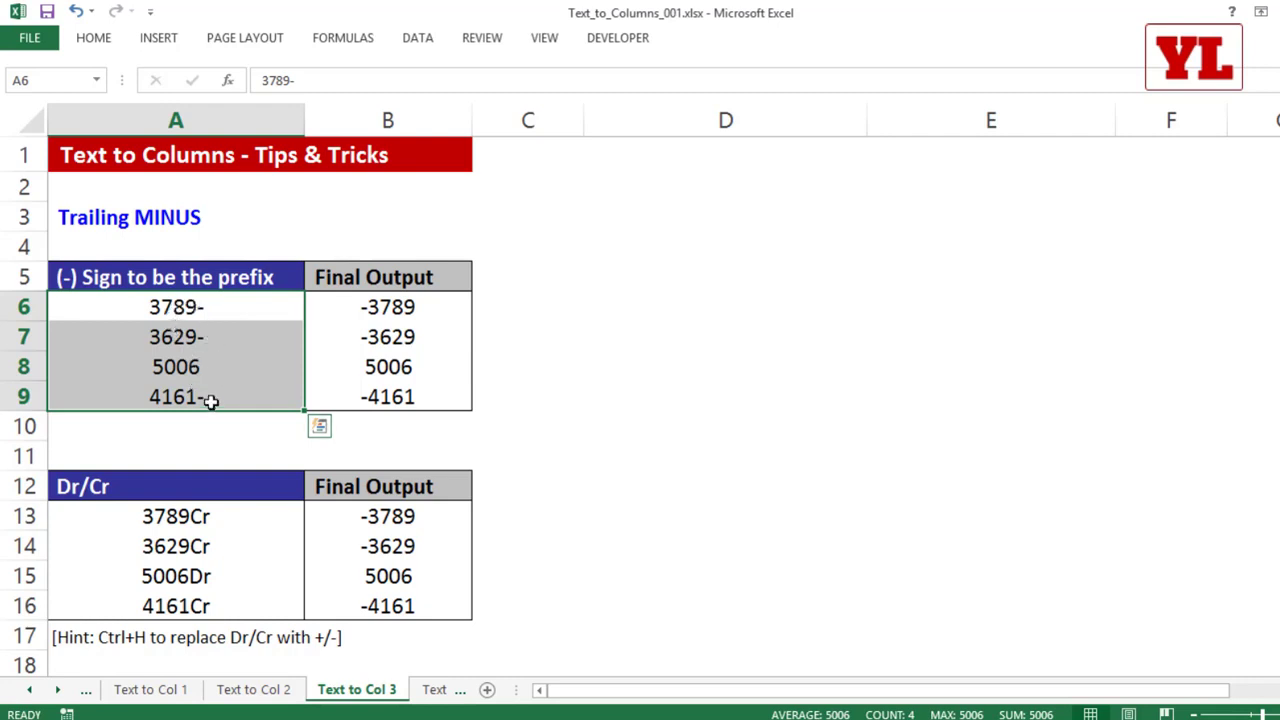
scroll(200, 400, "down", 1)
left_click_drag(197, 420, 213, 508)
scroll(276, 428, "up", 1)
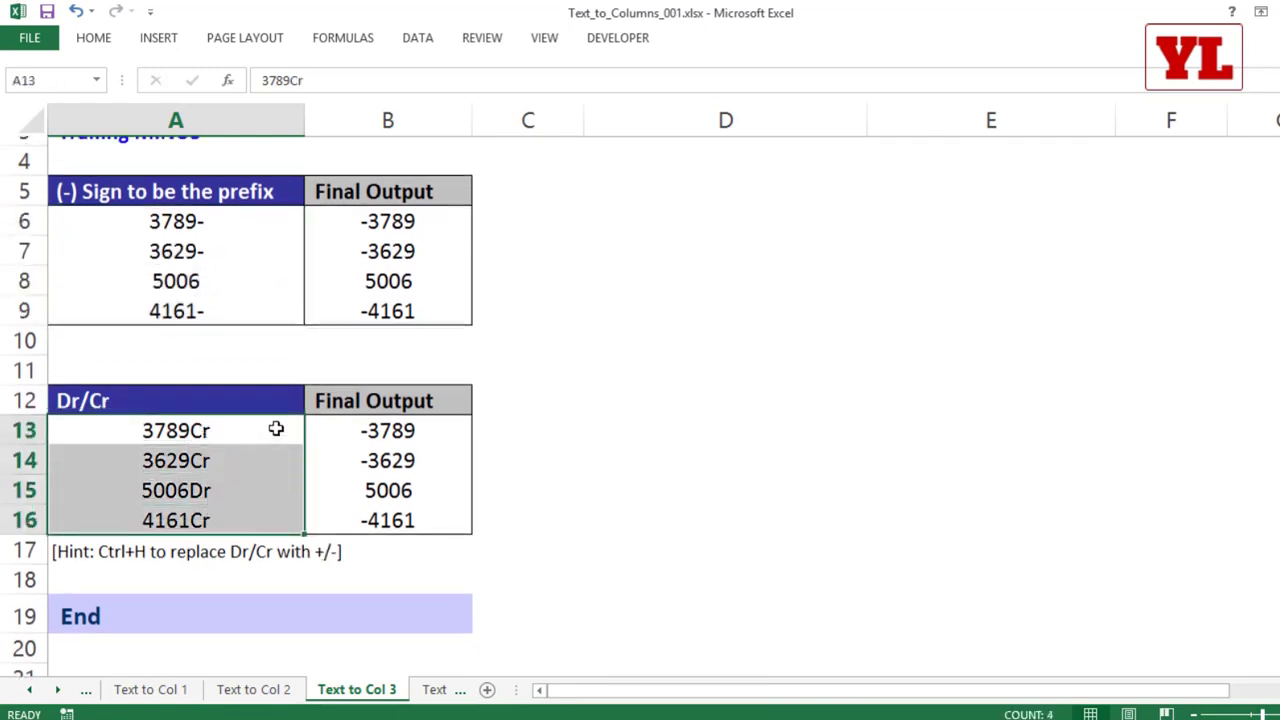
scroll(276, 428, "up", 1)
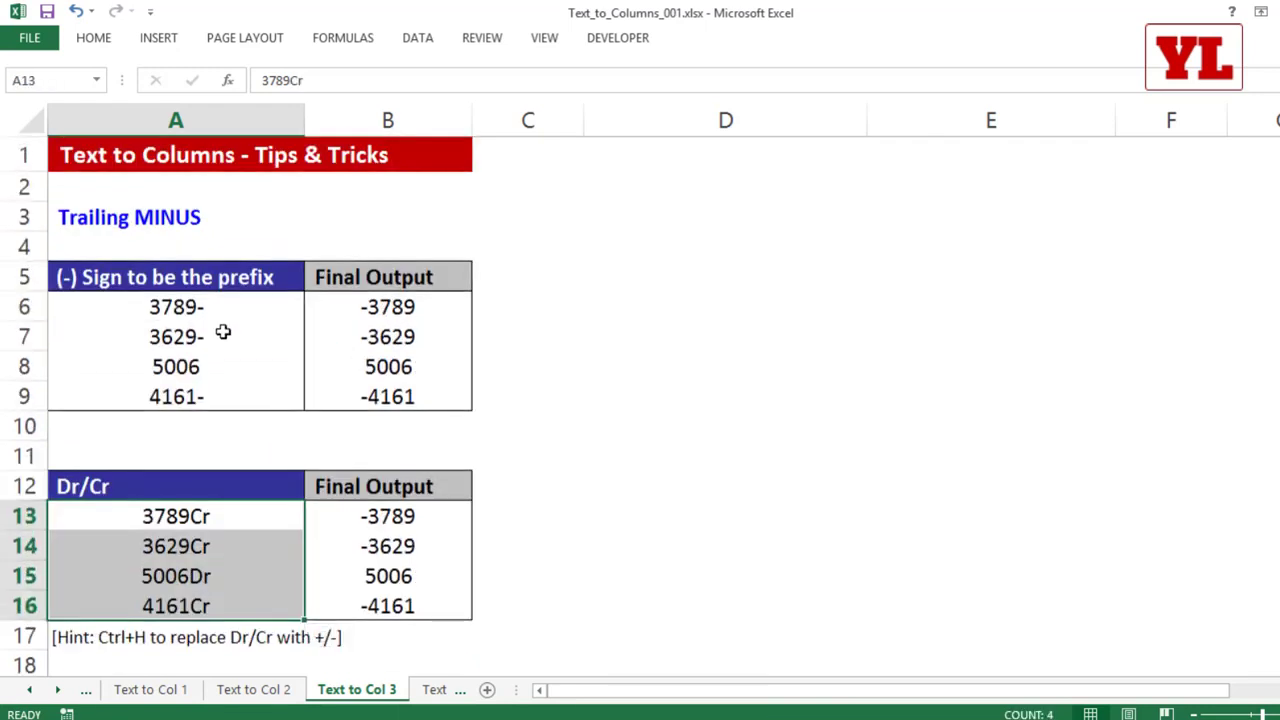
left_click_drag(206, 304, 195, 396)
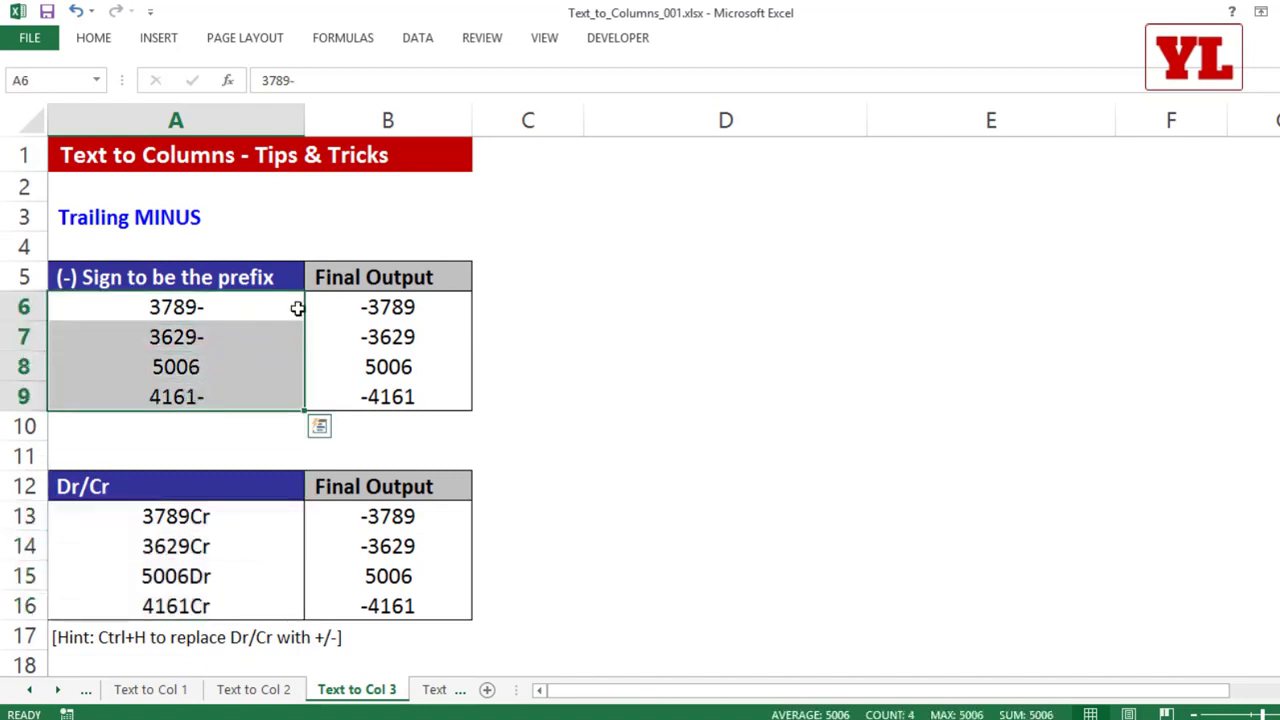
left_click(412, 424)
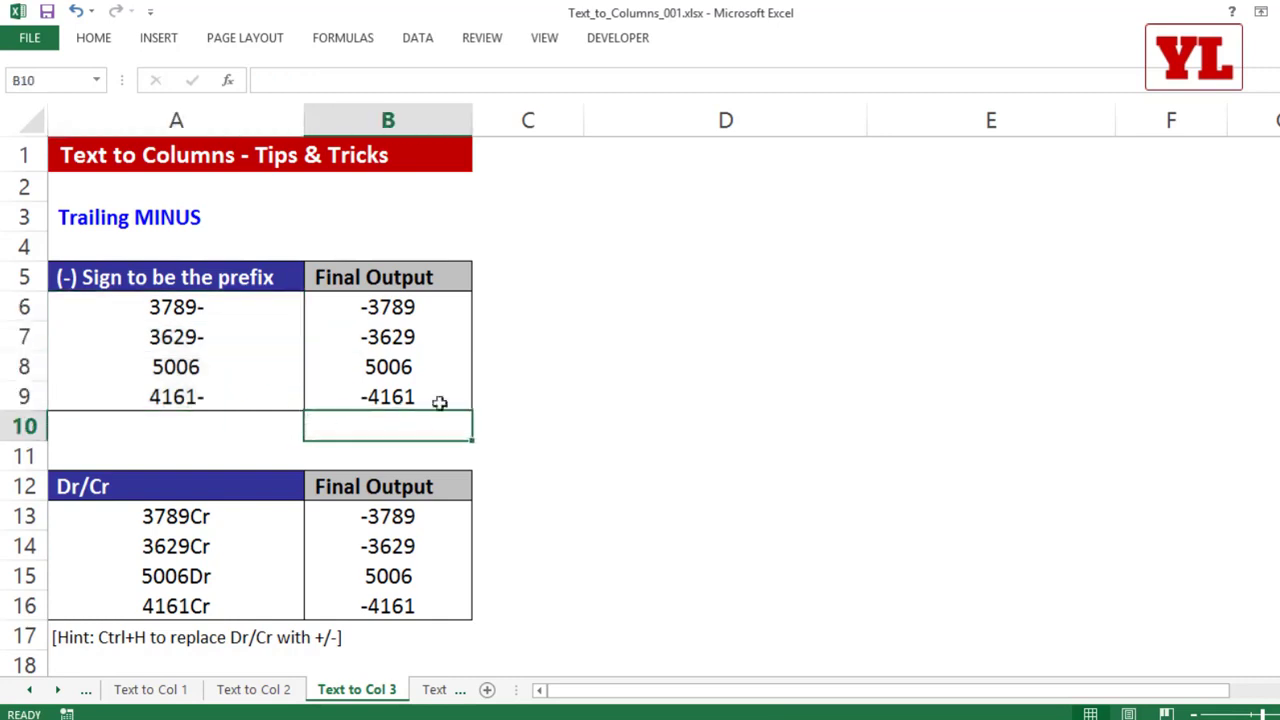
Step: Total the trailing-minus amounts in cell A10 with the formula =SUM(A6:A9)
left_click(211, 422)
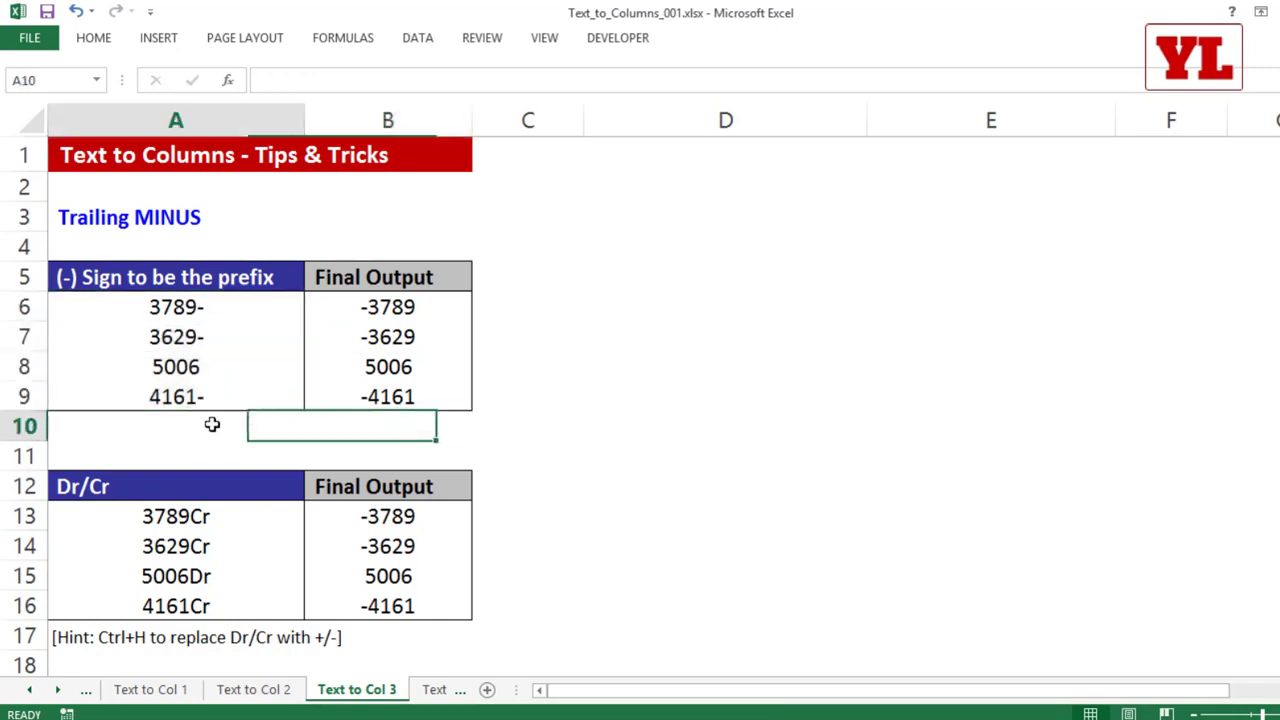
type("=s")
key("Tab")
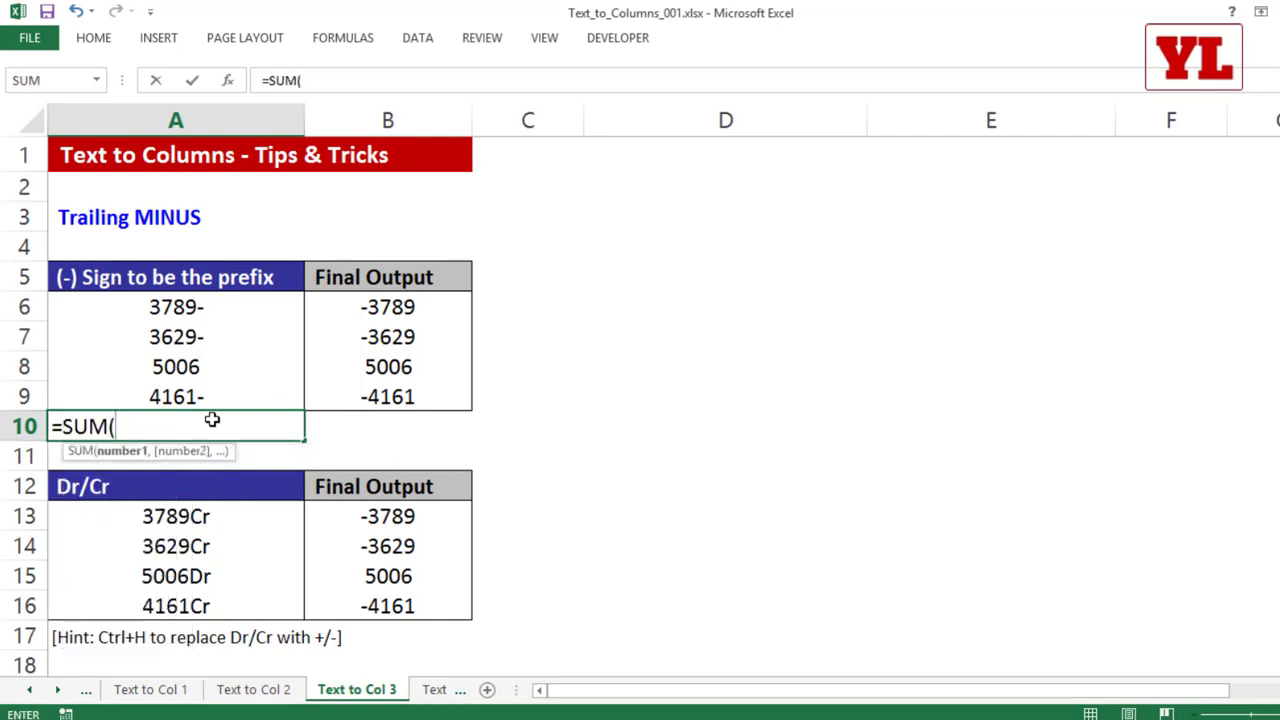
key("Up")
key("shift+Up")
key("shift+Up")
key("shift+Up")
key("Return")
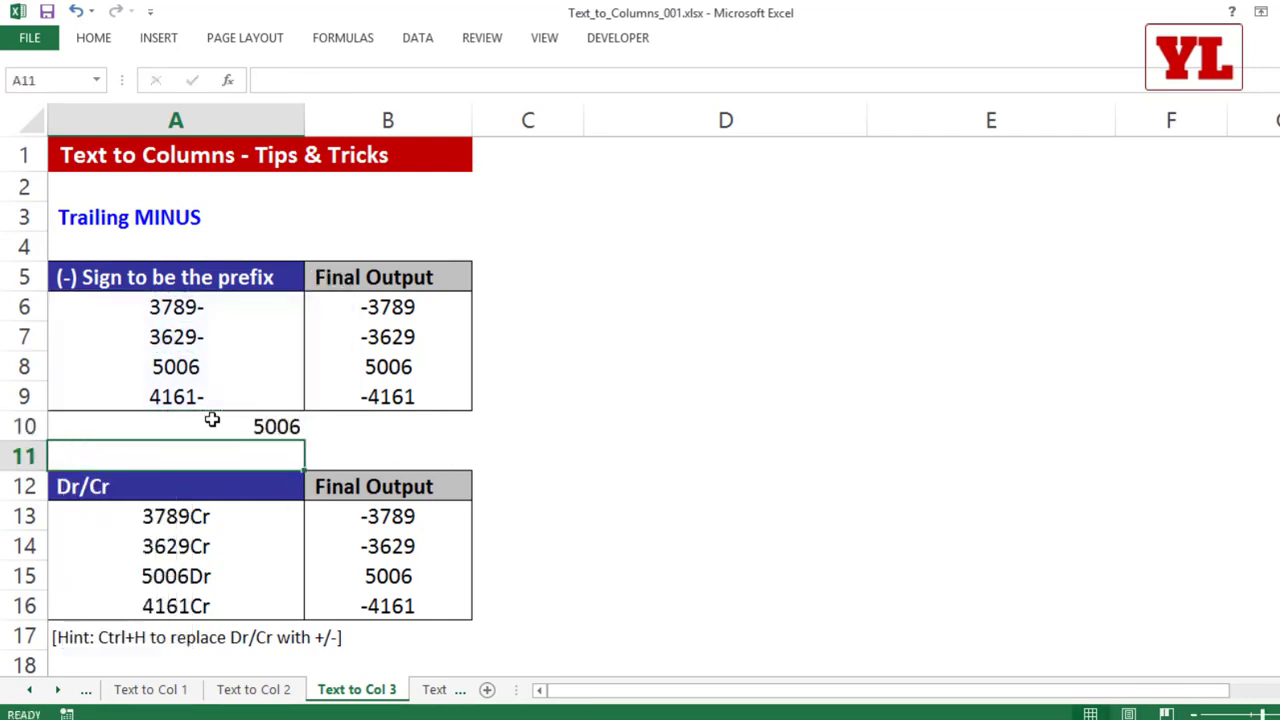
key("Up")
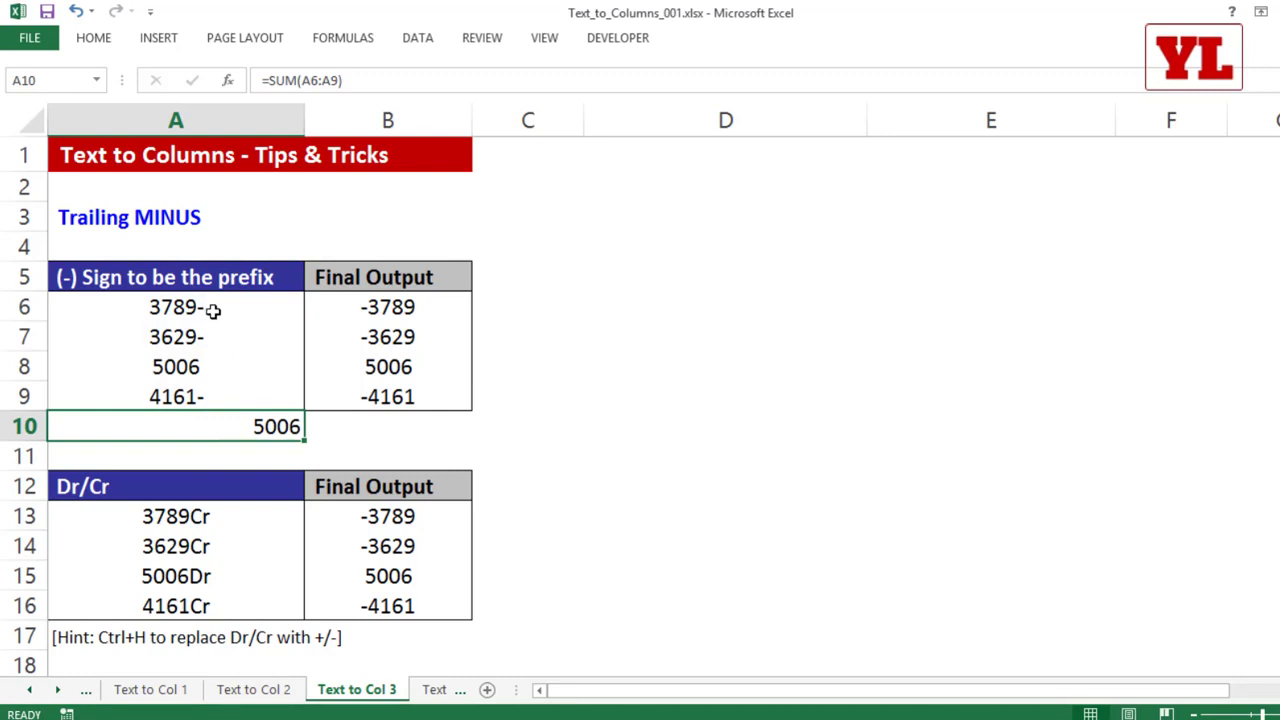
Step: Make the three trailing-minus amounts in A6, A7 and A9 bold, and clear the total in A10
left_click(209, 309)
left_click(206, 337, "ctrl")
left_click(197, 391, "ctrl")
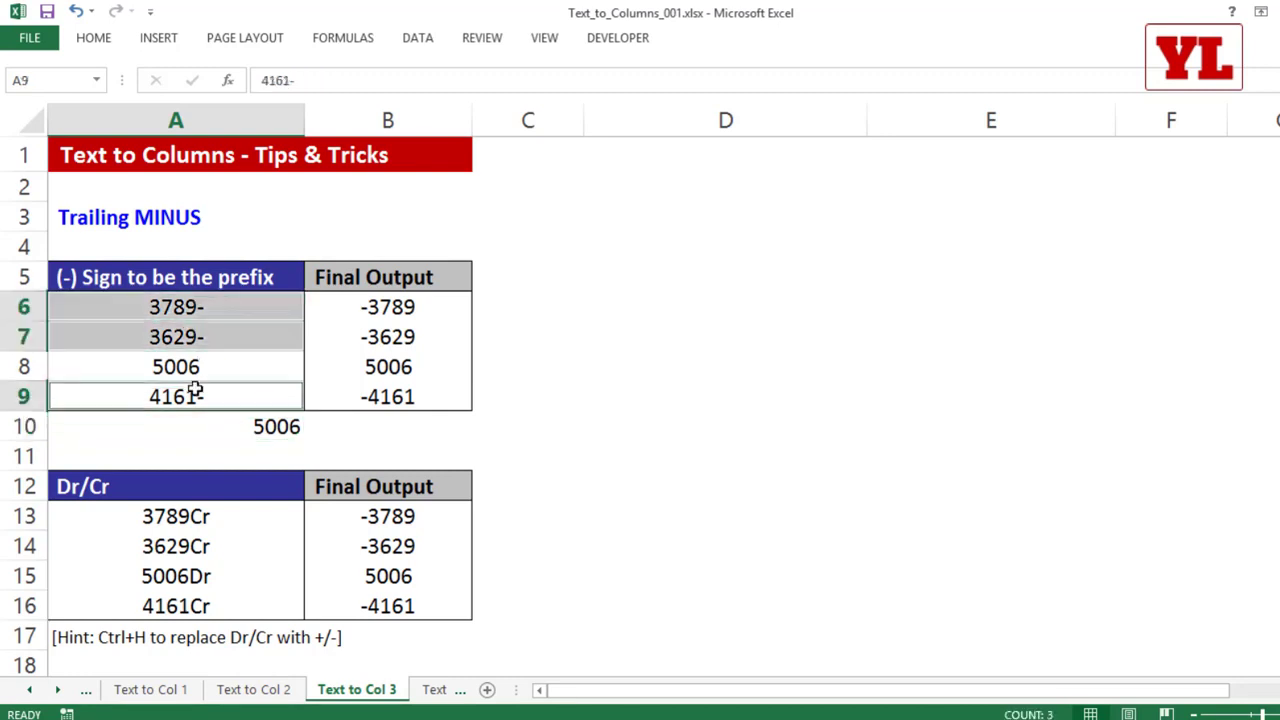
key("ctrl+b")
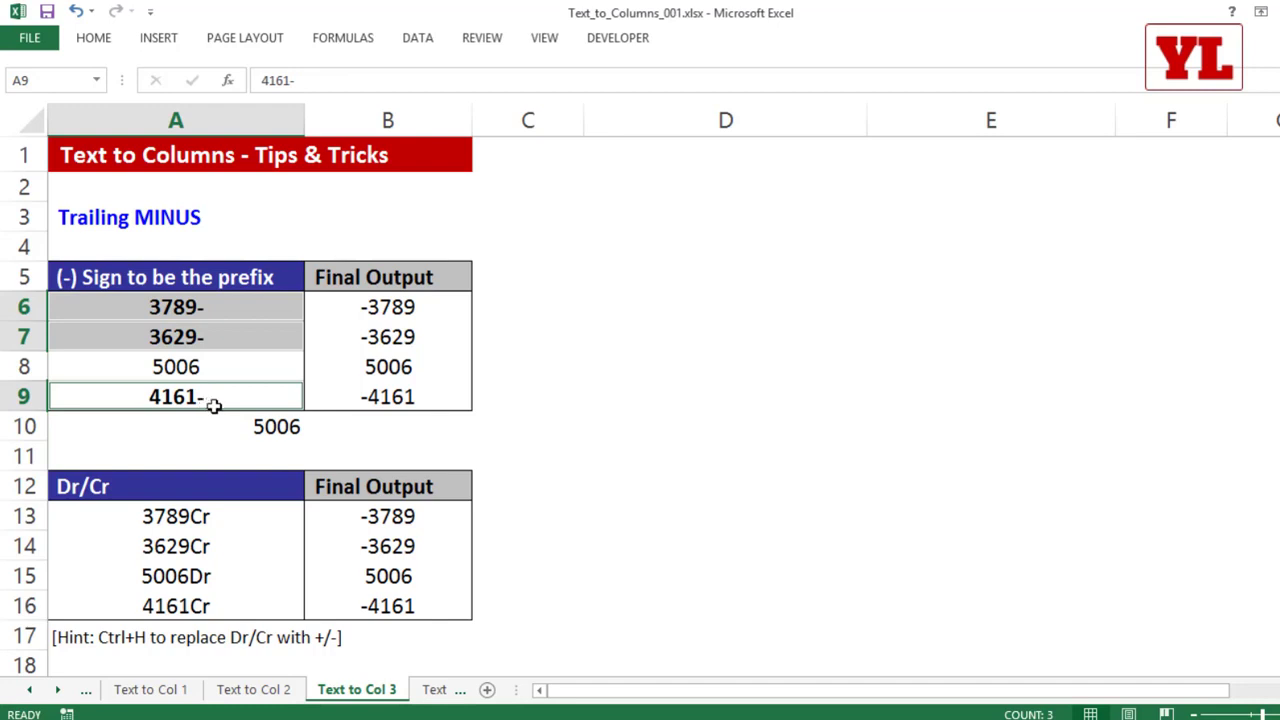
left_click(231, 426)
key("Delete")
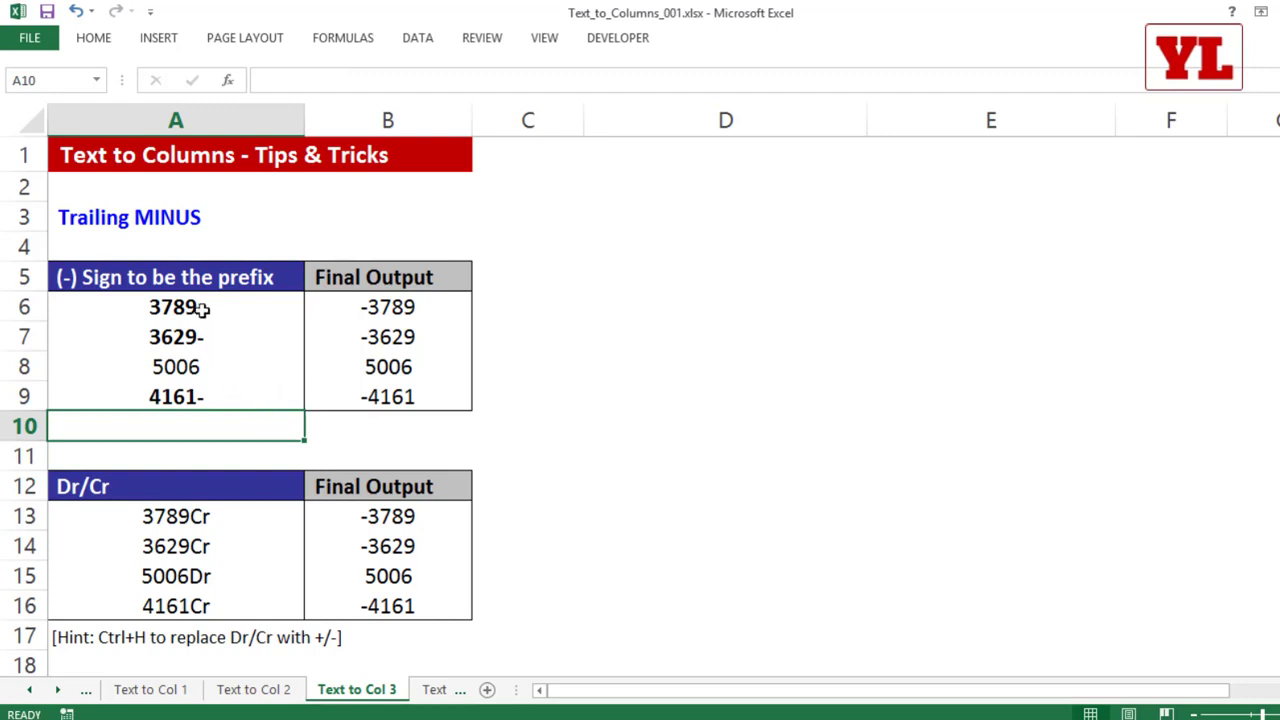
Step: Convert A6:A9 in place with Text to Columns as Delimited data with the Space delimiter off, and undo the conversion
left_click_drag(200, 306, 193, 400)
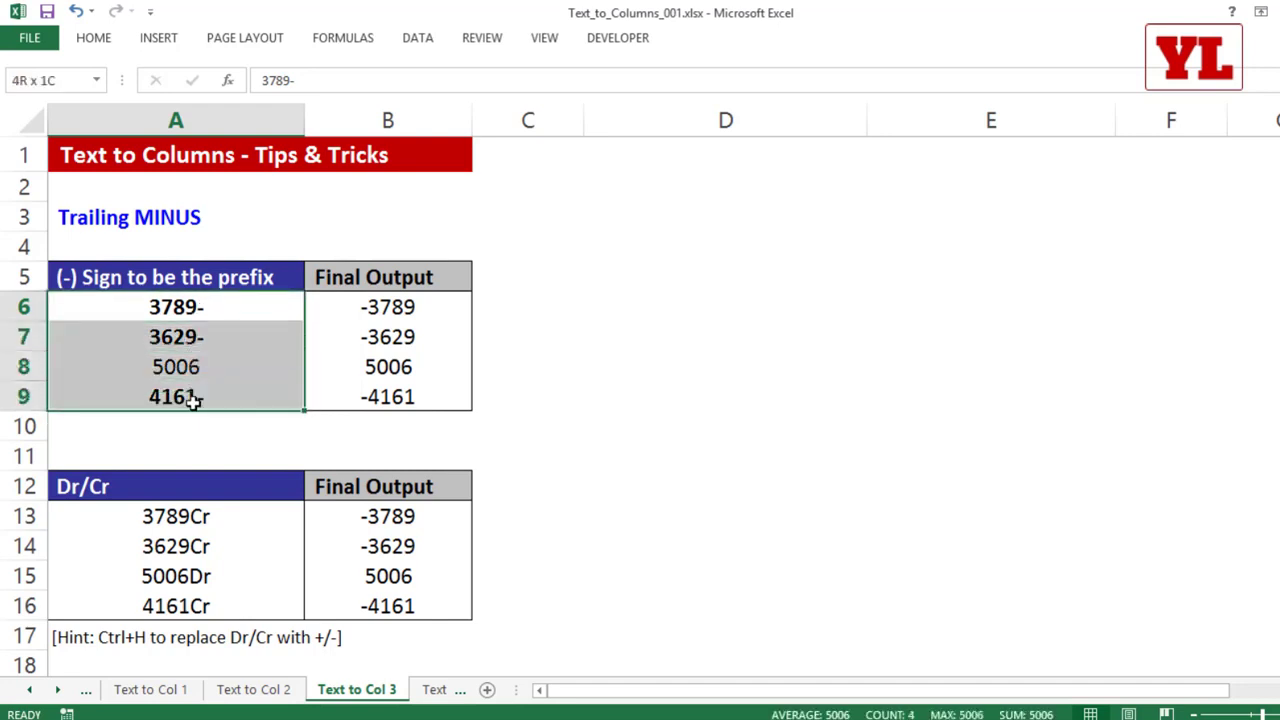
left_click(420, 38)
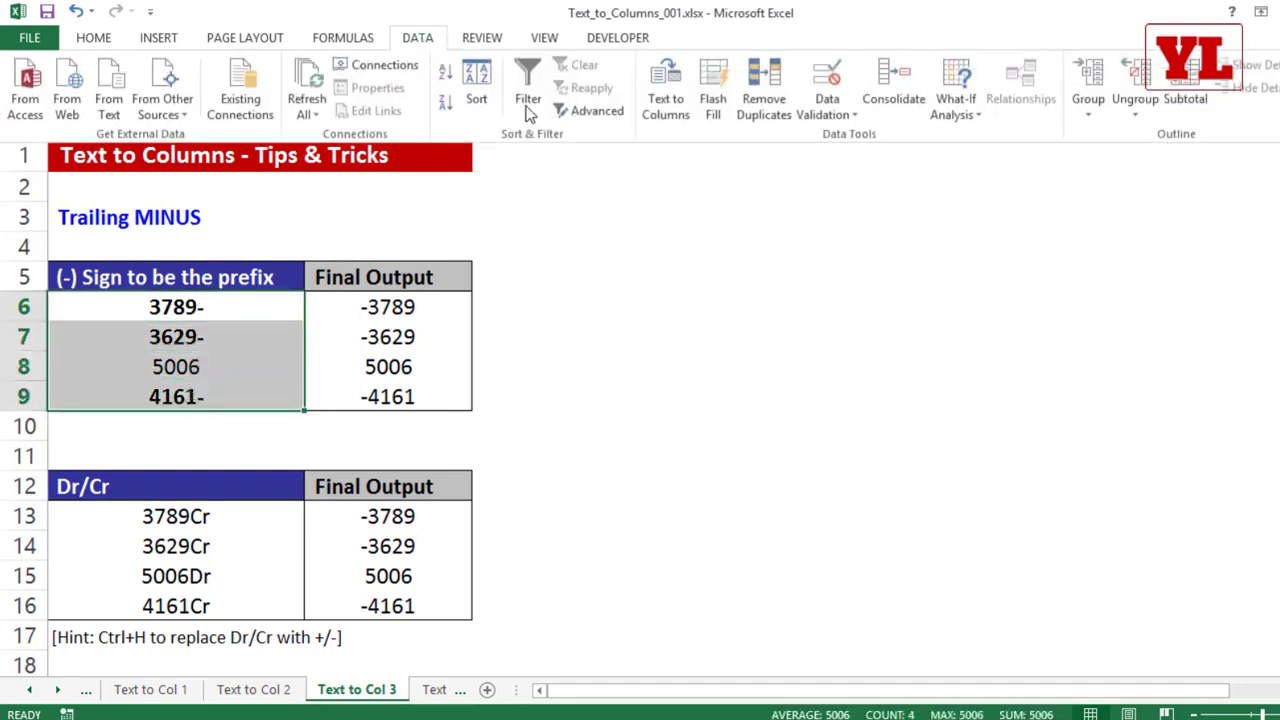
left_click(654, 110)
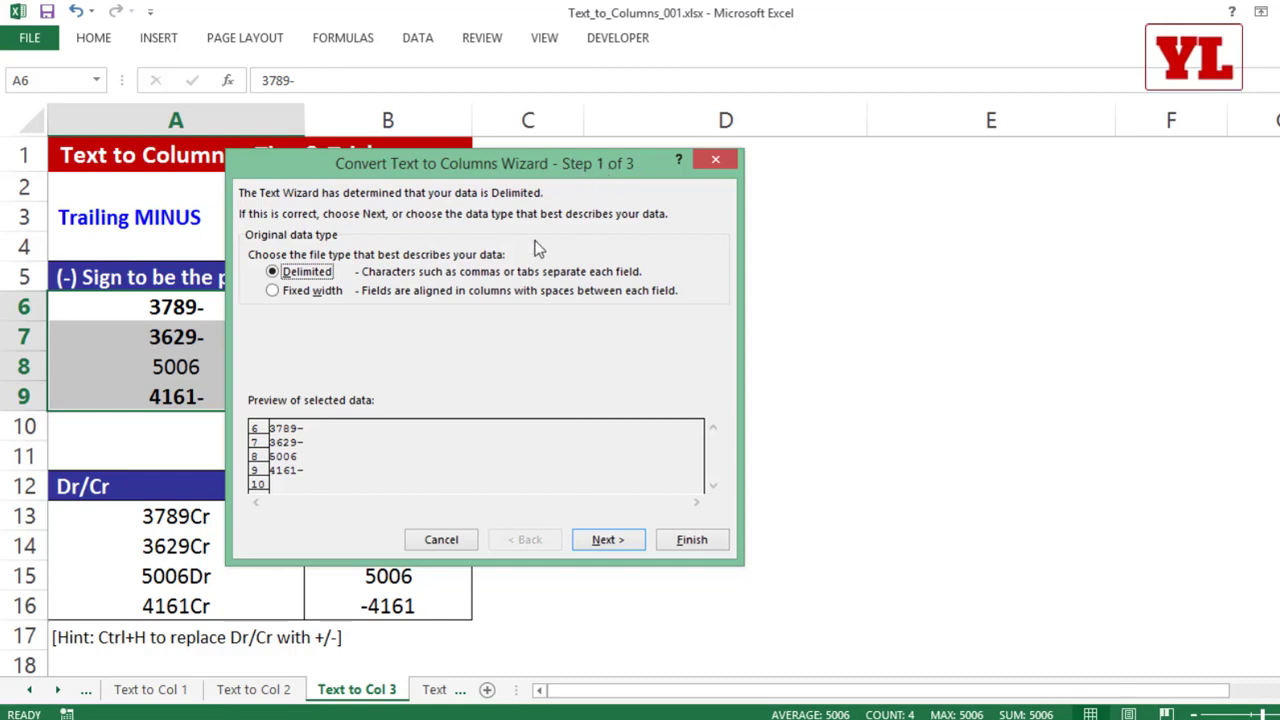
left_click(610, 542)
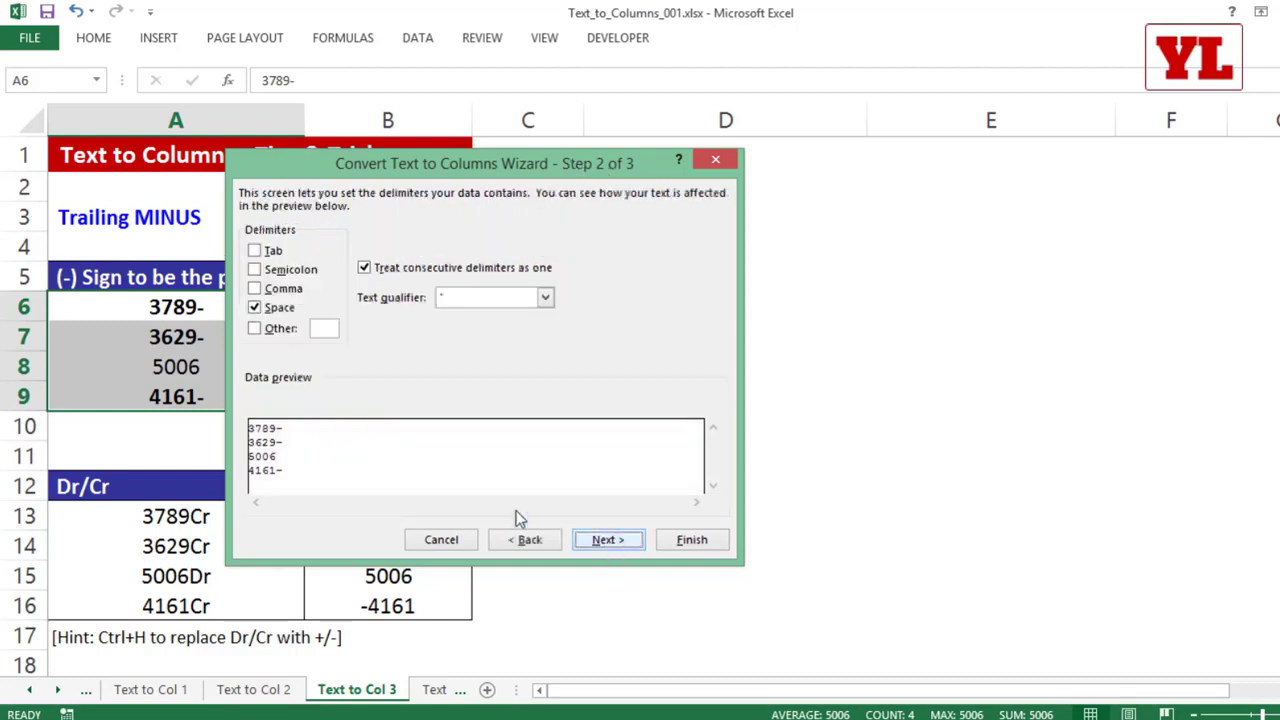
left_click(254, 307)
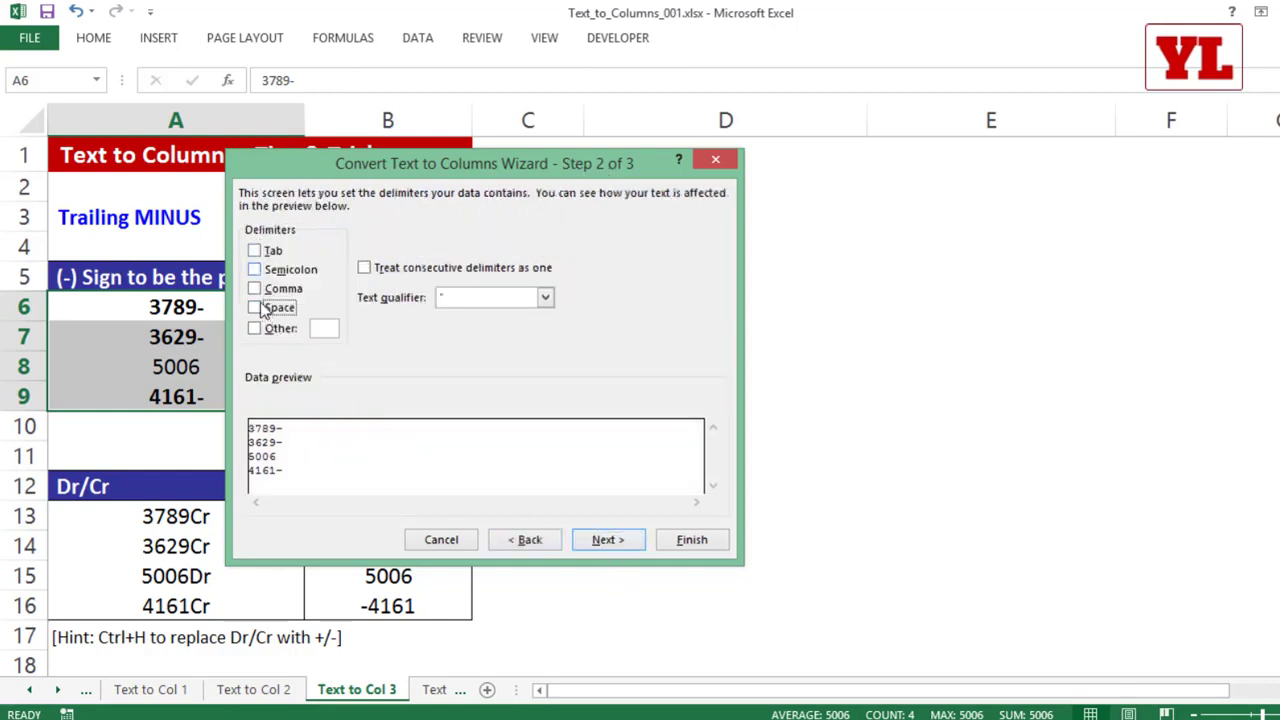
left_click(609, 546)
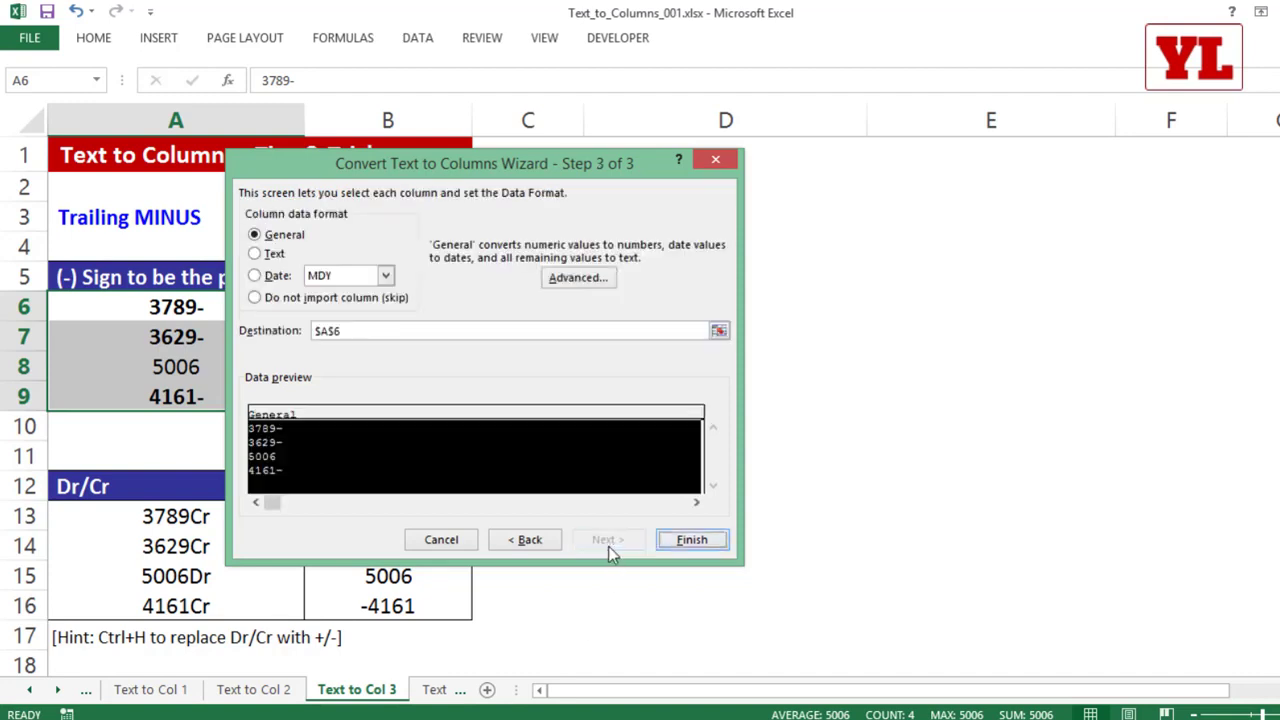
left_click(692, 544)
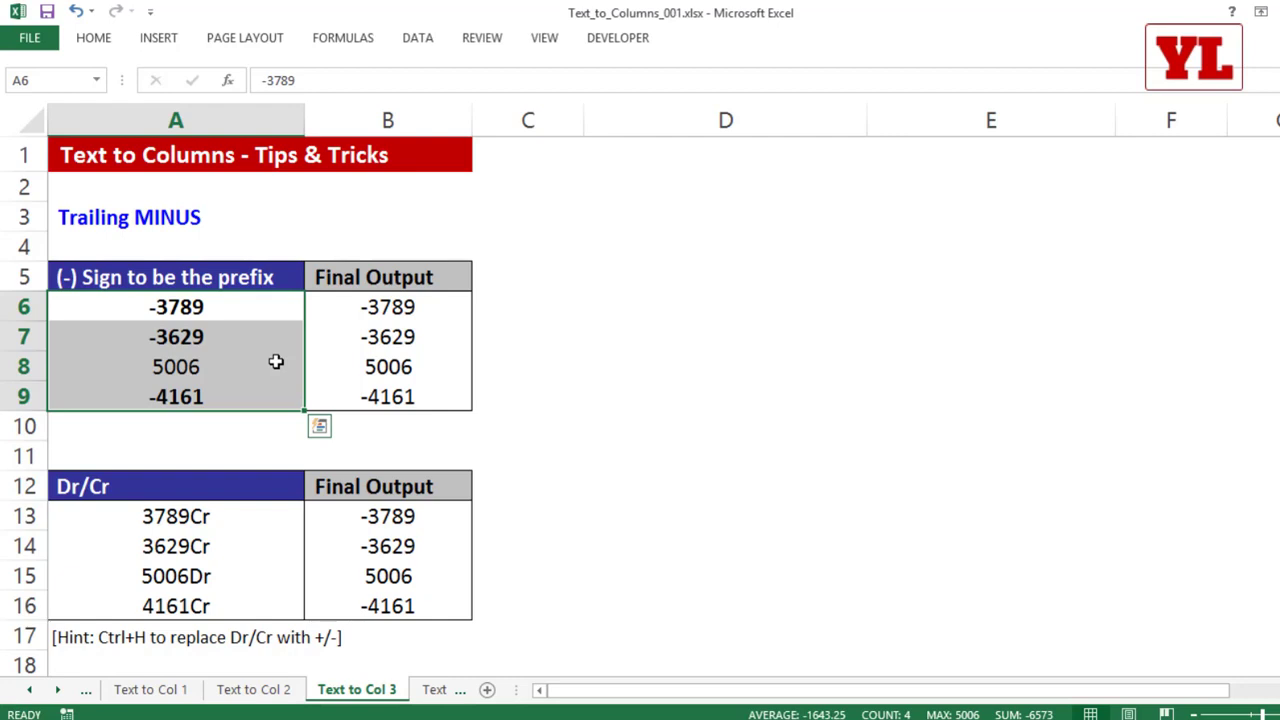
key("ctrl+z")
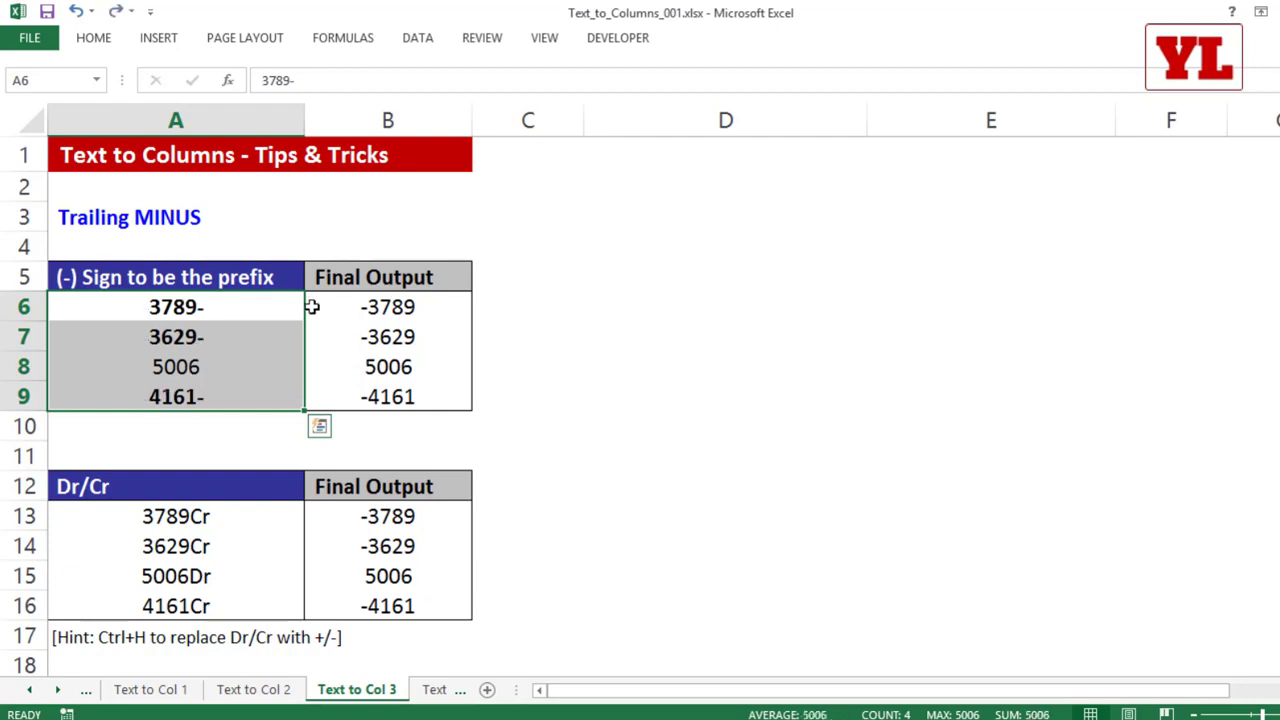
Step: Convert A6:A9 in place with Text to Columns, keeping General format and the advanced option Trailing minus for negative numbers on
left_click_drag(252, 304, 246, 394)
left_click(418, 38)
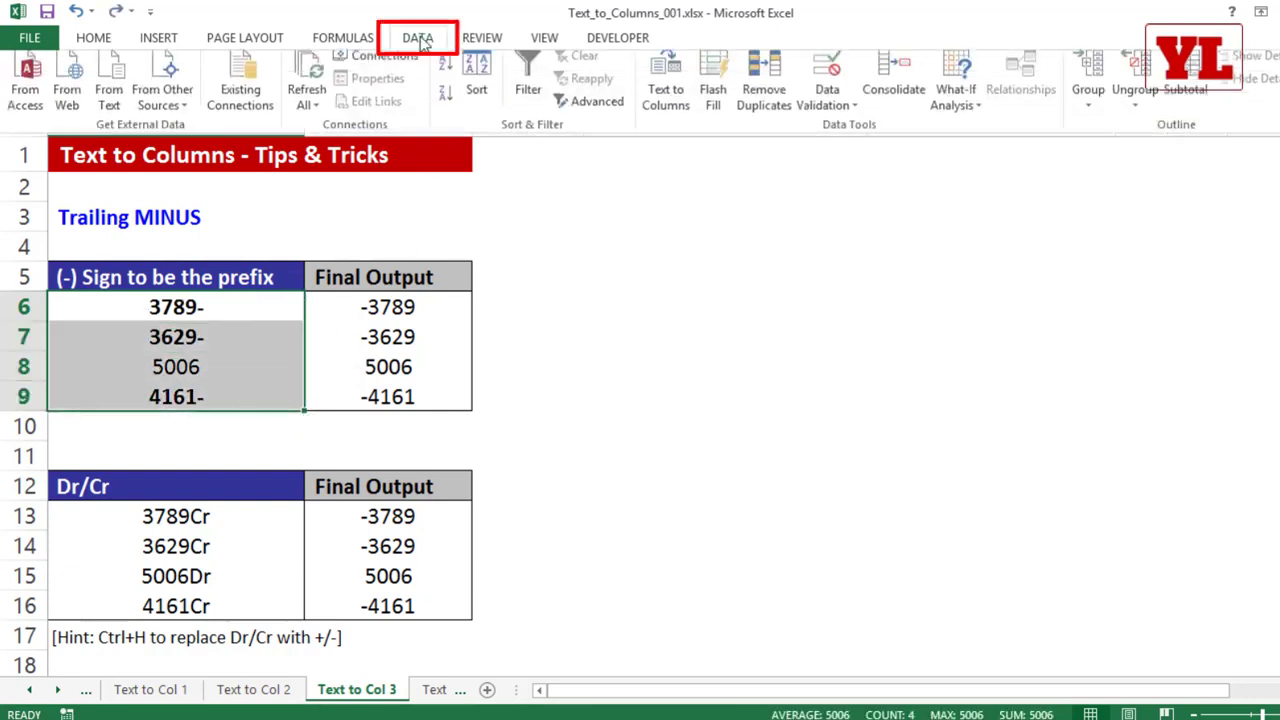
left_click(668, 92)
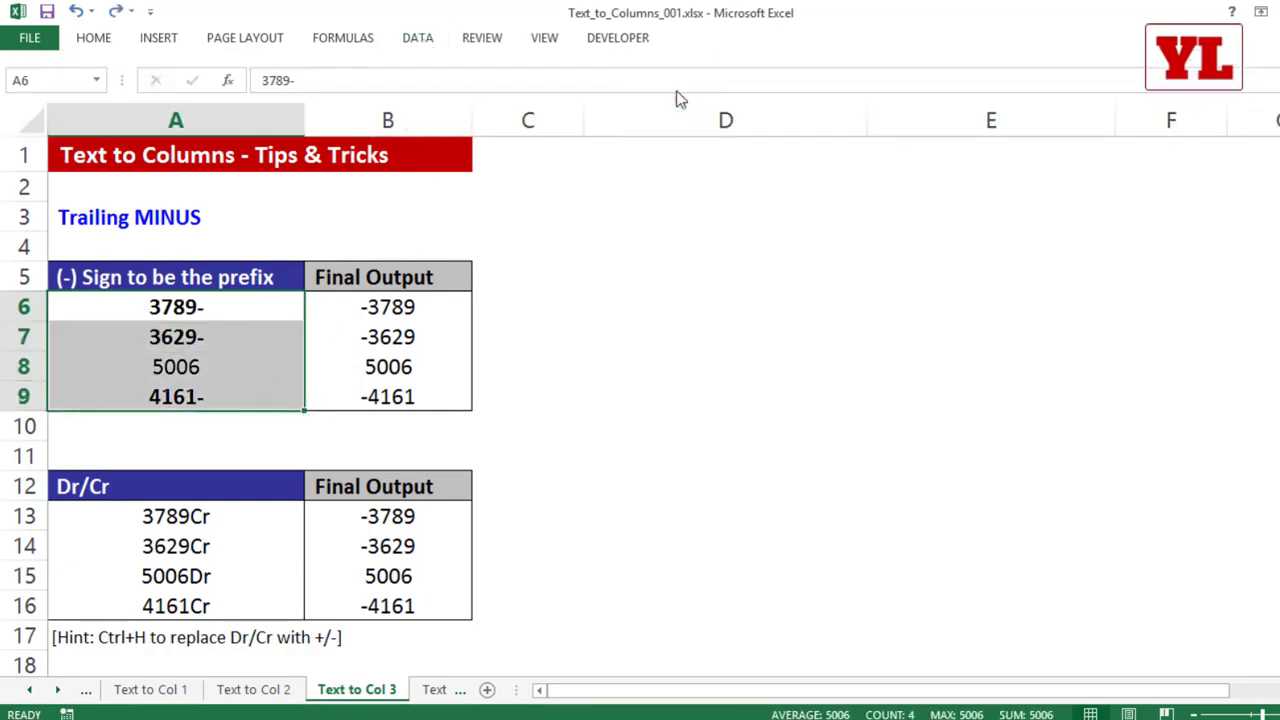
left_click(600, 540)
left_click(600, 540)
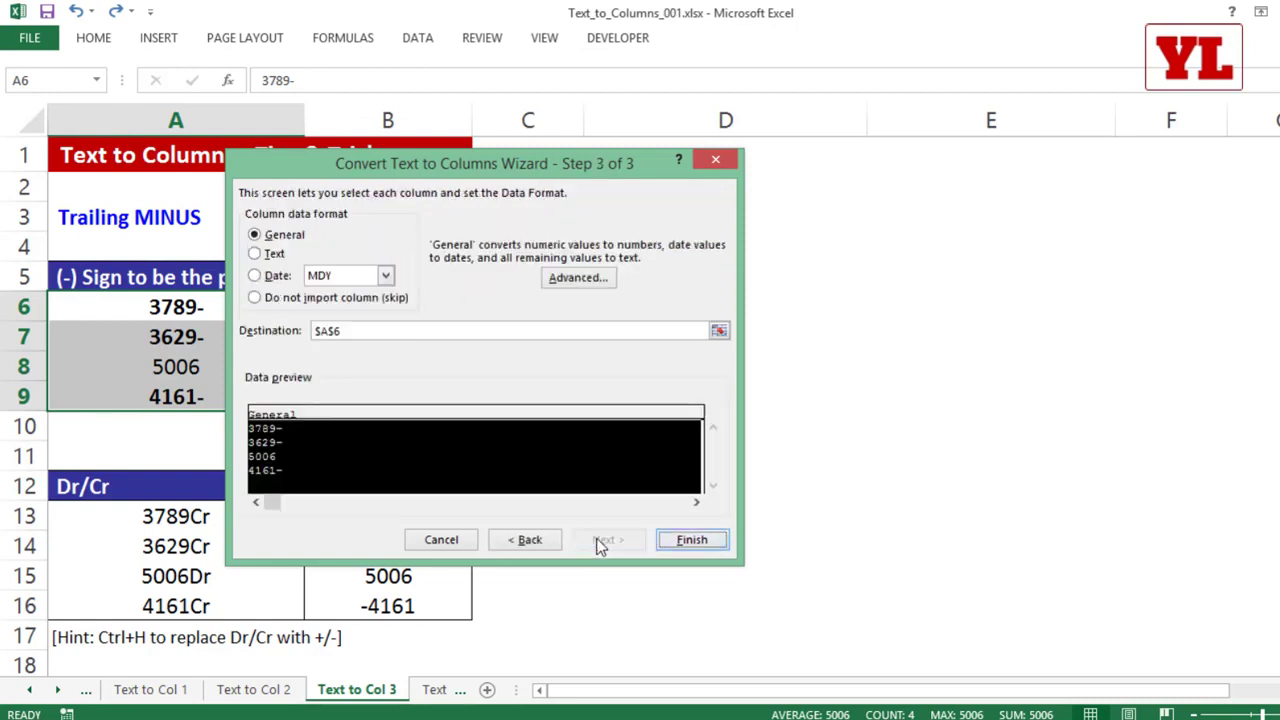
left_click(576, 280)
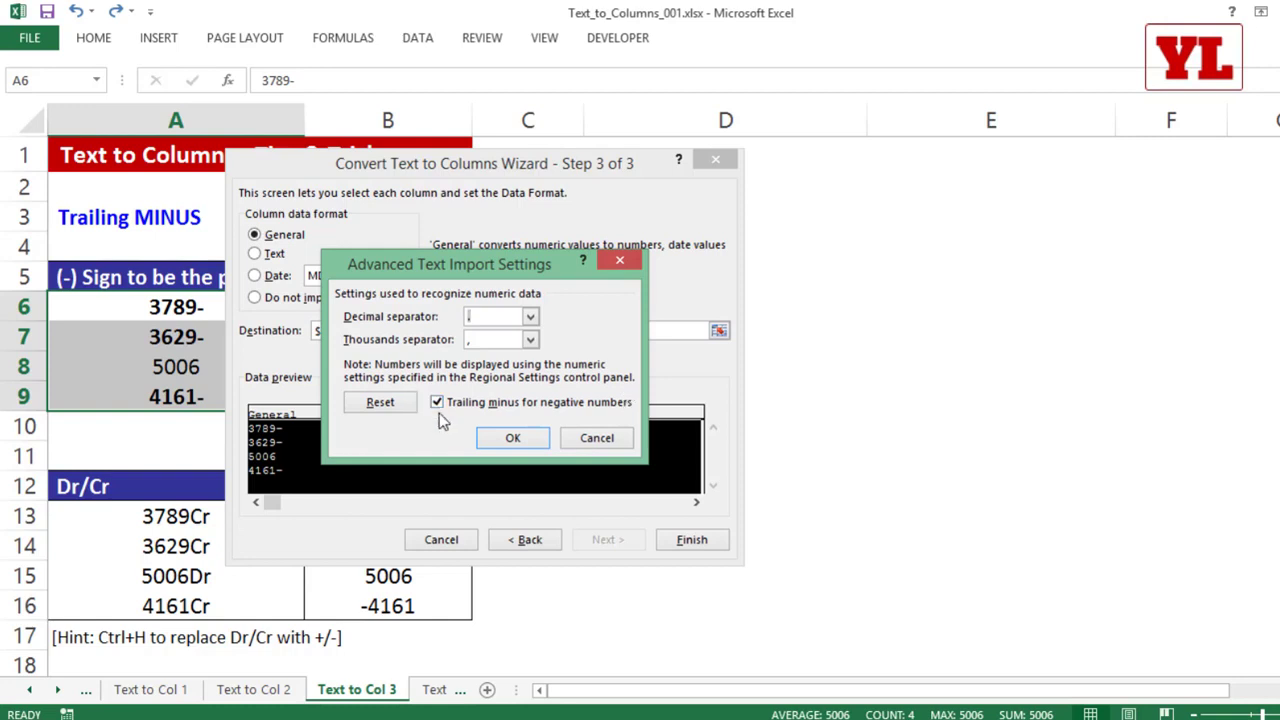
left_click(500, 438)
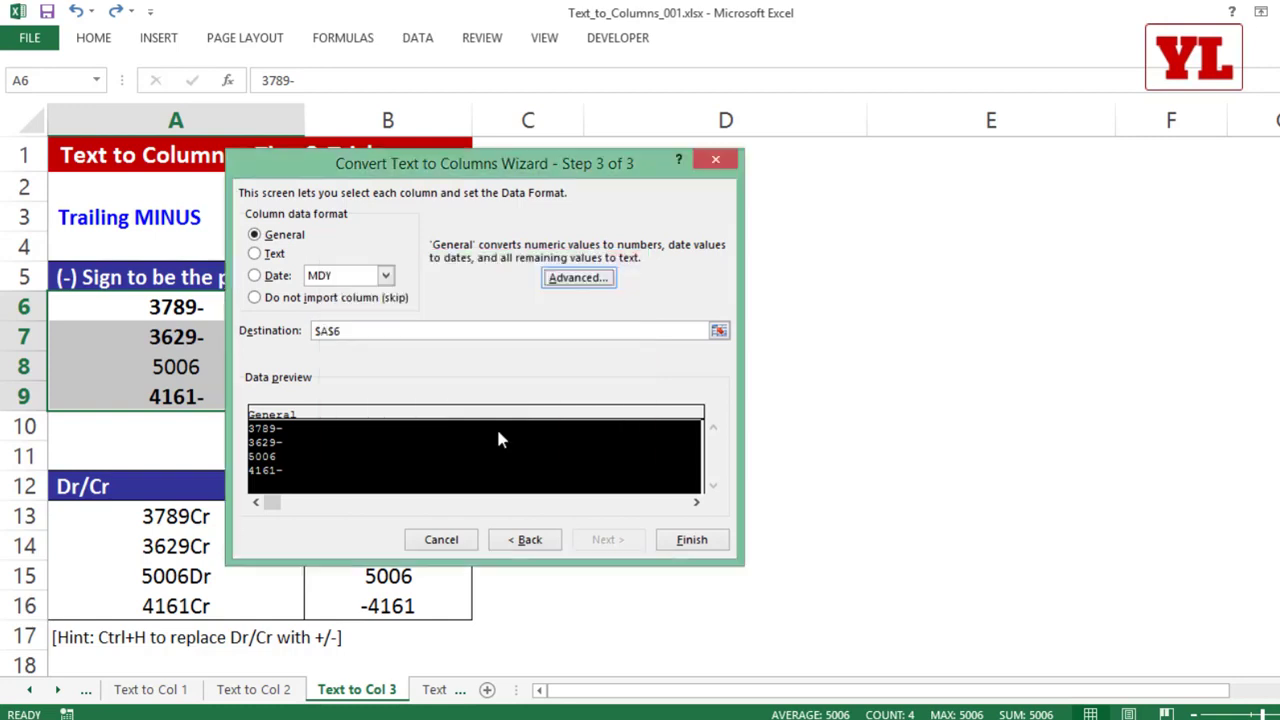
left_click(692, 540)
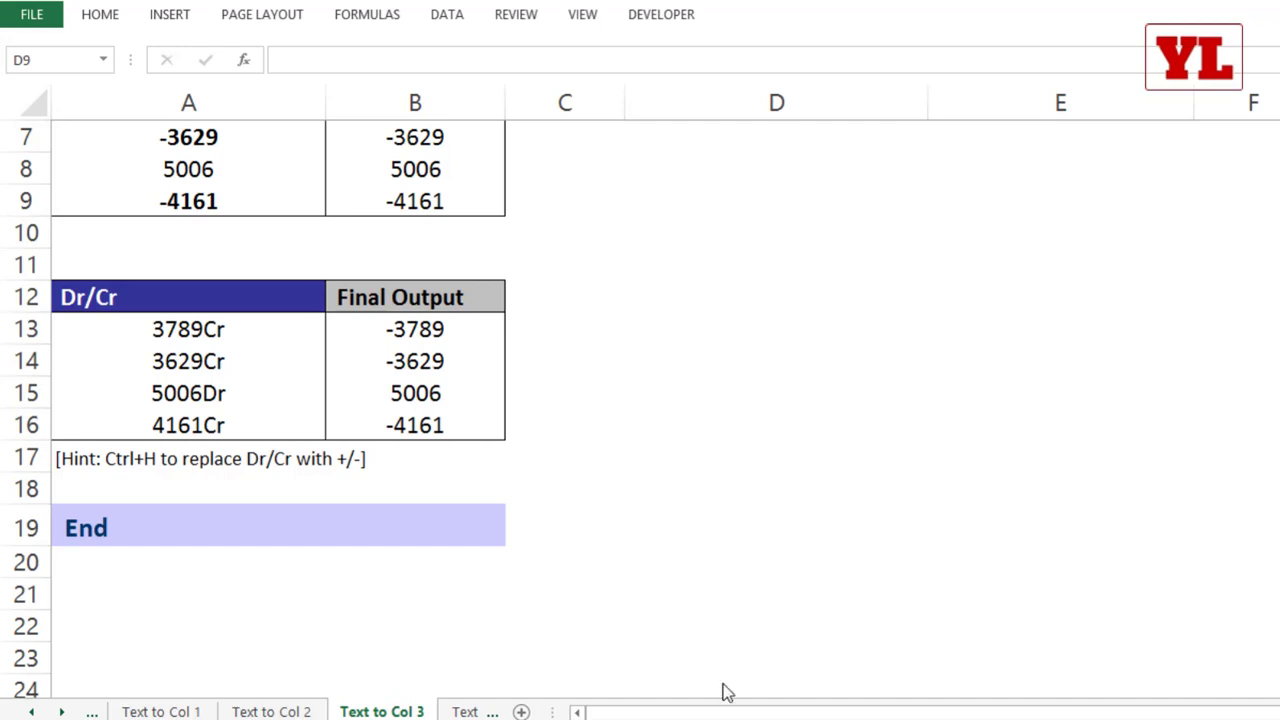
Step: Replace every "Dr" in the amounts A13:A16 with nothing
left_click_drag(231, 329, 228, 424)
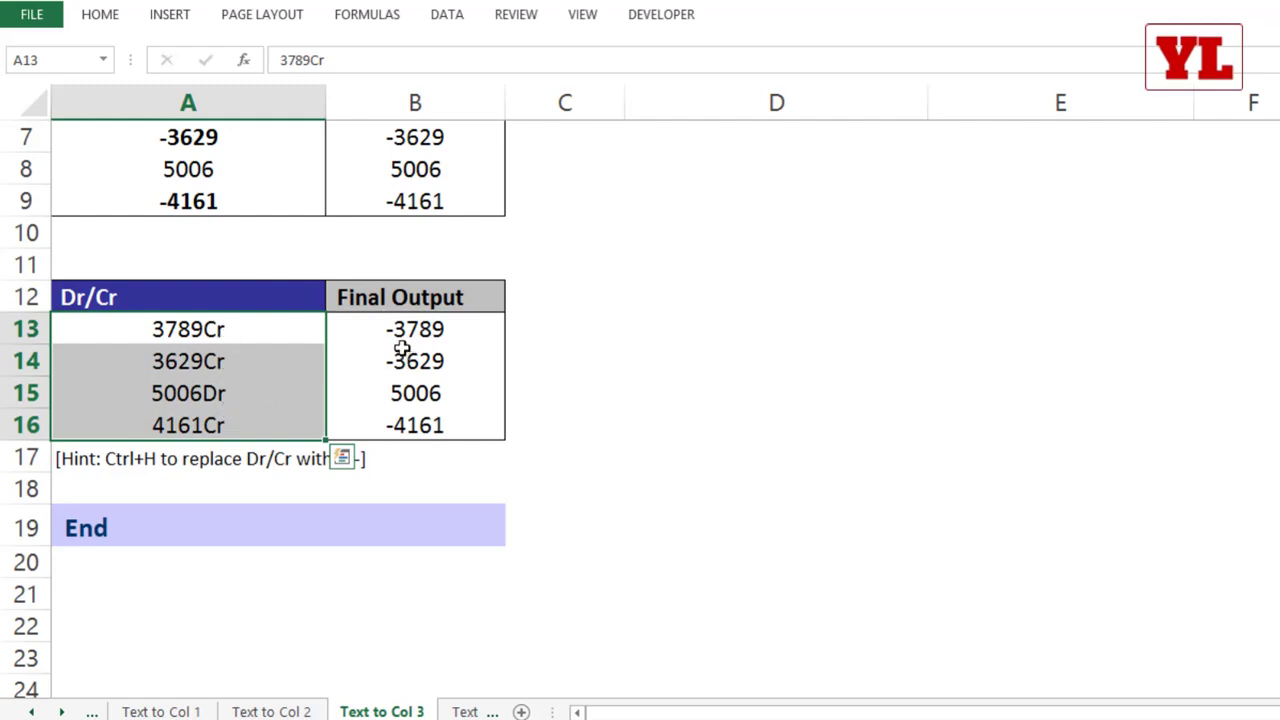
left_click_drag(245, 322, 245, 425)
scroll(303, 365, "down", 1)
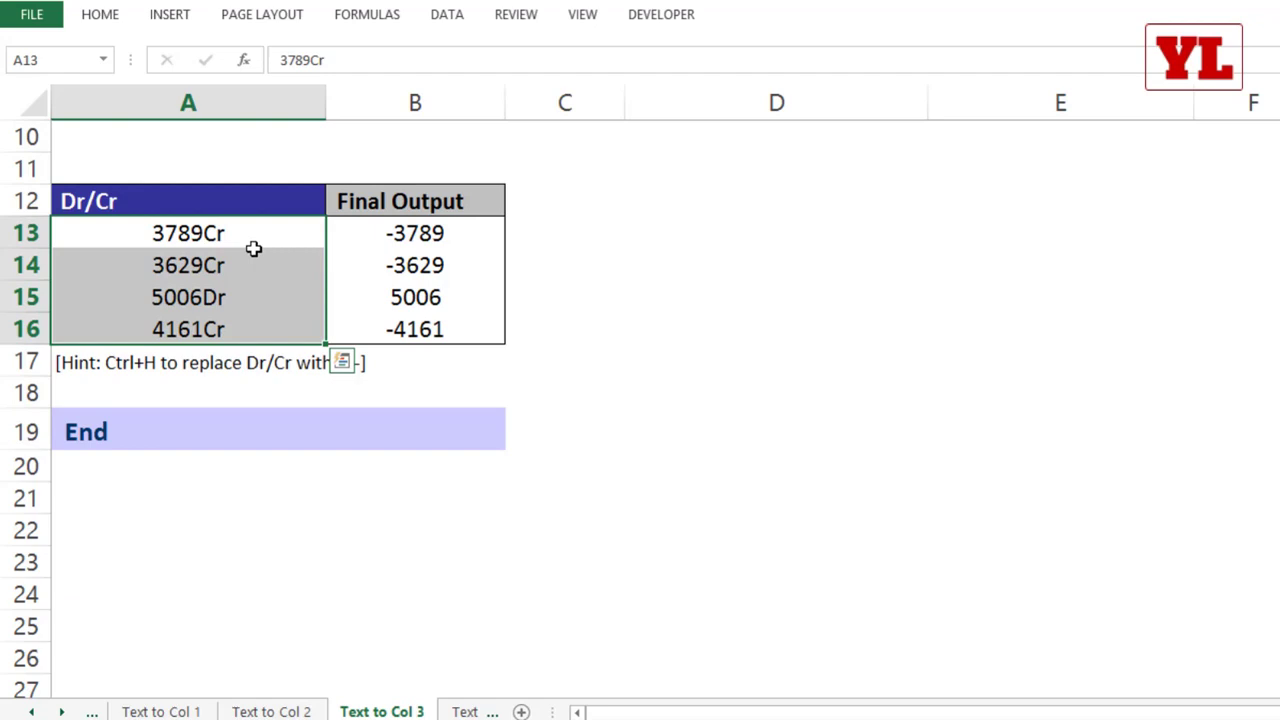
key("ctrl+h")
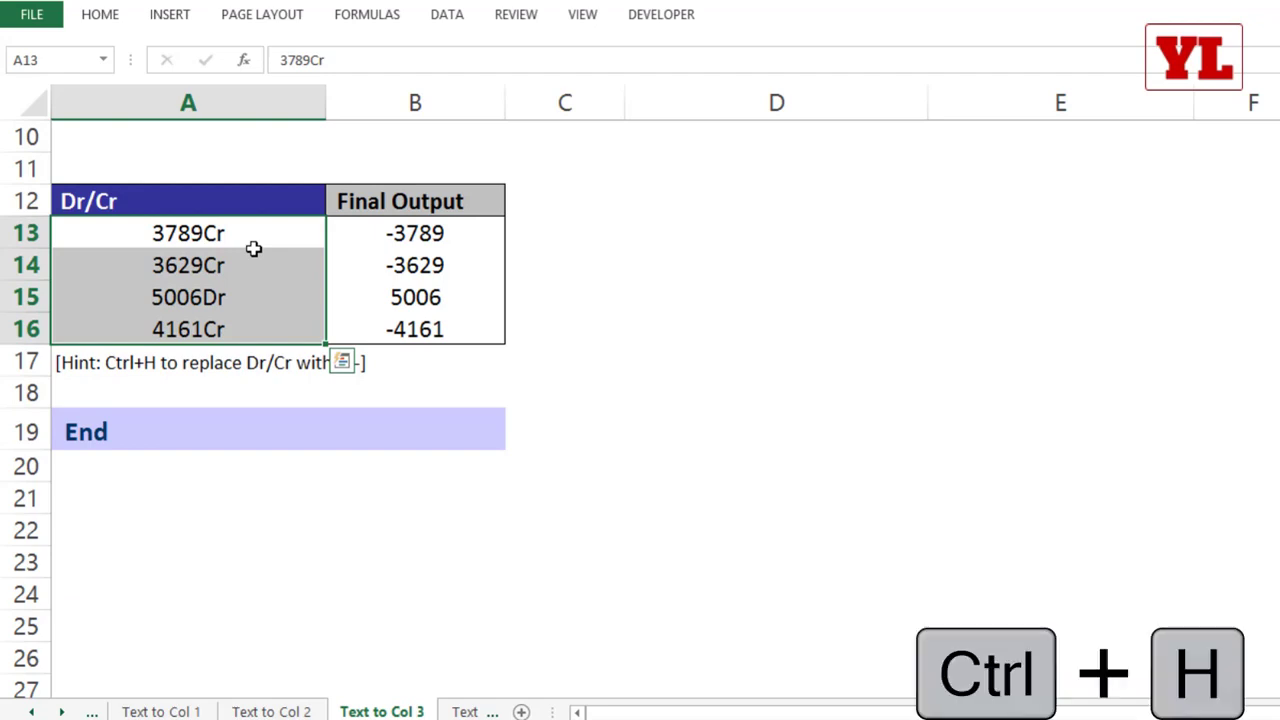
left_click_drag(401, 312, 478, 138)
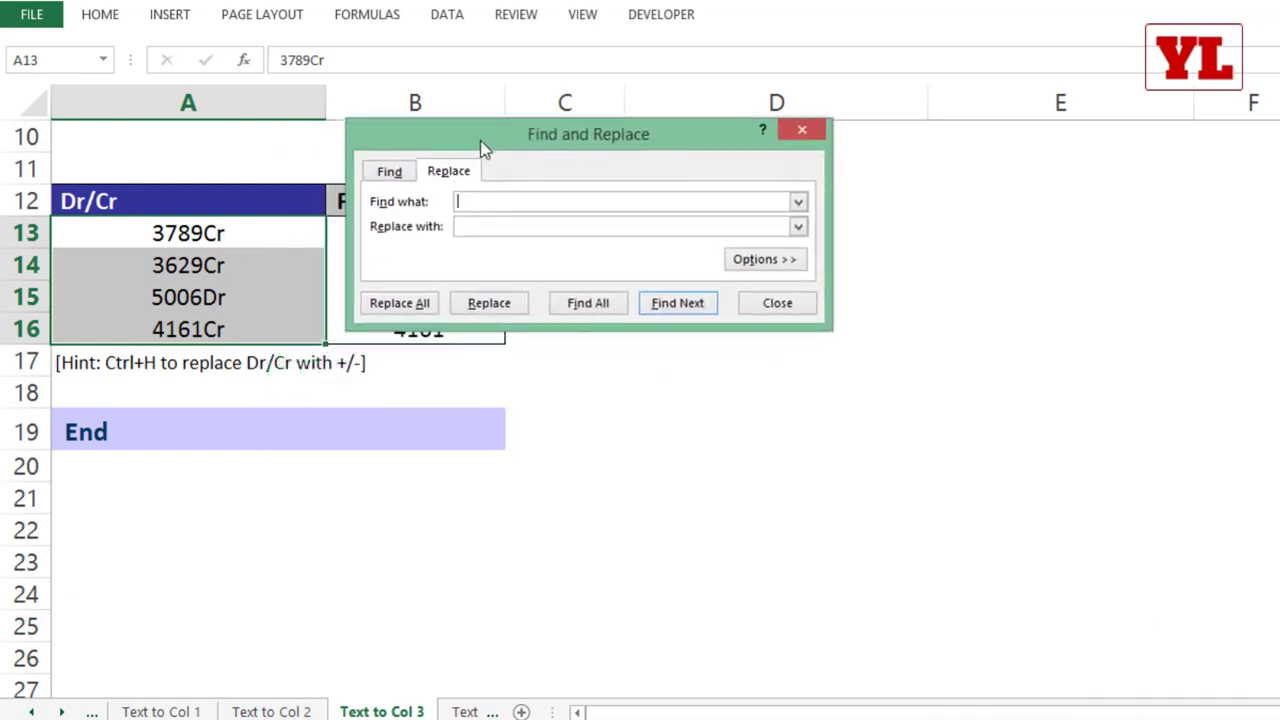
type("Dr")
left_click(469, 228)
left_click(428, 305)
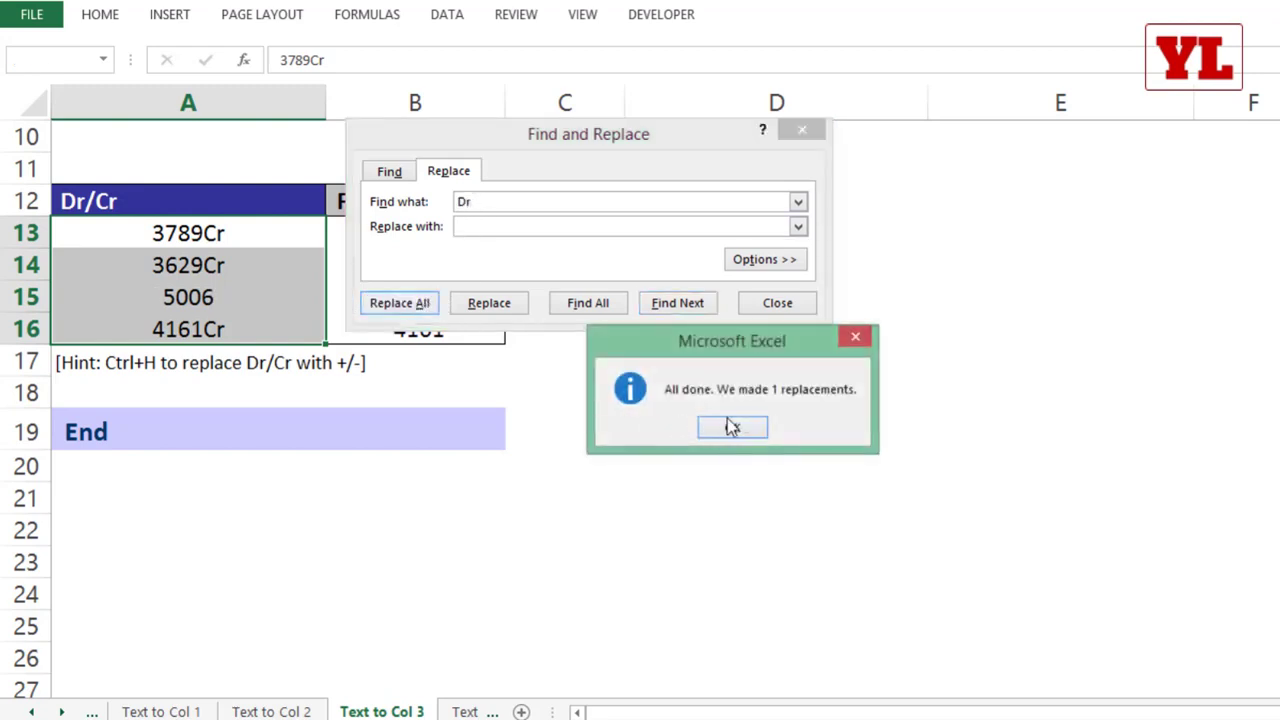
left_click(732, 427)
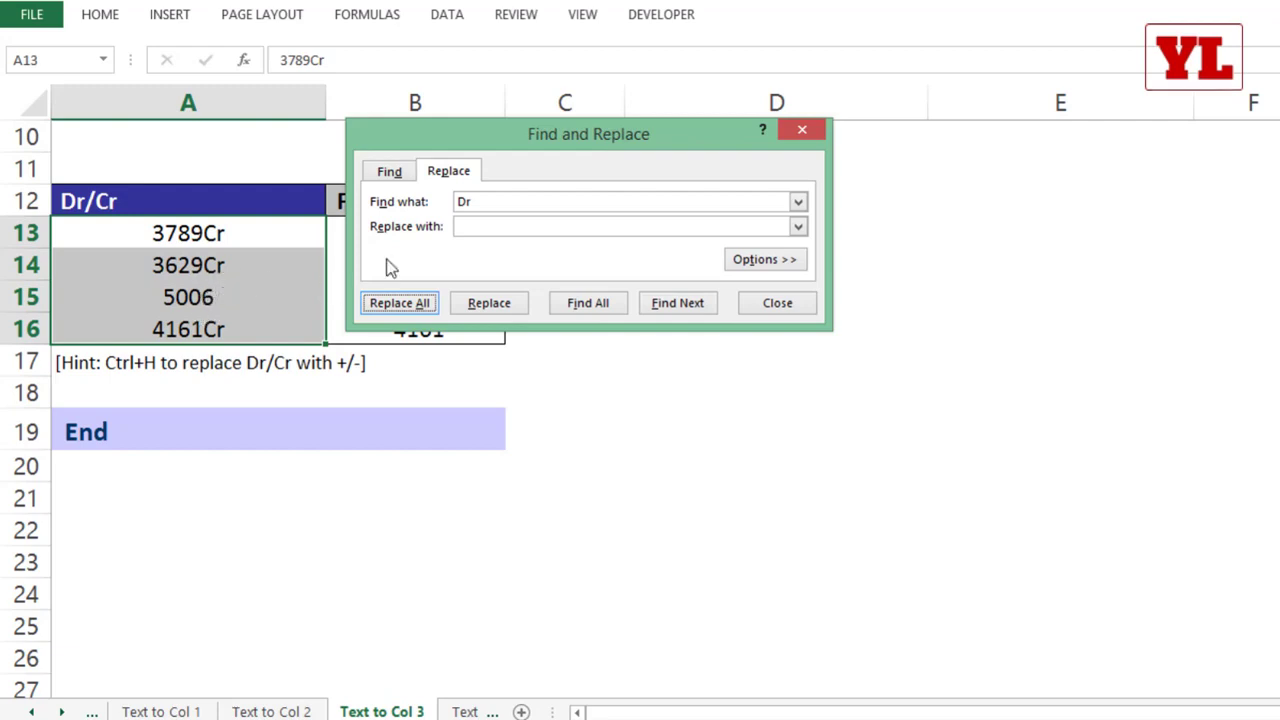
Step: Replace every "Cr" in the amounts A13:A16 with a minus sign "-"
left_click(487, 202)
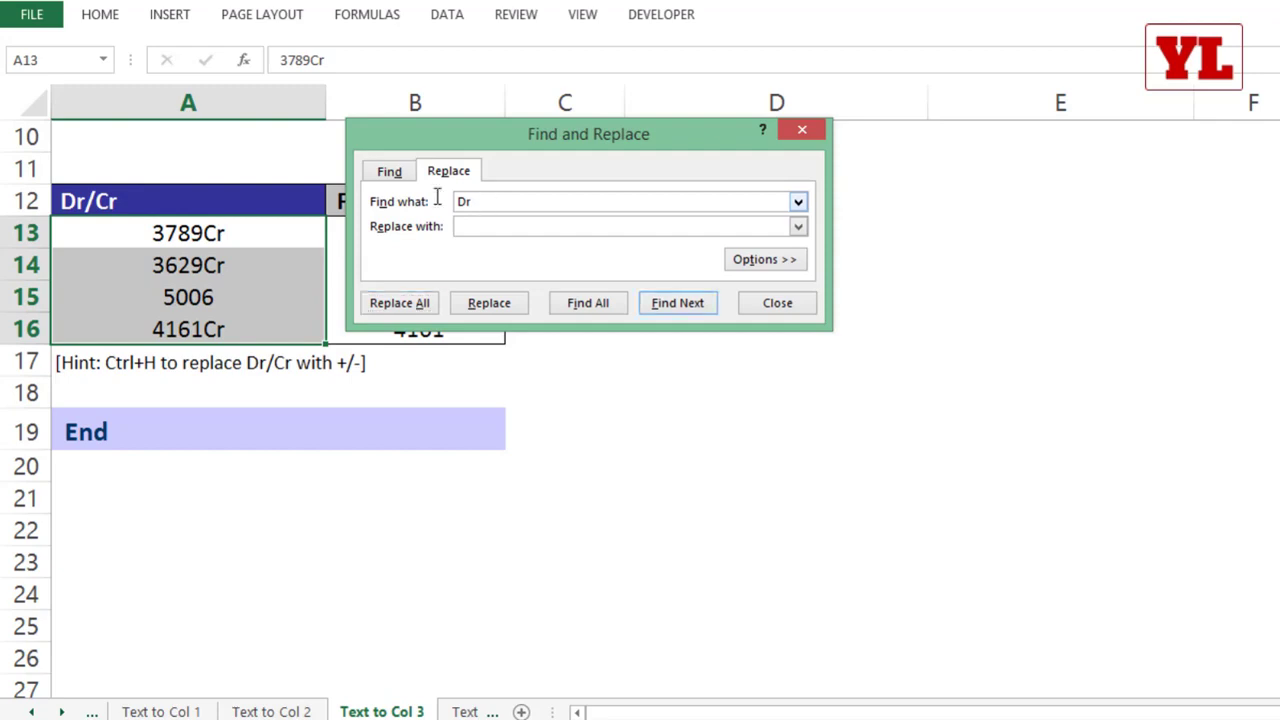
left_click_drag(487, 202, 385, 201)
type("Cr")
left_click(500, 228)
type("-")
left_click(399, 303)
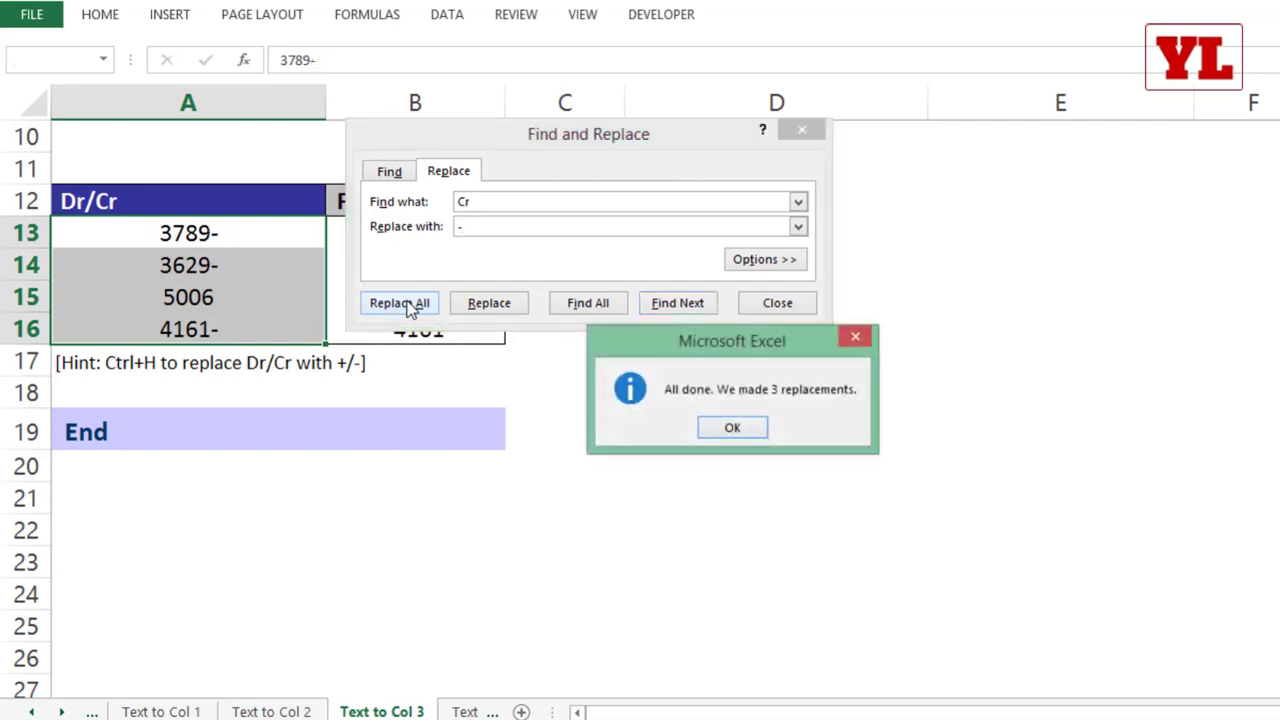
Step: Dismiss the replacement summary and close Find and Replace
left_click(732, 427)
left_click(772, 303)
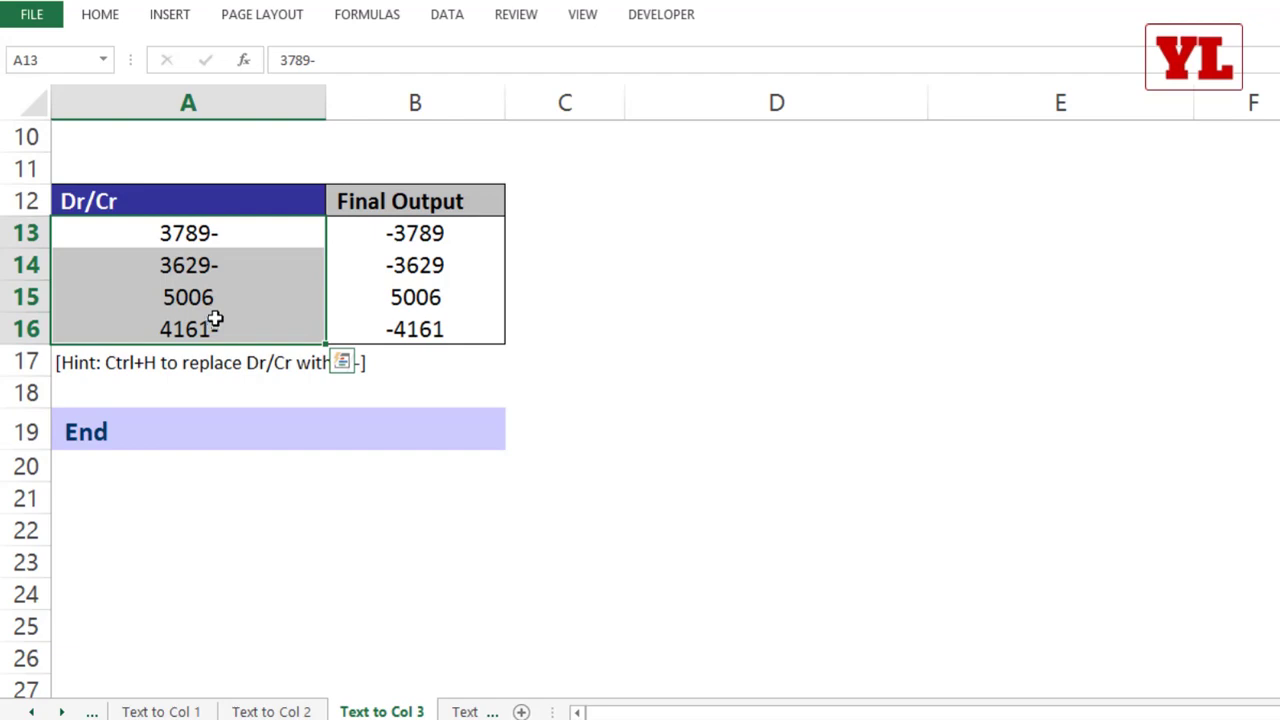
Step: Convert A13:A16 in place with Text to Columns, Delimited without any delimiter, General format and Trailing minus for negative numbers on, and undo the conversion
left_click(456, 24)
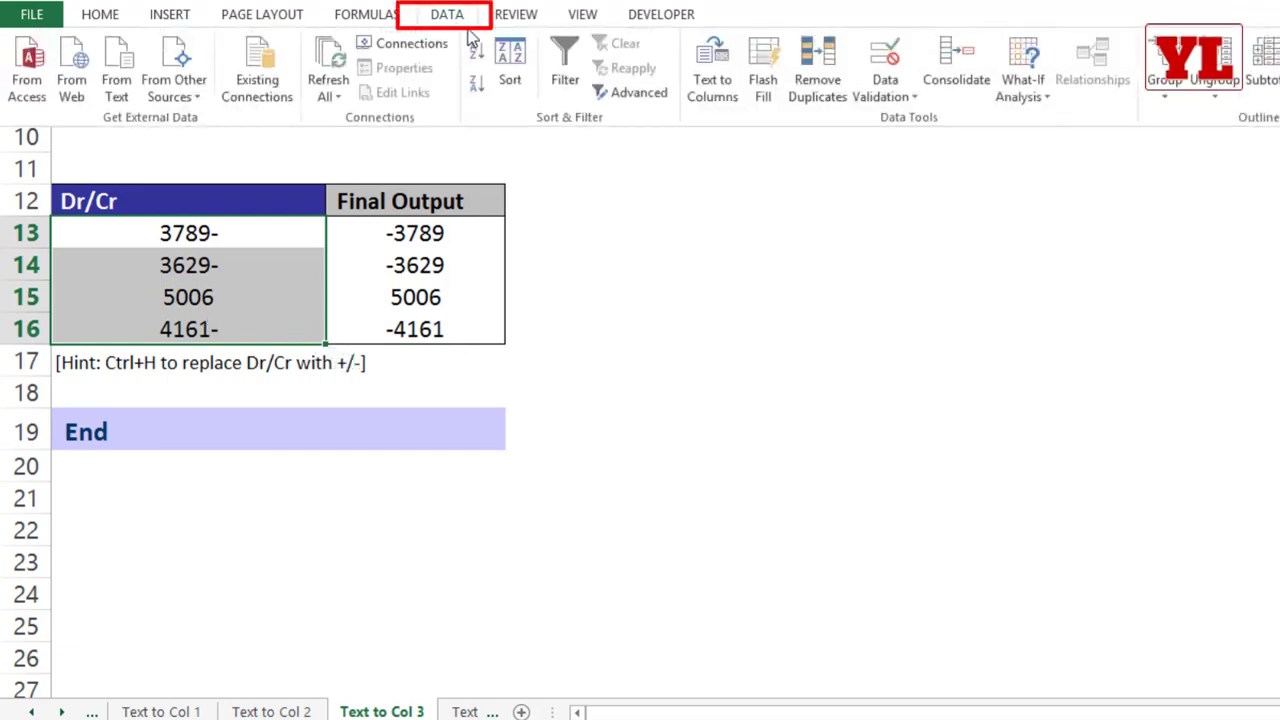
left_click(710, 82)
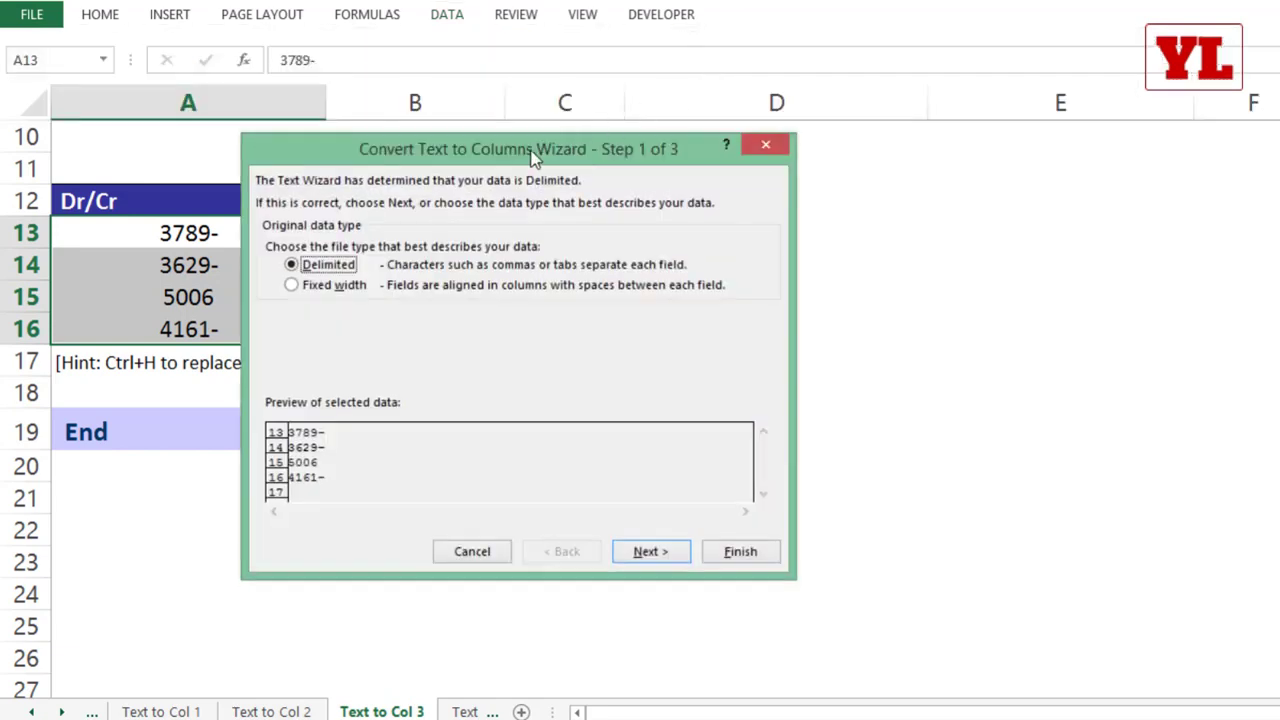
left_click(645, 556)
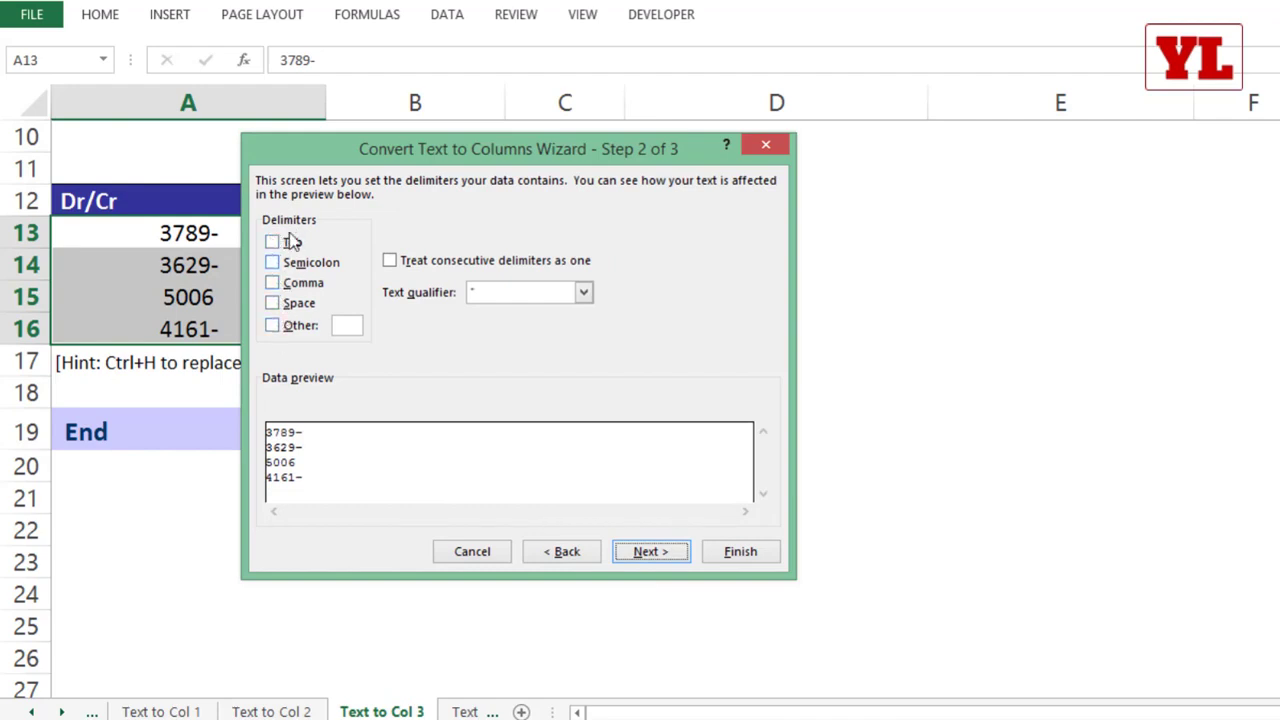
left_click(293, 284)
left_click(292, 304)
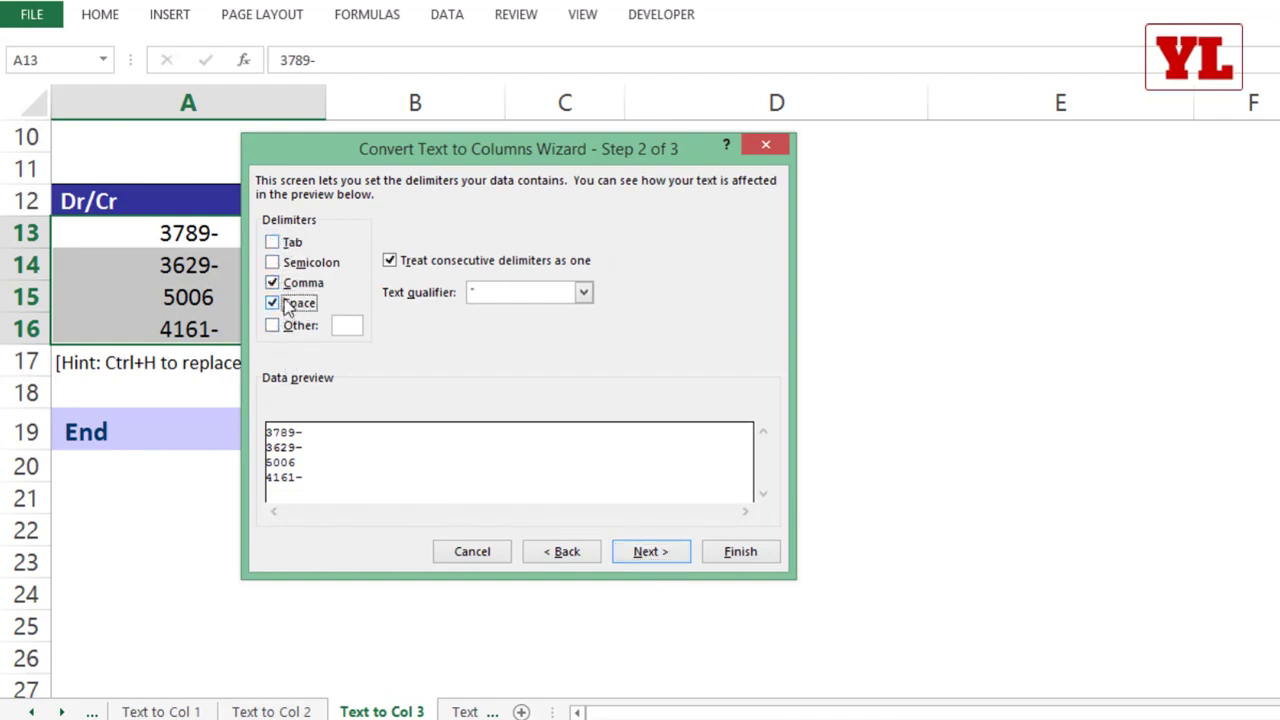
left_click(292, 304)
left_click(293, 286)
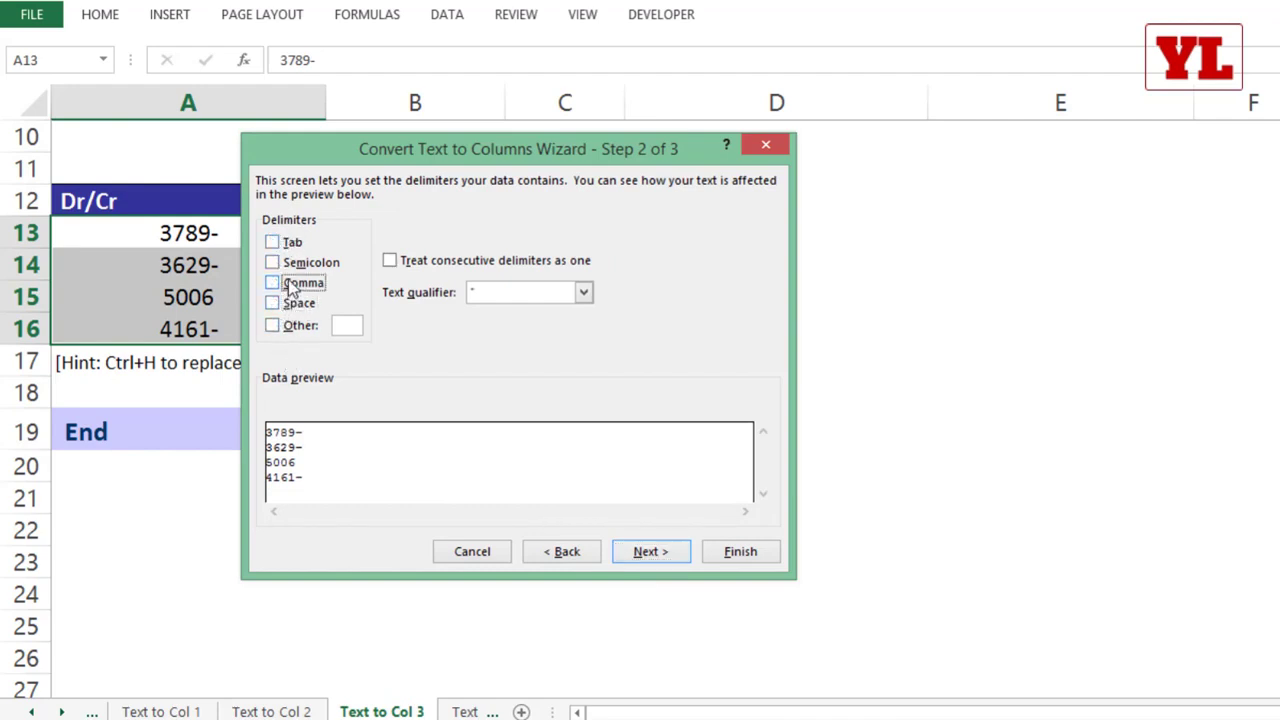
left_click(635, 554)
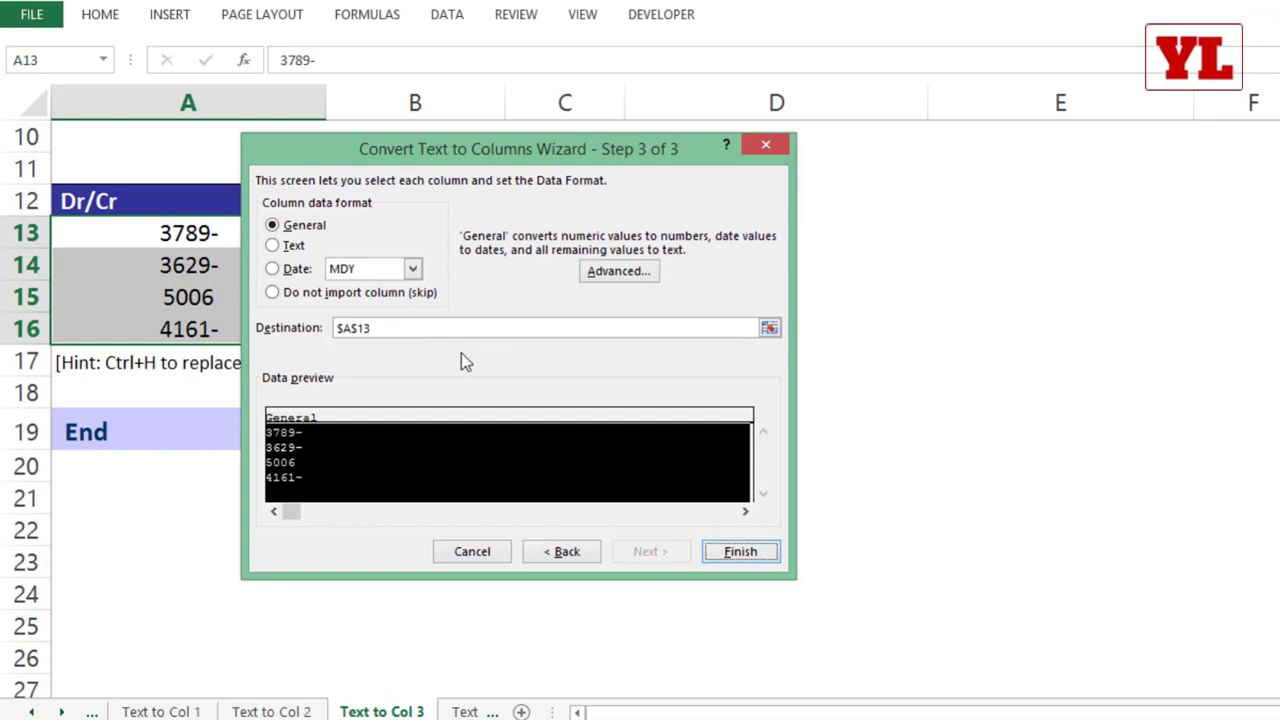
left_click(618, 272)
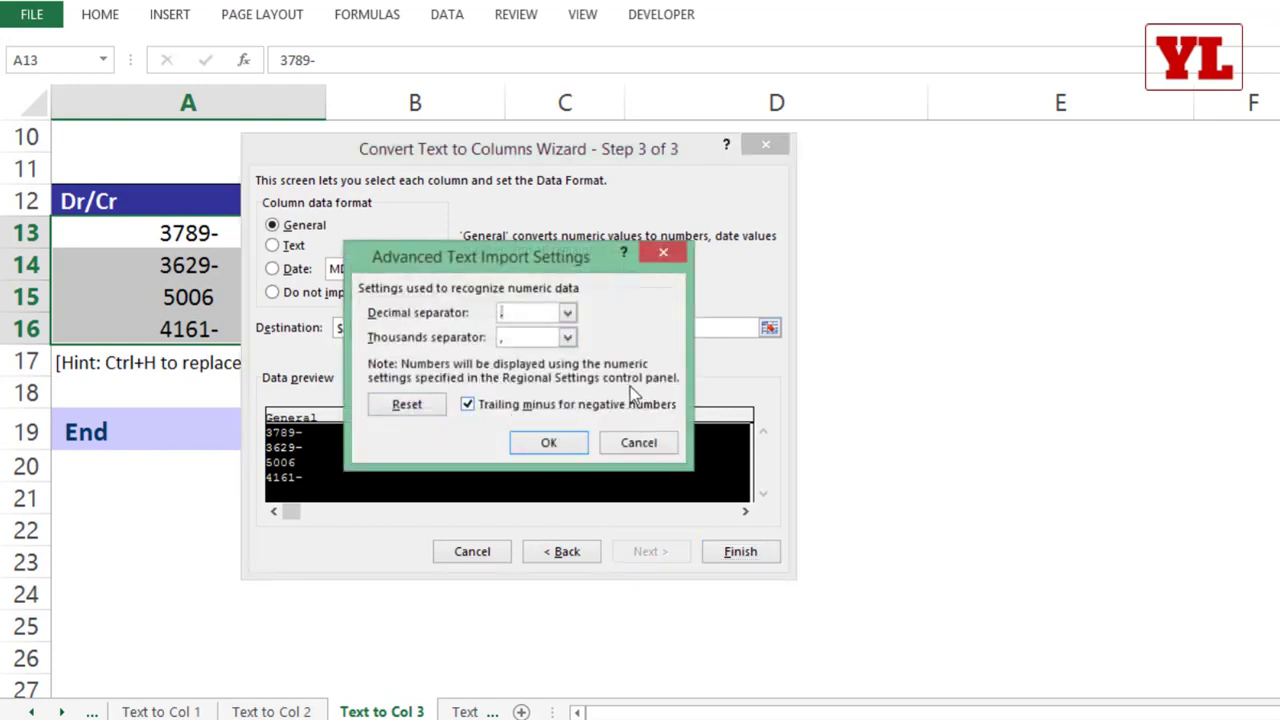
left_click(548, 446)
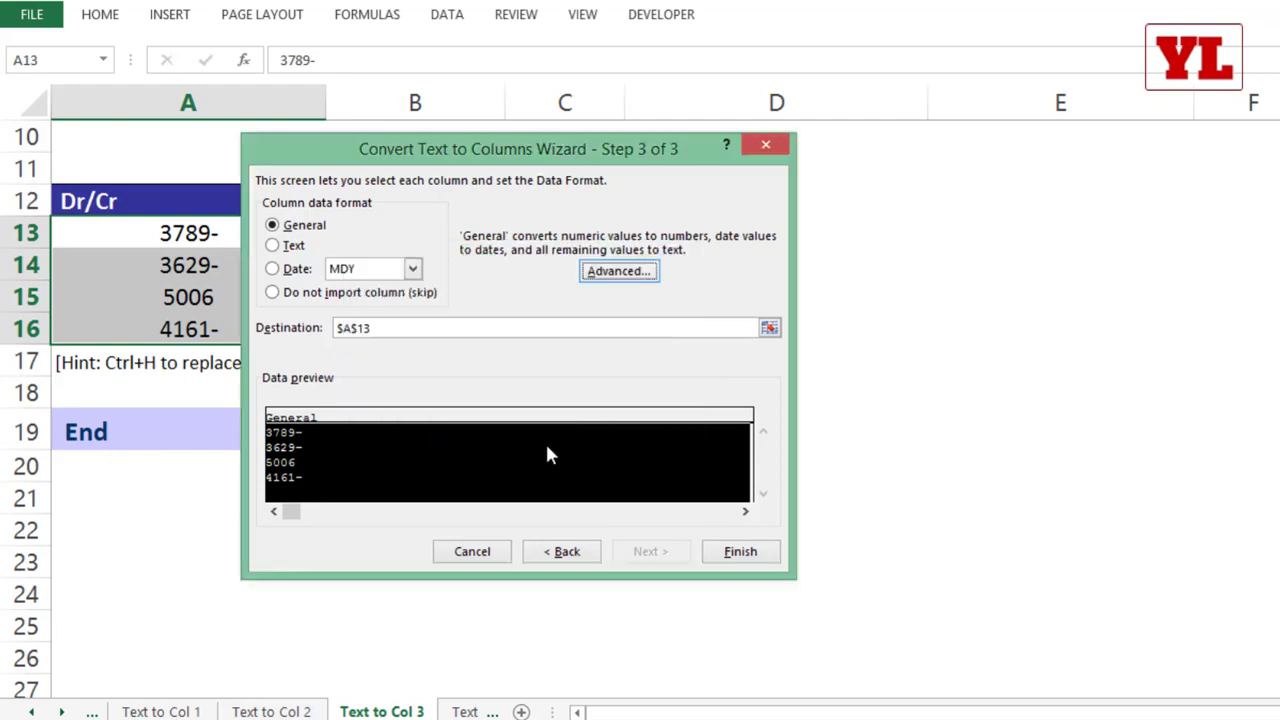
left_click(738, 552)
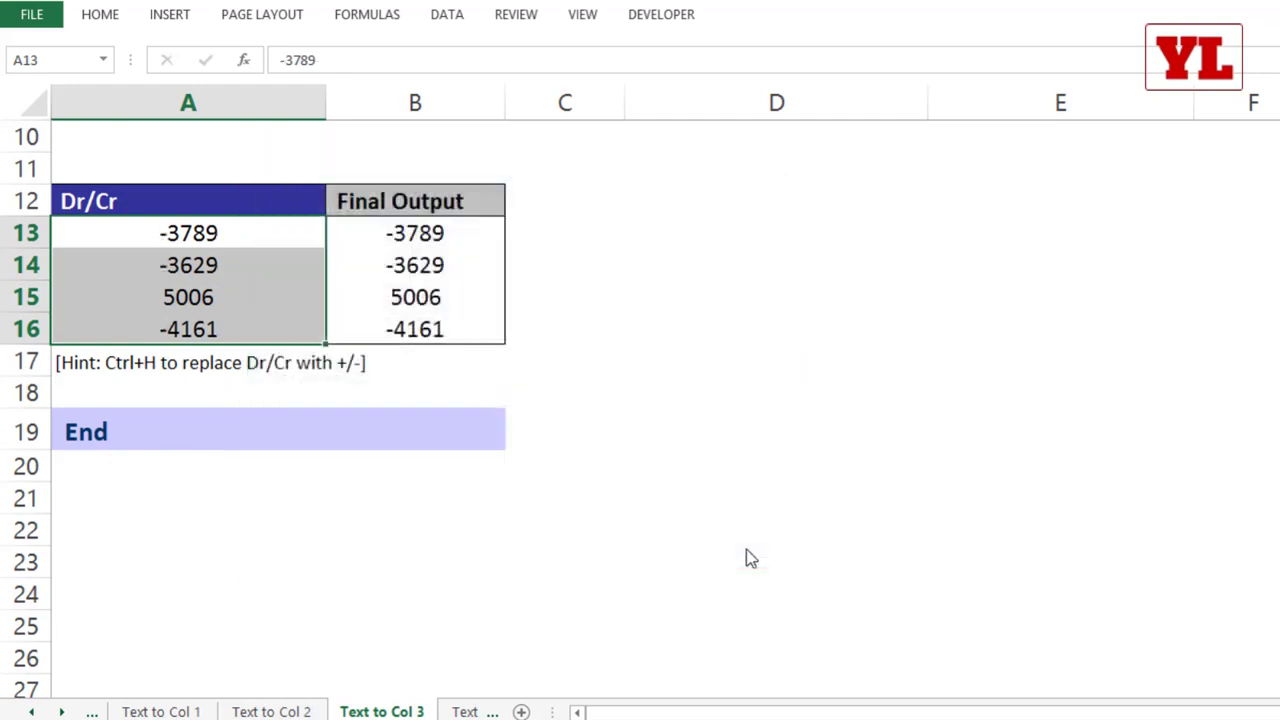
key("ctrl+z")
Step: Convert A13:A16 in place with Text to Columns as Delimited data, finishing directly from the wizard's first step
left_click_drag(165, 240, 172, 330)
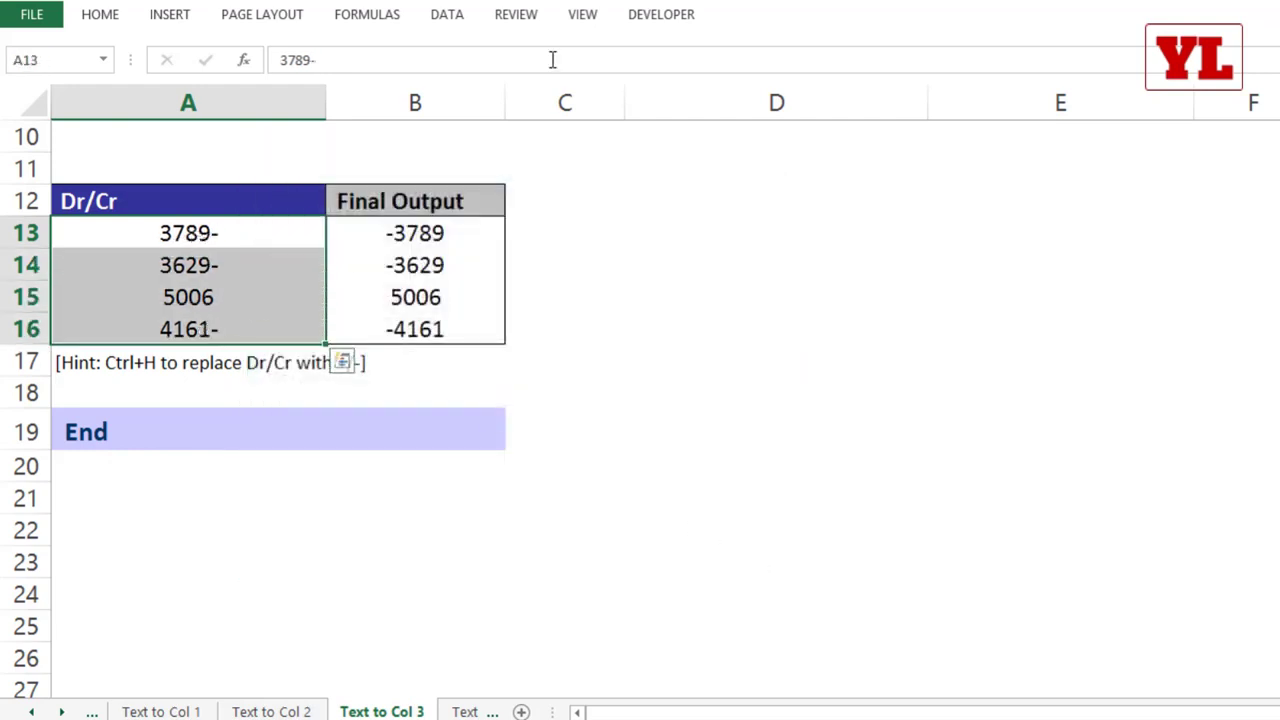
left_click(465, 22)
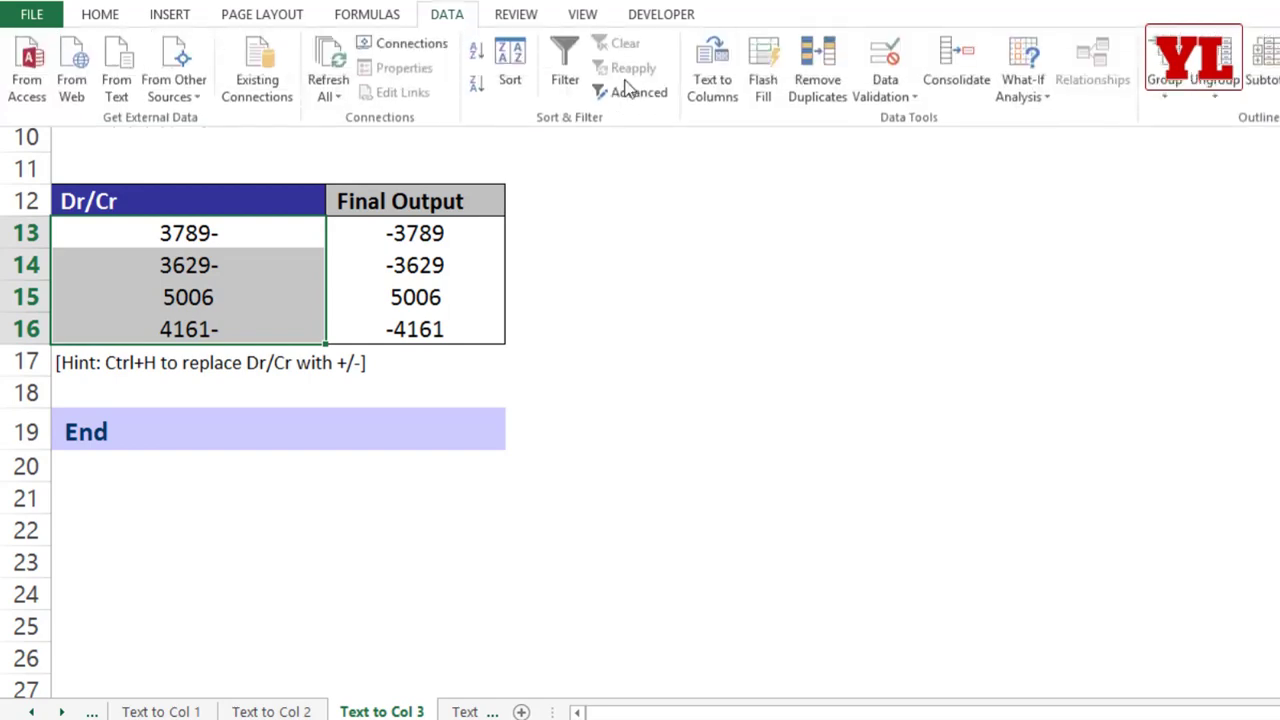
left_click(711, 65)
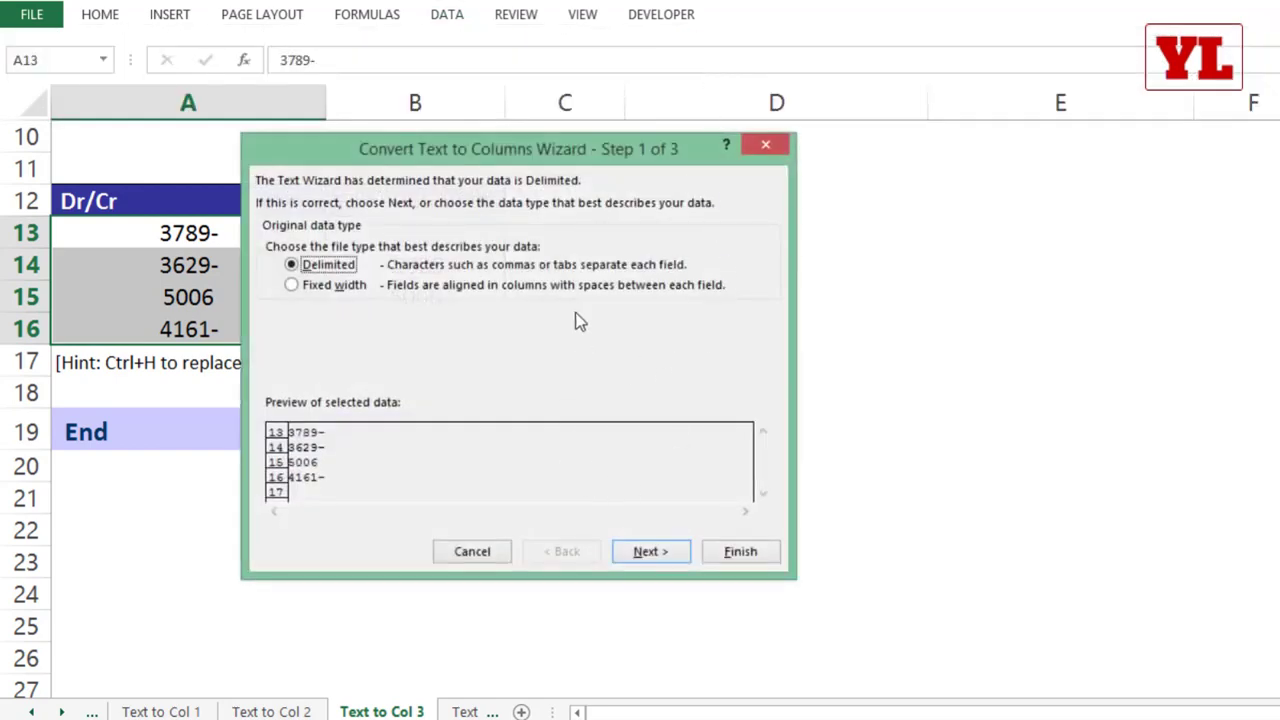
left_click(738, 553)
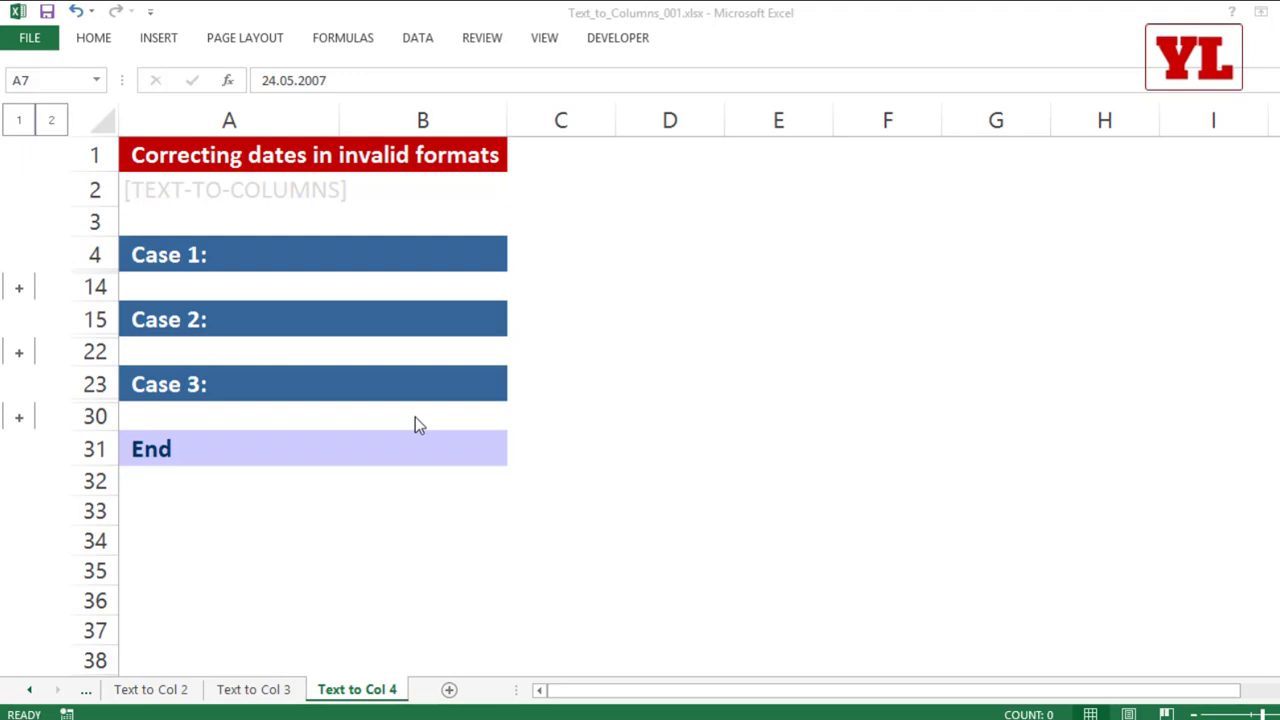
Step: On the Text to Col 4 sheet, expand the Case 1 rows and enter =ISNUMBER(A7) in cell D7
left_click(19, 289)
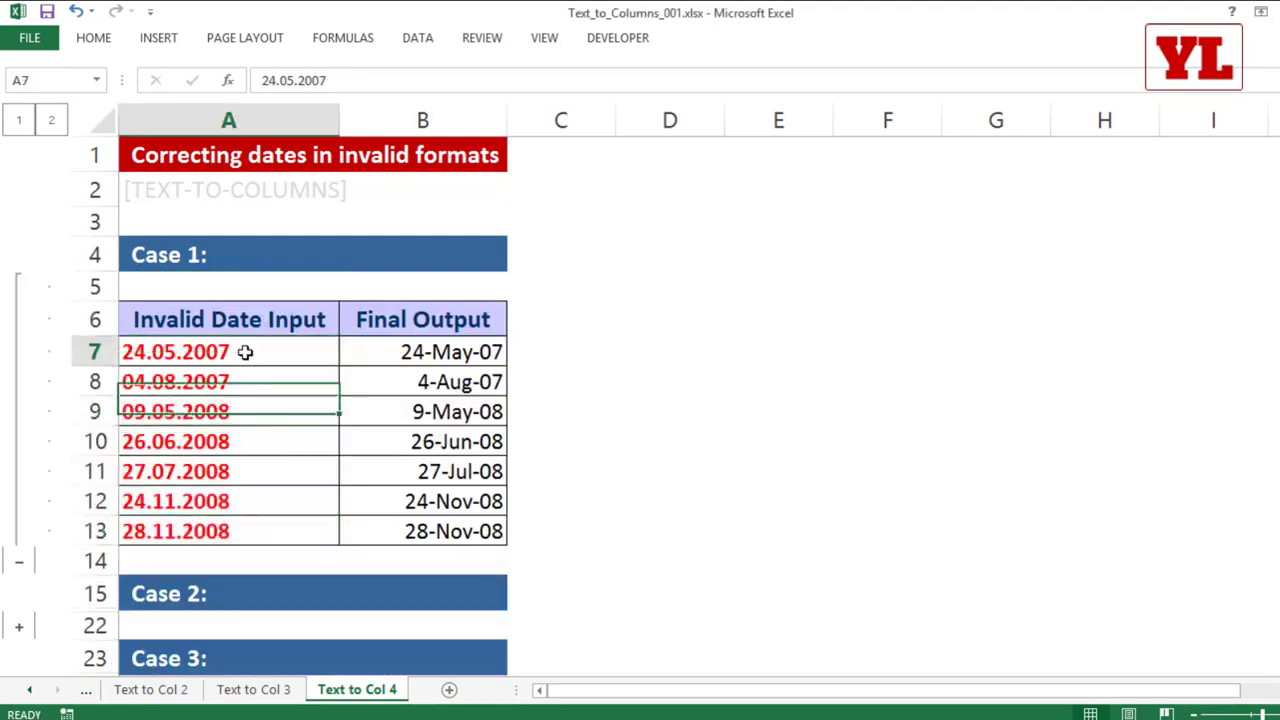
left_click_drag(245, 352, 249, 531)
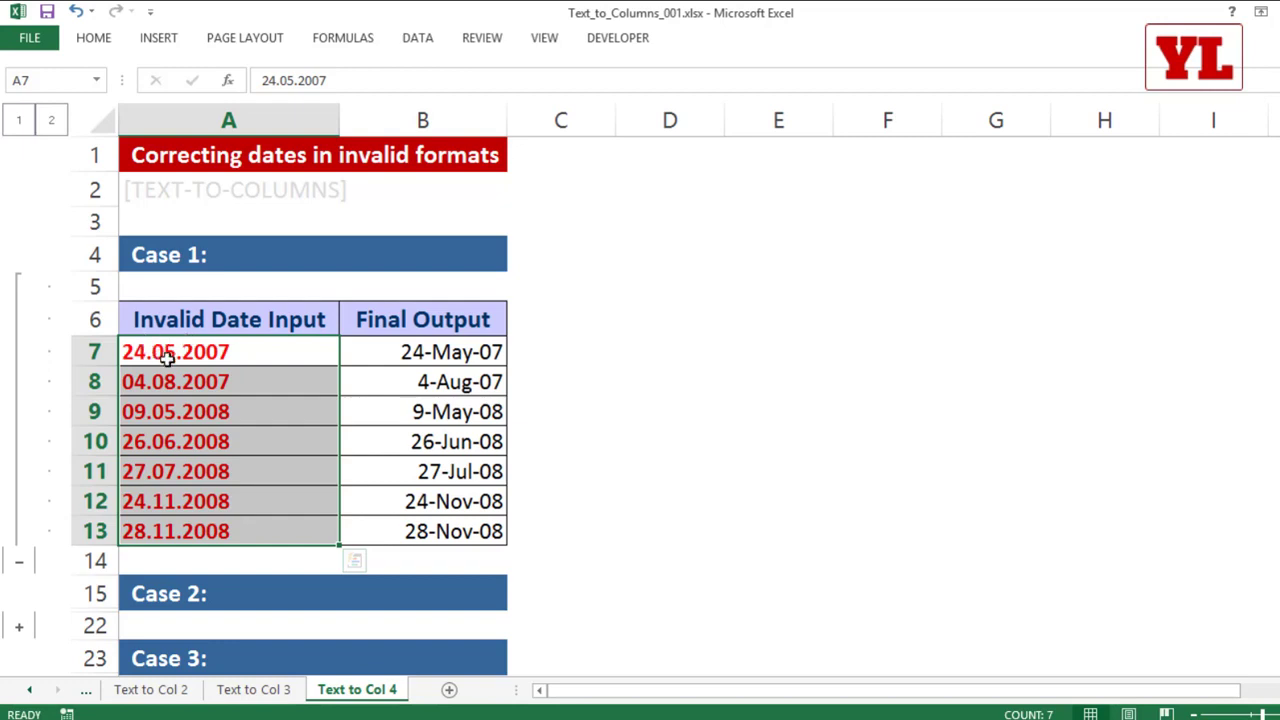
left_click(596, 352)
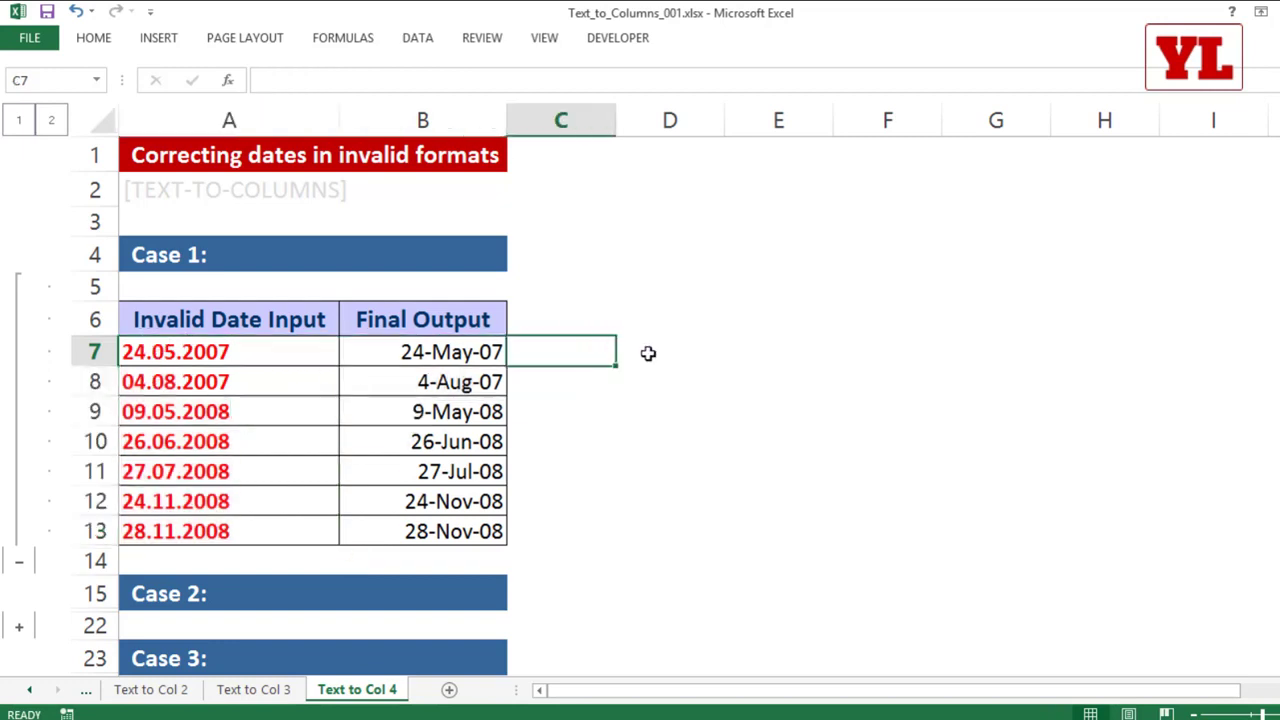
left_click(652, 355)
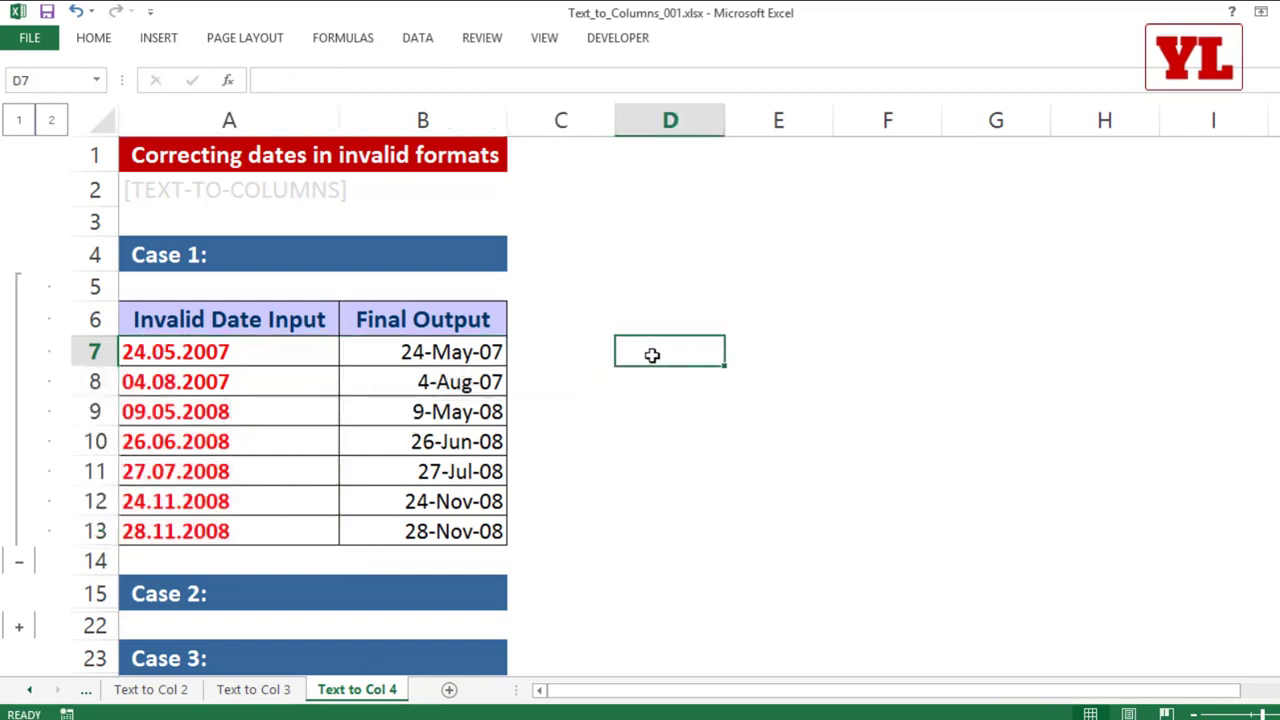
type("=isnumb")
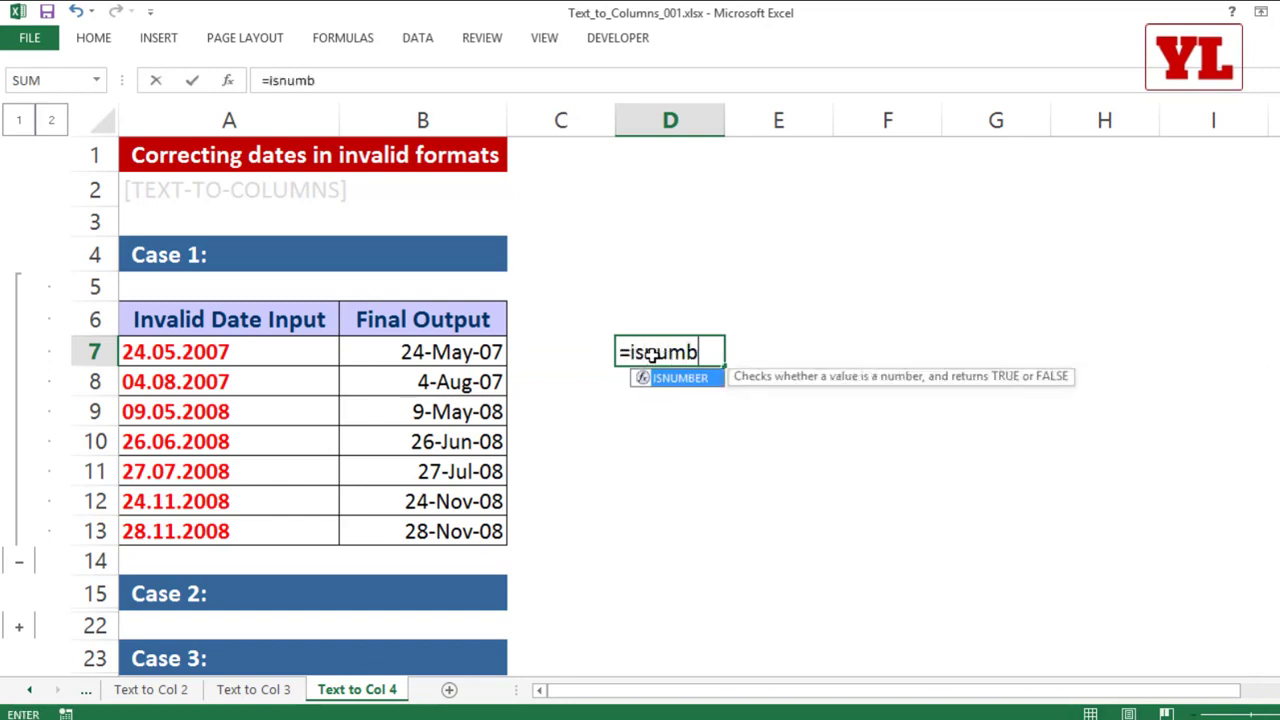
key("Tab")
left_click(228, 344)
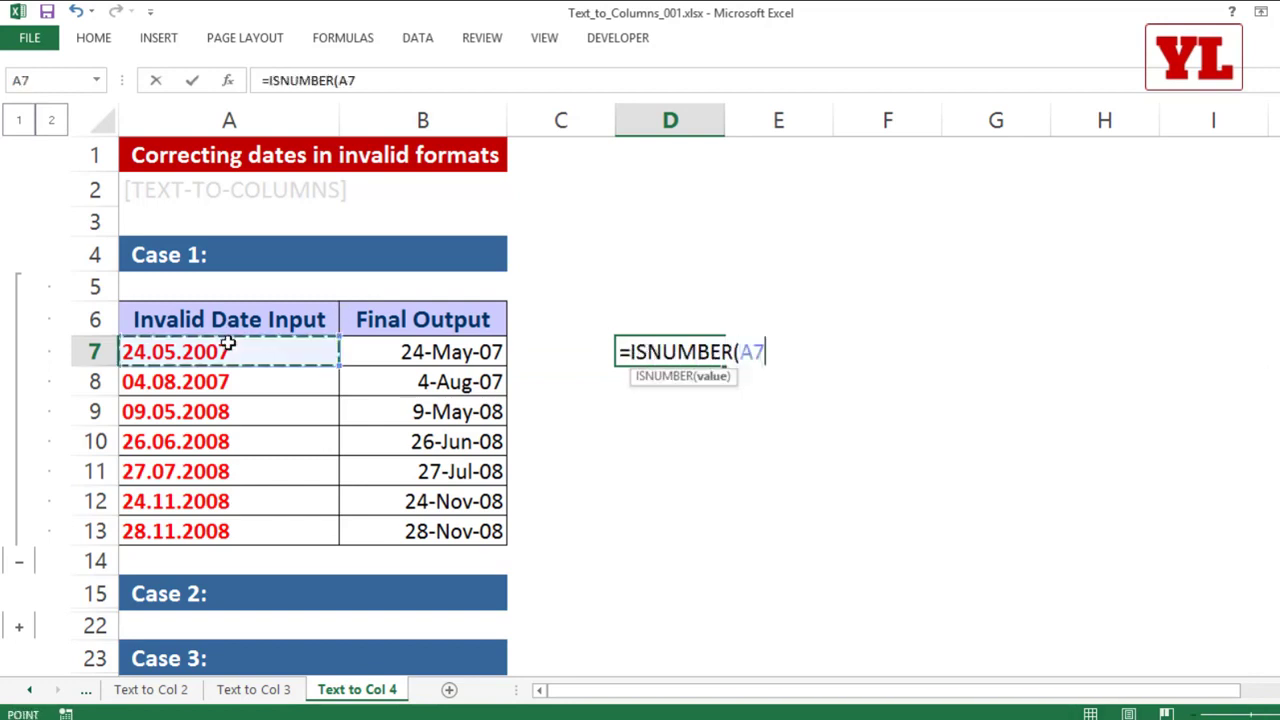
type(")")
key("Return")
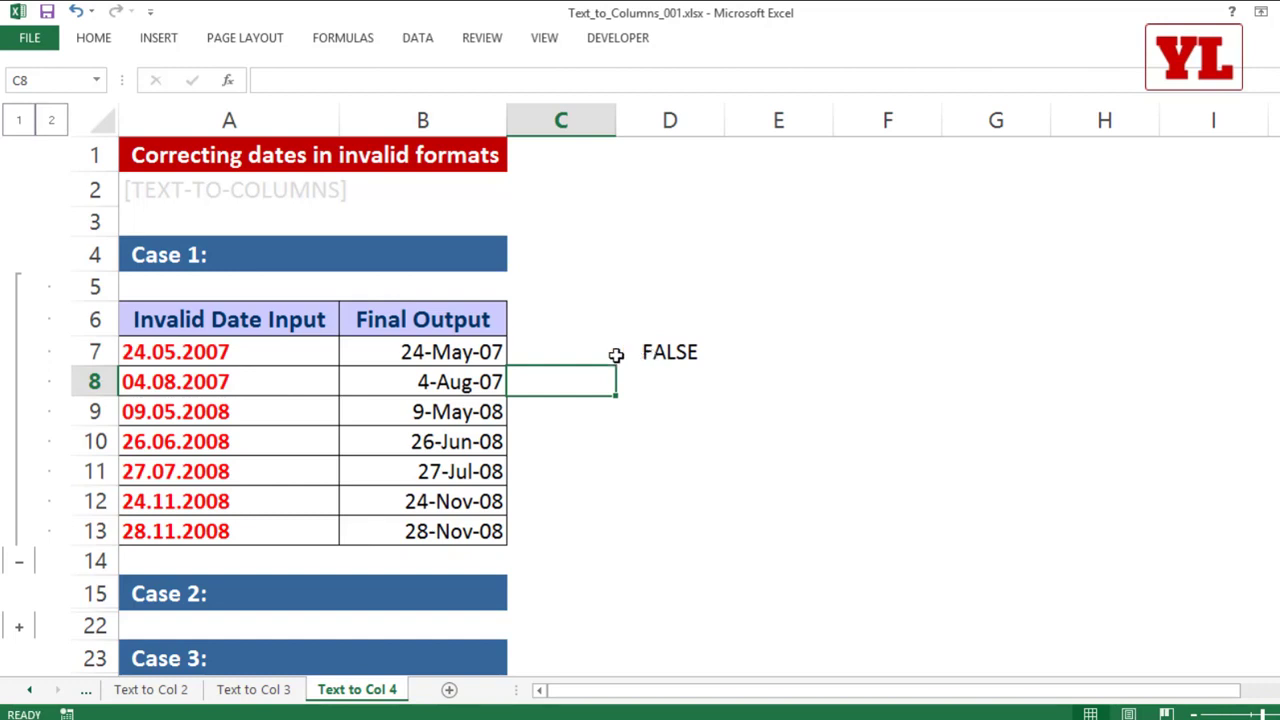
Step: Inspect the underlying date values of the Final Output cells B7 and B8 without changing them
double_click(466, 351)
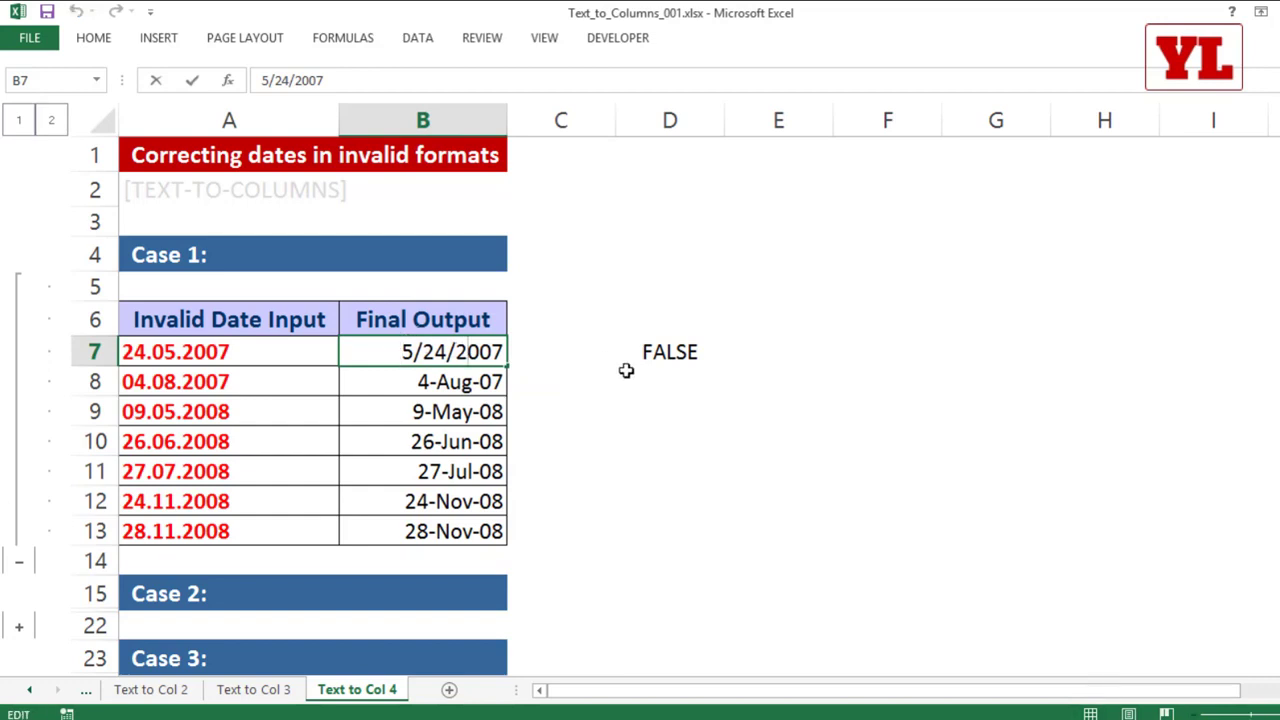
left_click(427, 378)
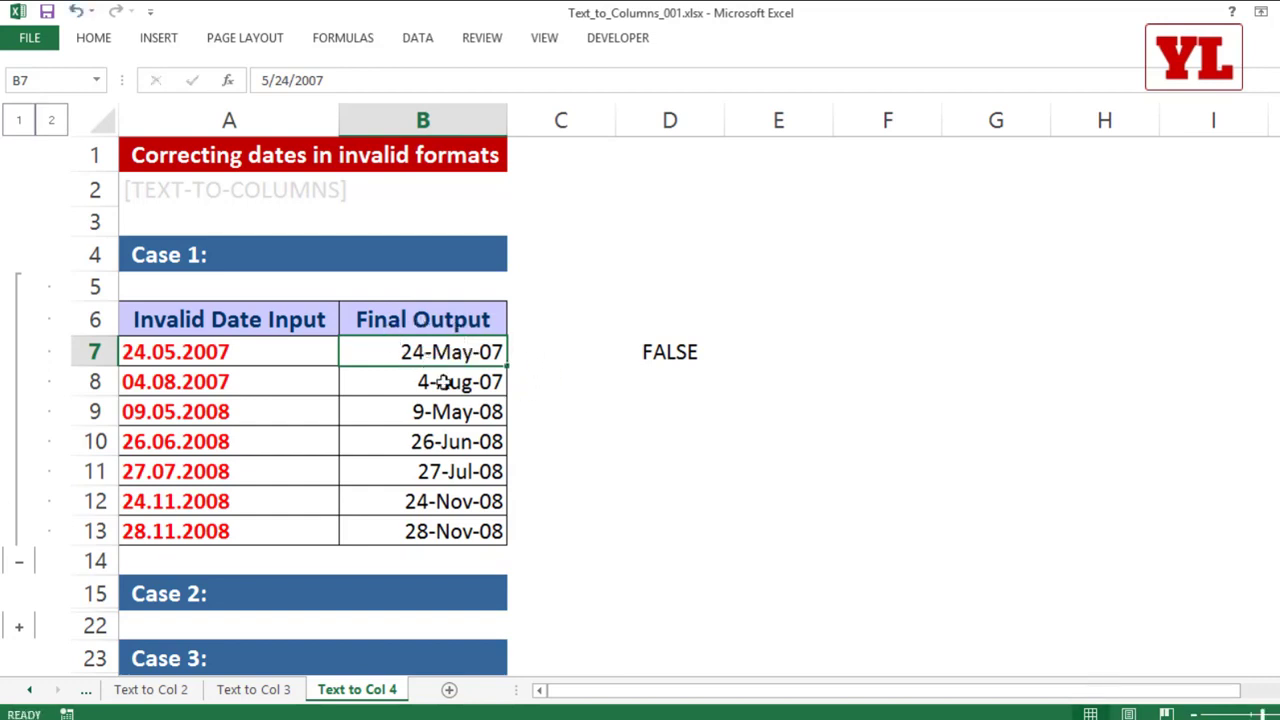
double_click(447, 381)
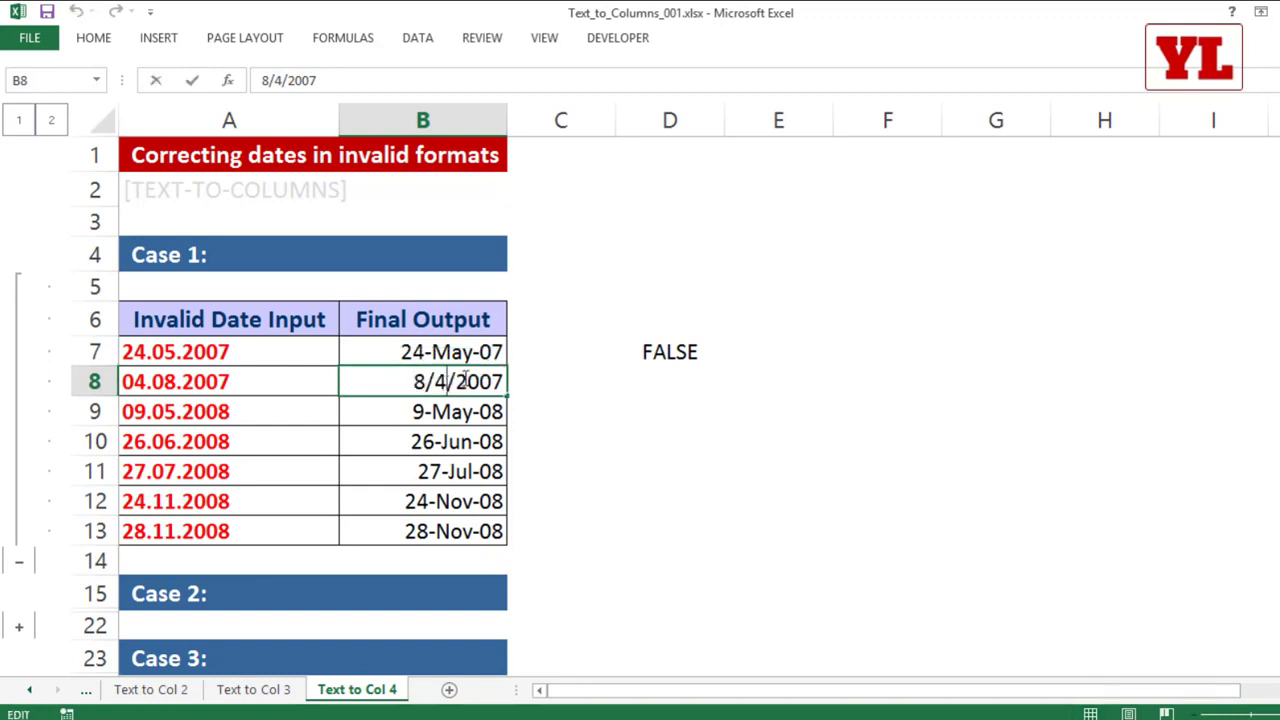
key("Escape")
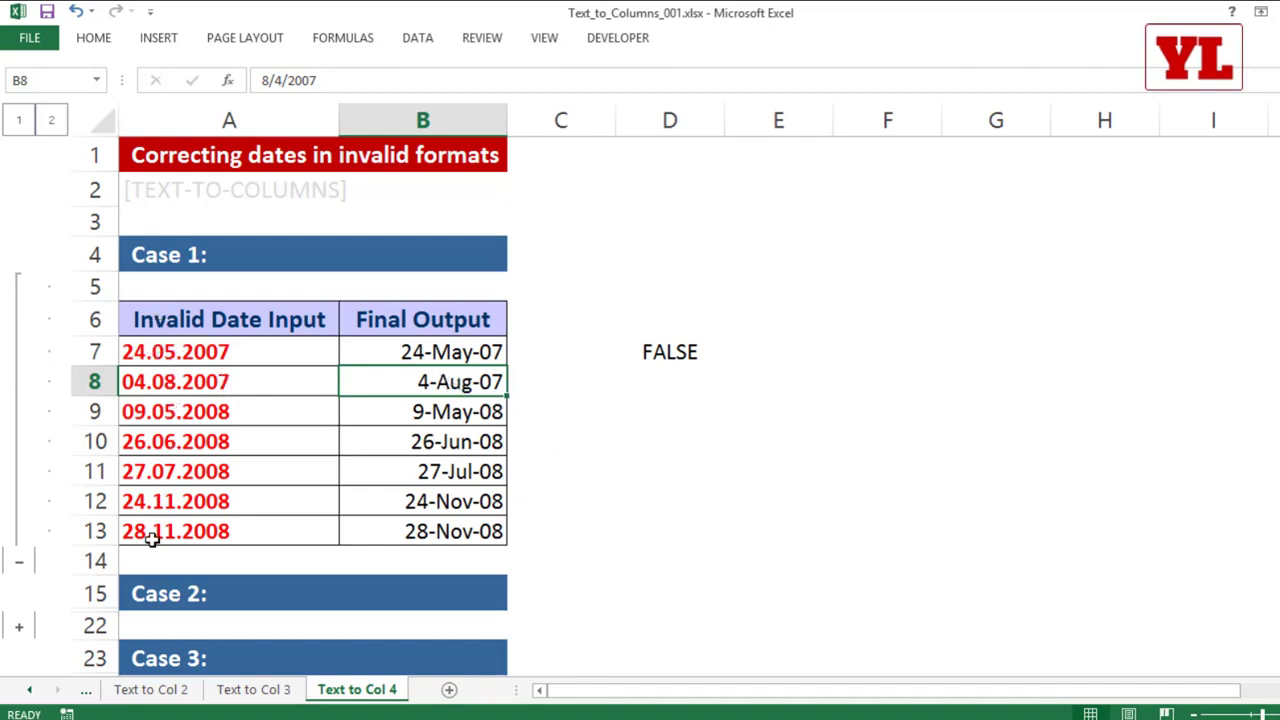
Step: Replace every "." with "/" in the invalid dates A7:A13 and close Find and Replace
left_click_drag(237, 531, 225, 355)
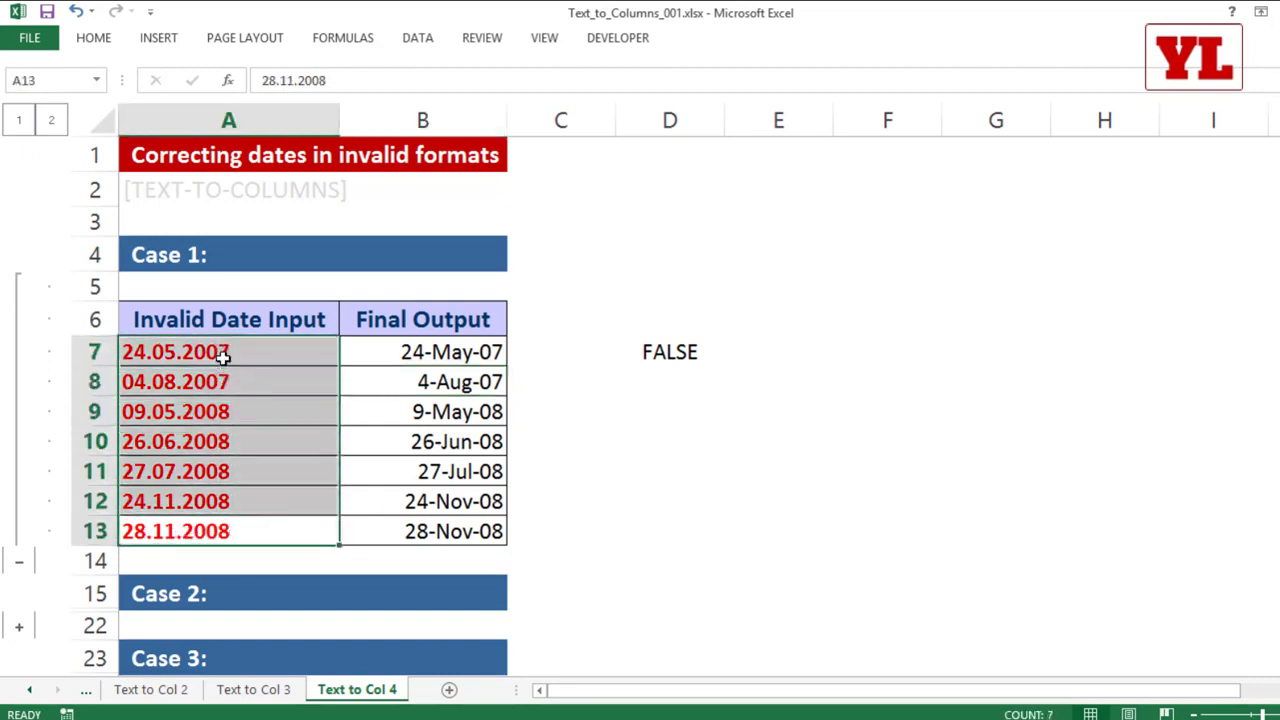
key("ctrl+h")
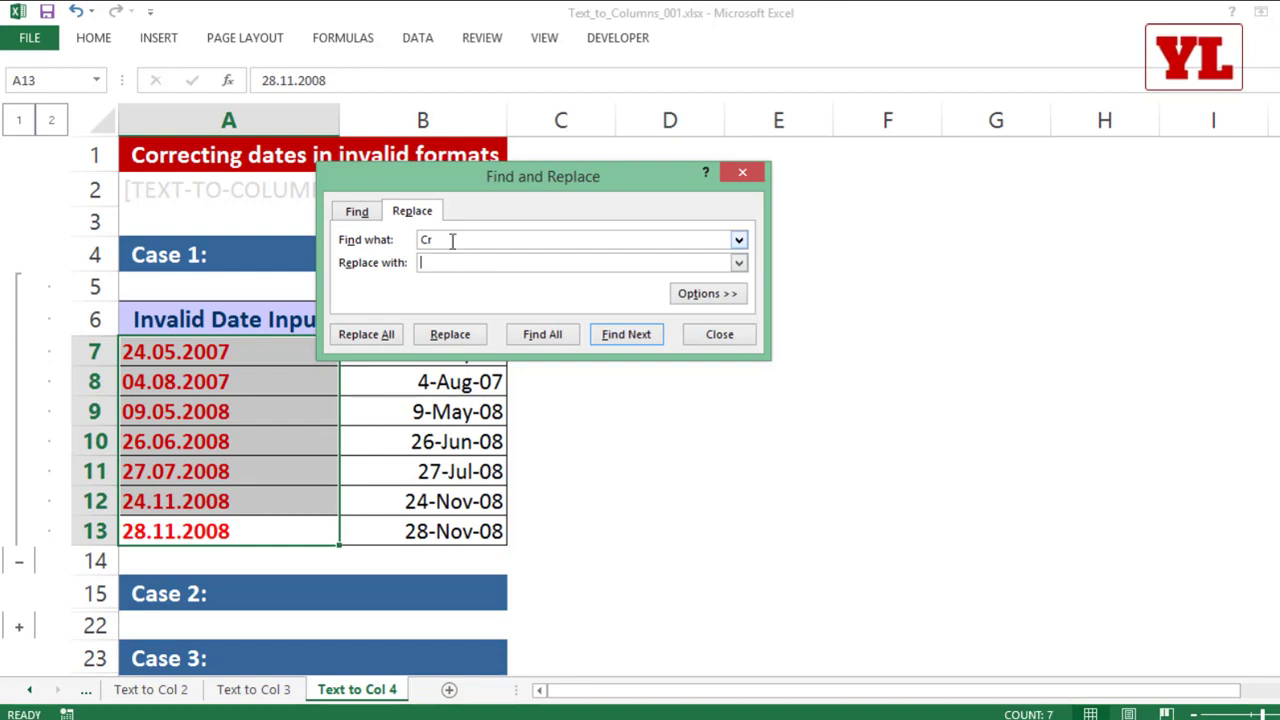
key("shift+Tab")
left_click(378, 336)
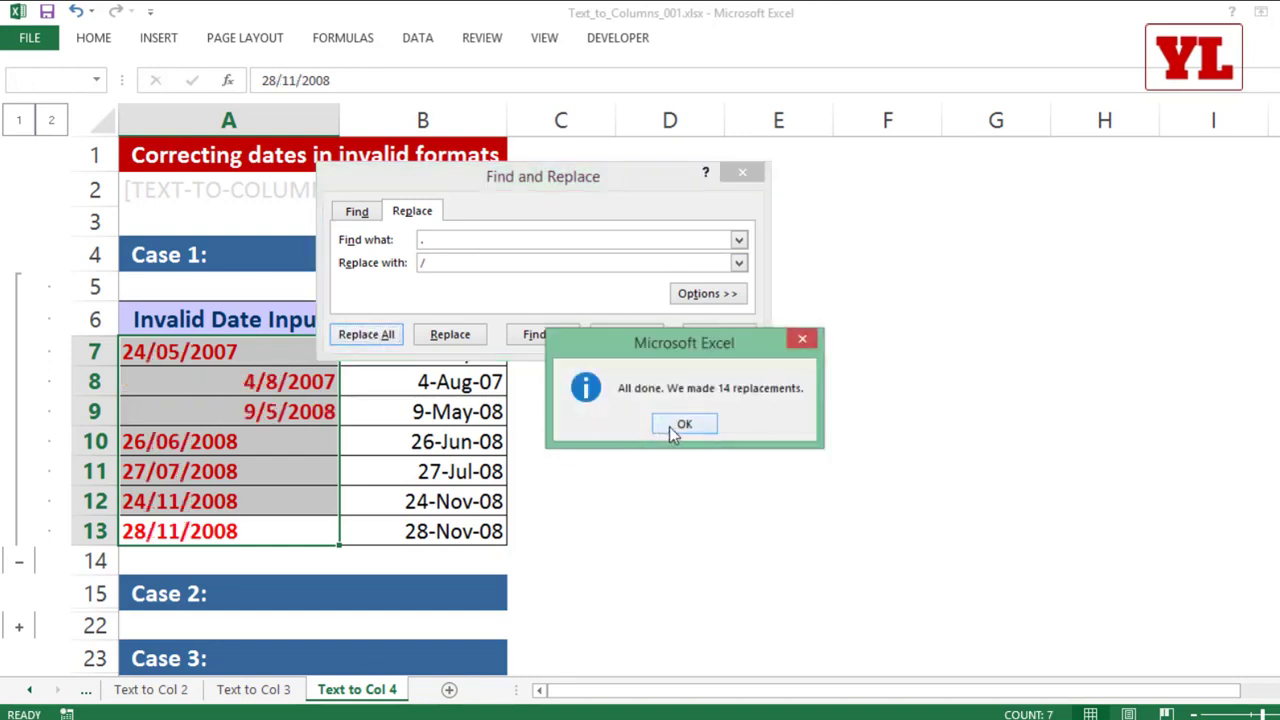
left_click(676, 428)
left_click(716, 336)
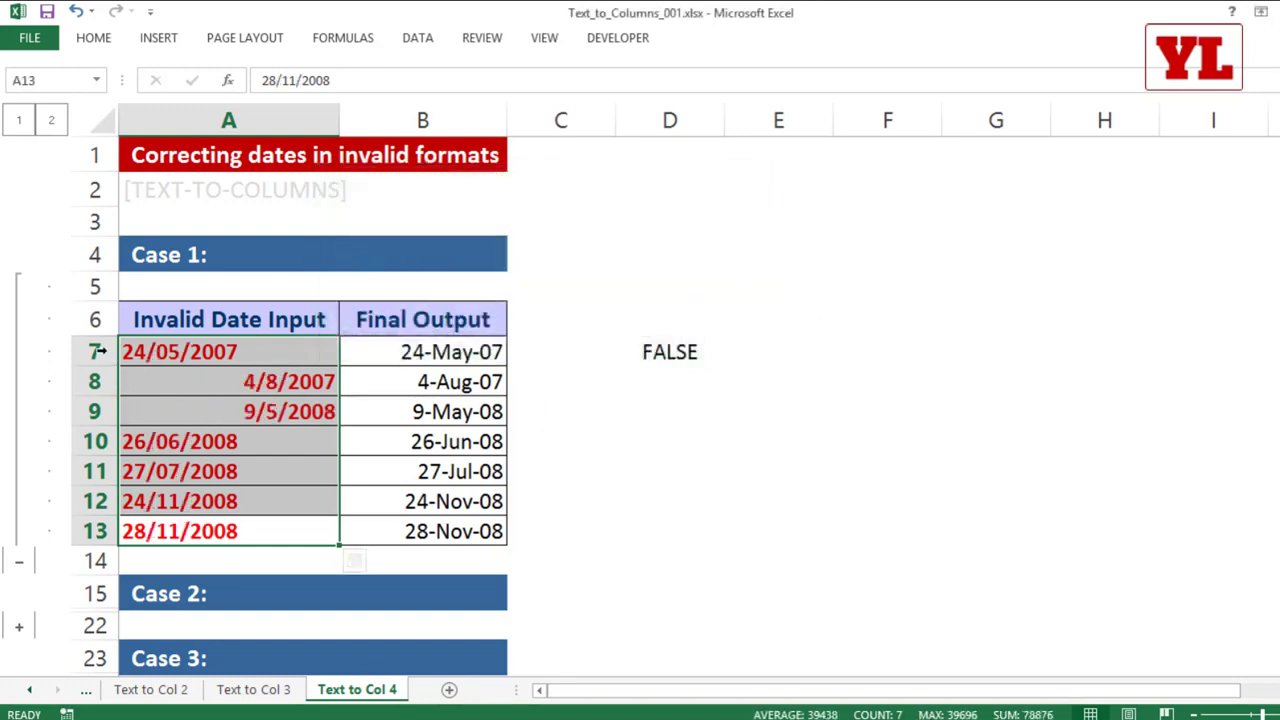
Step: Fill the ISNUMBER formula from D7 down to D13 to check the dates, and undo both the fill and the separator replacement
left_click(645, 360)
left_click_drag(722, 380, 718, 548)
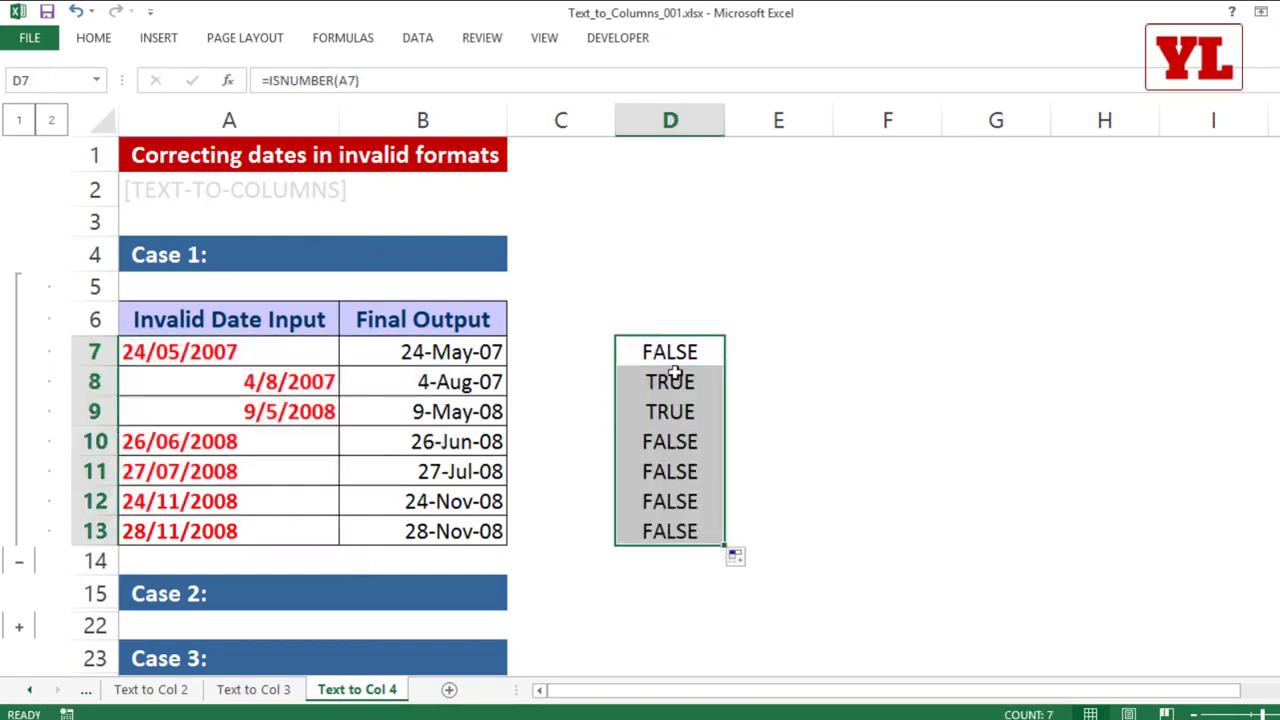
left_click_drag(668, 380, 680, 409)
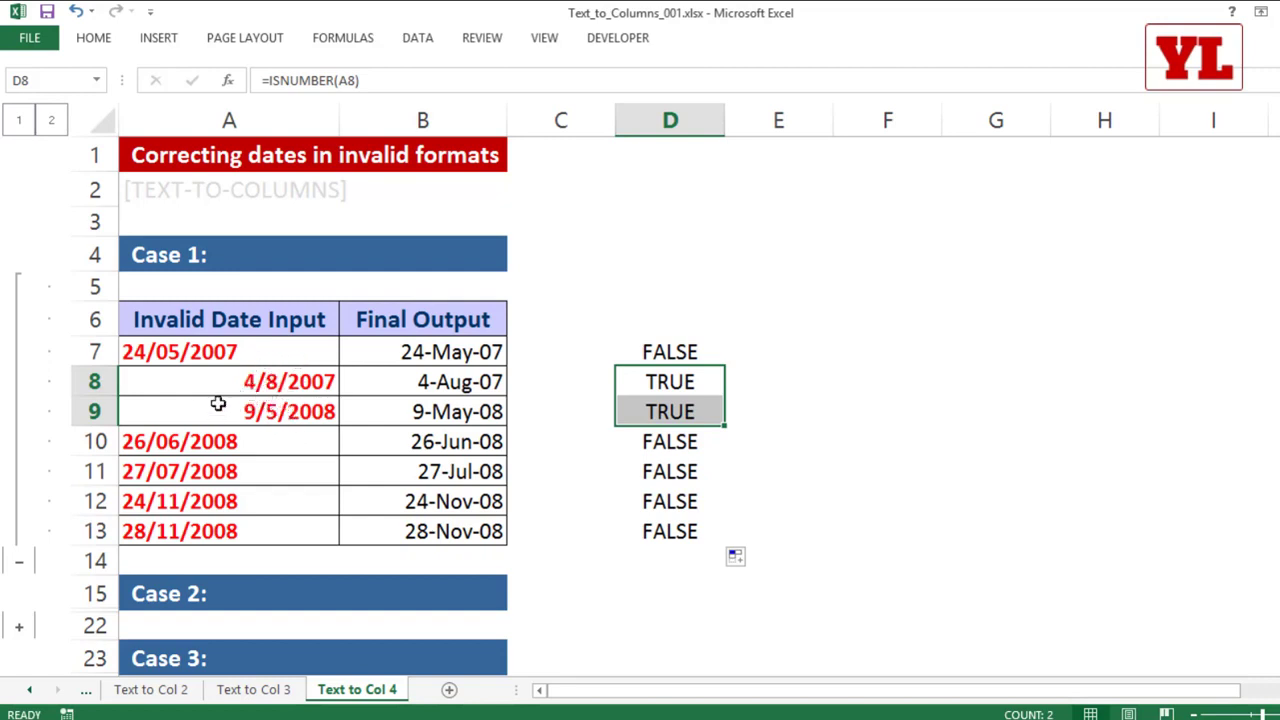
key("ctrl+z")
key("ctrl+z")
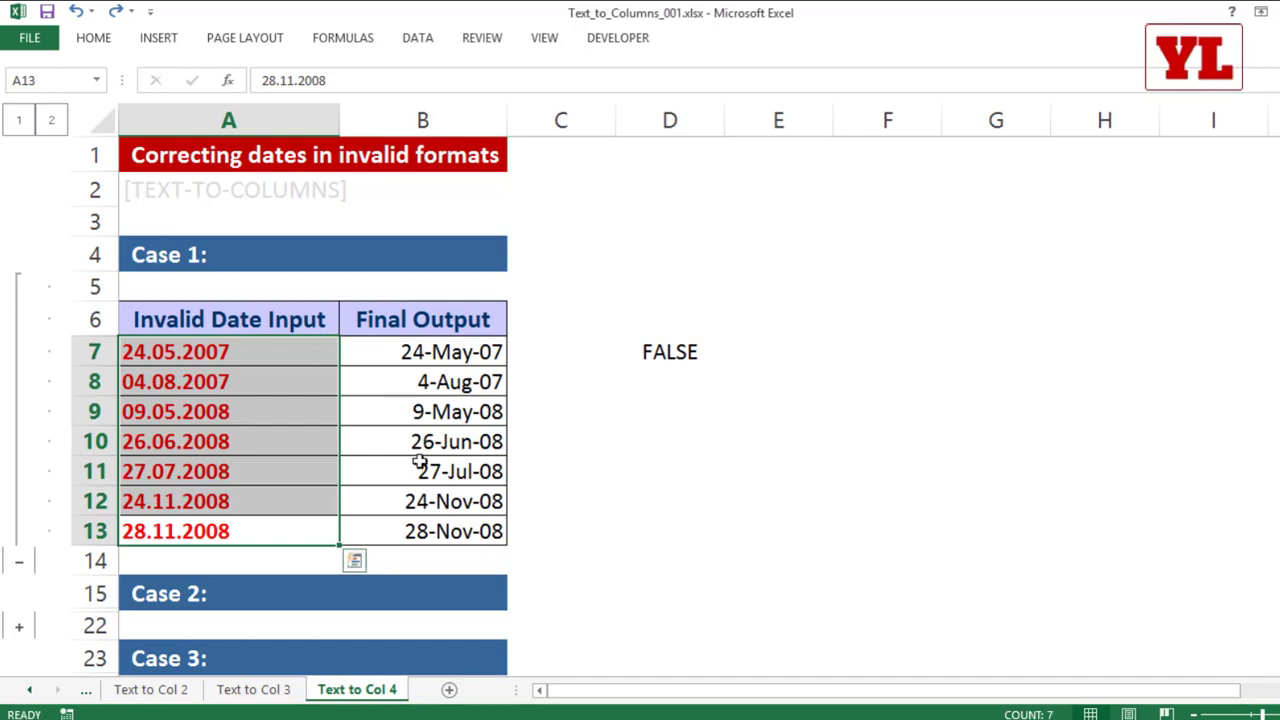
Step: Convert the invalid dates A7:A13 in place with Text to Columns, using Delimited and the DMY date column format
left_click(418, 38)
left_click(652, 95)
left_click_drag(532, 166, 773, 138)
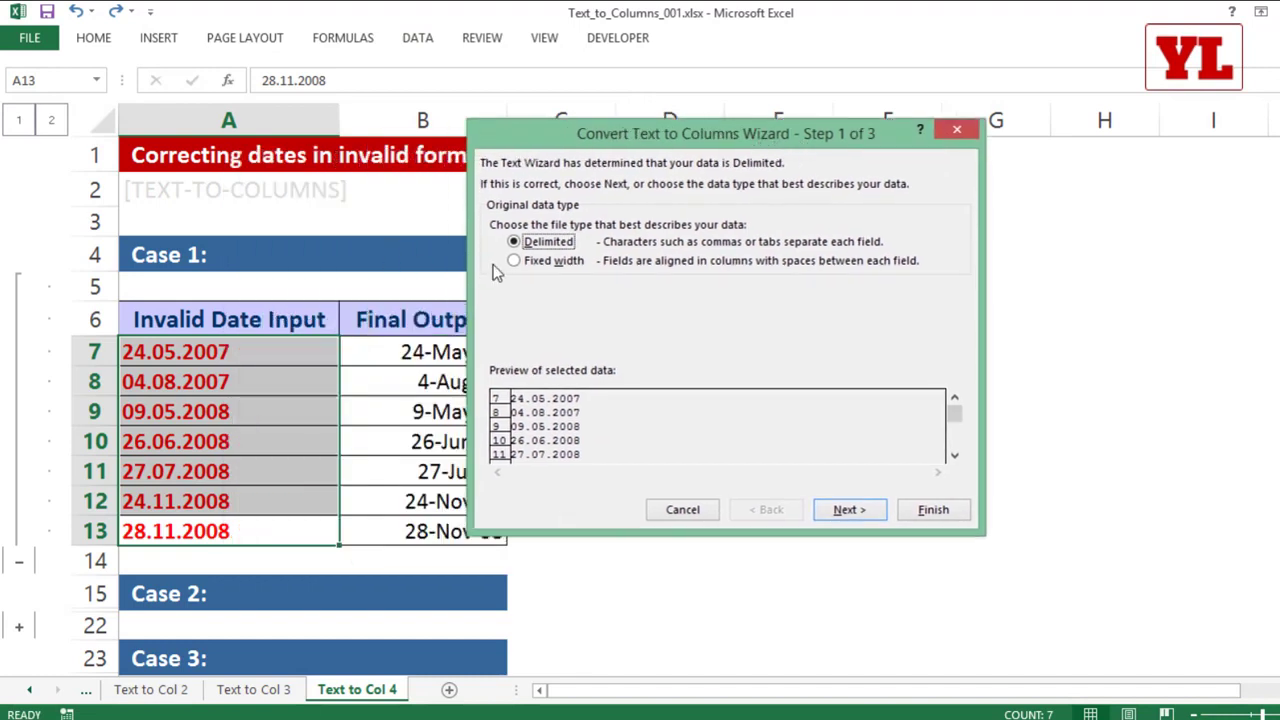
left_click(848, 510)
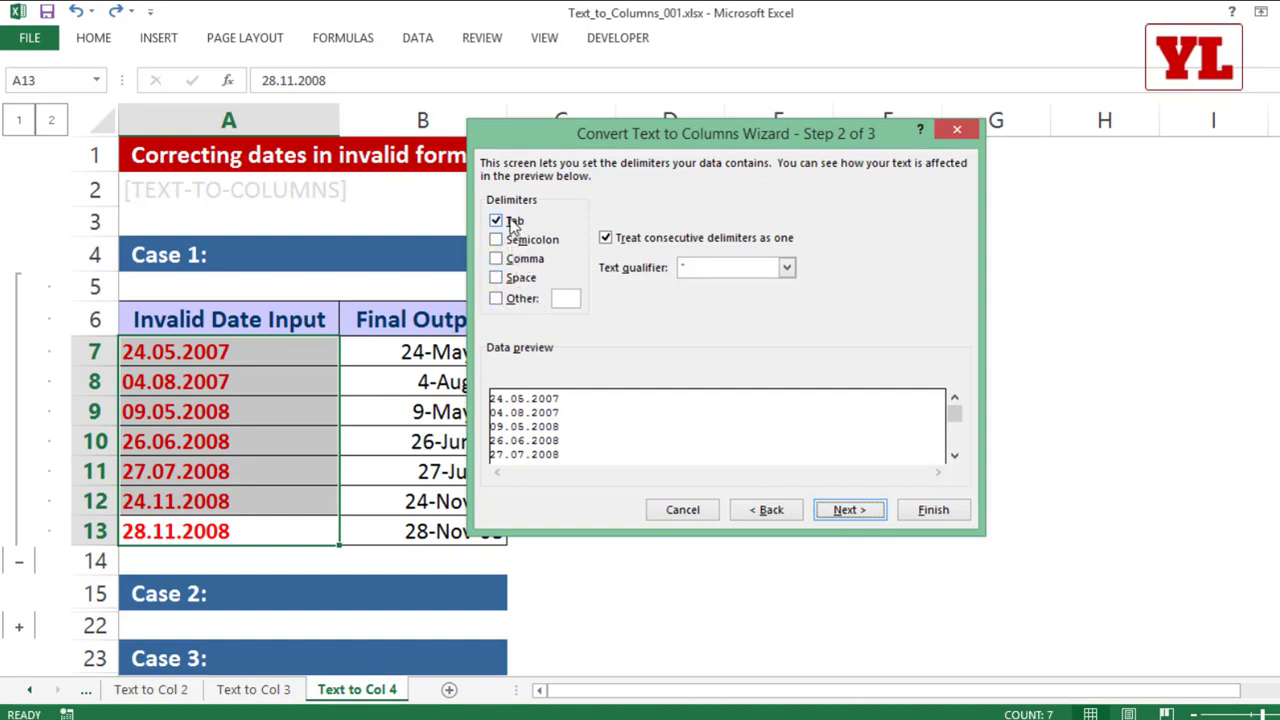
left_click(850, 512)
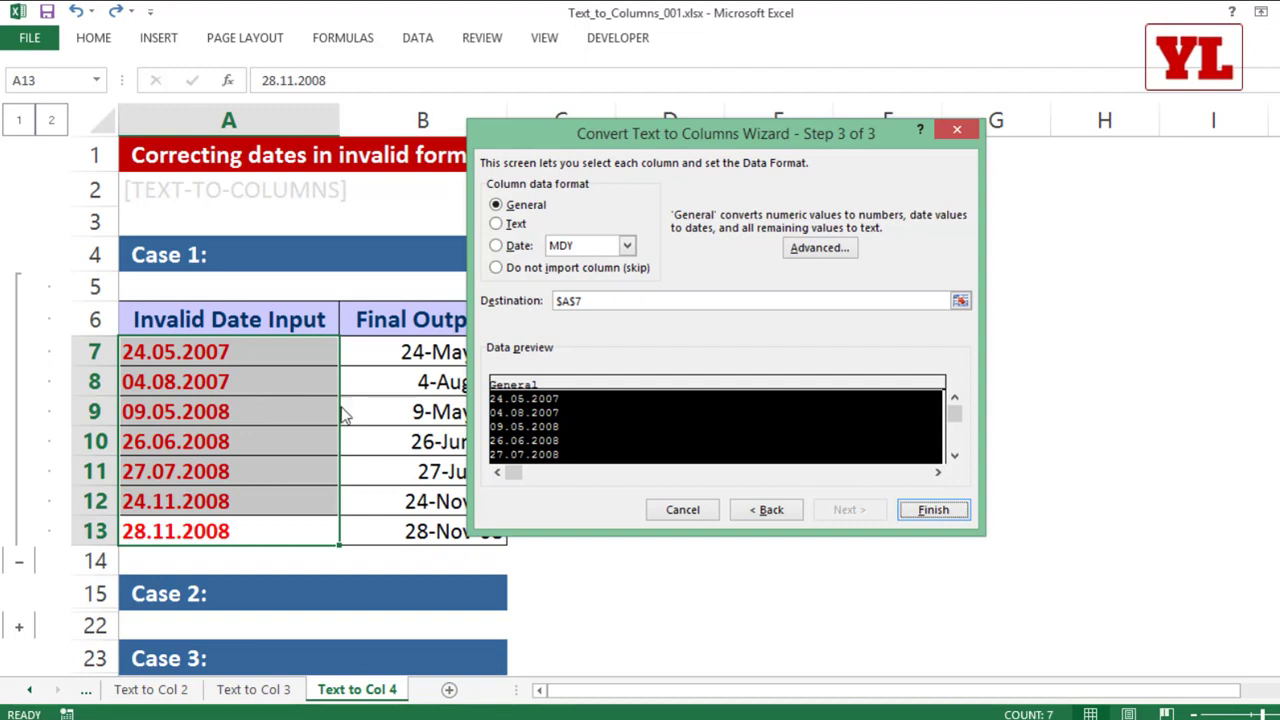
left_click(509, 252)
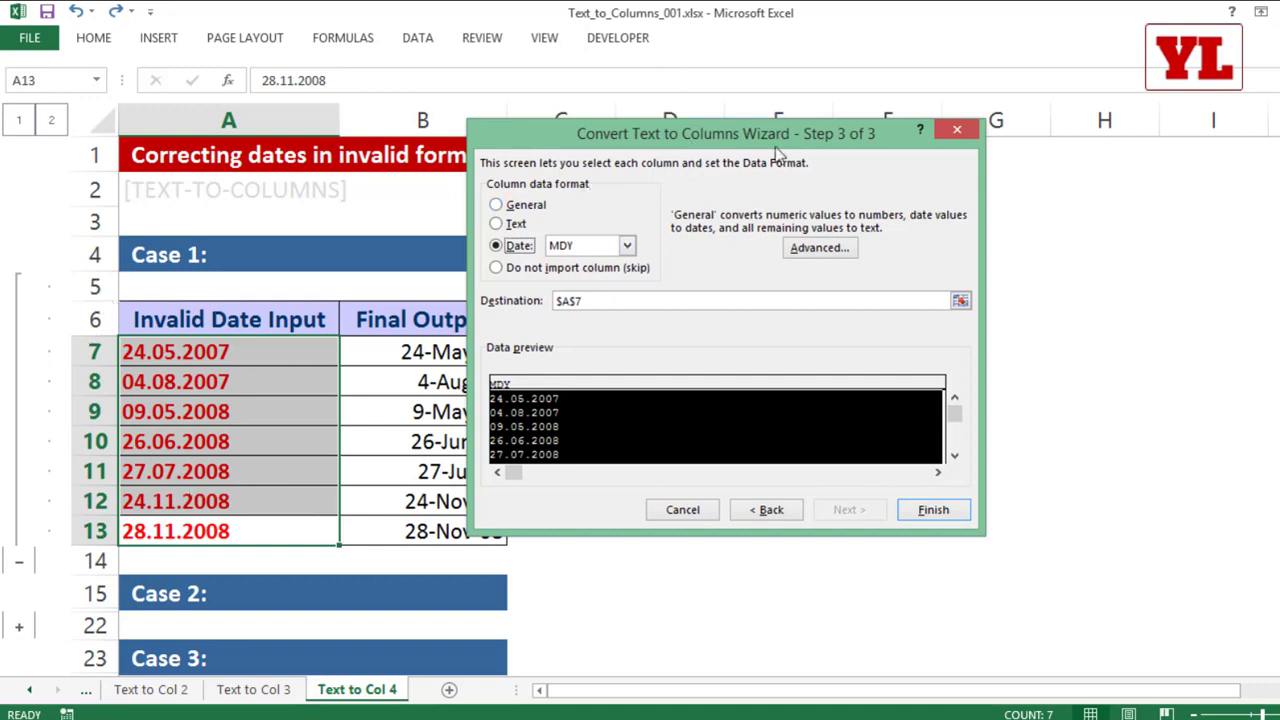
left_click(608, 248)
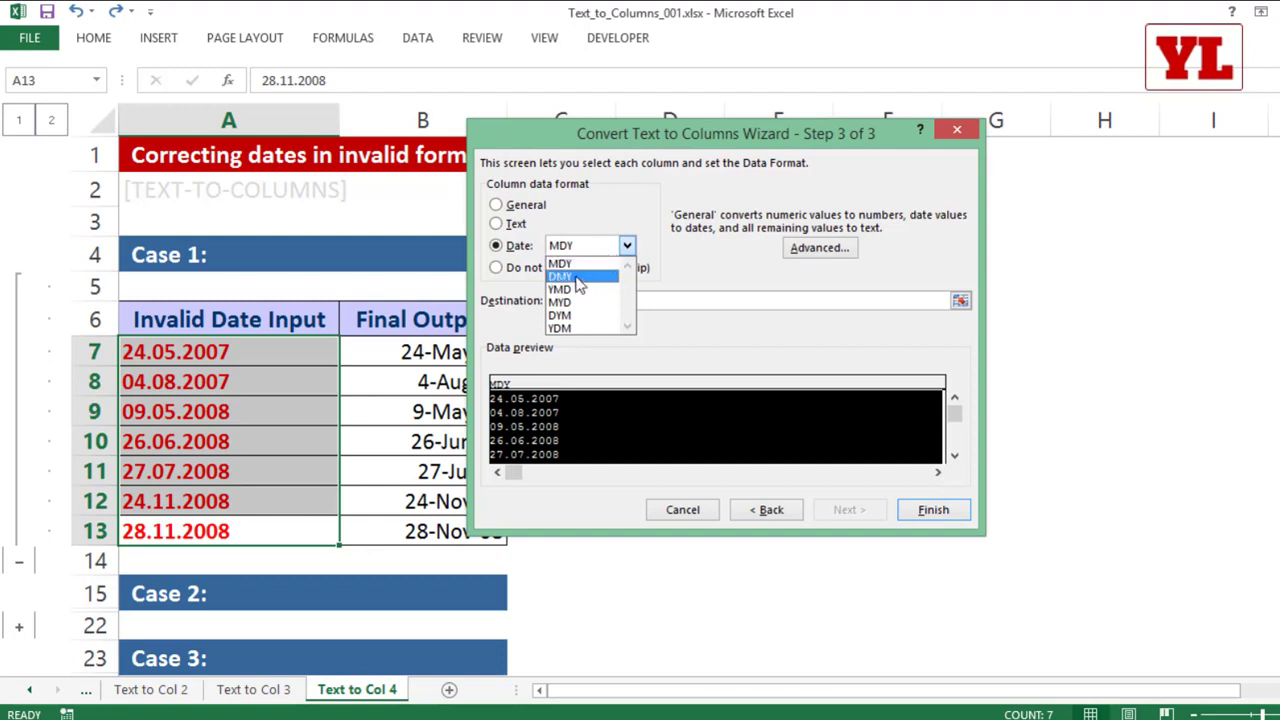
left_click(577, 278)
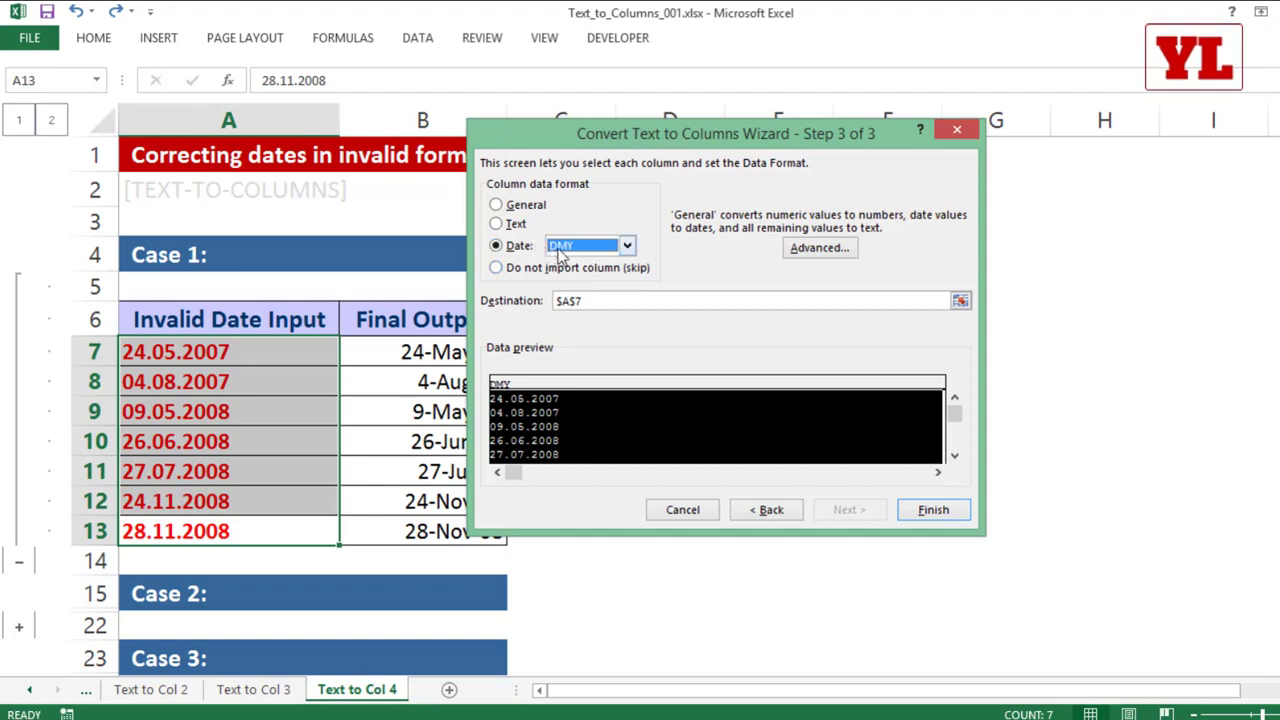
left_click(931, 510)
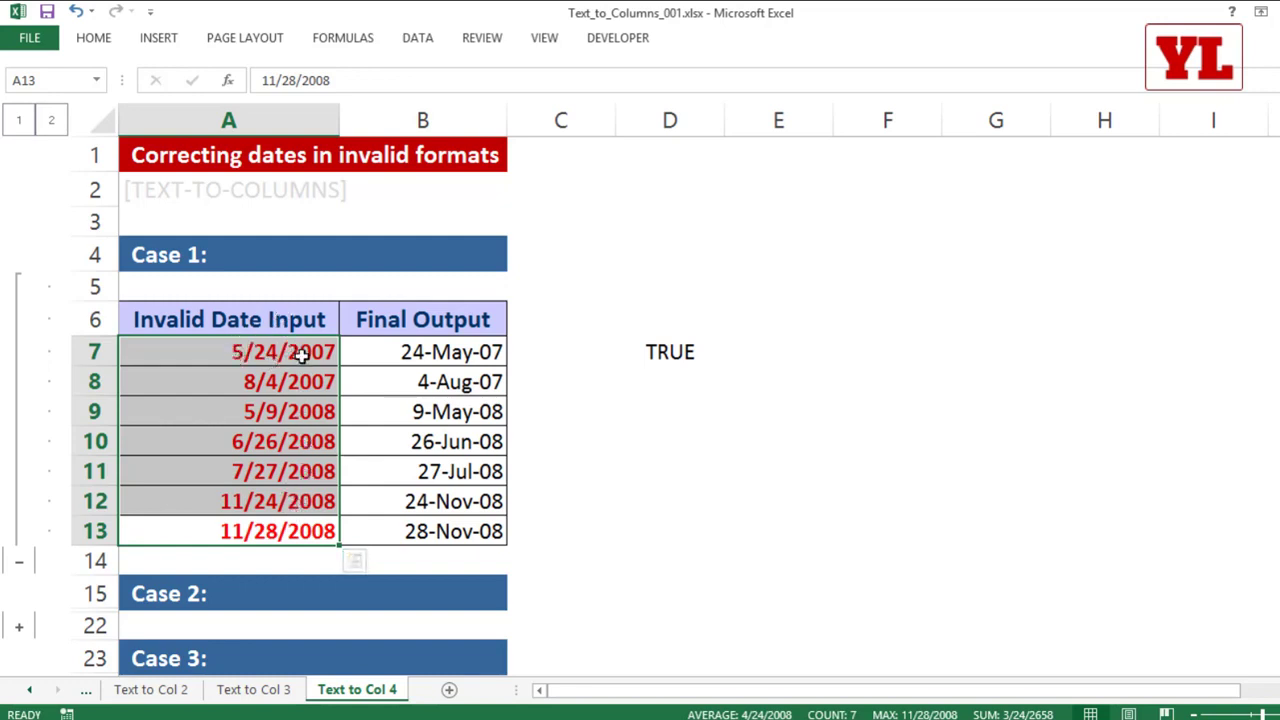
Step: Format the converted dates A7:A13 with the 14-Mar-12 date type
left_click_drag(302, 355, 300, 530)
right_click(275, 404)
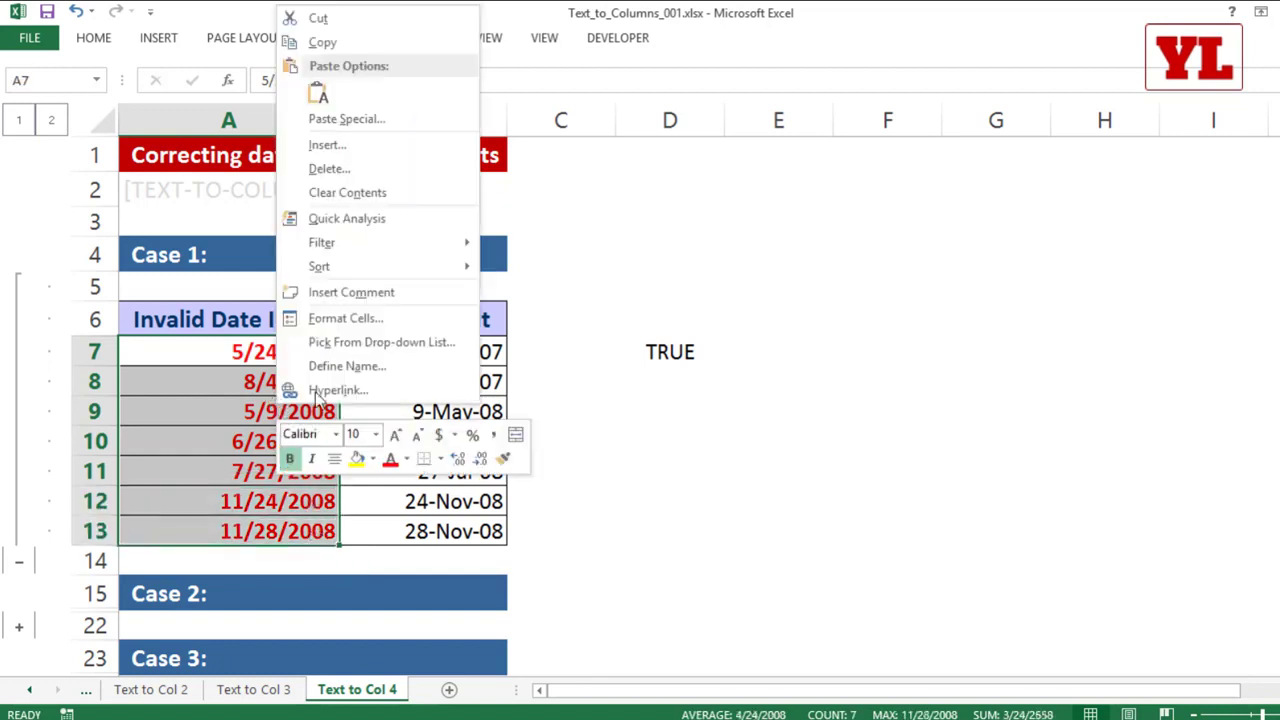
left_click(339, 322)
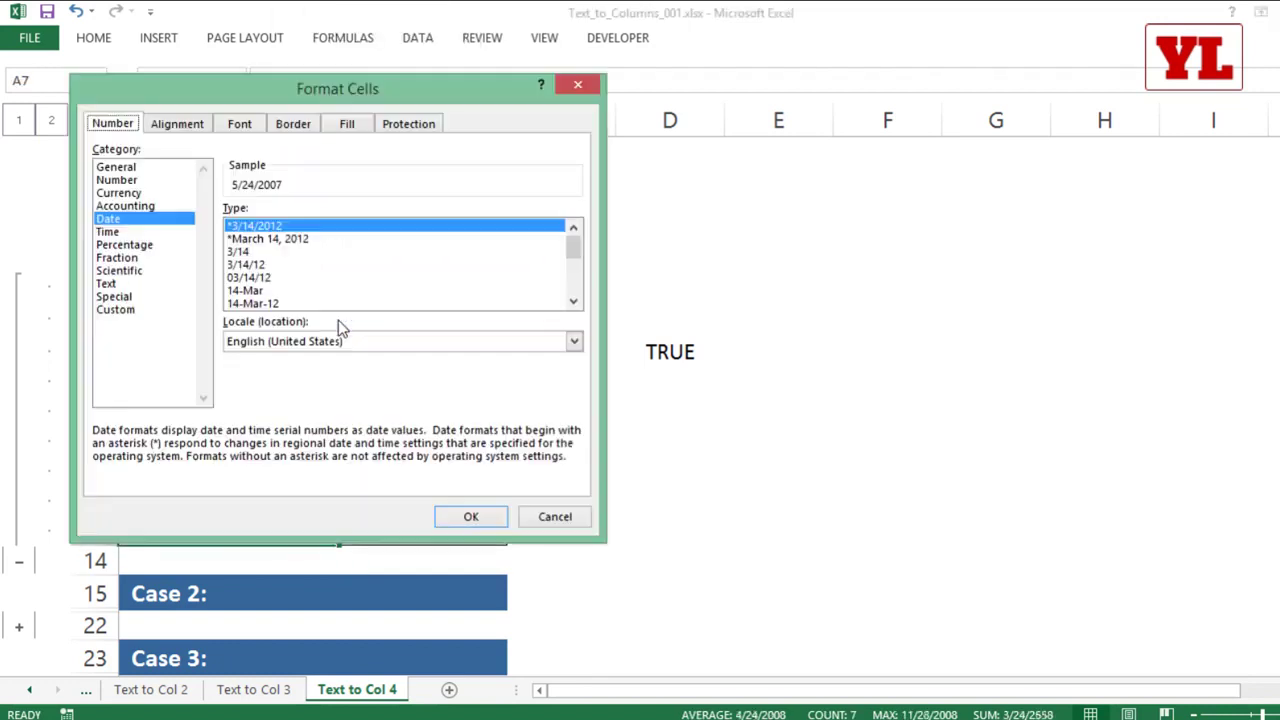
left_click(262, 305)
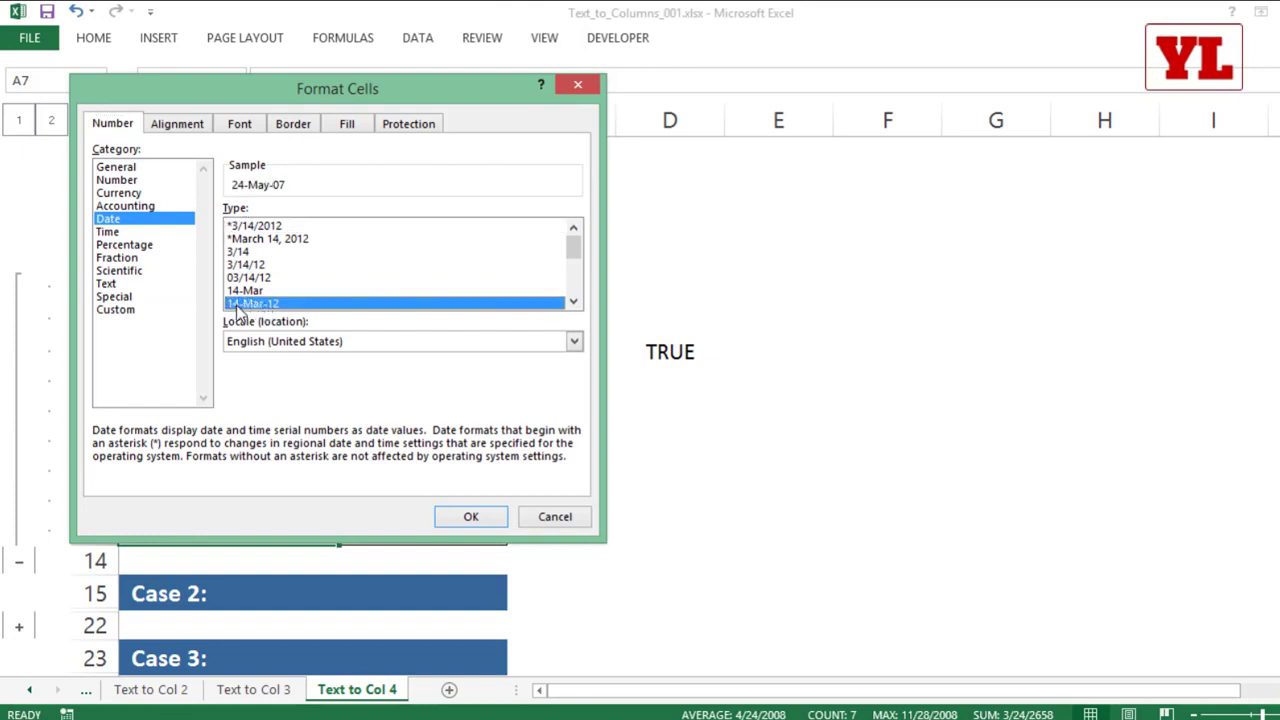
left_click(471, 517)
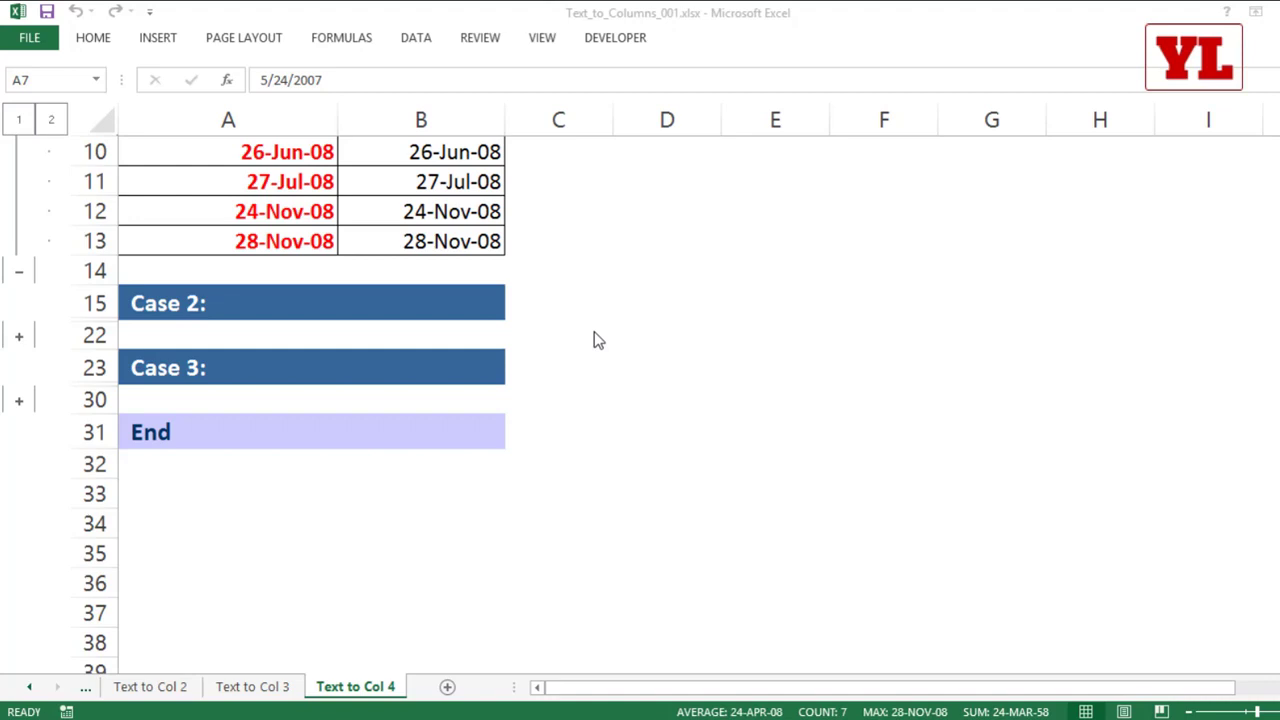
Step: Expand the grouped Case 2 rows to show the invalid date table
left_click(10, 339)
left_click(10, 339)
scroll(316, 410, "down", 1)
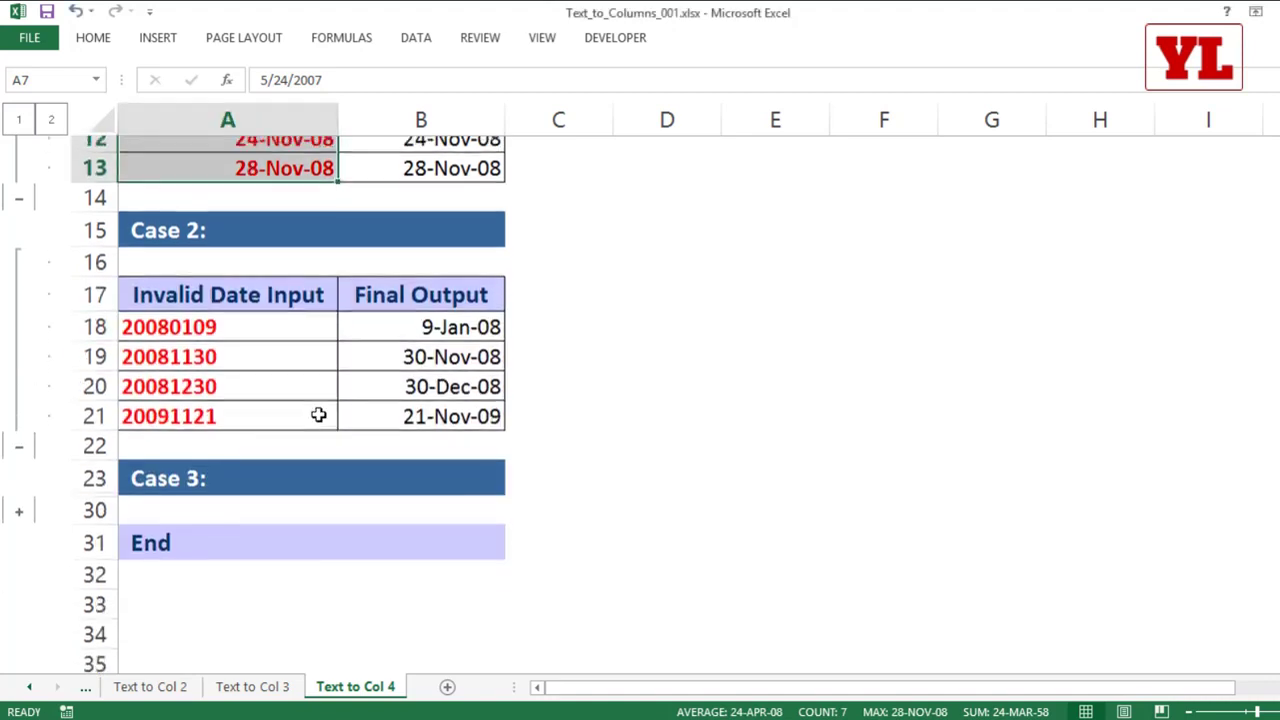
scroll(318, 407, "down", 1)
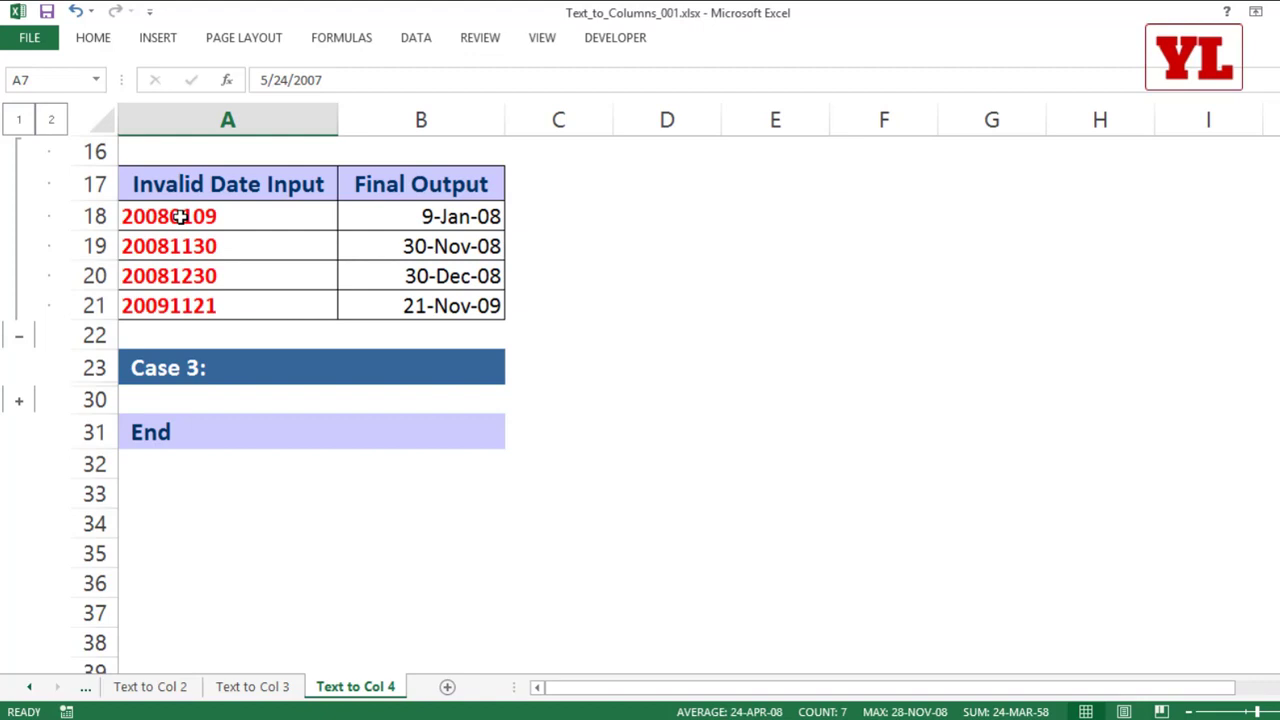
Step: Convert the Case 2 dates A18:A21 in place with Text to Columns, using Delimited and the YMD date column format
left_click_drag(189, 214, 192, 308)
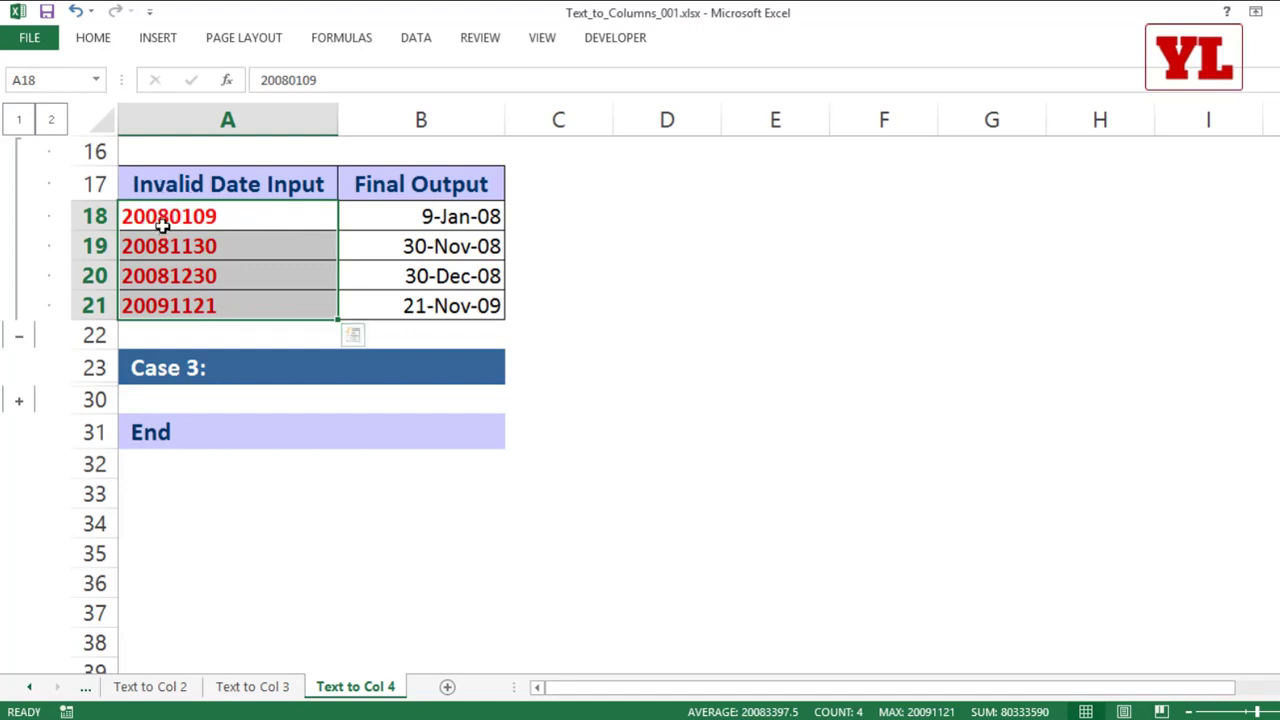
left_click_drag(240, 214, 240, 287)
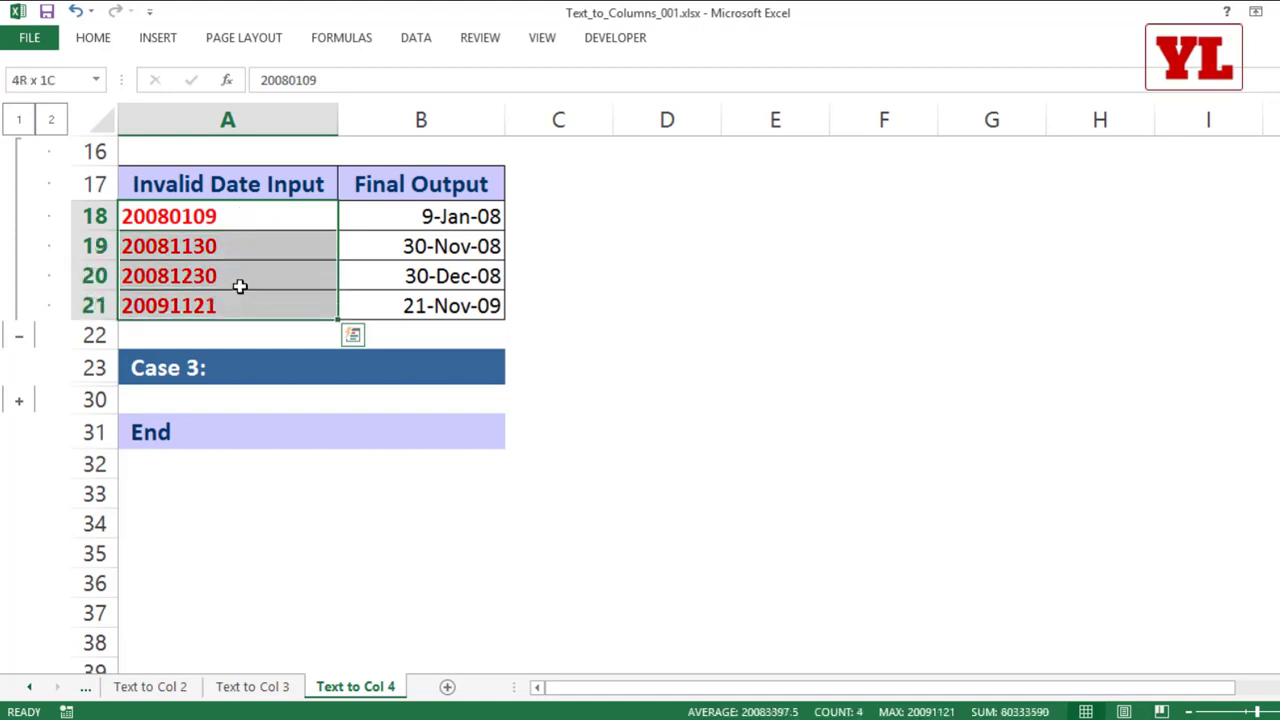
left_click(415, 38)
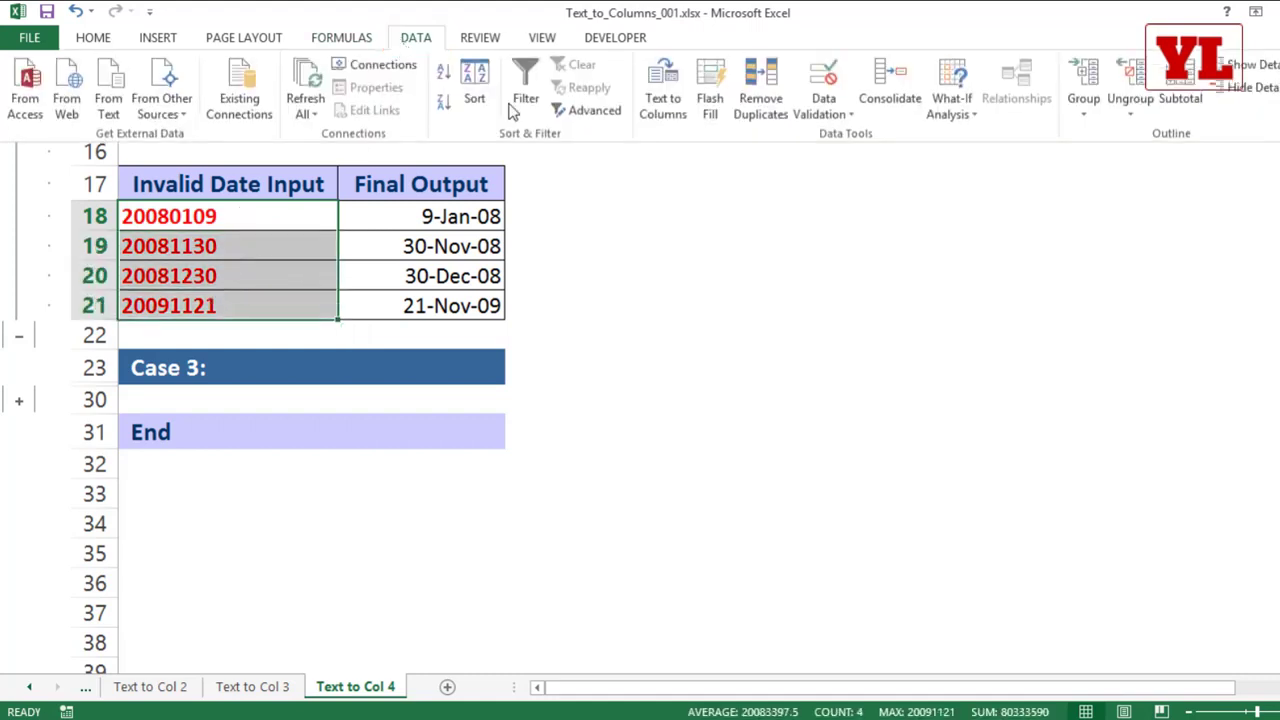
left_click(662, 113)
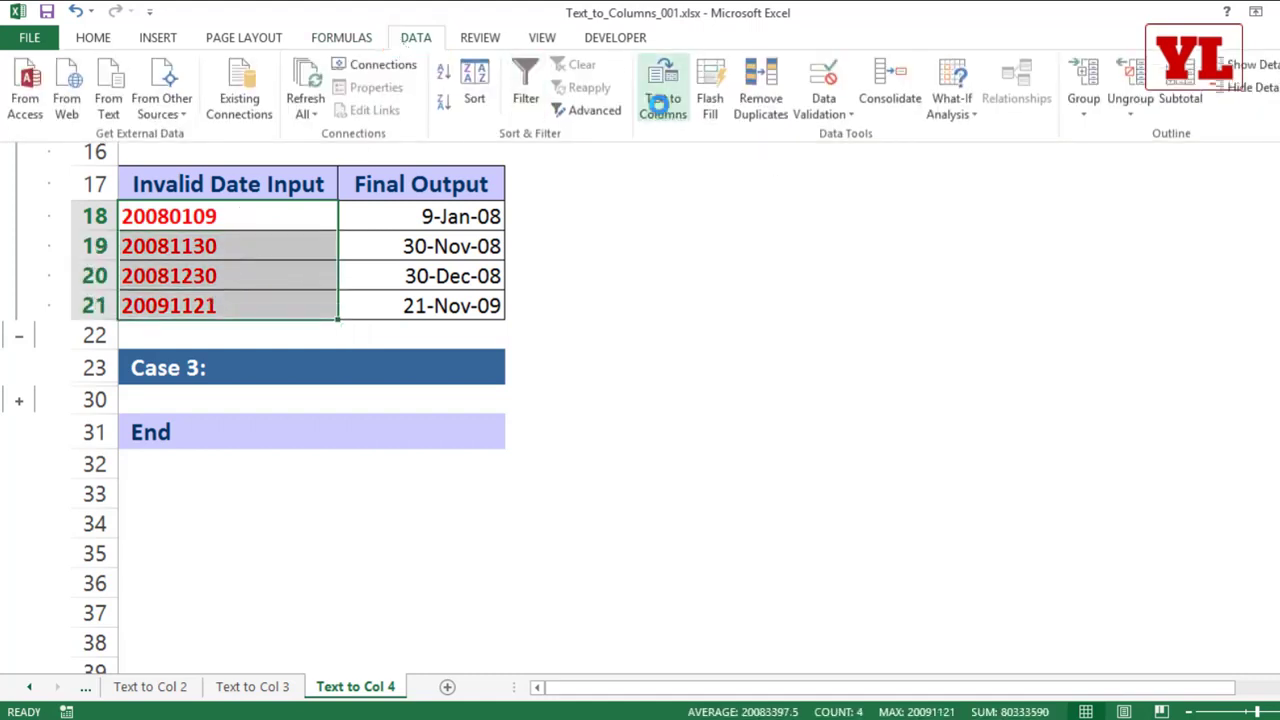
left_click_drag(676, 132, 477, 118)
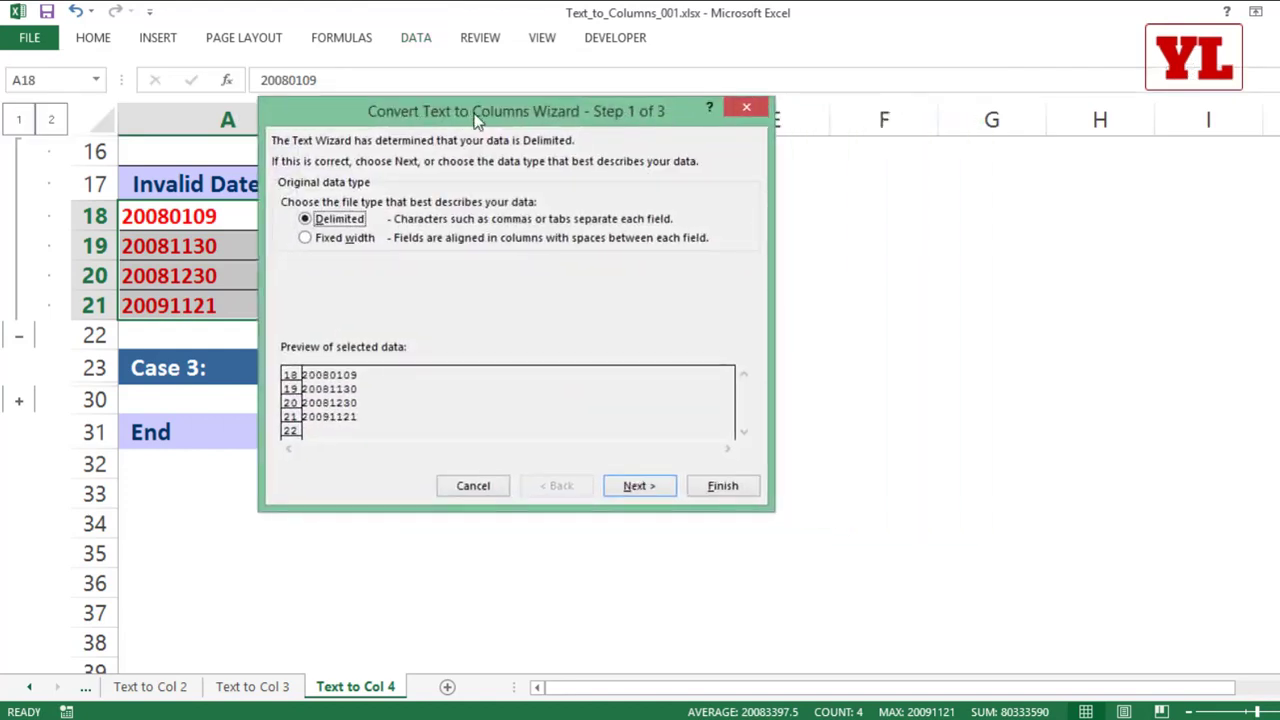
left_click(638, 488)
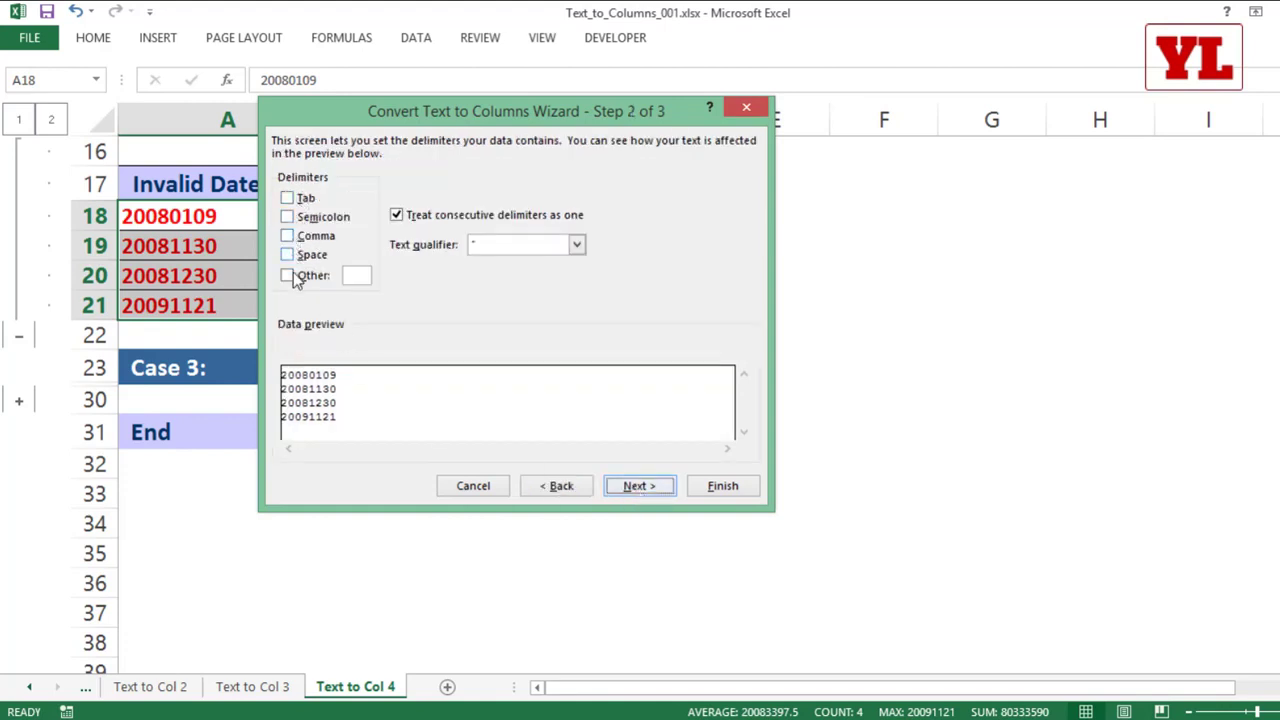
left_click(662, 490)
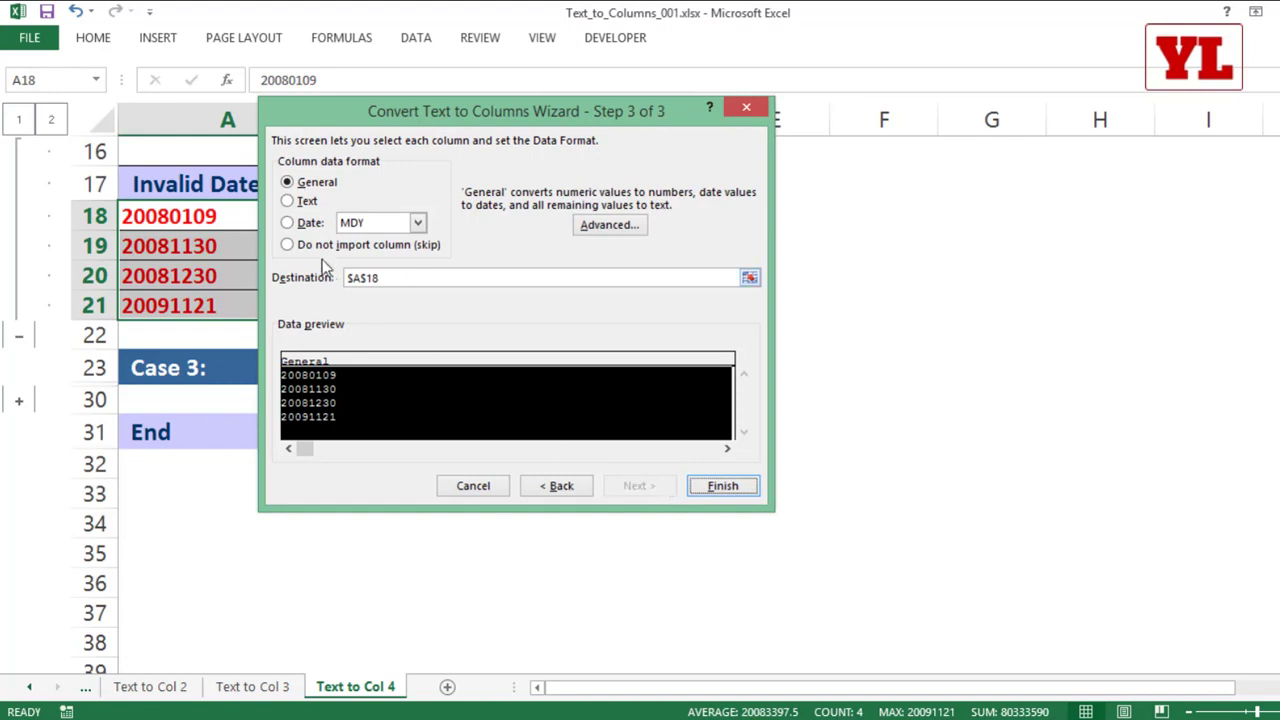
left_click(298, 226)
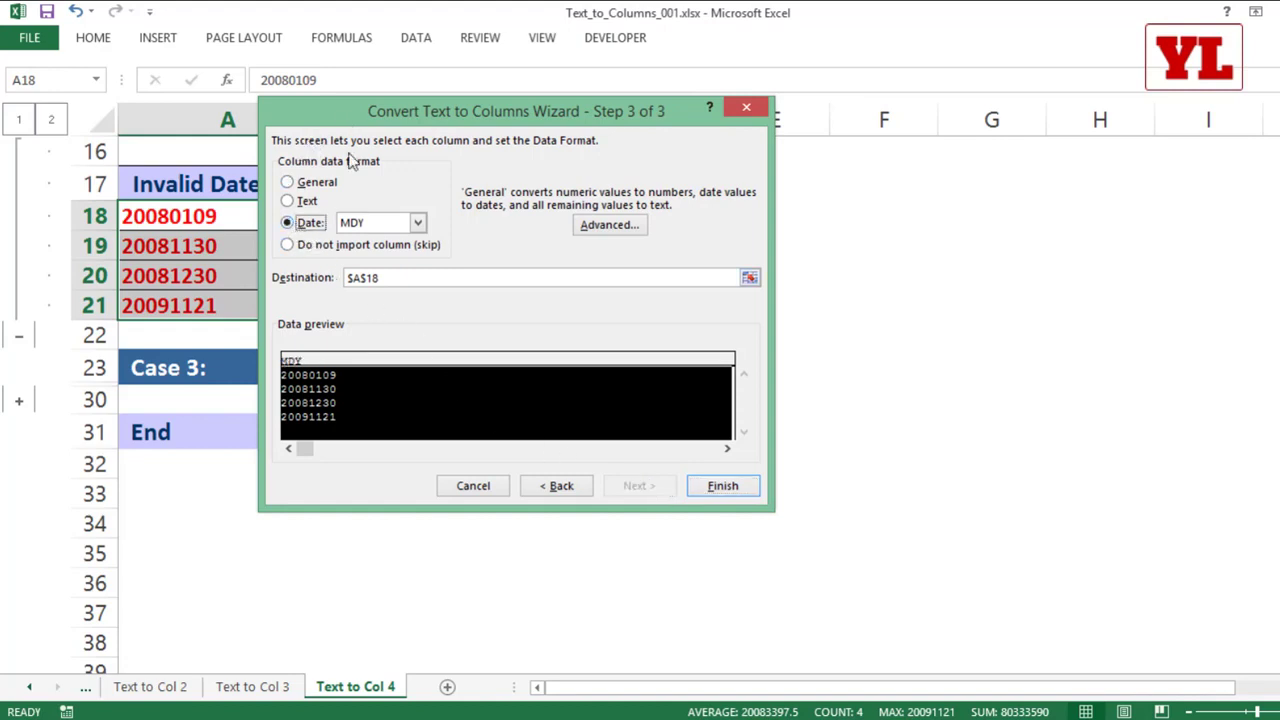
left_click(379, 224)
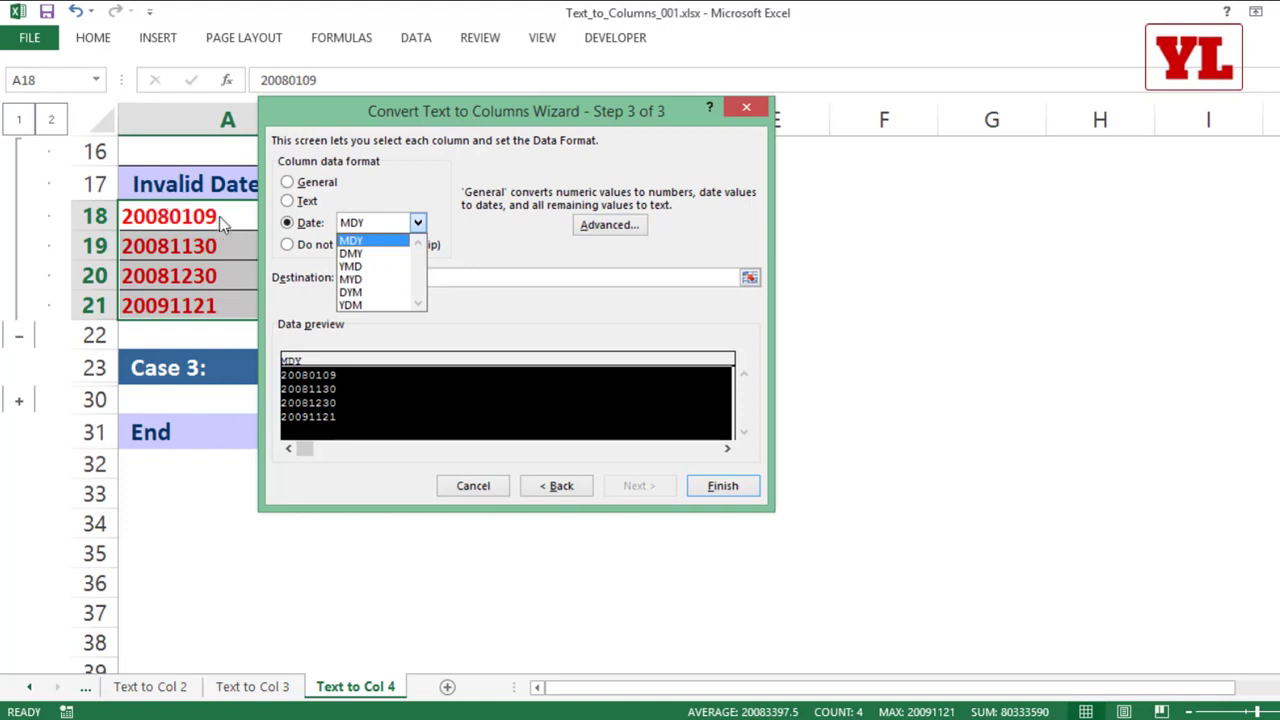
left_click(364, 267)
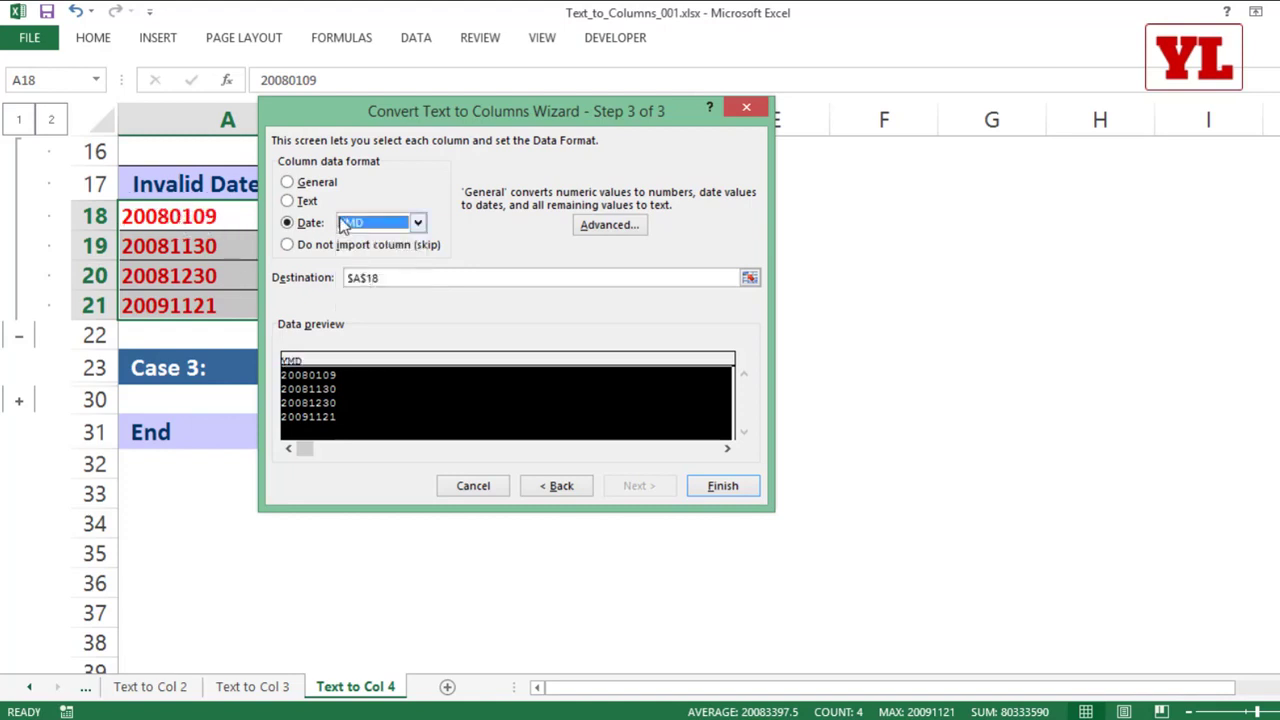
left_click(720, 487)
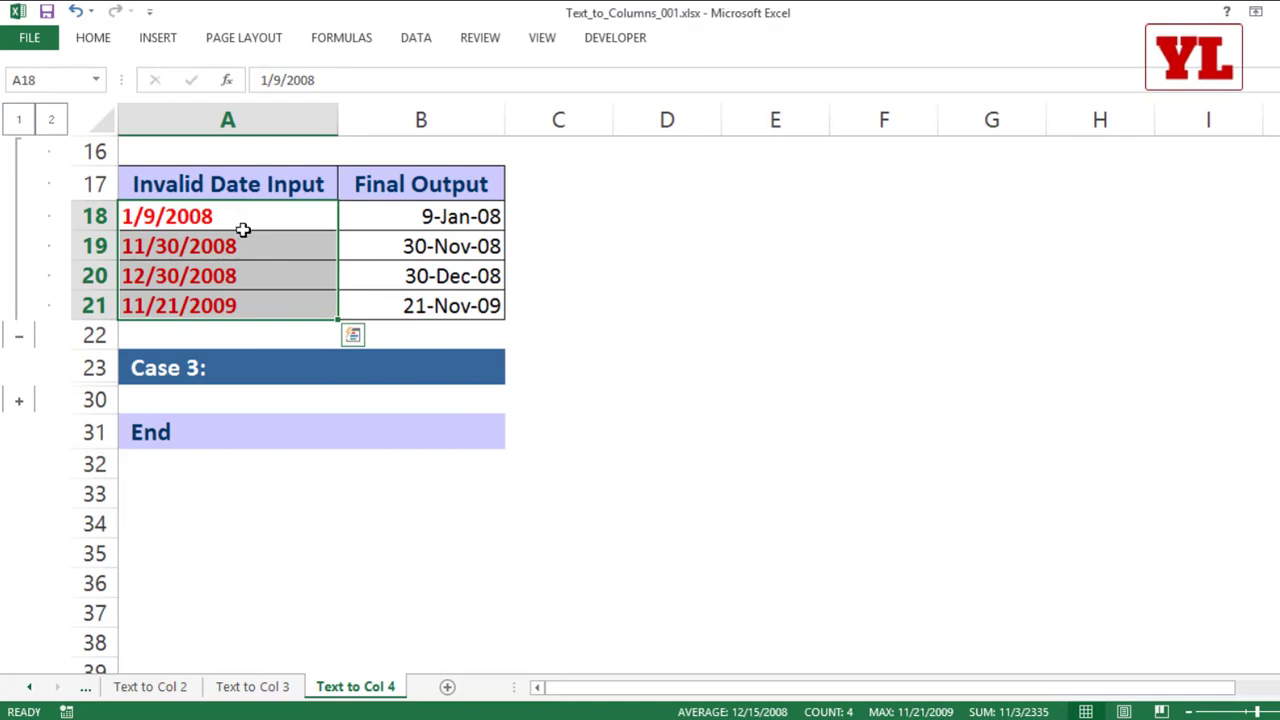
Step: Format the Case 2 dates A18:A21 with the 14-Mar-12 date type
right_click(245, 230)
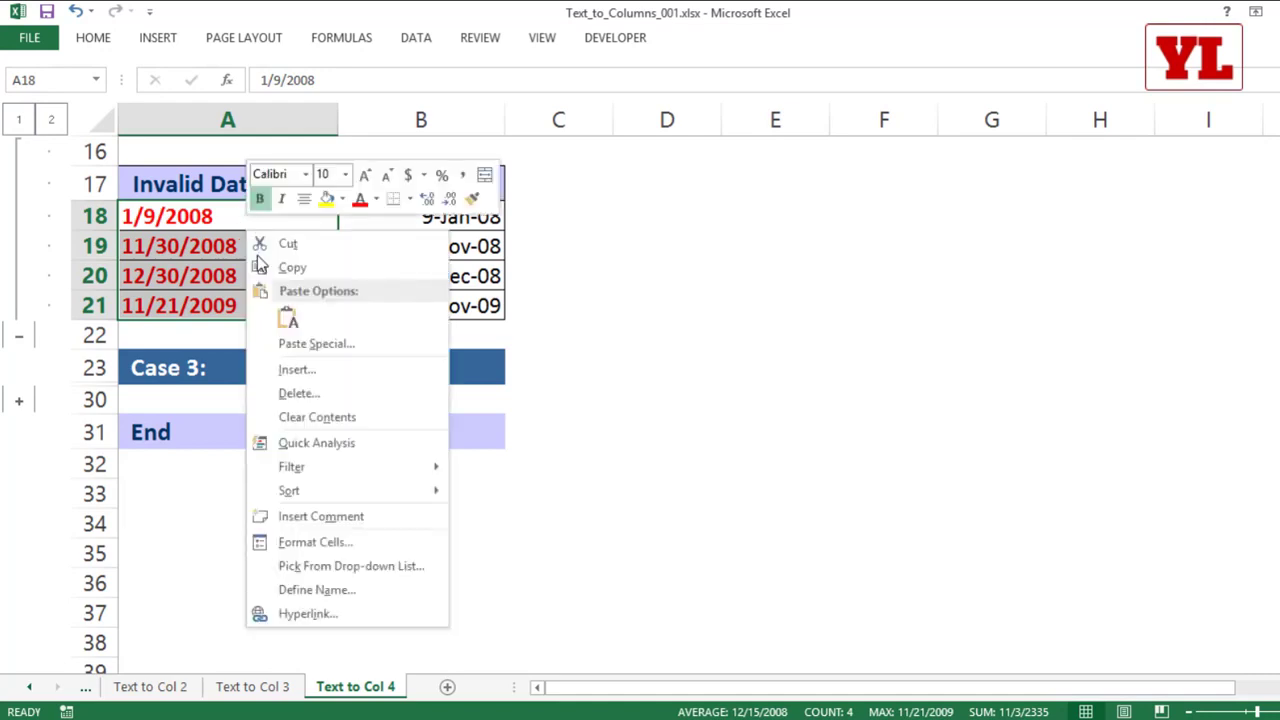
left_click(339, 539)
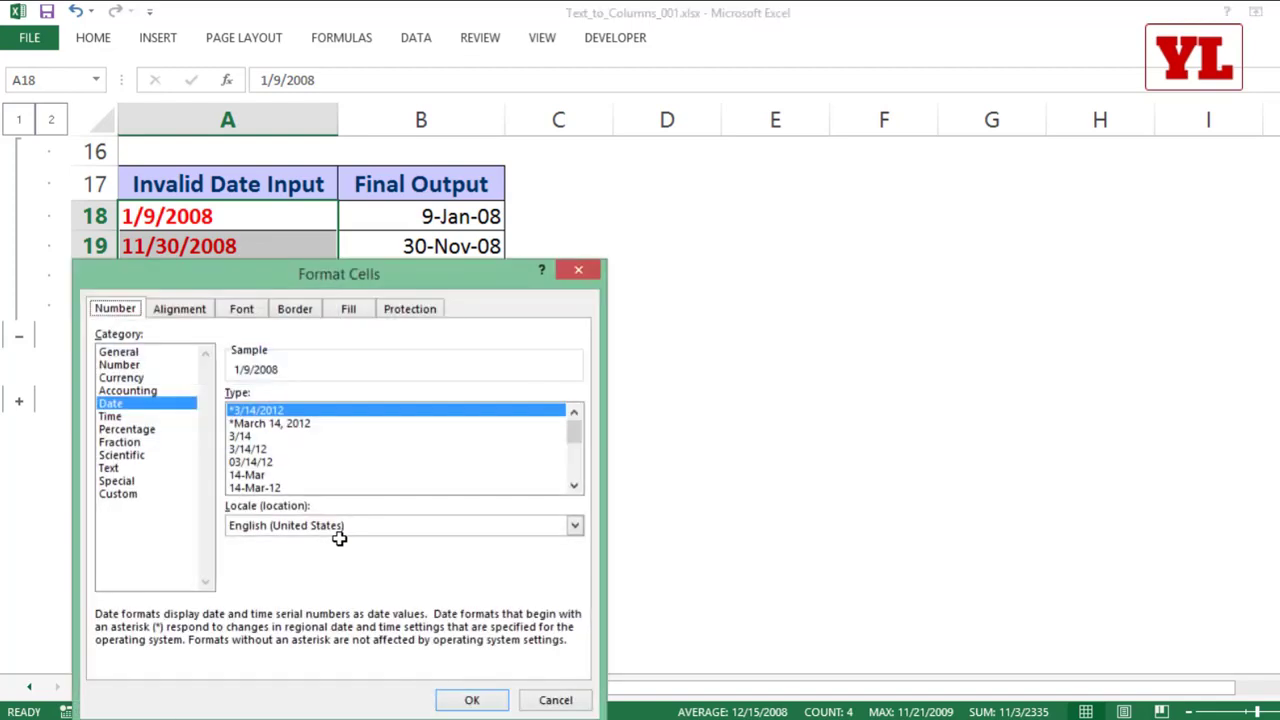
left_click(270, 488)
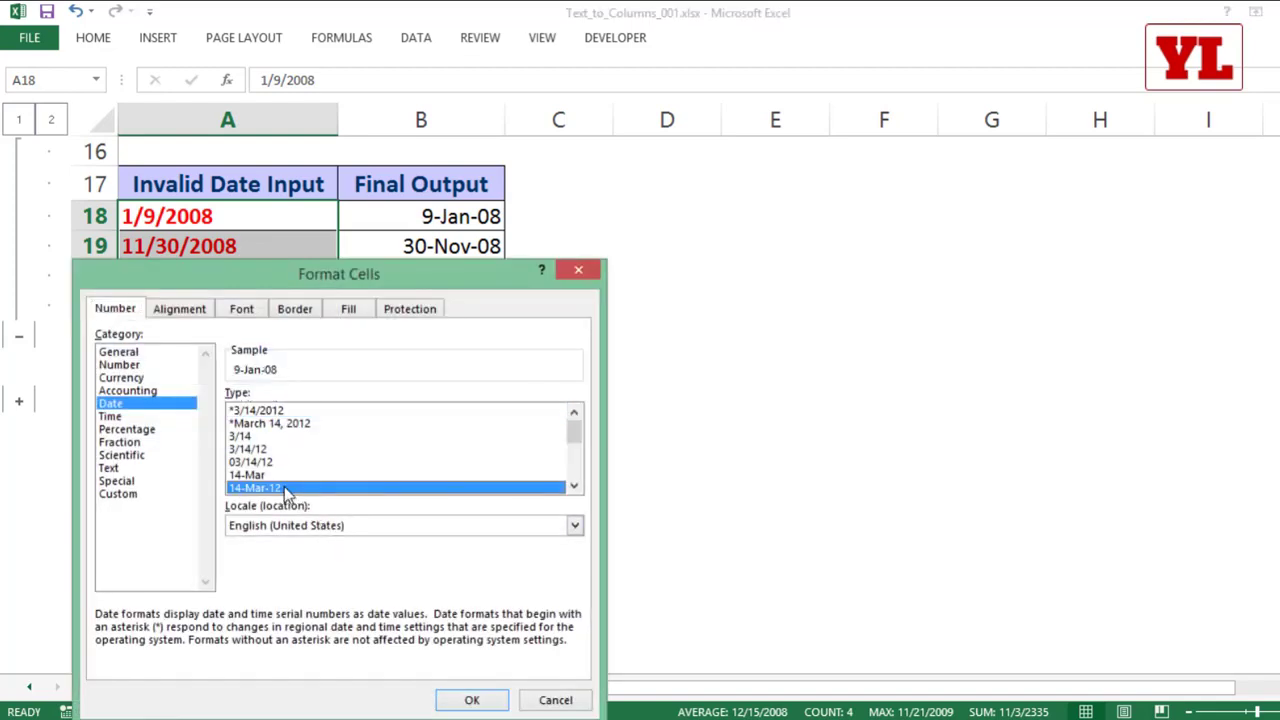
left_click(478, 702)
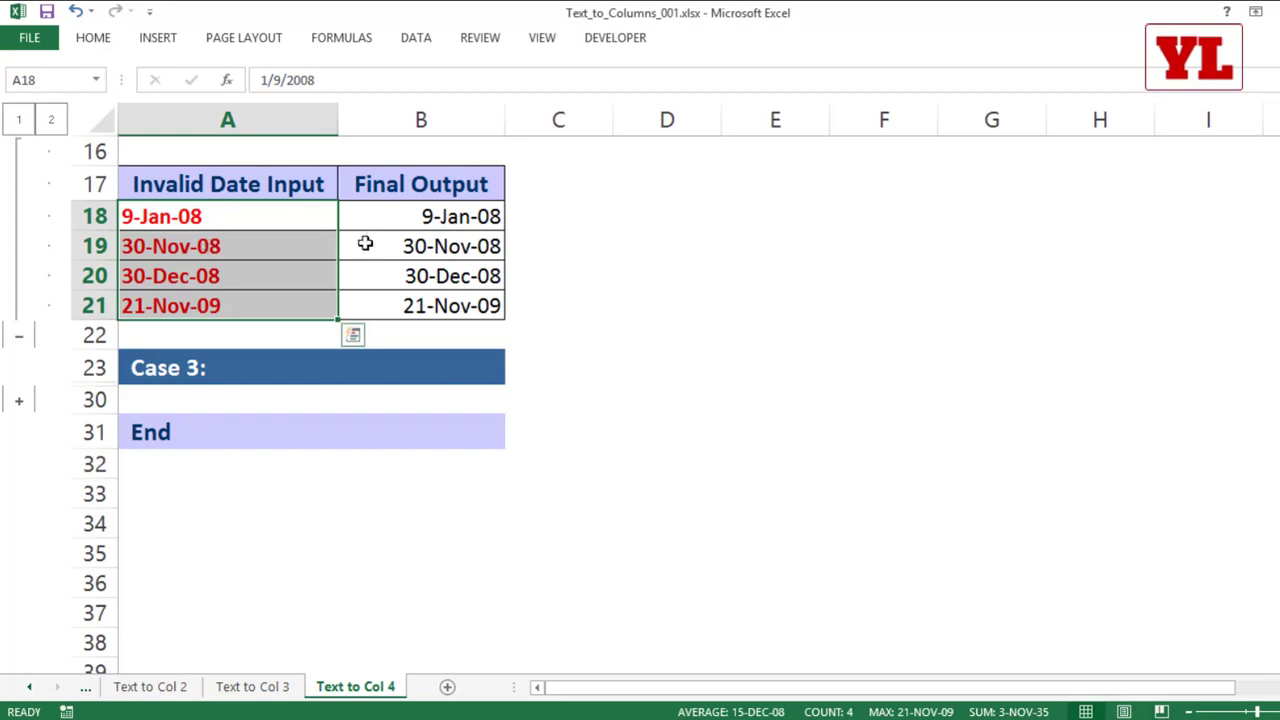
Step: Expand the Case 3 rows and convert A26:A27 in place with Text to Columns, using Delimited and the DMY date format
left_click(18, 405)
scroll(343, 318, "down", 3)
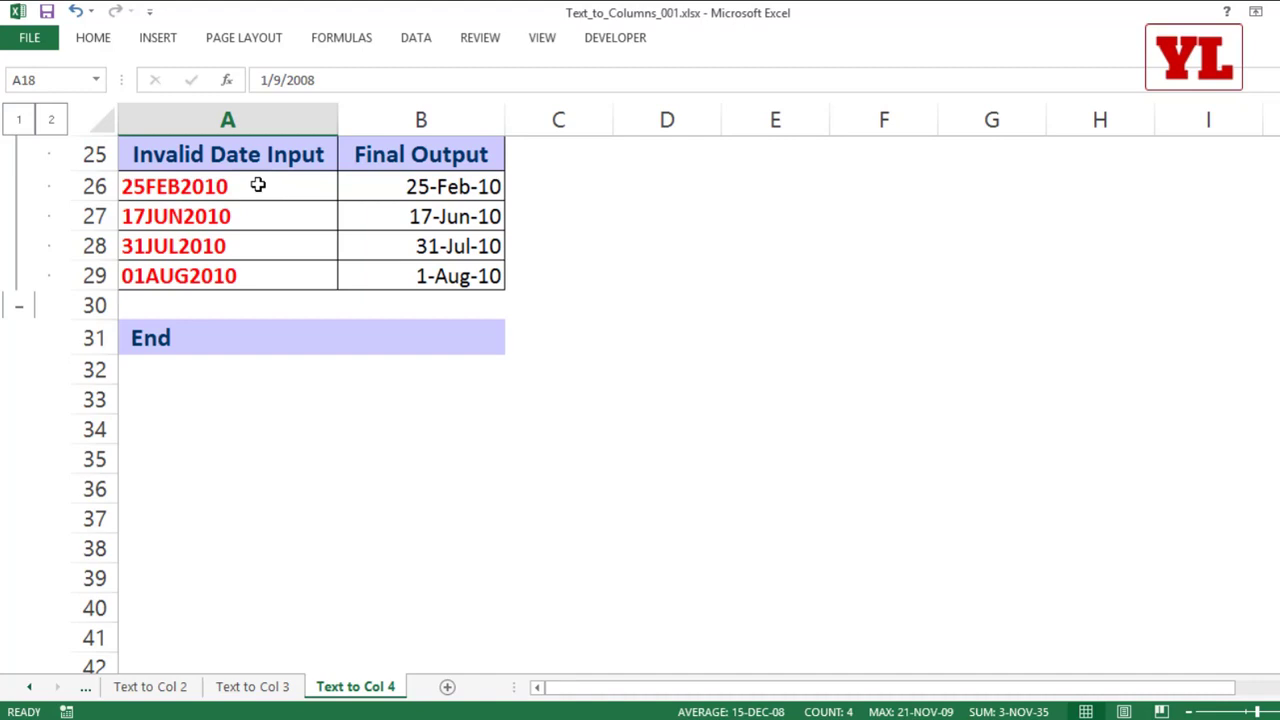
left_click_drag(257, 185, 264, 213)
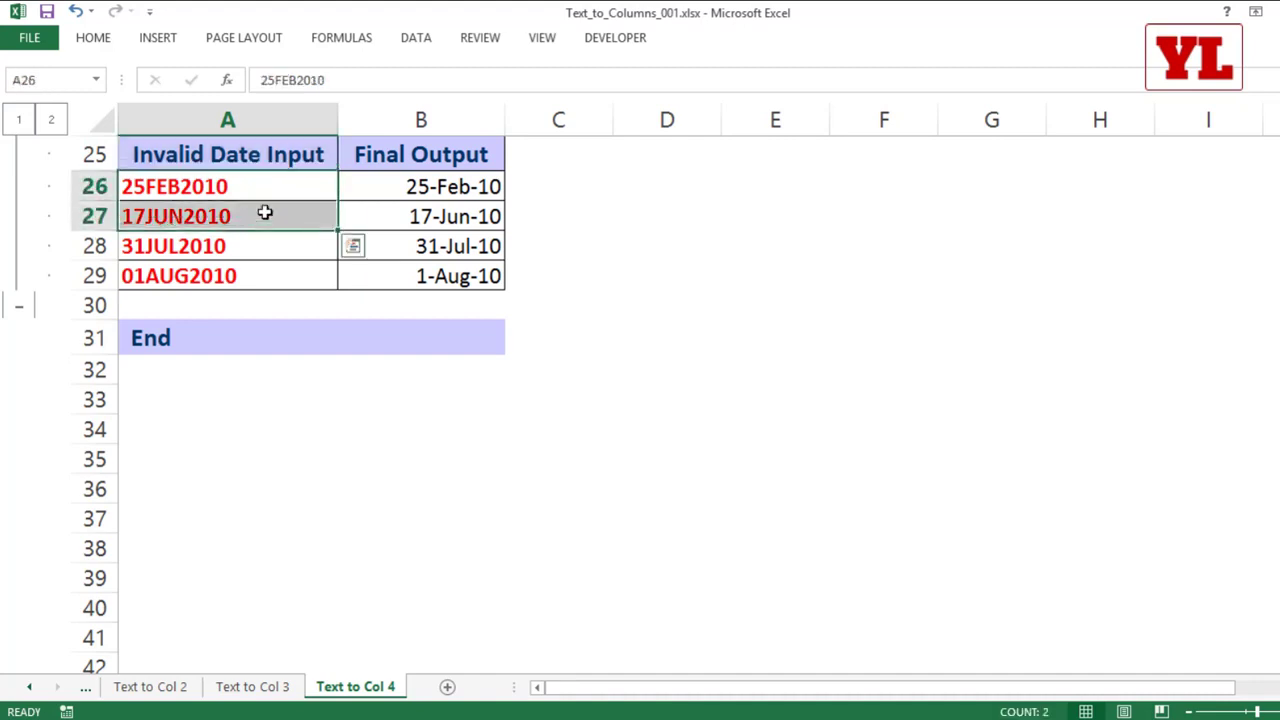
left_click(418, 37)
left_click(663, 88)
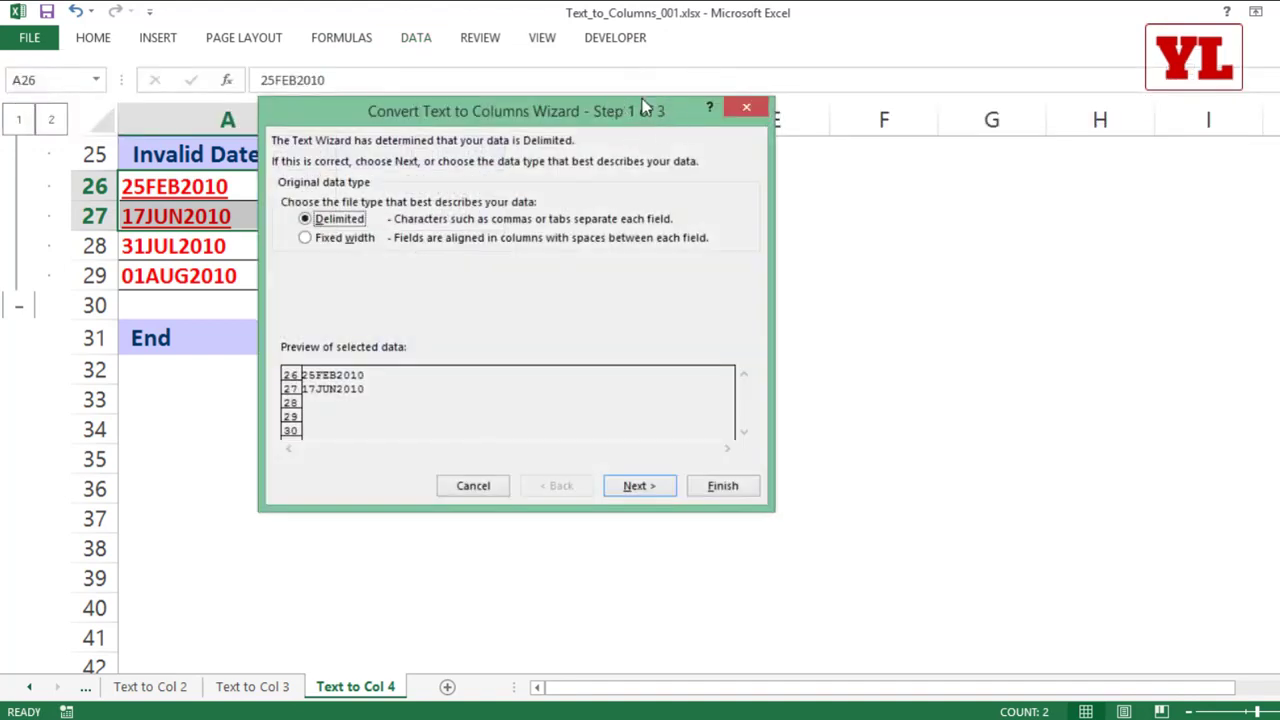
left_click(651, 484)
left_click(651, 484)
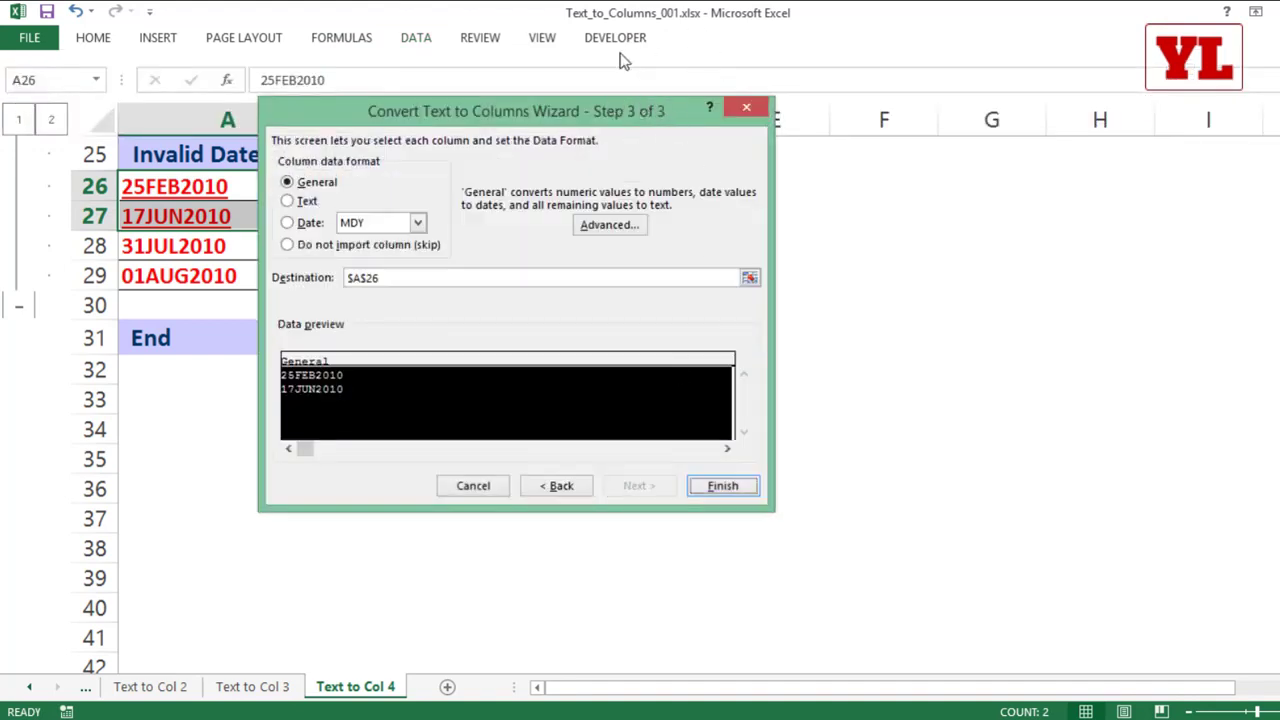
left_click(290, 224)
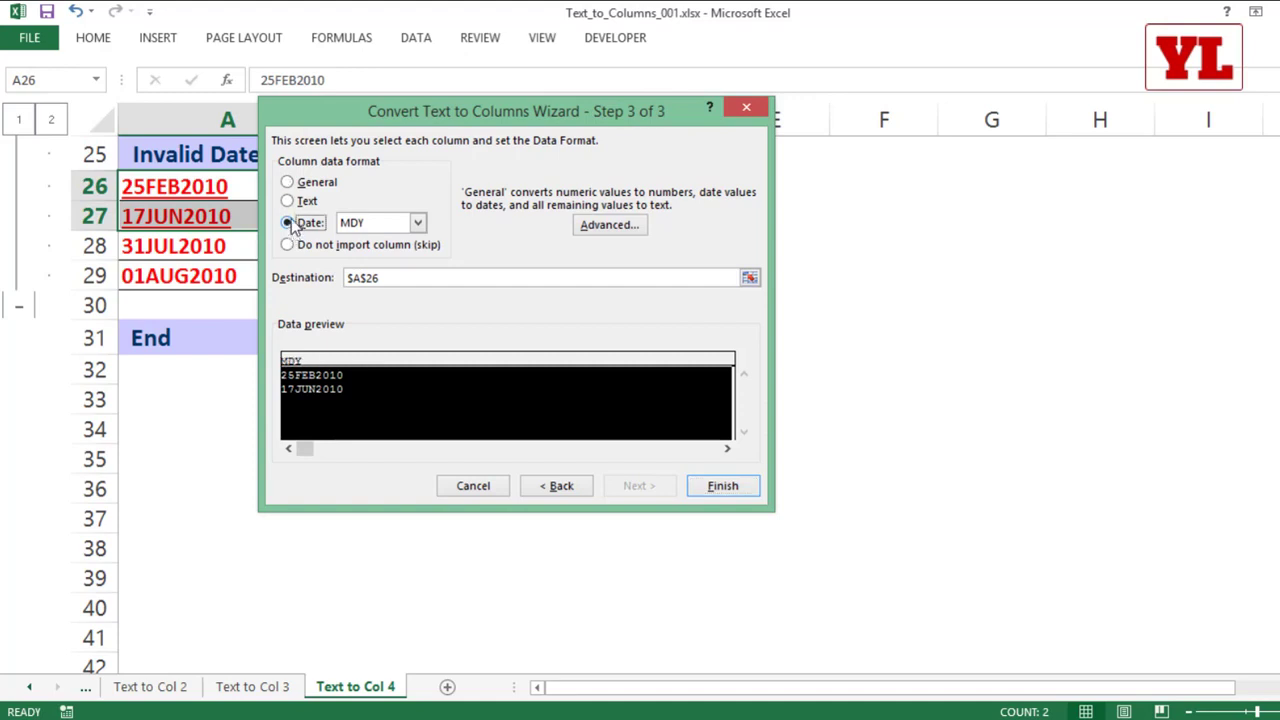
left_click(372, 223)
left_click(373, 255)
left_click(735, 489)
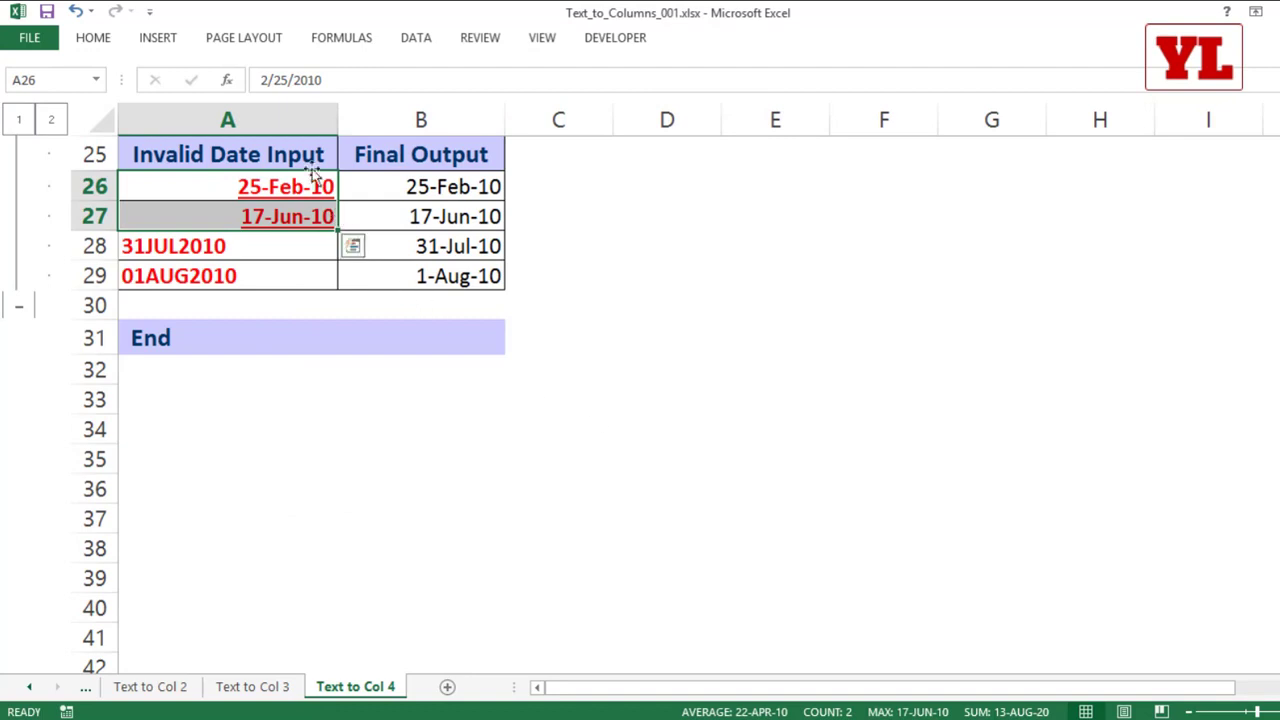
Step: Inspect the underlying value of the converted date in A26 without changing it
left_click(292, 185)
double_click(293, 185)
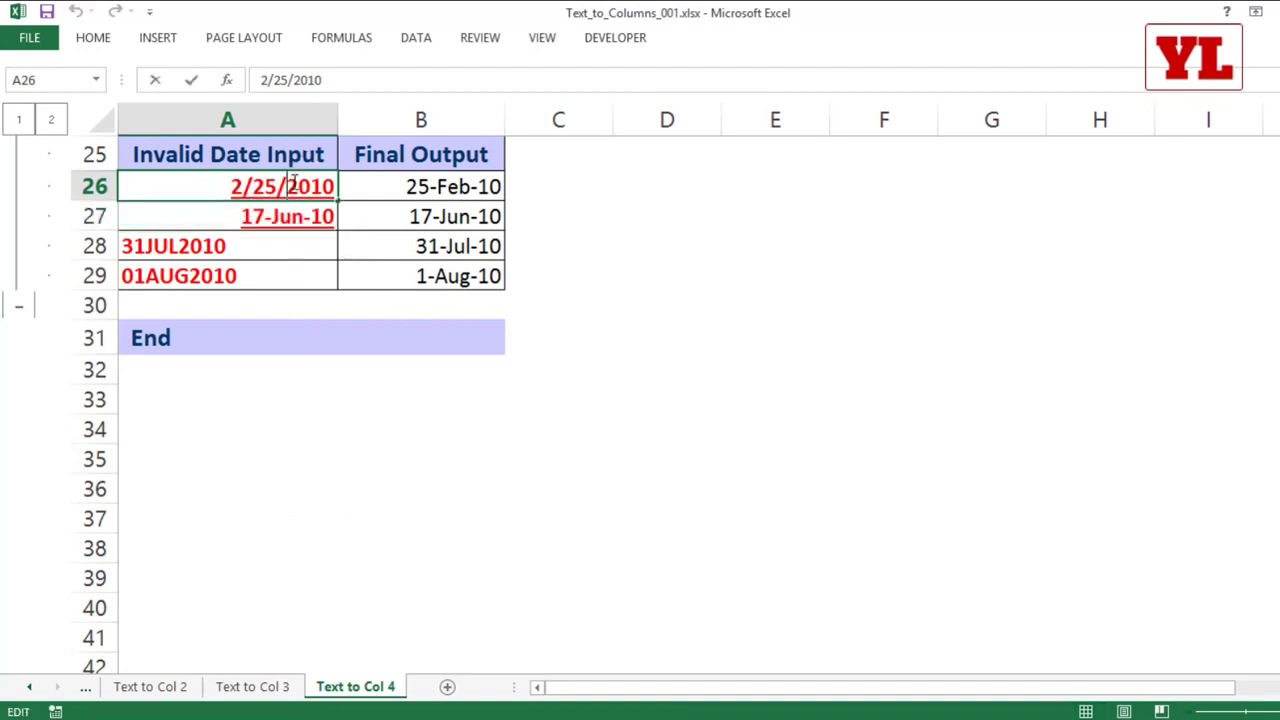
key("Escape")
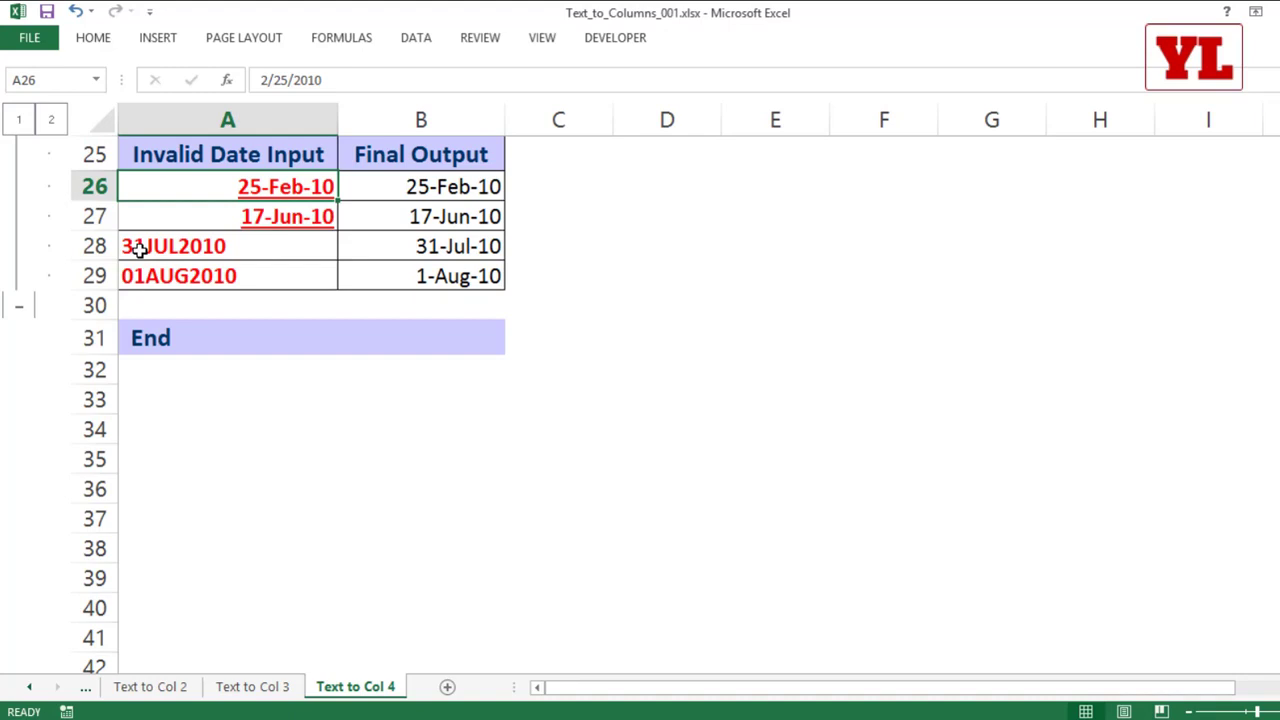
Step: Enter =DATEVALUE(A28) in C28 and fill the formula down to C29
left_click(547, 246)
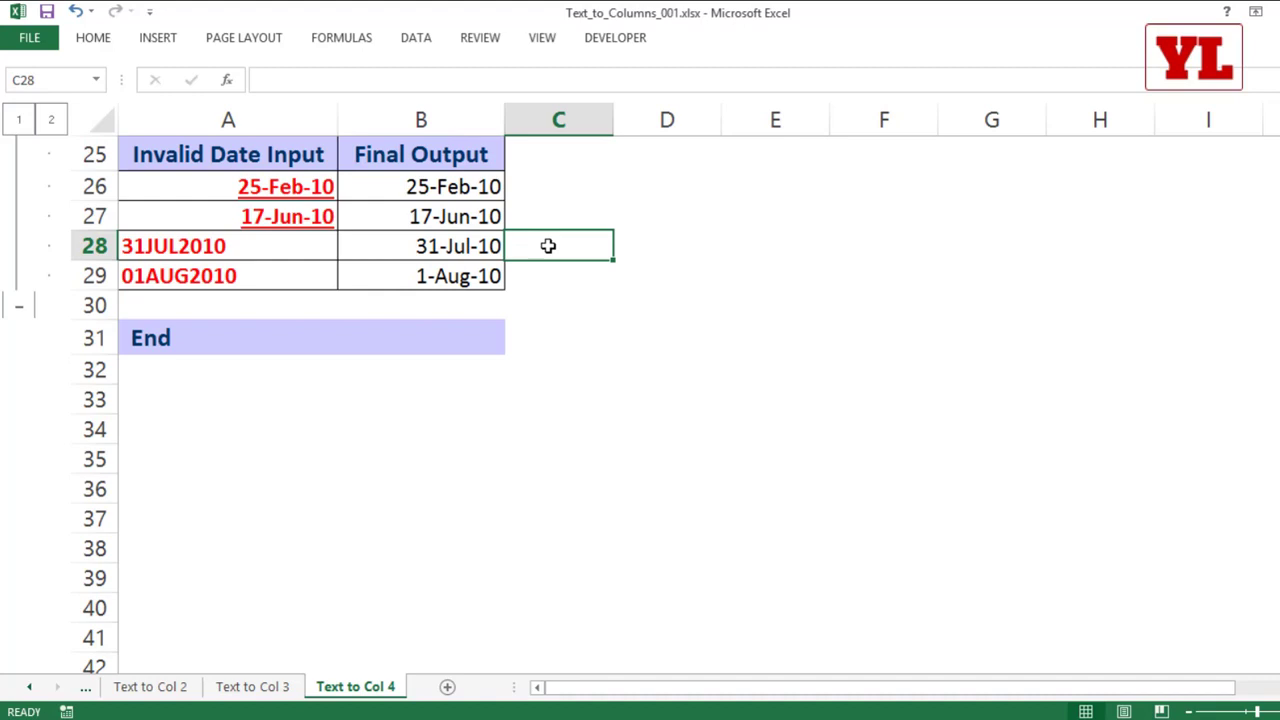
type("=date")
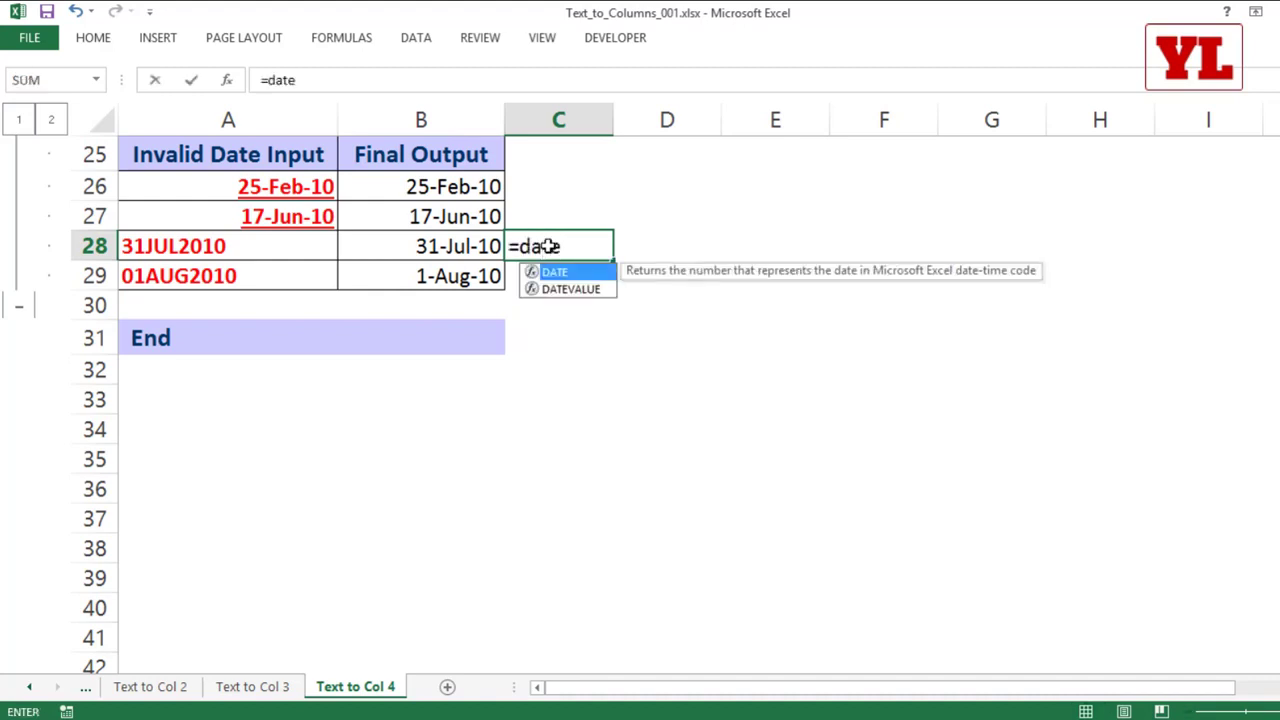
key("Down")
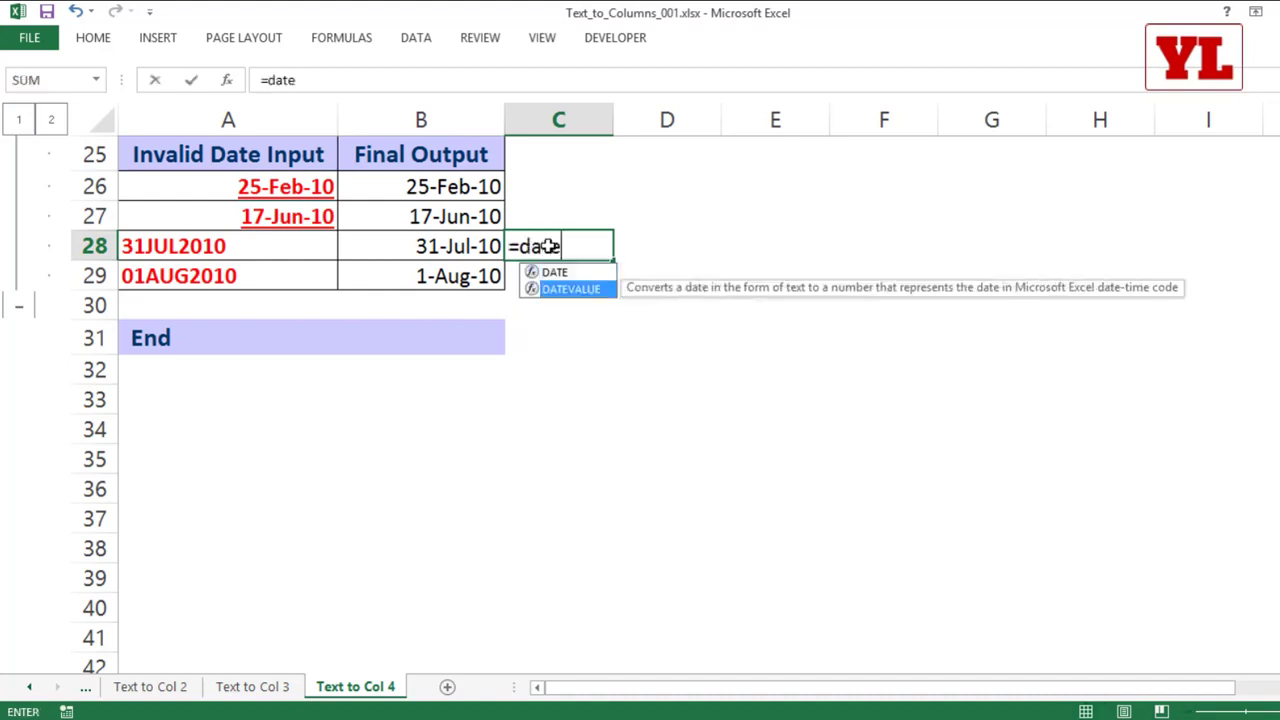
key("Tab")
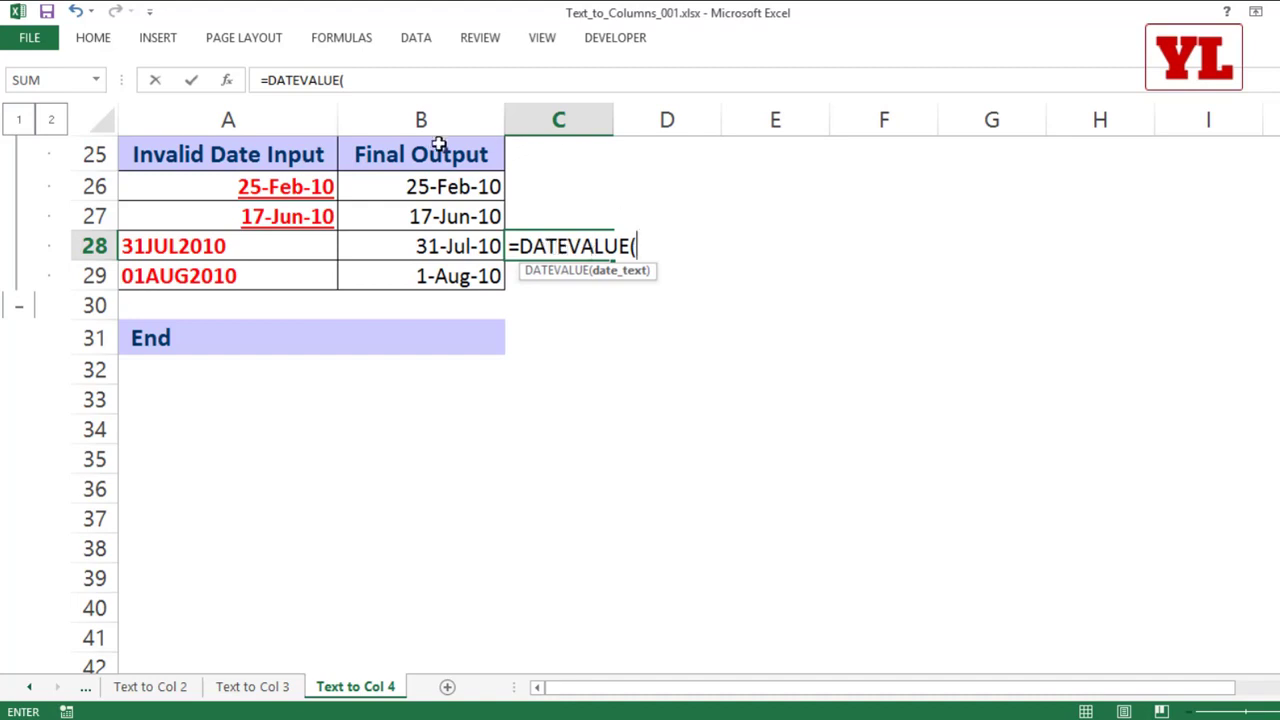
left_click(183, 249)
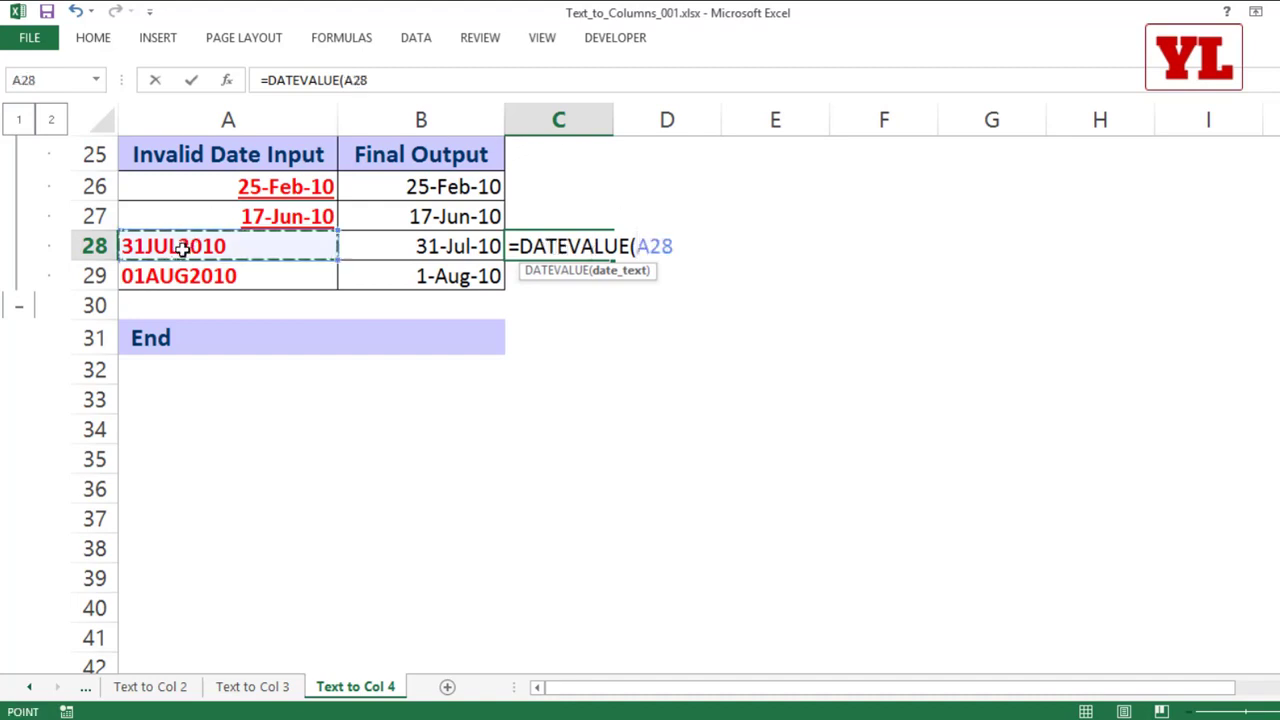
type(")")
key("Return")
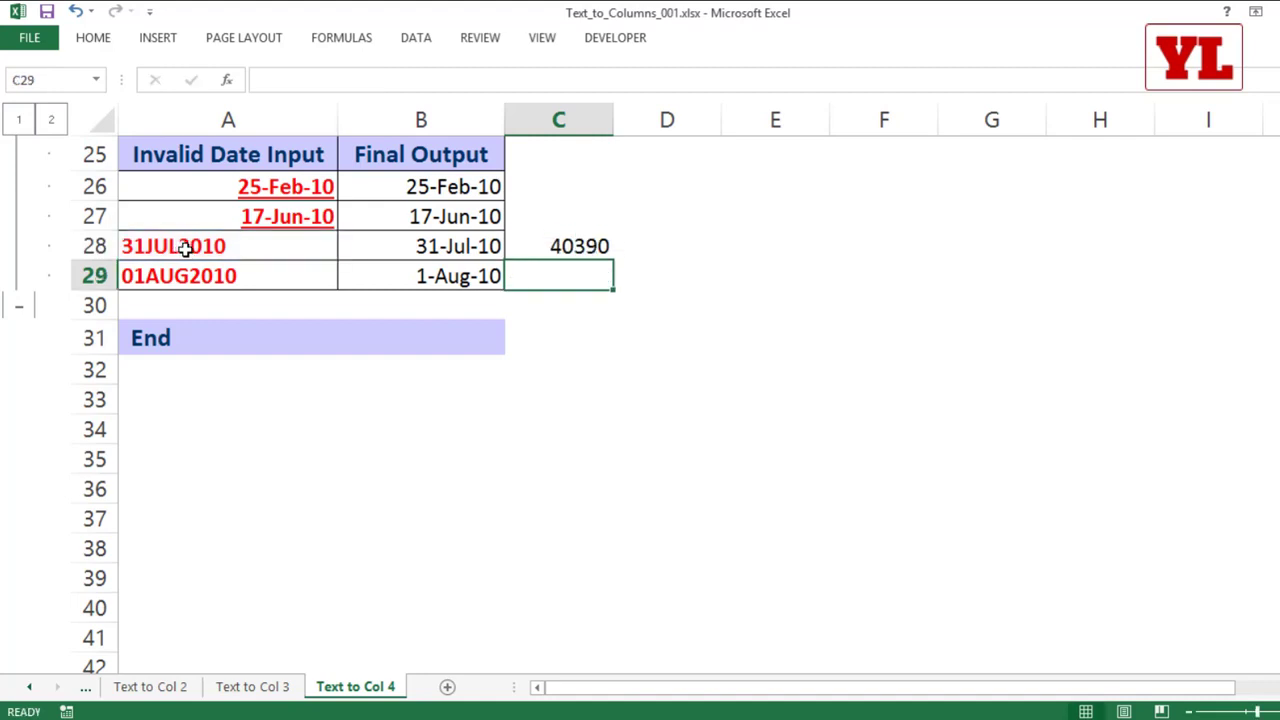
left_click(588, 248)
left_click_drag(616, 259, 613, 286)
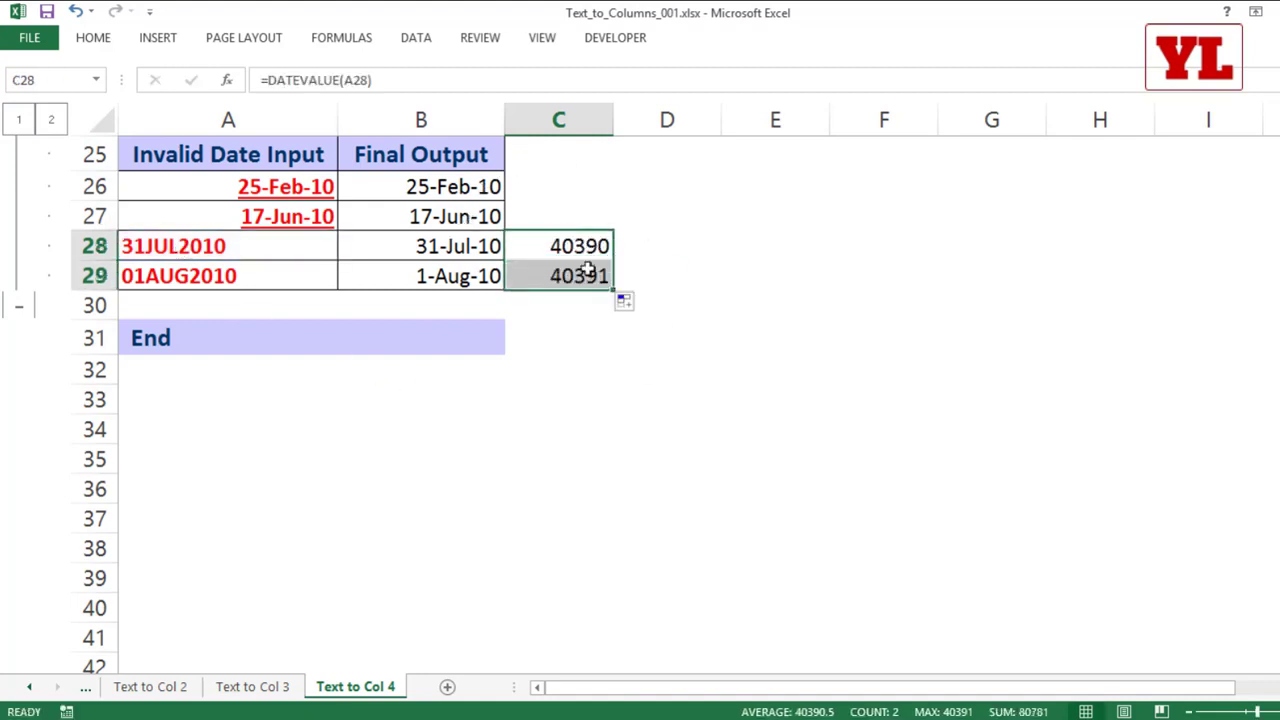
Step: Format the DATEVALUE results in C28:C29 with the 14-Mar-12 date type
right_click(567, 248)
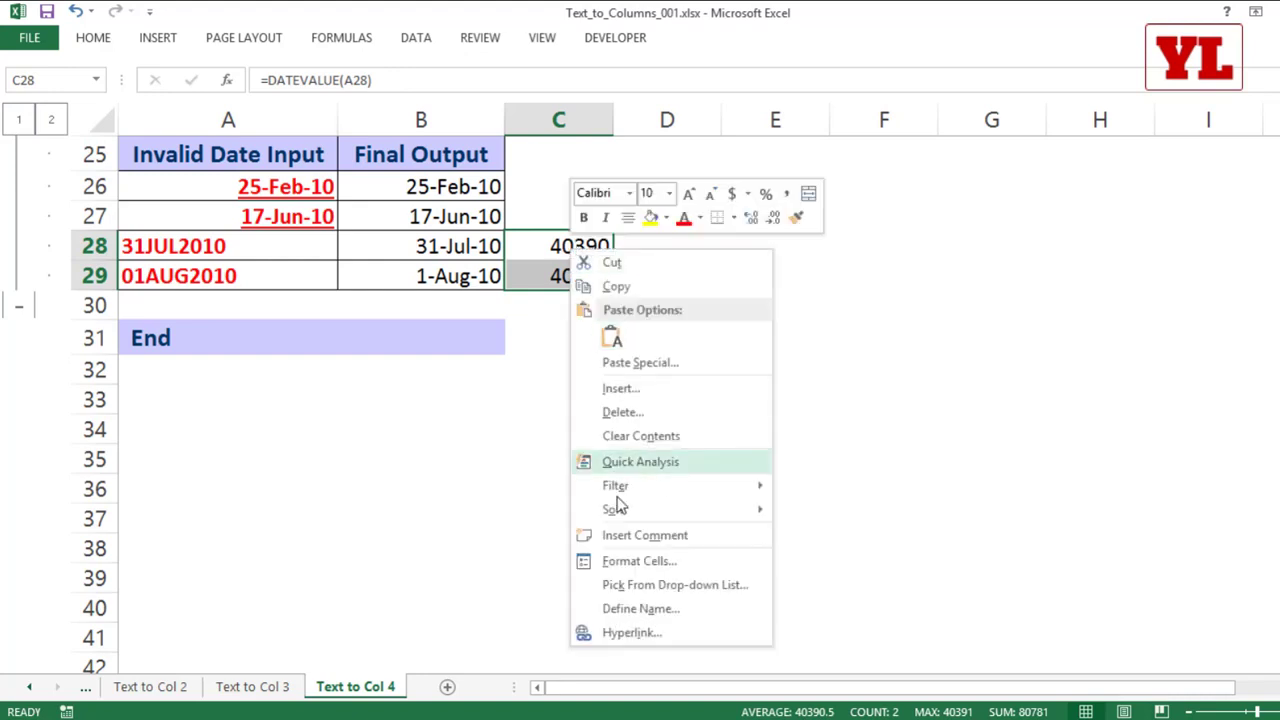
left_click(632, 563)
left_click(432, 404)
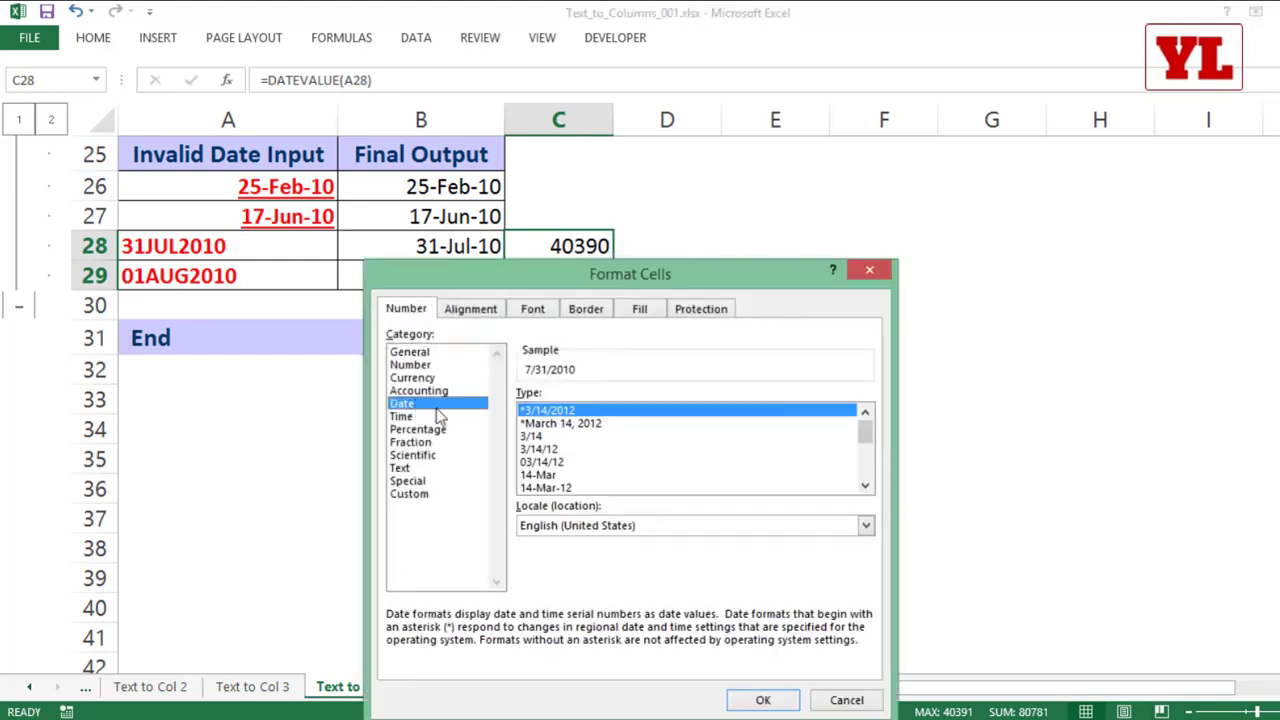
left_click(585, 489)
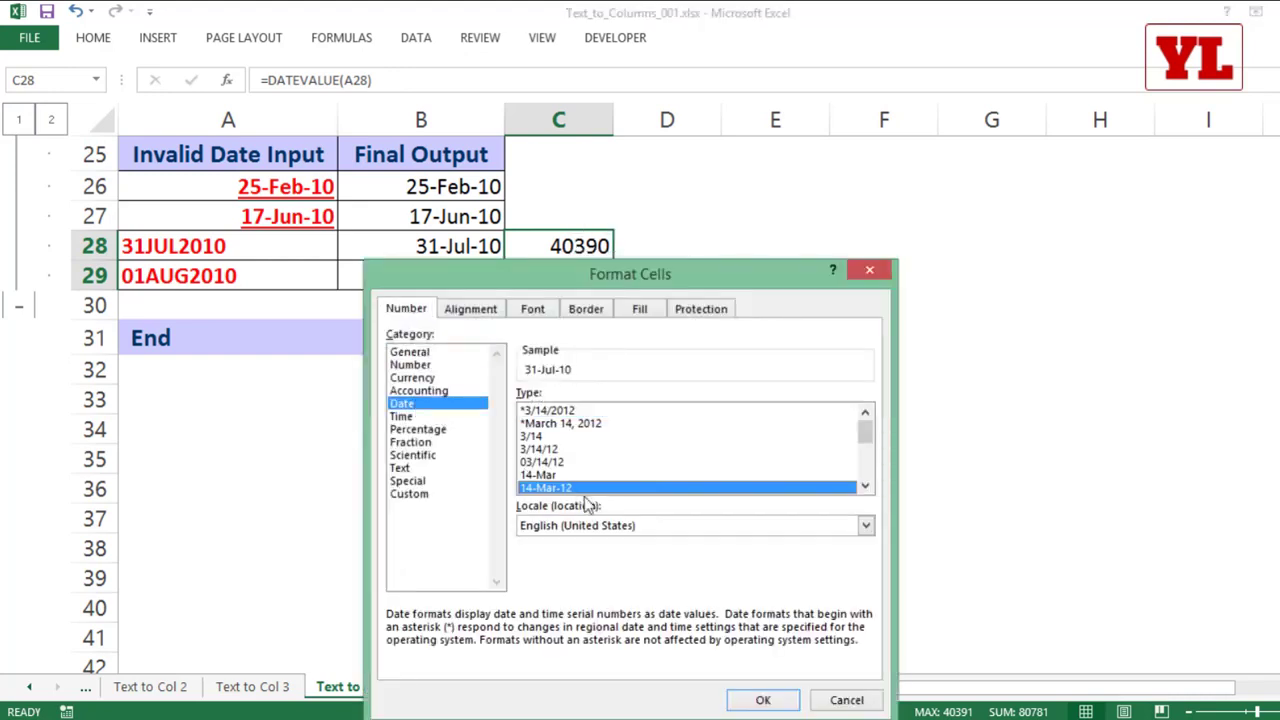
left_click(762, 700)
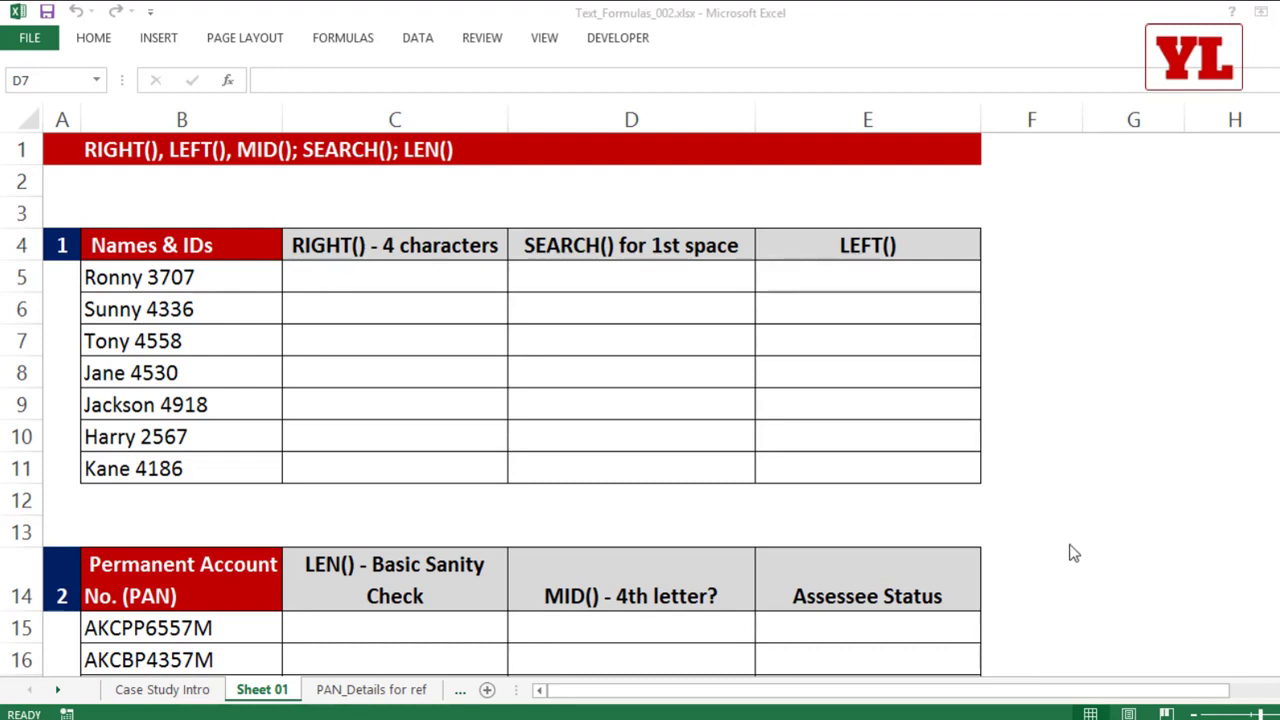
Step: Extract the last four characters of each Names & IDs entry by entering =RIGHT(B5,4) in C5 and filling it down to C11
left_click(386, 331)
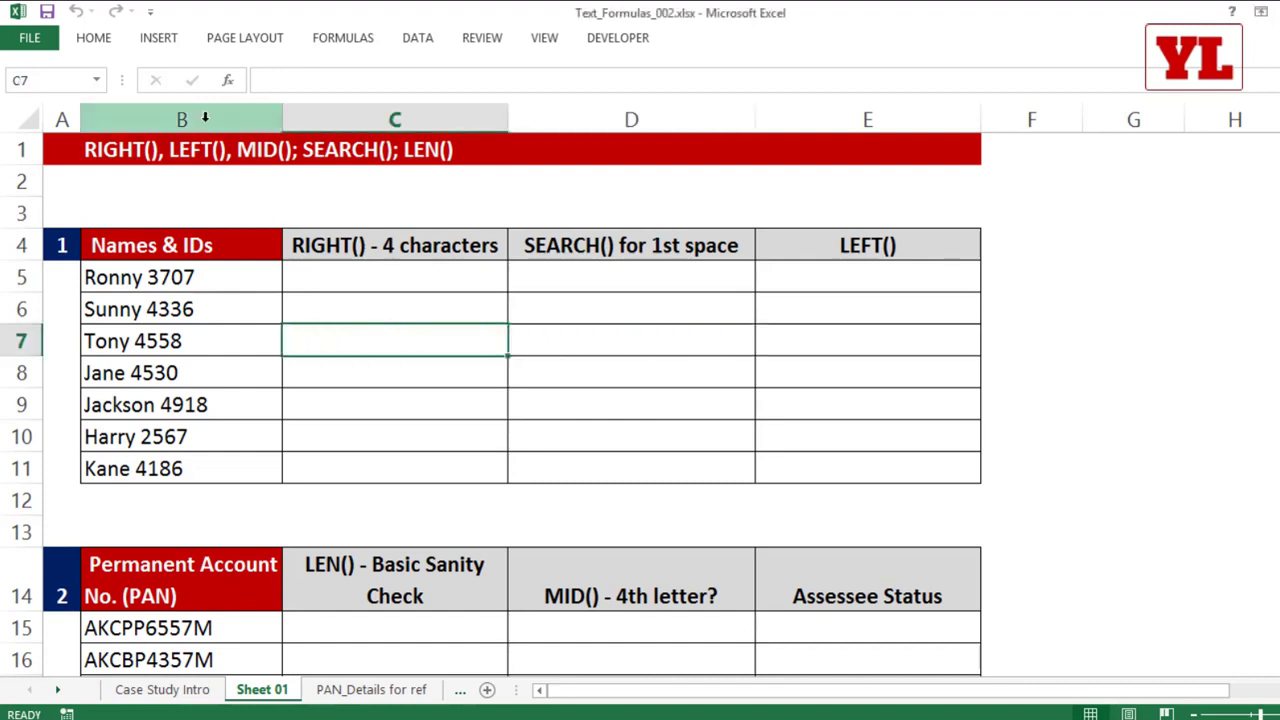
left_click(178, 117)
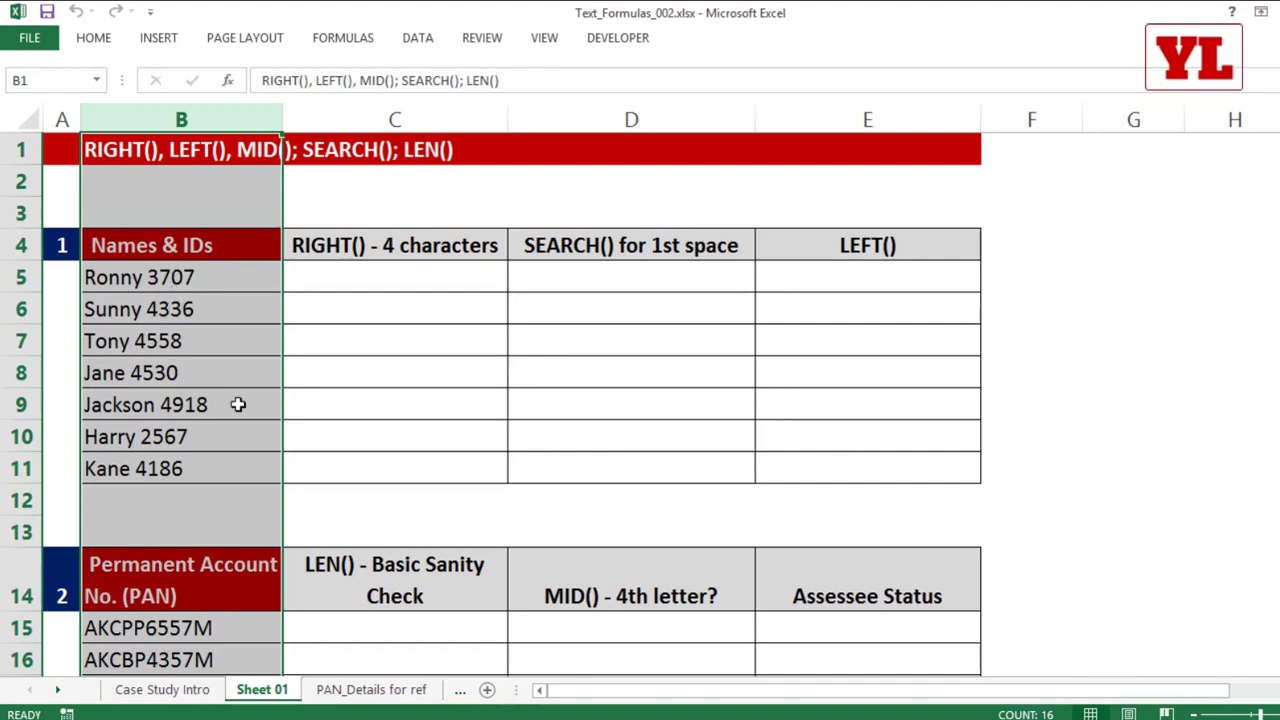
left_click(391, 274)
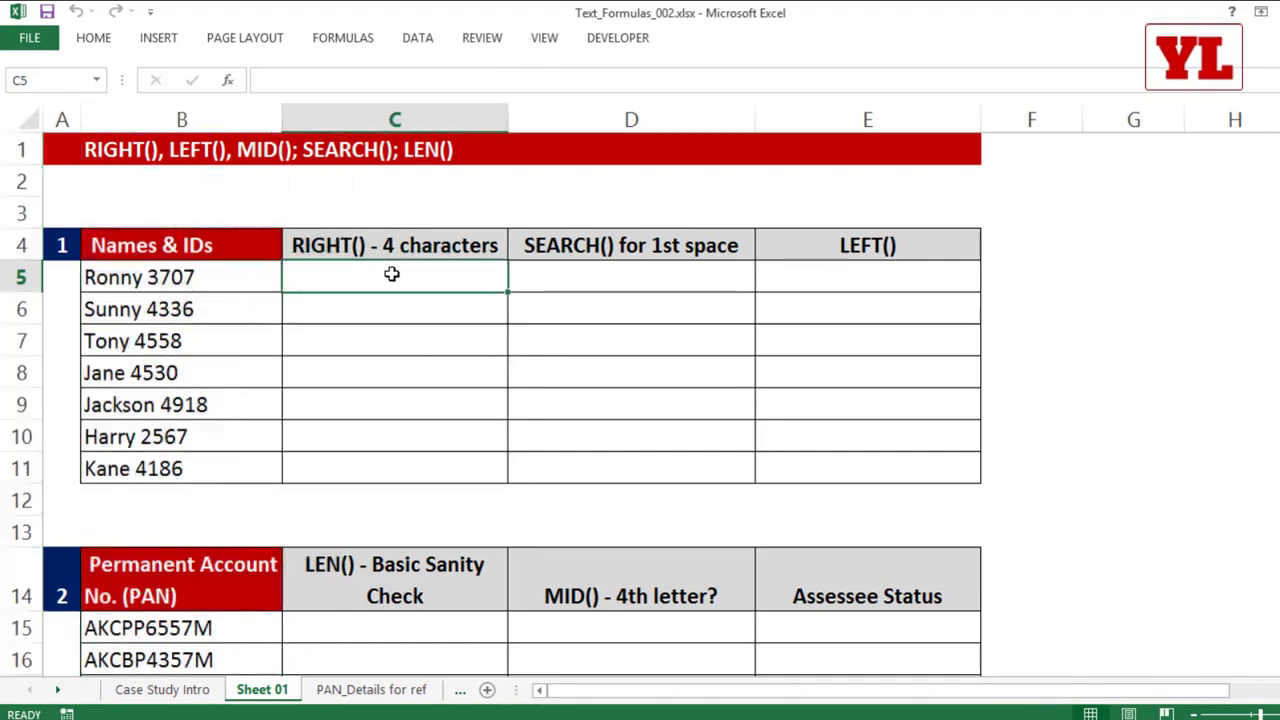
type("=")
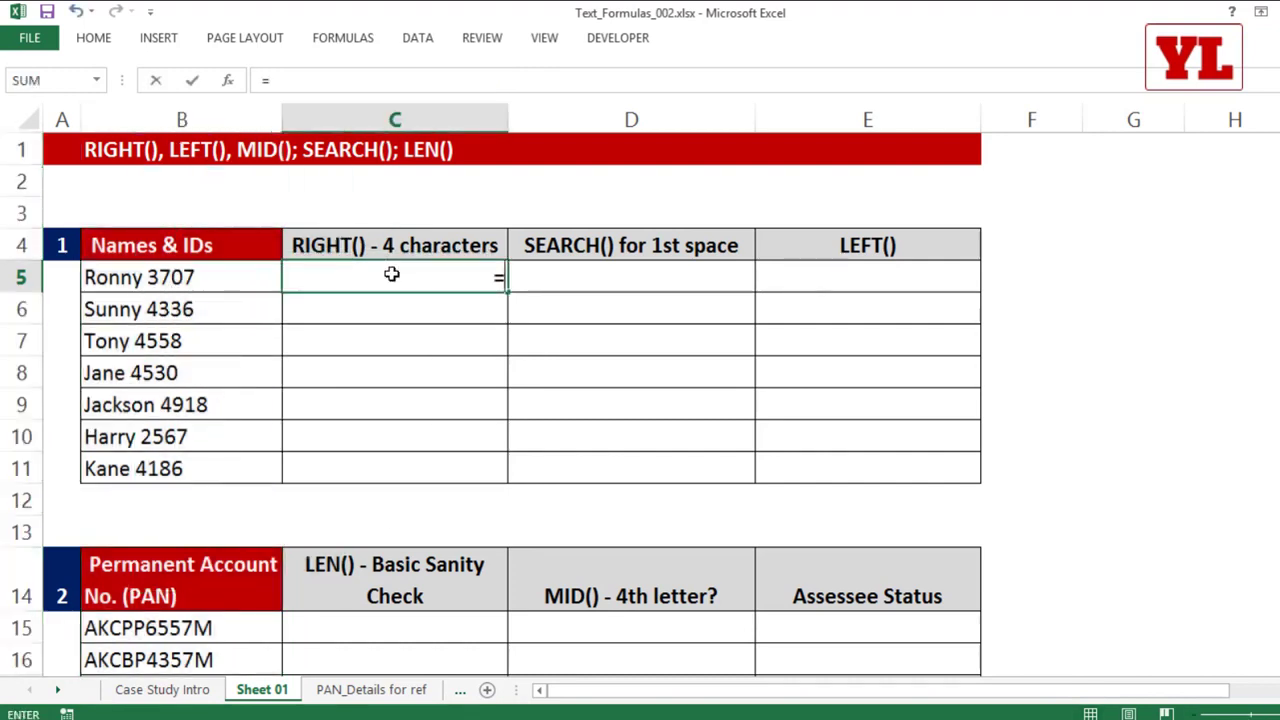
type("right(")
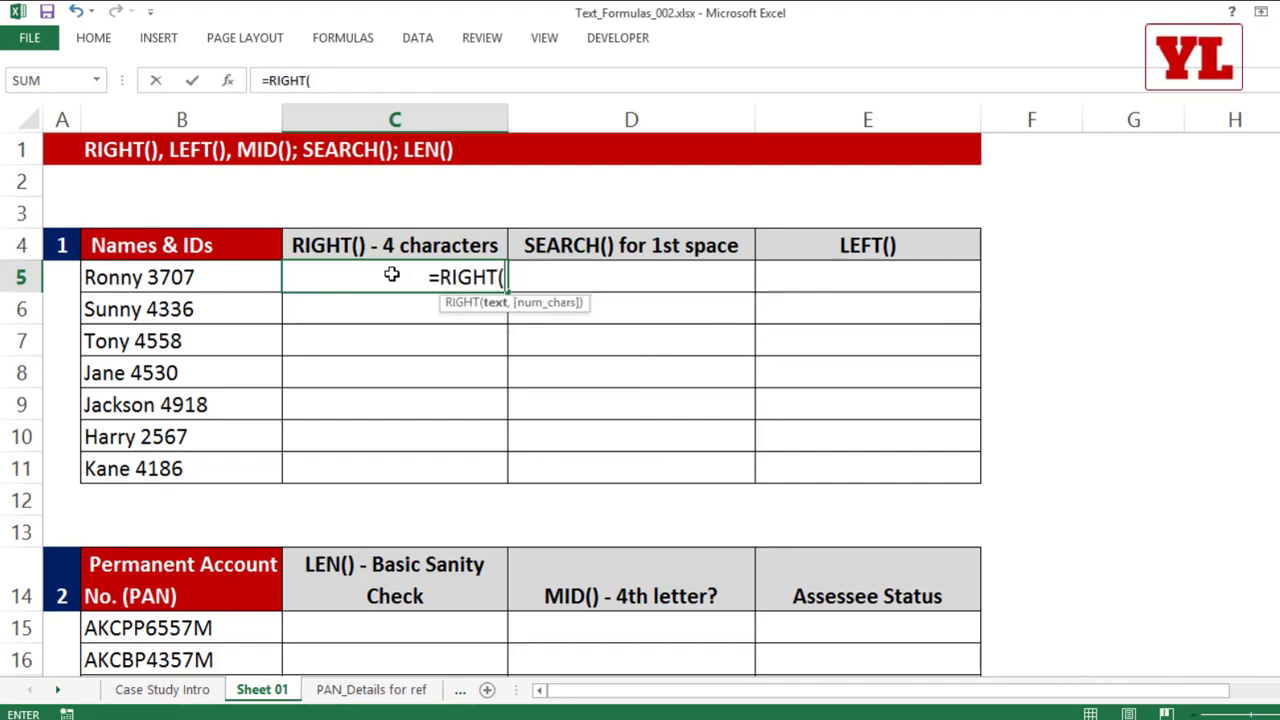
left_click(190, 280)
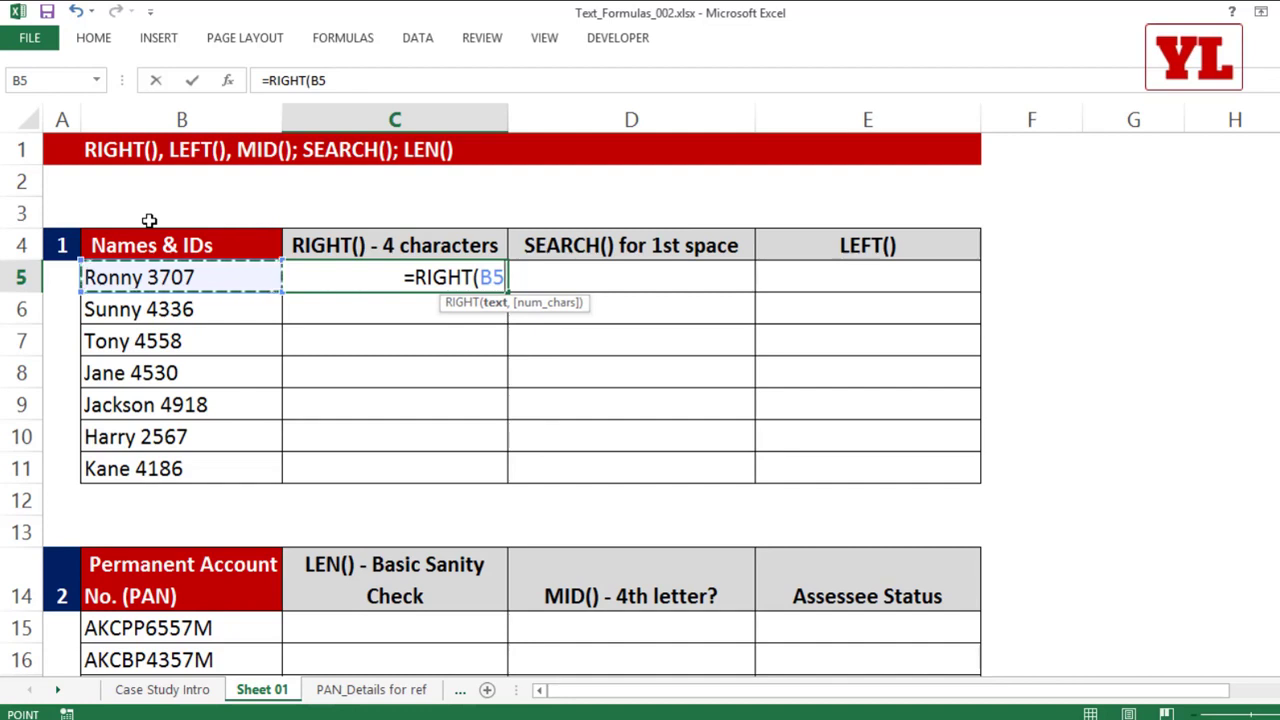
type(",")
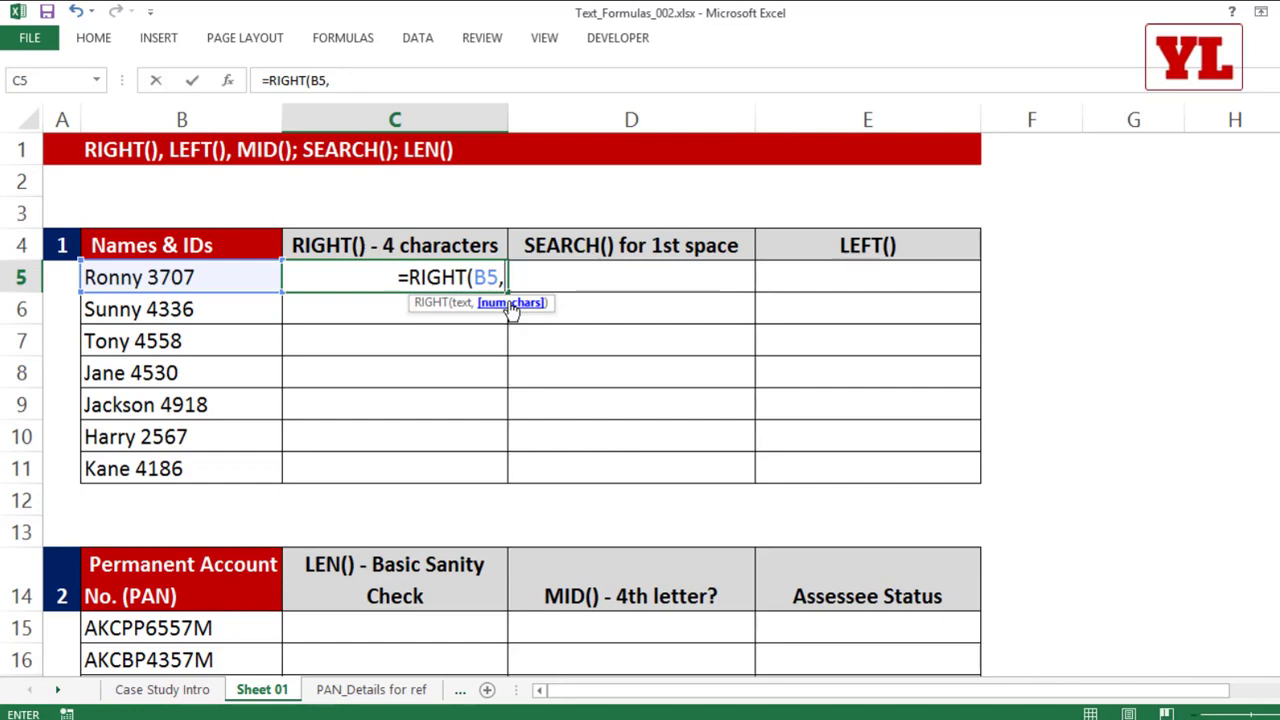
type("4")
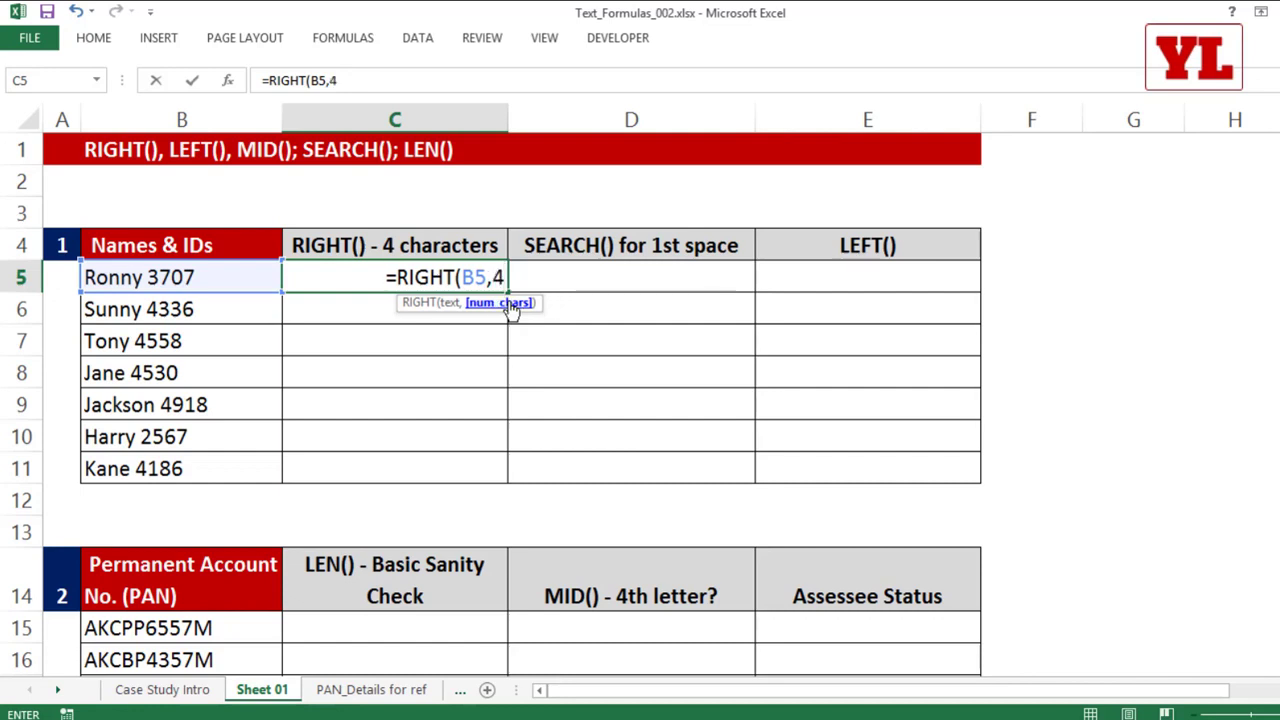
type(")")
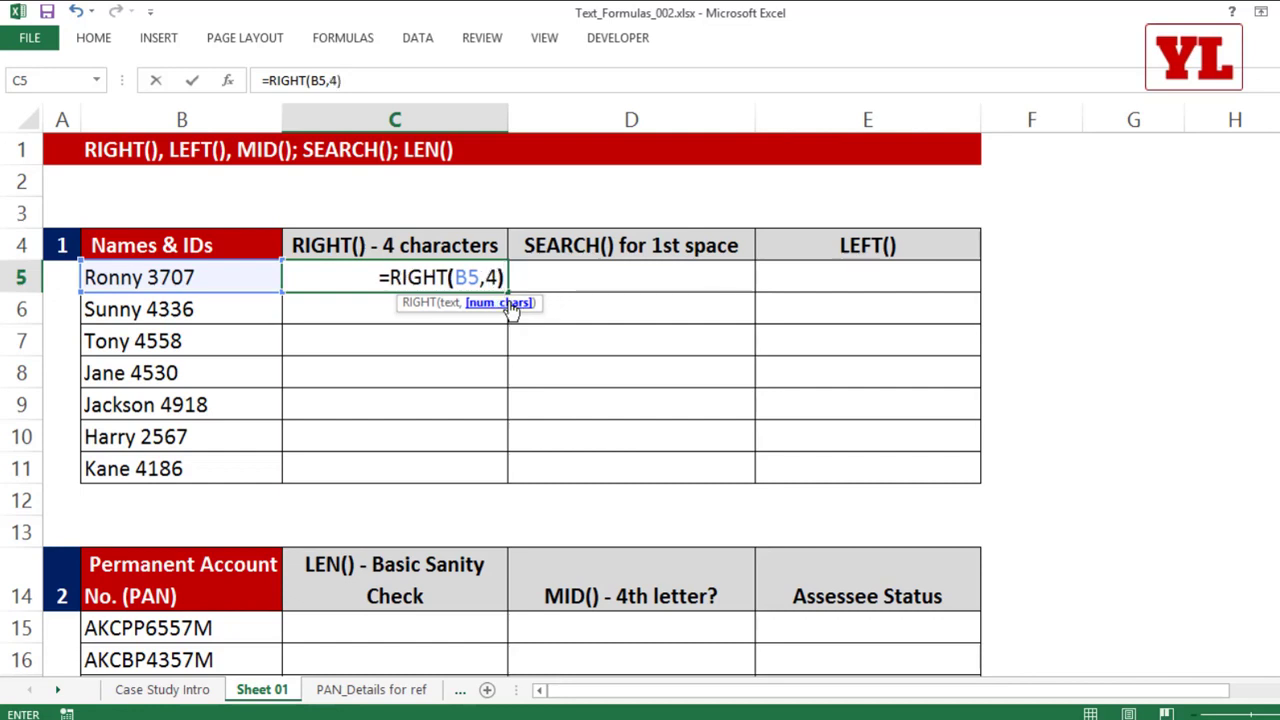
key("Return")
left_click(493, 277)
double_click(507, 292)
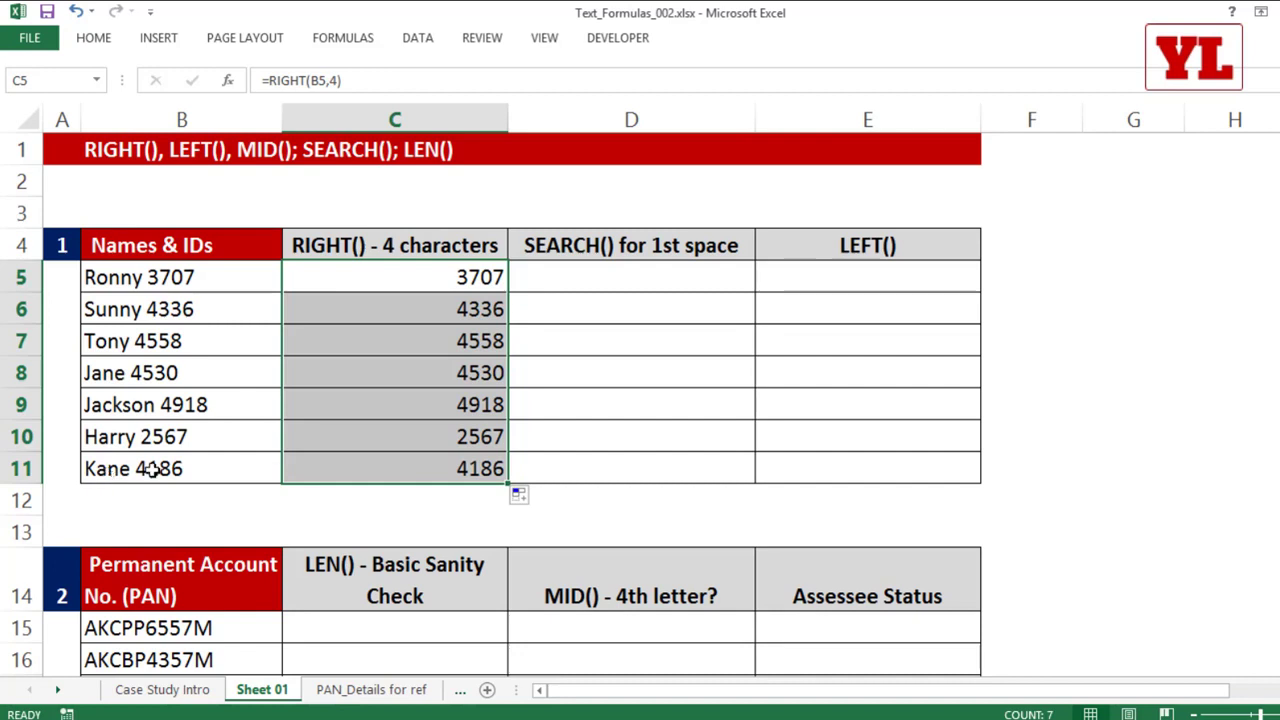
Step: Enter =LEFT(B5,5) in E5, fill it down to E11, and inspect the copied formula in E9
left_click(780, 277)
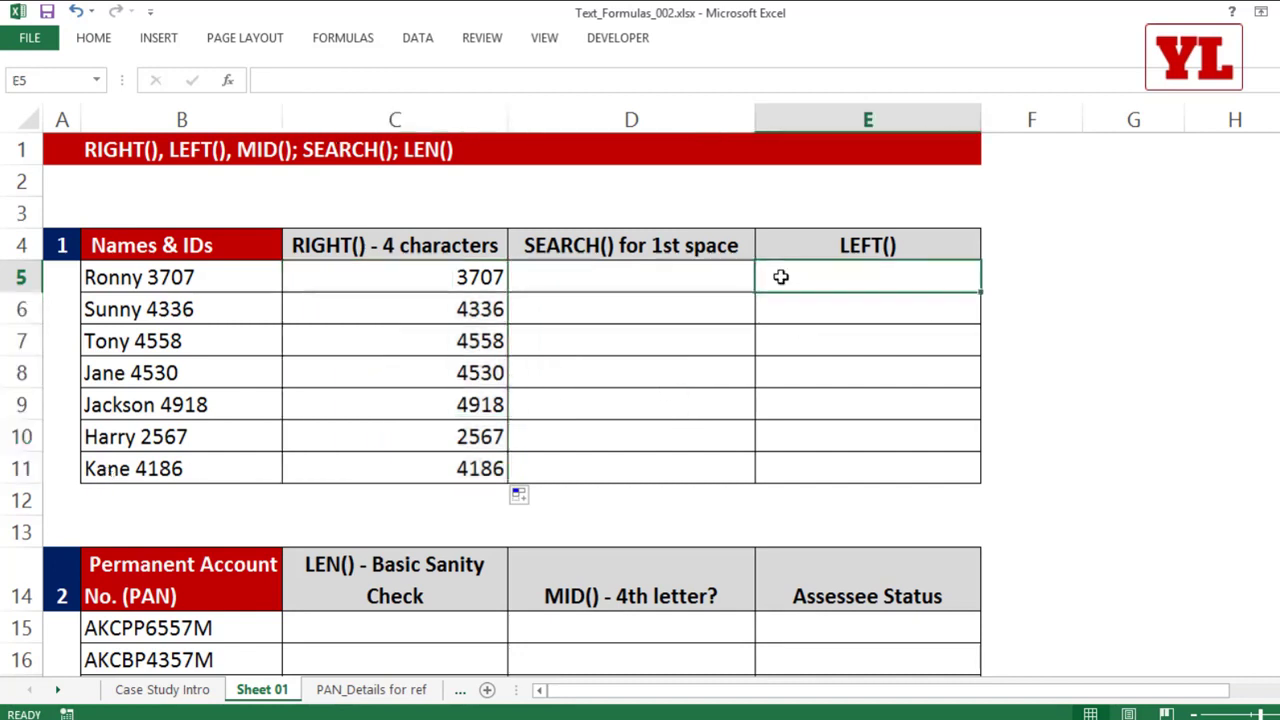
type("=left")
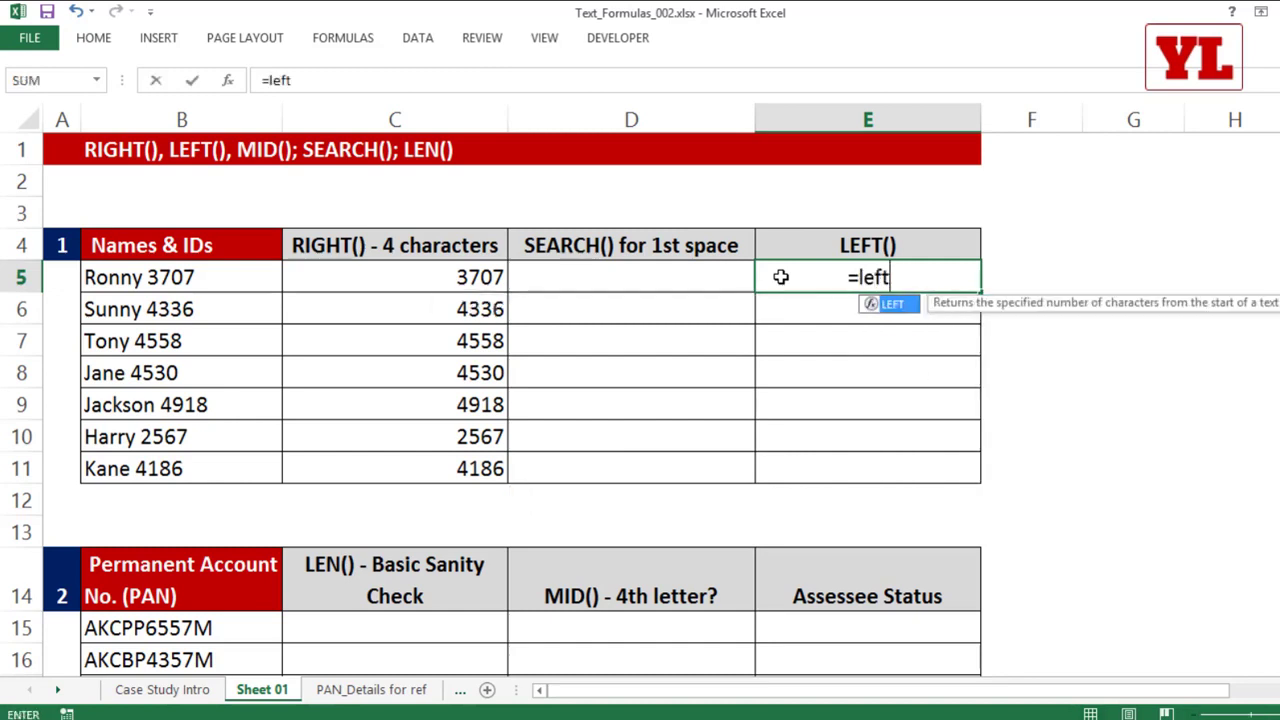
key("Tab")
left_click(172, 281)
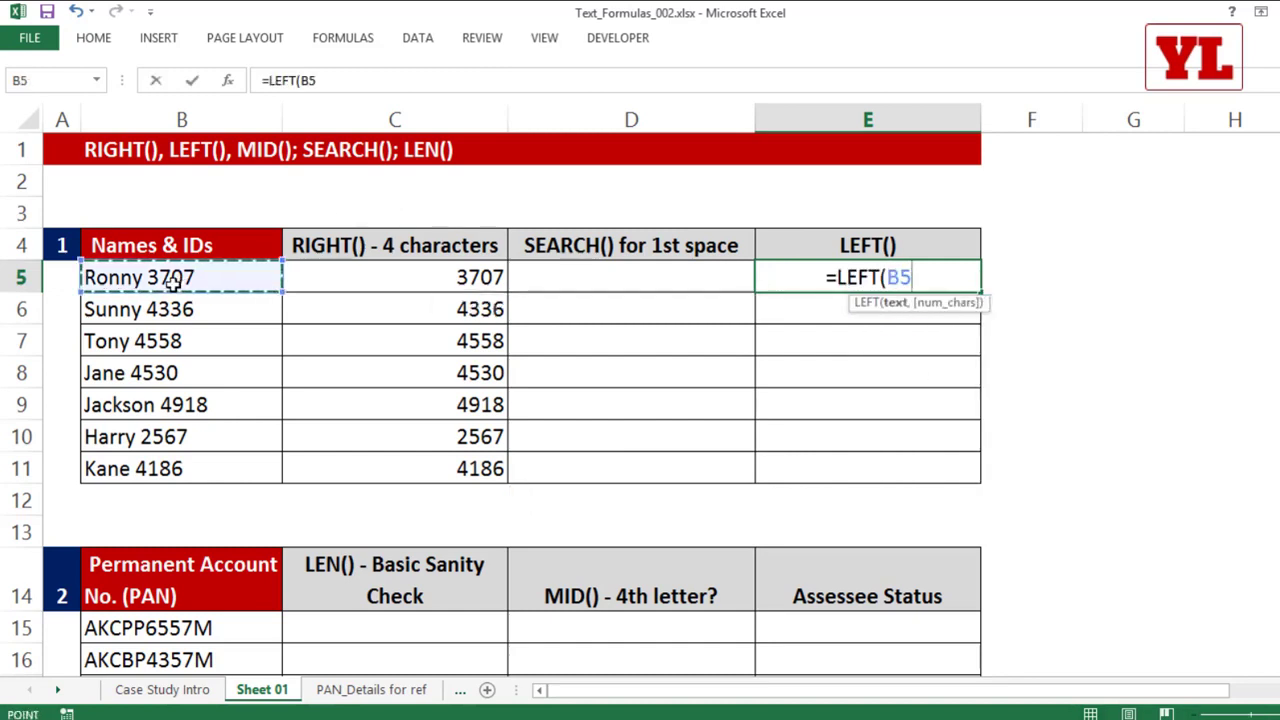
type(",")
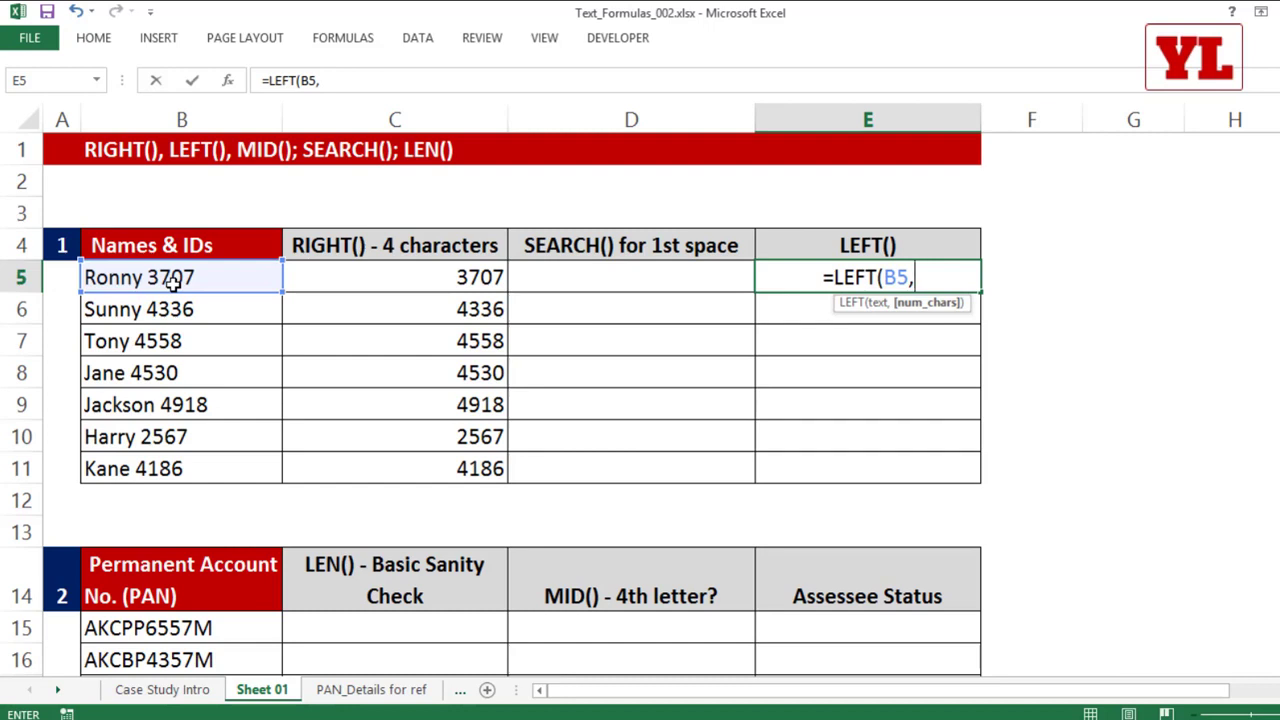
type("5")
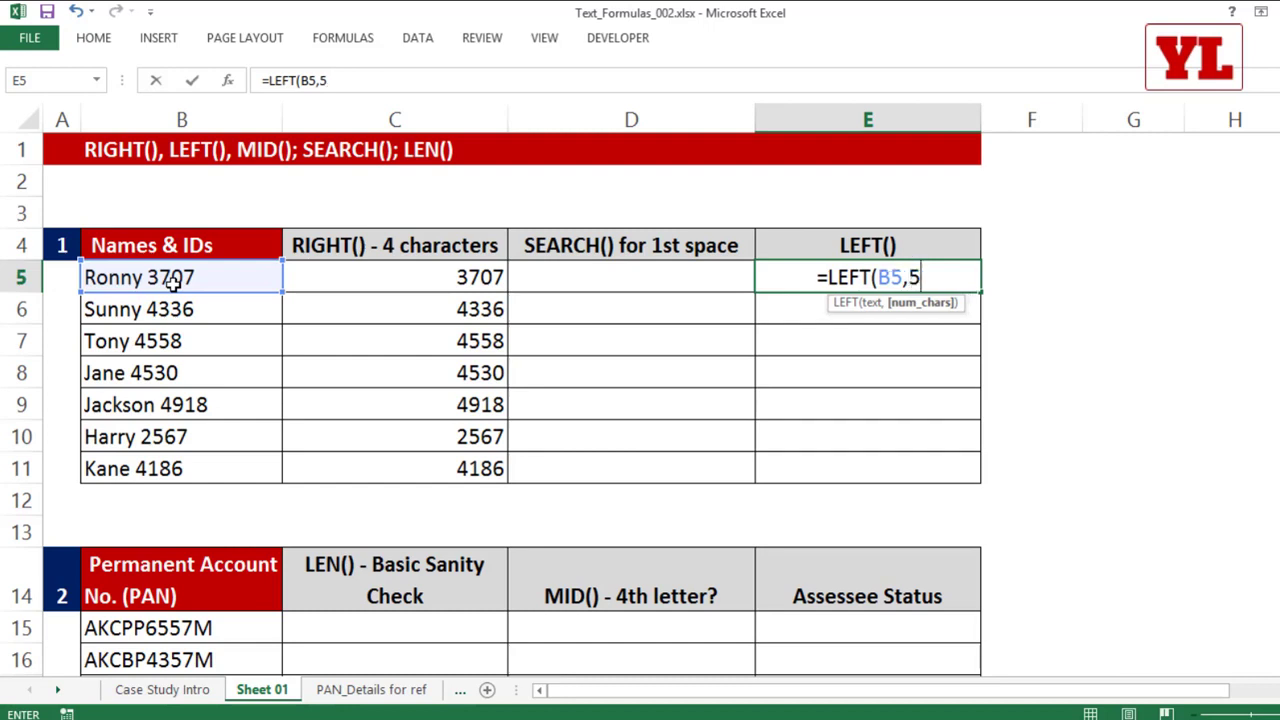
type(")")
key("Return")
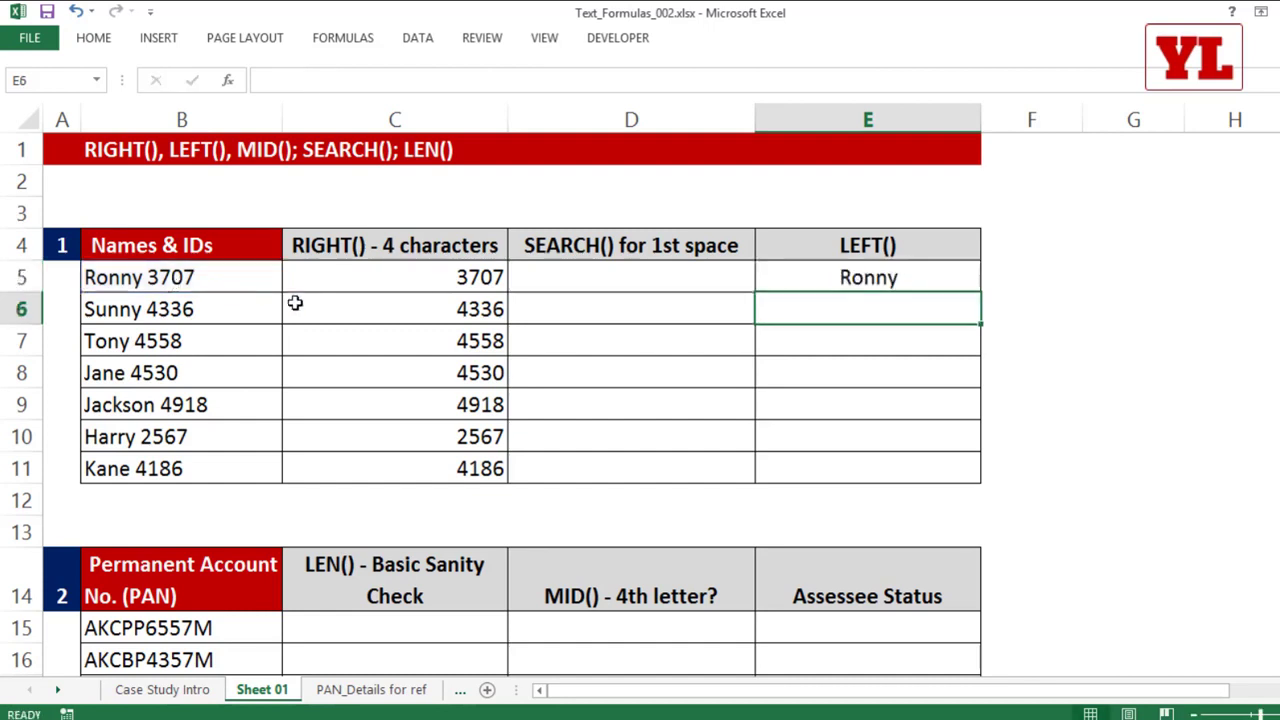
left_click(925, 278)
left_click_drag(980, 292, 963, 484)
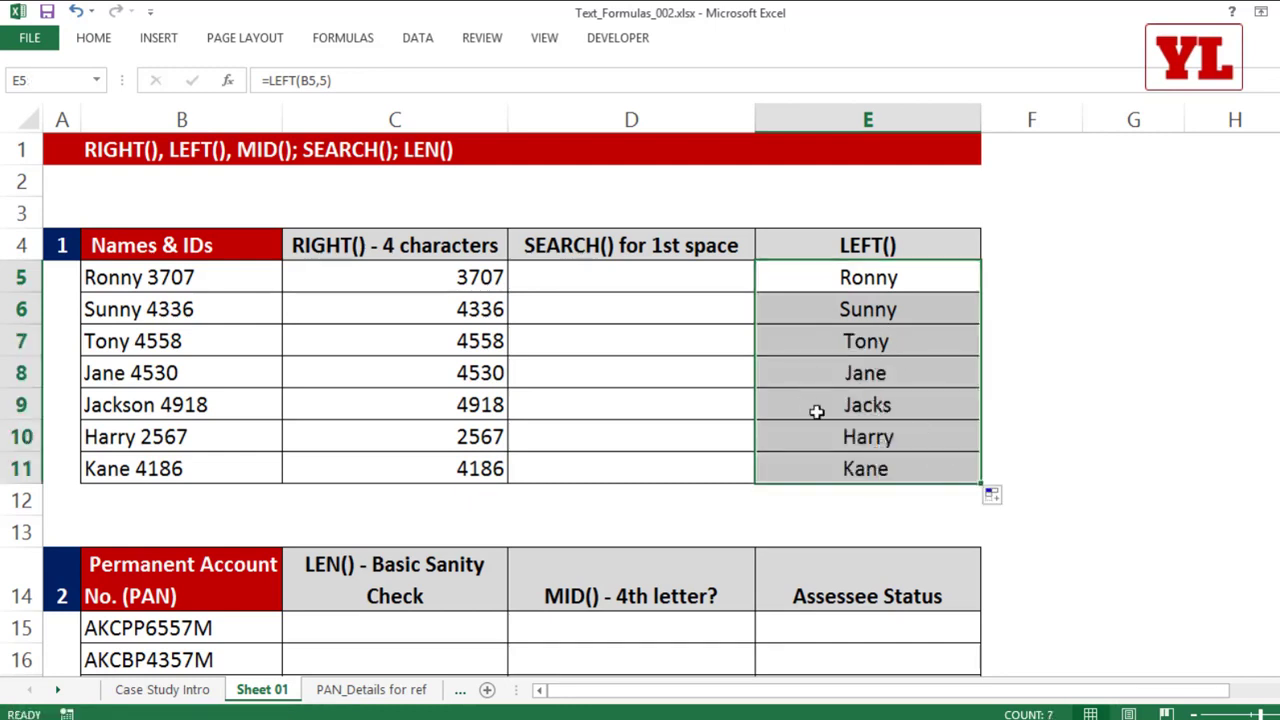
double_click(900, 402)
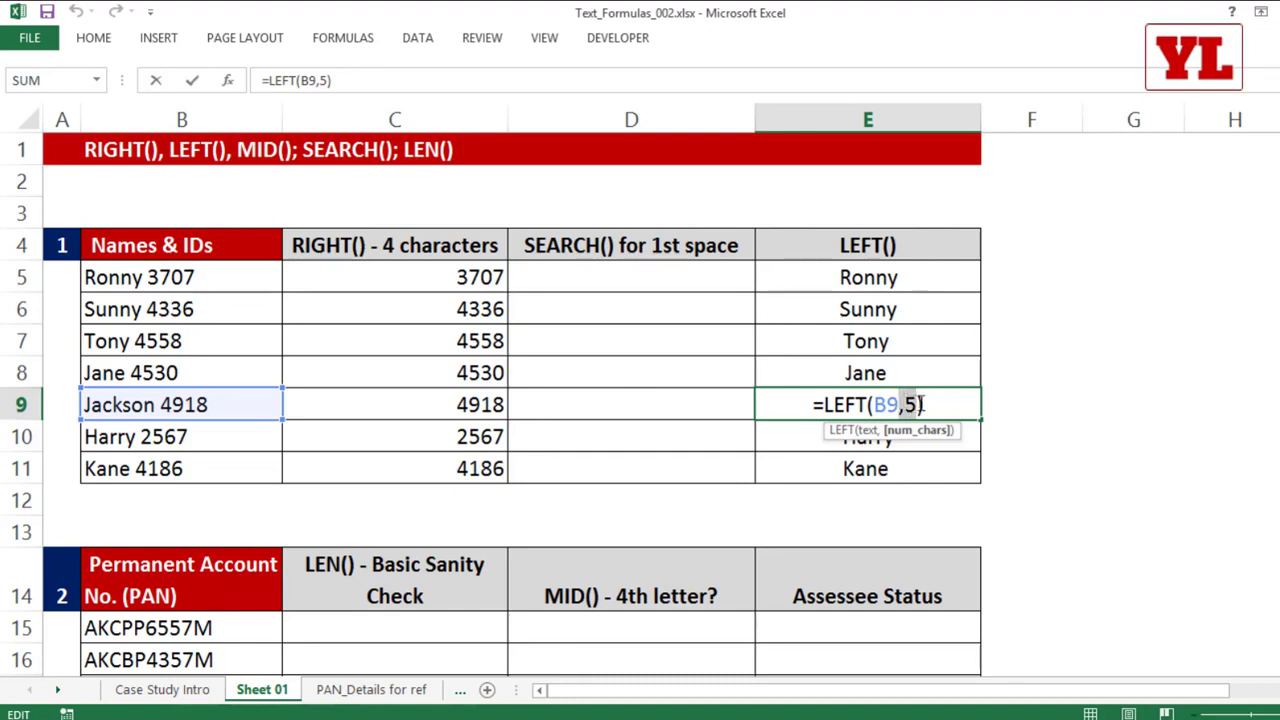
Step: Enter =LEN(B5) in D5 to count the characters of the first Names & IDs entry
left_click(710, 275)
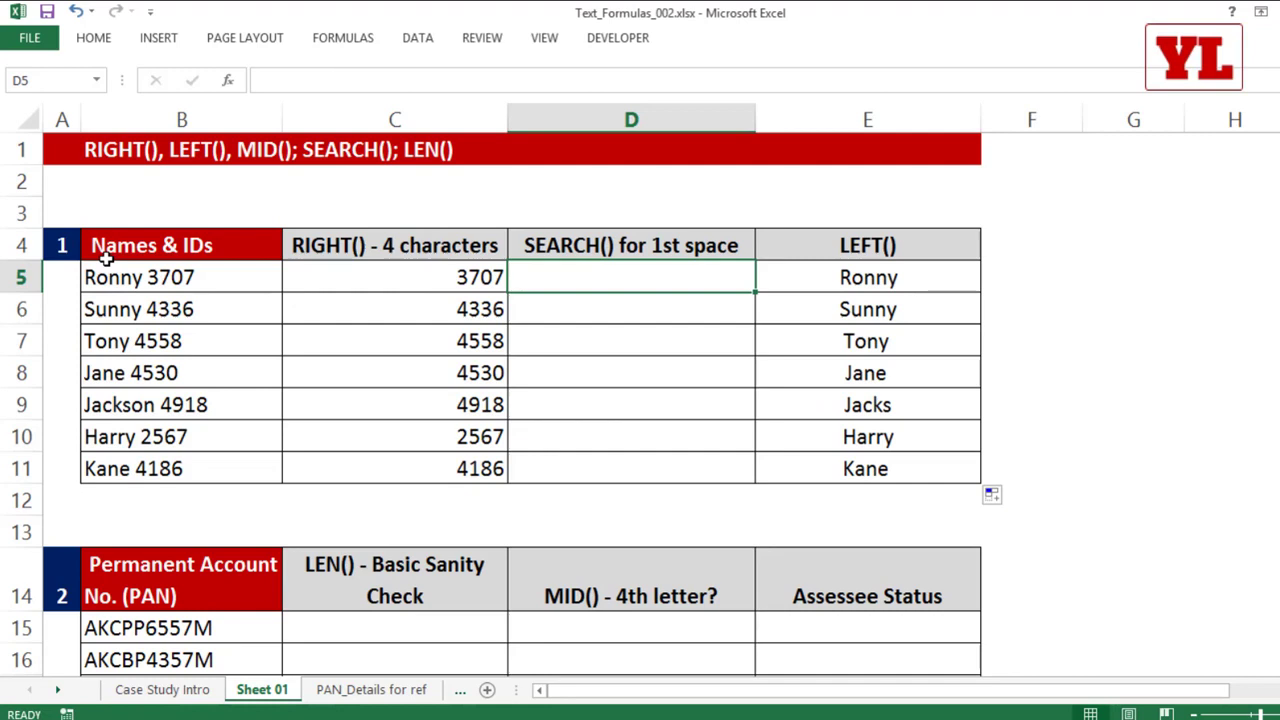
type("=le")
key("Tab")
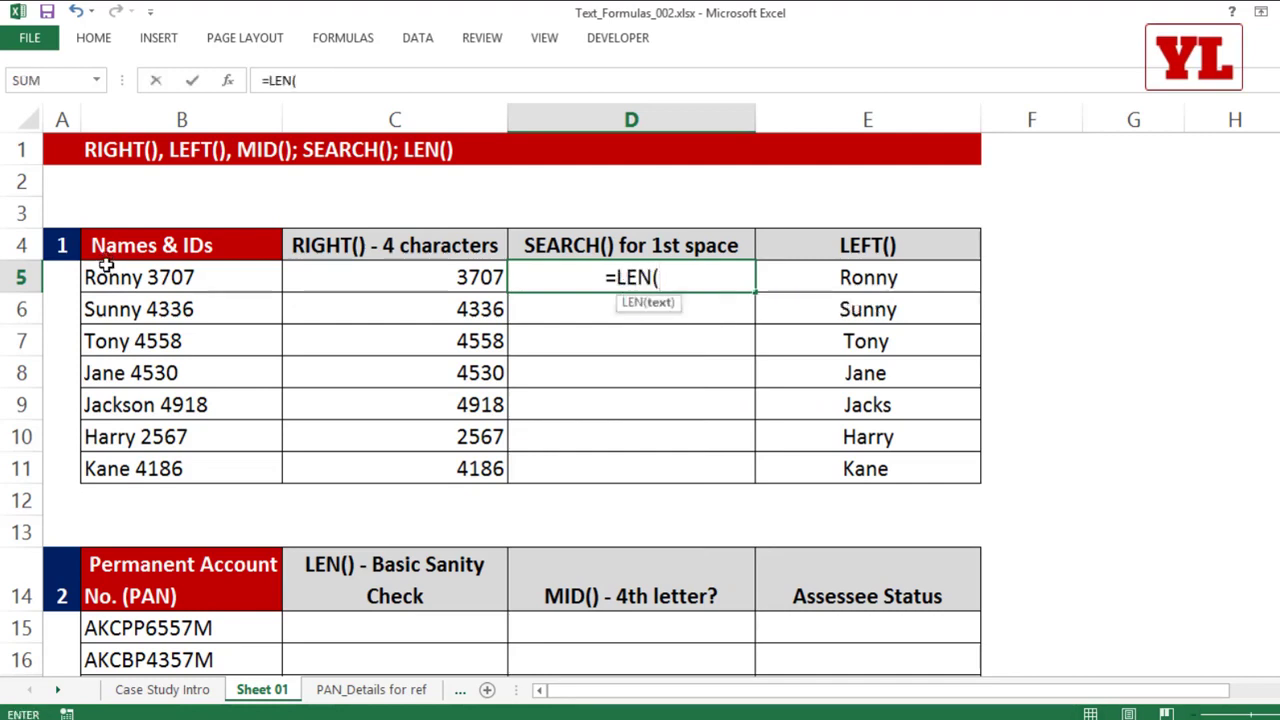
left_click(178, 277)
type(")")
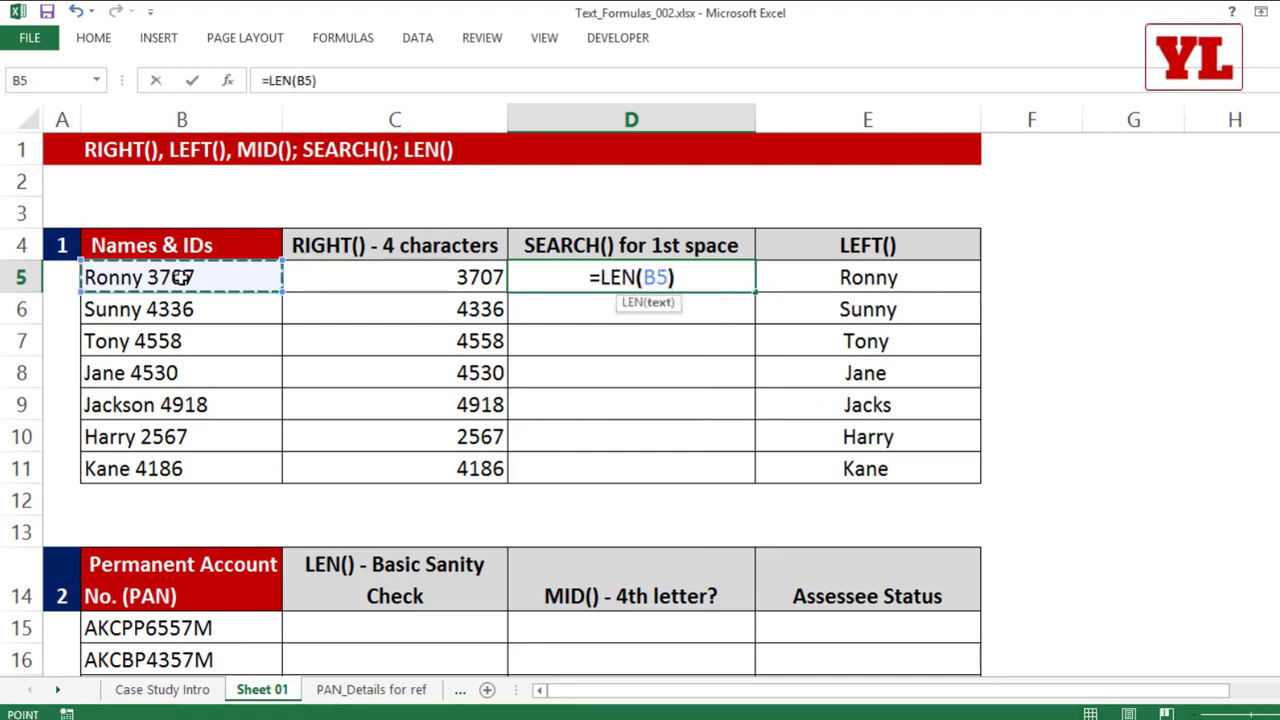
key("Return")
left_click(640, 287)
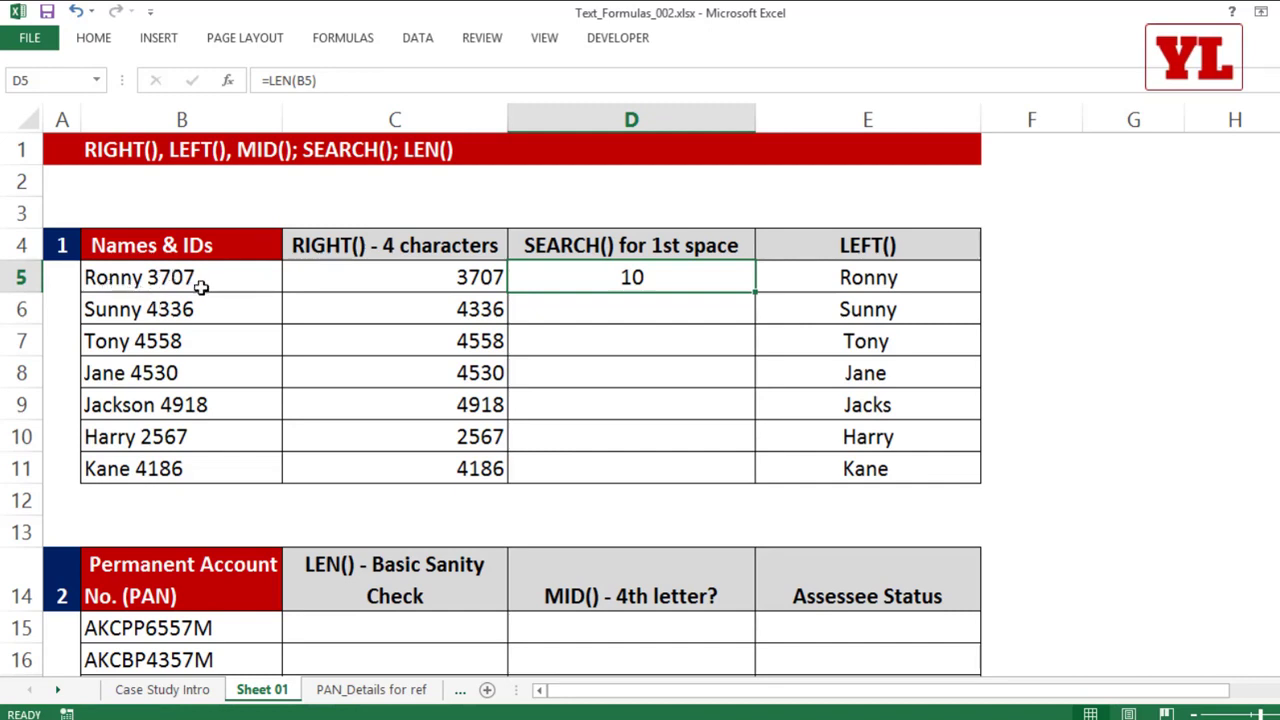
Step: Change the formula in D5 to =LEN(B5)-4-1 and fill it down to D11
double_click(660, 278)
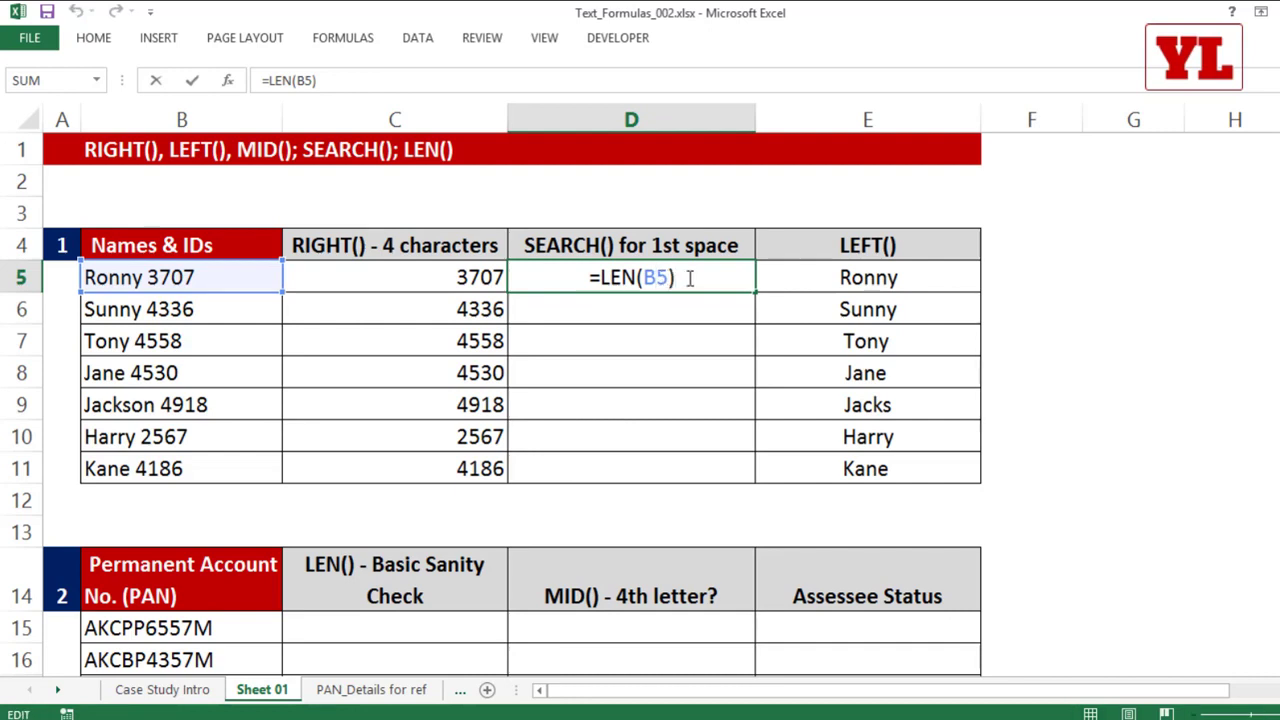
type("-4")
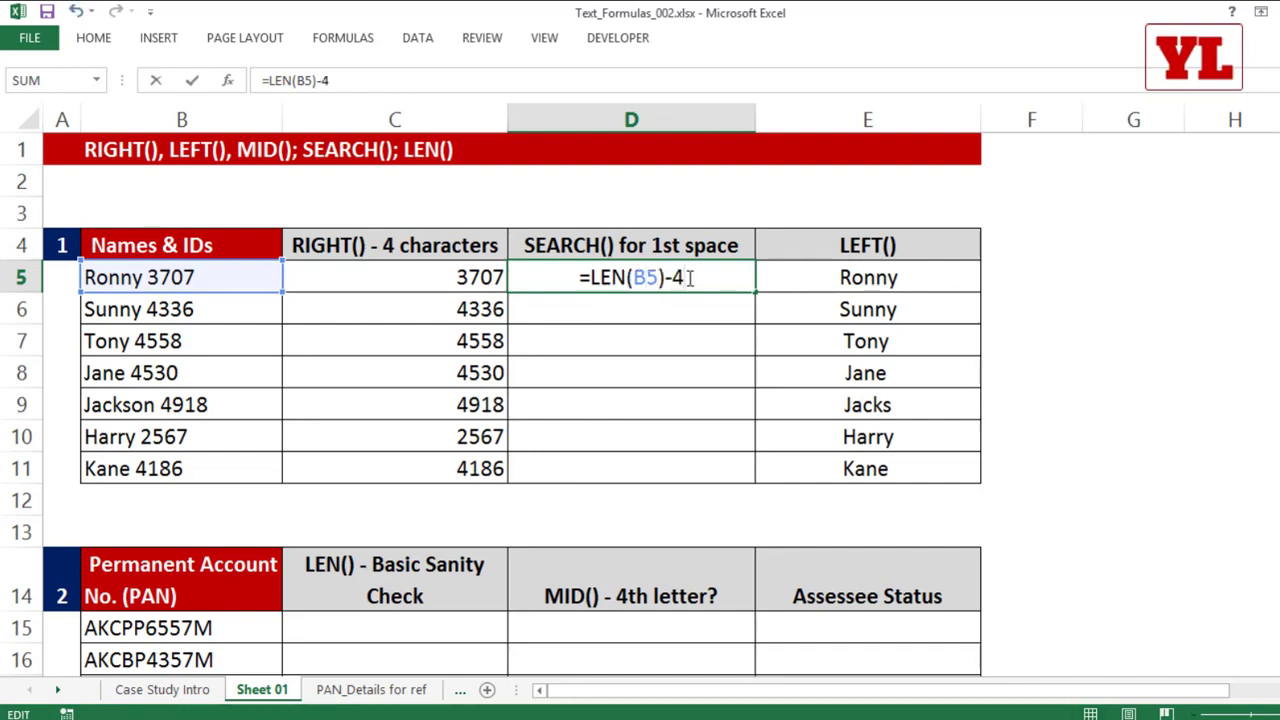
type("-1")
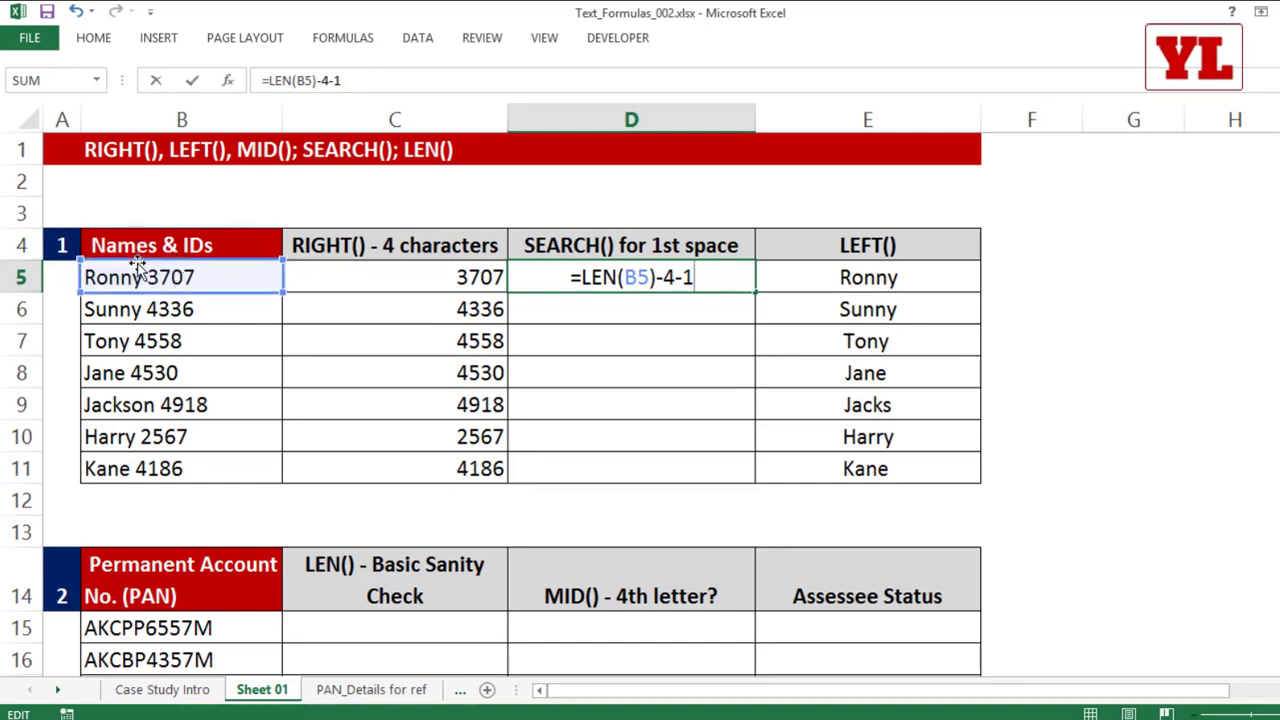
key("Return")
left_click(706, 286)
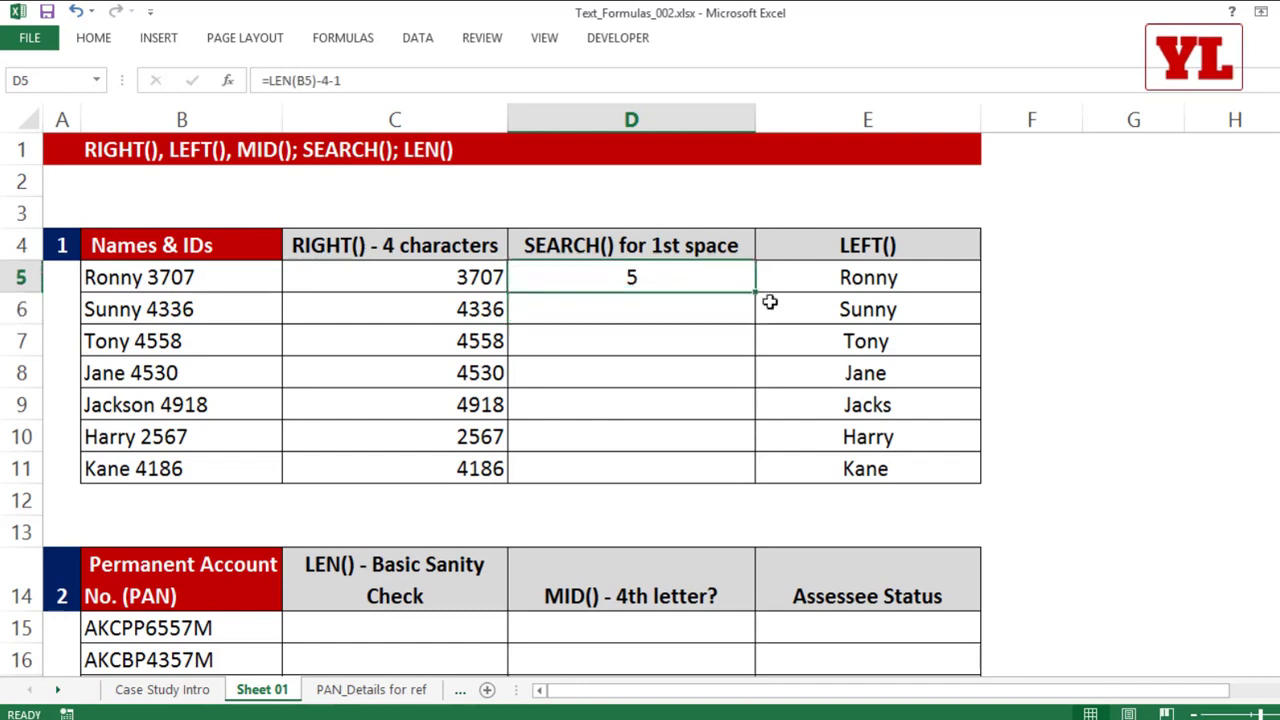
double_click(757, 293)
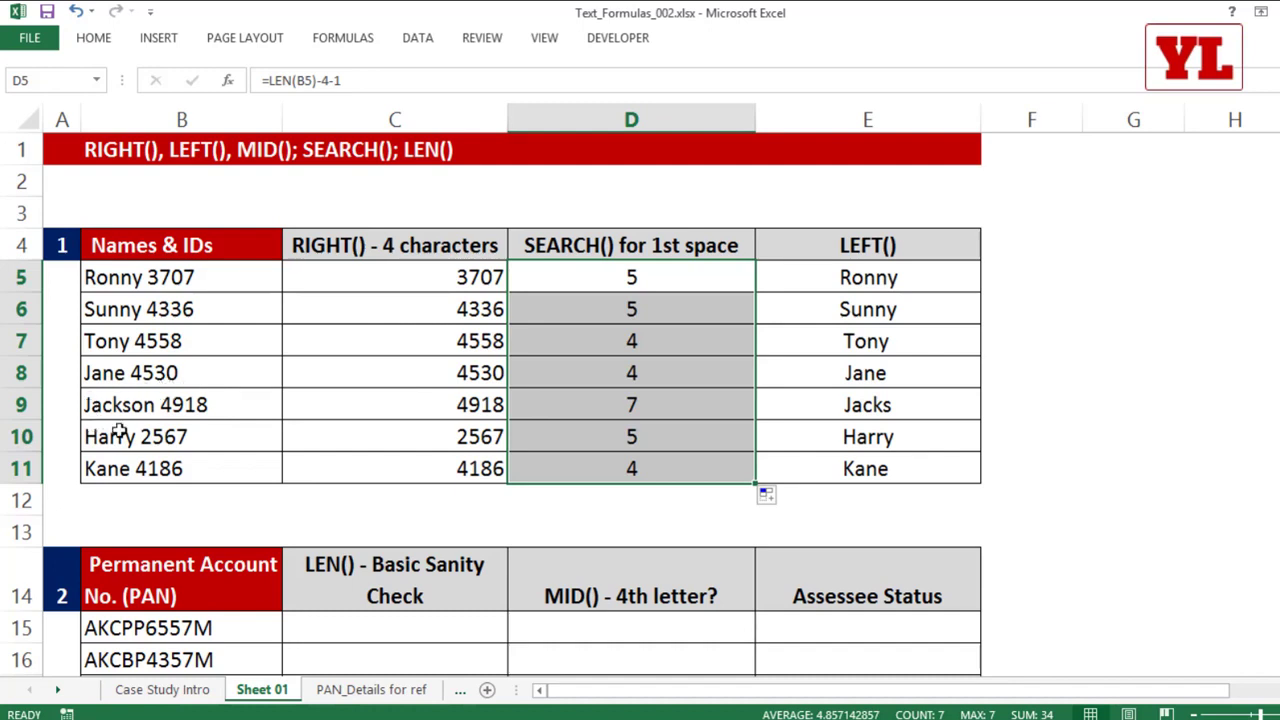
Step: Inspect the copied LEN formula in D9 and its reference to B9
double_click(669, 402)
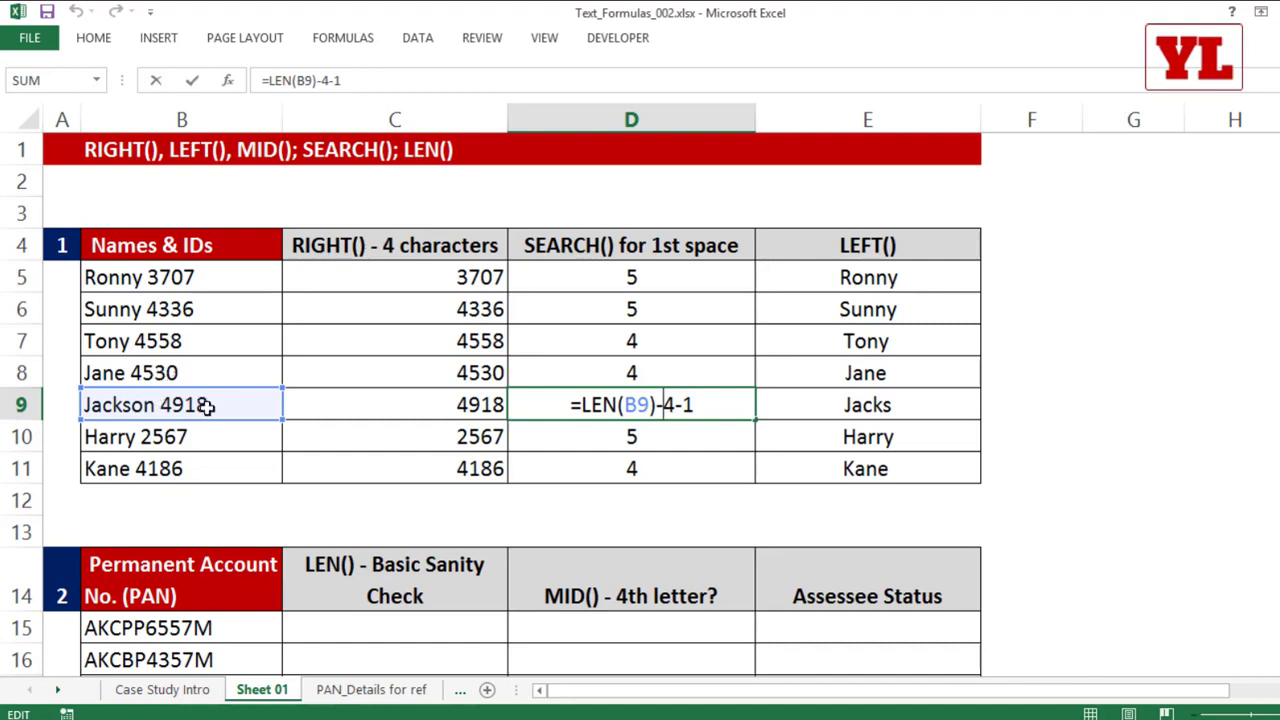
left_click_drag(583, 405, 676, 405)
left_click(678, 405)
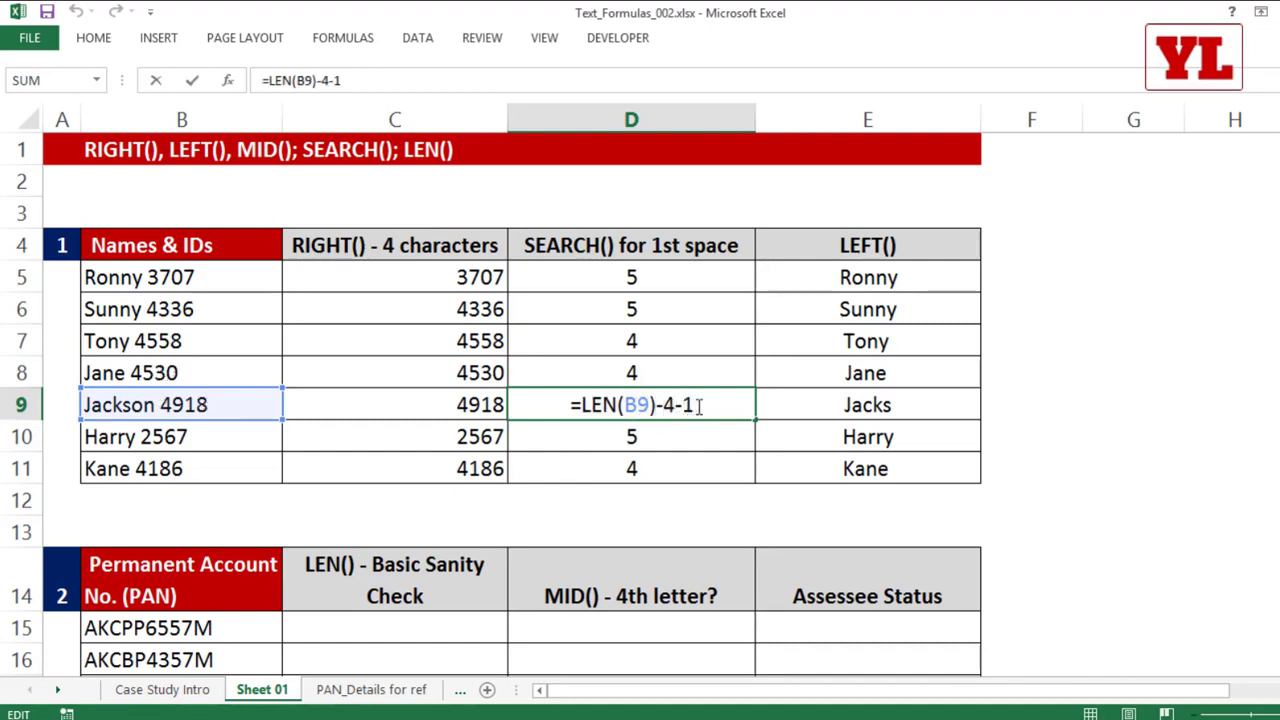
key("Return")
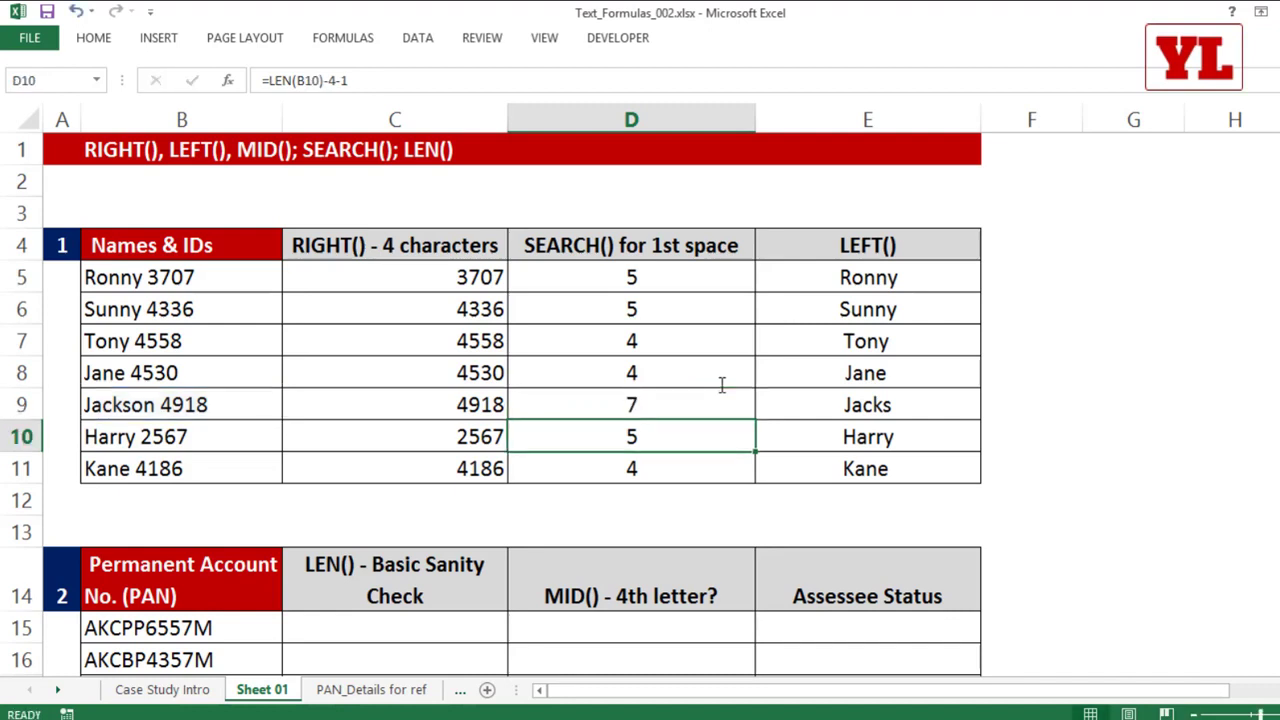
Step: Clear the LEFT results in E5:E11, enter =LEFT(B5,D5) in E5 and fill it down to E11
left_click_drag(886, 278, 885, 495)
key("Delete")
left_click(846, 287)
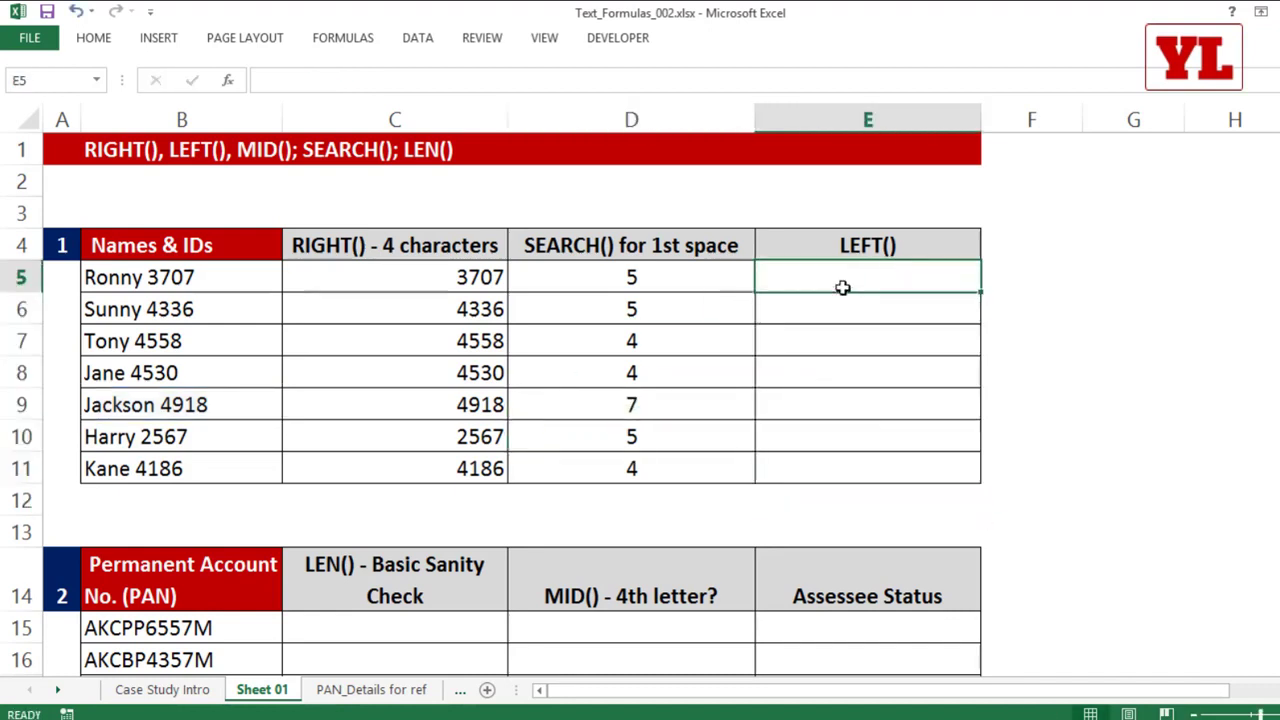
type("=lef")
key("Tab")
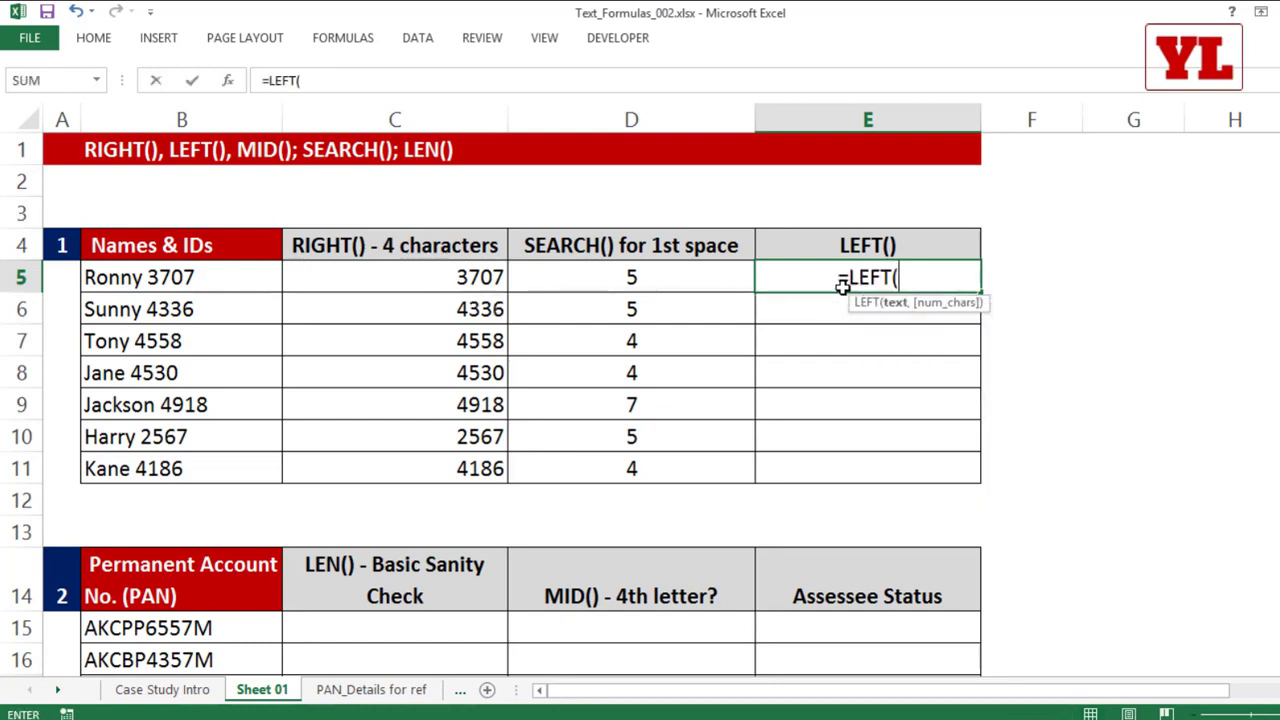
left_click(183, 270)
type(",")
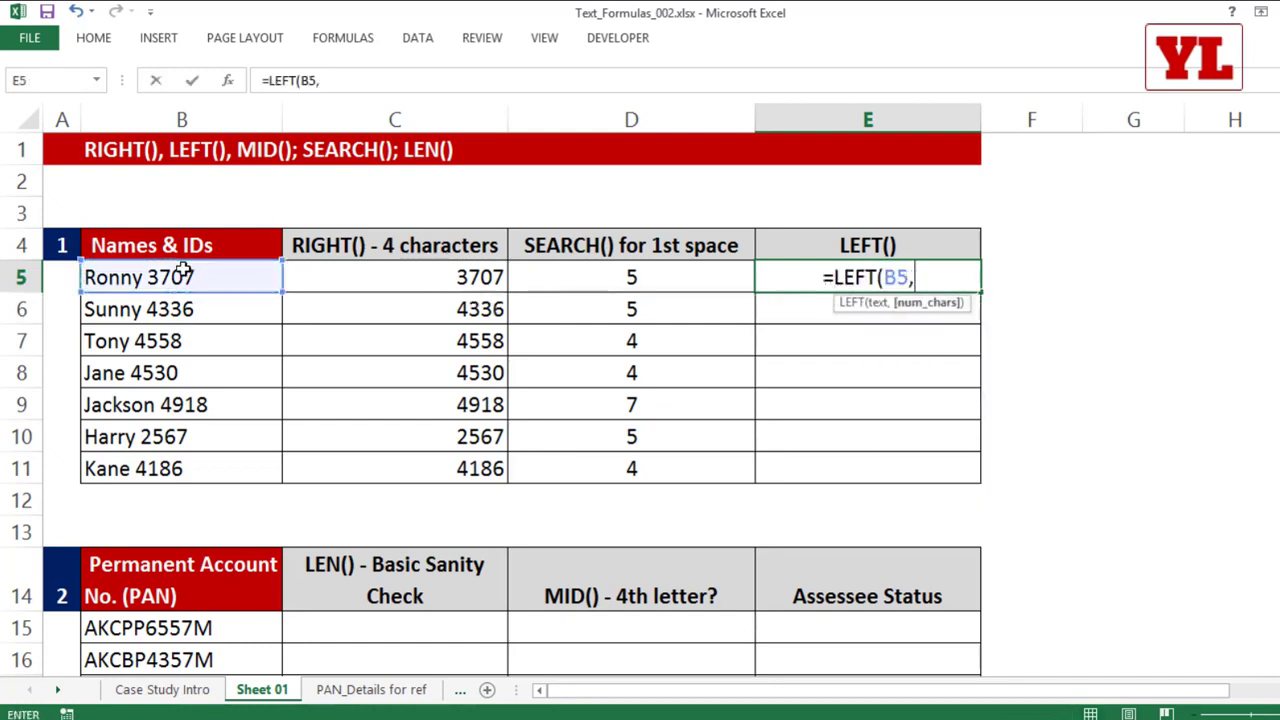
left_click(680, 276)
key("Return")
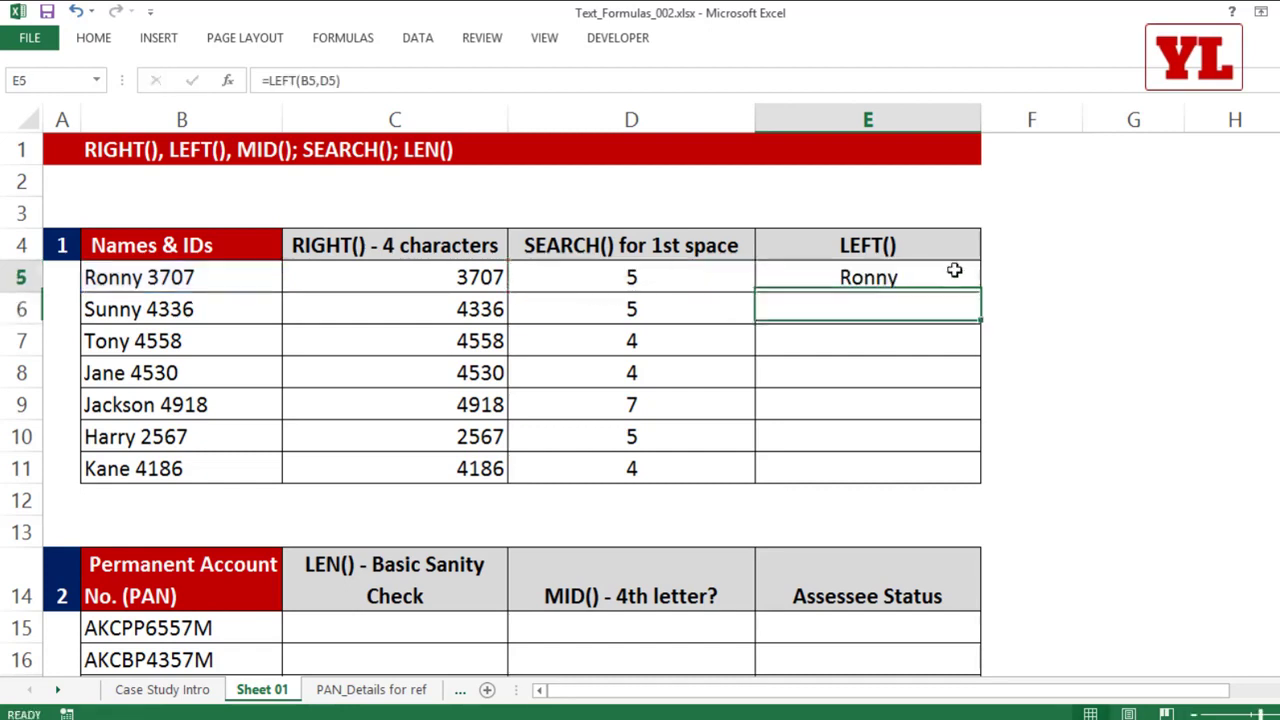
left_click(954, 270)
double_click(980, 292)
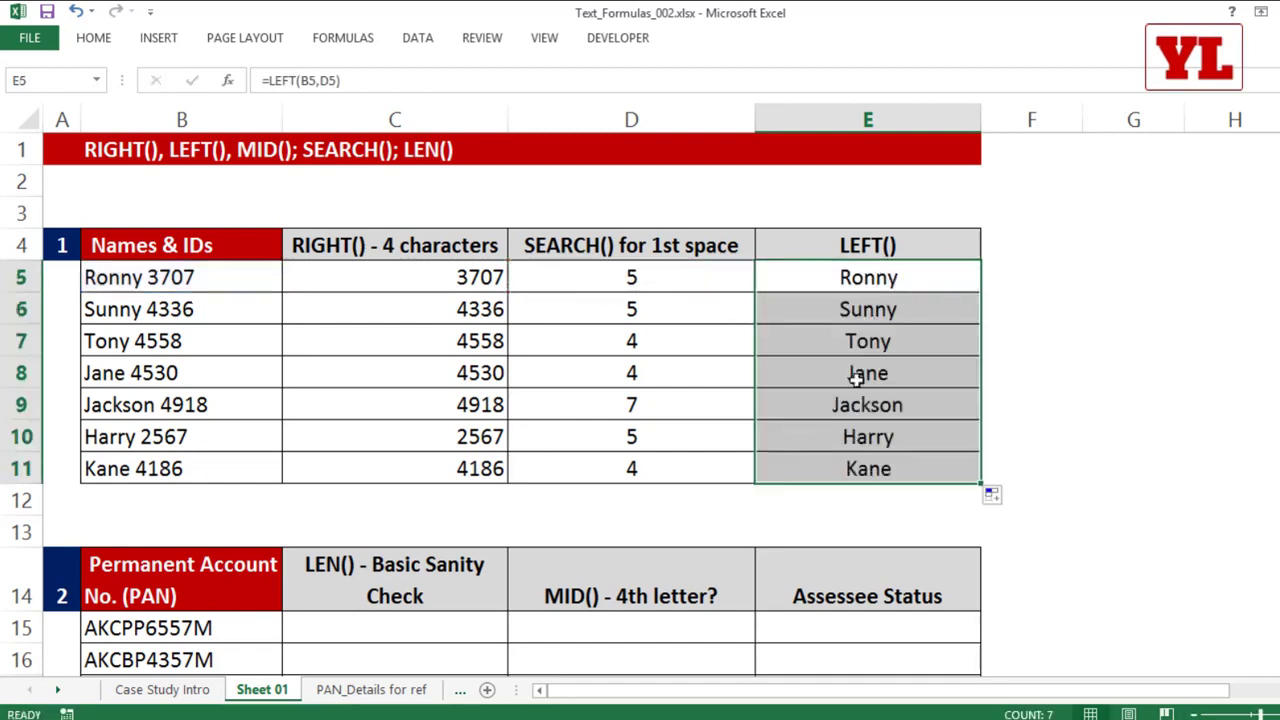
Step: Test the formulas by replacing the first name in B9 with another seven-letter name, keeping the ID number
double_click(97, 404)
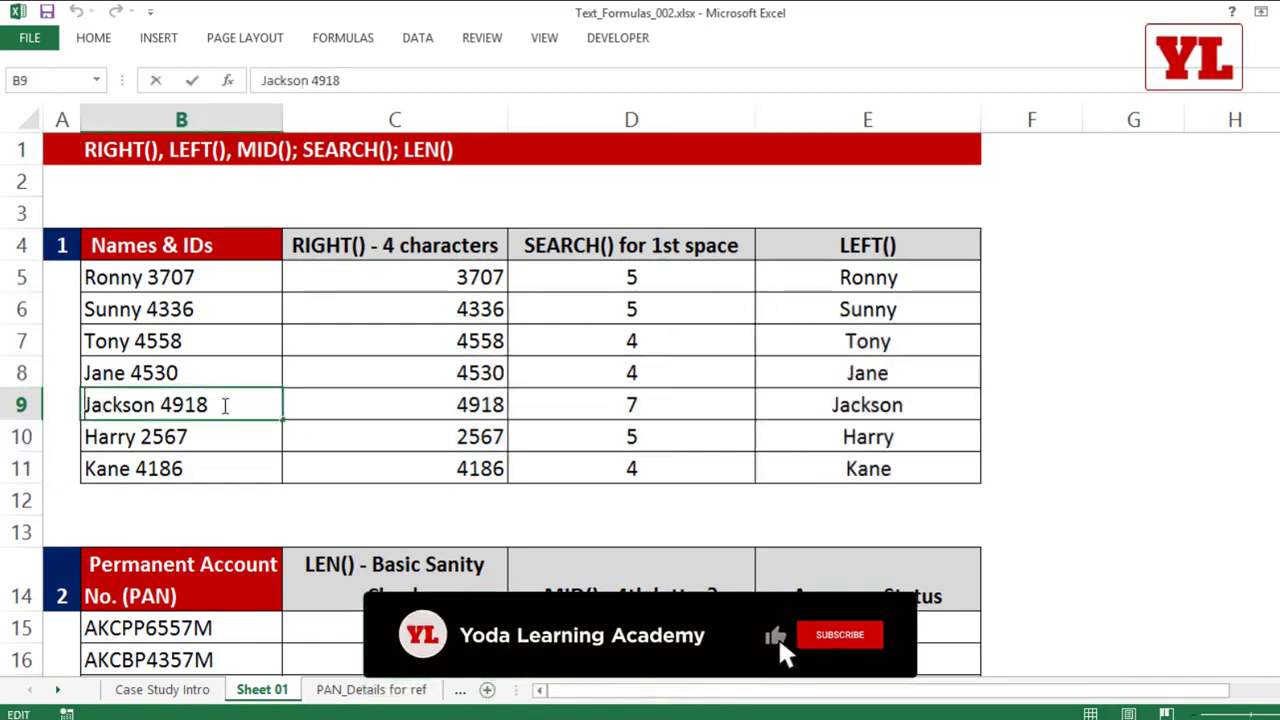
key("BackSpace")
key("BackSpace")
key("BackSpace")
key("BackSpace")
key("BackSpace")
key("BackSpace")
key("BackSpace")
type("Rishabh")
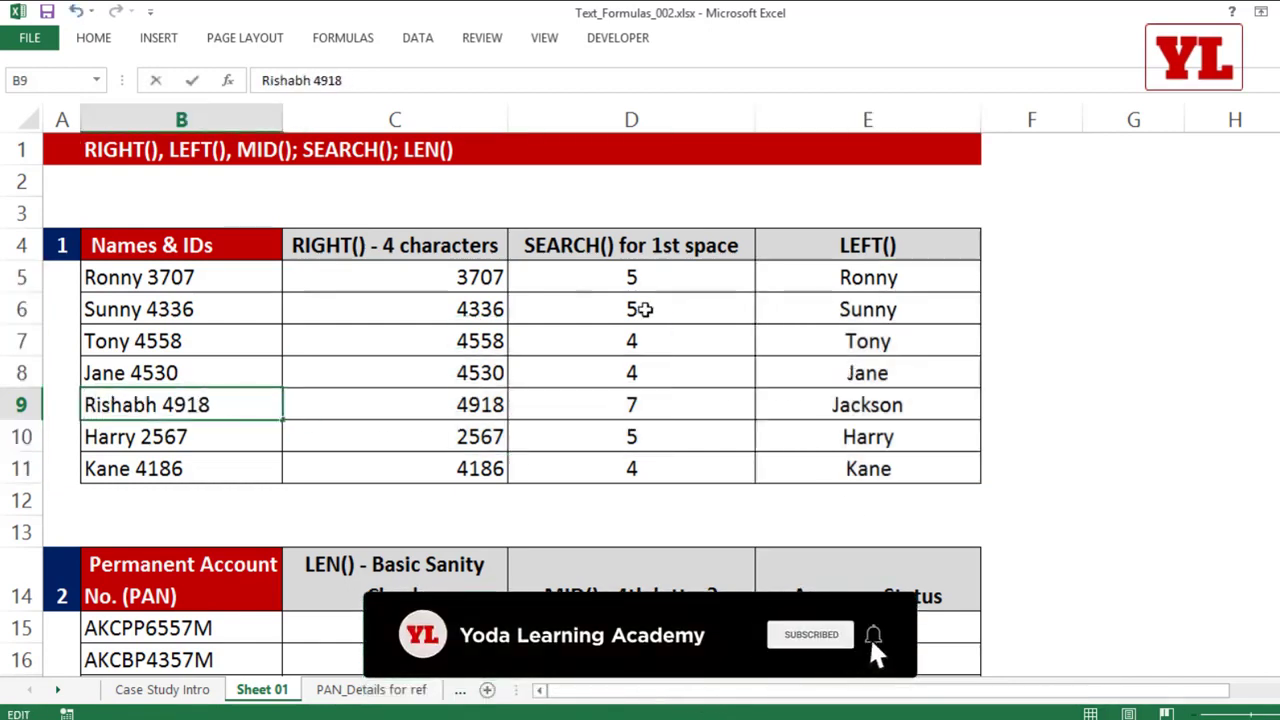
left_click(643, 310)
Step: Replace the name in B9 with a longer twelve-letter name, keeping the ID number
left_click(167, 404)
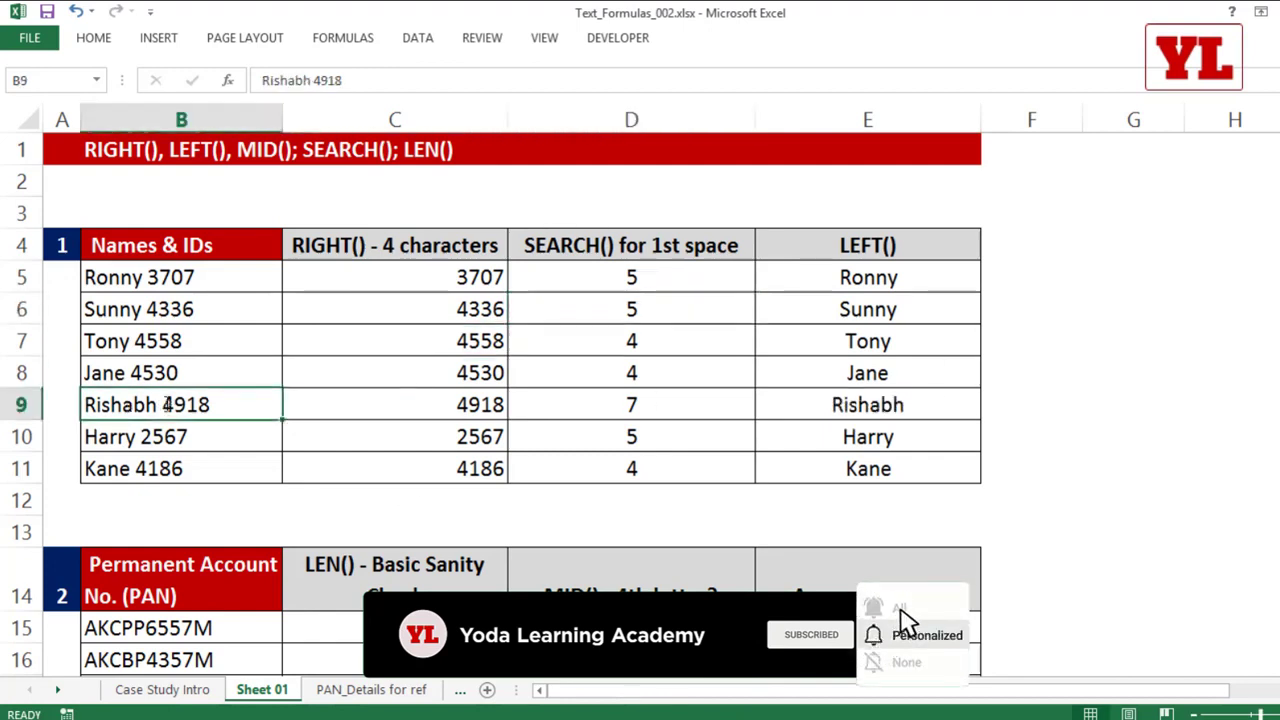
double_click(157, 404)
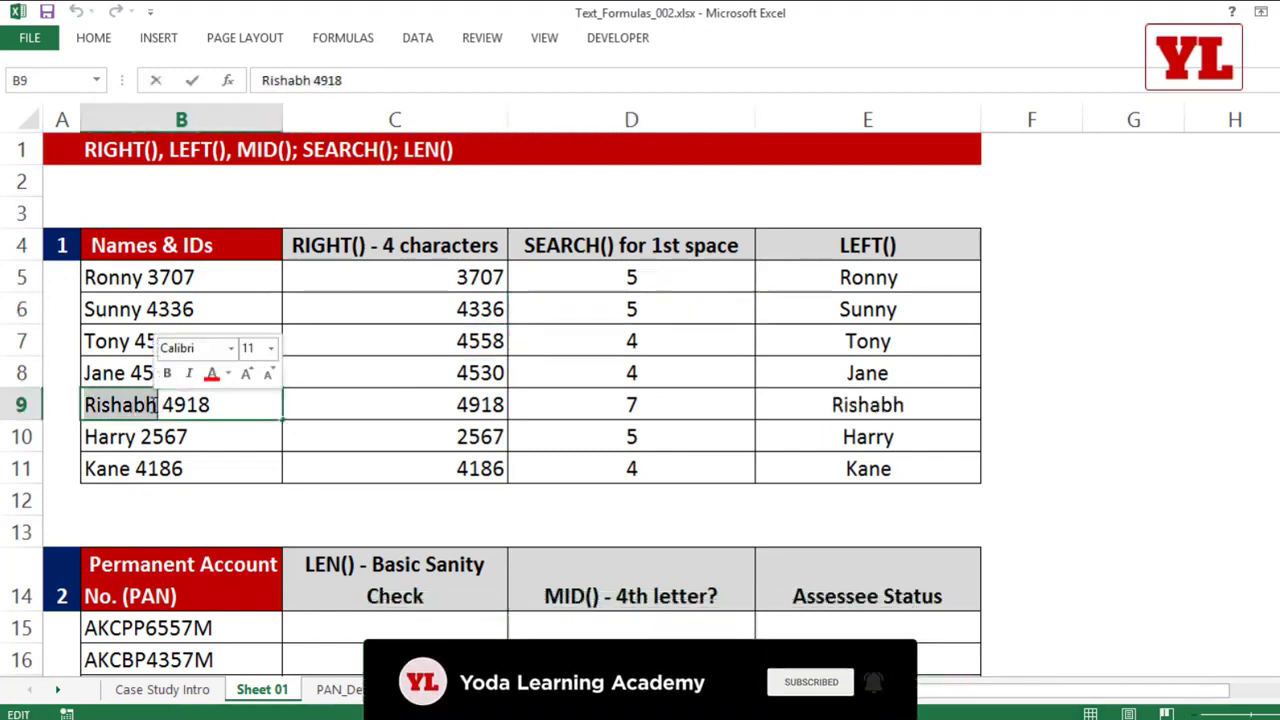
type("Swamina")
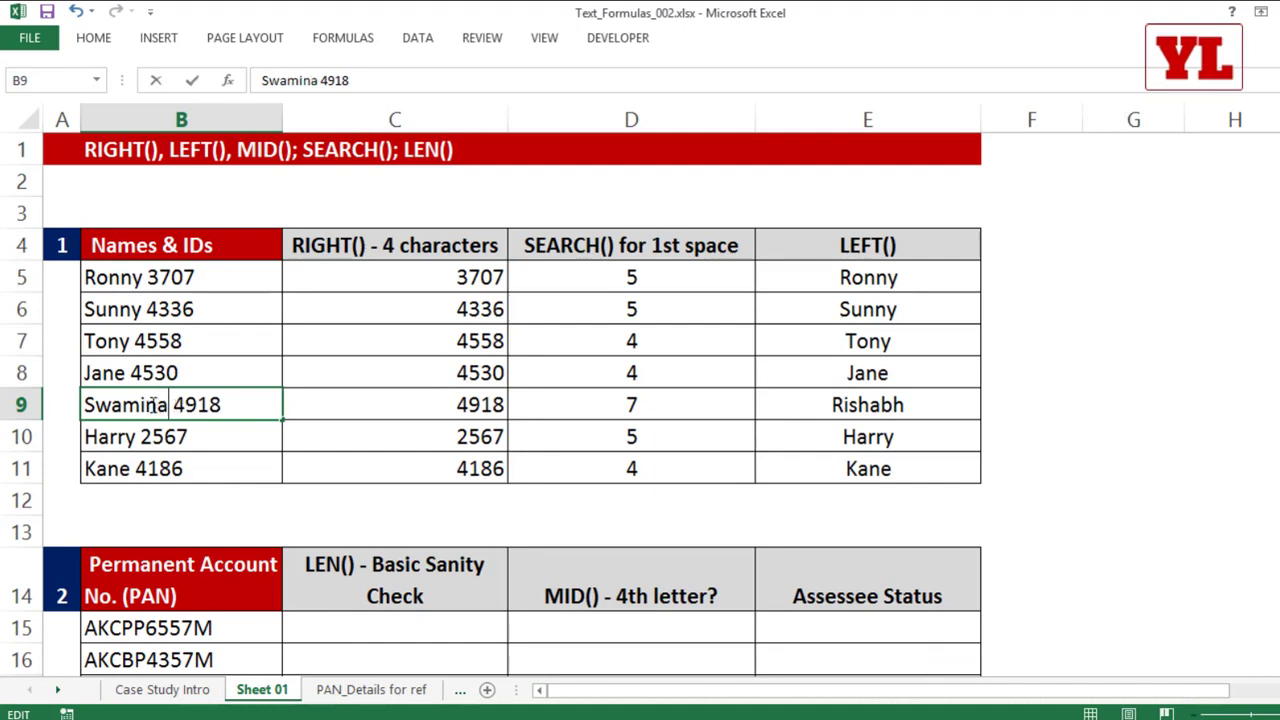
type("rayan")
key("Return")
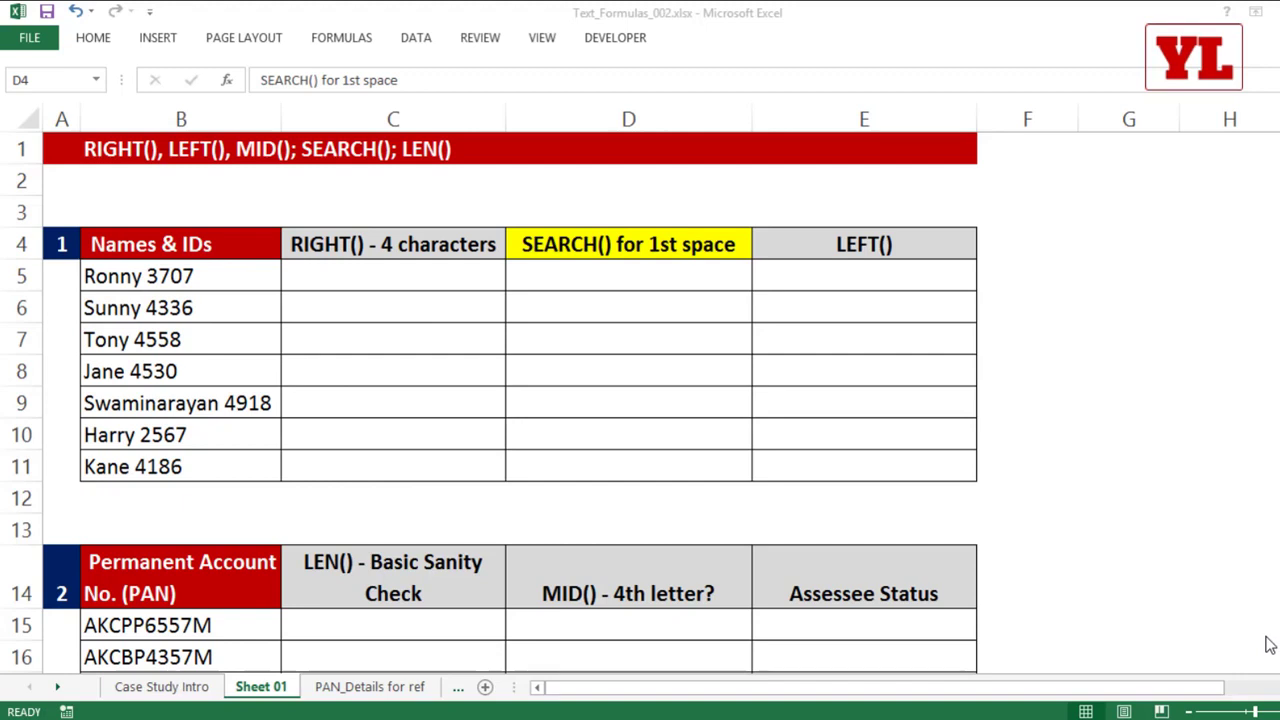
Step: Enter =SEARCH(" ",B5) in D5 to locate the first space in the first Names & IDs entry
left_click(647, 283)
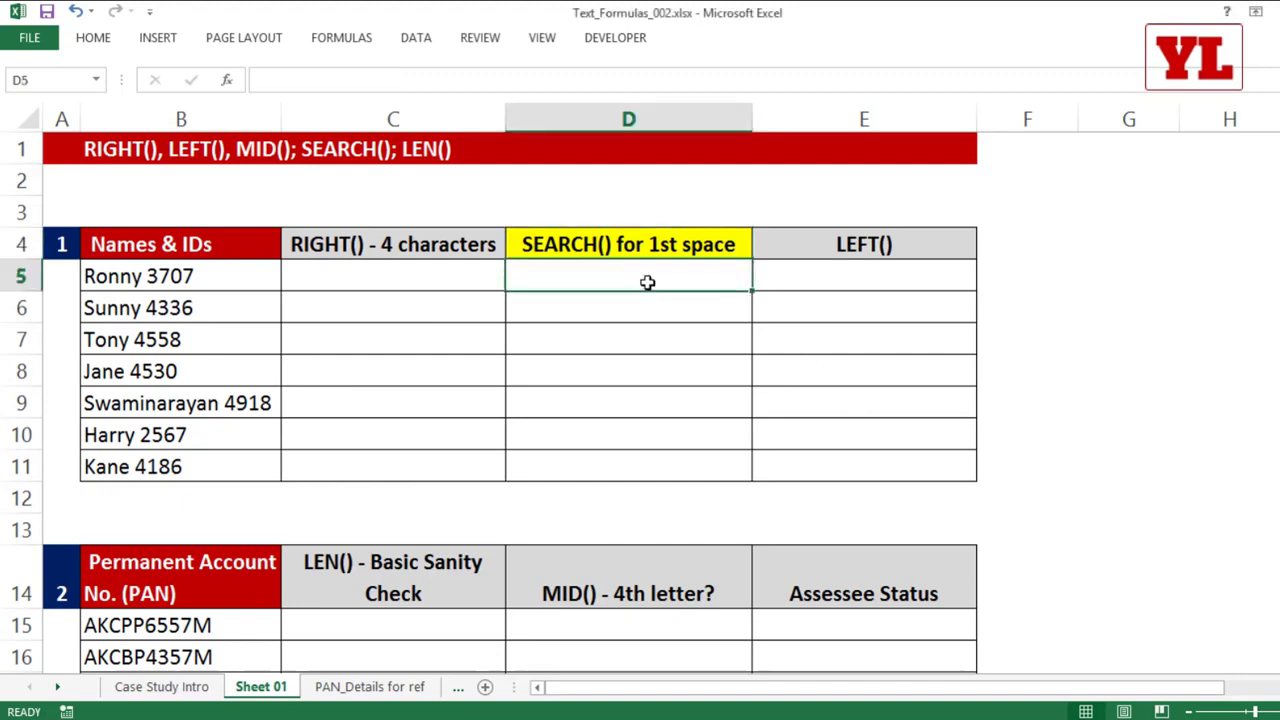
type("=sear")
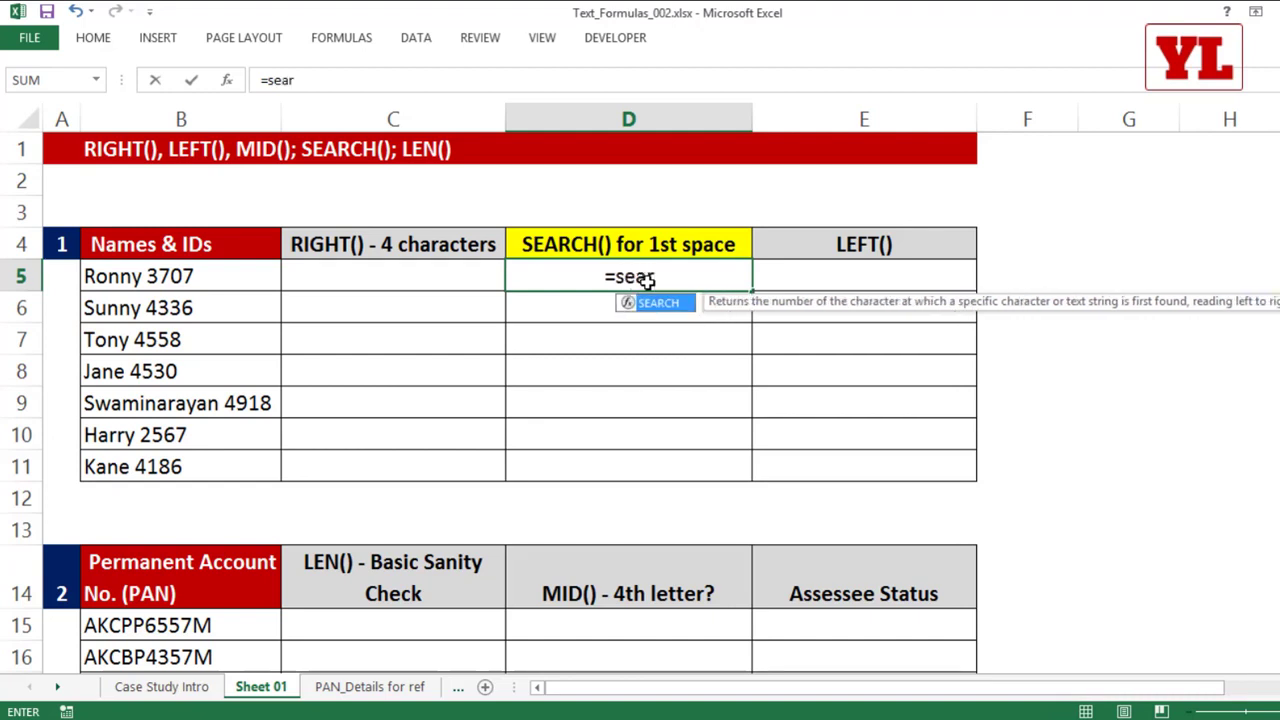
key("Tab")
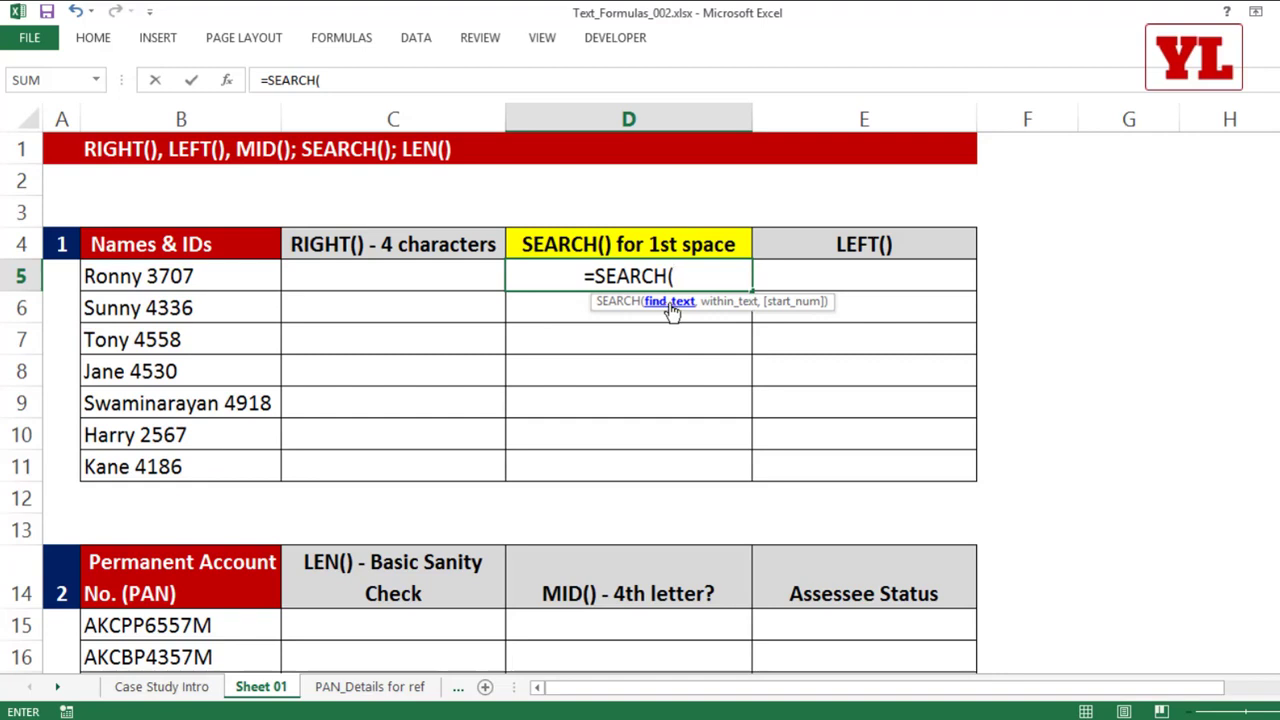
type("\" \"")
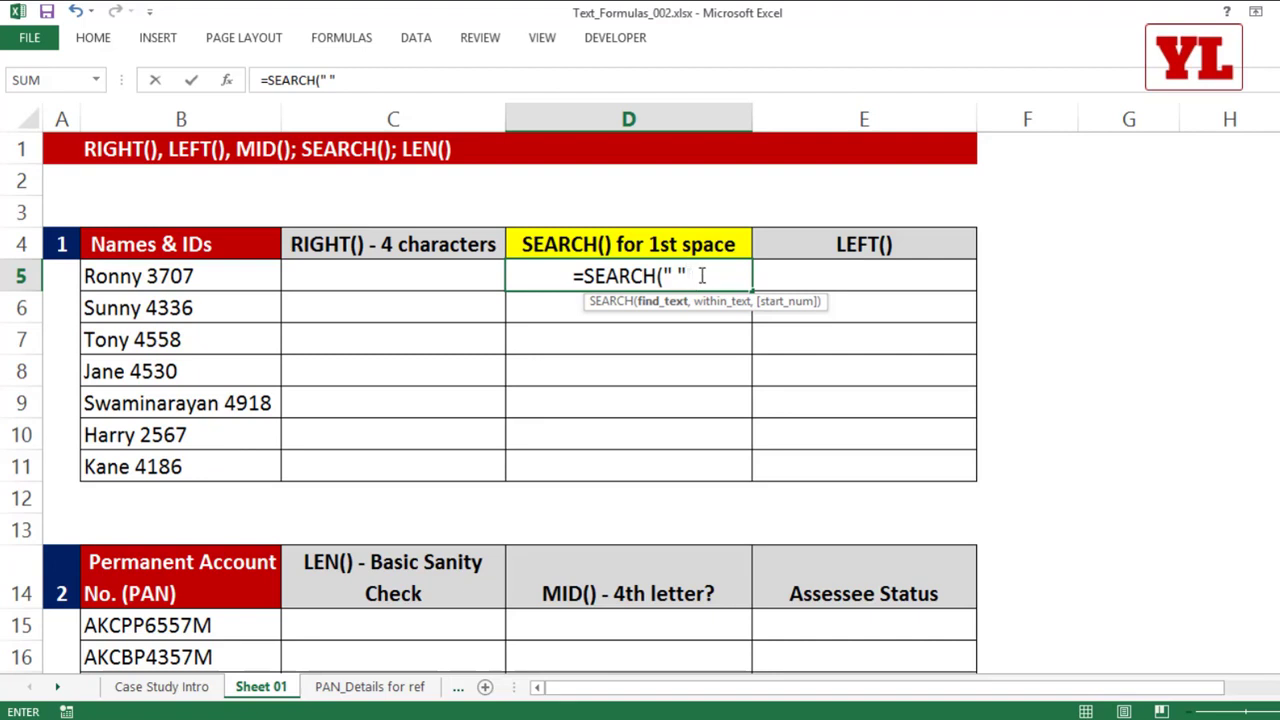
type(",")
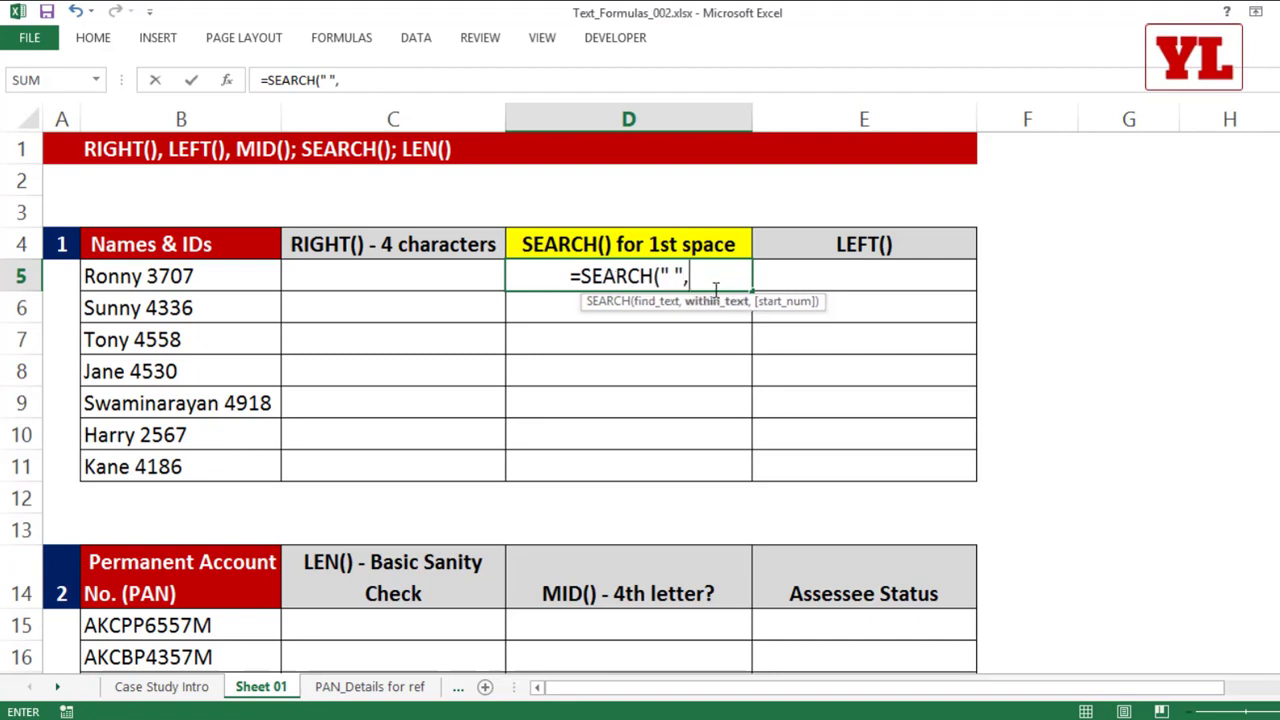
left_click(220, 277)
type(")")
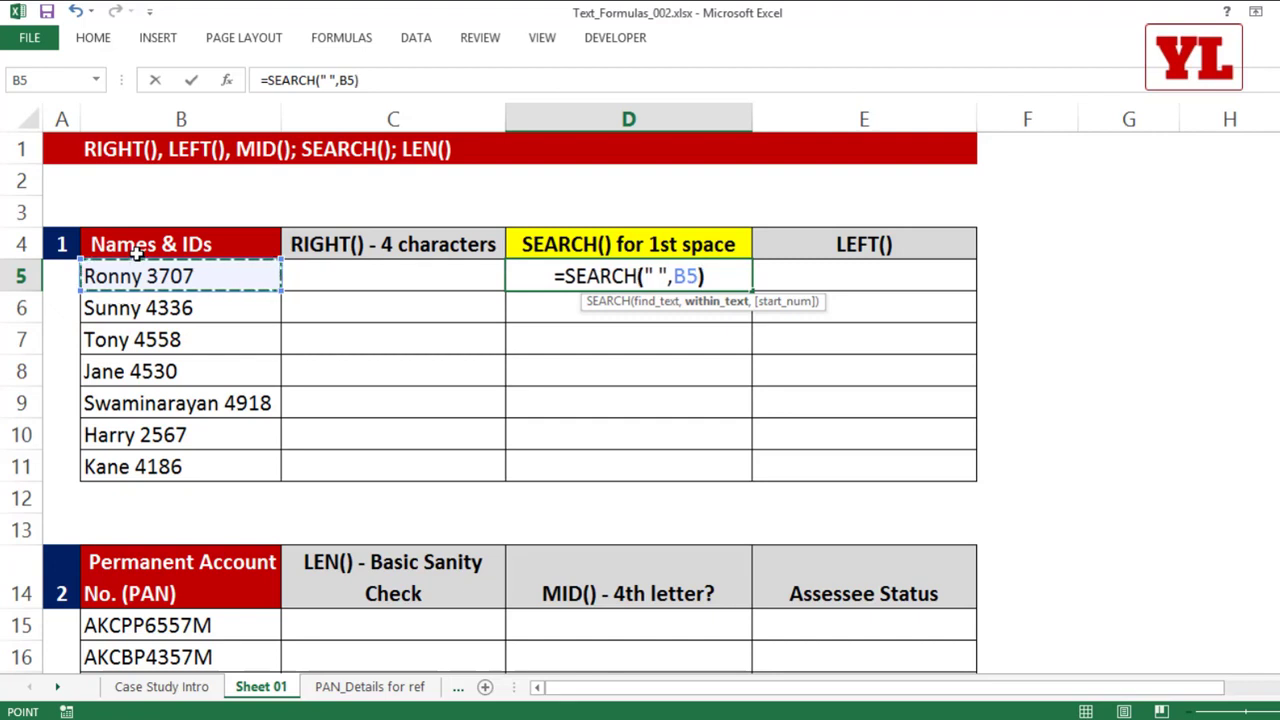
key("Return")
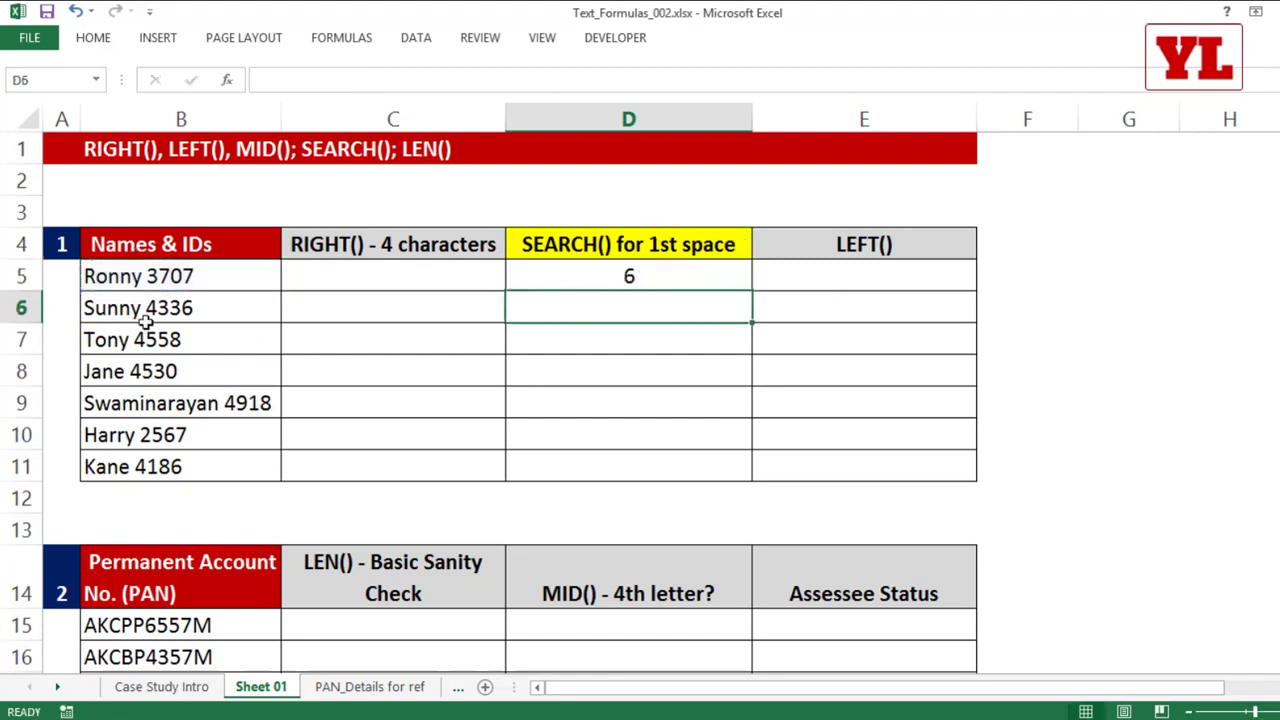
Step: Examine the characters up to the first space in B5 without changing the entry
double_click(88, 277)
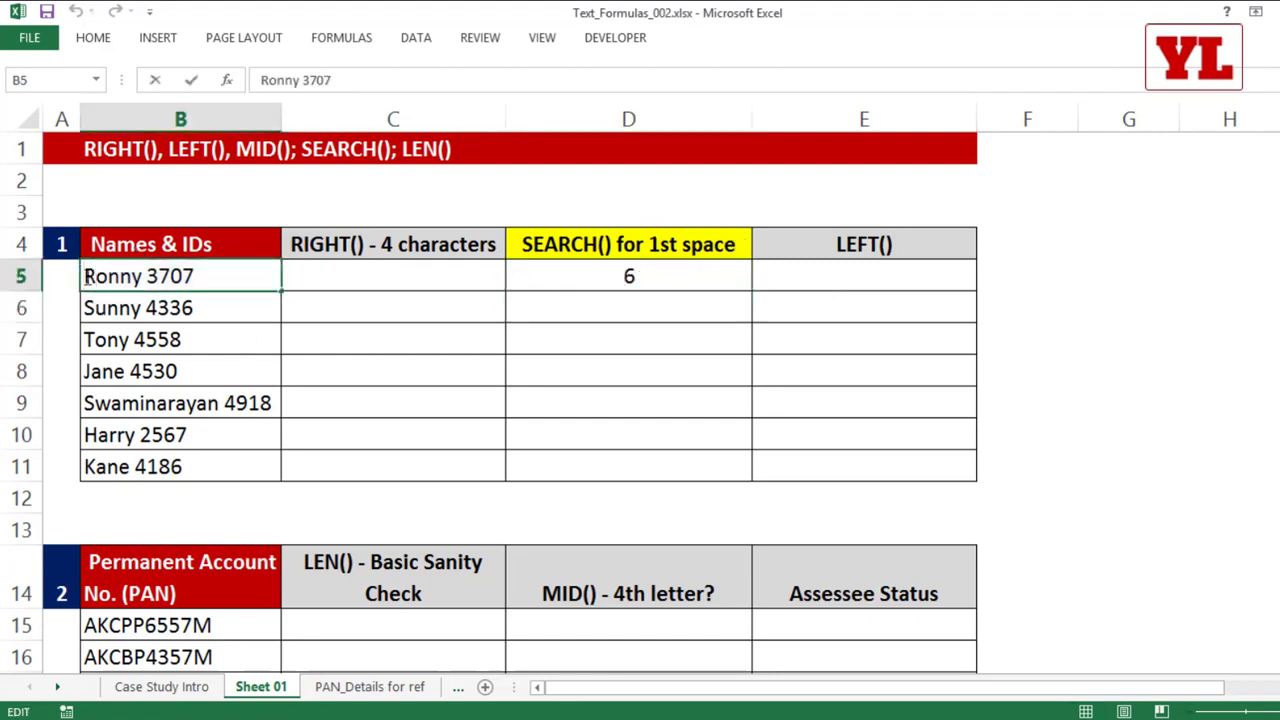
left_click_drag(87, 277, 143, 276)
left_click(143, 275)
key("Escape")
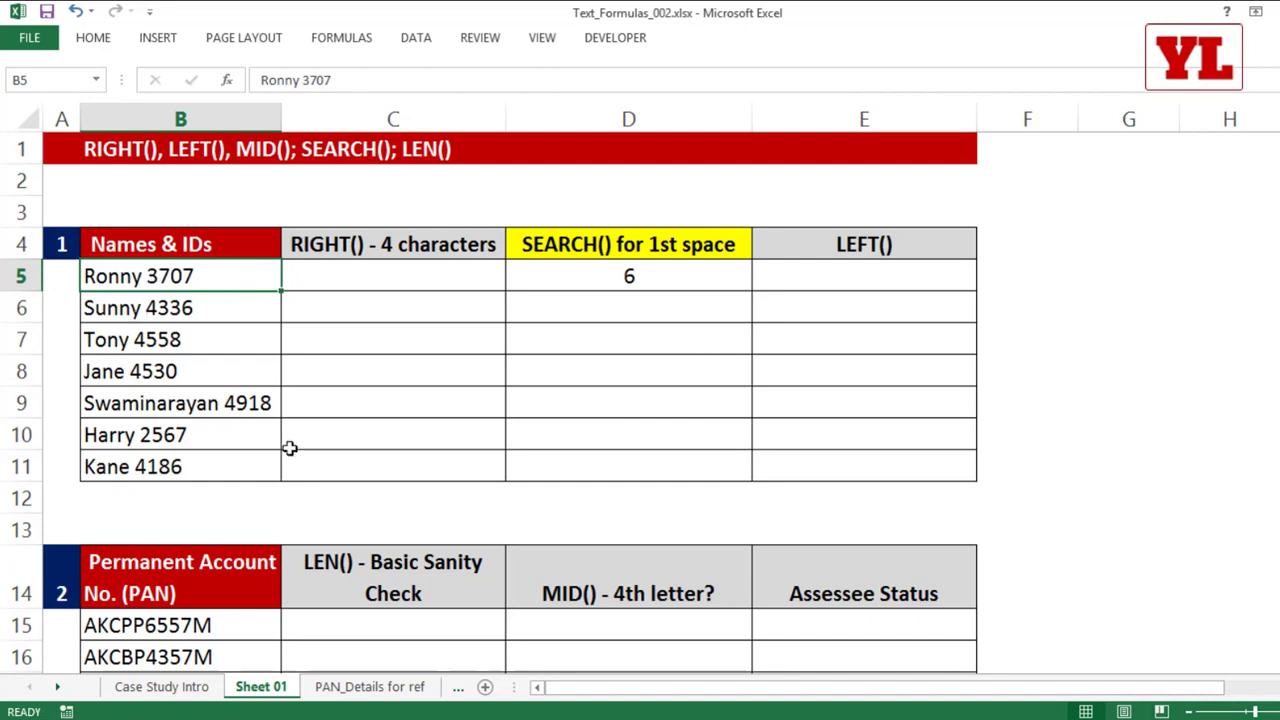
Step: Clear the SEARCH formula from D5 and enter =LEFT(B5,5) there instead
left_click(623, 274)
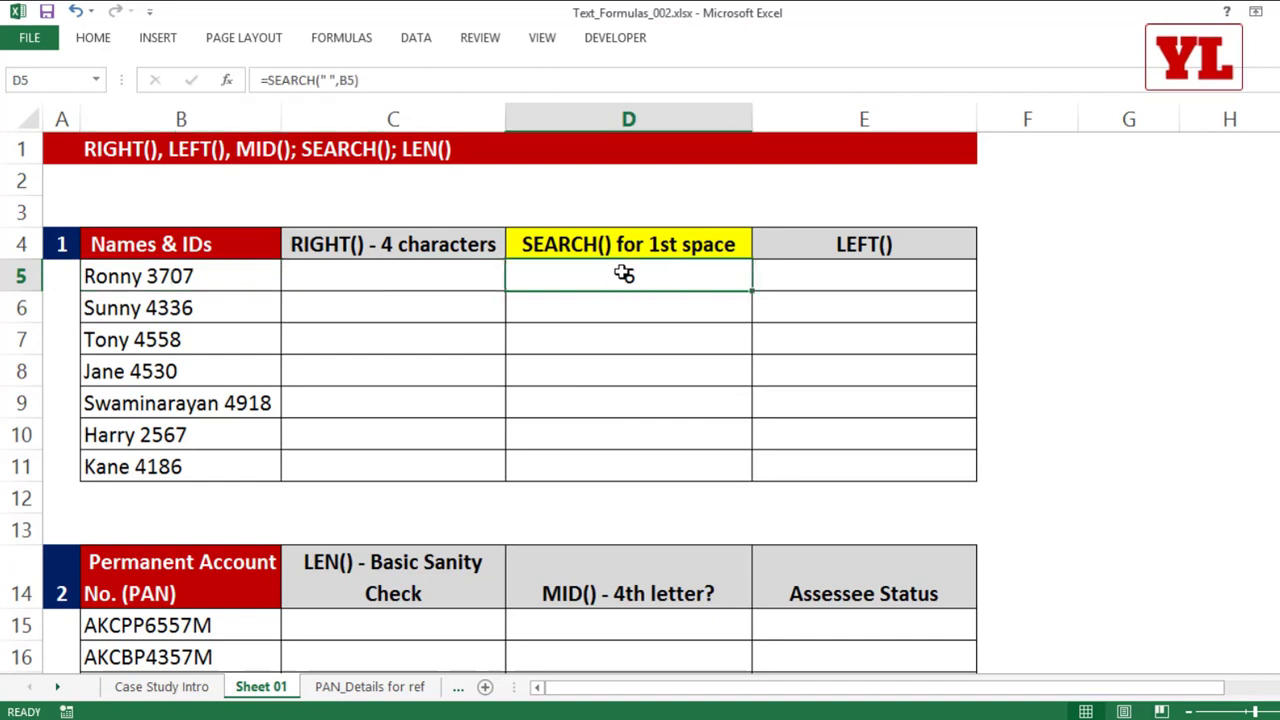
key("Delete")
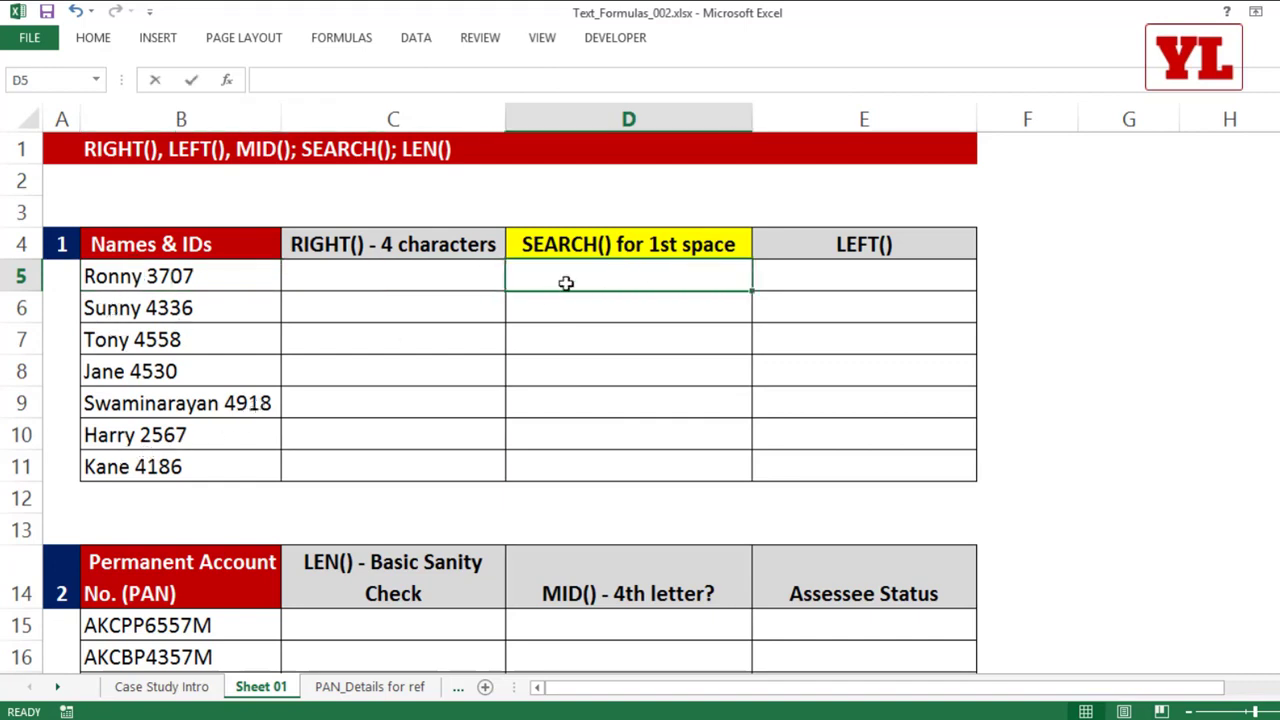
type("=le")
key("Tab")
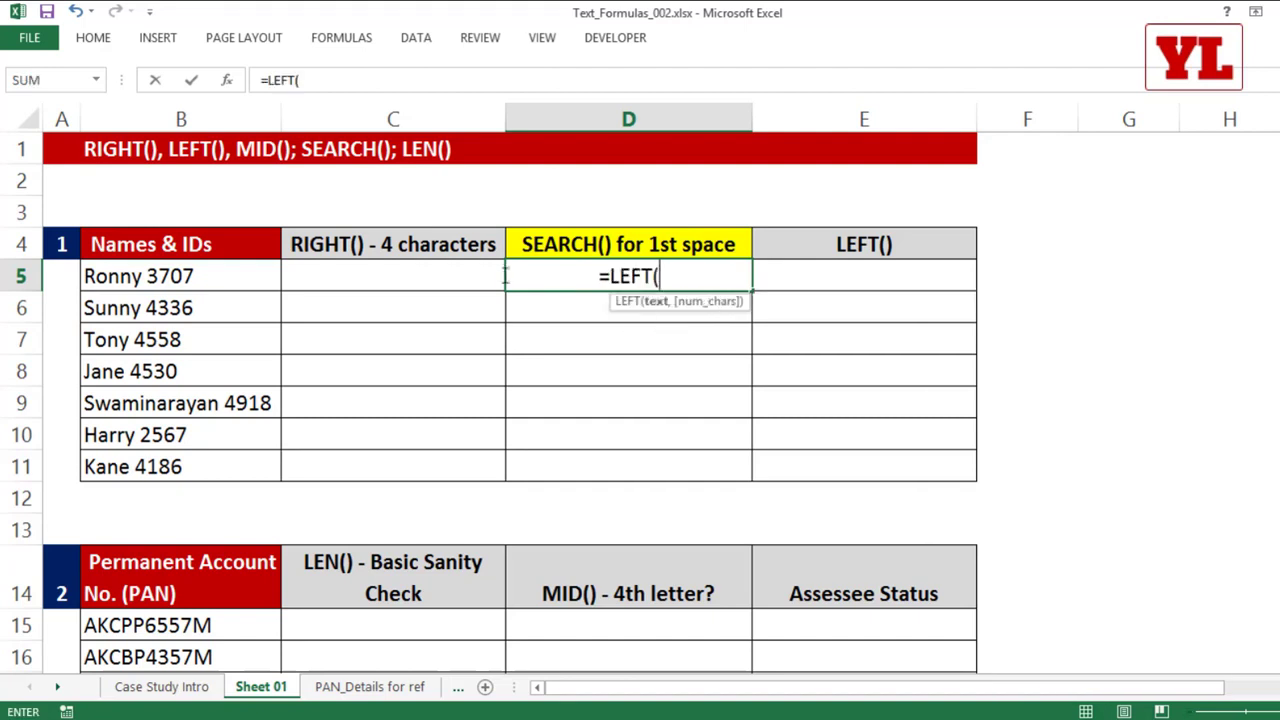
left_click(200, 276)
type(",5")
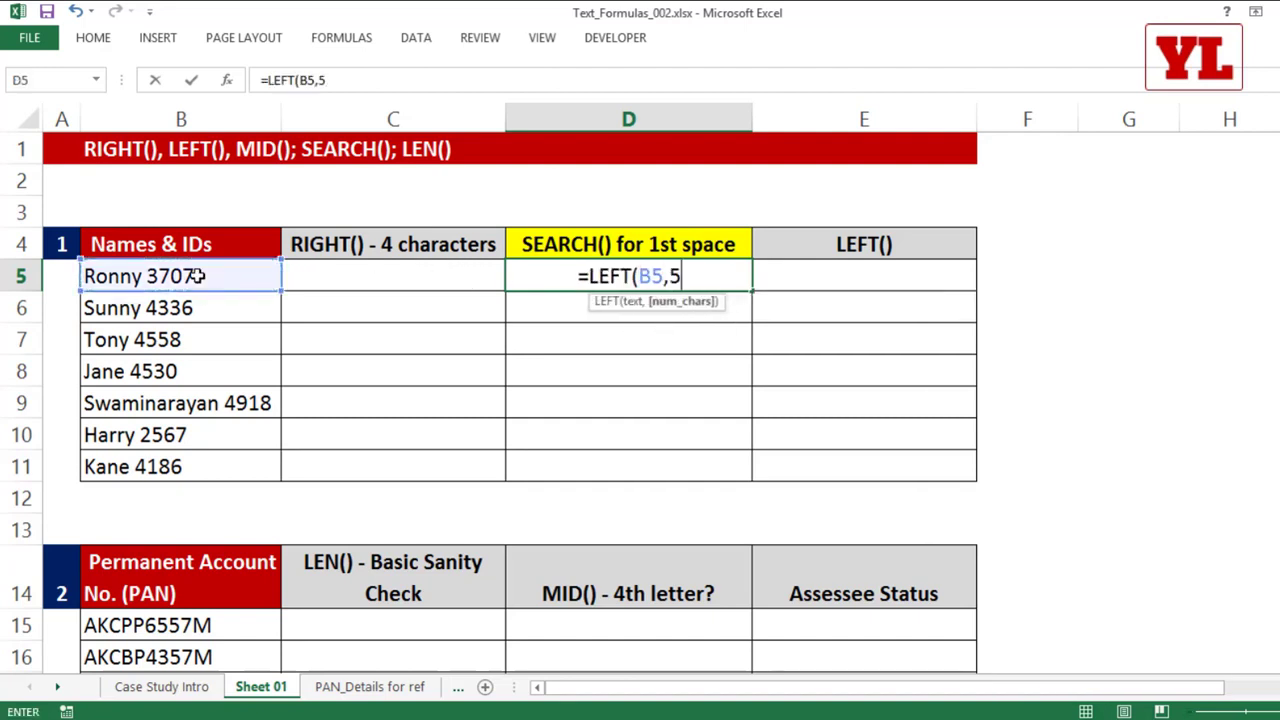
type(")")
key("Return")
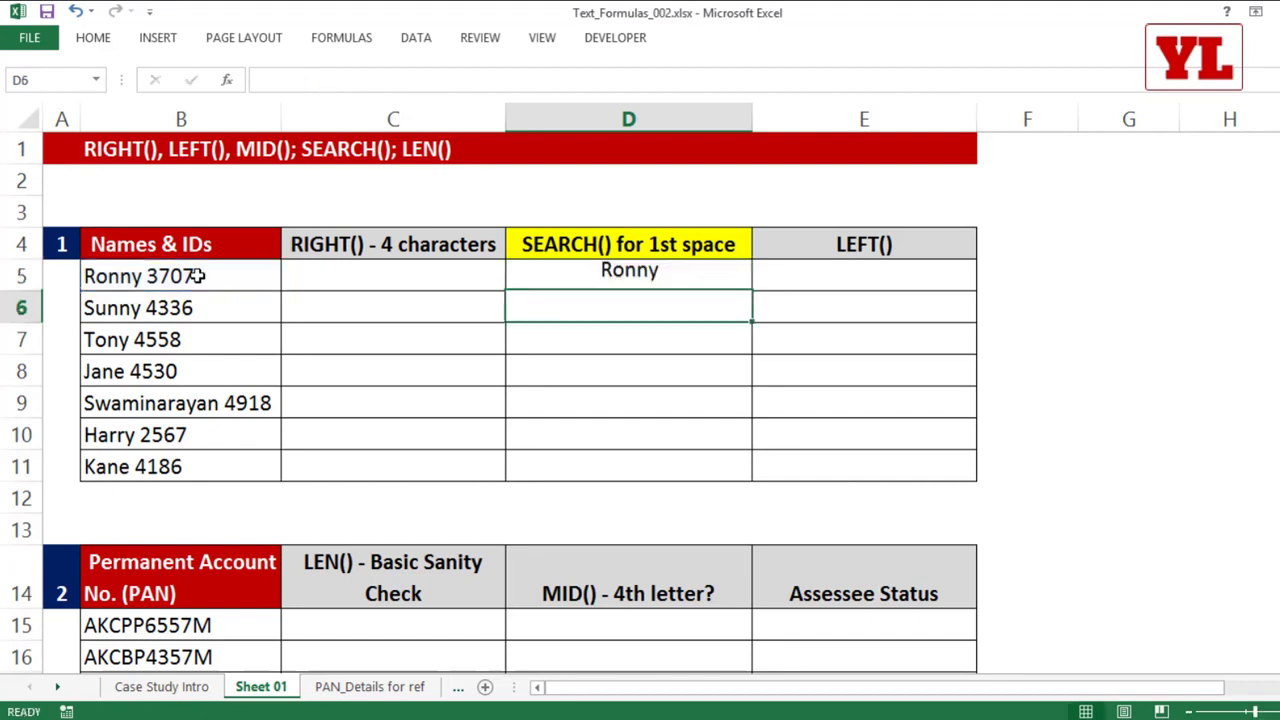
left_click(647, 277)
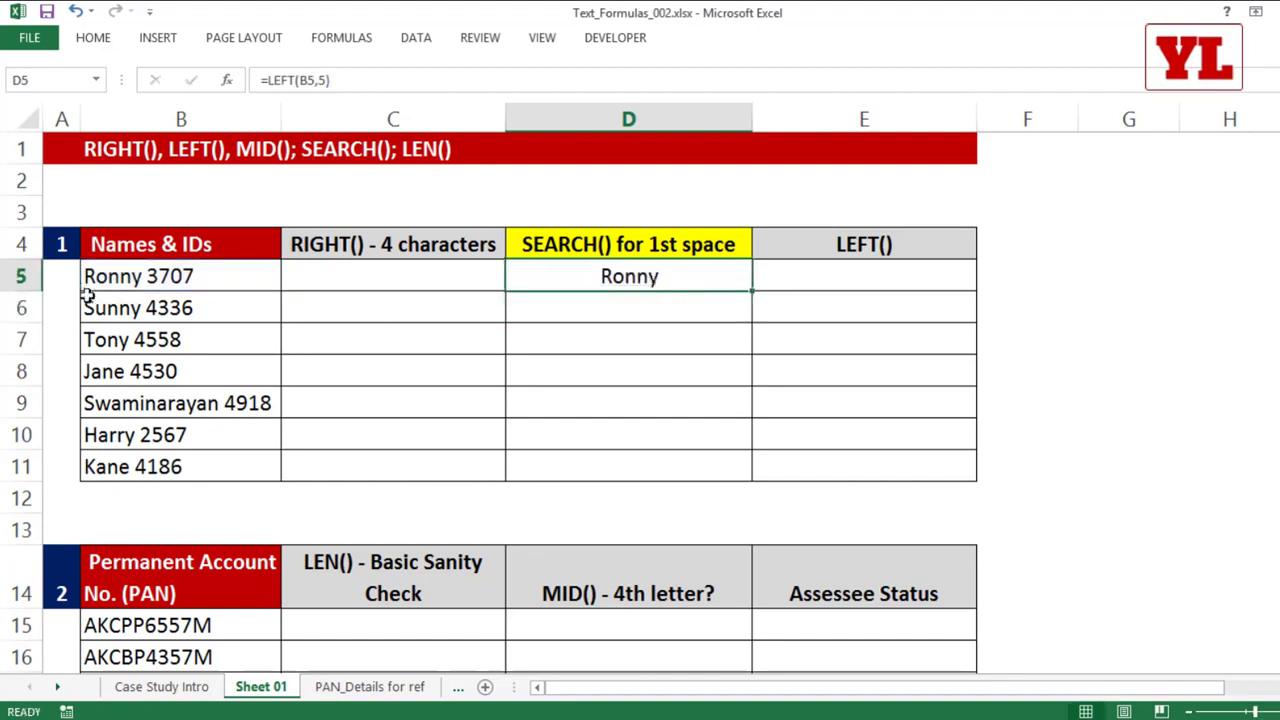
Step: Remove the last two letters of the name in B6 and copy the LEFT formula from D5 down to D6
double_click(141, 308)
key("BackSpace")
key("BackSpace")
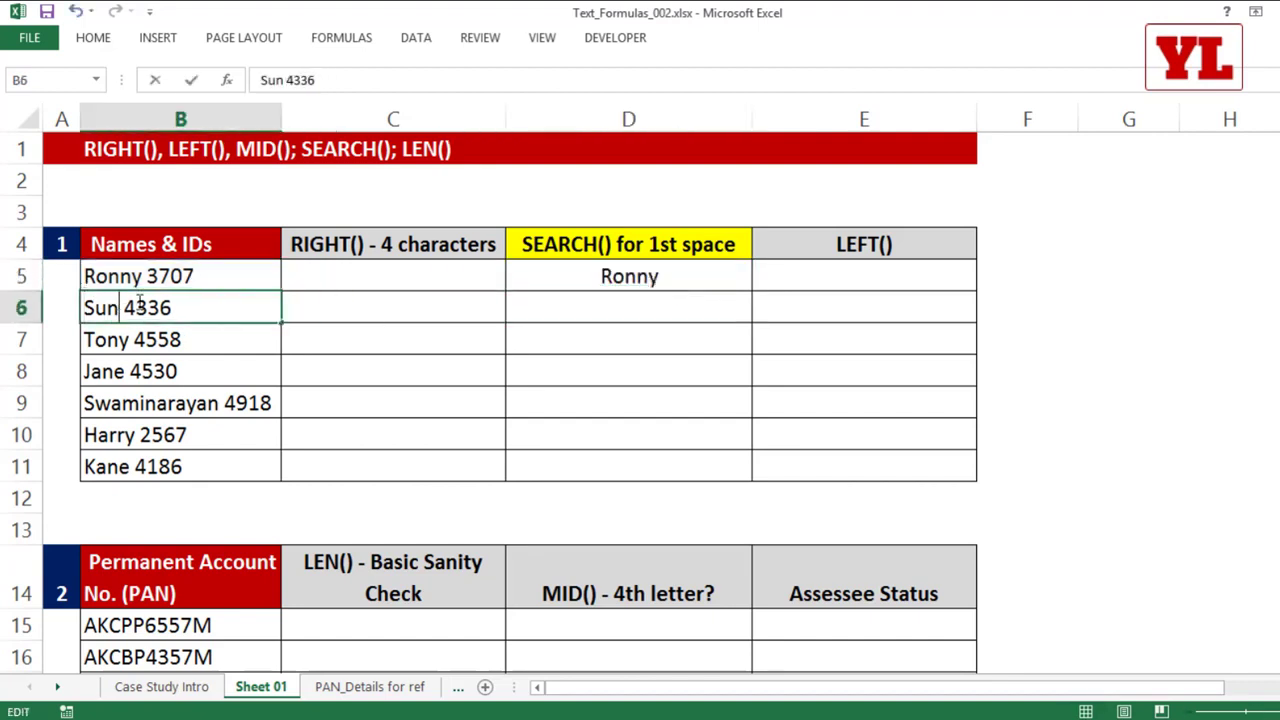
left_click(352, 411)
left_click(734, 277)
left_click_drag(751, 292, 723, 331)
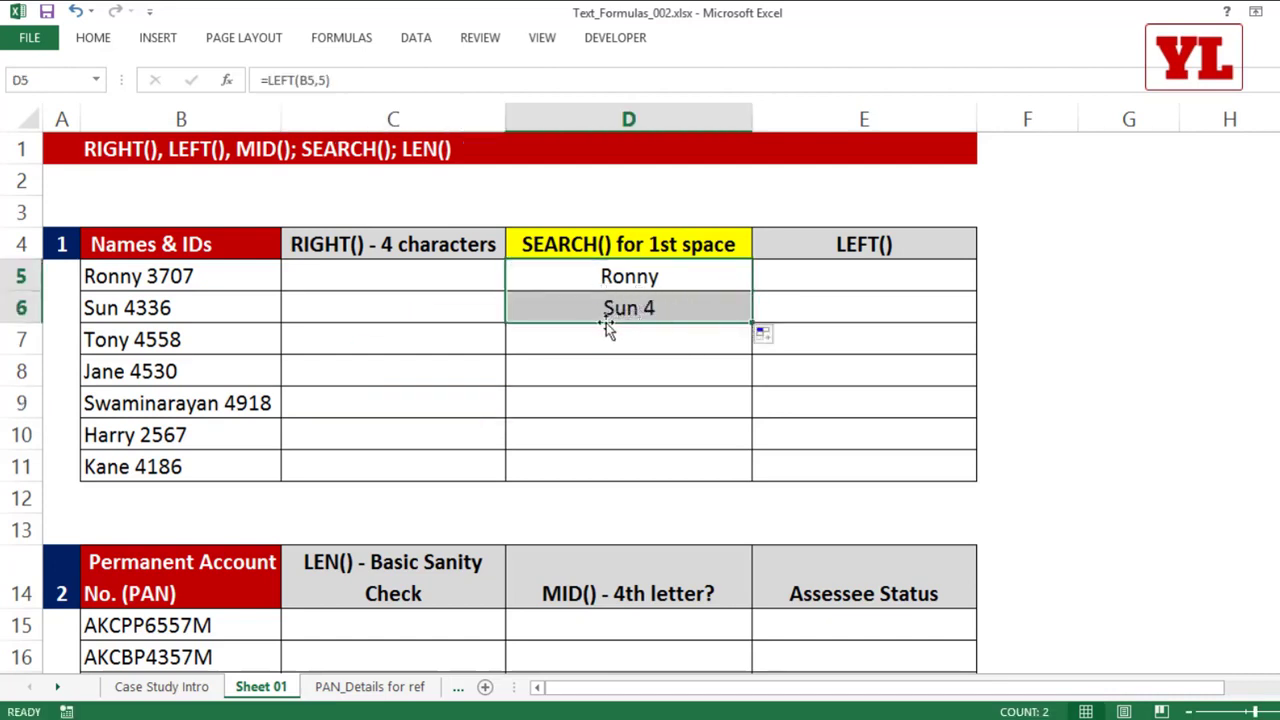
Step: Replace the fixed character count in D5 to make =LEFT(B5,SEARCH(" ",B5)) and fill the formula down to D11
left_click(645, 276)
double_click(645, 276)
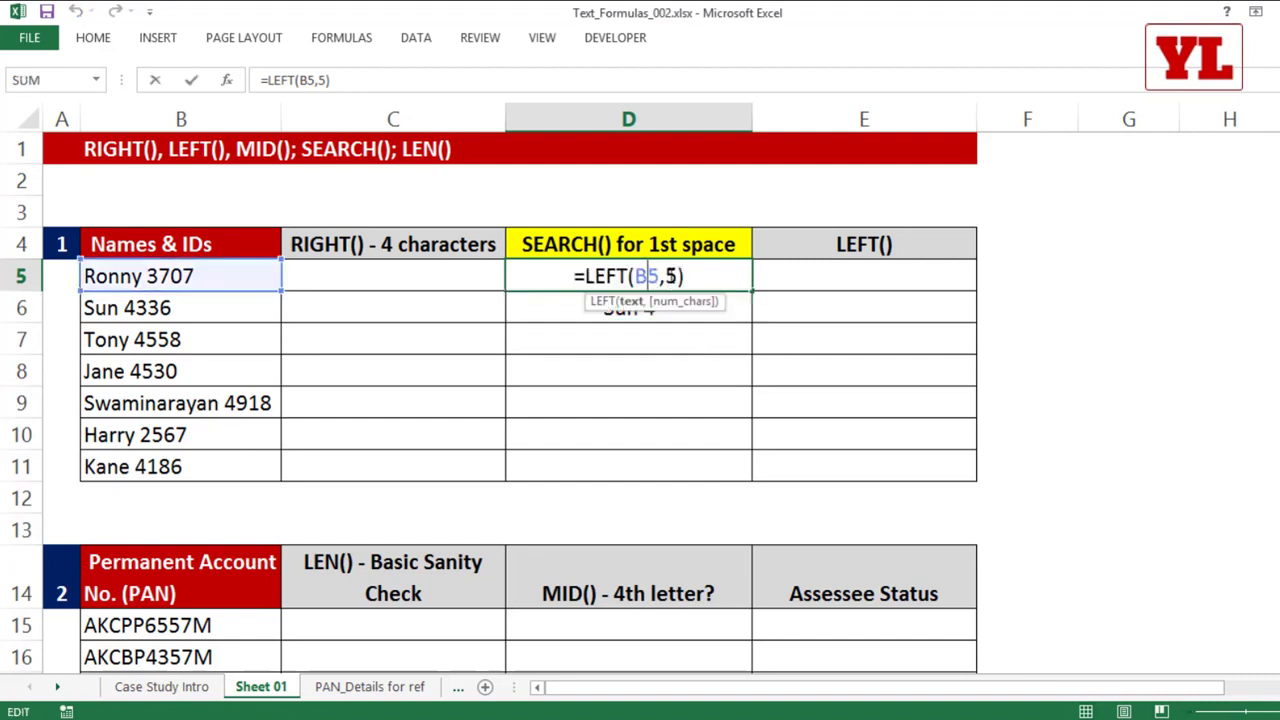
double_click(671, 276)
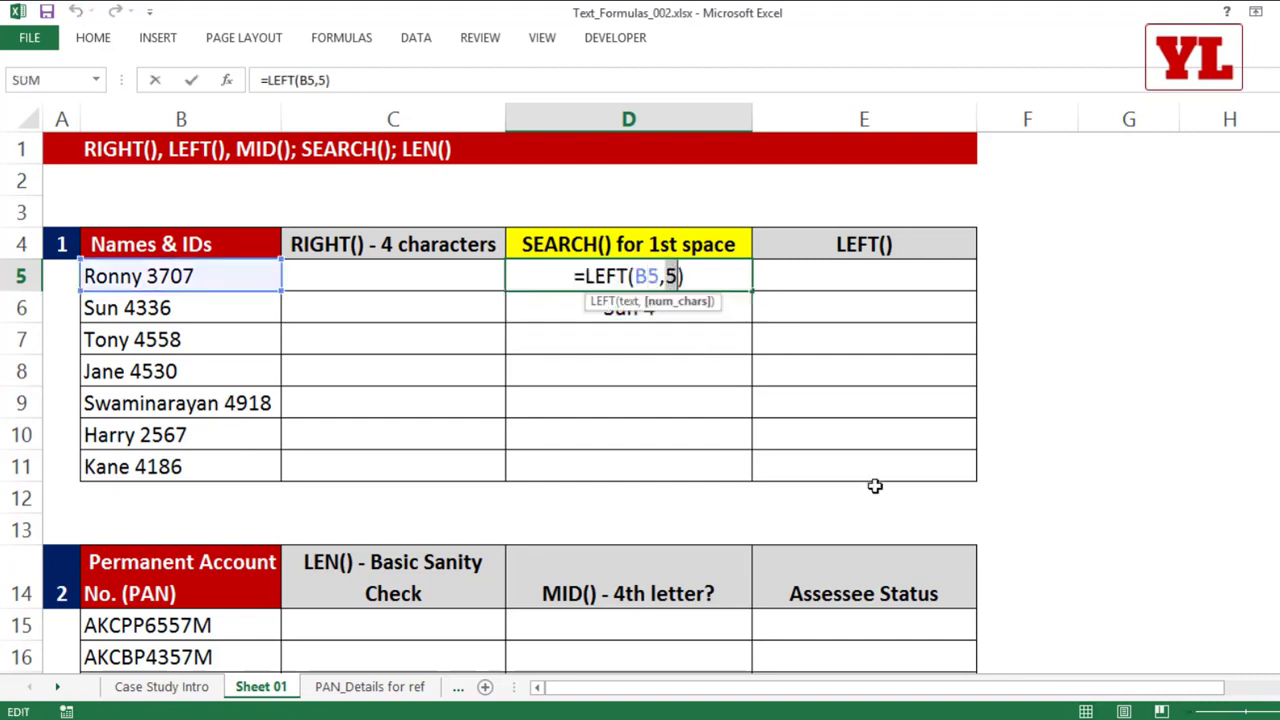
type("sear")
key("Tab")
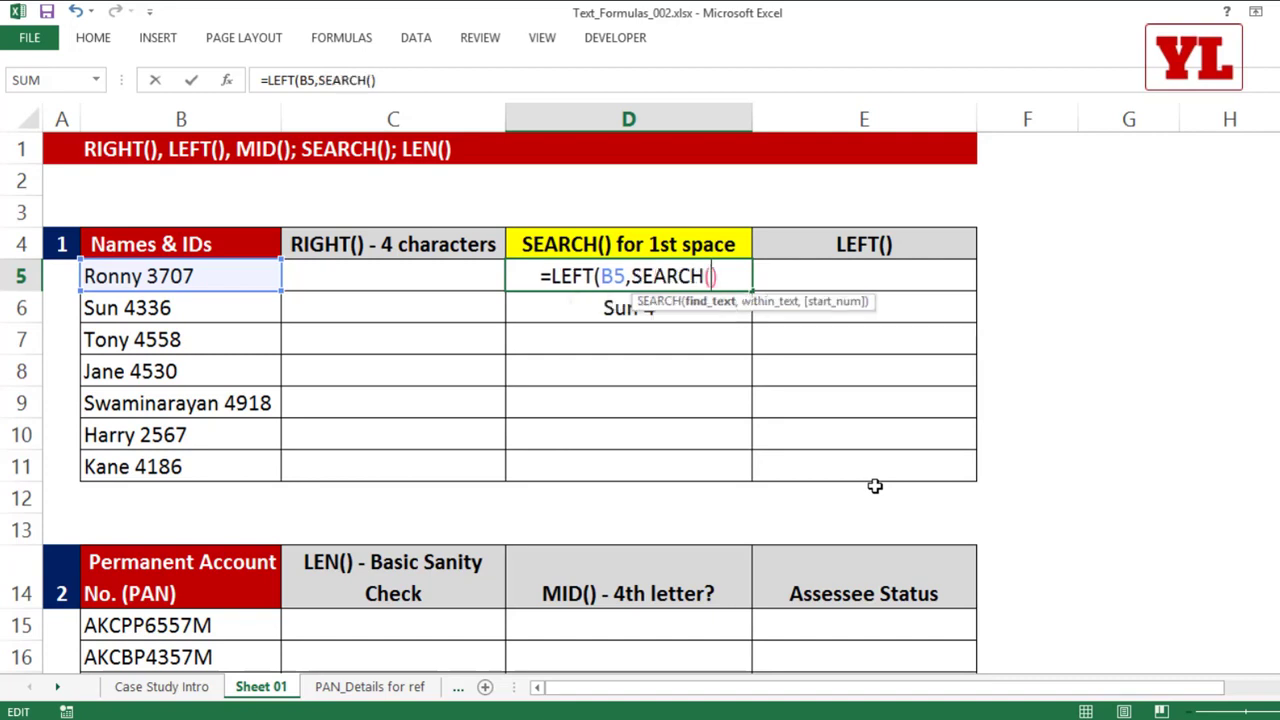
type(")")
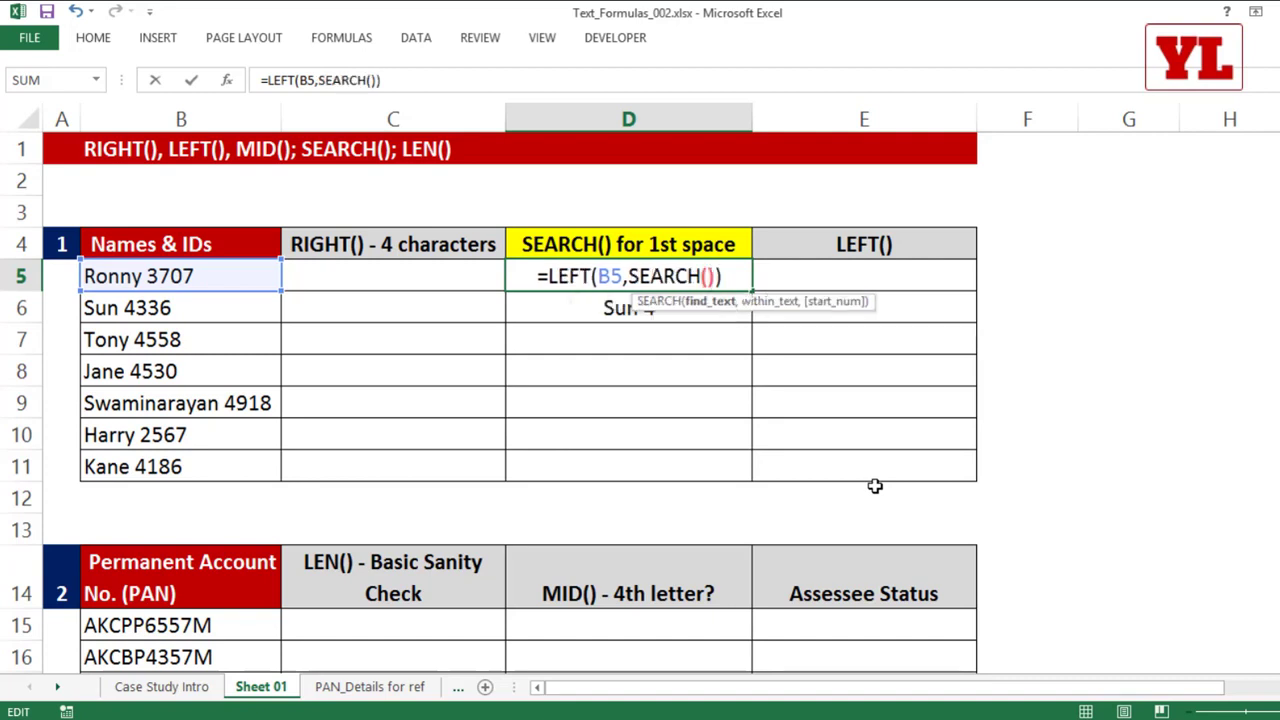
left_click(708, 276)
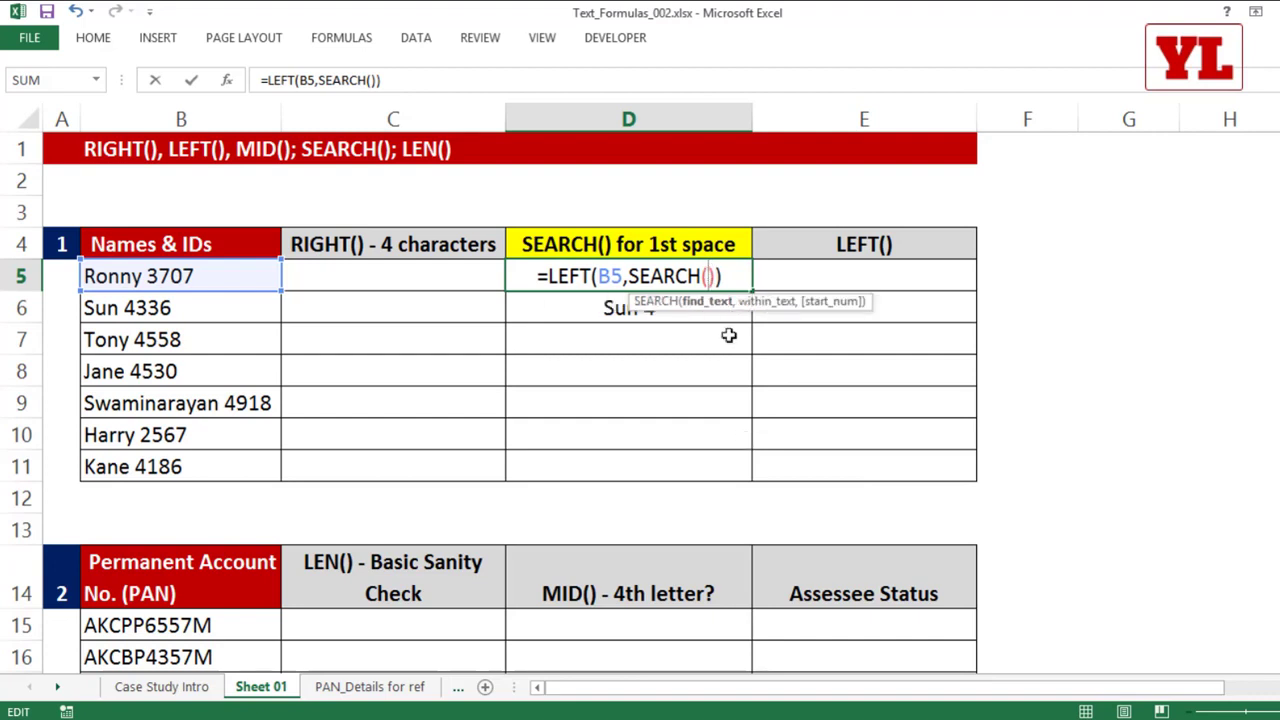
type("\" \"")
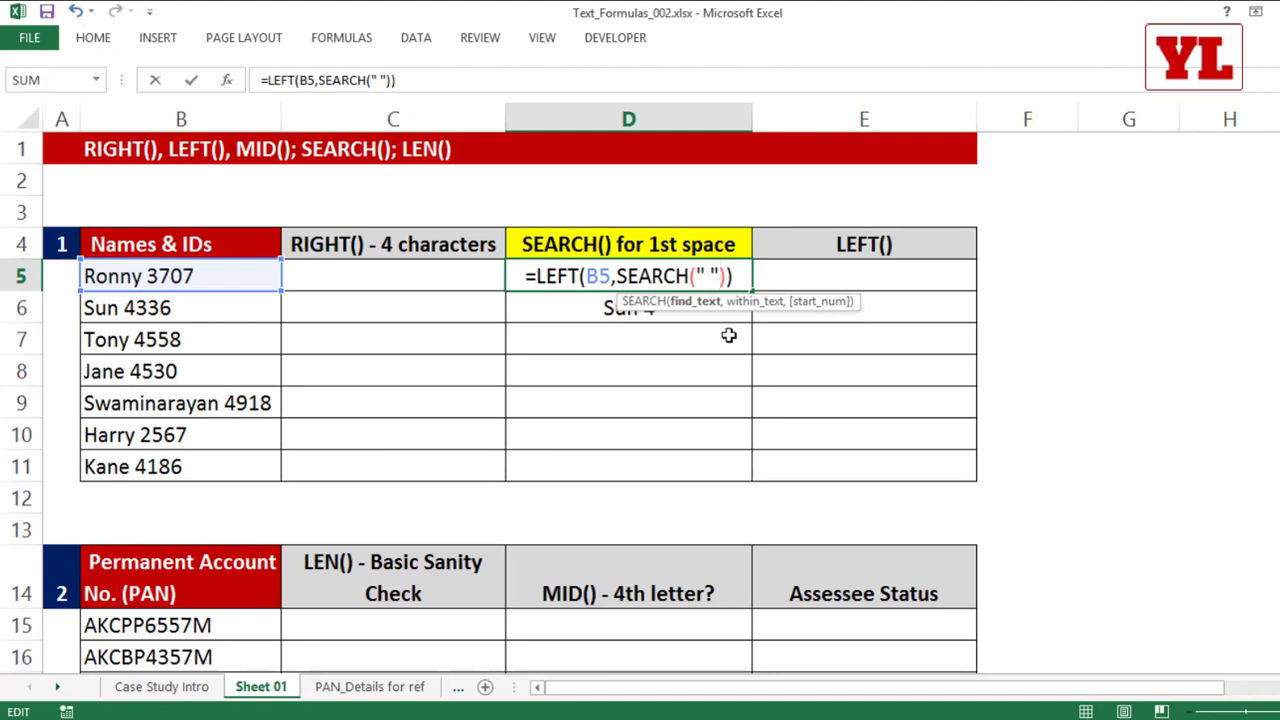
type(",")
left_click(220, 273)
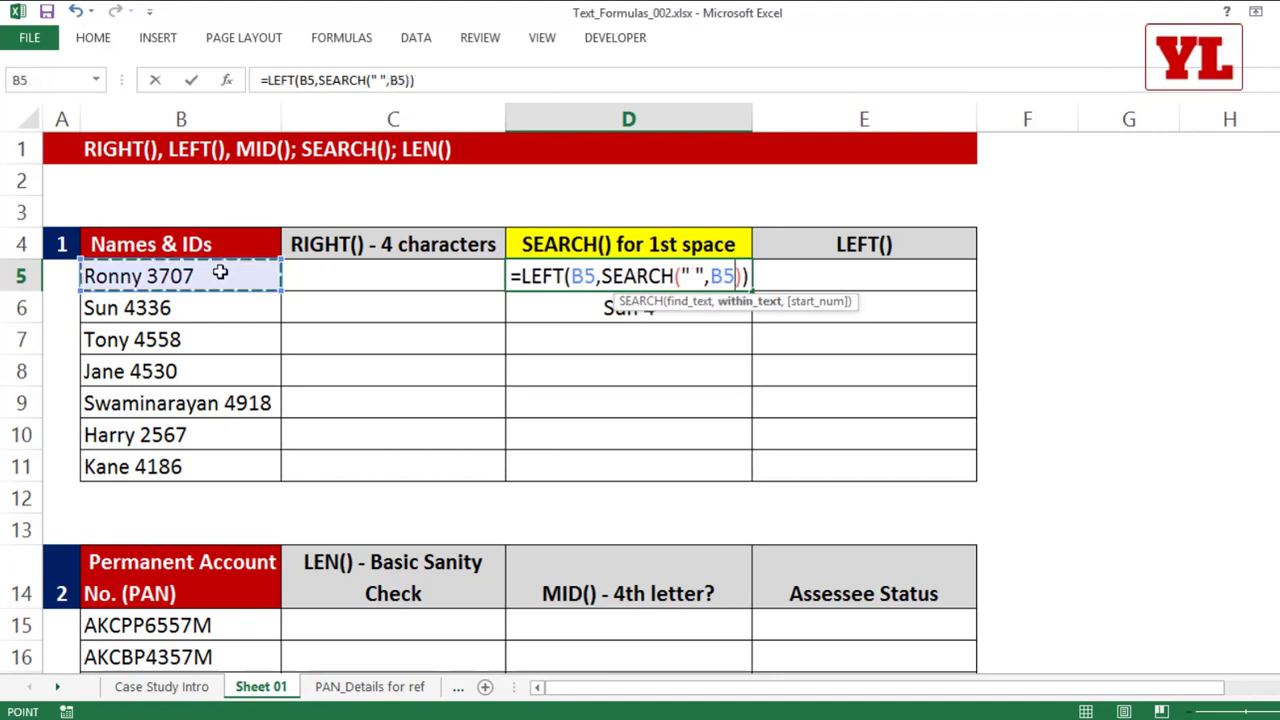
key("Return")
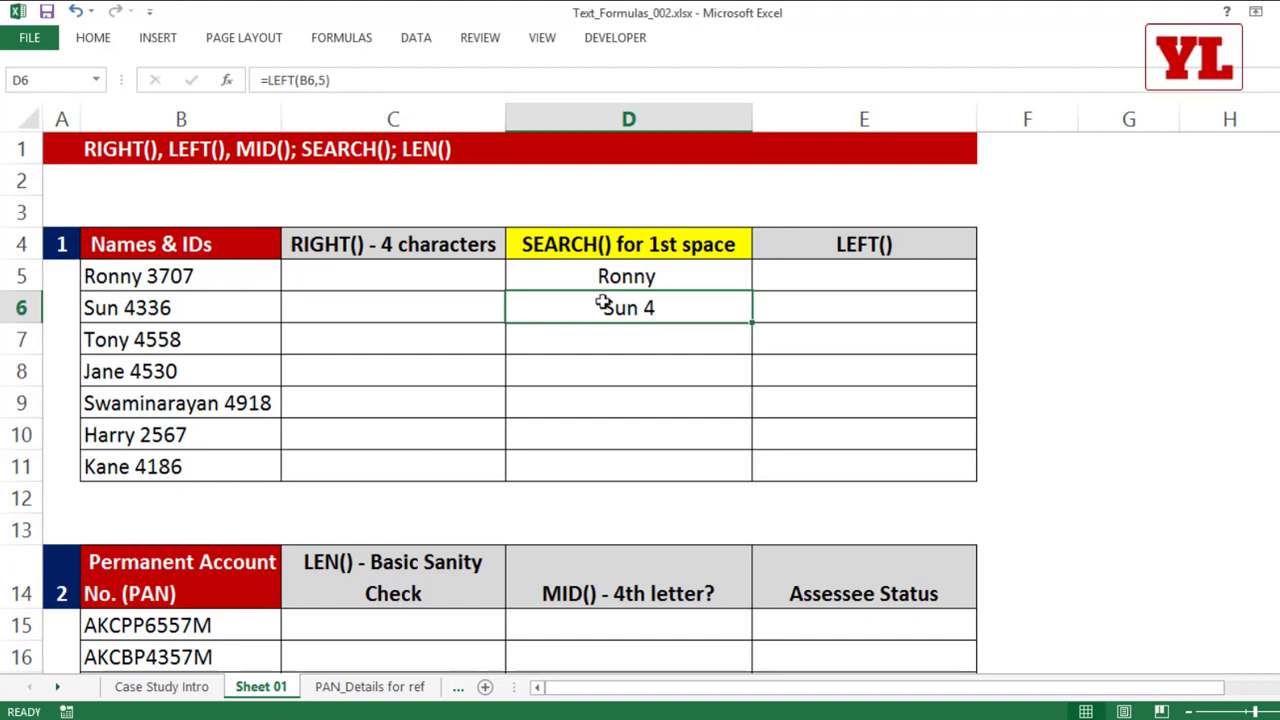
left_click(718, 277)
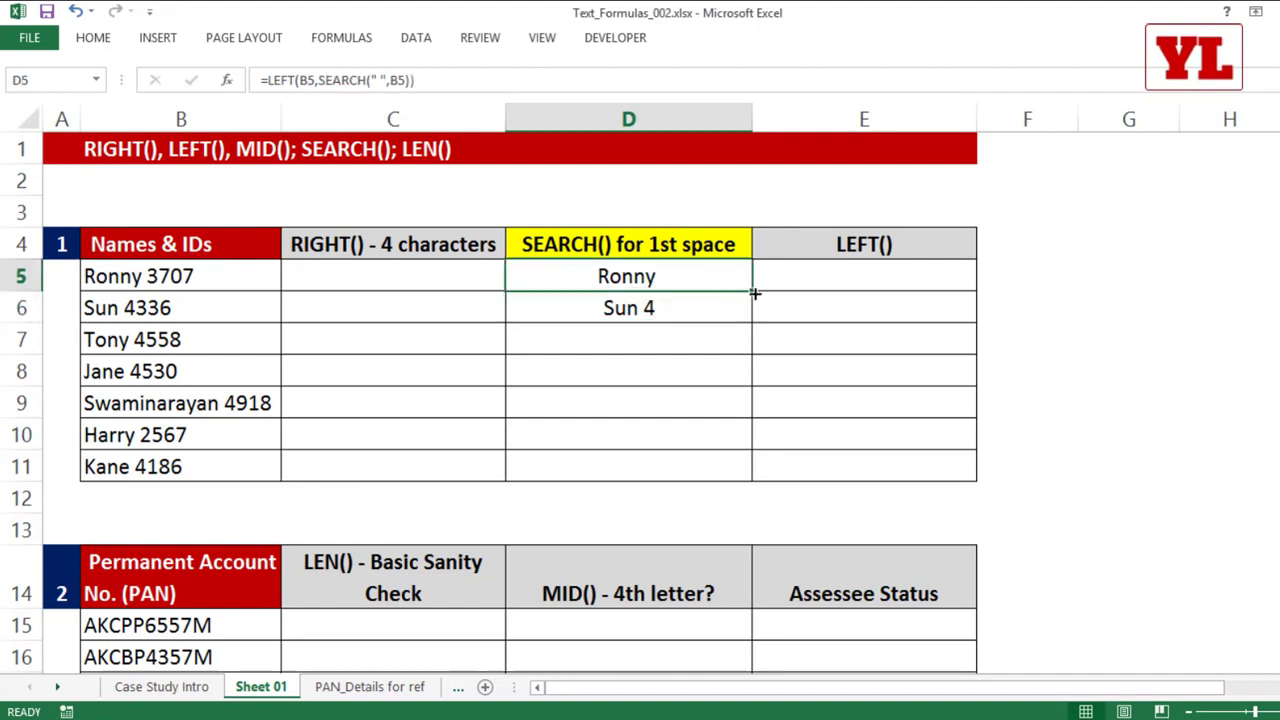
left_click_drag(755, 293, 748, 468)
Step: Enter =LEN(D5) in F5 to count the characters of the first extracted name
left_click(1011, 267)
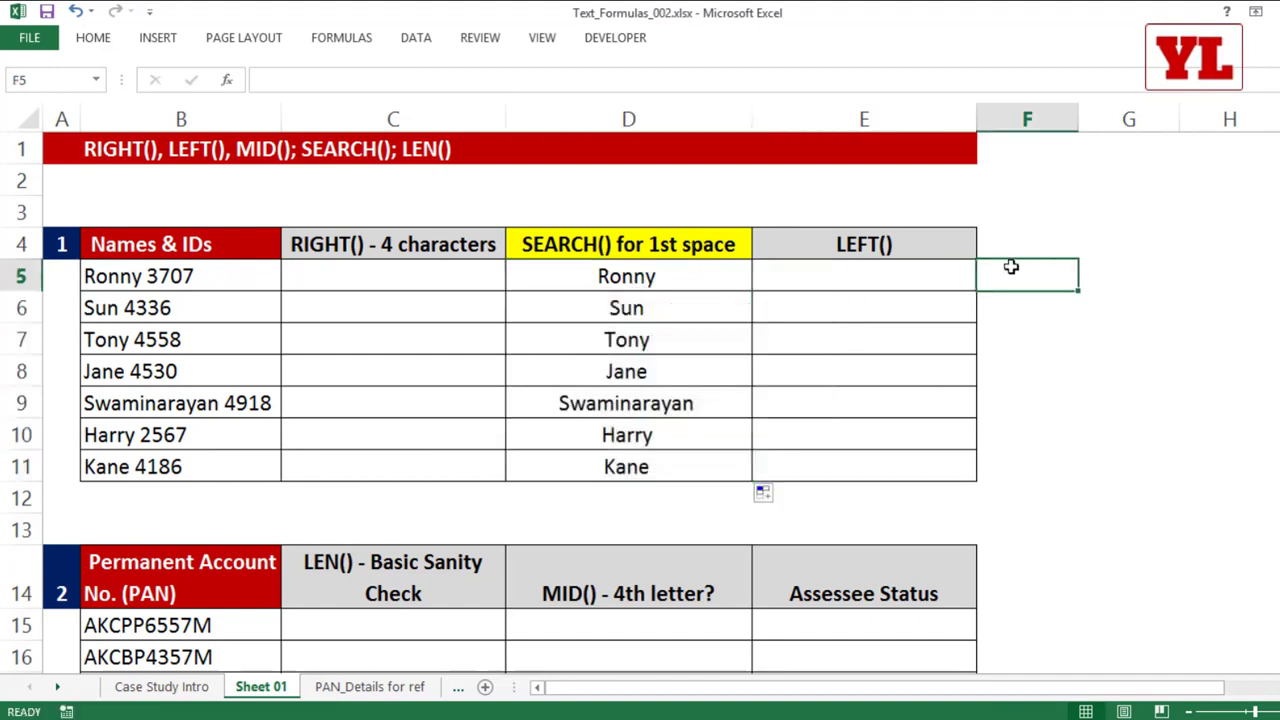
type("=le")
key("Tab")
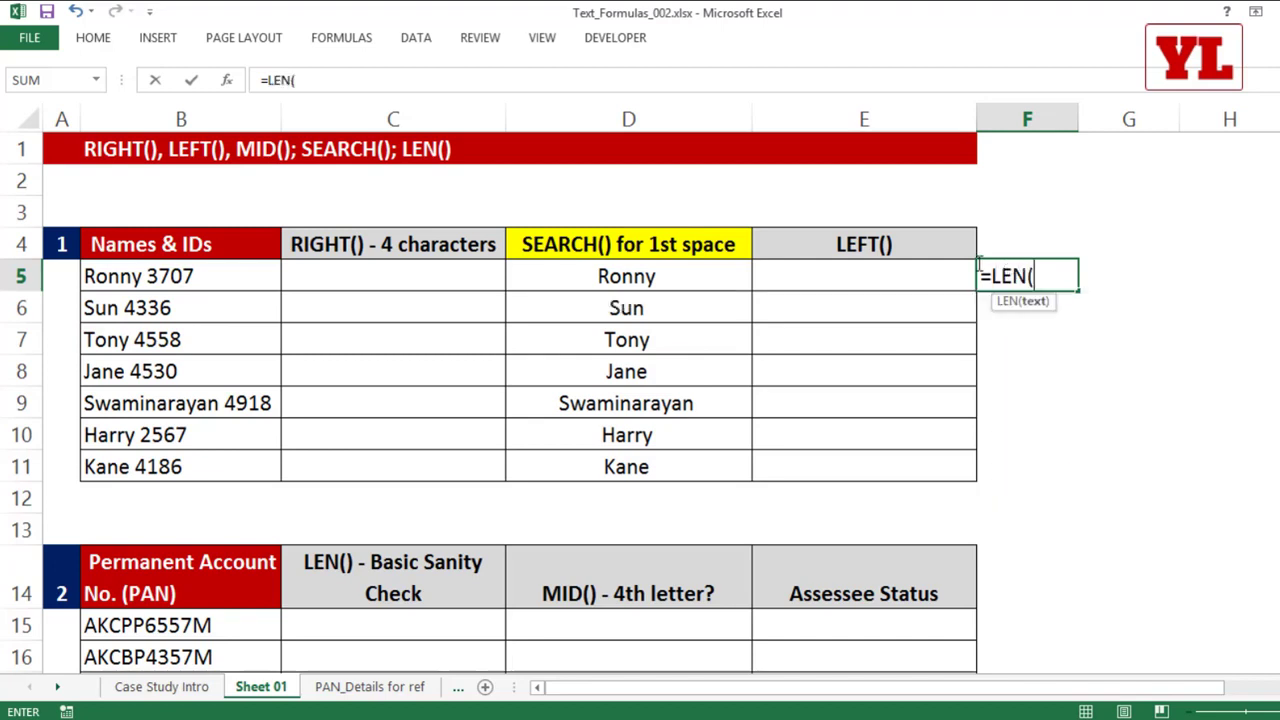
left_click(662, 277)
key("Return")
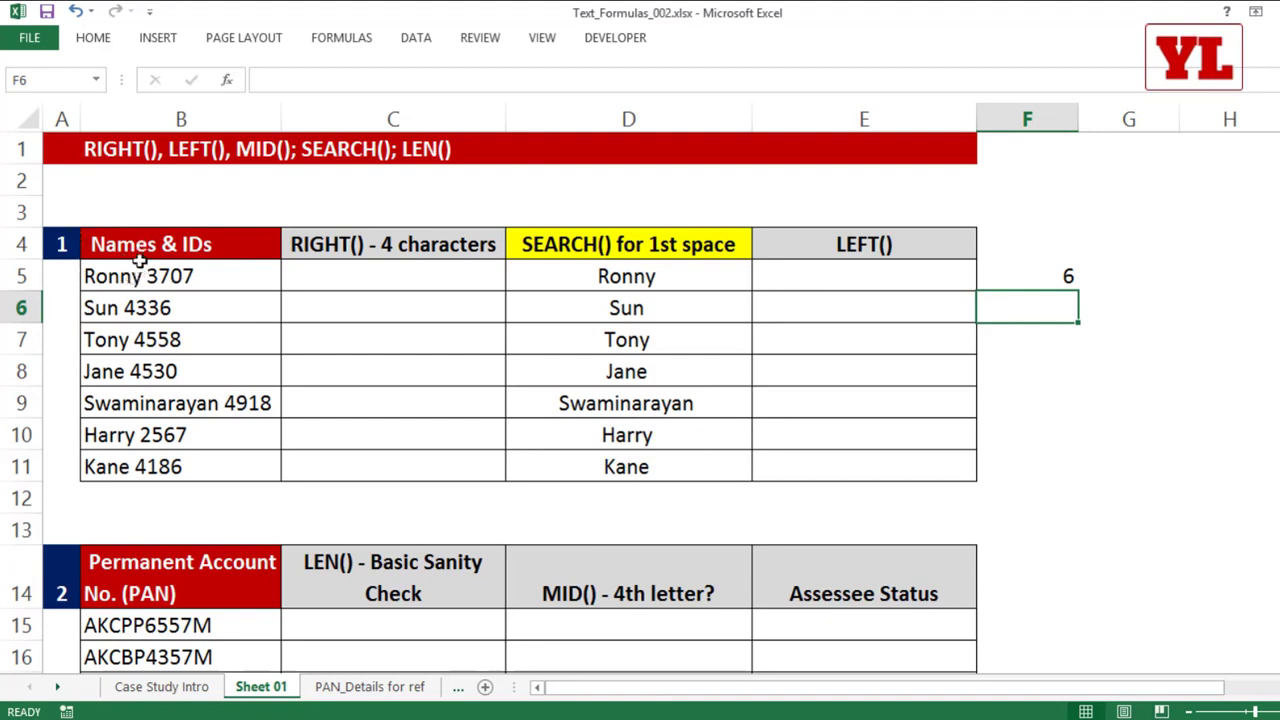
Step: Exclude the trailing space by changing D5 to =LEFT(B5,SEARCH(" ",B5)-1), fill it down to D11, and check the length in F5
left_click(652, 278)
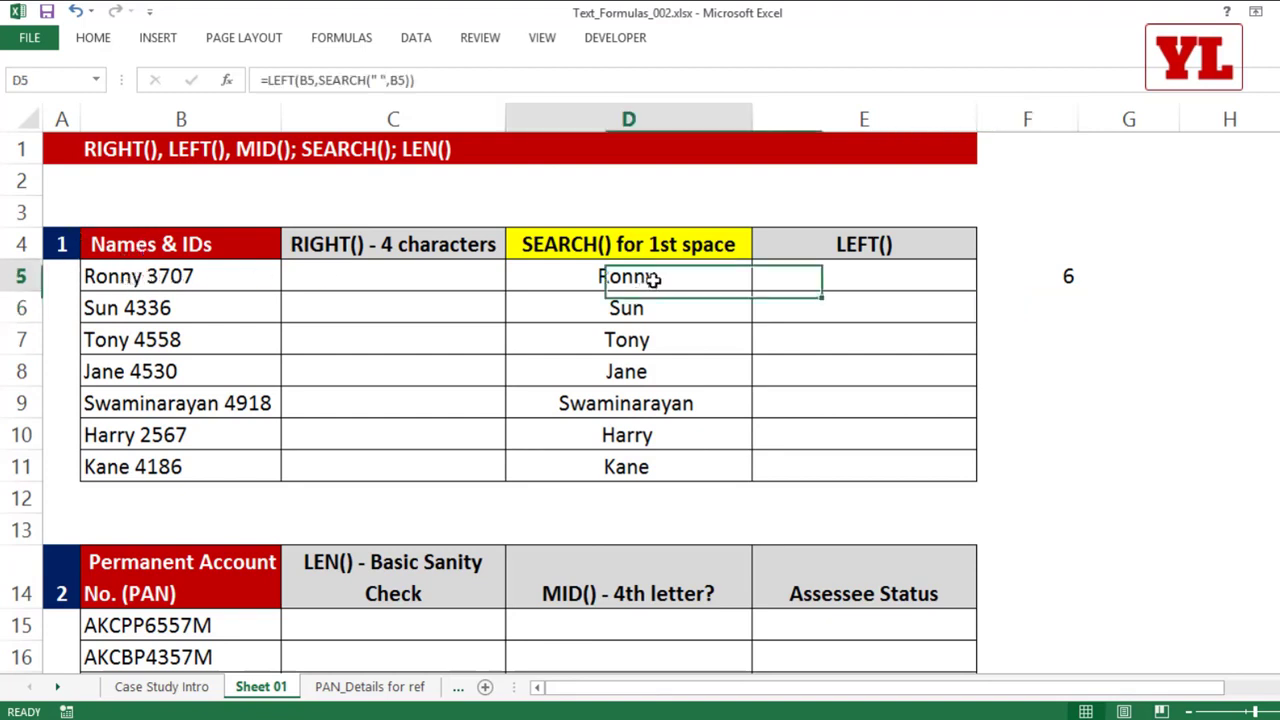
double_click(650, 278)
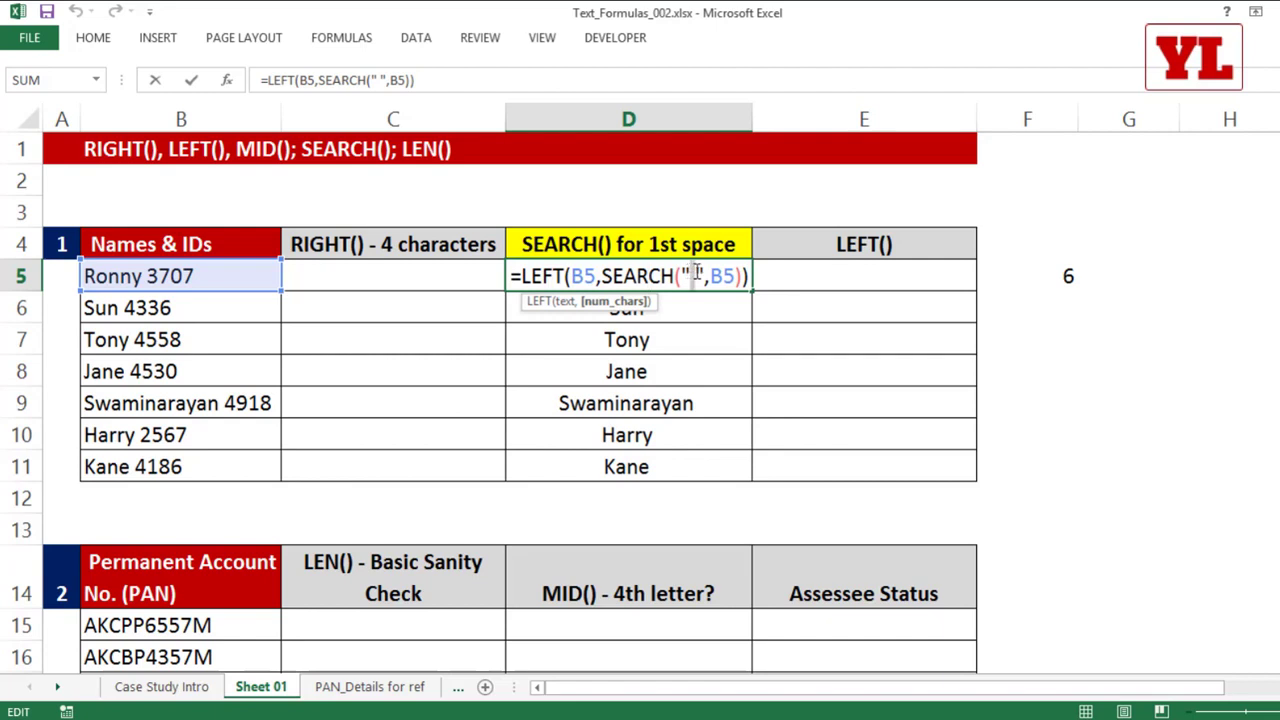
left_click(697, 273)
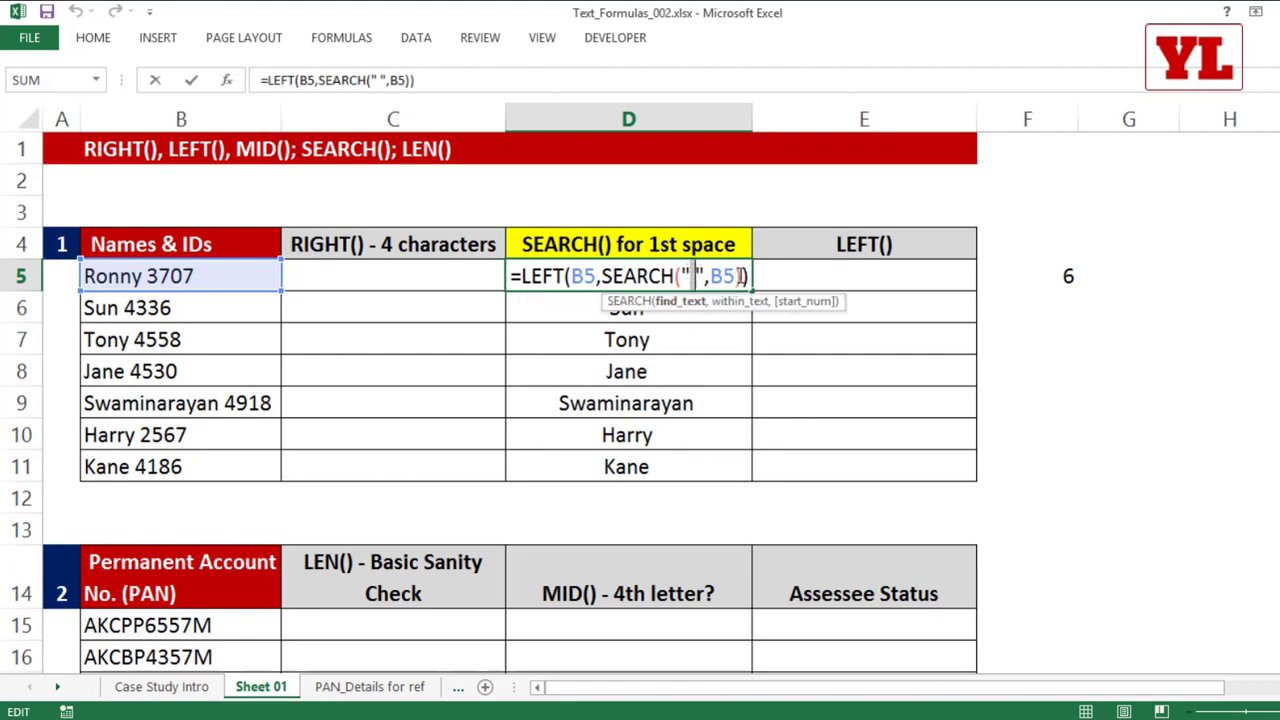
left_click(745, 276)
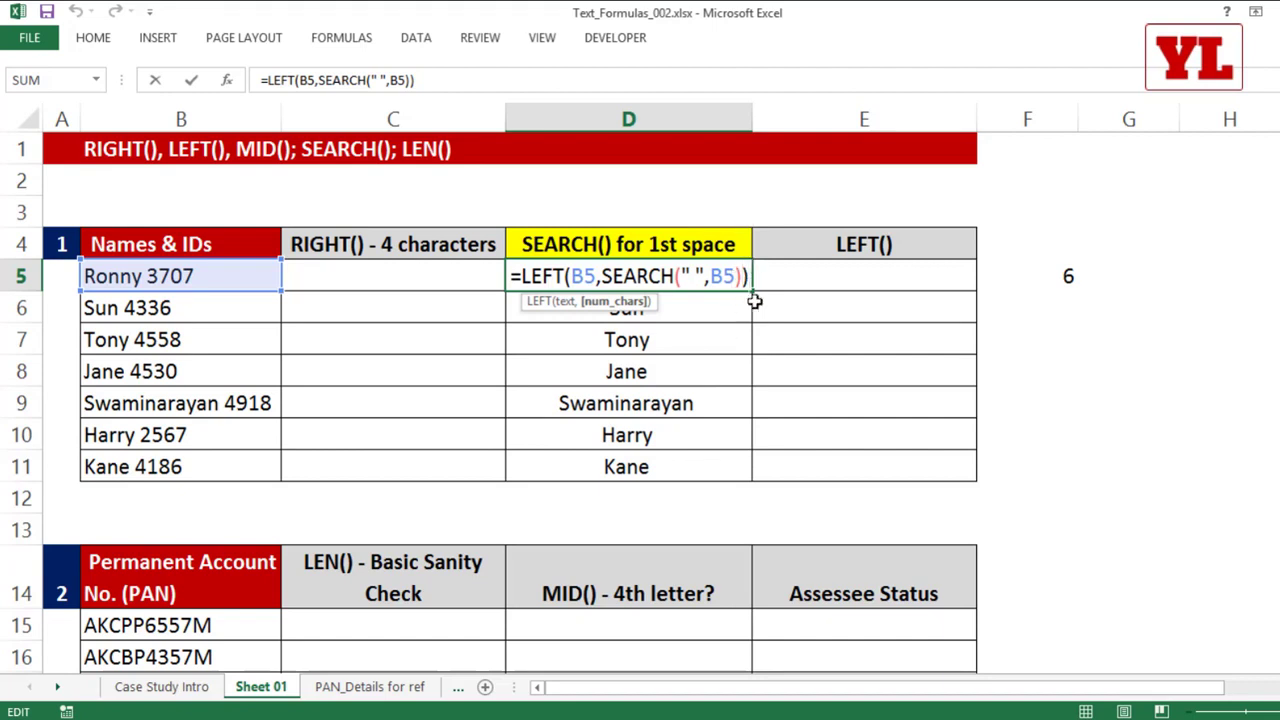
key("Left")
type("-1")
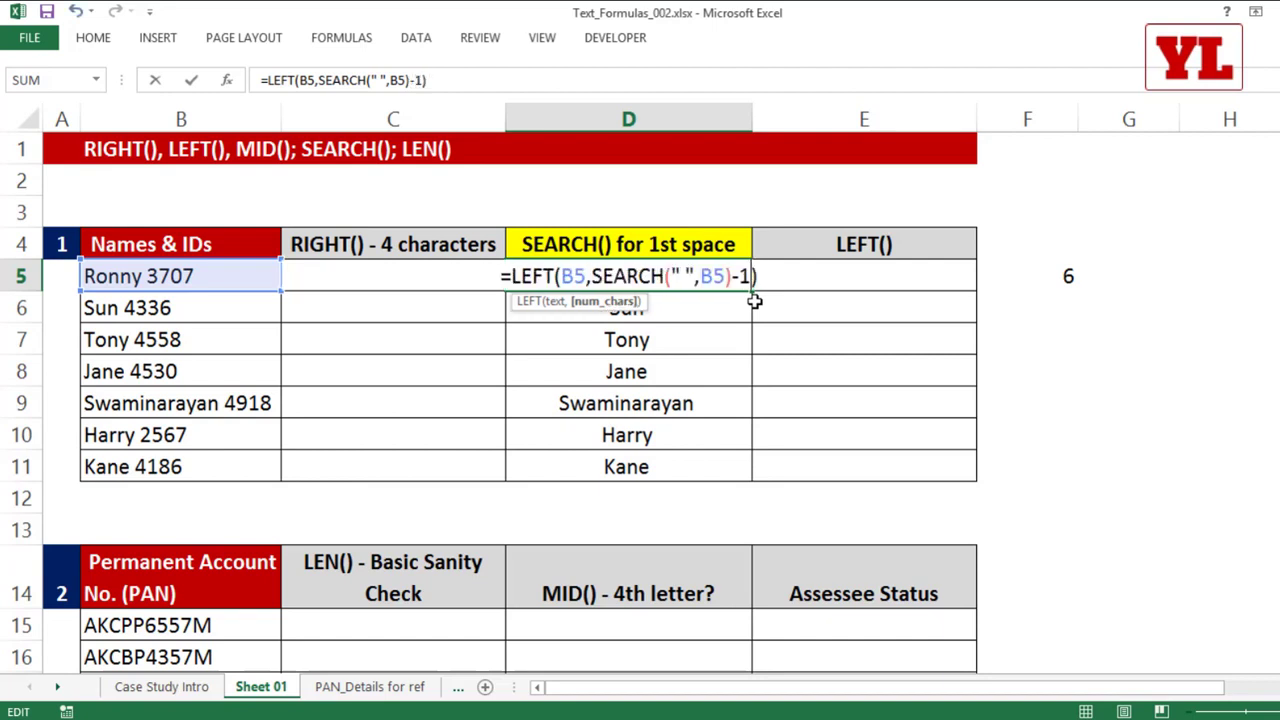
key("Return")
left_click(726, 284)
double_click(751, 291)
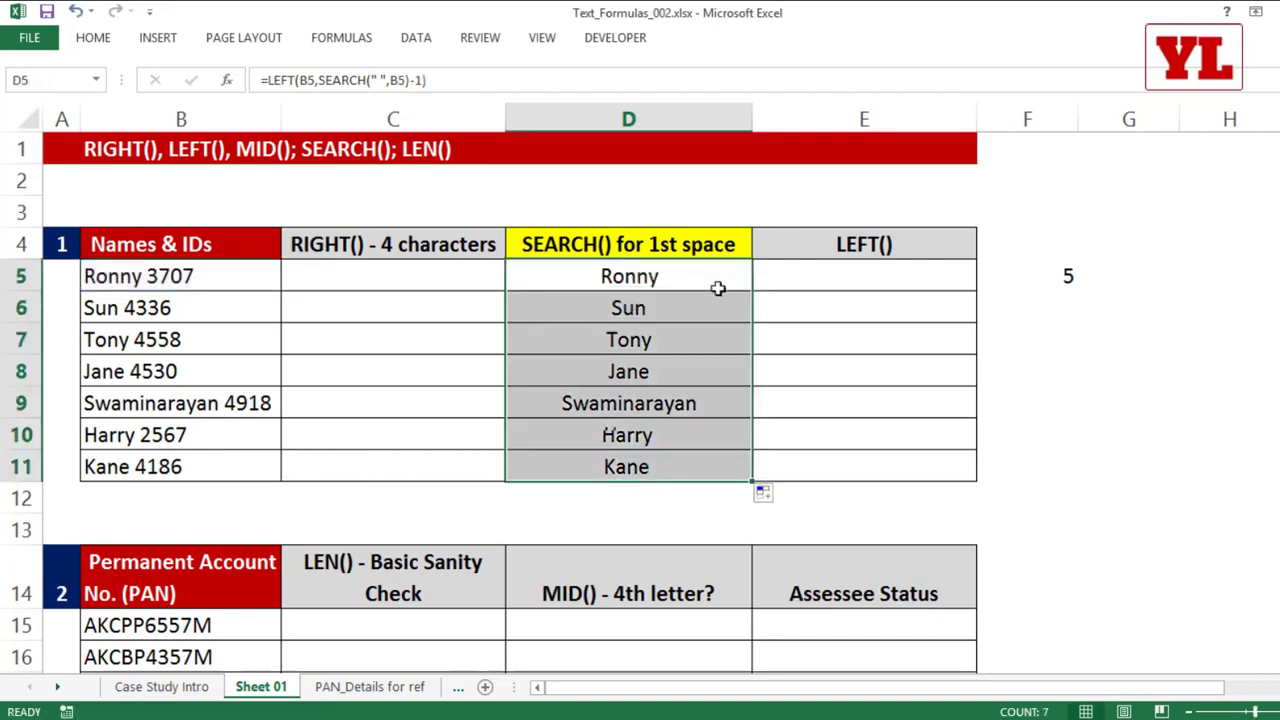
left_click(1060, 285)
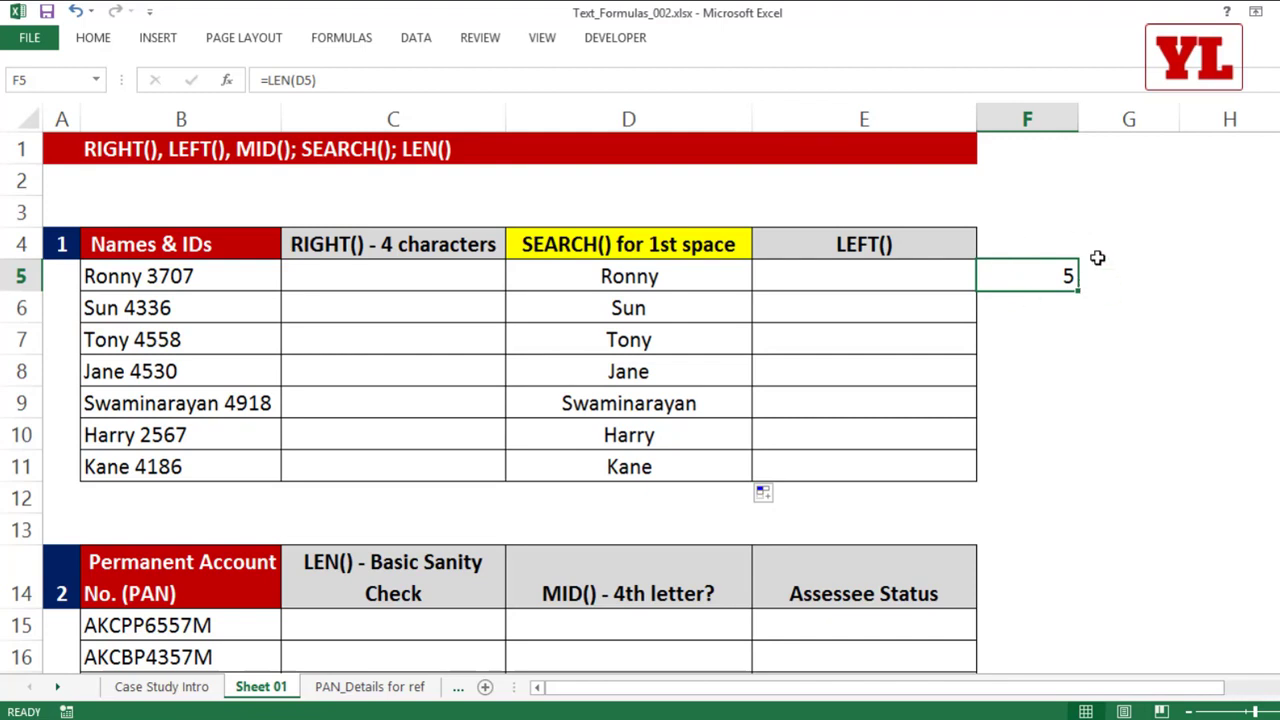
left_click(730, 279)
double_click(686, 277)
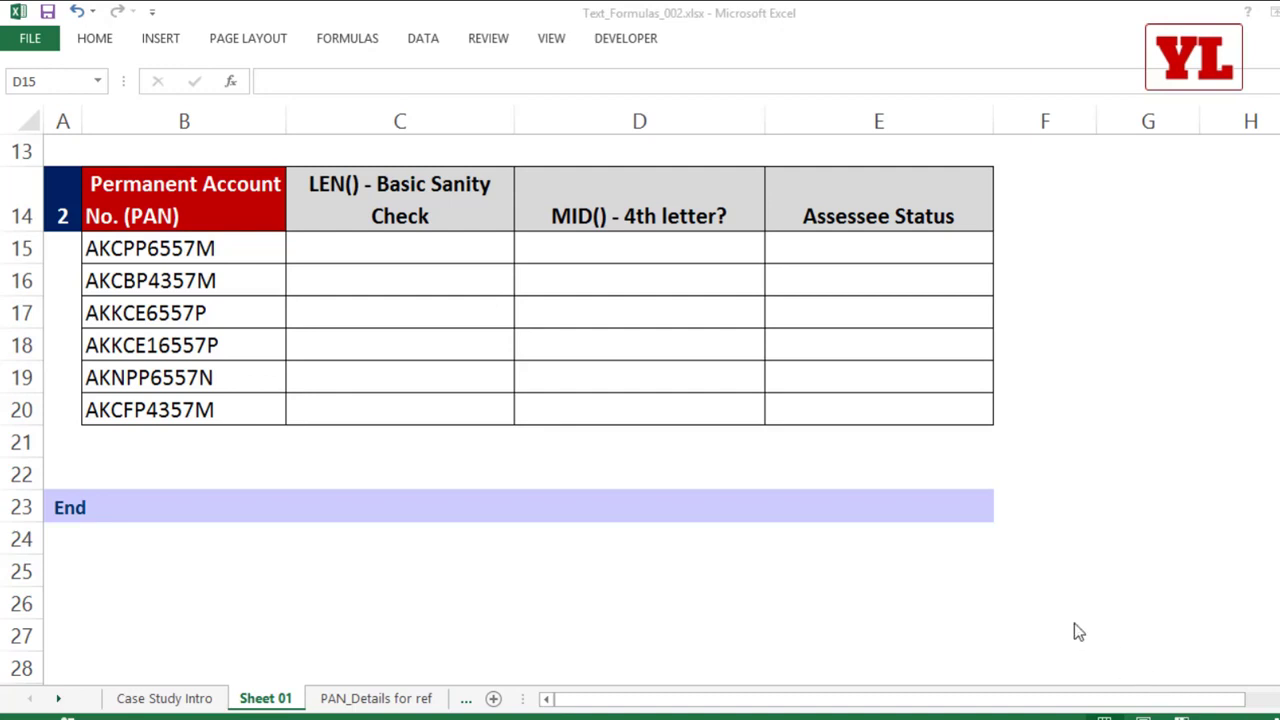
Step: Examine the PAN entries in B15:B20, including the letter, digit and fourth-character parts of B15, without changing them
left_click(231, 304)
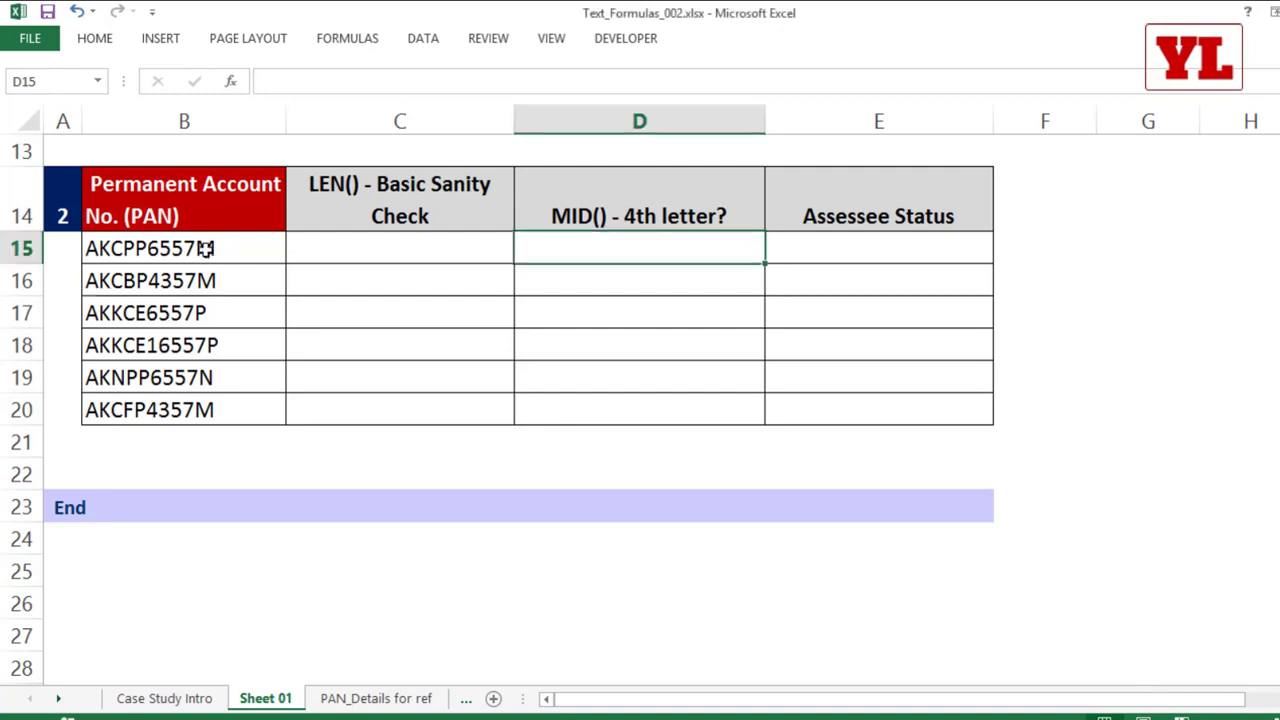
left_click_drag(205, 248, 214, 410)
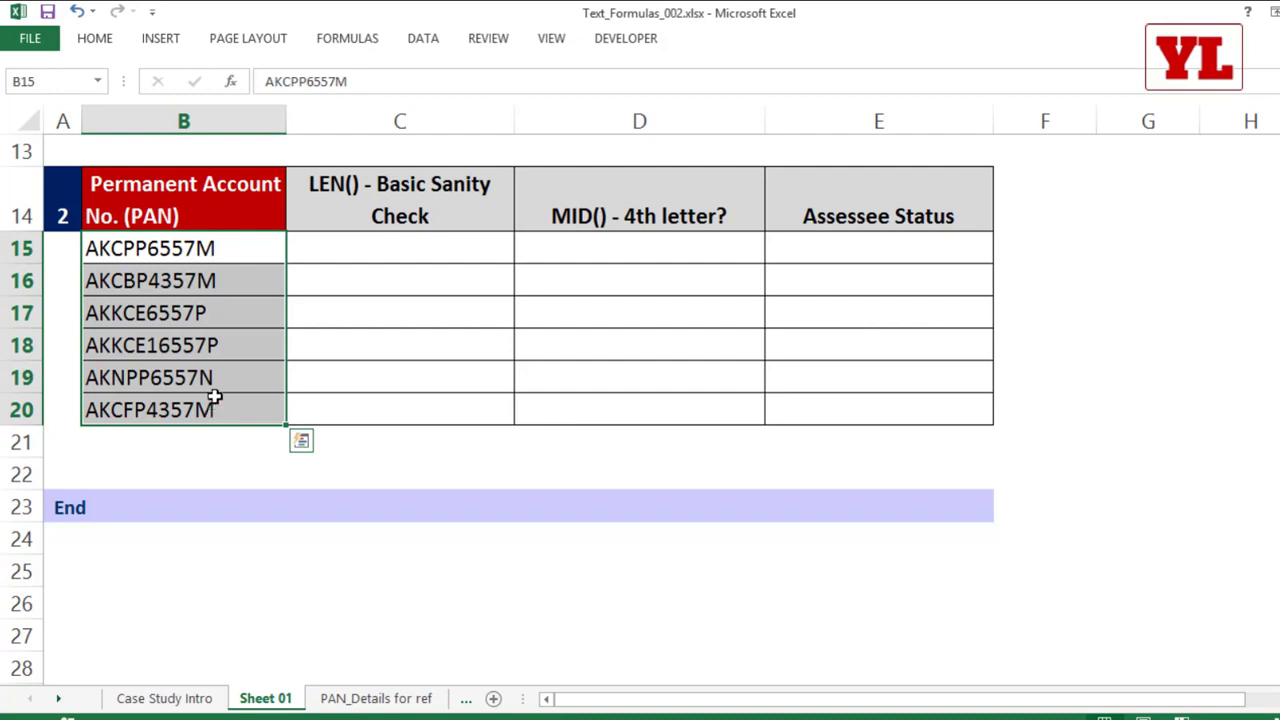
double_click(148, 247)
left_click_drag(148, 247, 37, 240)
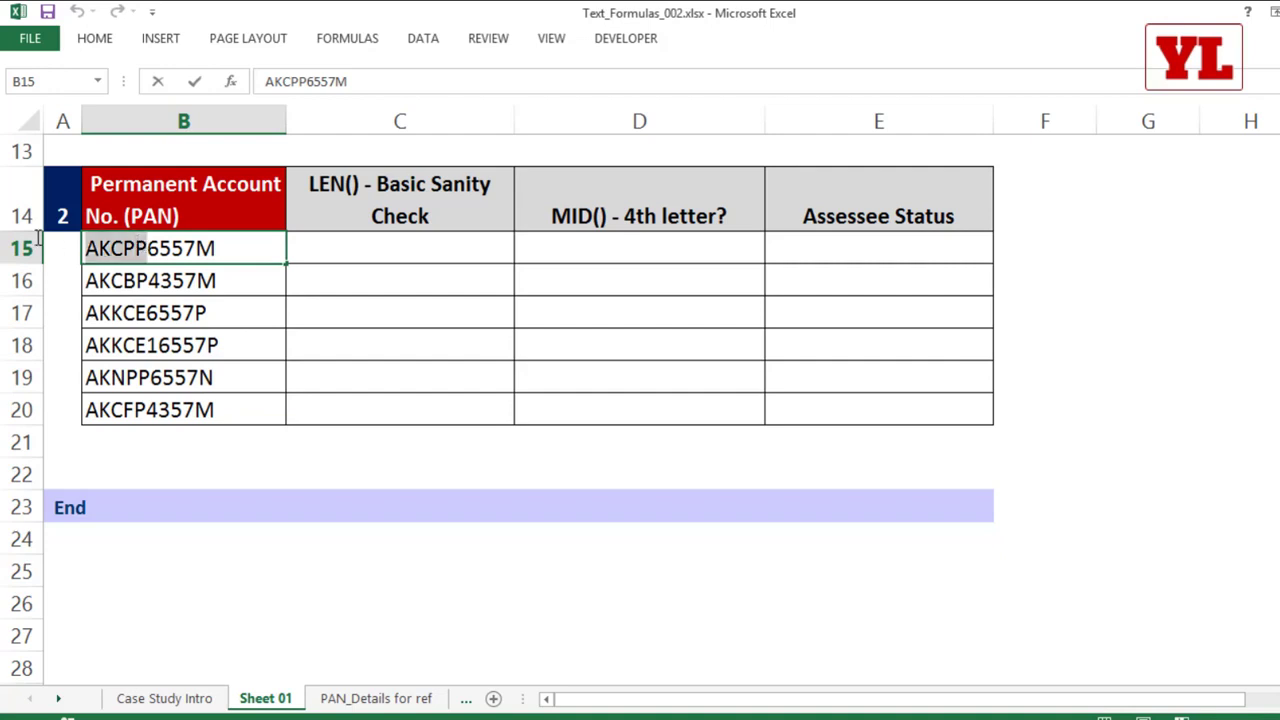
left_click_drag(148, 248, 218, 248)
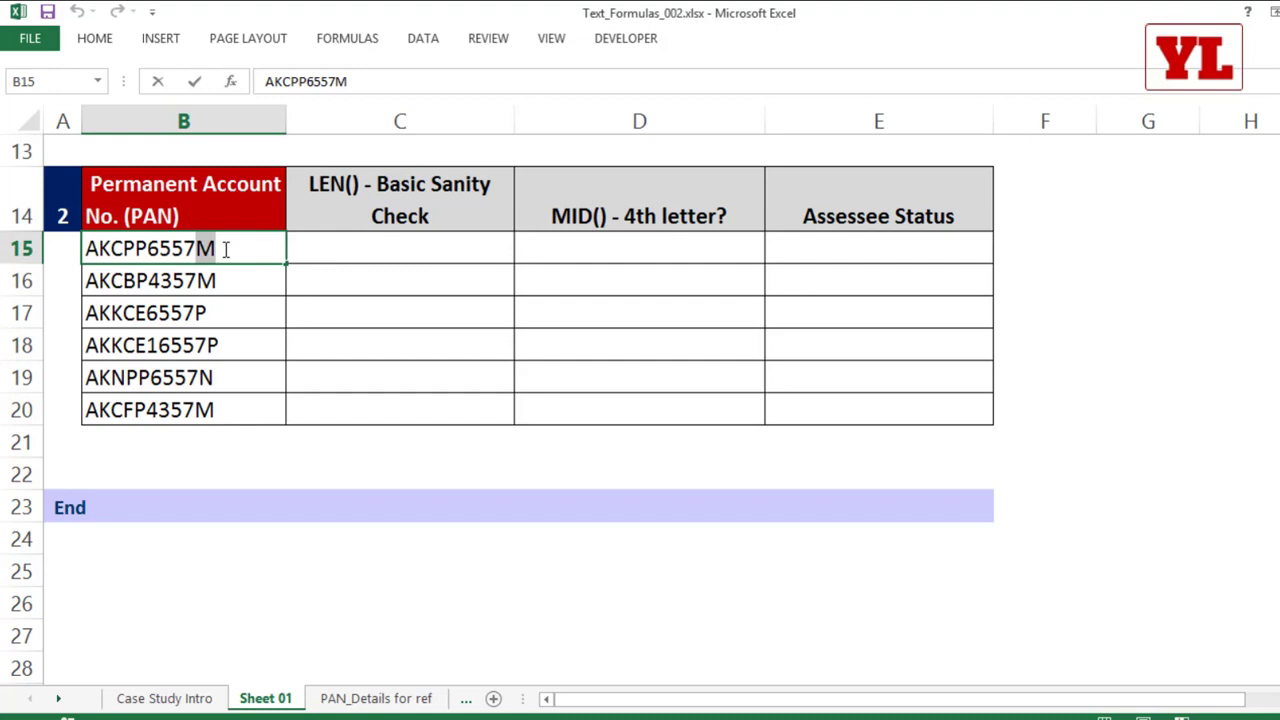
left_click(234, 346)
double_click(115, 250)
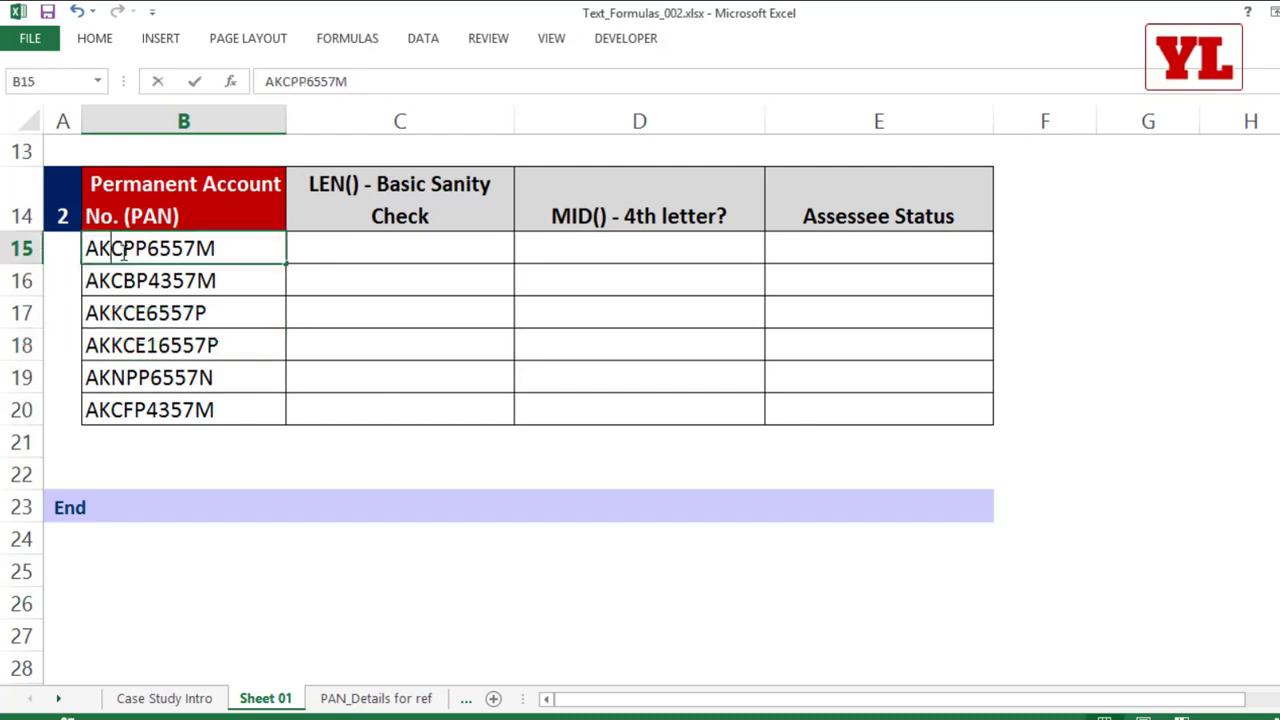
left_click_drag(122, 250, 135, 250)
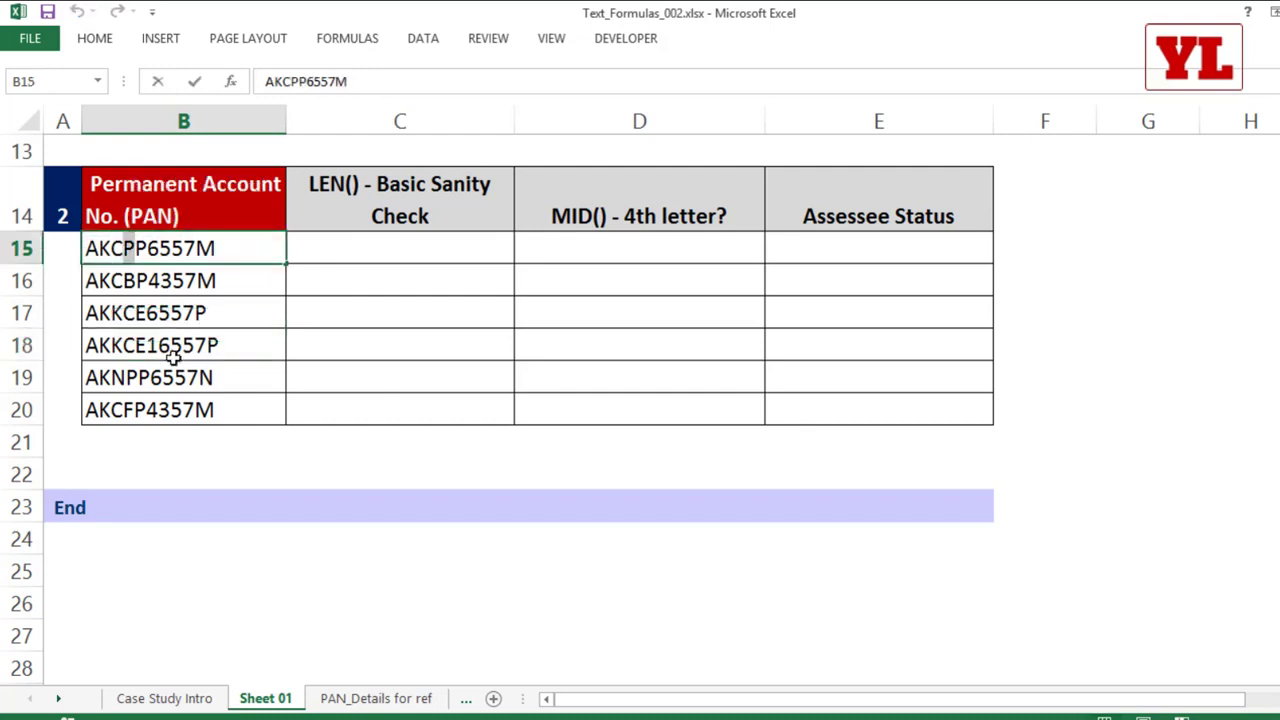
left_click(400, 565)
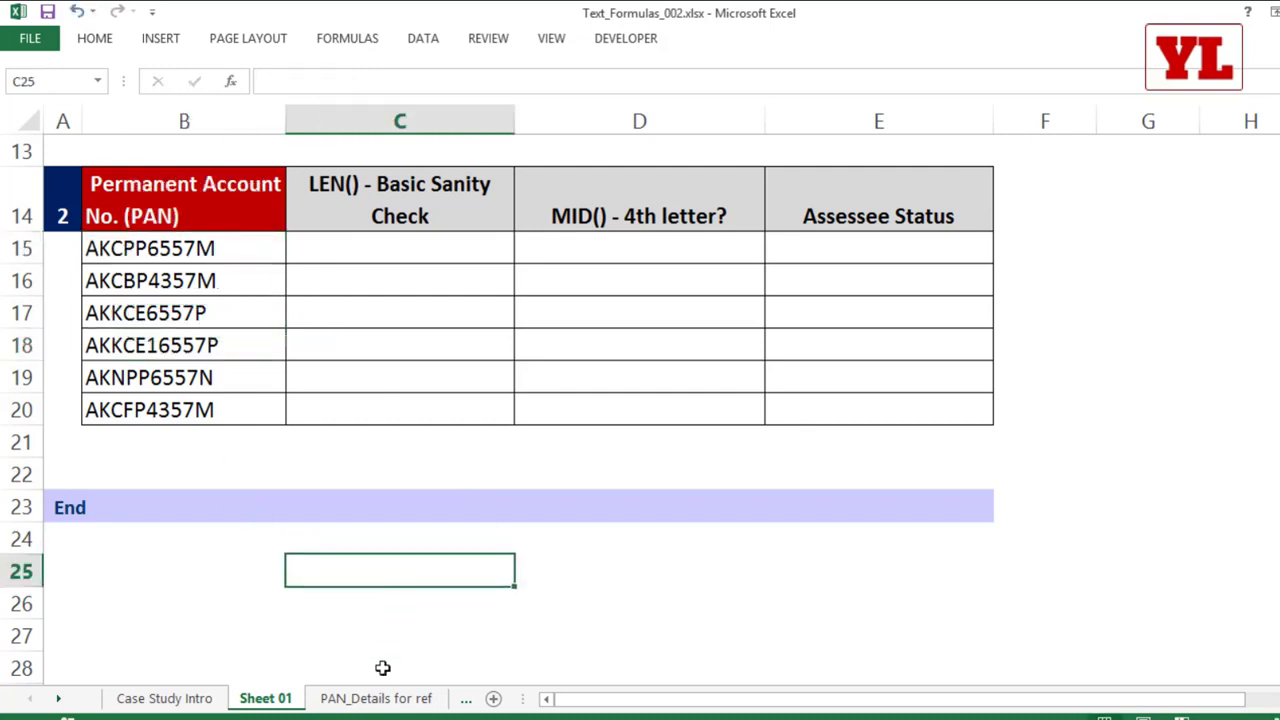
Step: Review the PAN structure and the fourth-character status codes on the PAN_Details for ref sheet
left_click(376, 698)
scroll(585, 415, "up", 4)
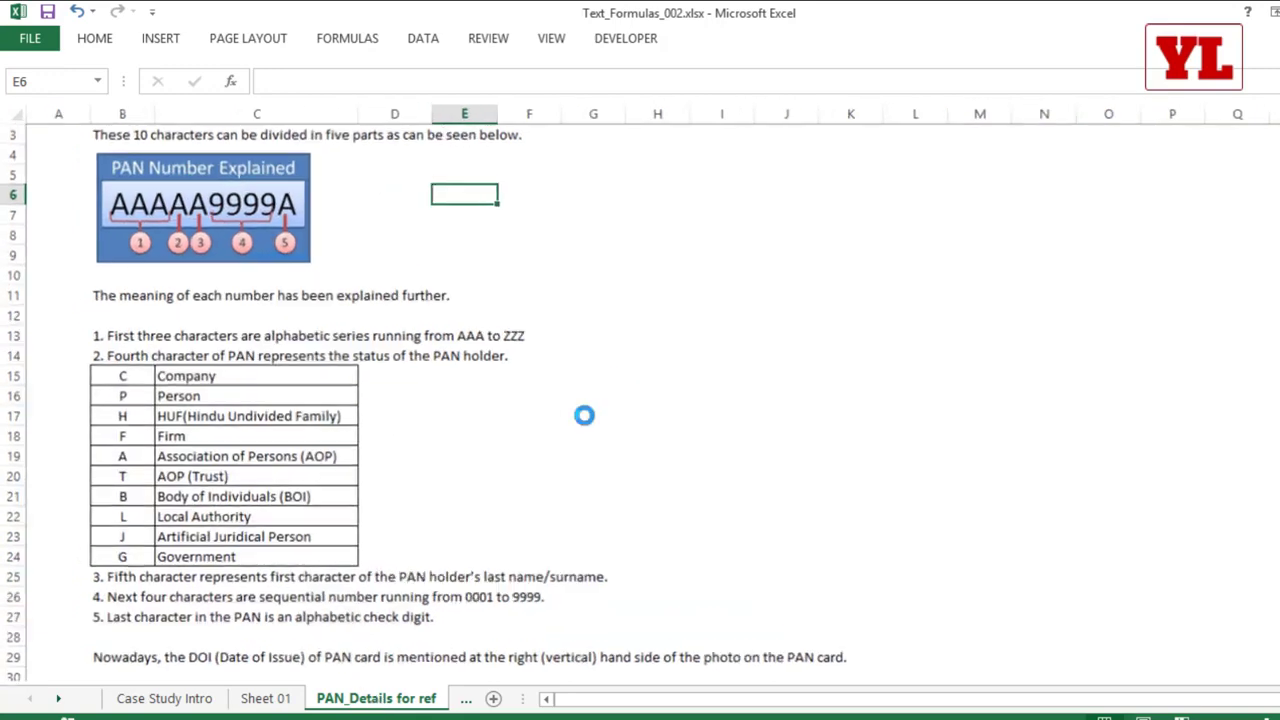
scroll(585, 415, "up", 2)
scroll(571, 400, "down", 2)
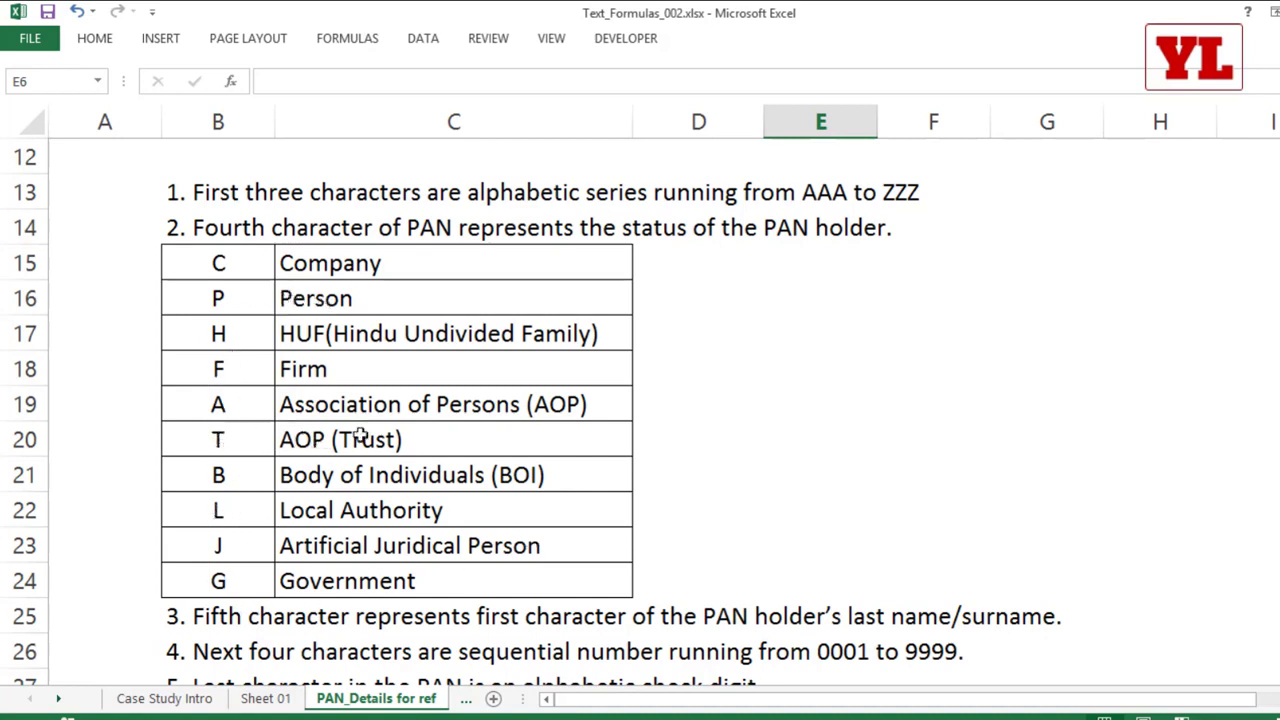
Step: Return to Sheet 01 and select the PAN entries in B15:B20
left_click(265, 698)
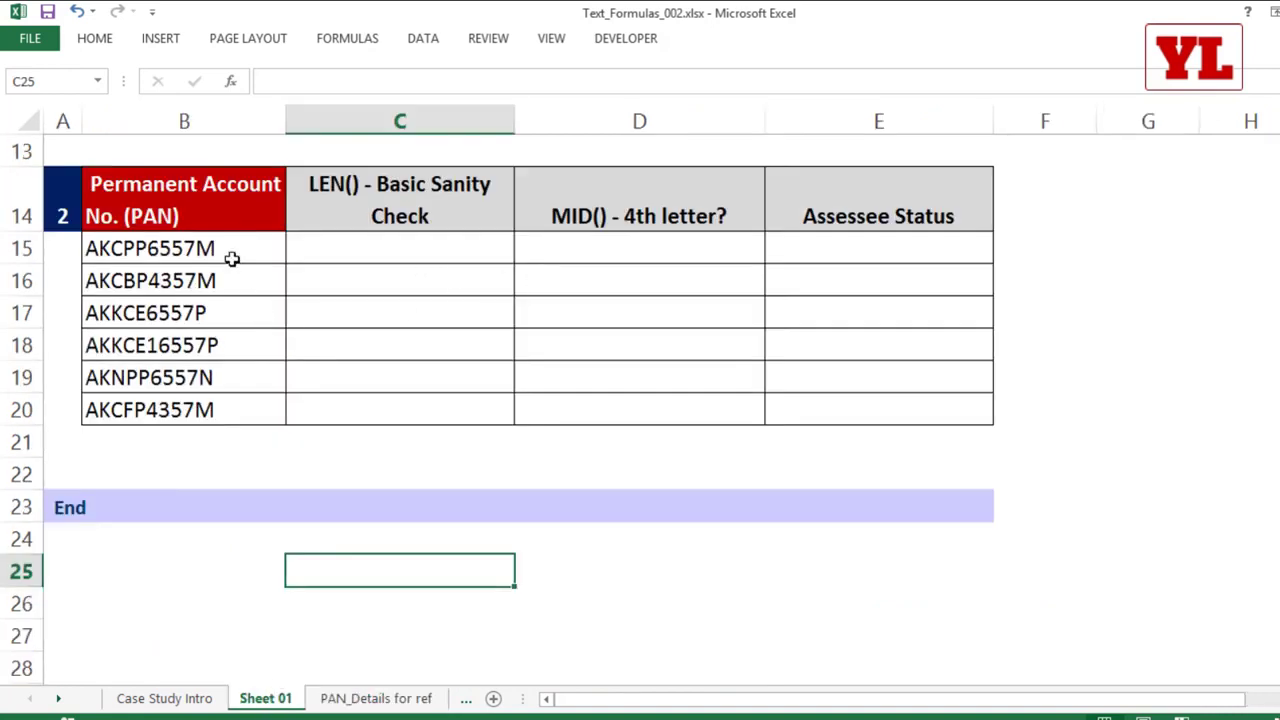
left_click_drag(231, 254, 226, 408)
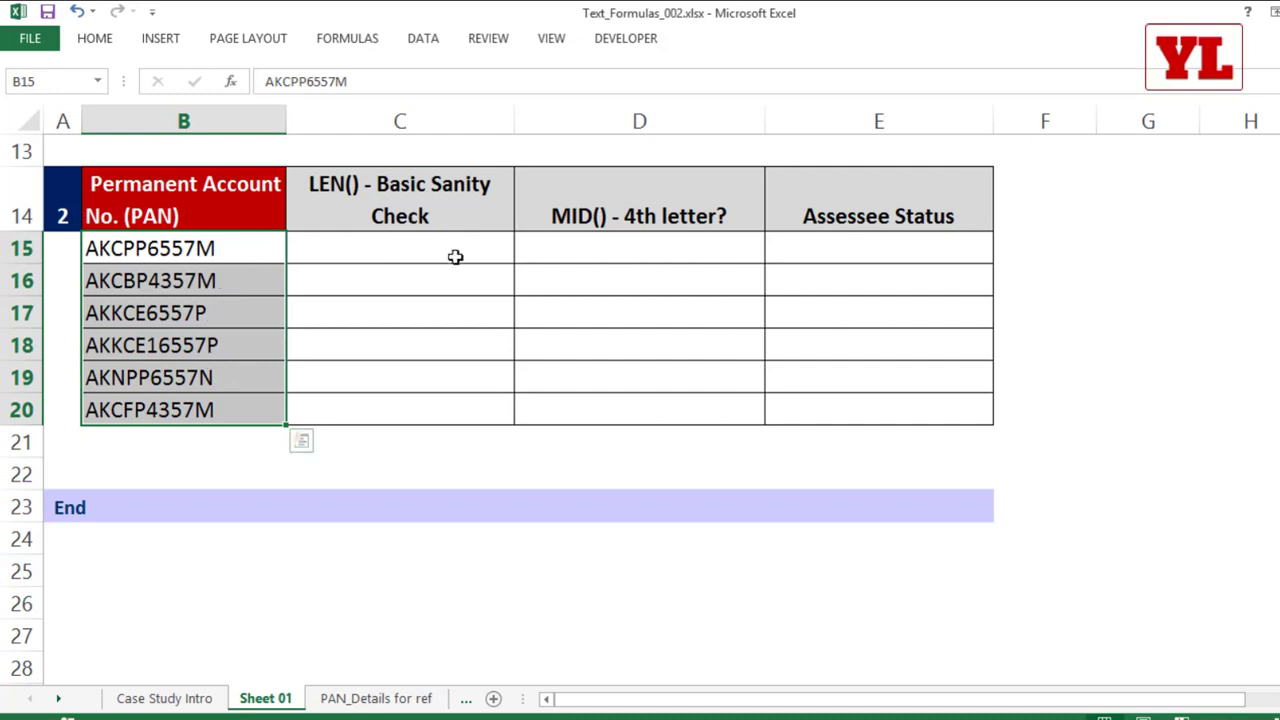
Step: Try extracting the first four characters of the first PAN by entering =LEFT(B15,4) in D15
left_click(656, 244)
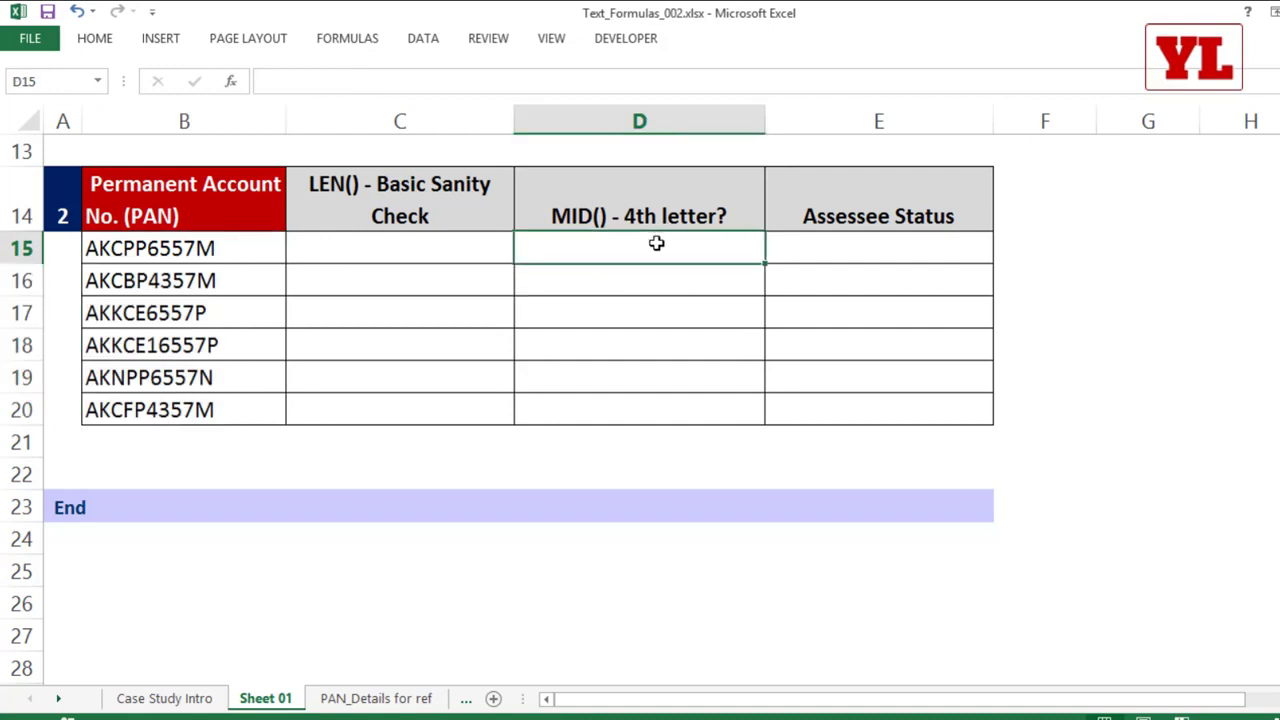
type("=le")
key("Tab")
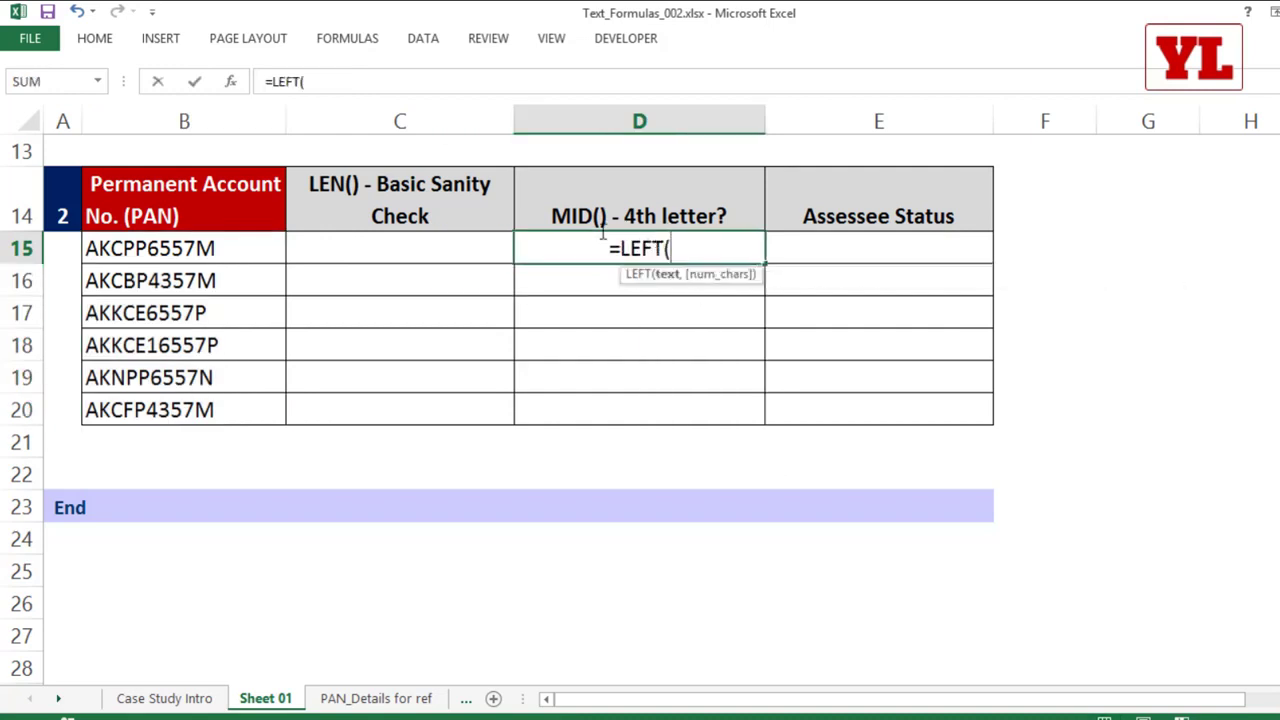
left_click(178, 249)
type(",")
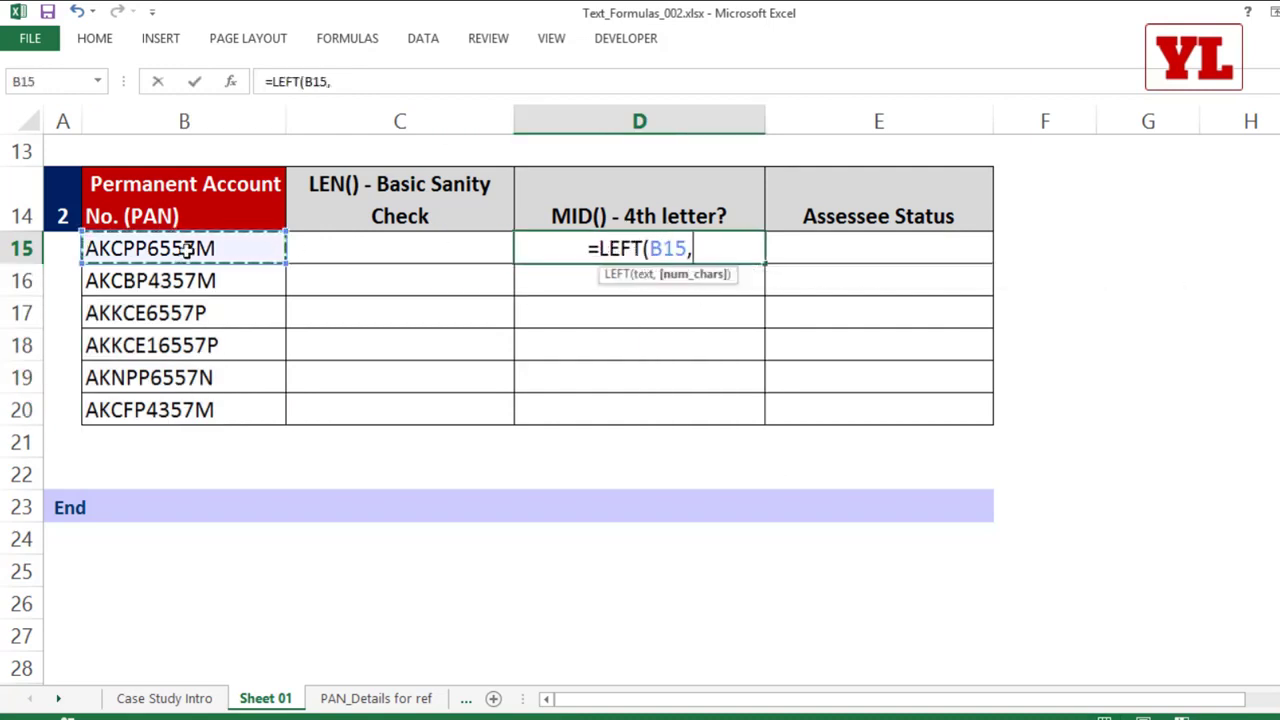
type("4)")
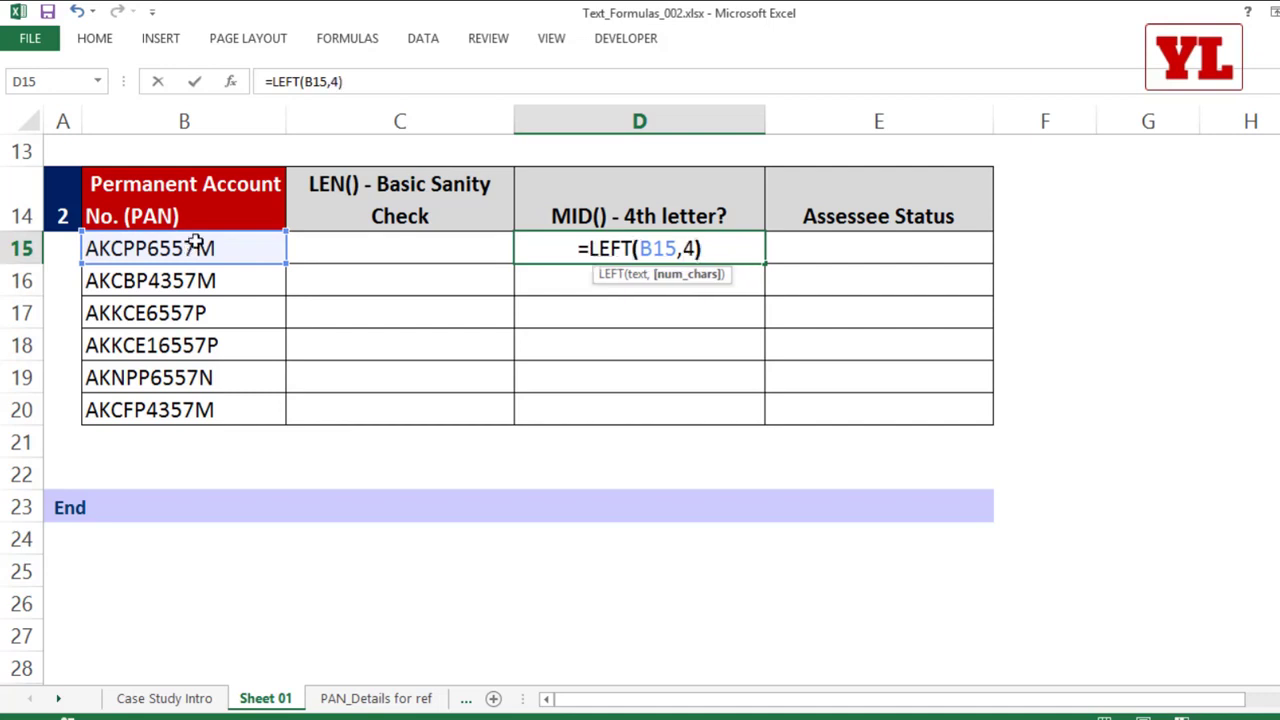
key("Return")
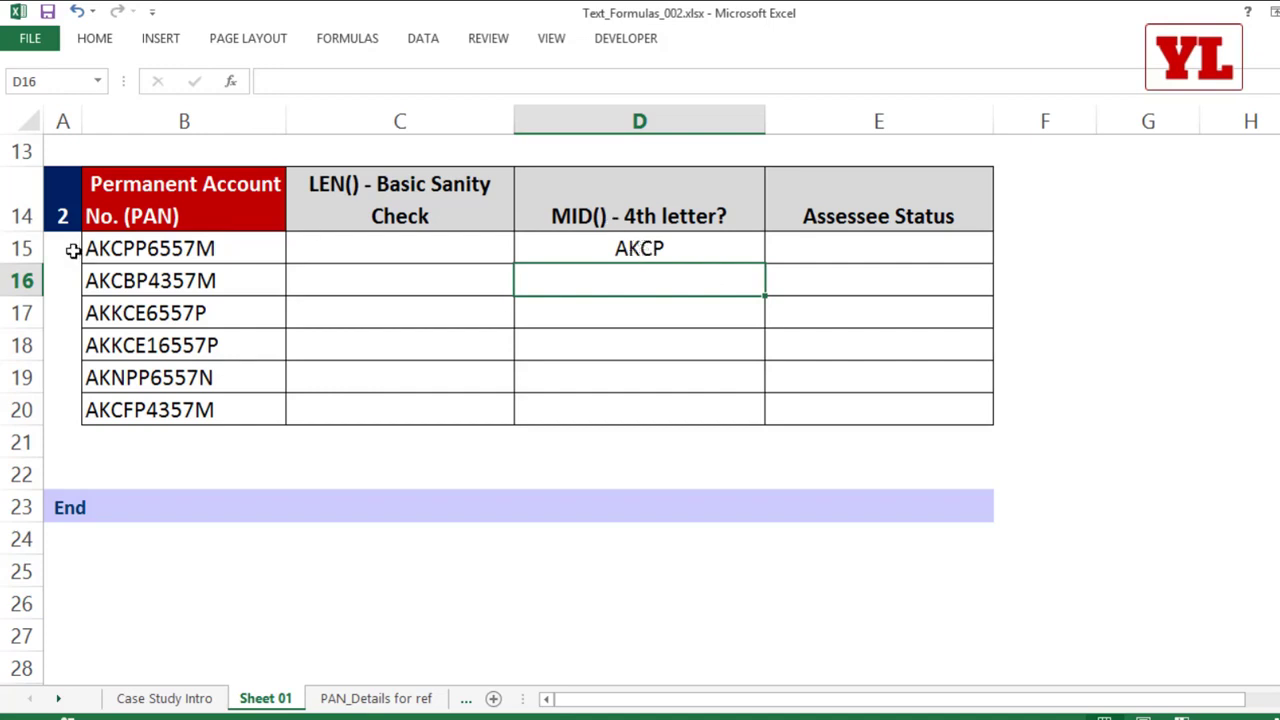
Step: Extract only the fourth letter by replacing D15 with =MID(B15,4,1) and fill it down to D20
left_click(622, 248)
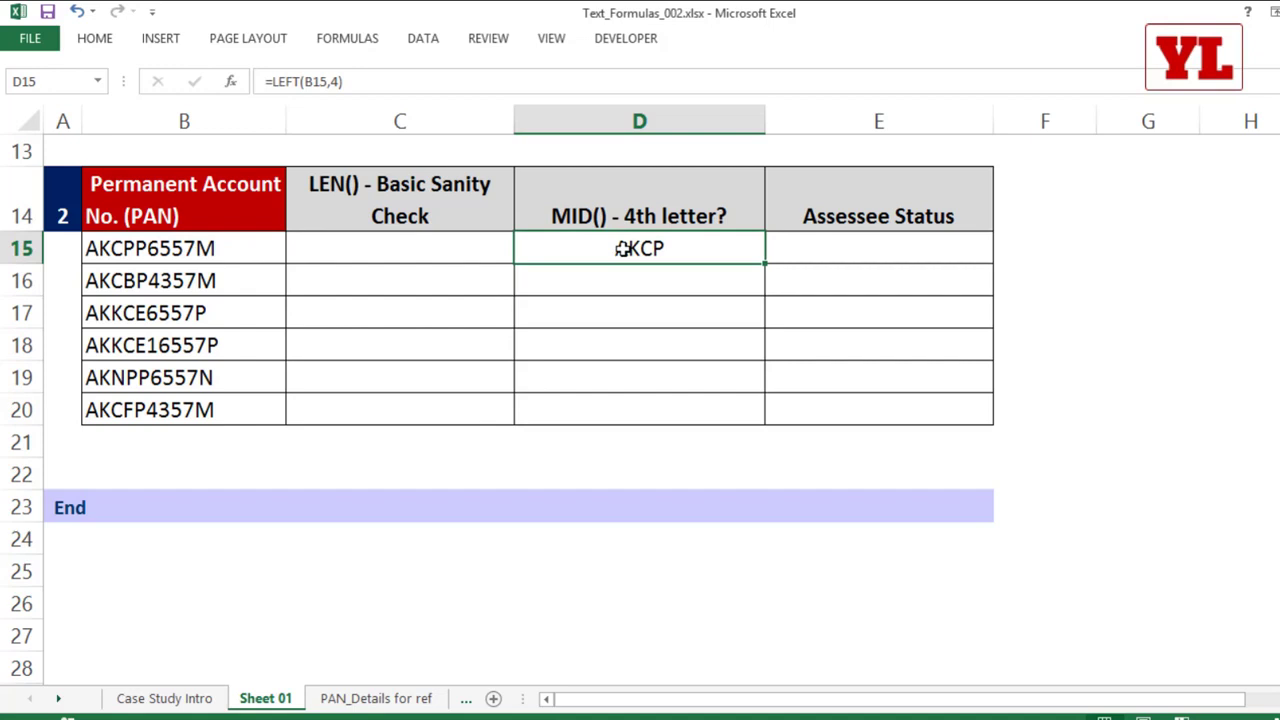
type("=mi")
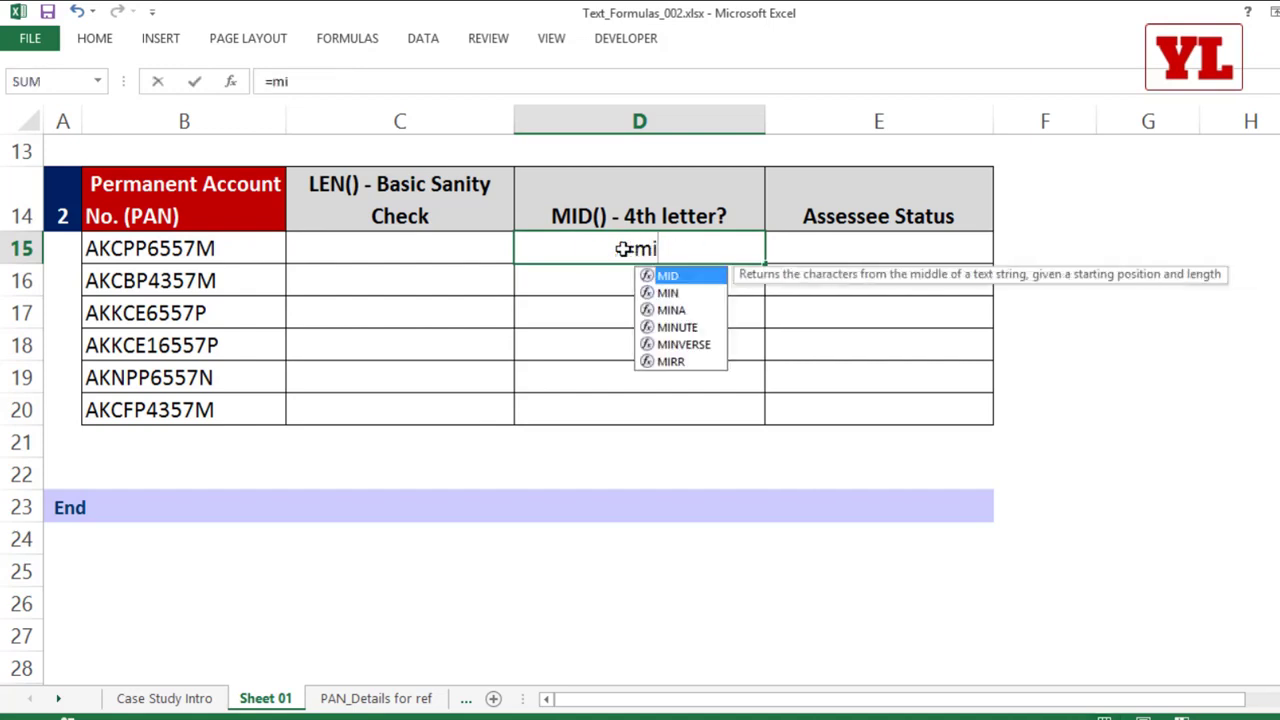
key("Tab")
left_click(145, 250)
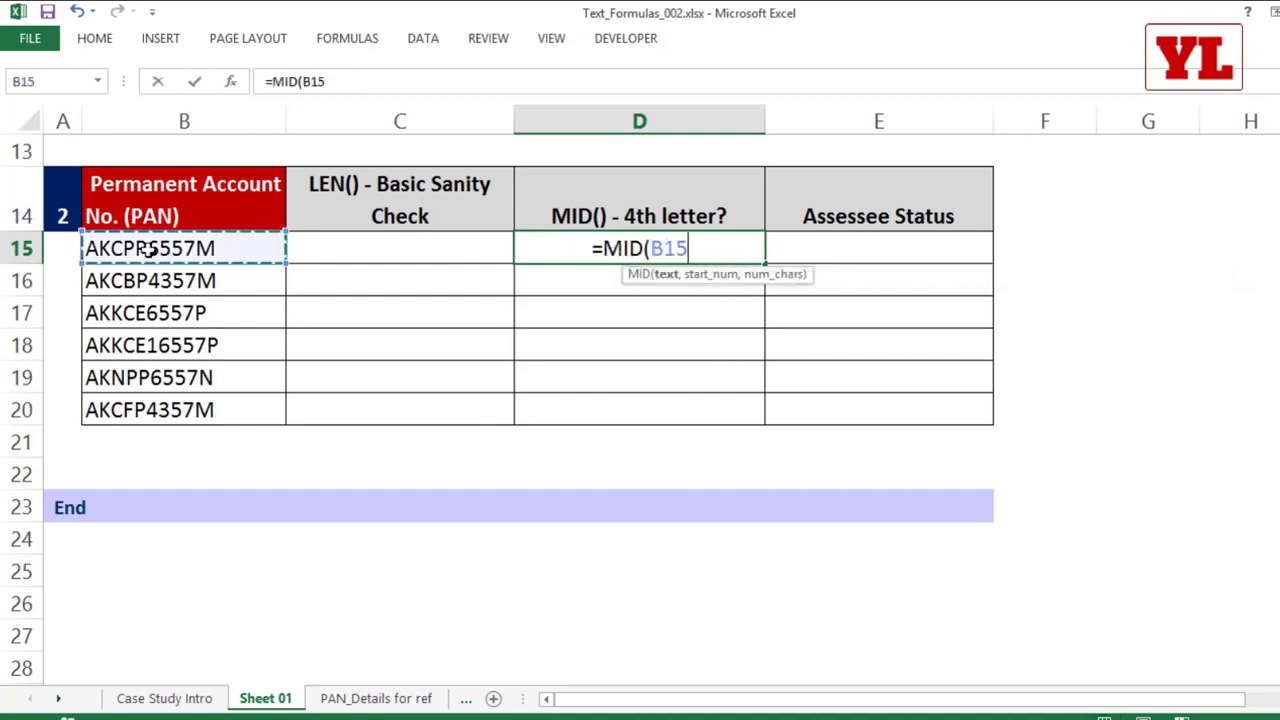
type(",")
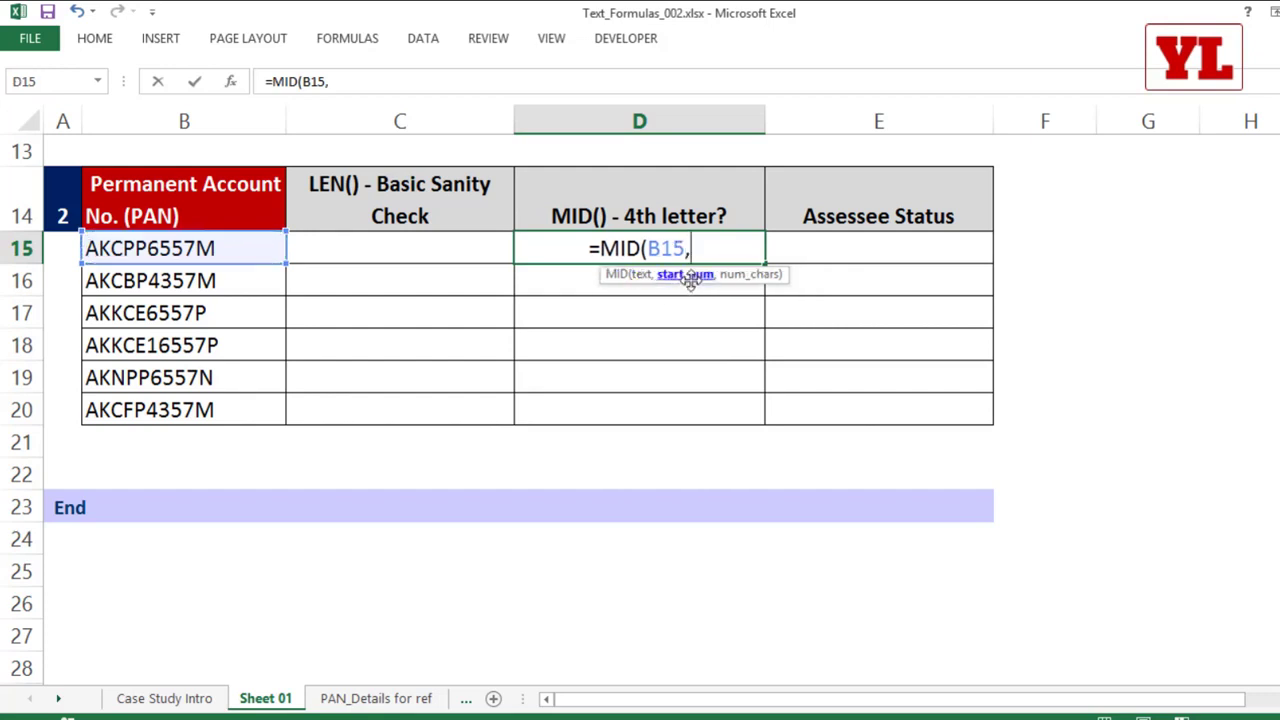
type("4,")
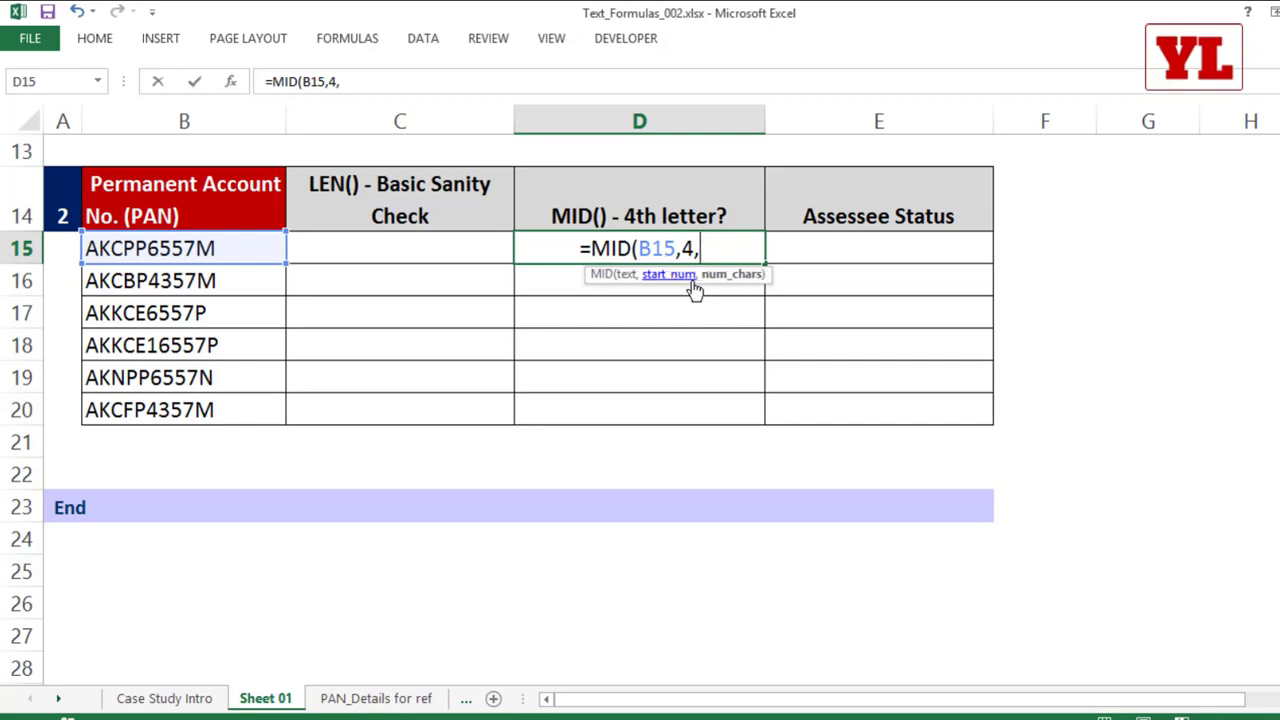
type("1)")
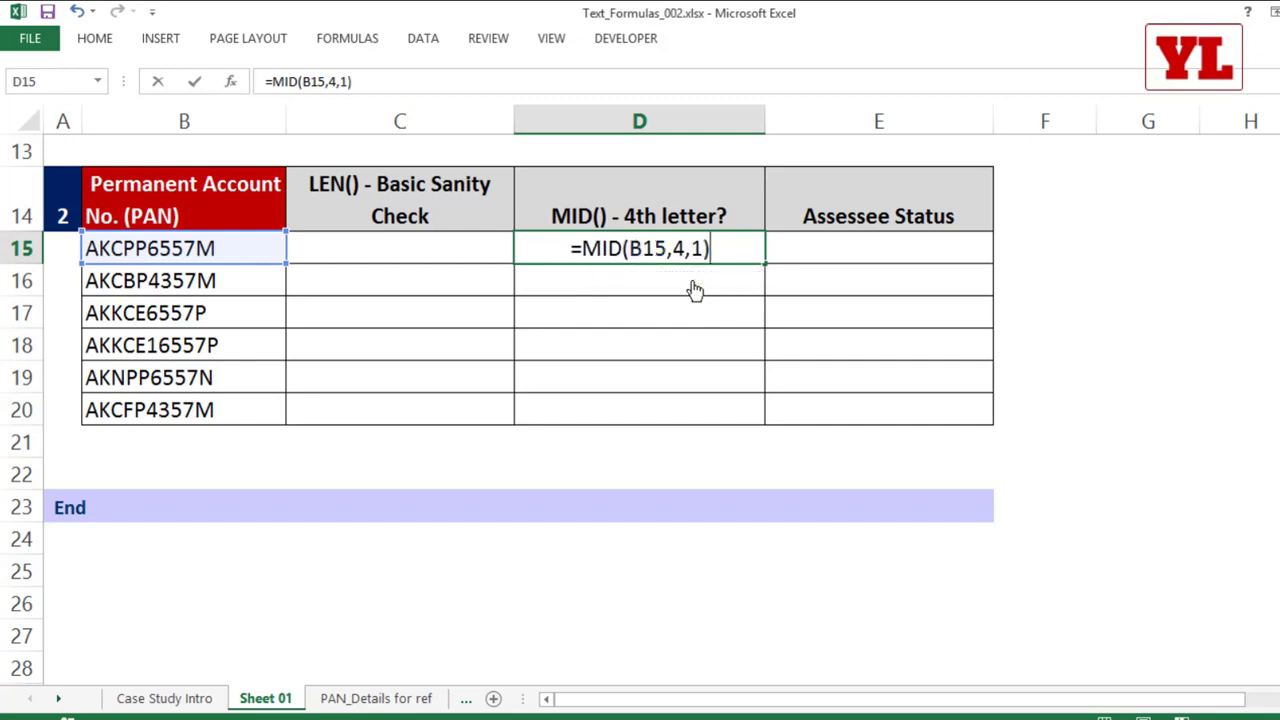
key("Return")
left_click(663, 246)
double_click(766, 267)
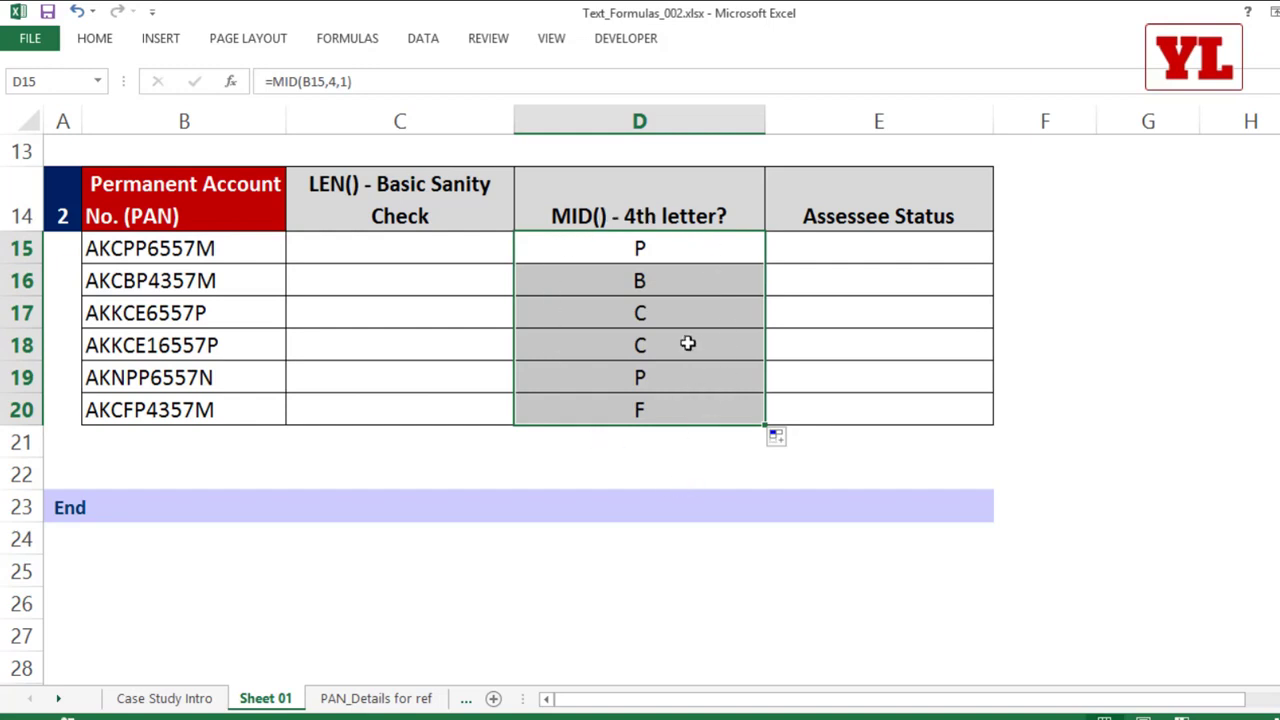
Step: Try extracting two characters by changing D15 to =MID(B15,4,2) and filling it down to D20
double_click(669, 246)
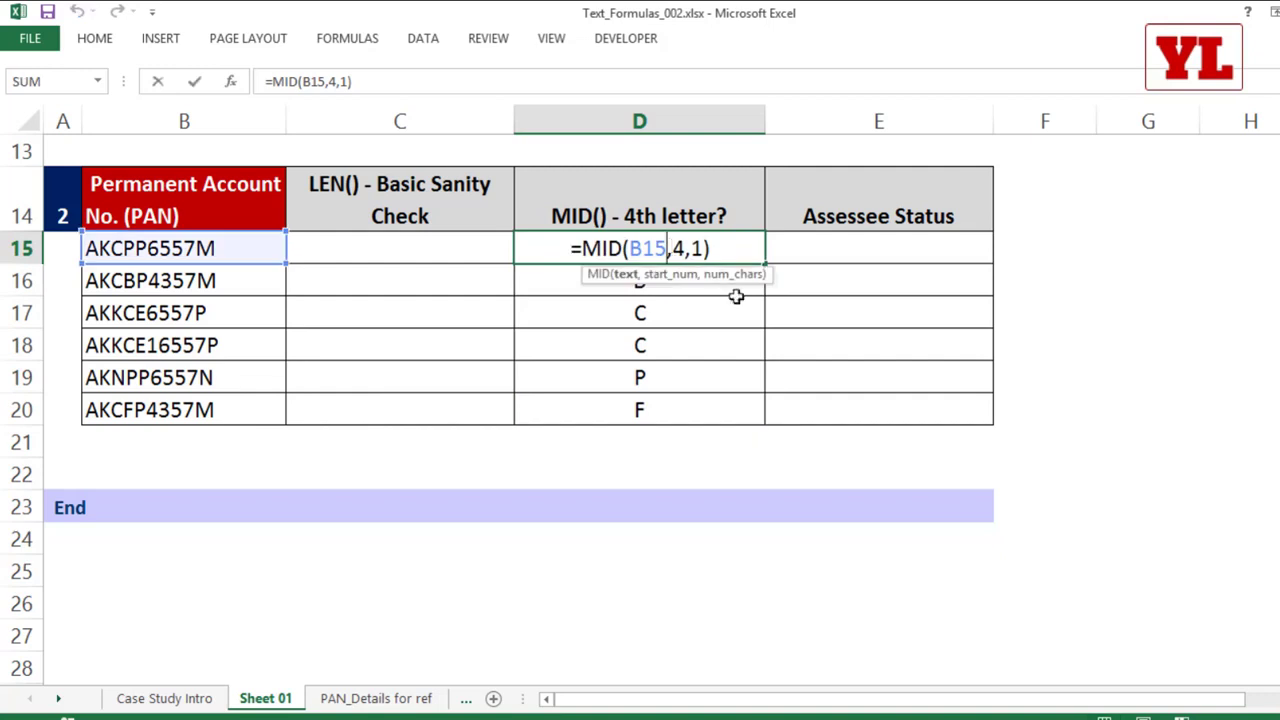
left_click(705, 246)
key("BackSpace")
type("2")
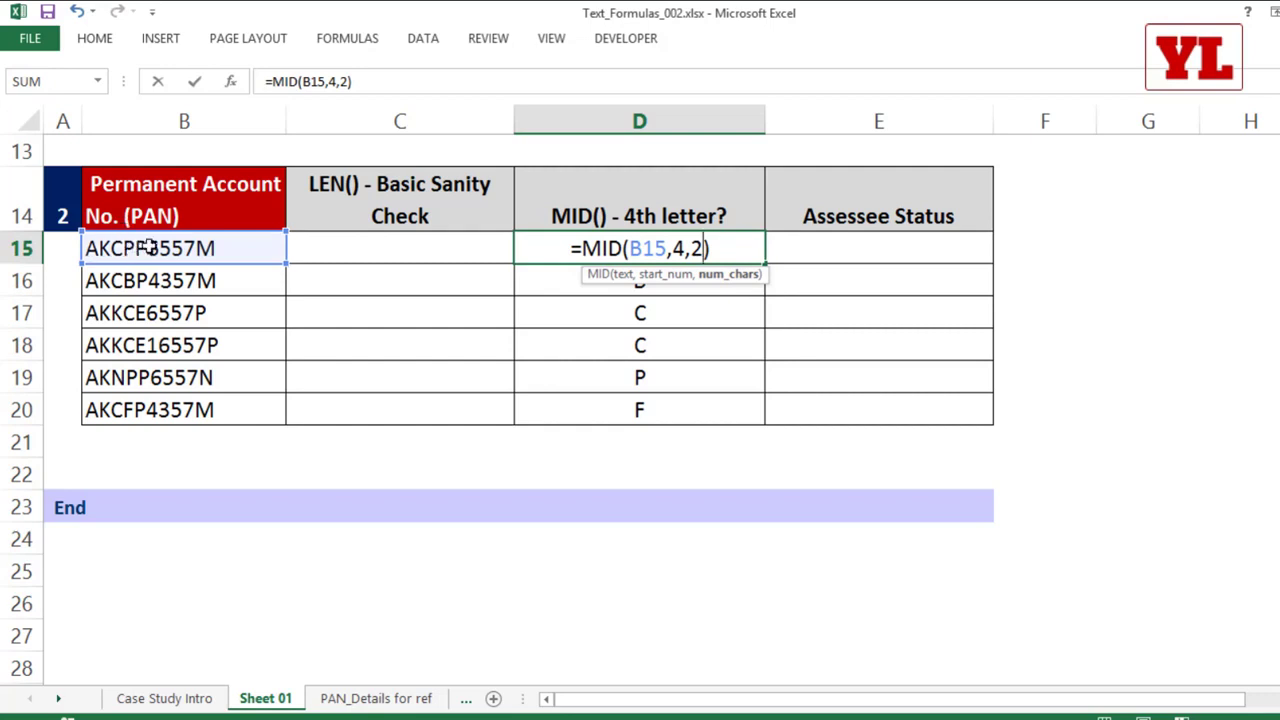
key("Return")
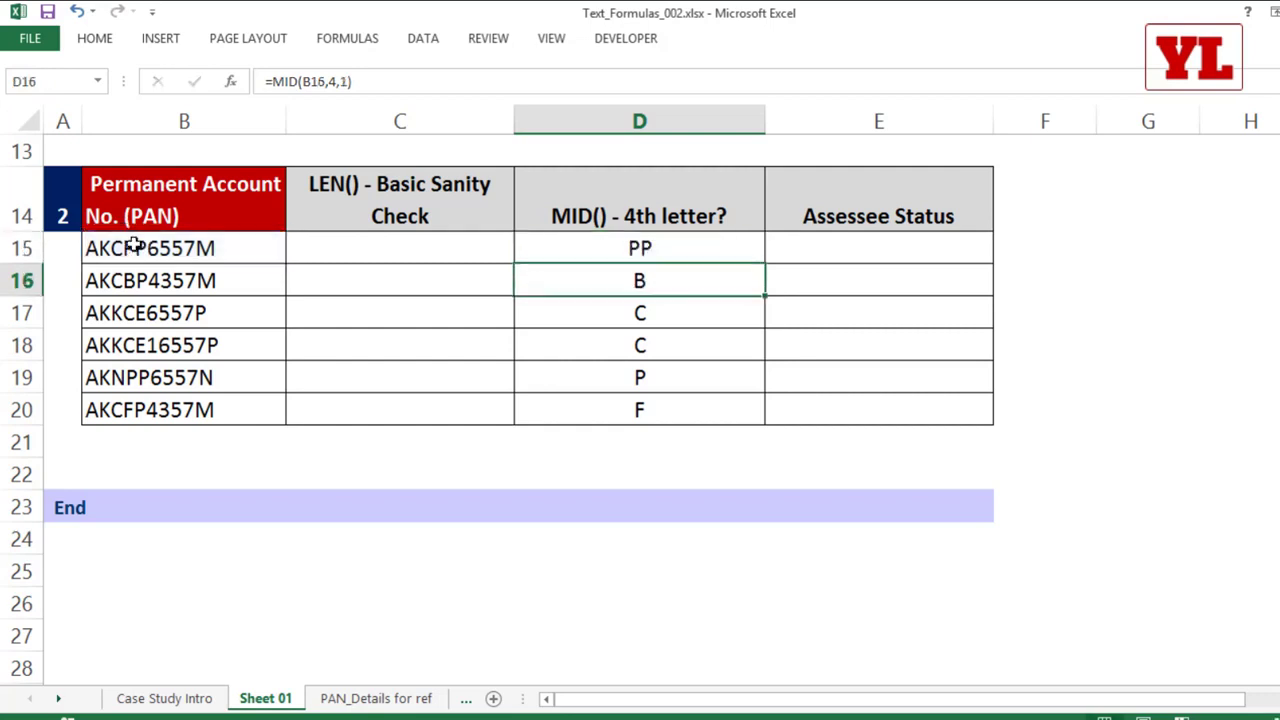
left_click(724, 255)
double_click(765, 264)
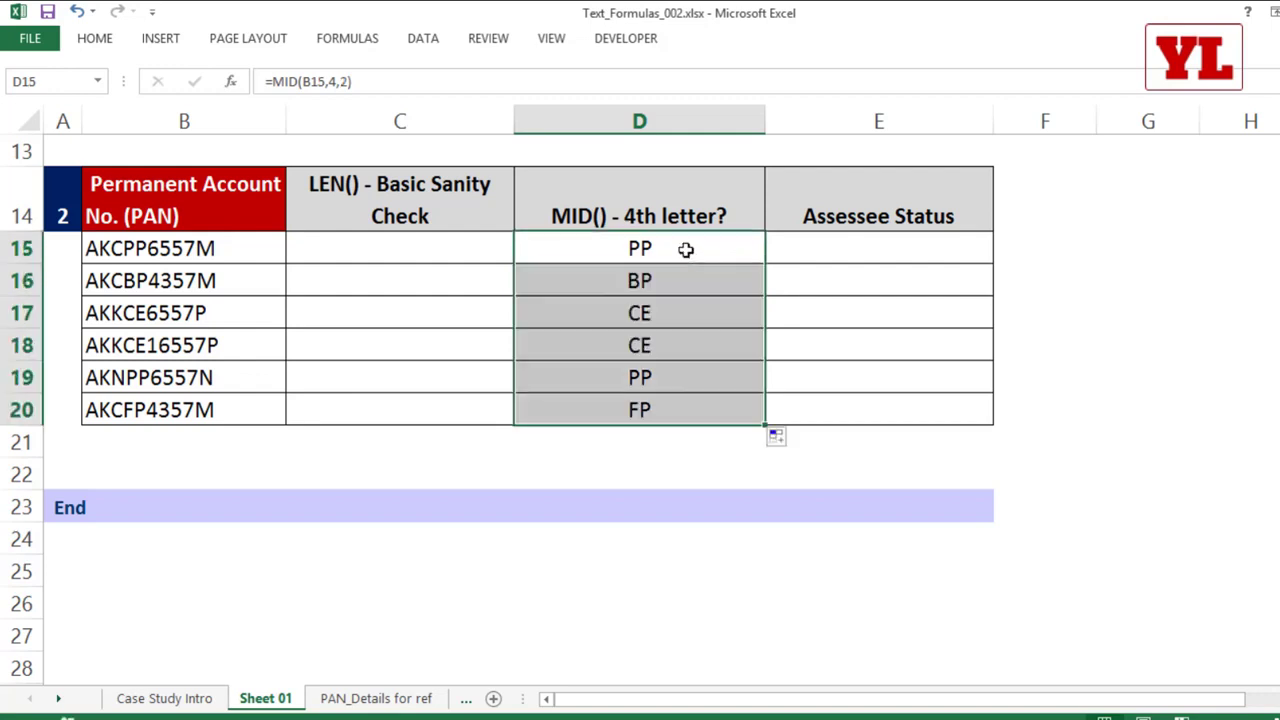
Step: Set the MID formula in D15 back to one character, =MID(B15,4,1), and refill it down to D20
double_click(686, 249)
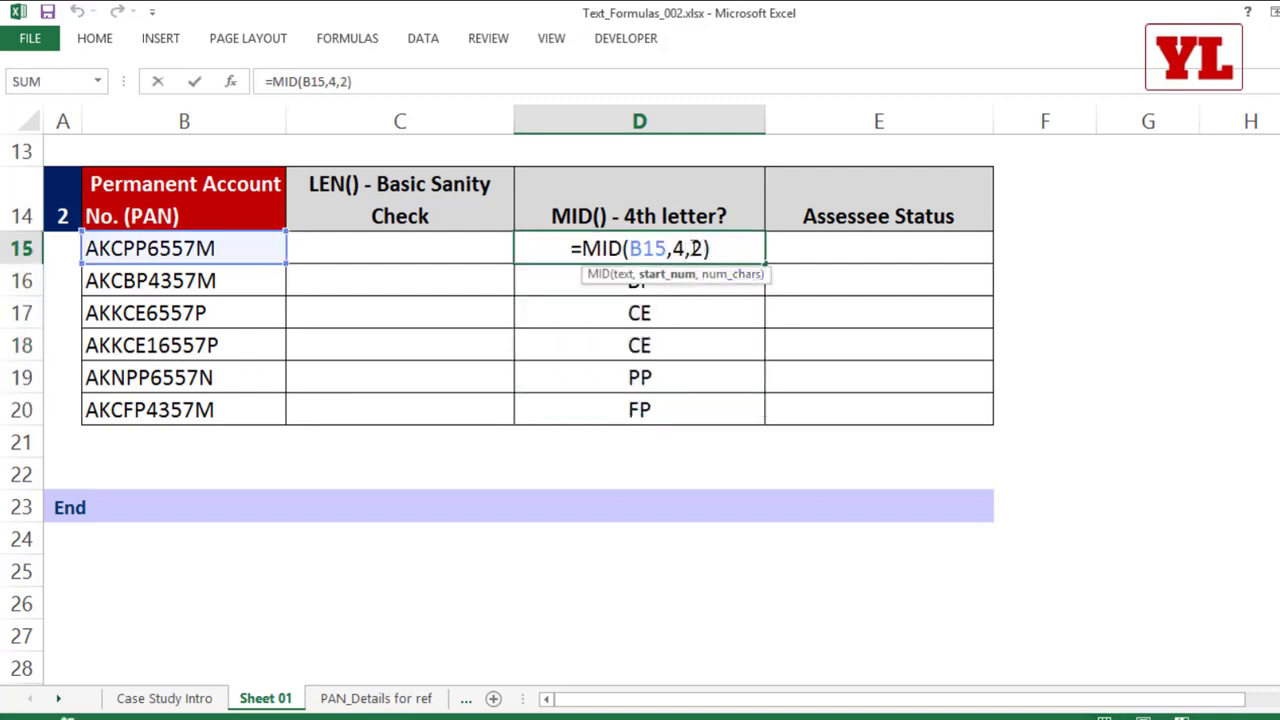
double_click(693, 248)
type("1")
key("ctrl+Return")
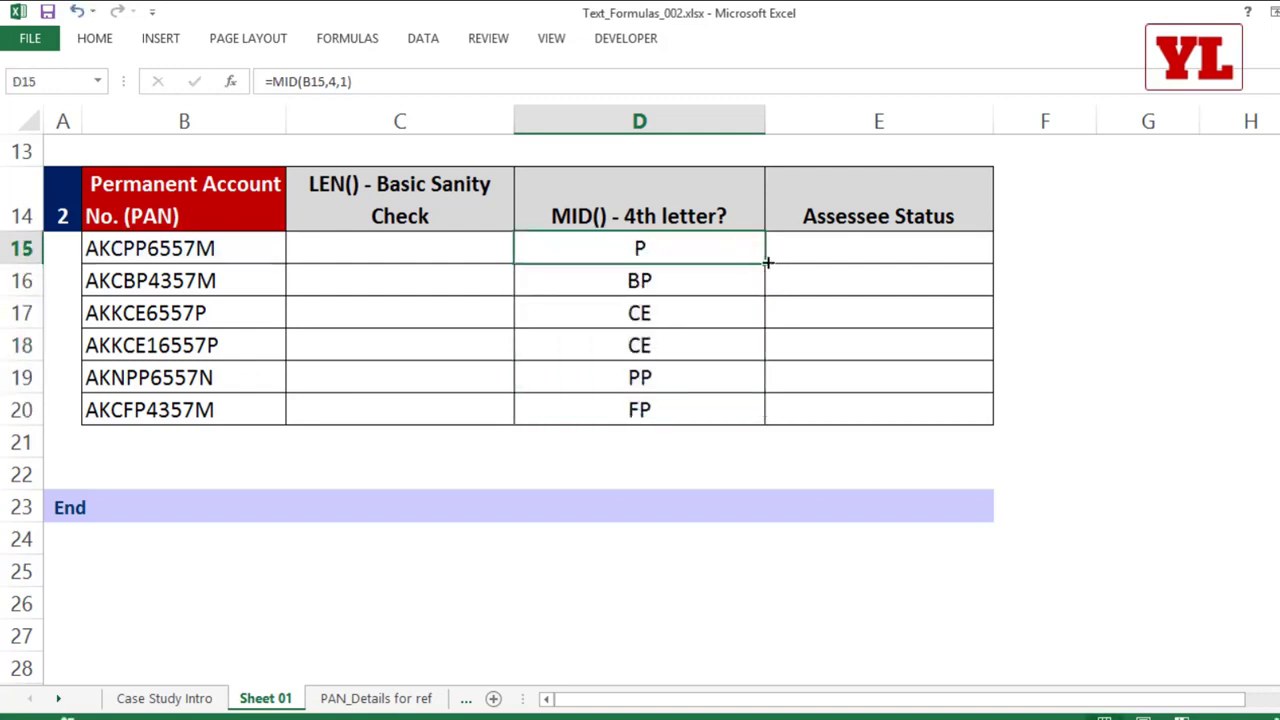
double_click(766, 262)
Step: Start a VLOOKUP in E15 that looks up D15 in the absolute range $B$15:$C$24 on the PAN_Details for ref sheet
left_click(834, 252)
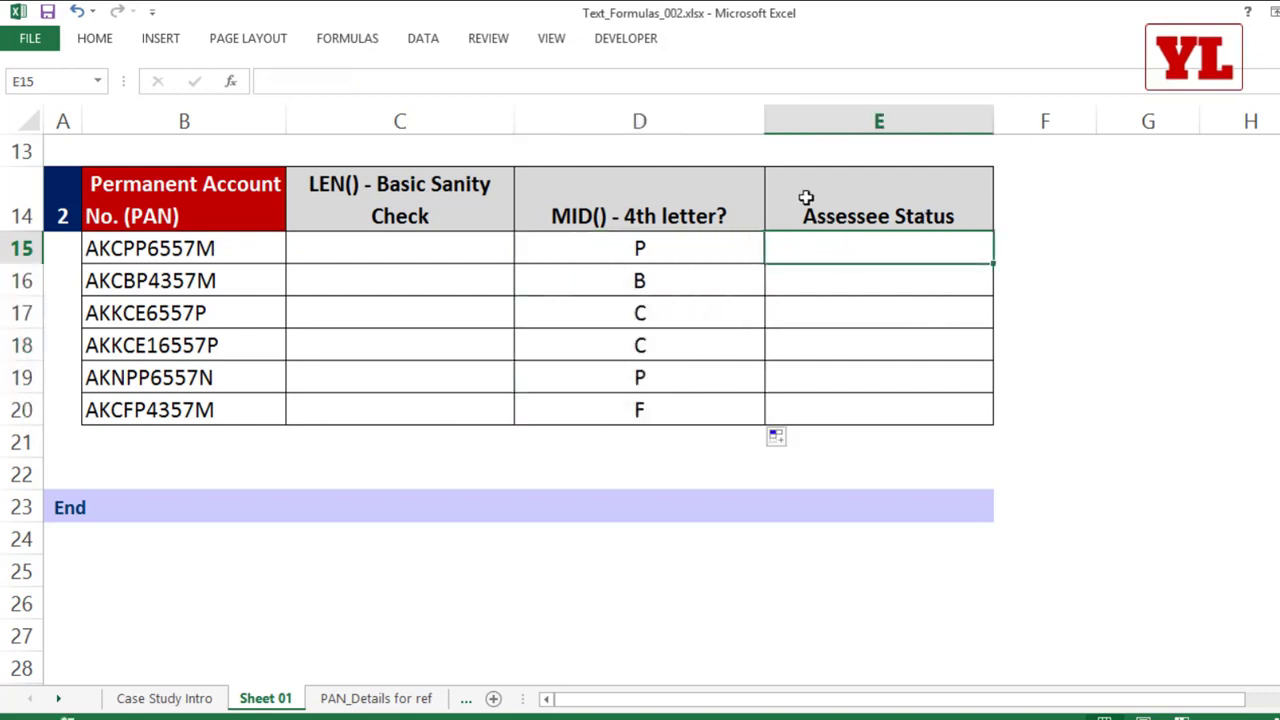
type("=vl")
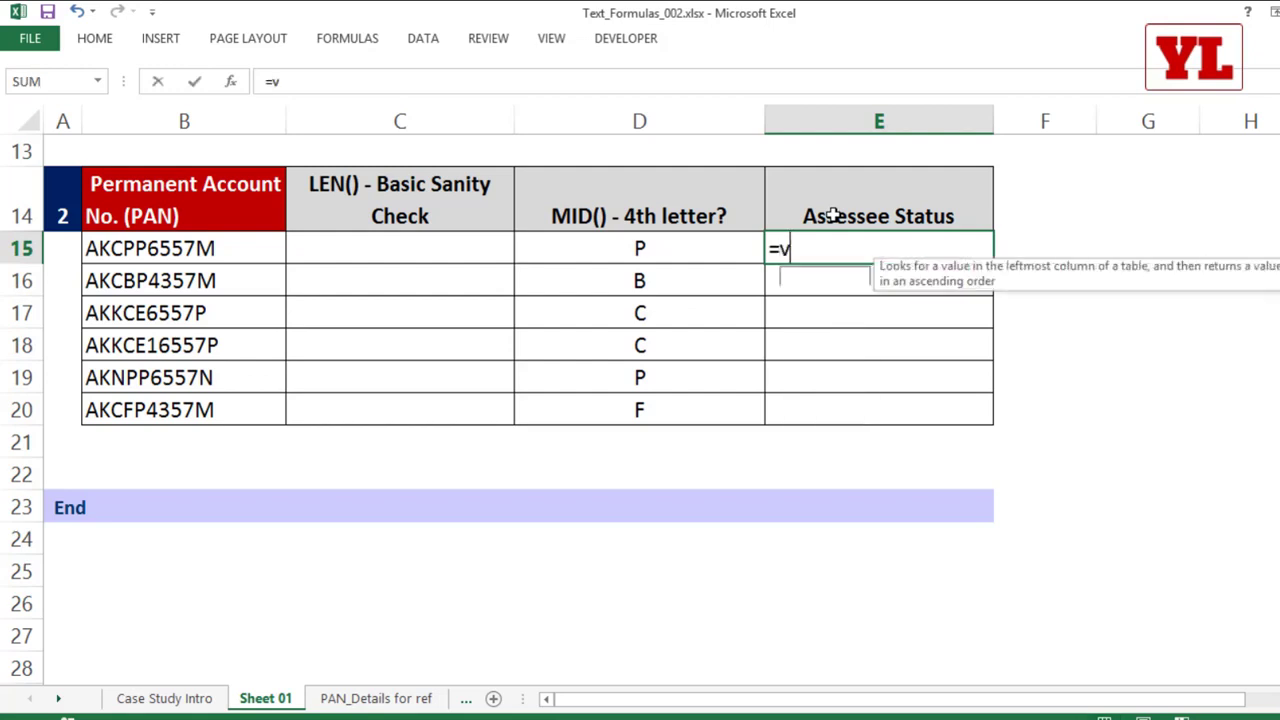
key("Tab")
left_click(655, 250)
type(",")
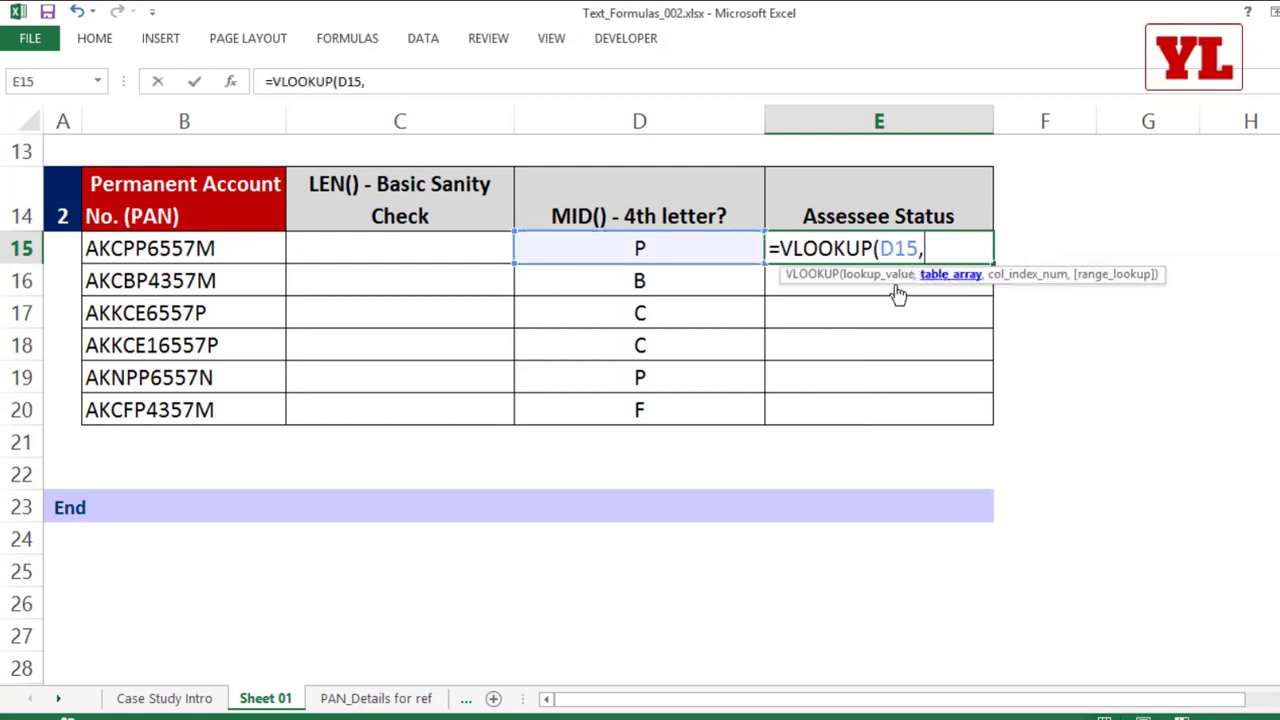
left_click(368, 698)
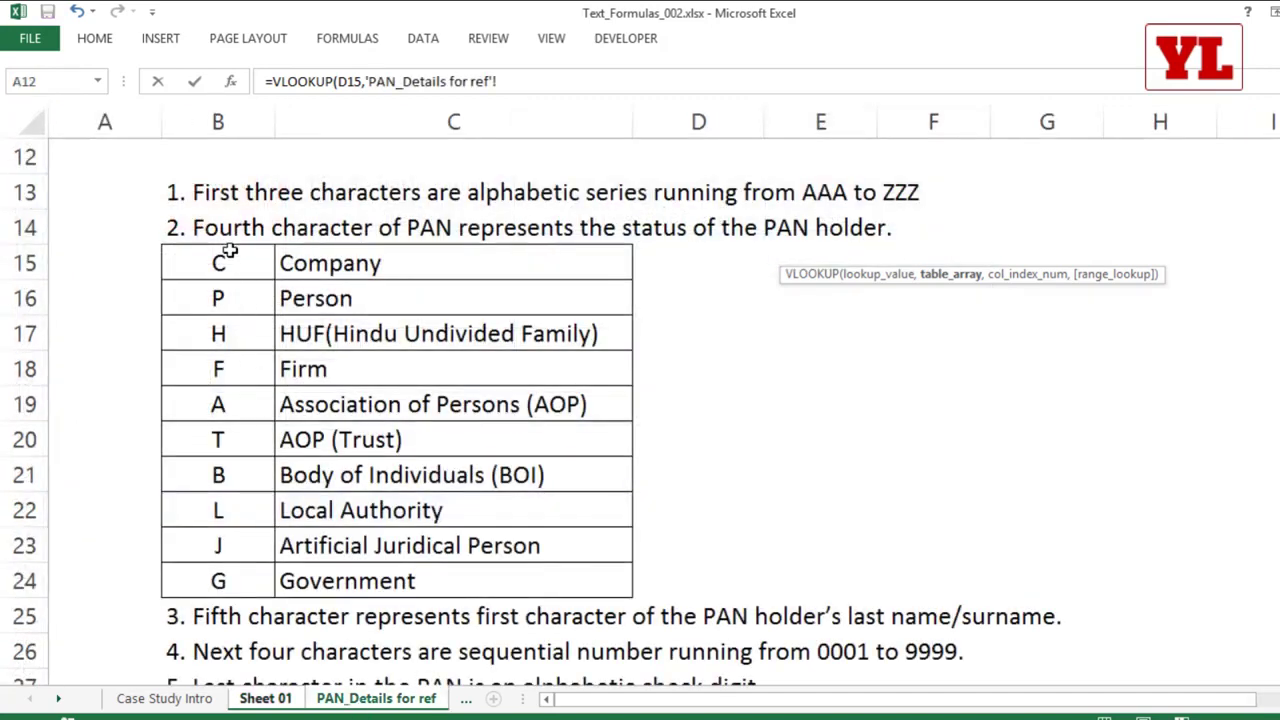
left_click_drag(229, 251, 414, 580)
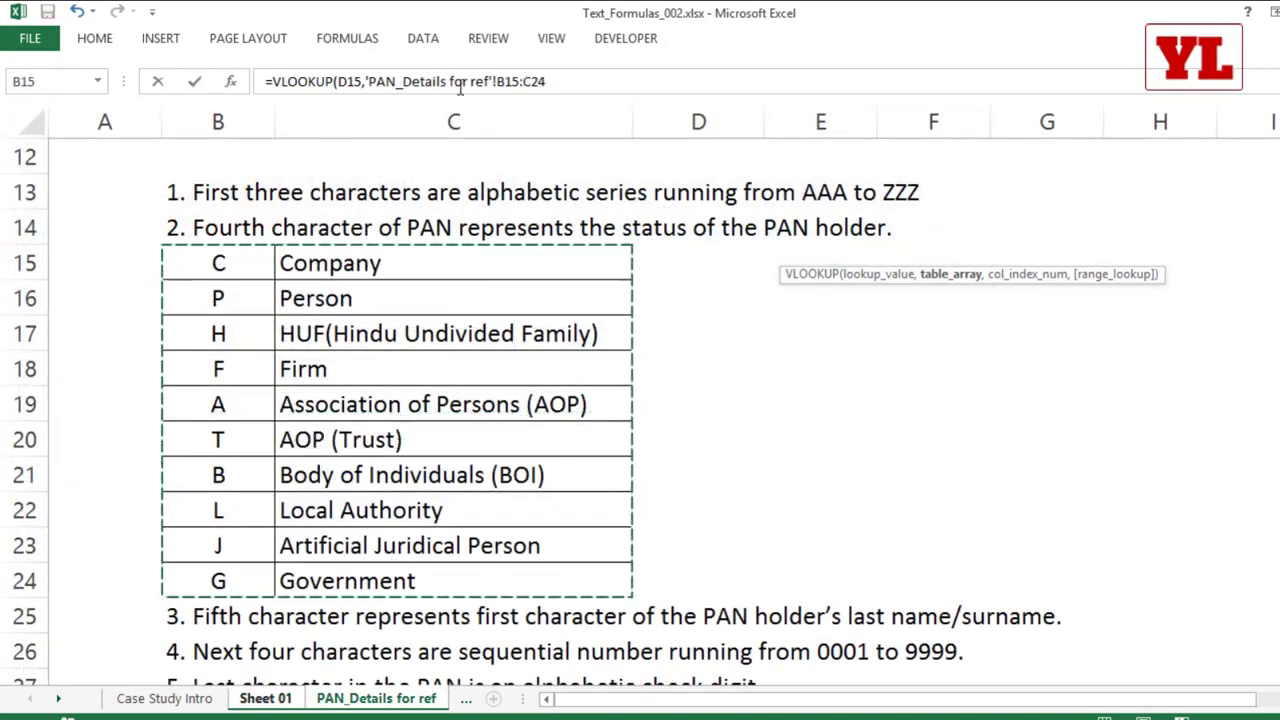
key("F4")
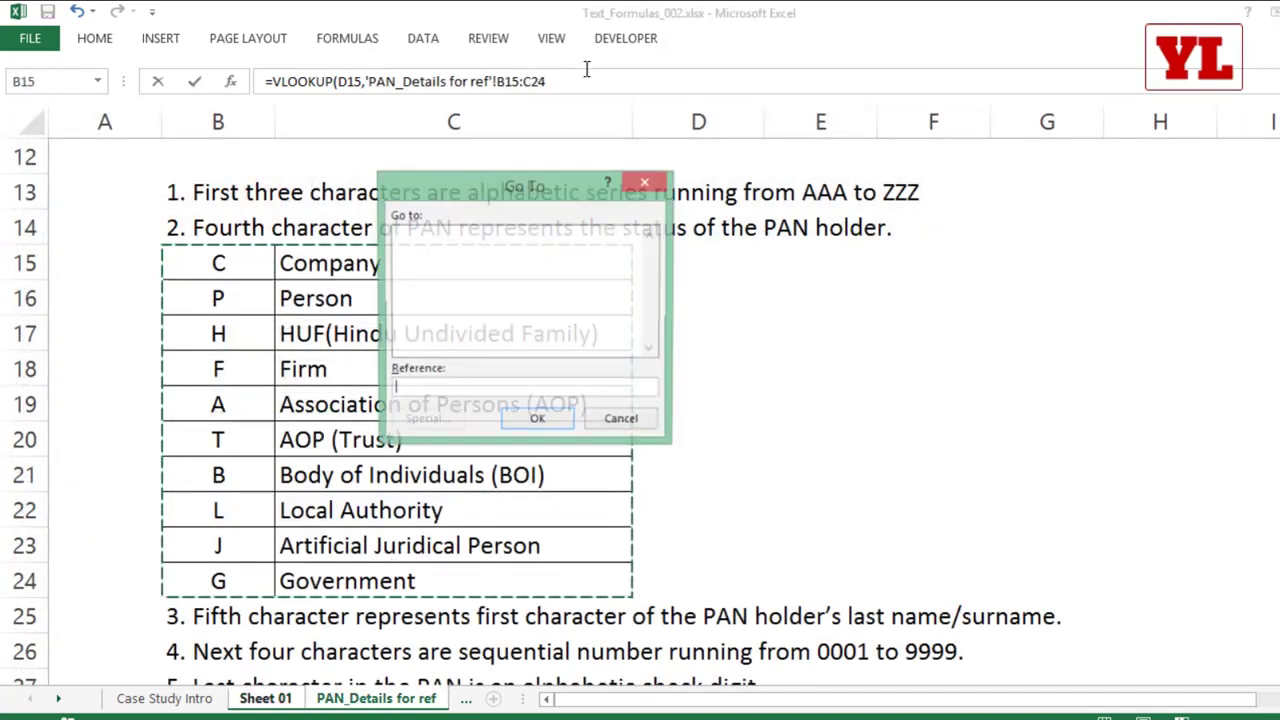
key("Escape")
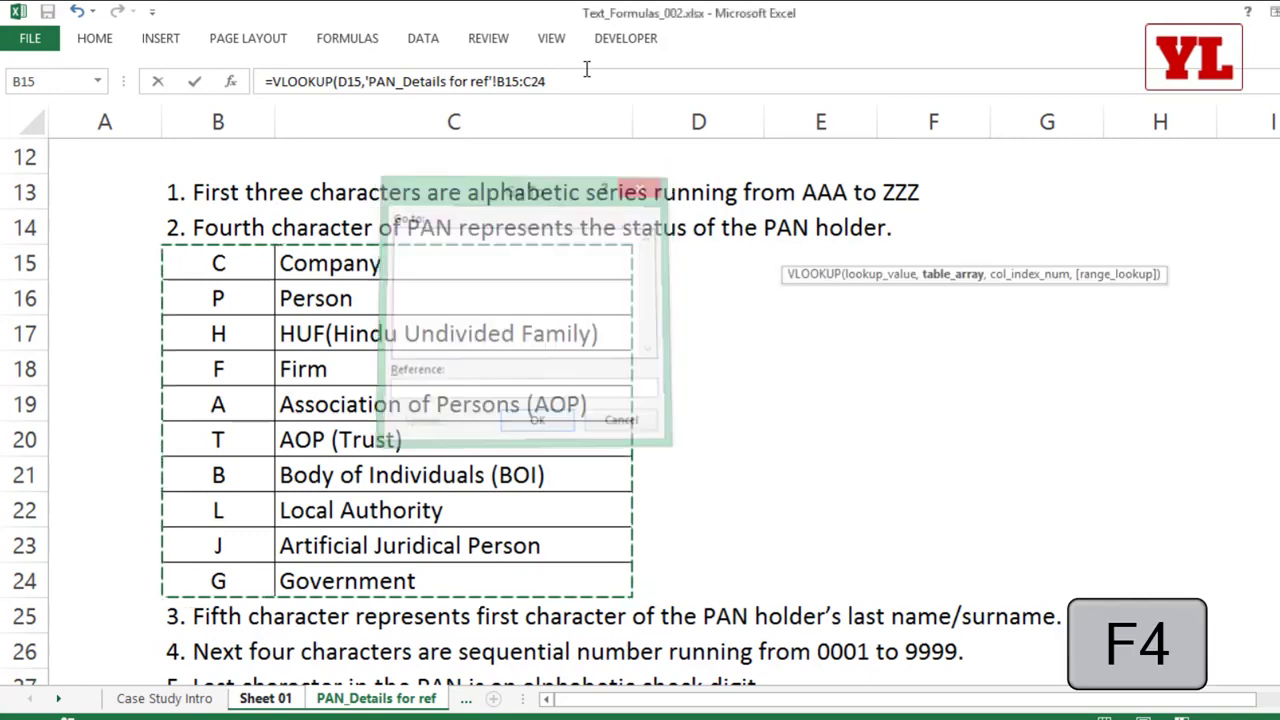
left_click_drag(497, 82, 619, 82)
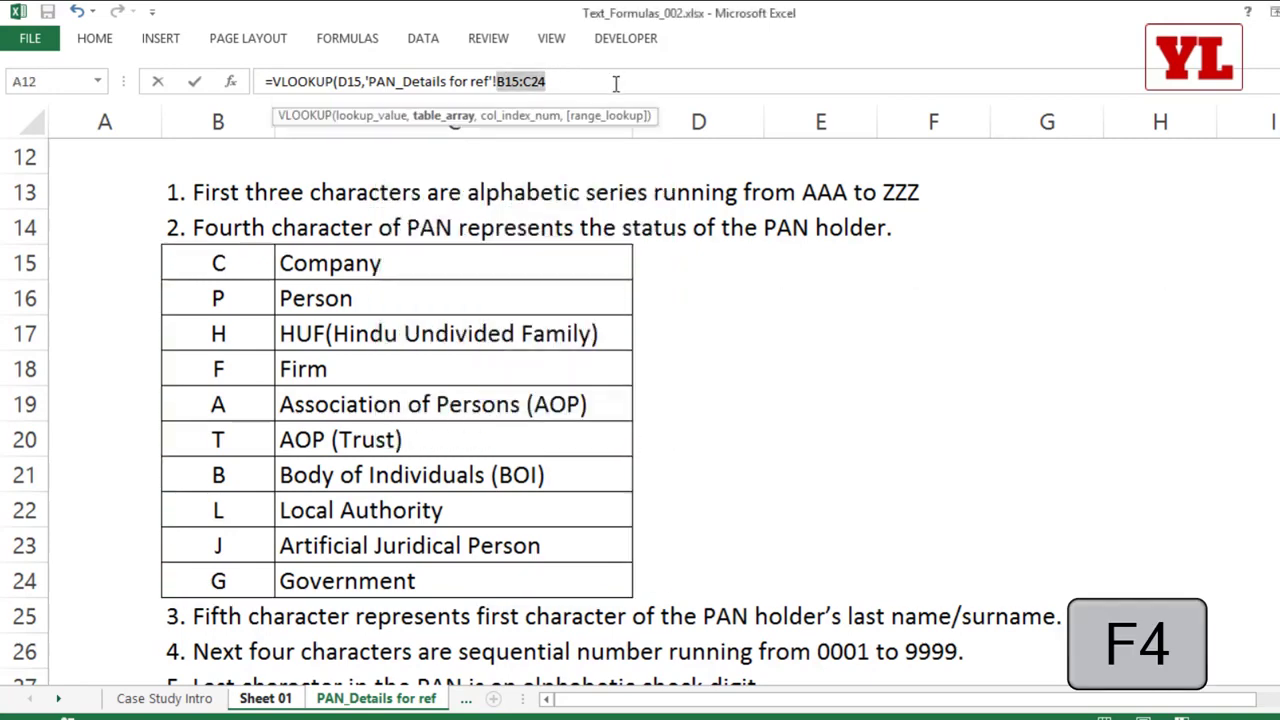
key("F4")
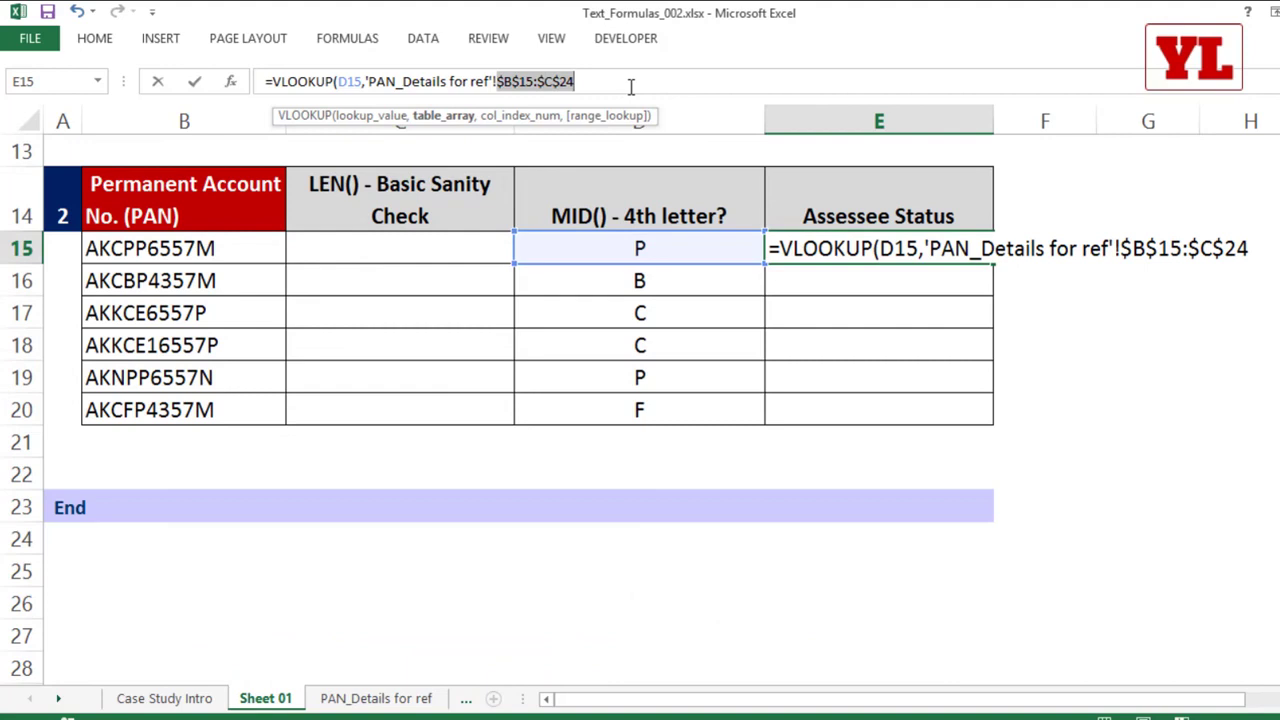
Step: Complete the VLOOKUP in E15 with column index 2 and FALSE for an exact match, and fill it down to E20
left_click(632, 86)
type(",")
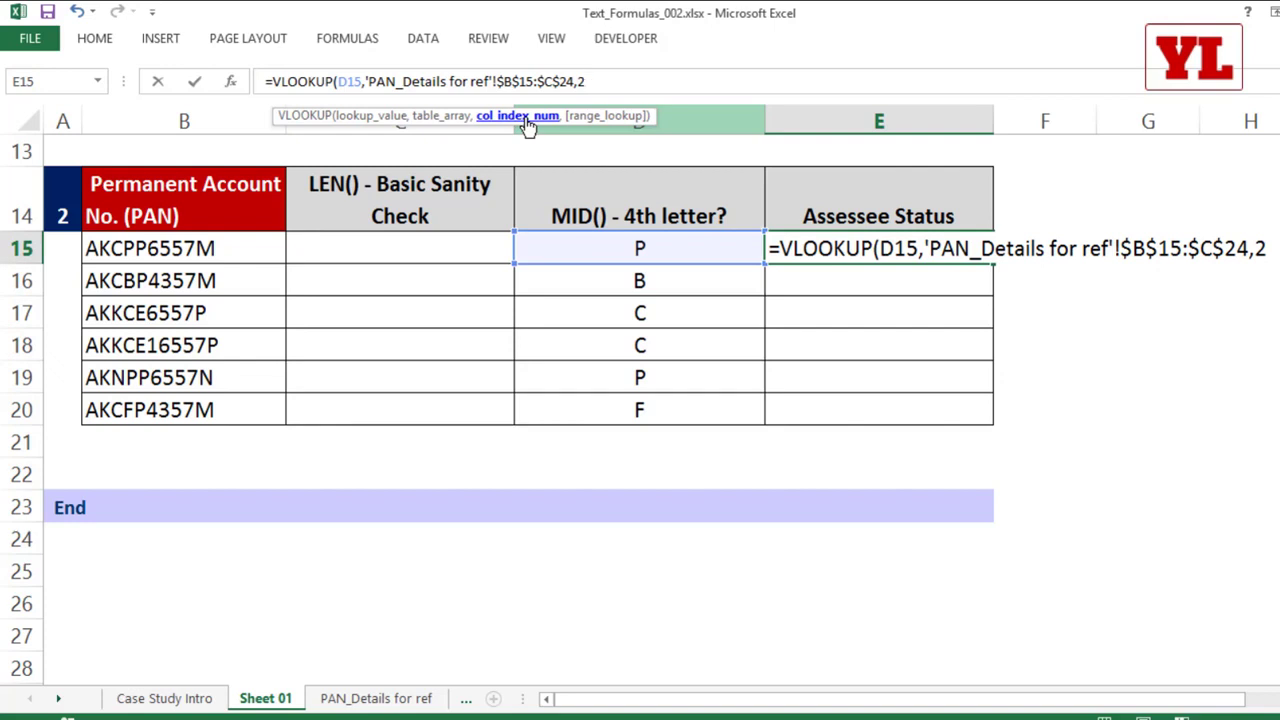
type("2,")
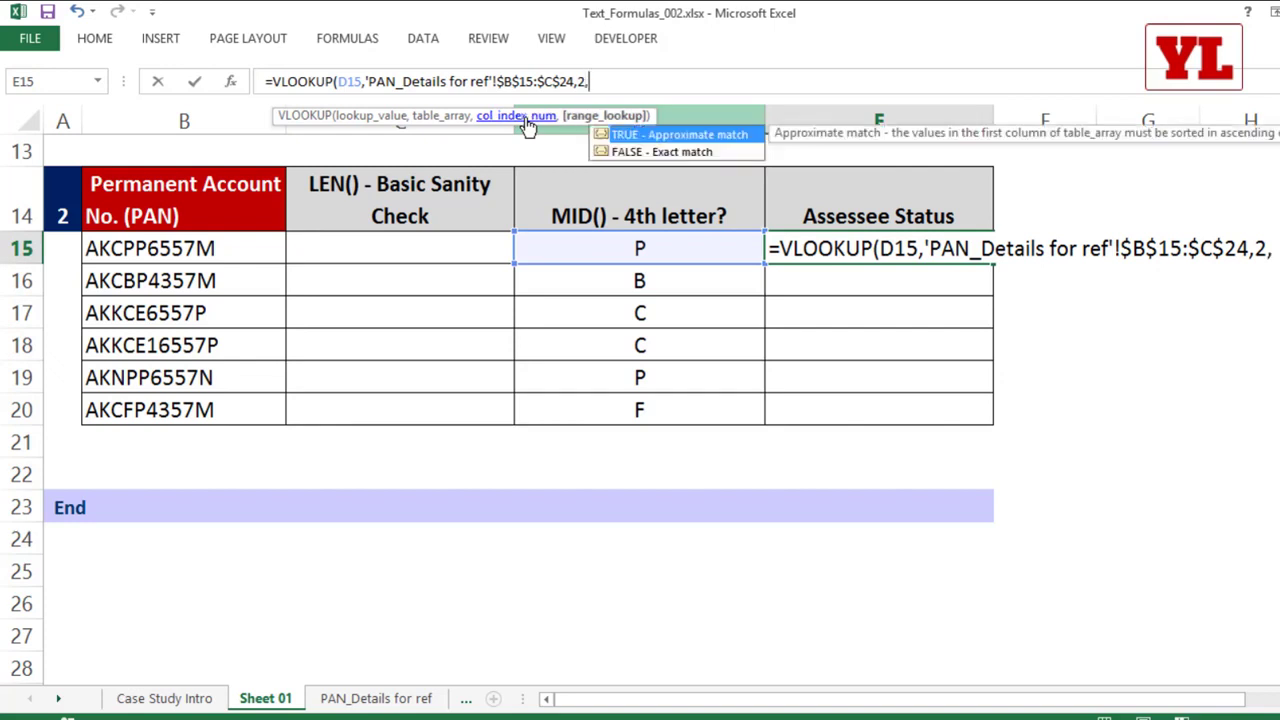
key("Down")
key("Tab")
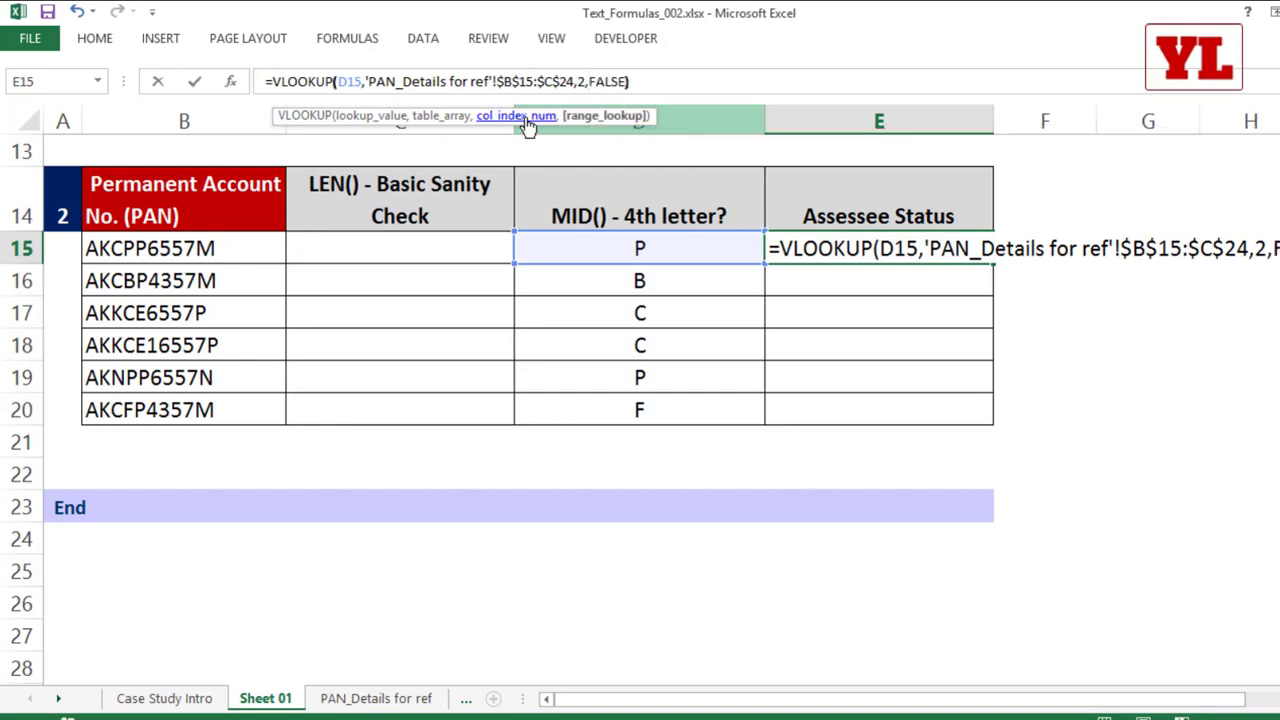
key("Return")
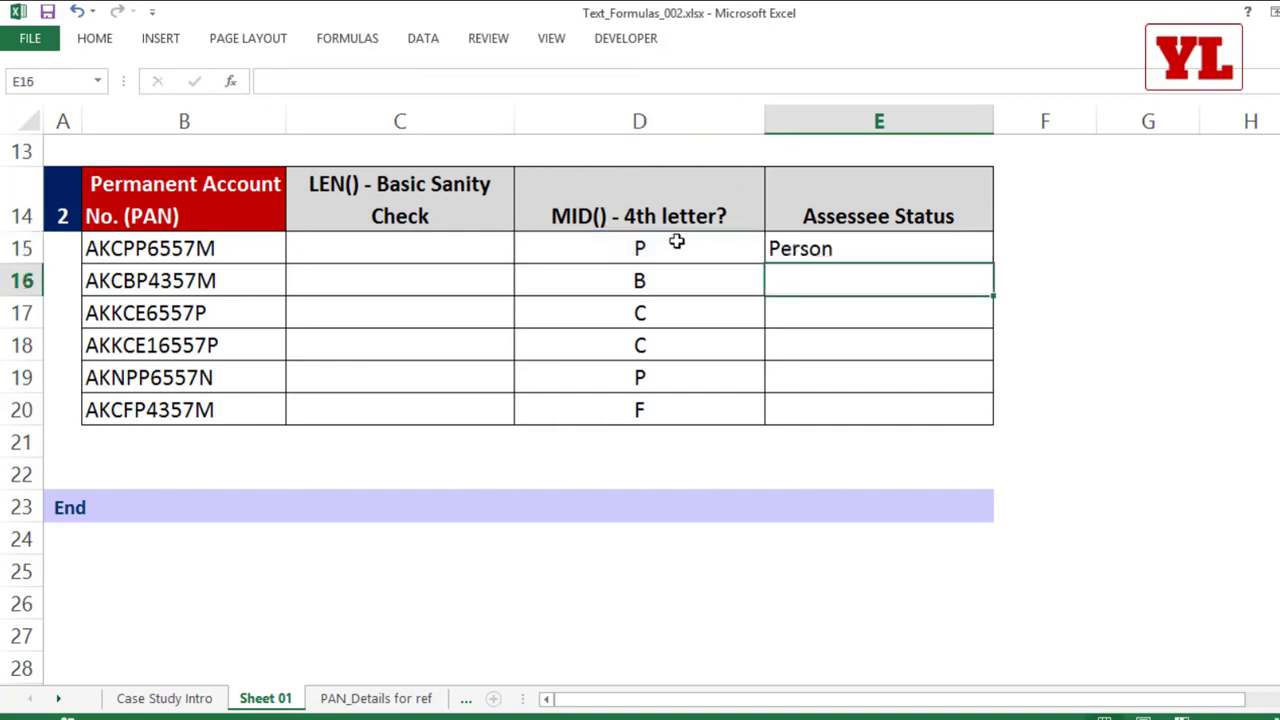
left_click(978, 256)
double_click(994, 267)
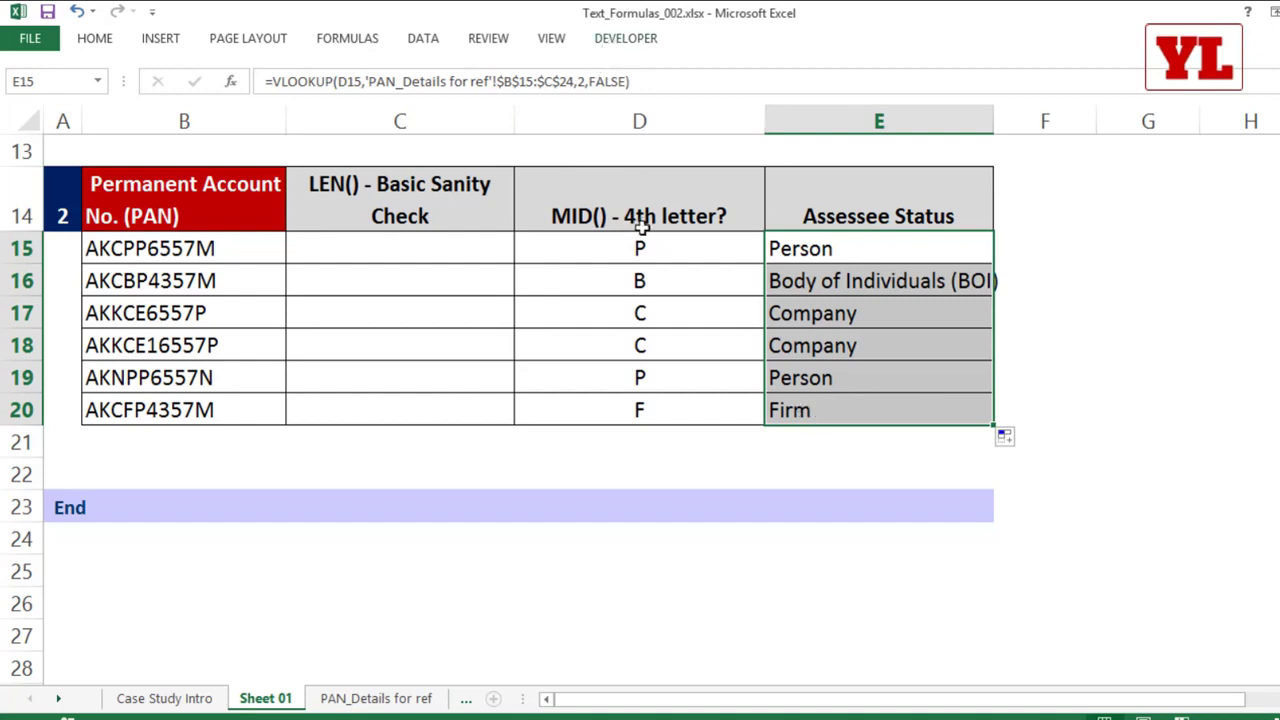
Step: Enter =LEN(B15) in C15 to count the PAN's characters, and fill the formula down to C20
left_click(428, 249)
type("=le")
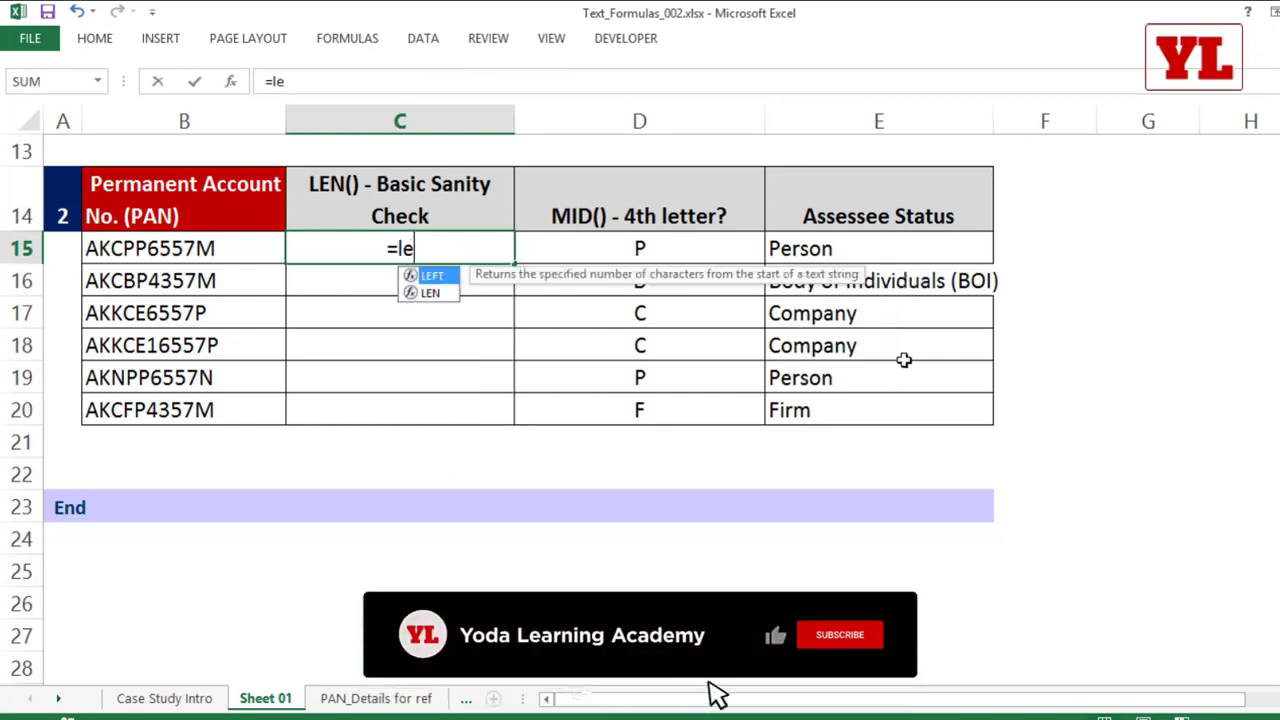
key("Tab")
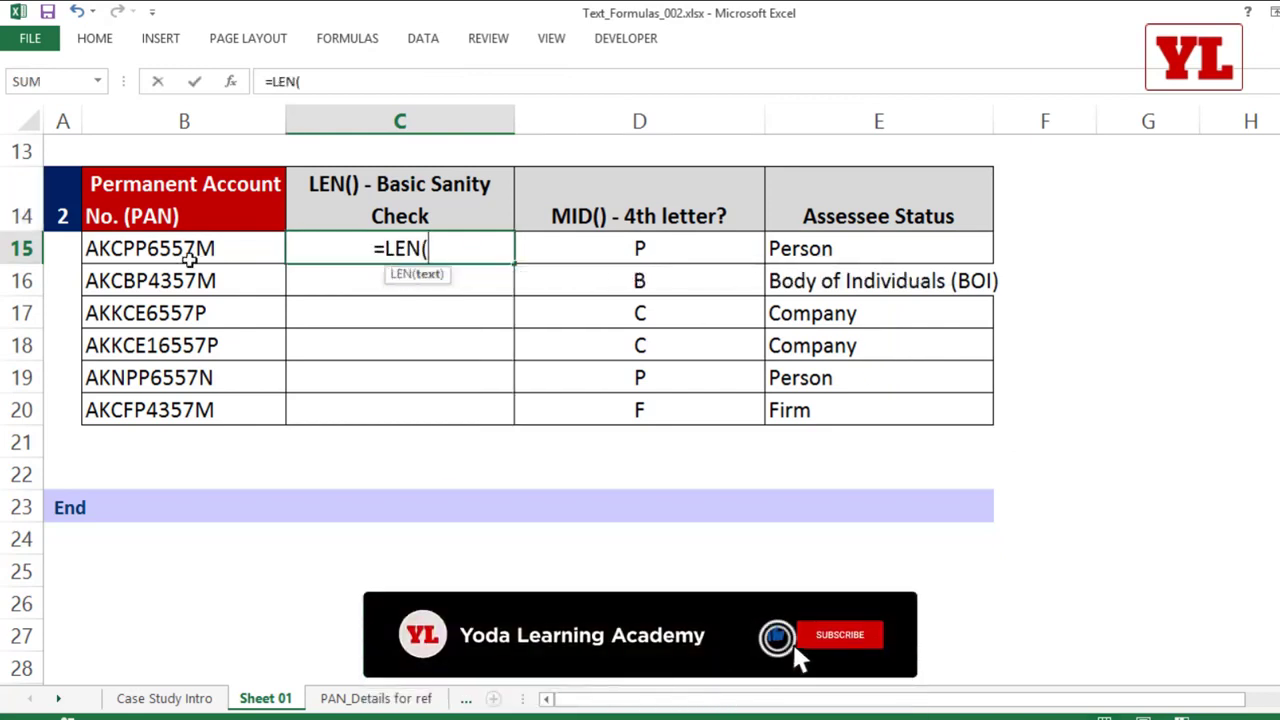
left_click(190, 252)
type(")")
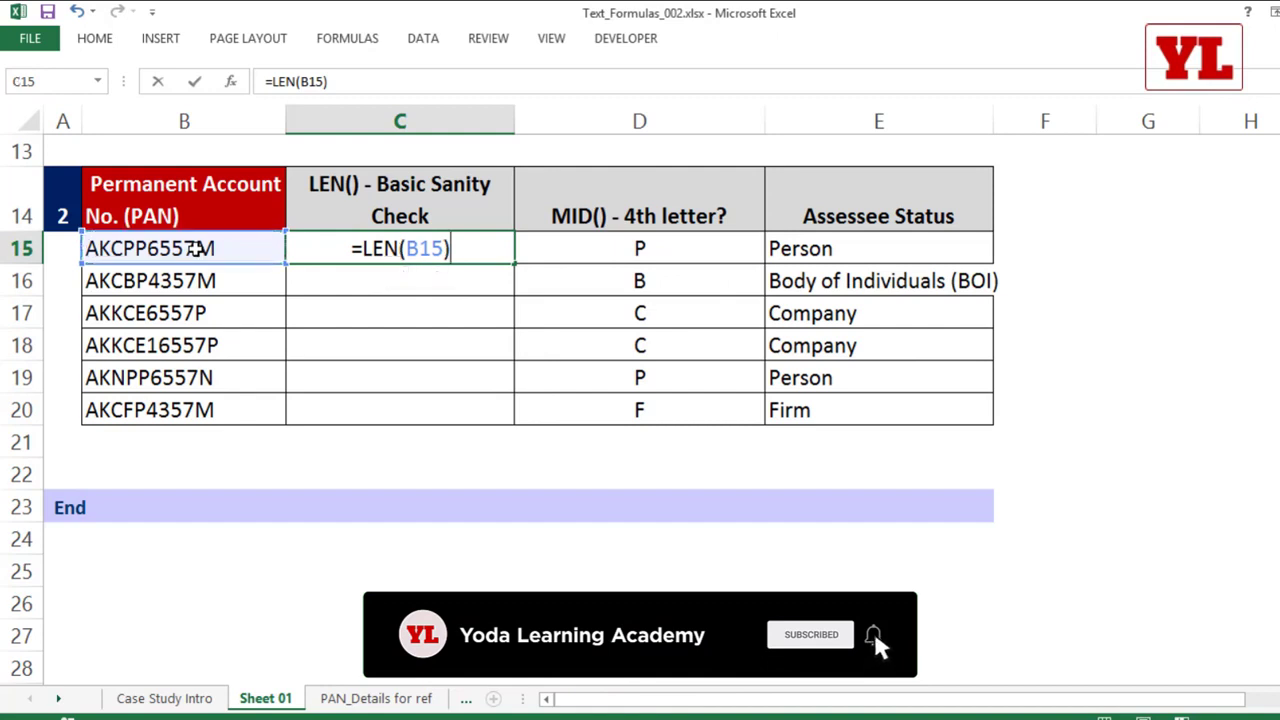
key("Return")
left_click(478, 250)
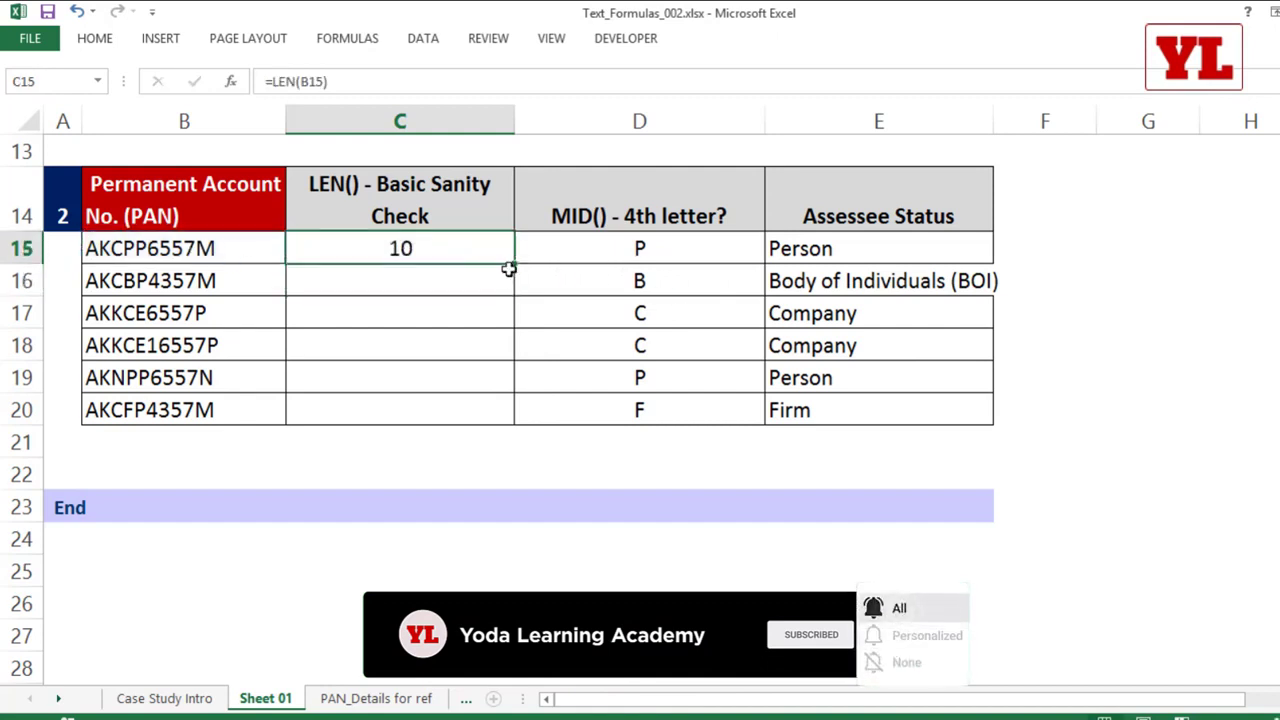
double_click(514, 262)
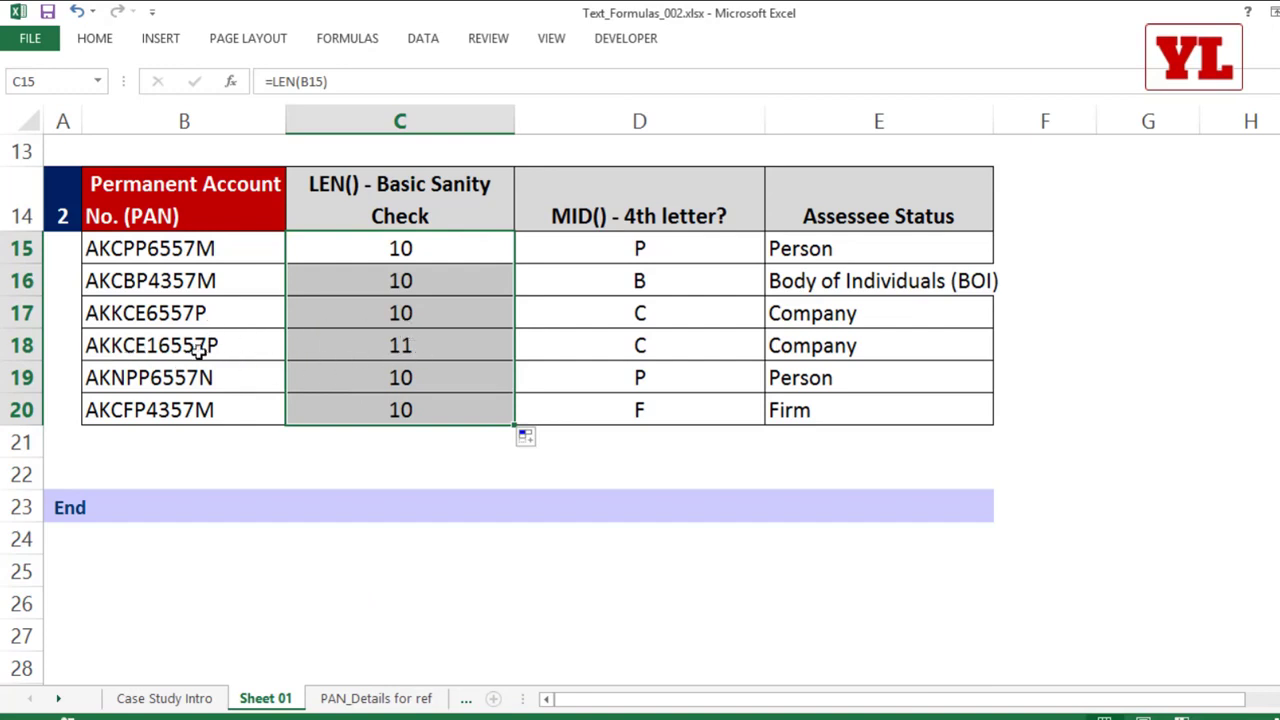
Step: Select B18:C18 to inspect that PAN and its length, and return to the Names & IDs table
left_click_drag(195, 347, 349, 345)
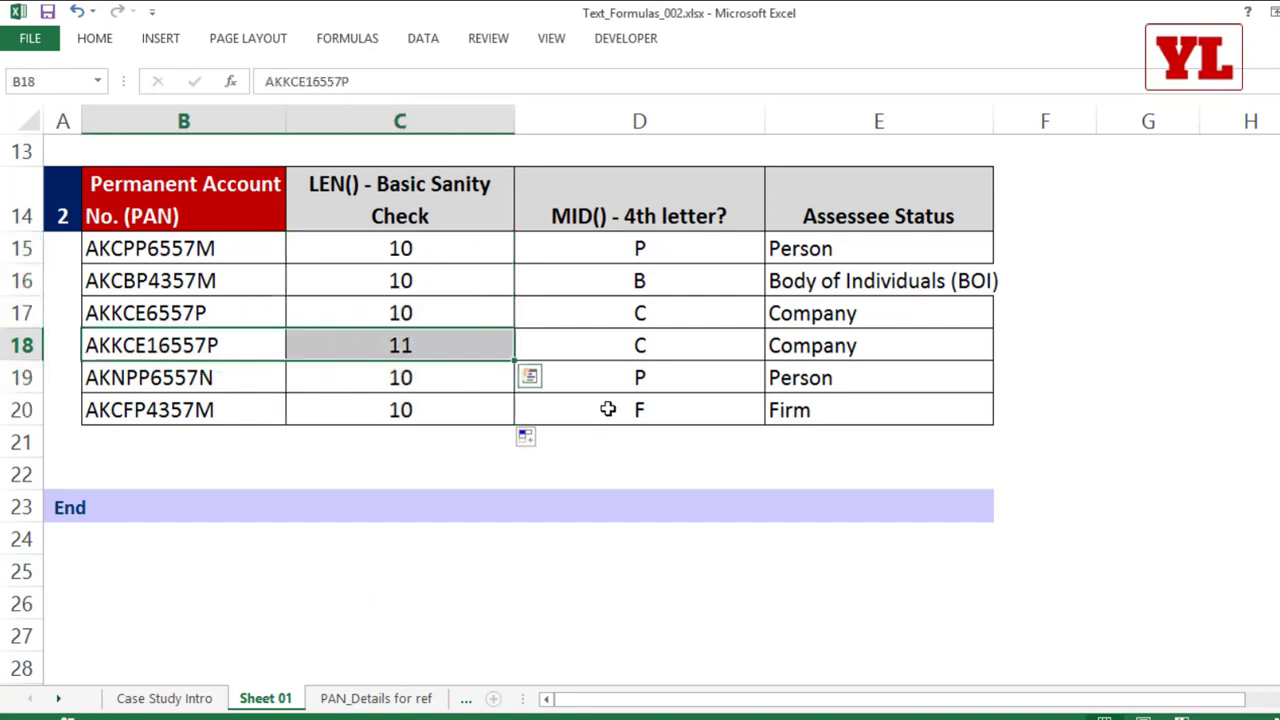
scroll(608, 409, "up", 2)
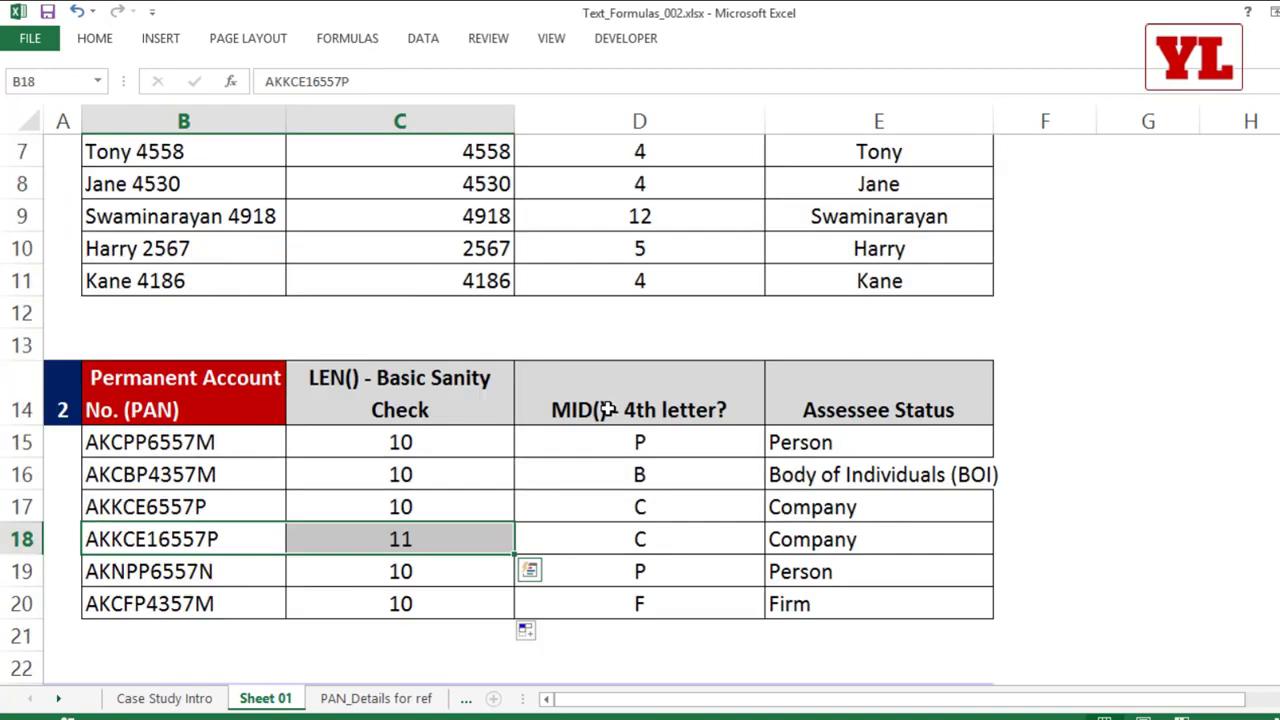
scroll(608, 409, "up", 2)
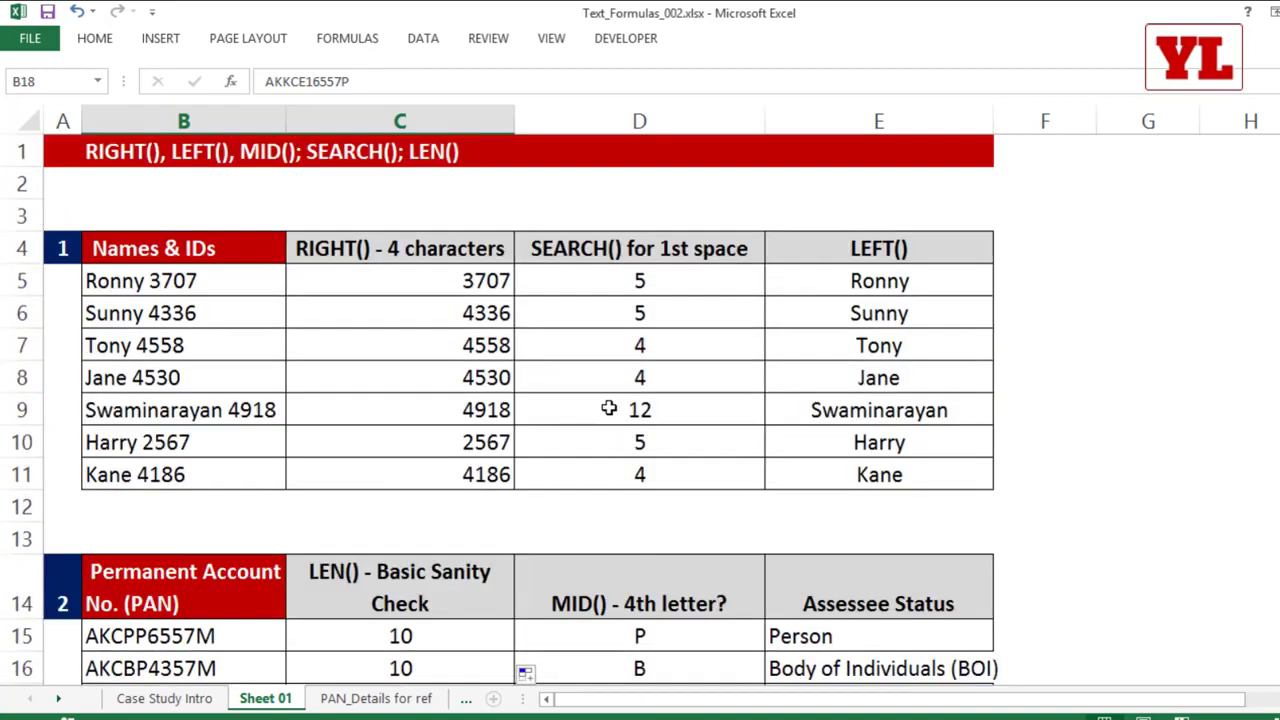